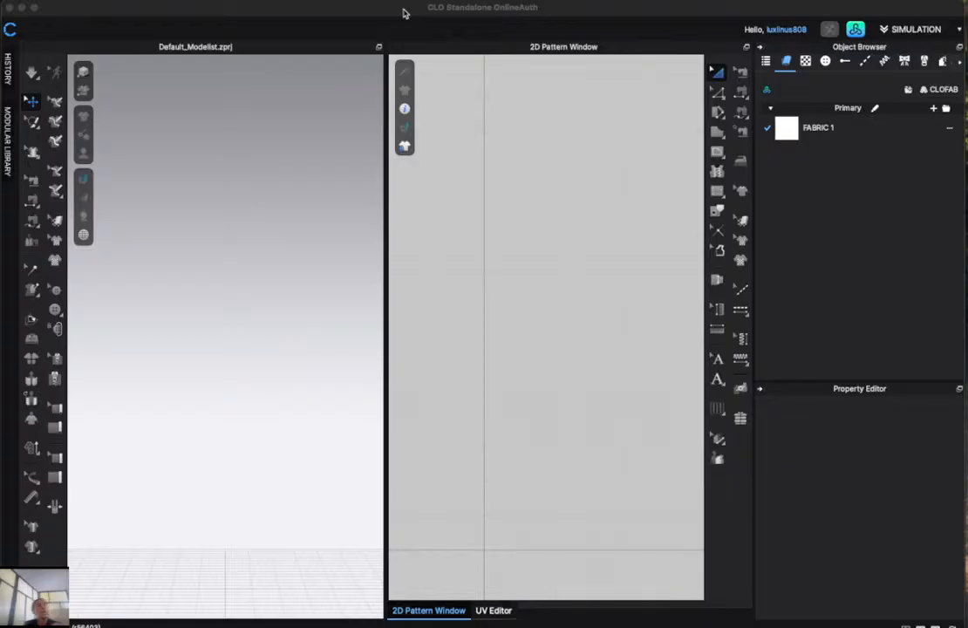
Load the female avatar FV2.1_Naomi.avt from the CLO library into the 3D scene.
click(403, 14)
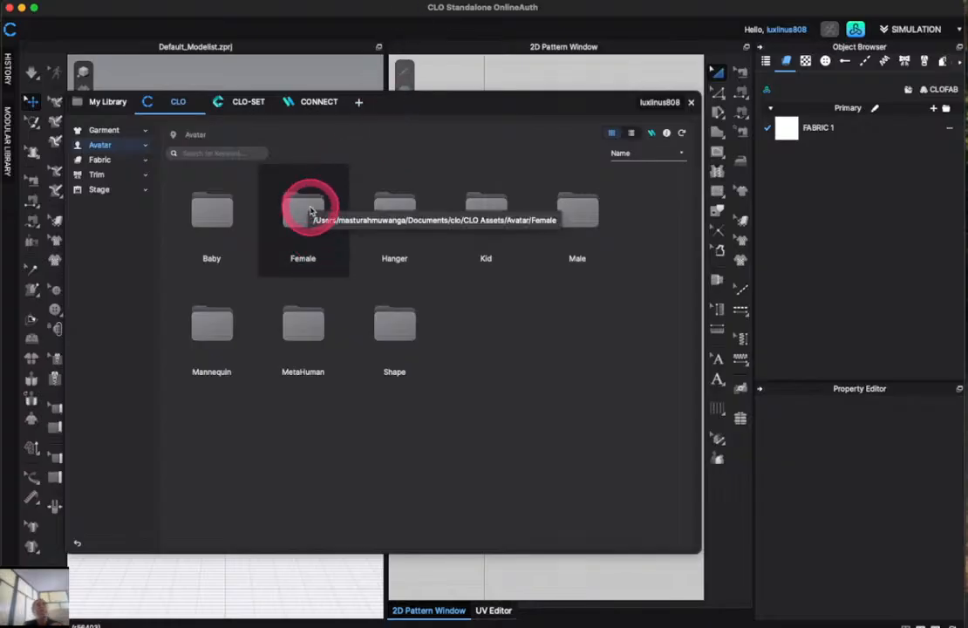
double_click(293, 209)
double_click(301, 314)
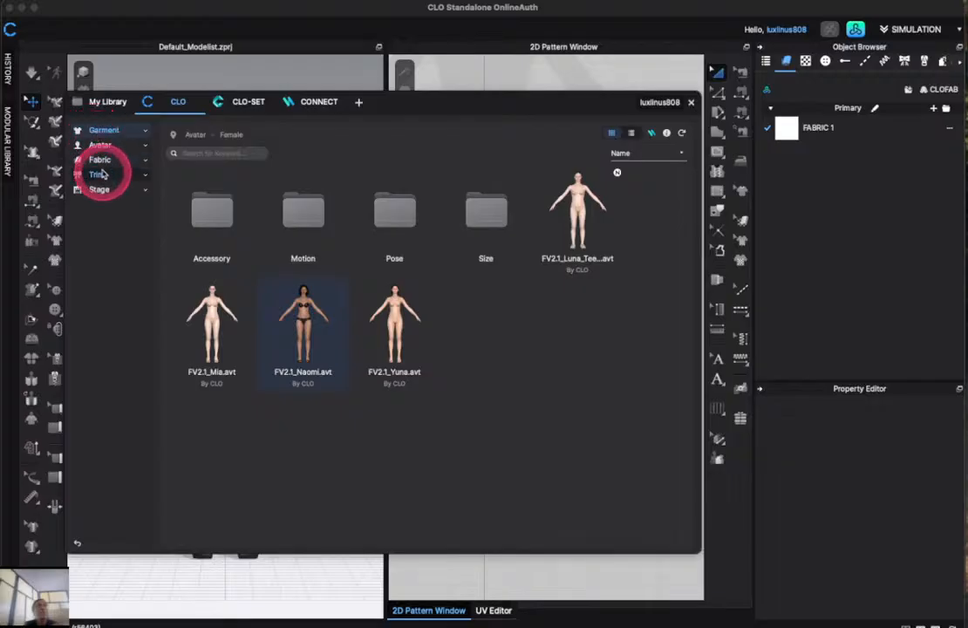
Load the white FV2_French dress from the garment library onto the avatar, using the Add load type.
click(101, 131)
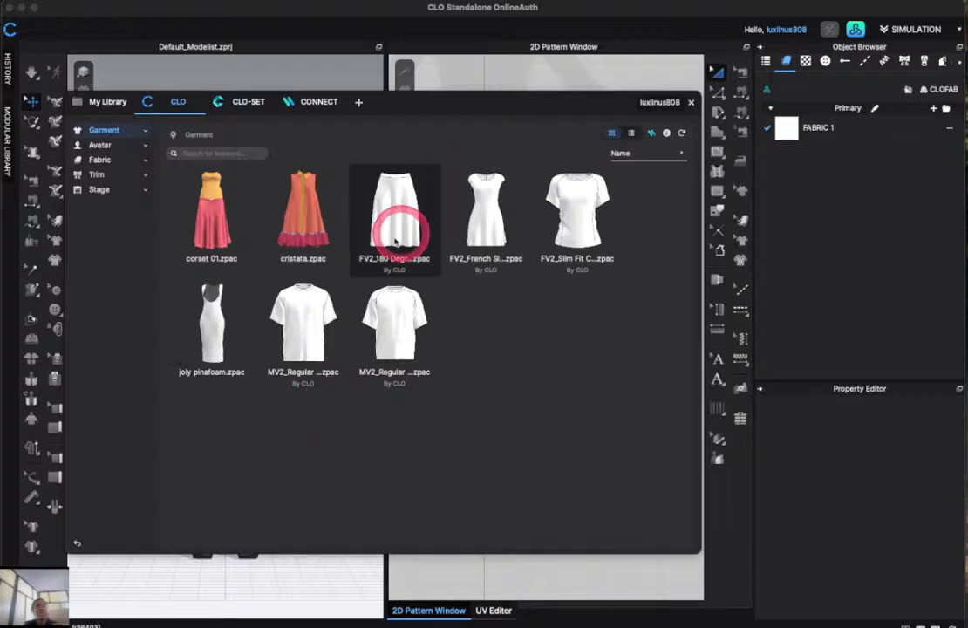
double_click(491, 223)
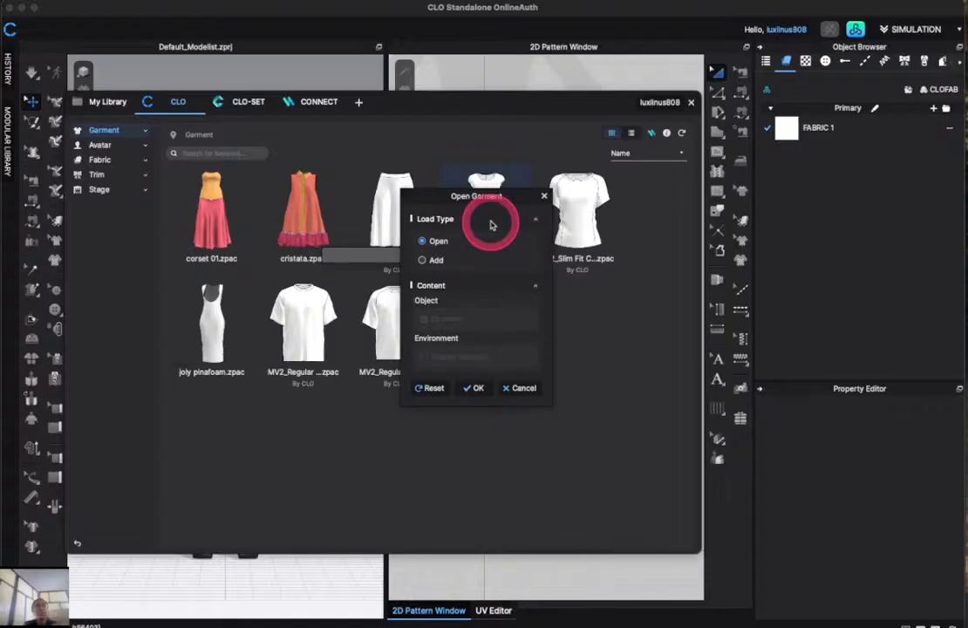
click(423, 260)
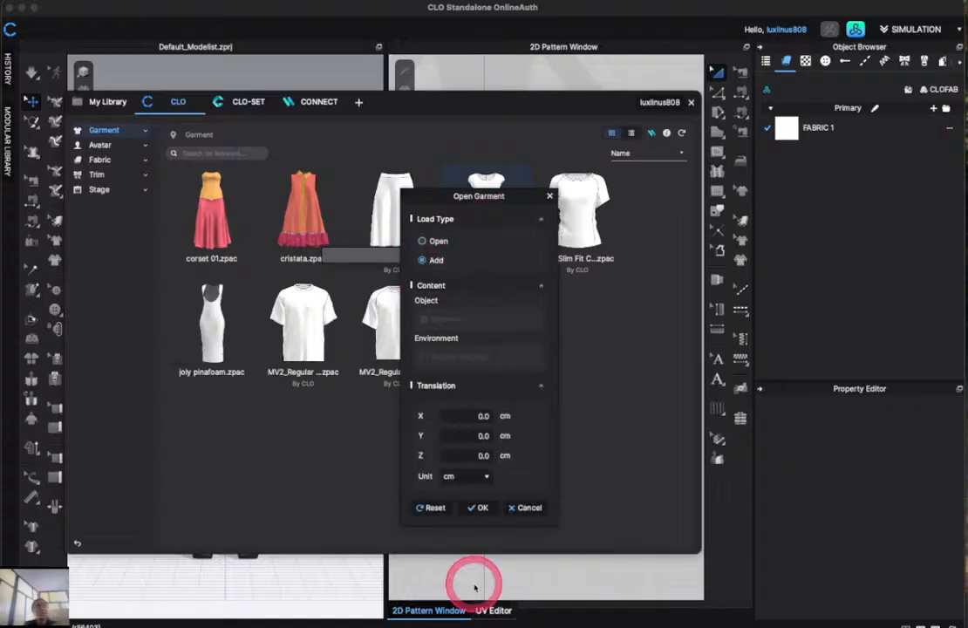
click(483, 508)
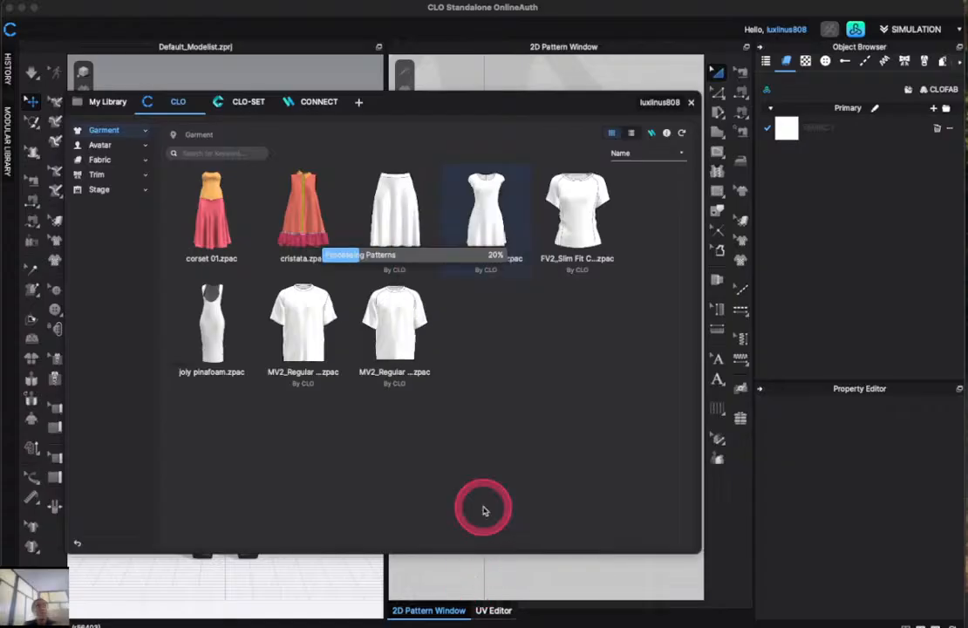
click(451, 345)
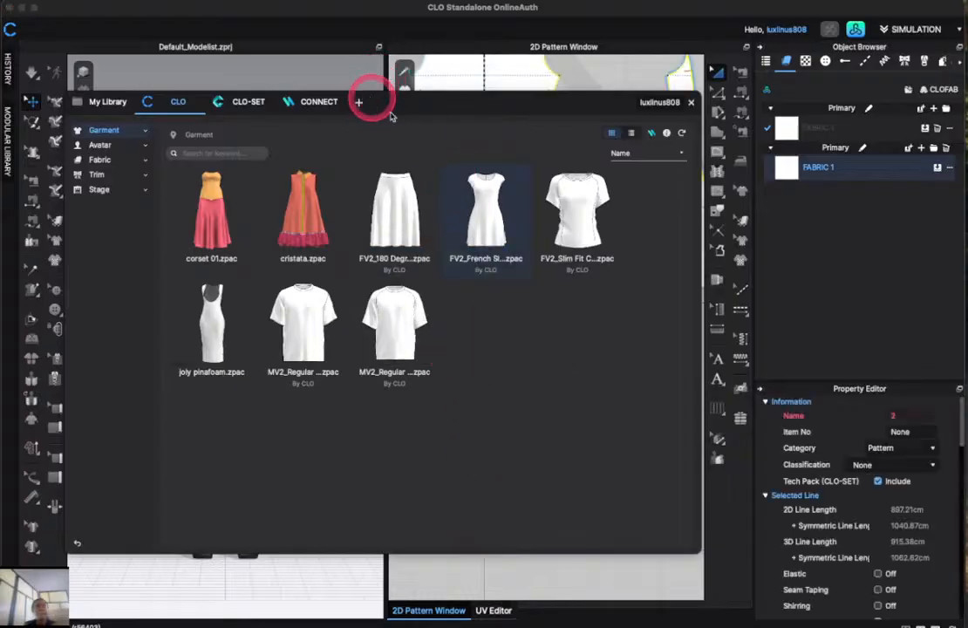
Close the library and deselect the dress pattern pieces, keeping the whole avatar in view.
drag(375, 101, 540, 122)
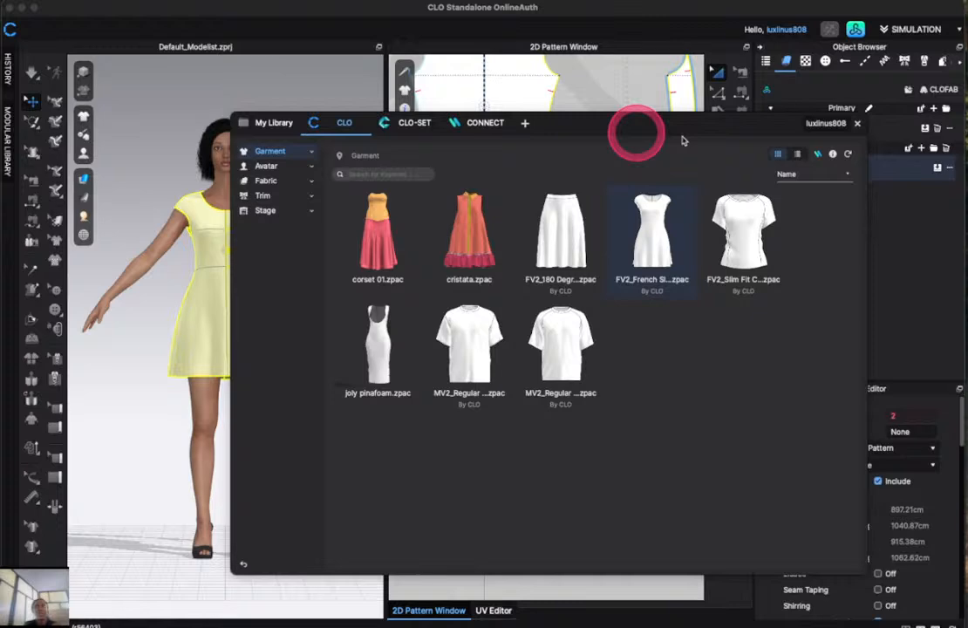
click(858, 126)
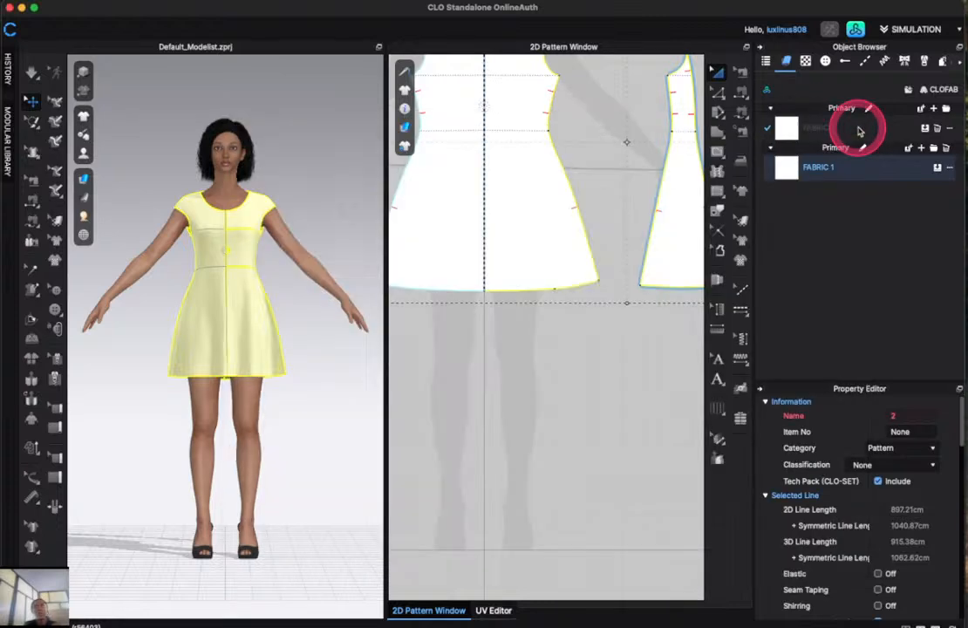
click(366, 157)
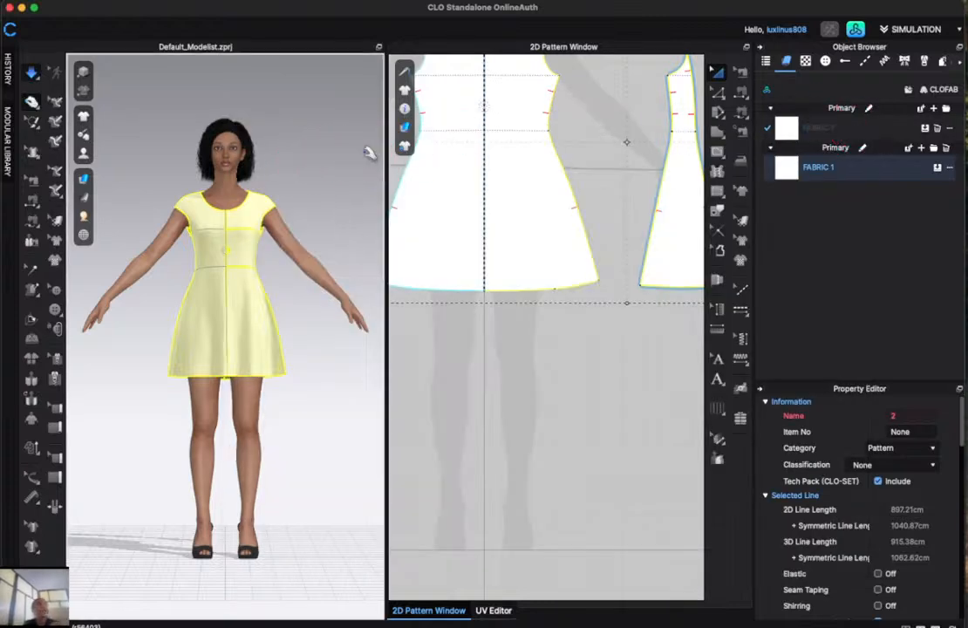
click(312, 190)
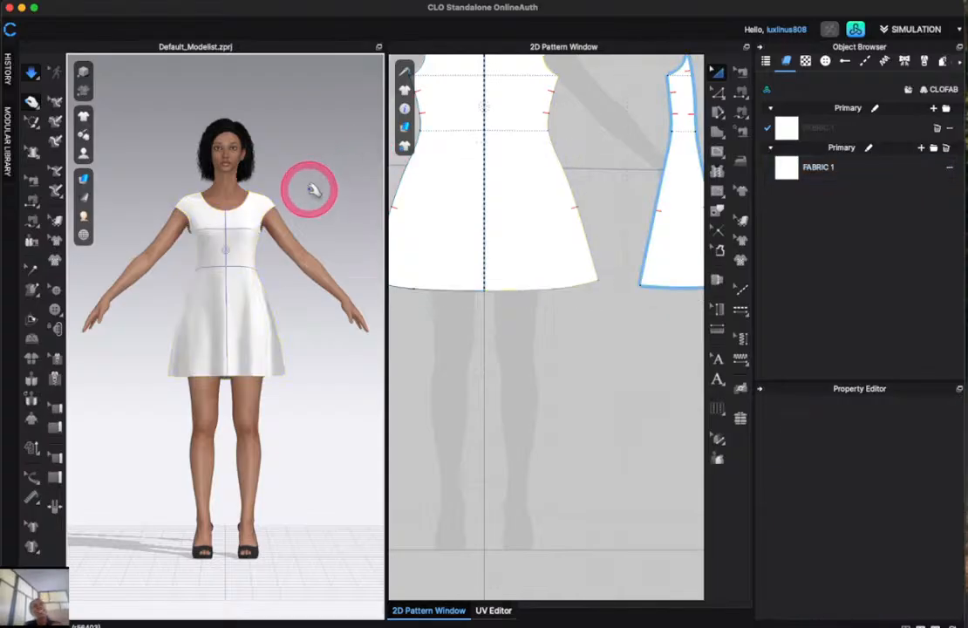
scroll(312, 192, up, 3)
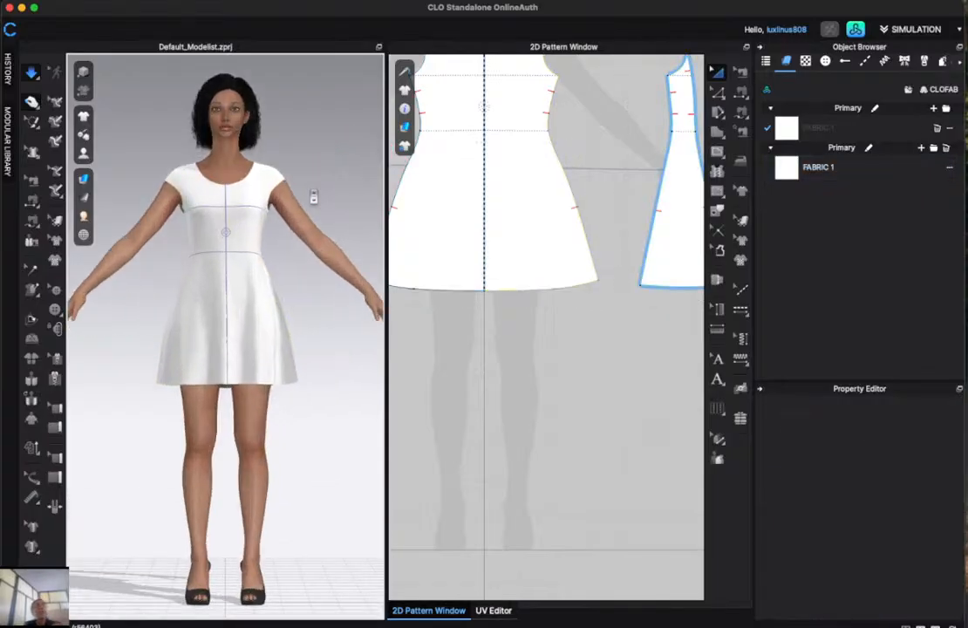
scroll(313, 197, down, 1)
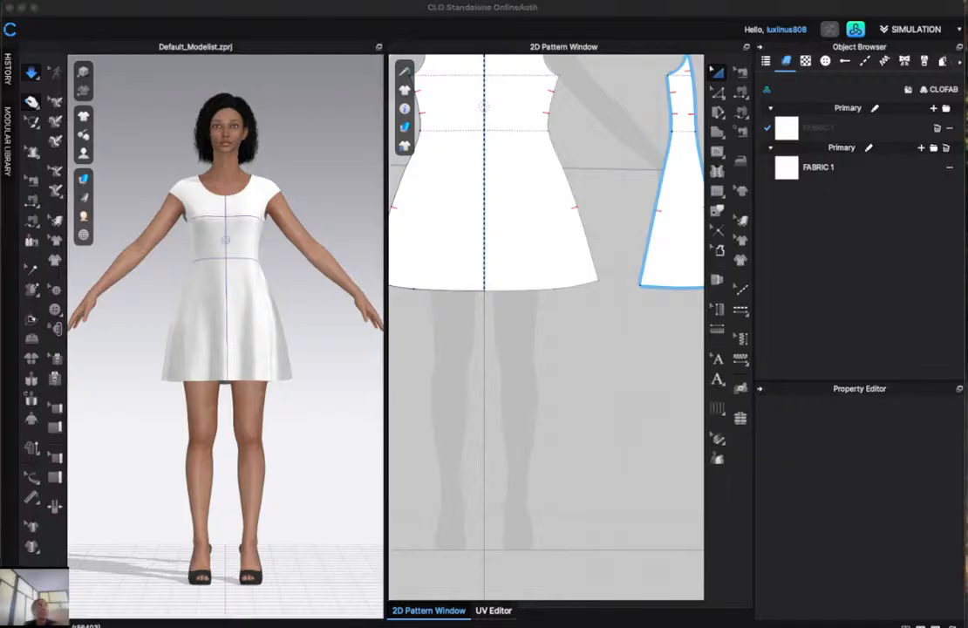
Switch to the browser, look through the Temu dress listings and open the green ombre printed halter neck maxi dress.
drag(0, 82, 426, 65)
click(364, 261)
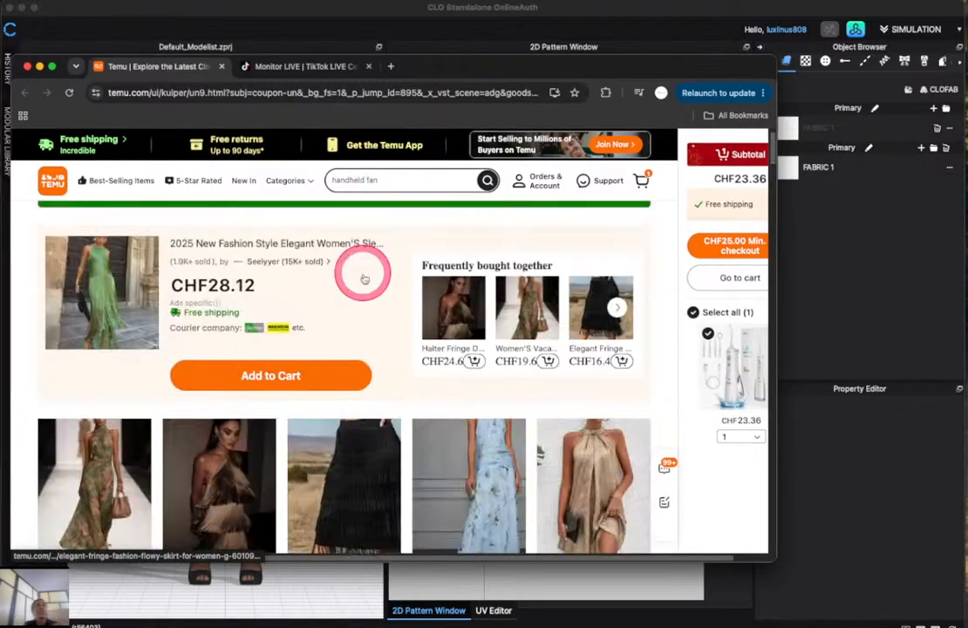
scroll(363, 273, down, 5)
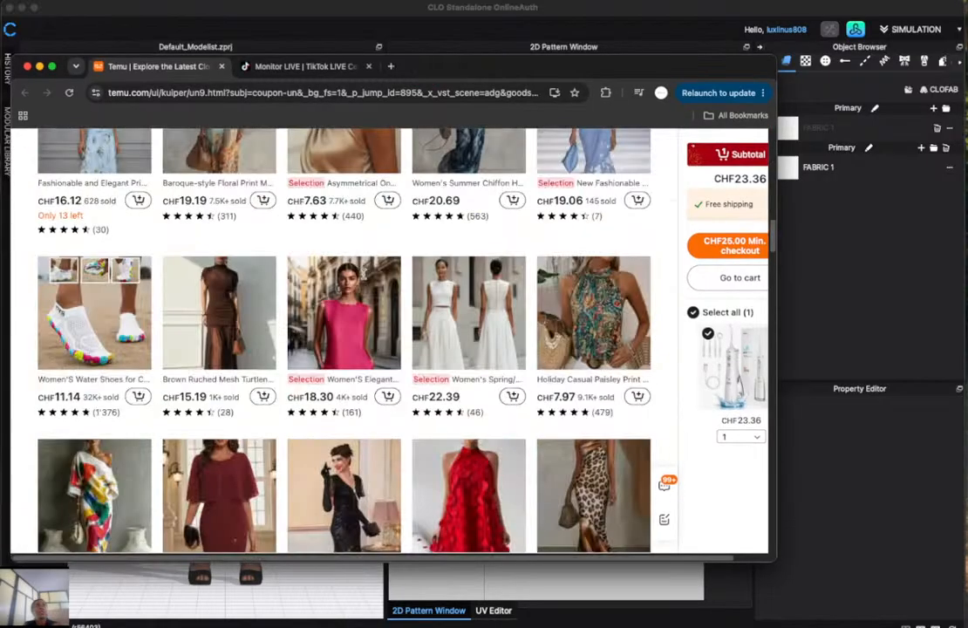
scroll(364, 278, up, 2)
scroll(364, 277, down, 5)
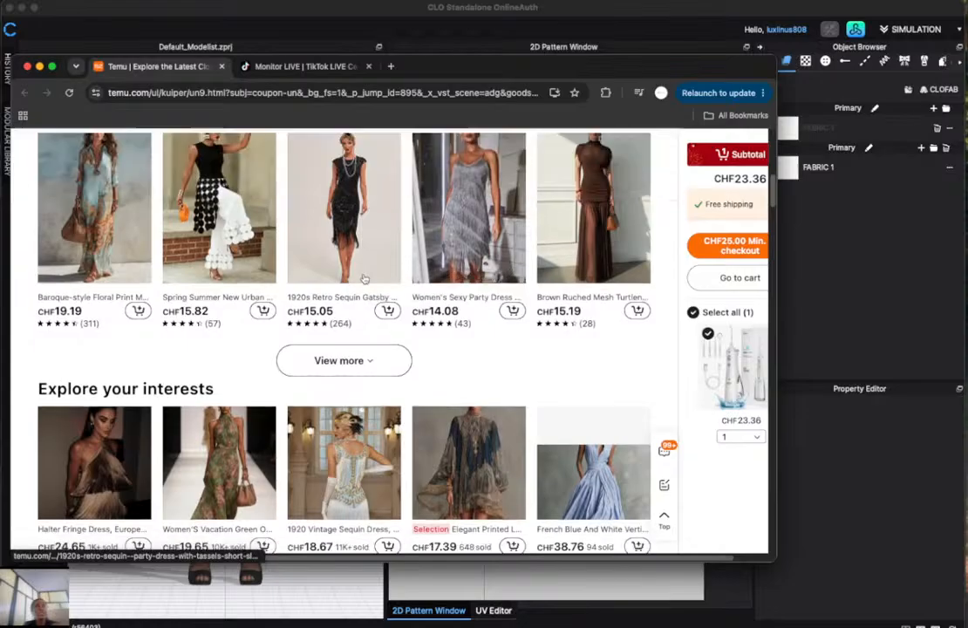
scroll(364, 277, down, 3)
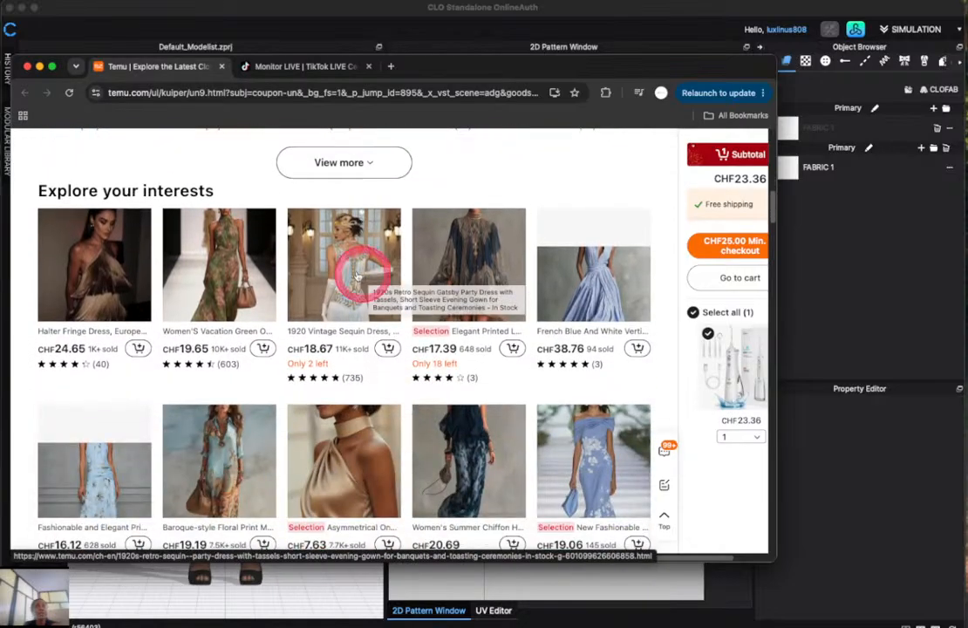
click(223, 267)
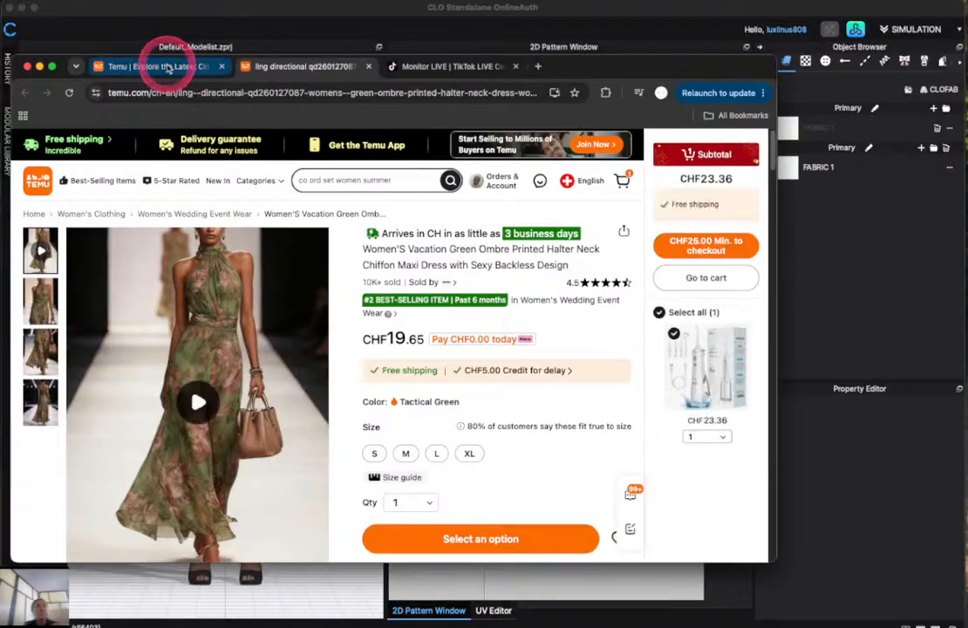
Replace the product page with a web search for "google".
click(182, 93)
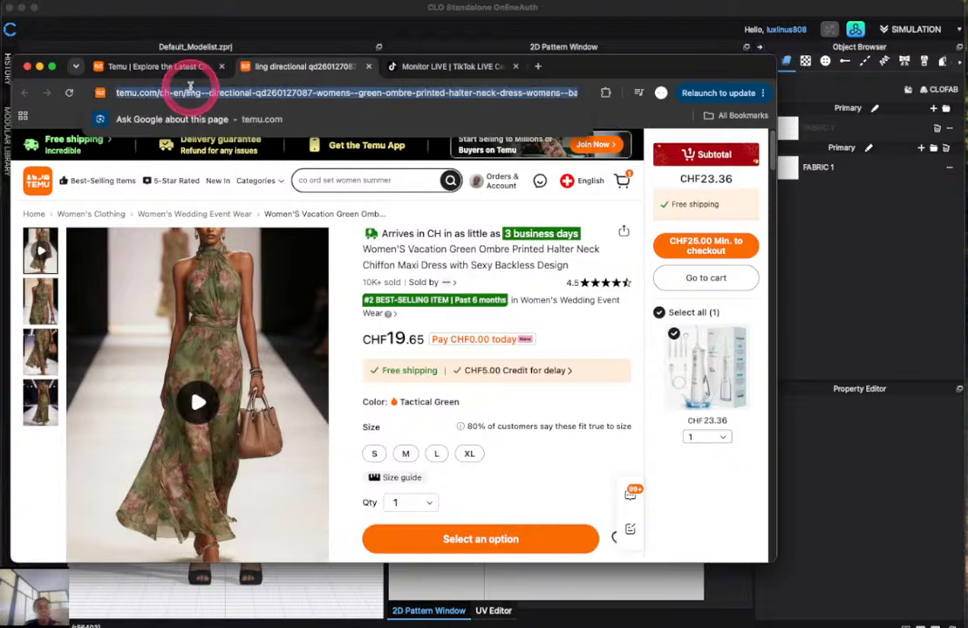
text(google)
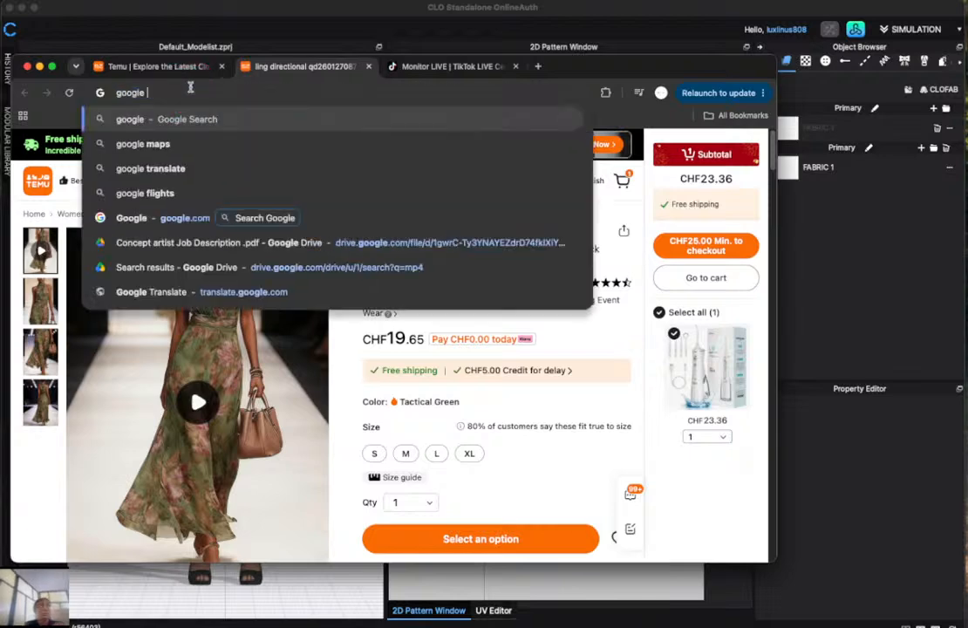
key(Return)
Search Google for "fashion inspiration from jaanese designers a moodboard".
click(138, 164)
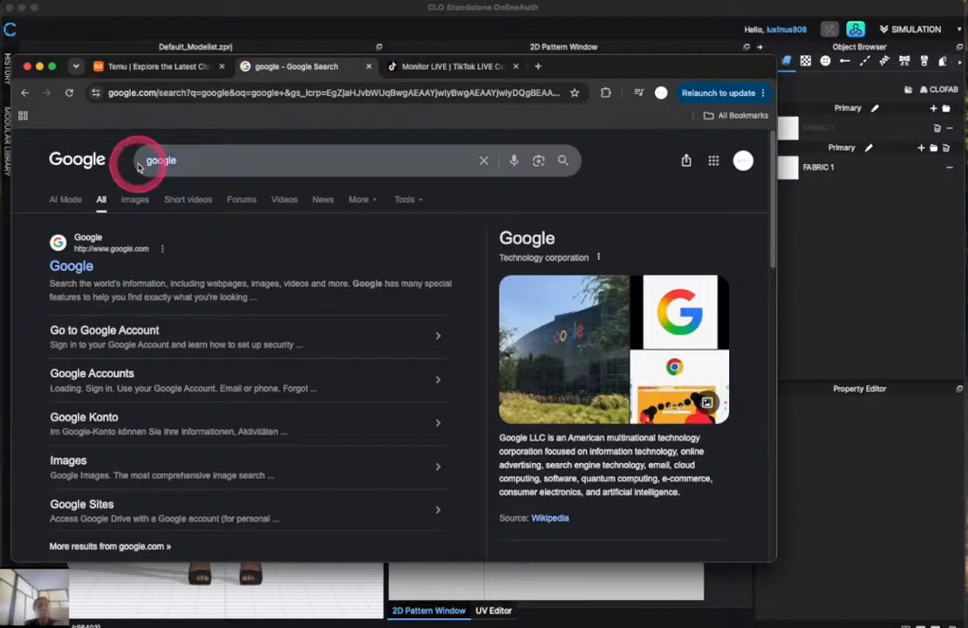
text(fashion inspi)
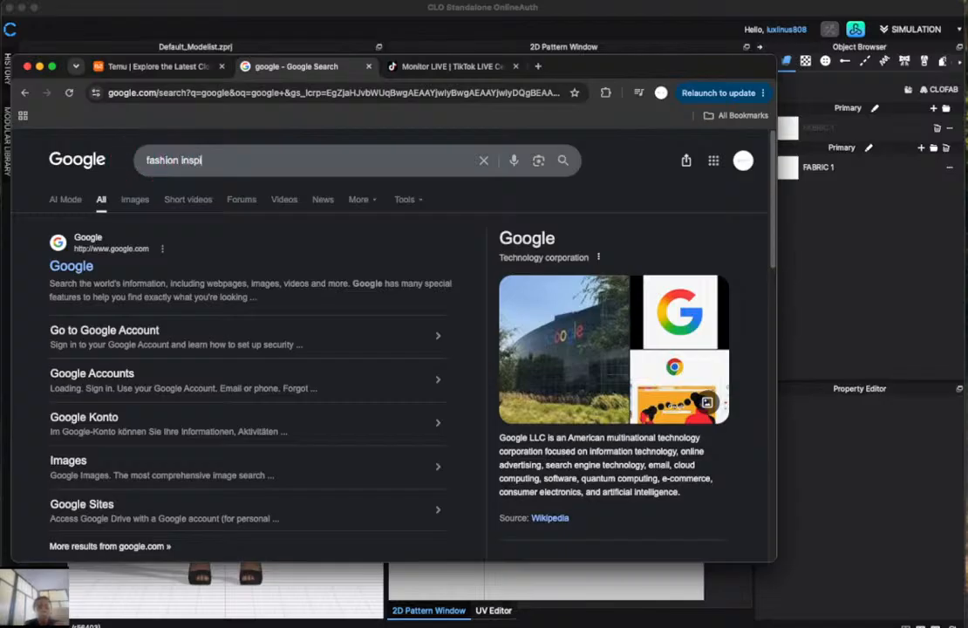
text(ration from)
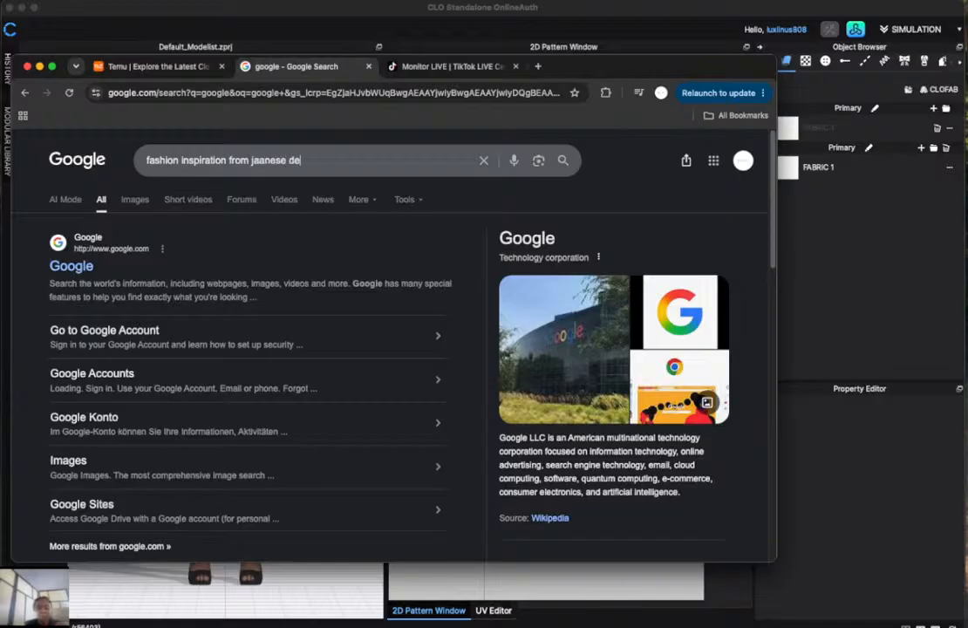
text(jaanese designers a mod)
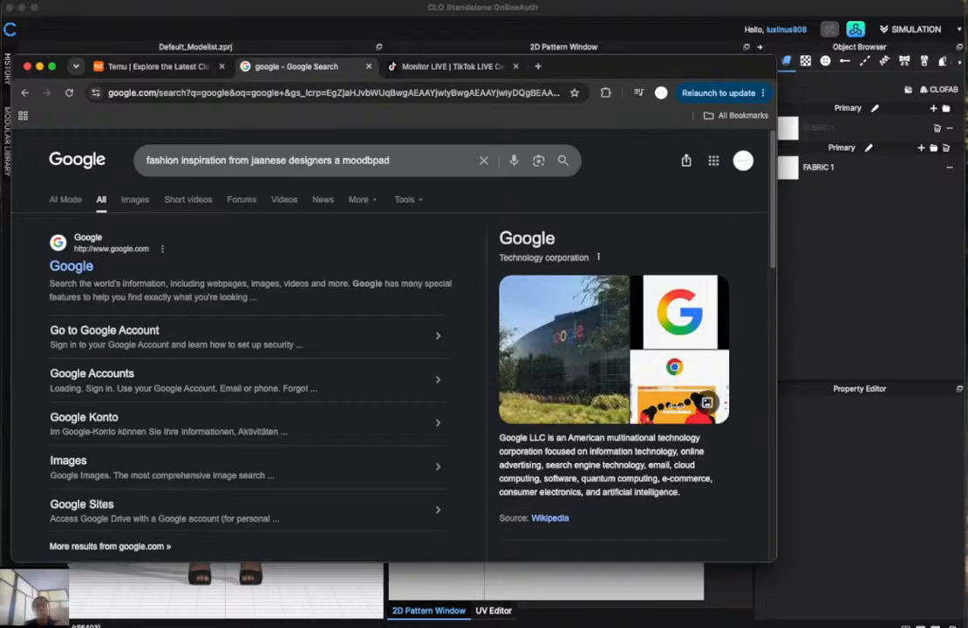
key(BackSpace)
key(BackSpace)
key(BackSpace)
text(oar)
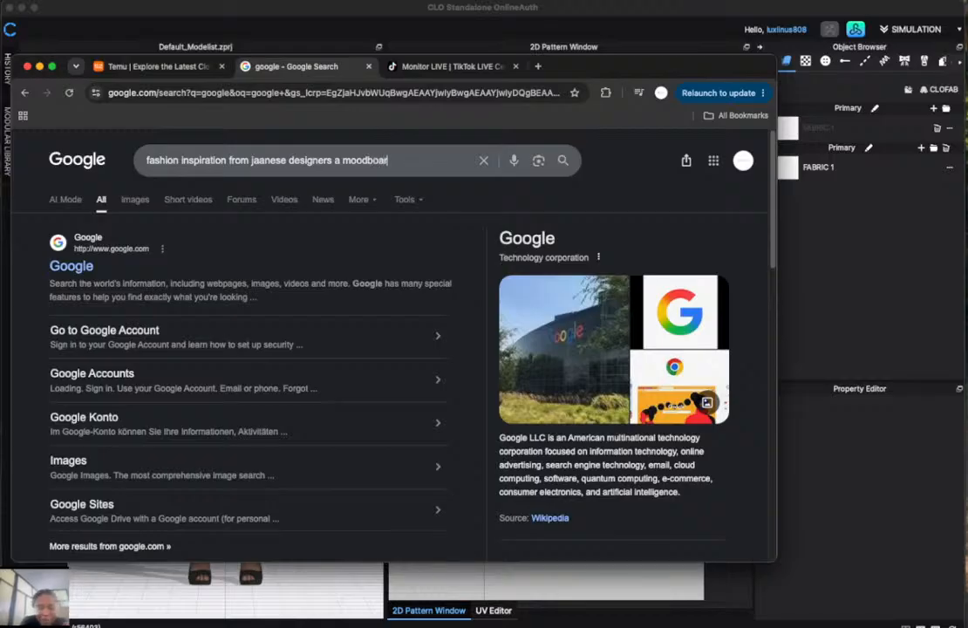
text(d)
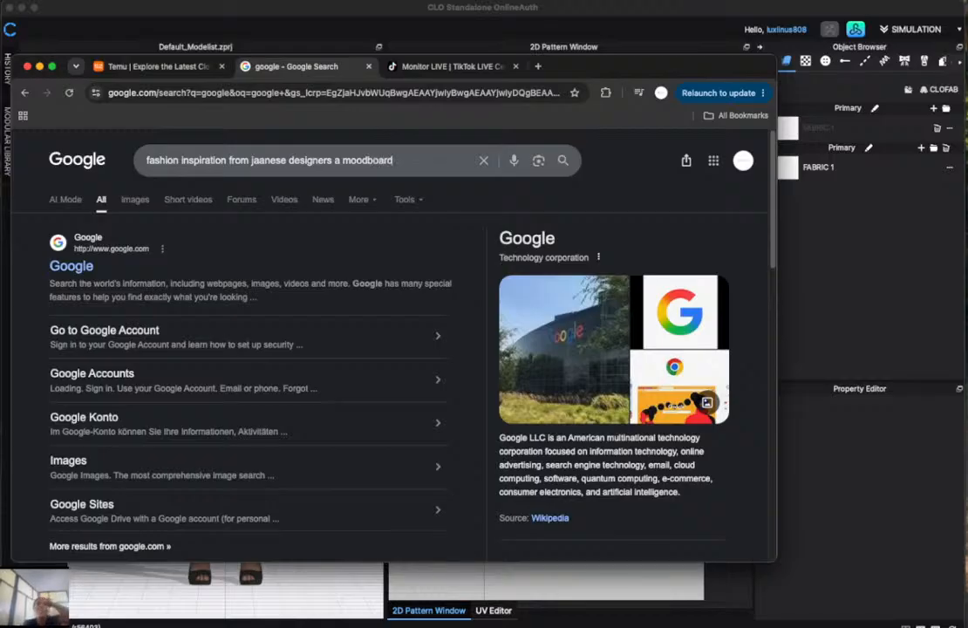
key(Return)
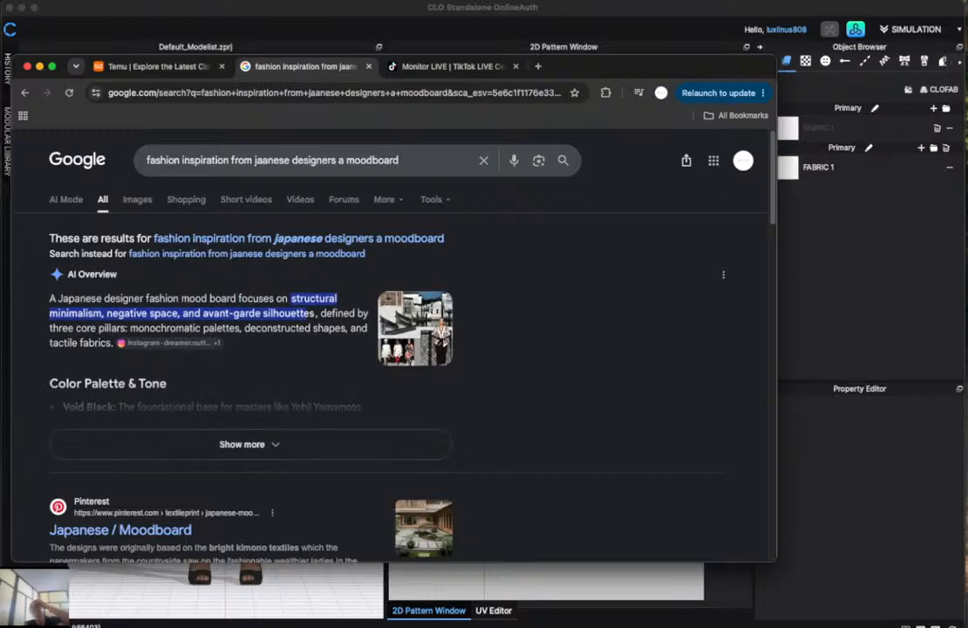
Browse the image results for mood boards and preview the Japan Objects picture of four models in black-and-white kimonos.
click(140, 200)
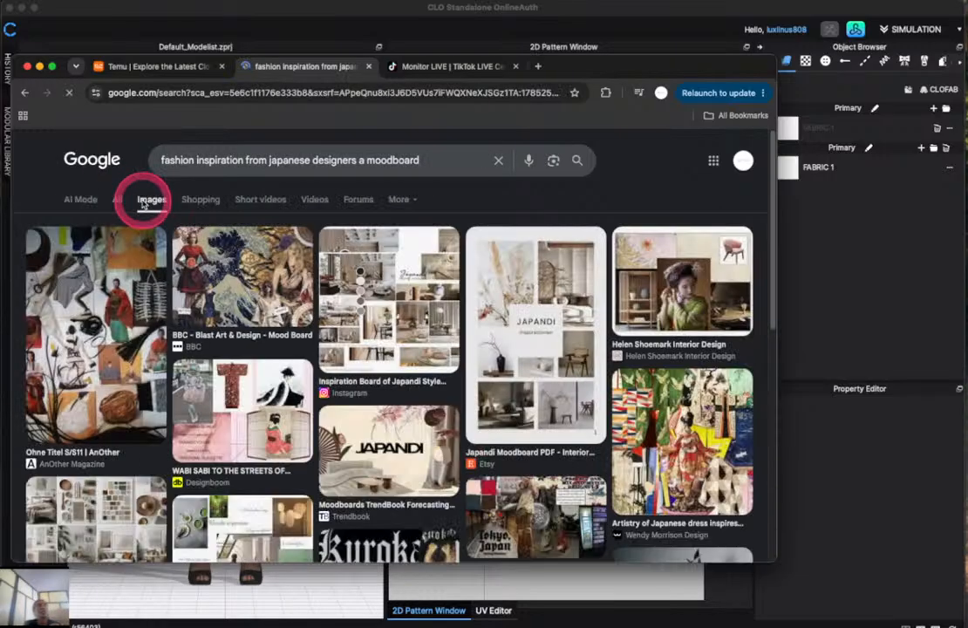
scroll(380, 344, down, 3)
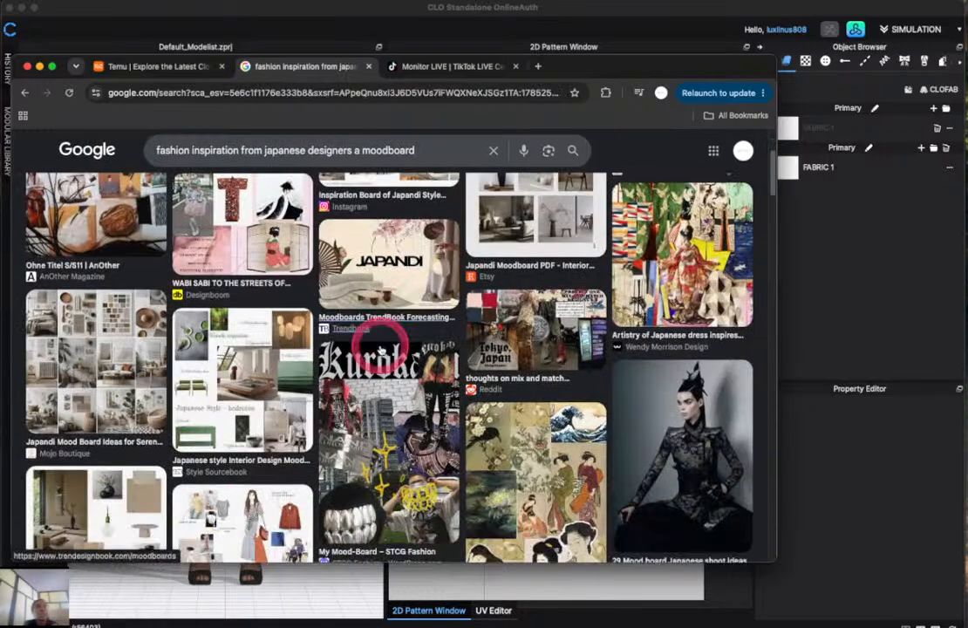
scroll(380, 347, down, 2)
scroll(380, 345, down, 6)
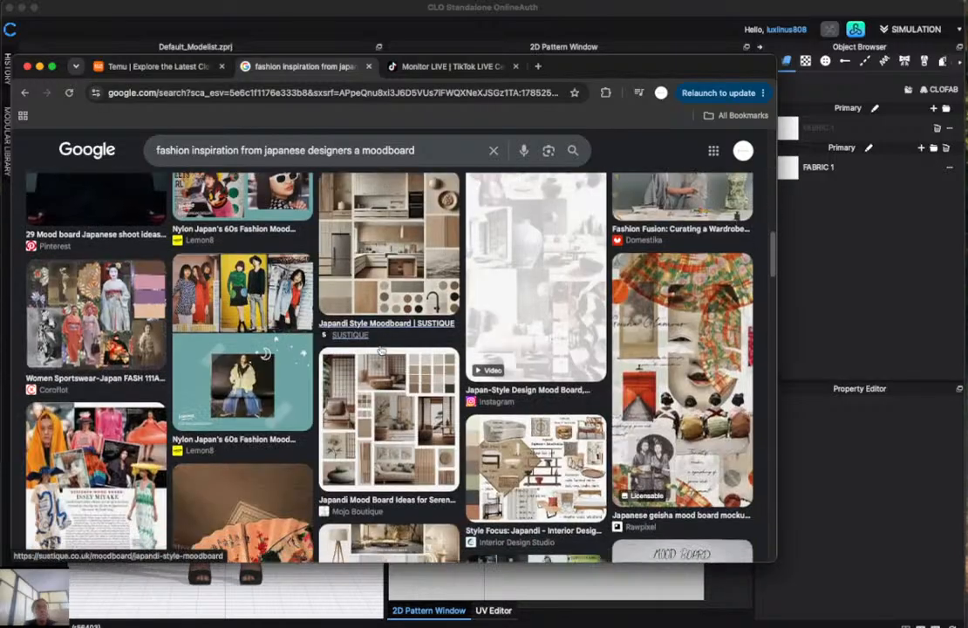
scroll(380, 348, up, 3)
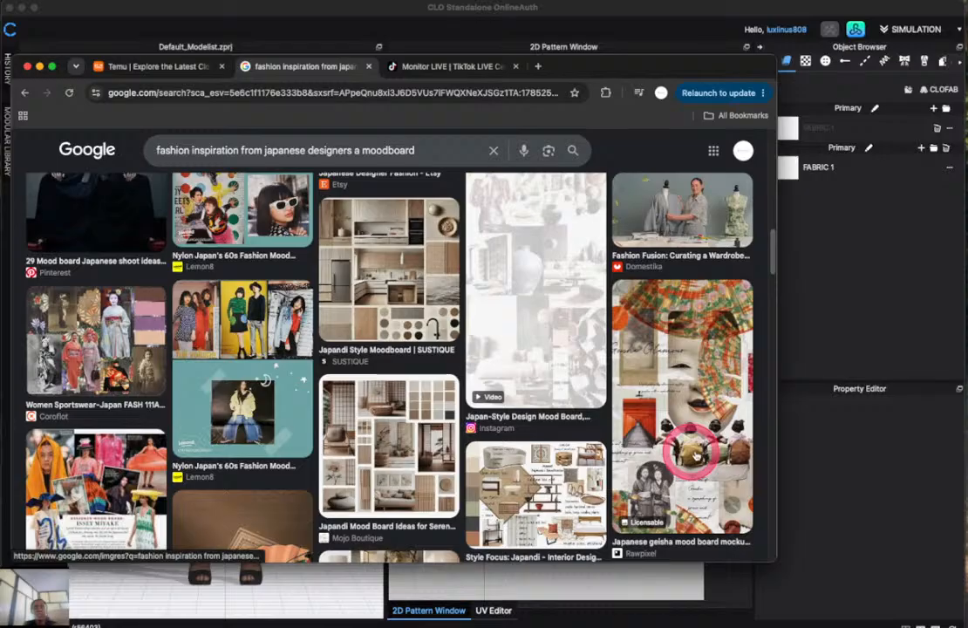
scroll(434, 417, down, 3)
scroll(434, 419, down, 5)
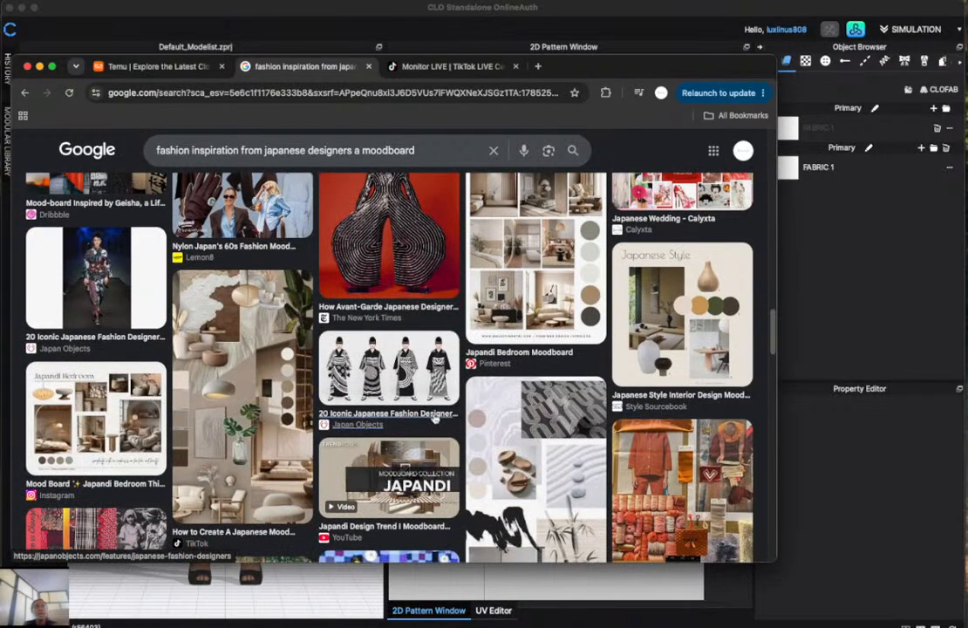
scroll(433, 418, down, 1)
click(409, 229)
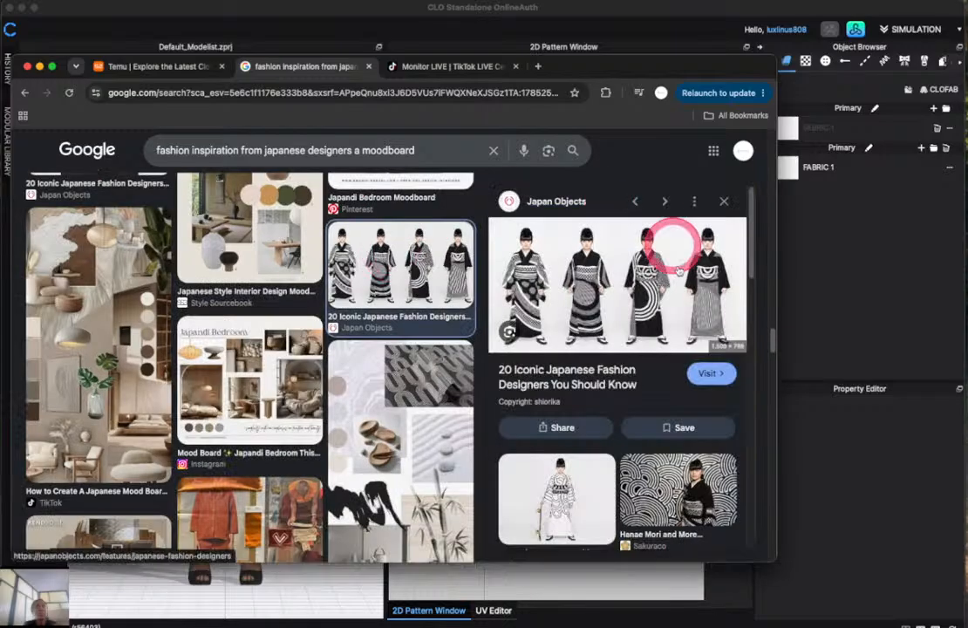
Look through more mood board images beside the preview and shift the browser window to uncover CLO's fabric list.
scroll(320, 376, down, 2)
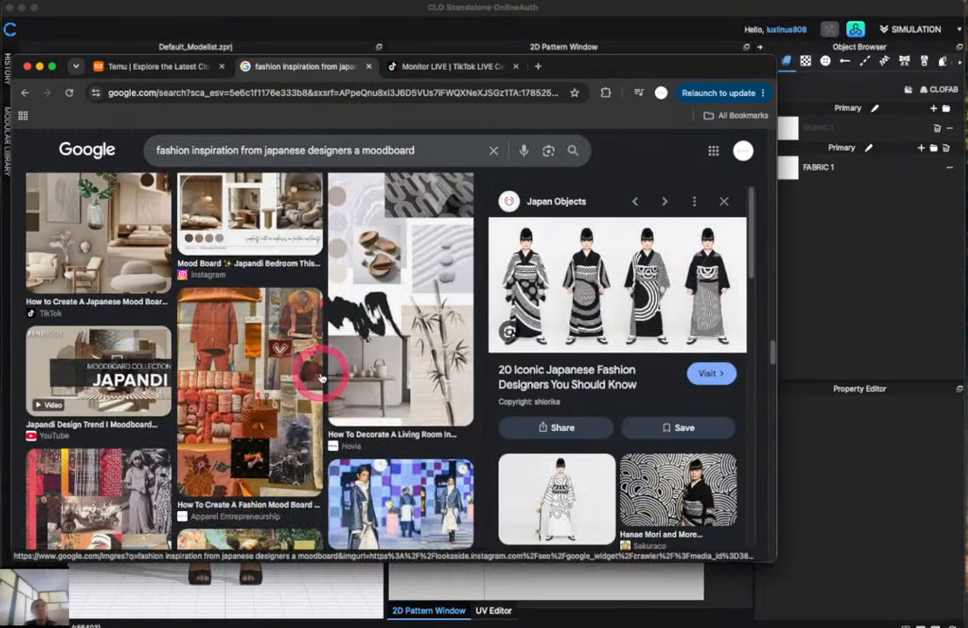
scroll(321, 377, down, 2)
drag(675, 71, 560, 73)
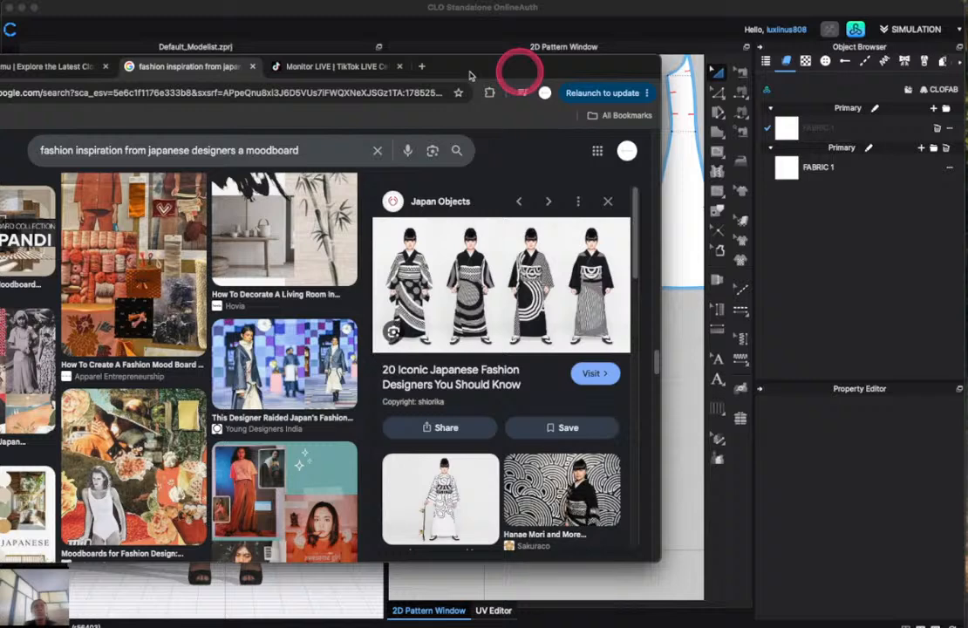
Move the browser window off the workspace and return to the 2D pattern window in CLO.
drag(471, 76, 0, 81)
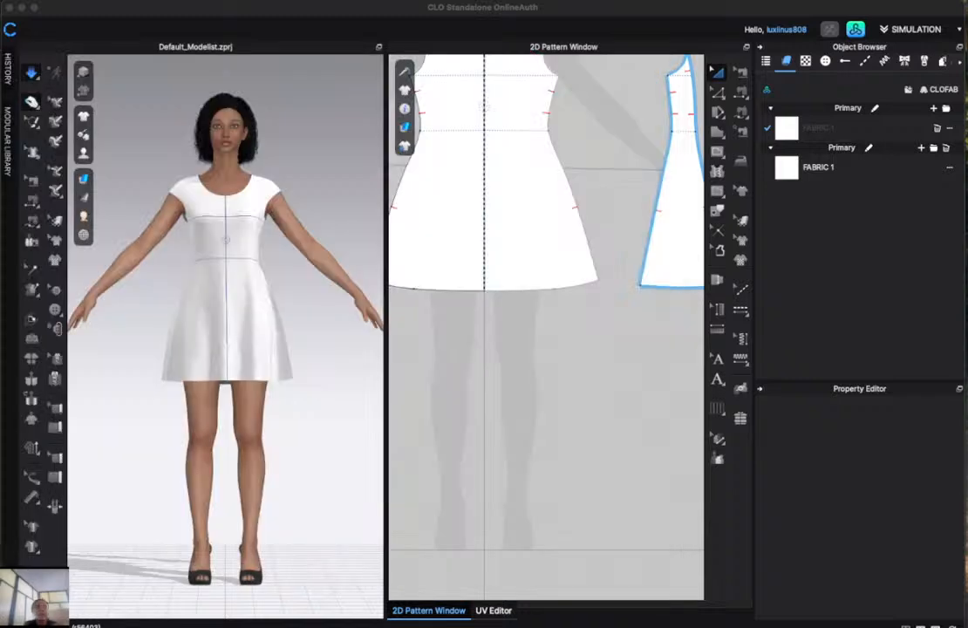
click(511, 265)
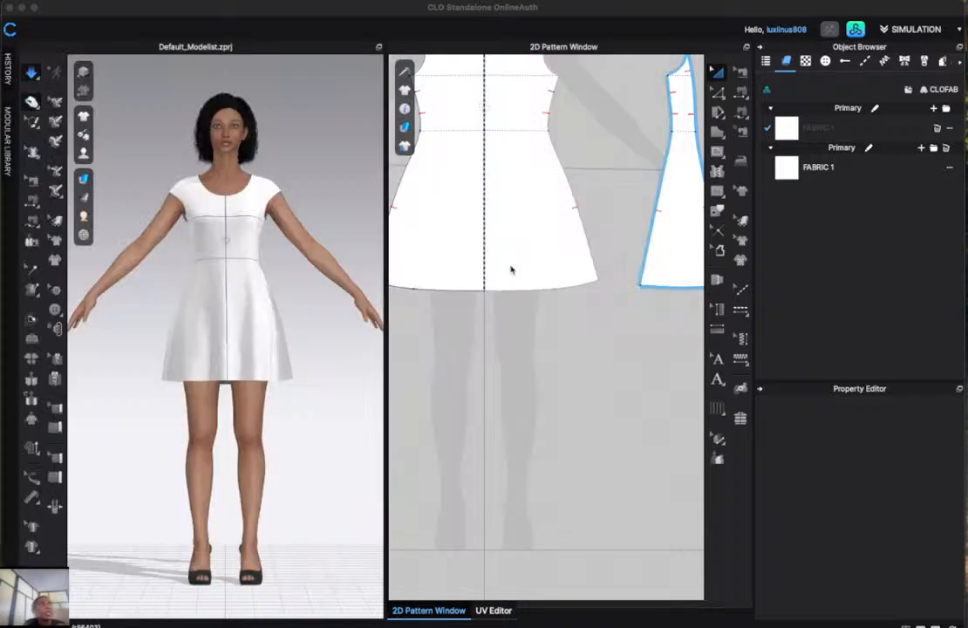
click(486, 389)
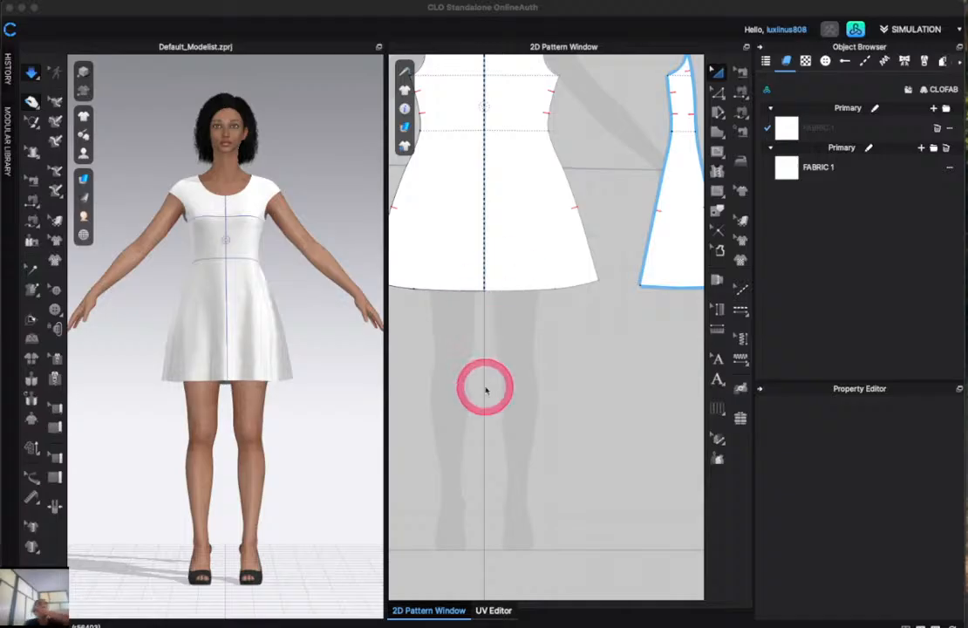
Extend the hem lines of all the dress pattern pieces downward to mid-calf length and simulate the drape.
scroll(485, 368, down, 2)
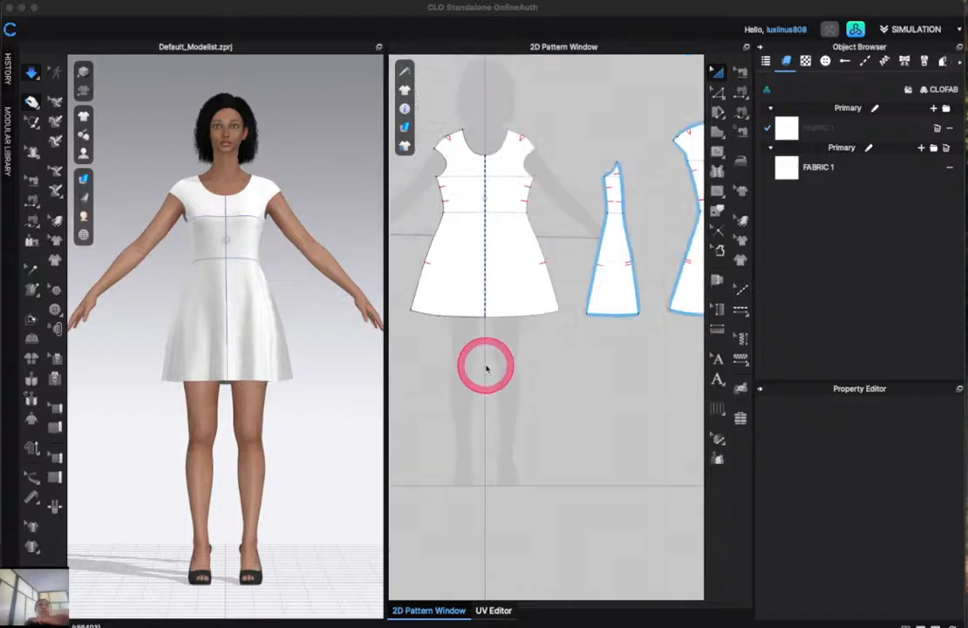
scroll(486, 368, down, 4)
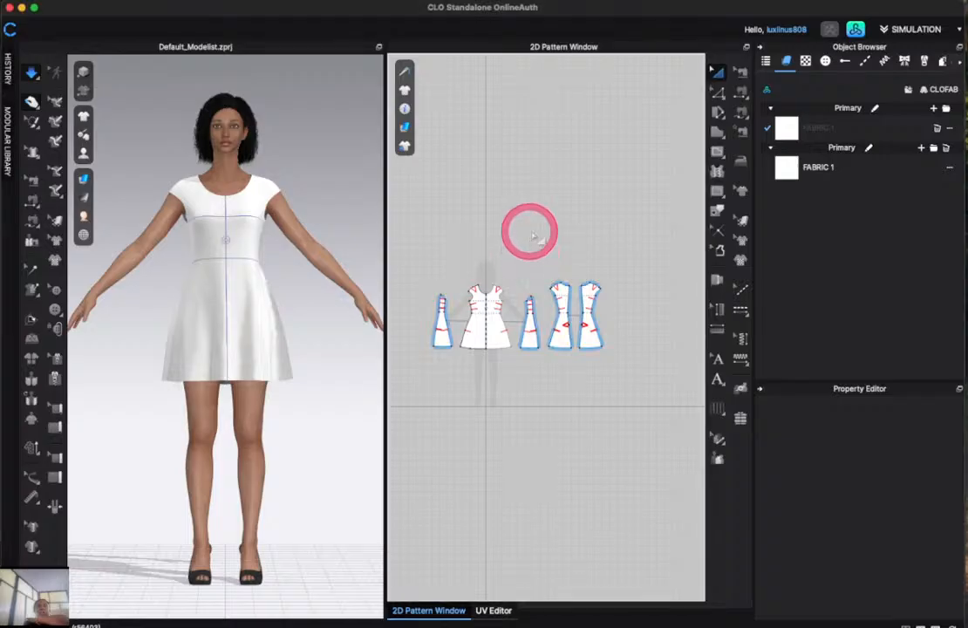
click(717, 91)
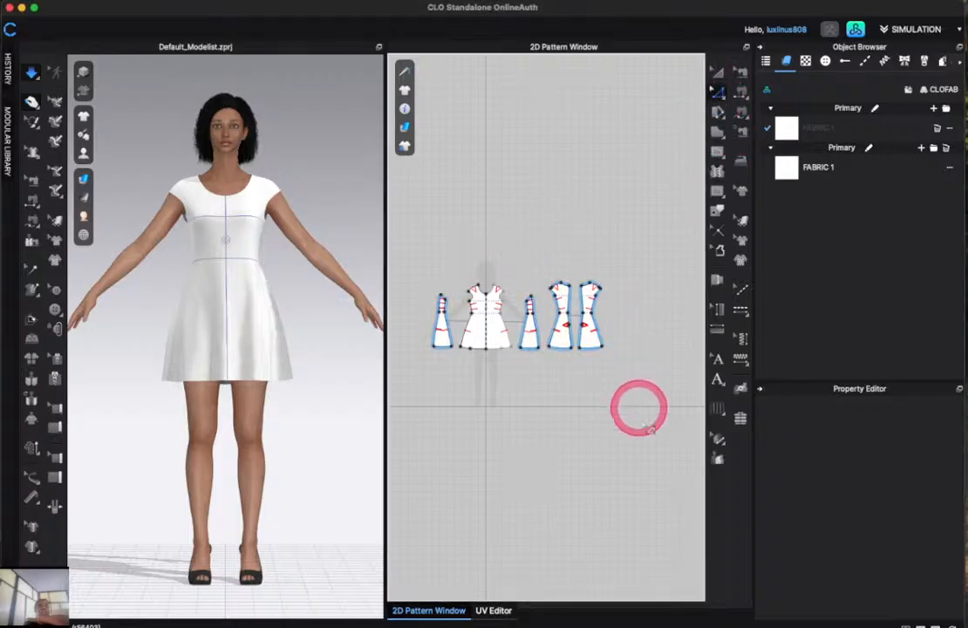
drag(626, 373, 418, 347)
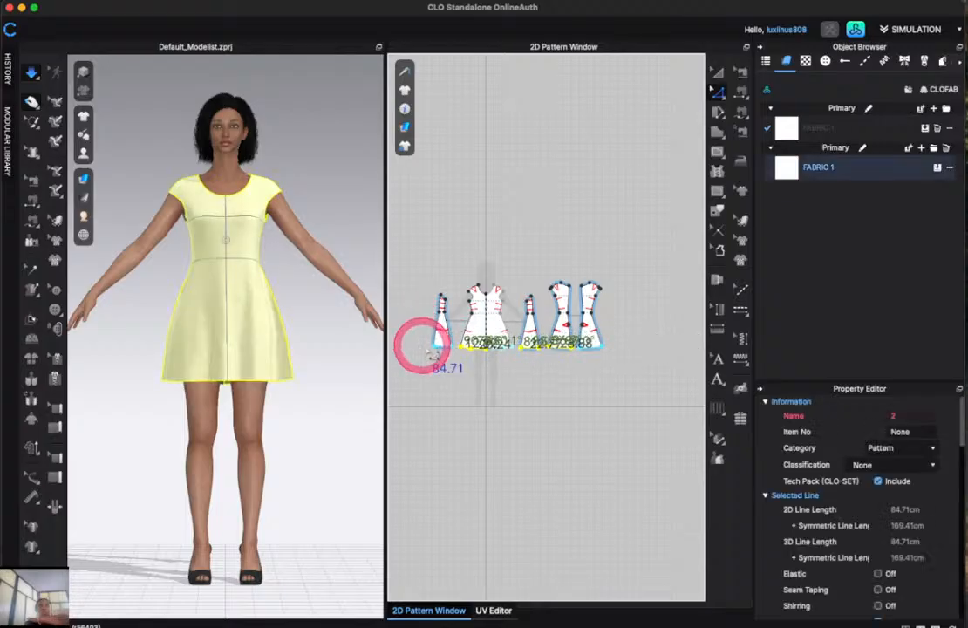
drag(474, 361, 483, 386)
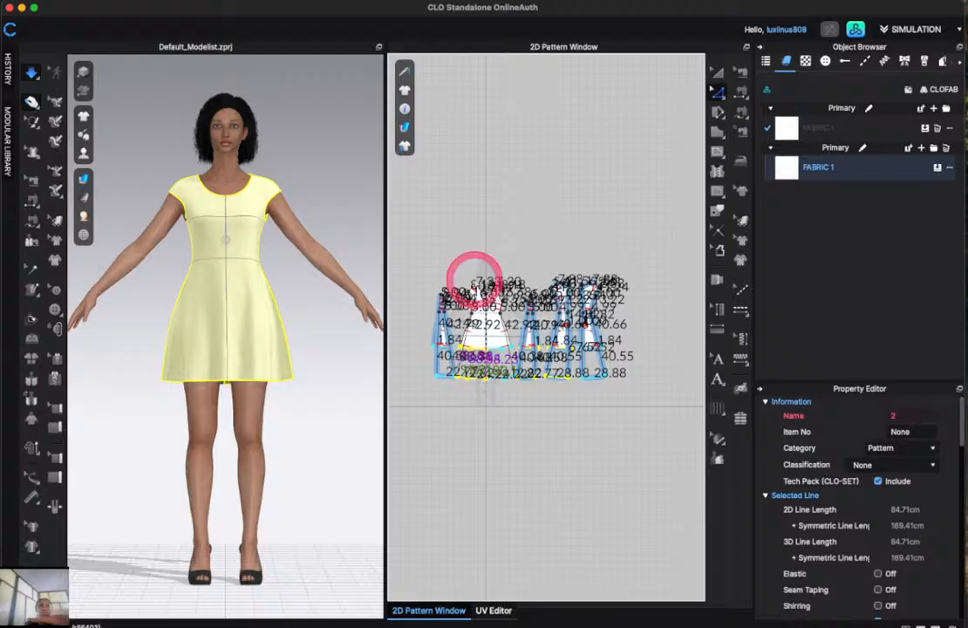
drag(477, 255, 486, 260)
key(space)
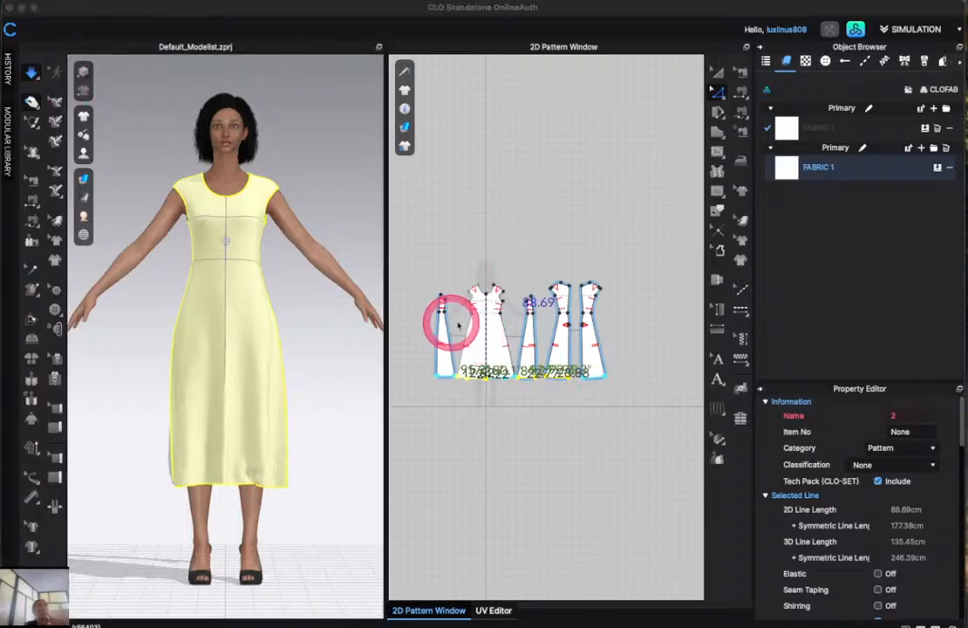
Examine the lengthened dress pieces in the 2D pattern and select the front piece.
scroll(458, 325, down, 3)
scroll(458, 325, up, 5)
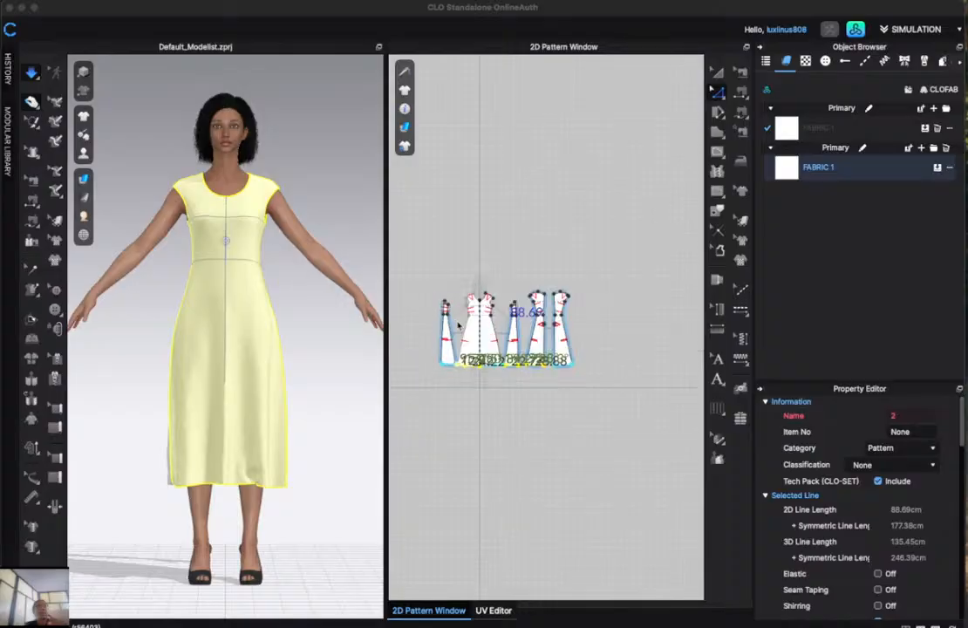
scroll(409, 284, up, 6)
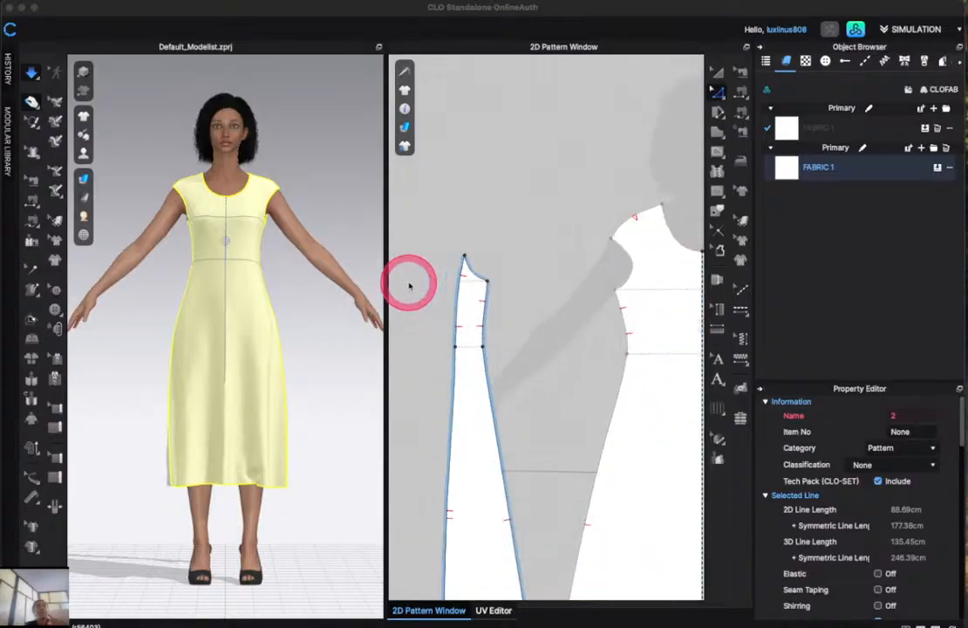
scroll(410, 283, down, 2)
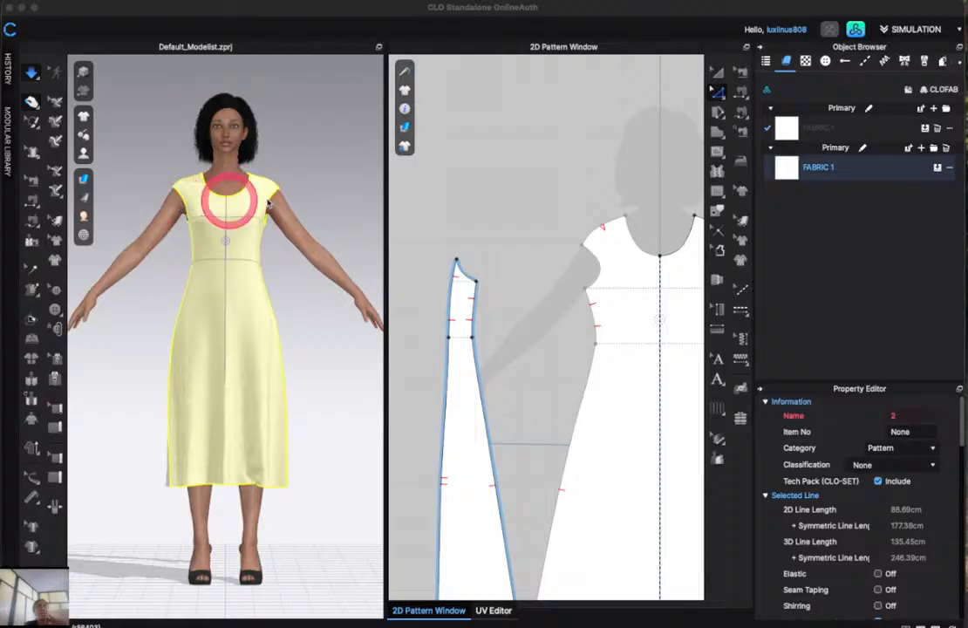
scroll(514, 197, down, 4)
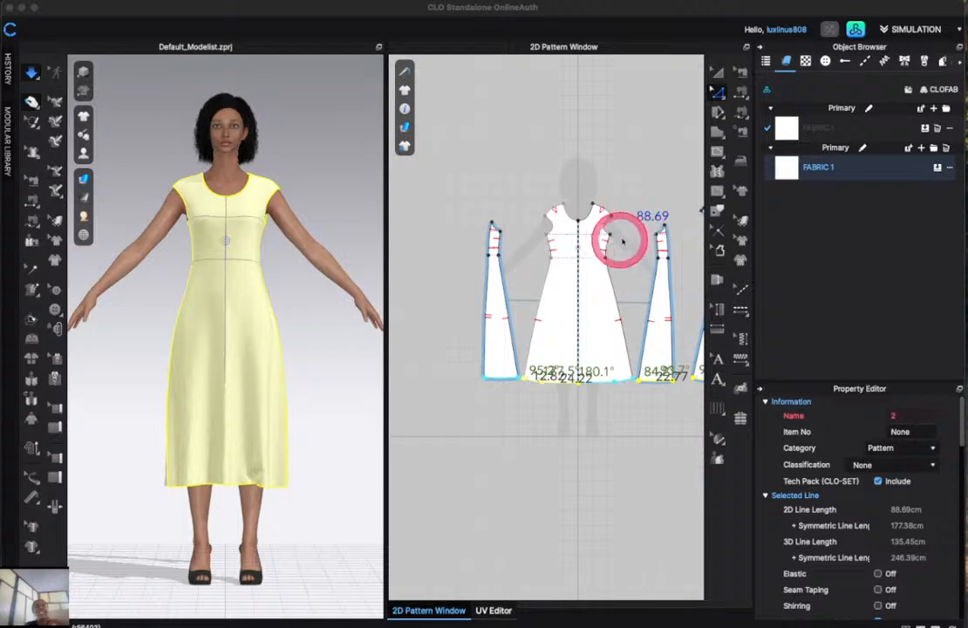
scroll(634, 222, up, 5)
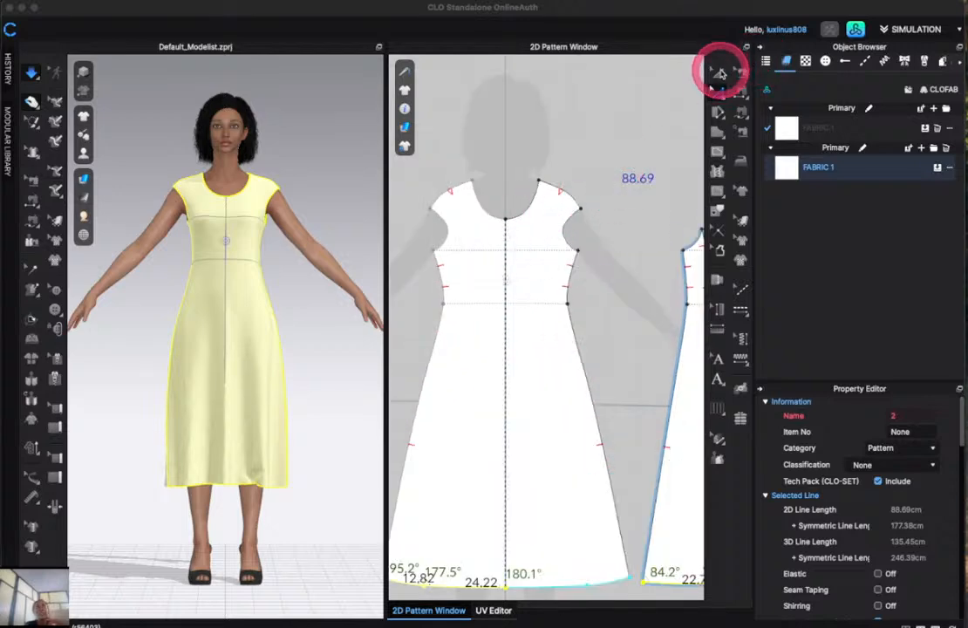
click(718, 72)
click(569, 217)
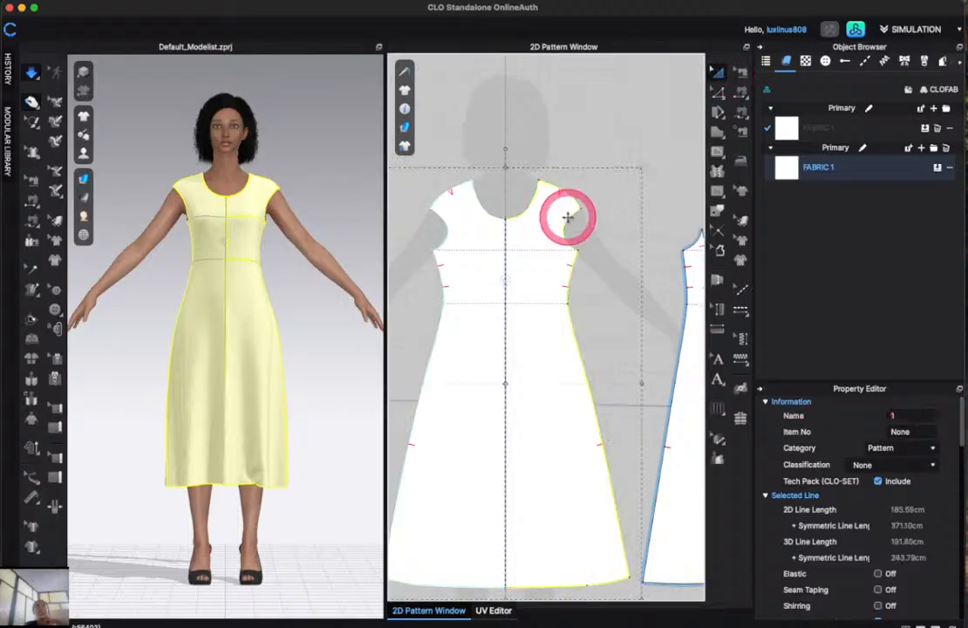
click(717, 93)
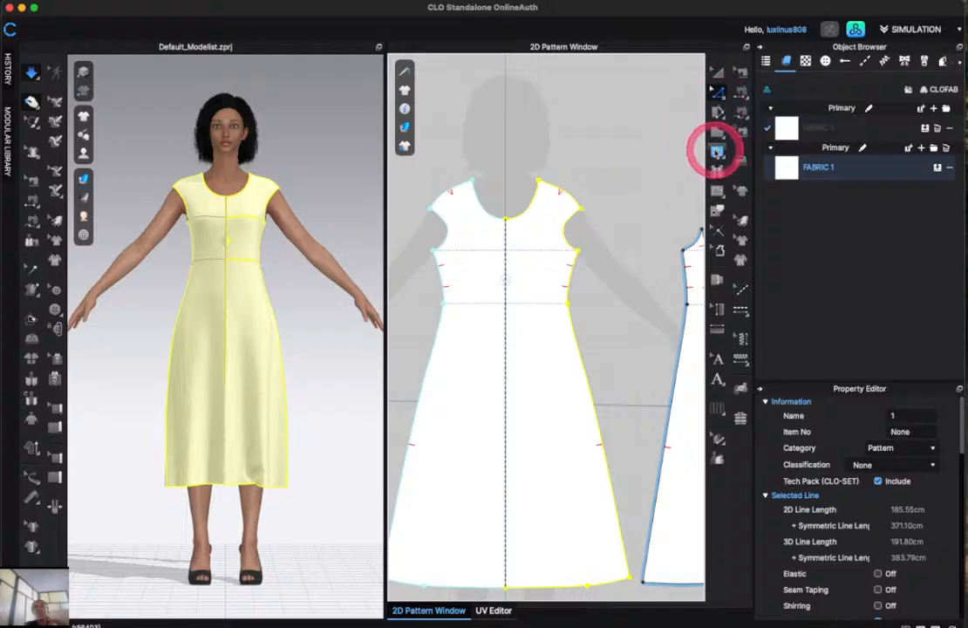
Draw a curved internal line about 24.8 cm long from the front piece's neck-shoulder point to the centre front, about 7.3 cm below the neckline.
click(717, 151)
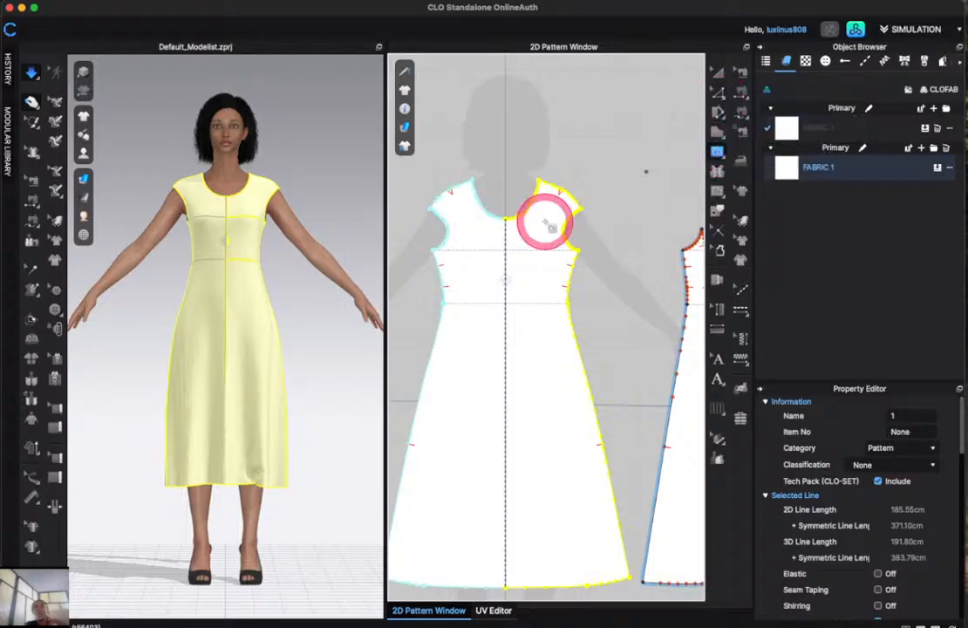
click(577, 252)
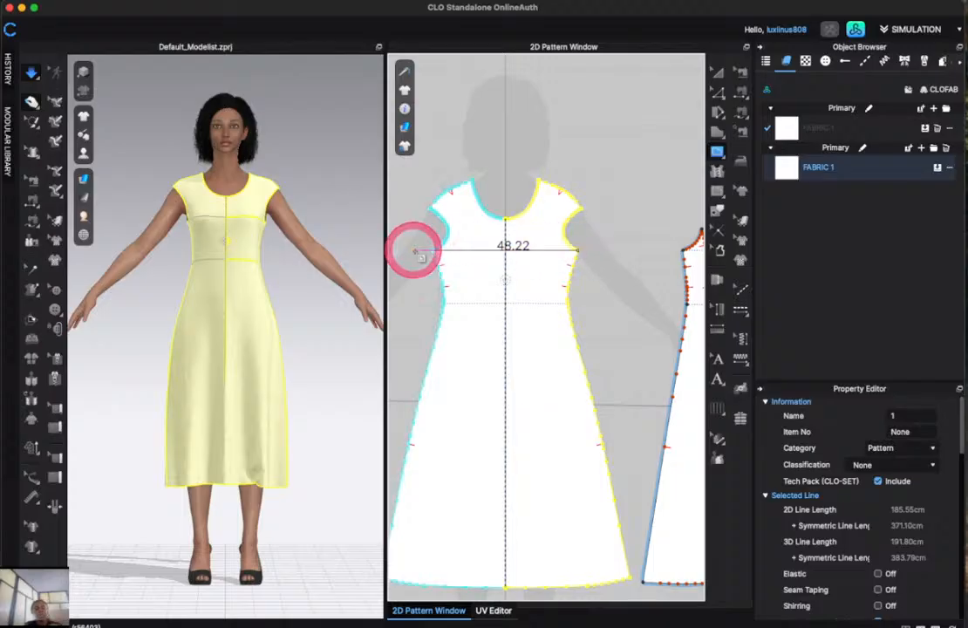
click(415, 251)
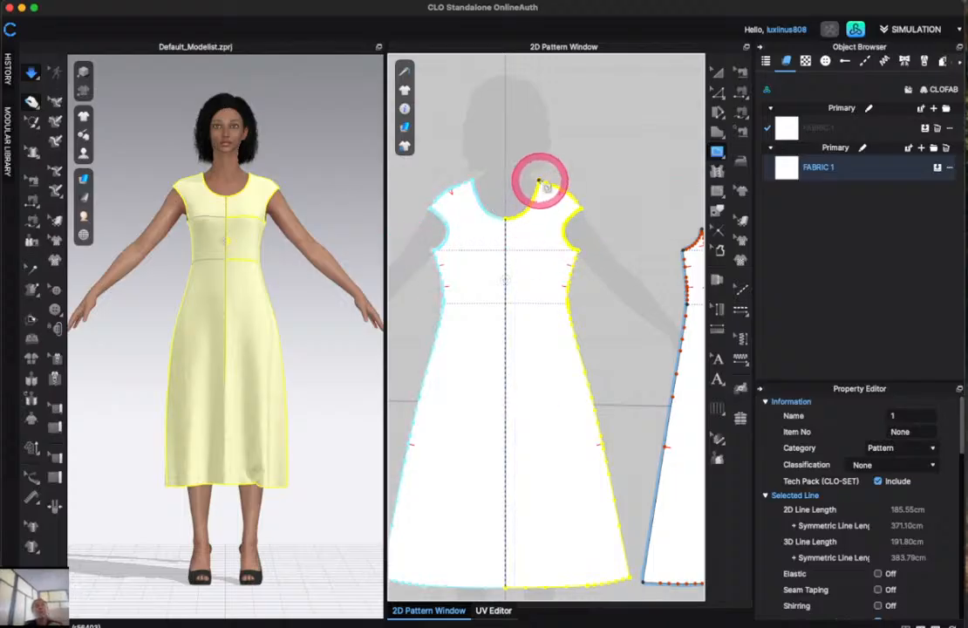
scroll(539, 182, up, 5)
drag(535, 178, 473, 351)
scroll(475, 353, down, 6)
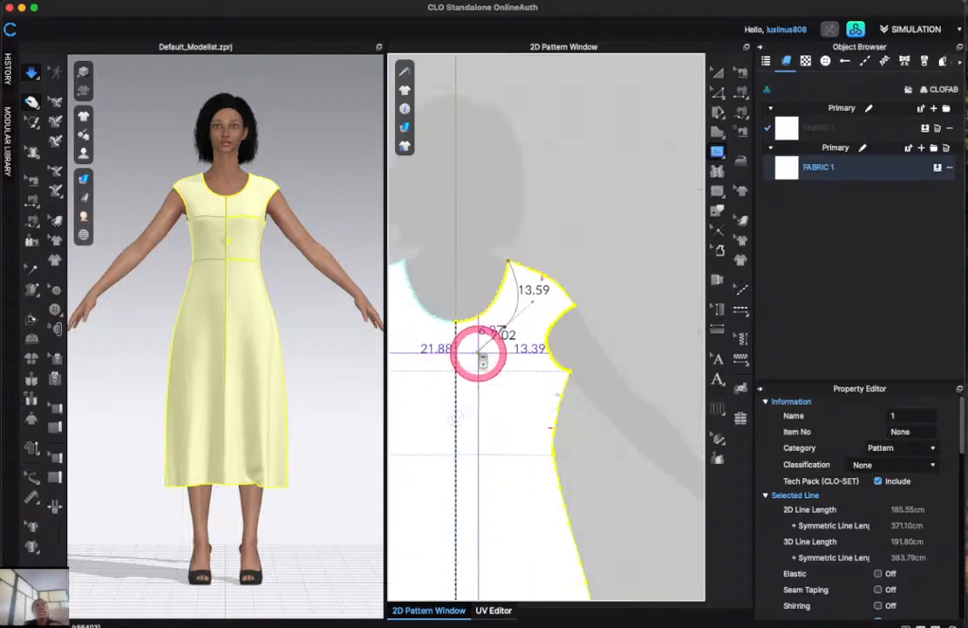
scroll(431, 367, up, 6)
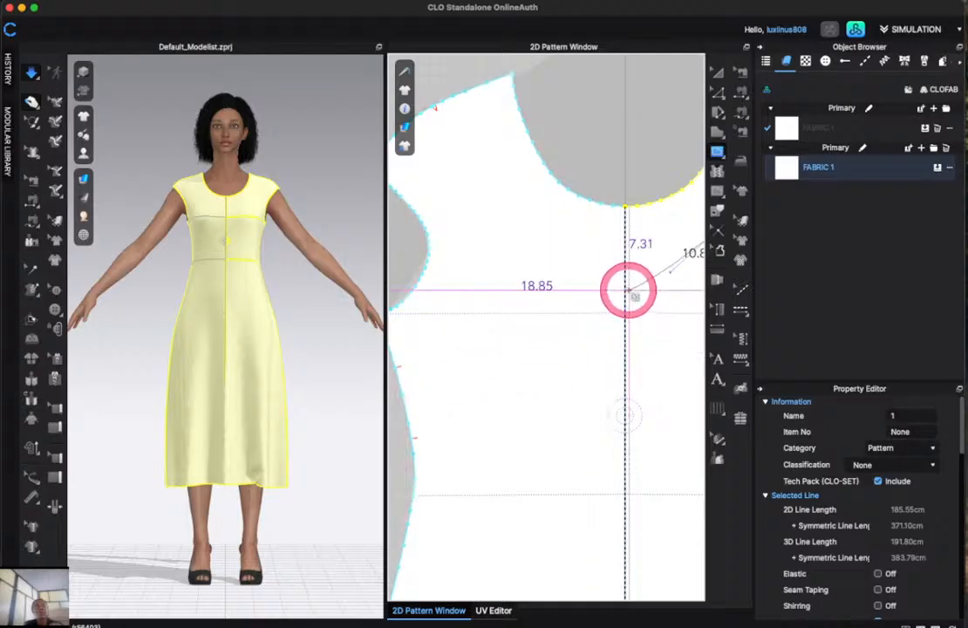
double_click(626, 288)
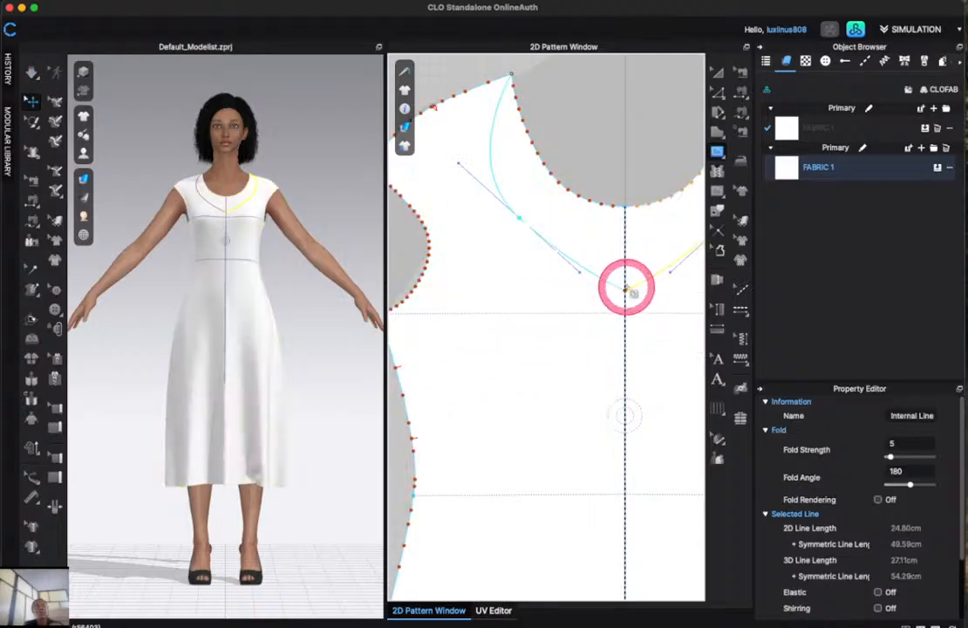
Remove the symmetry along the front piece's centre line and delete the mirrored half of the internal neckline curve.
scroll(626, 287, down, 10)
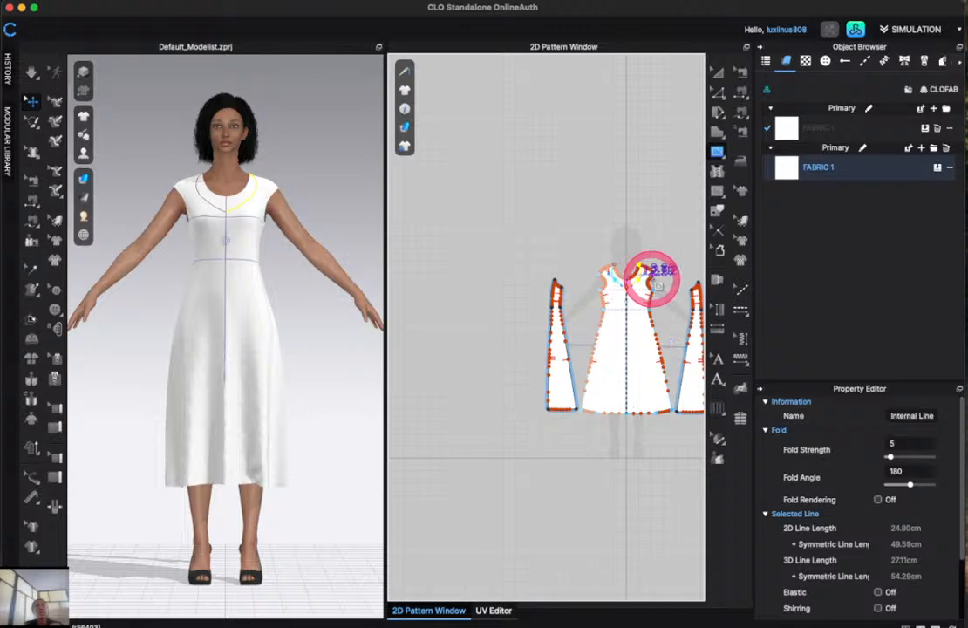
scroll(654, 281, up, 10)
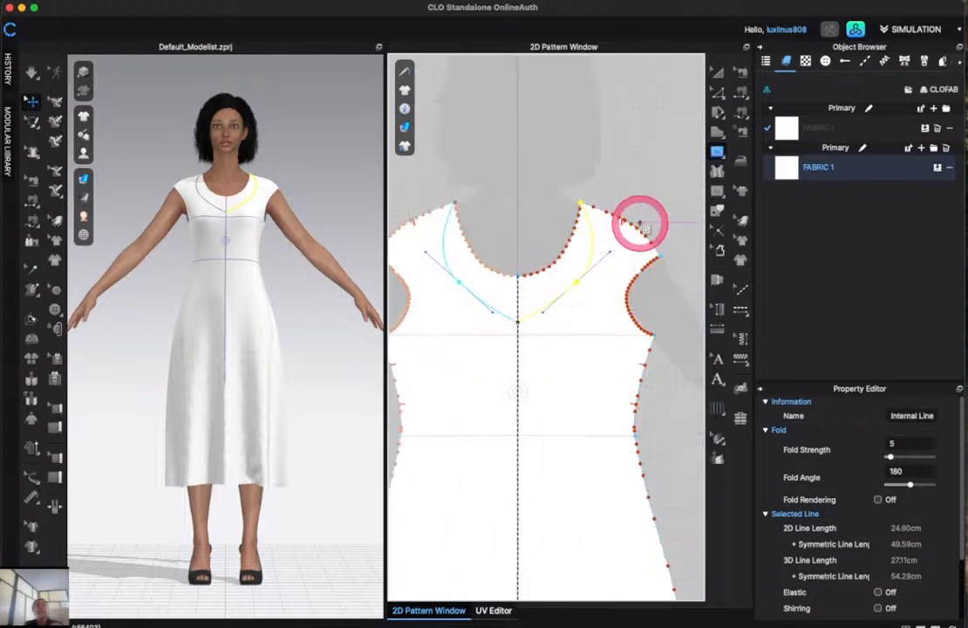
click(716, 74)
click(443, 249)
click(523, 431)
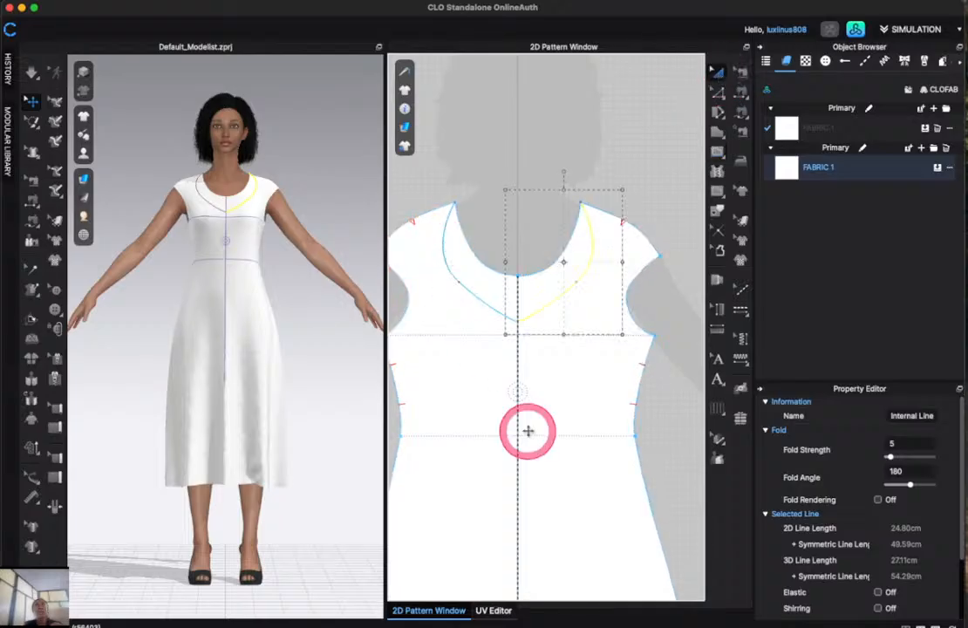
click(519, 429)
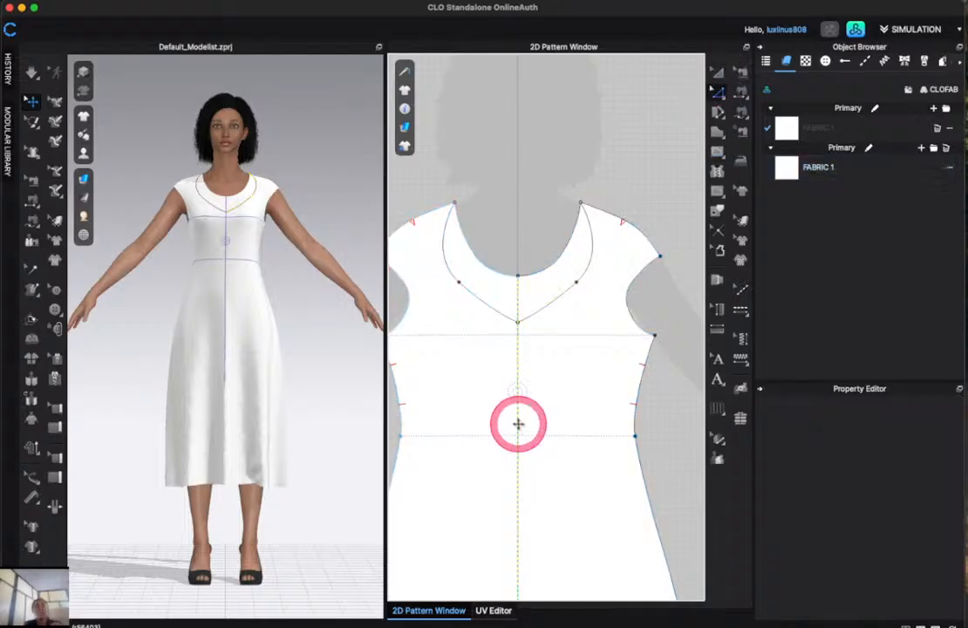
right_click(519, 427)
click(555, 430)
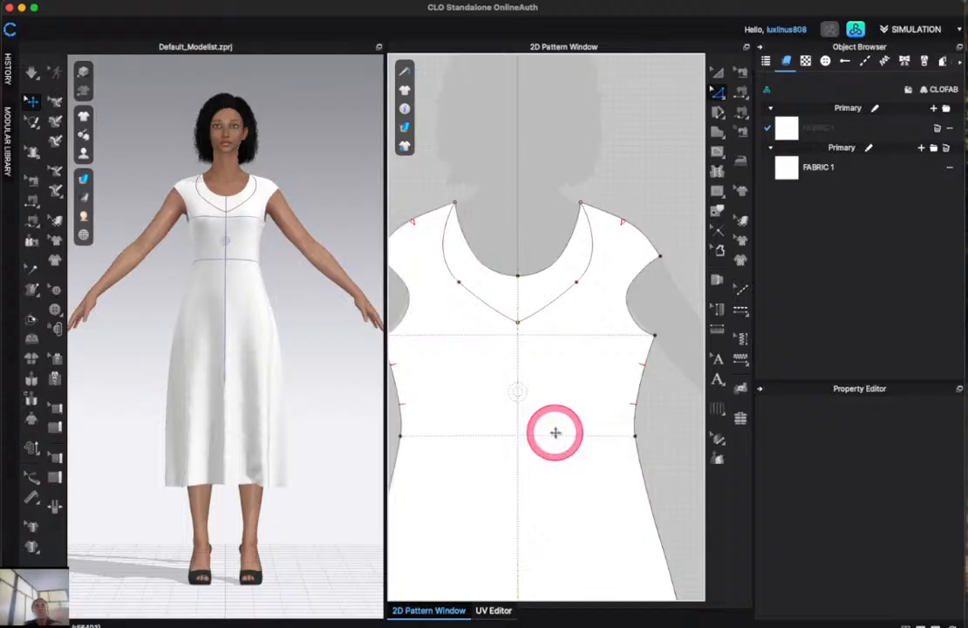
click(475, 299)
key(Delete)
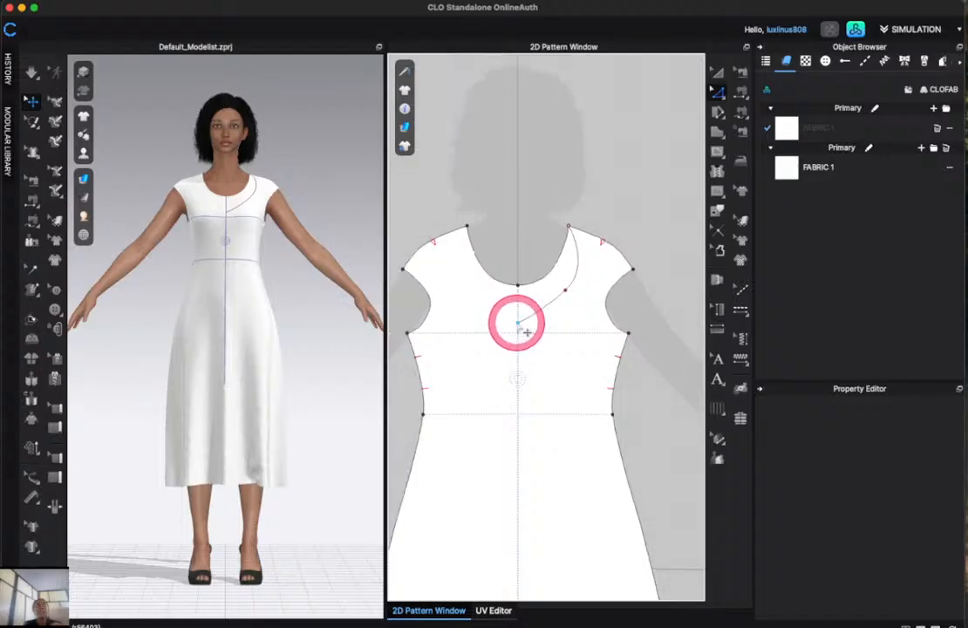
Move the internal curve's centre-front end to the opposite underarm point and pull its middle point down and inward.
click(518, 322)
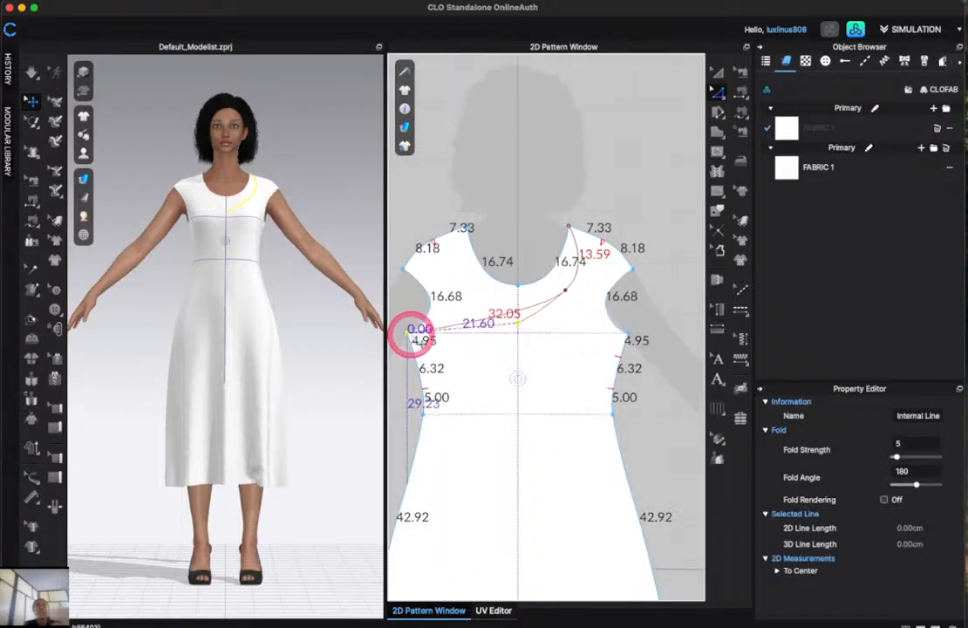
click(407, 332)
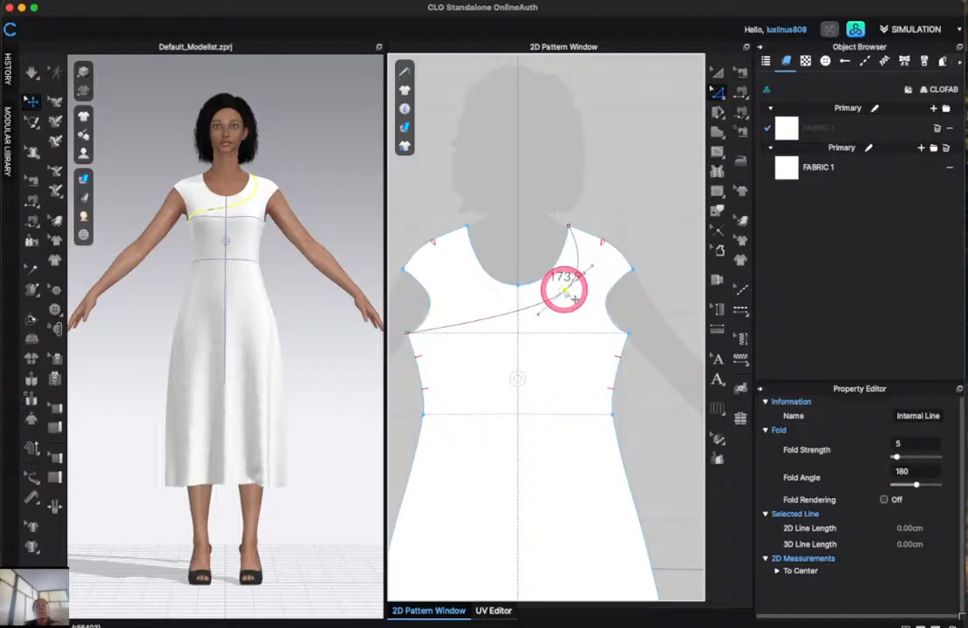
drag(563, 291, 547, 314)
Raise the centre point of the front neckline and soften the internal curve by moving its middle point and adjusting its handle.
click(523, 283)
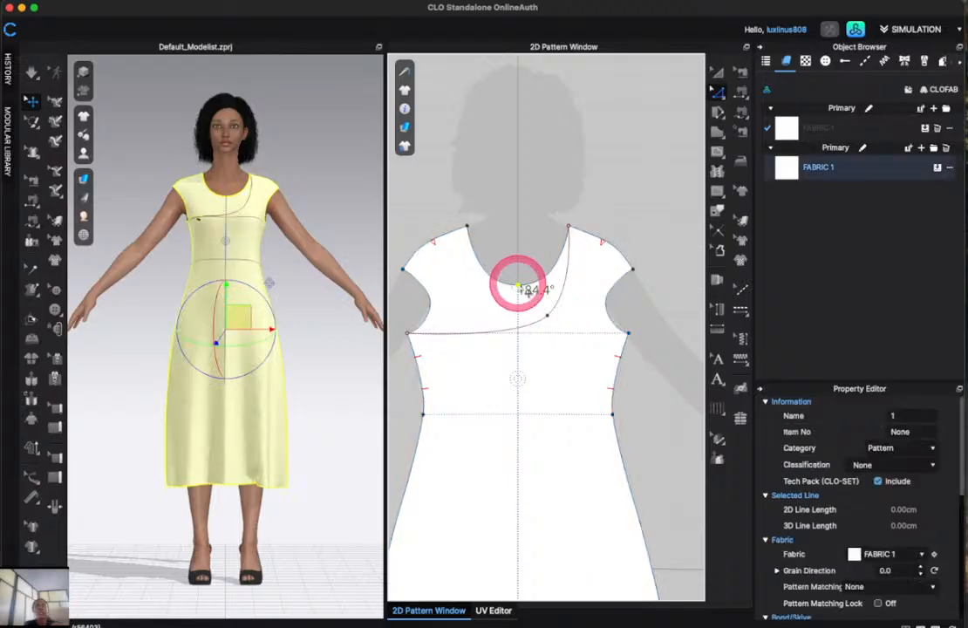
click(519, 250)
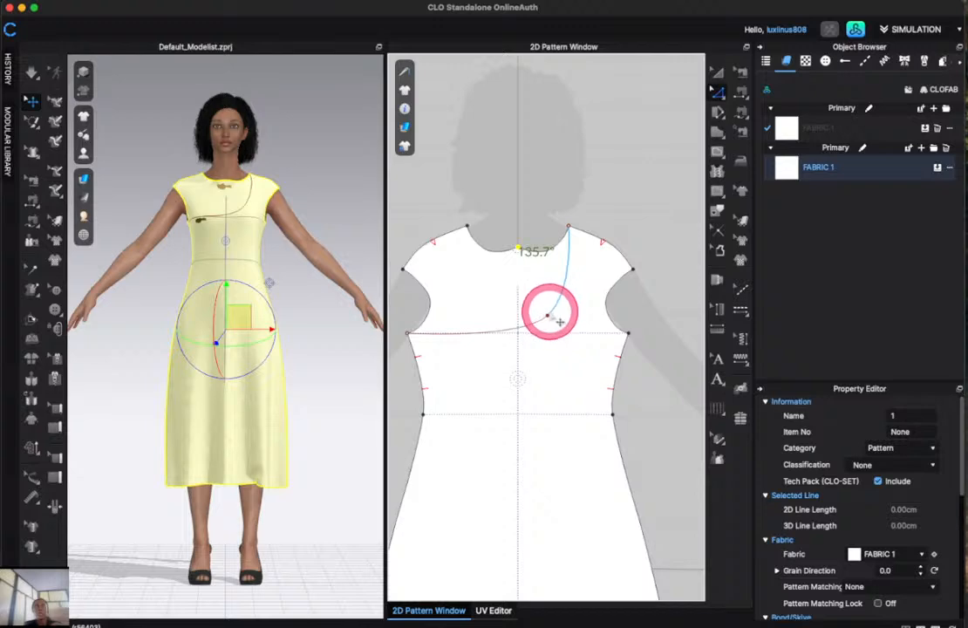
mouse_move(547, 312)
mouse_down()
mouse_move(537, 316)
mouse_move(533, 301)
mouse_up()
scroll(567, 255, up, 5)
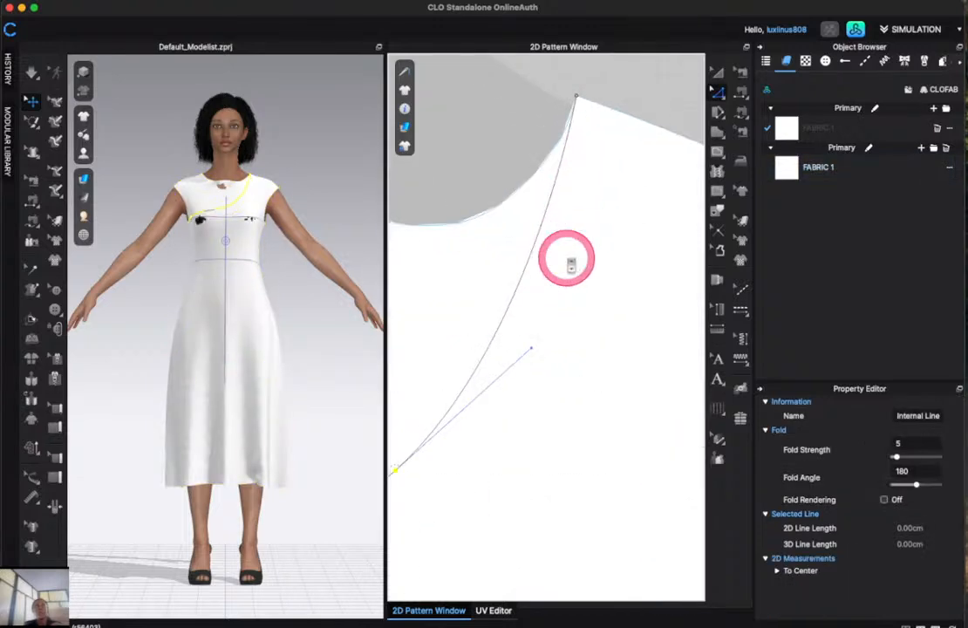
scroll(568, 258, down, 5)
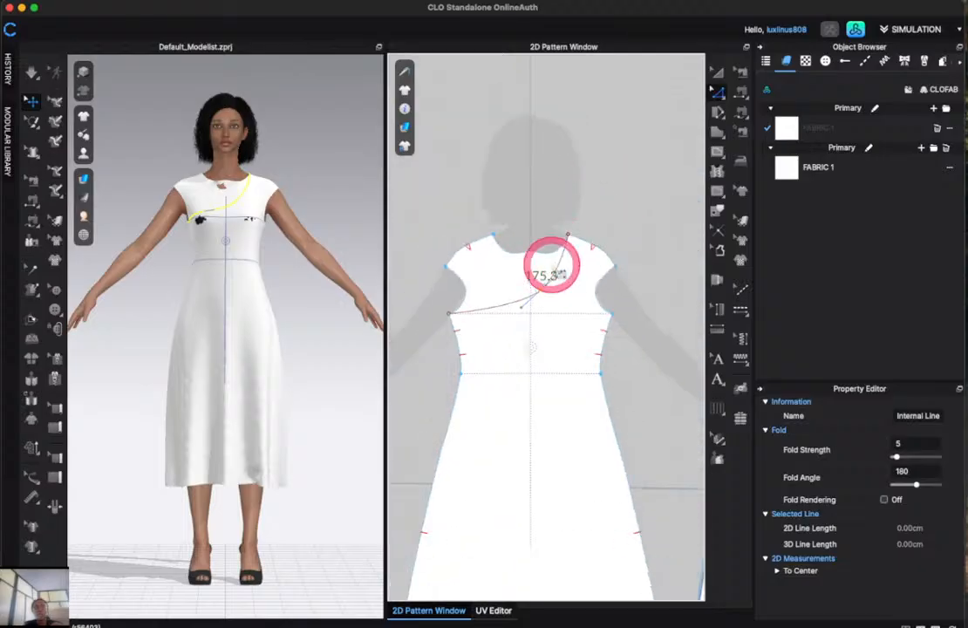
drag(503, 302, 523, 314)
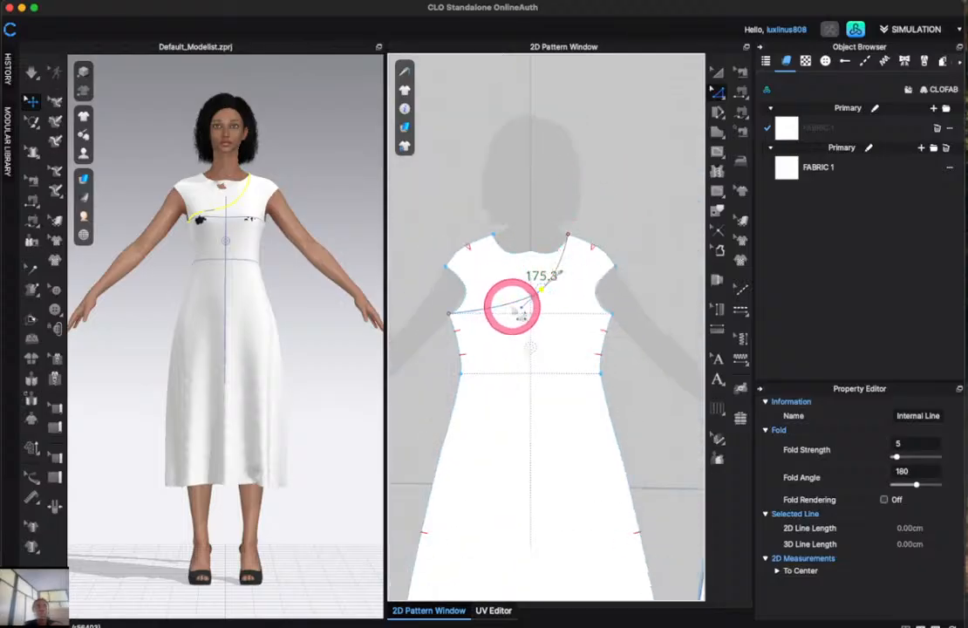
Select both segments of the internal curve across the front bodice and cut the front piece apart along them.
click(511, 303)
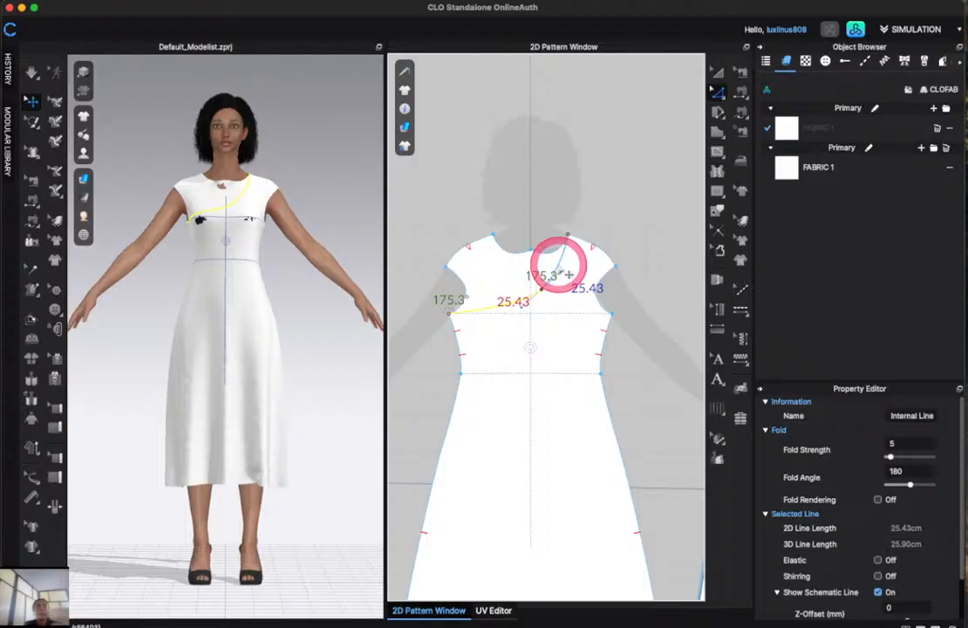
click(569, 274)
right_click(569, 275)
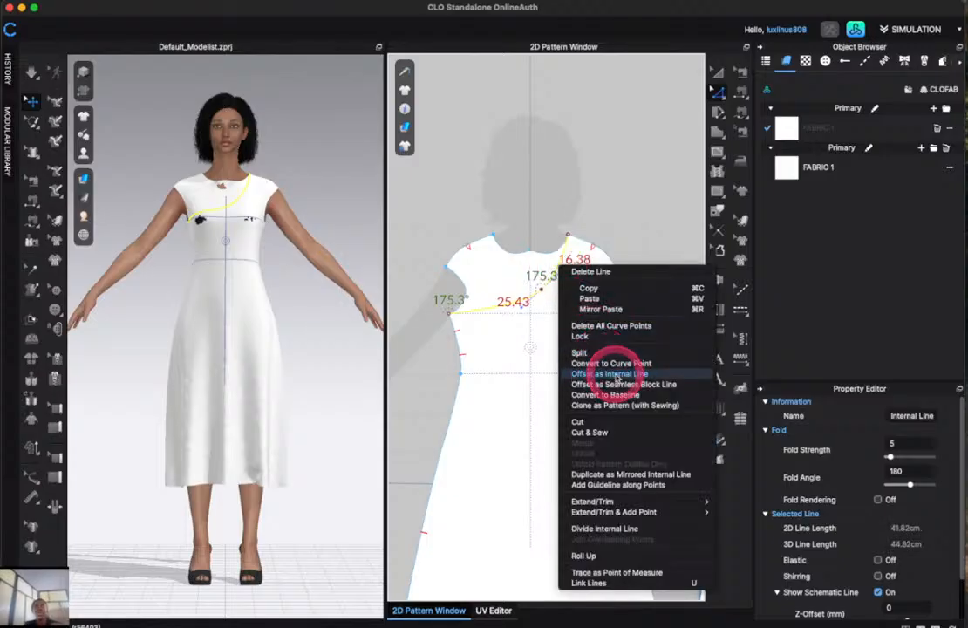
click(617, 436)
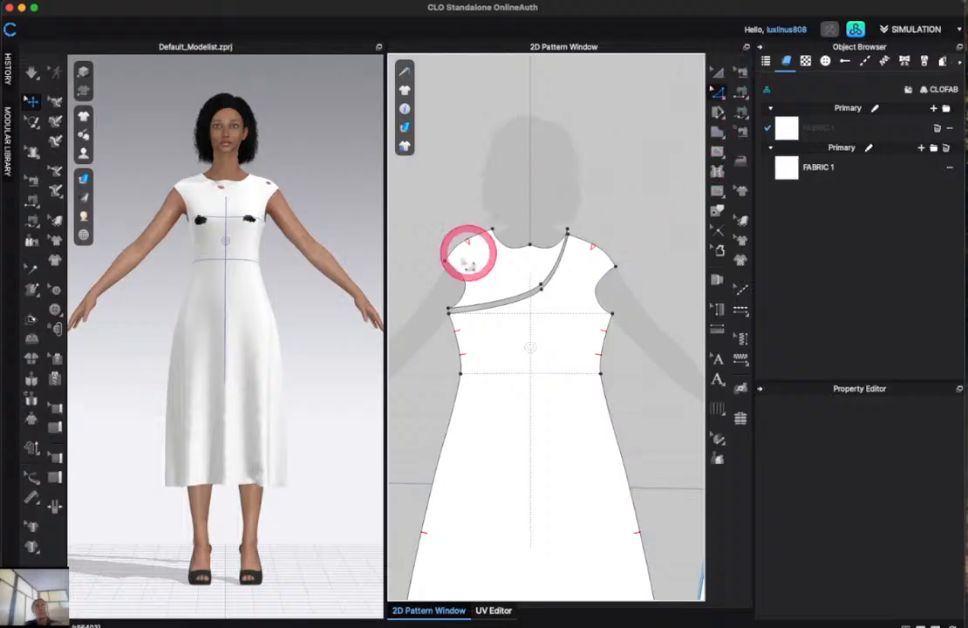
Delete the upper shoulder-and-neckline part cut from the front piece, leaving a one-shoulder front.
scroll(463, 253, down, 5)
scroll(463, 254, down, 2)
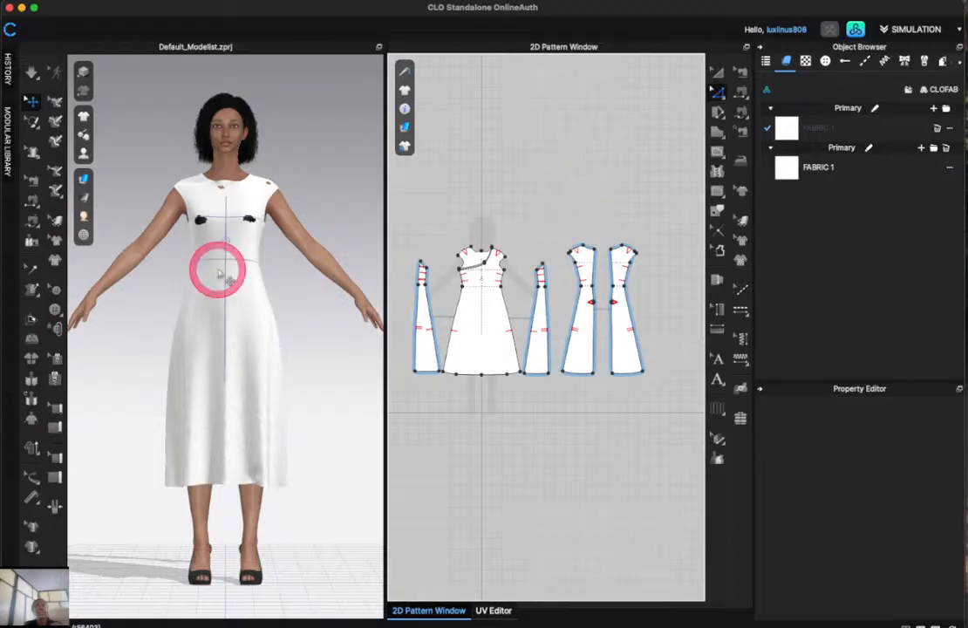
click(201, 199)
click(321, 189)
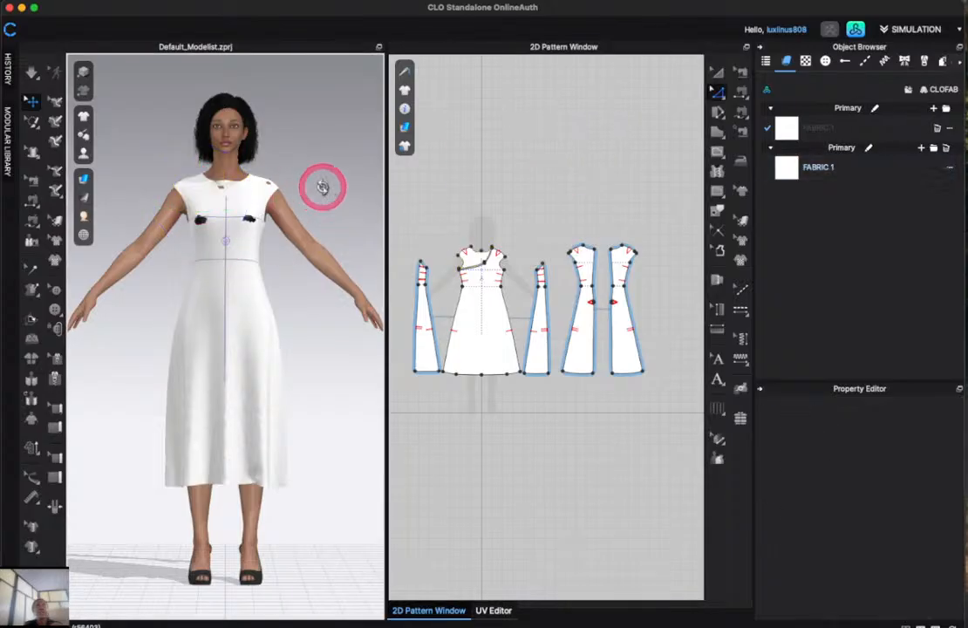
right_drag(322, 188, 605, 182)
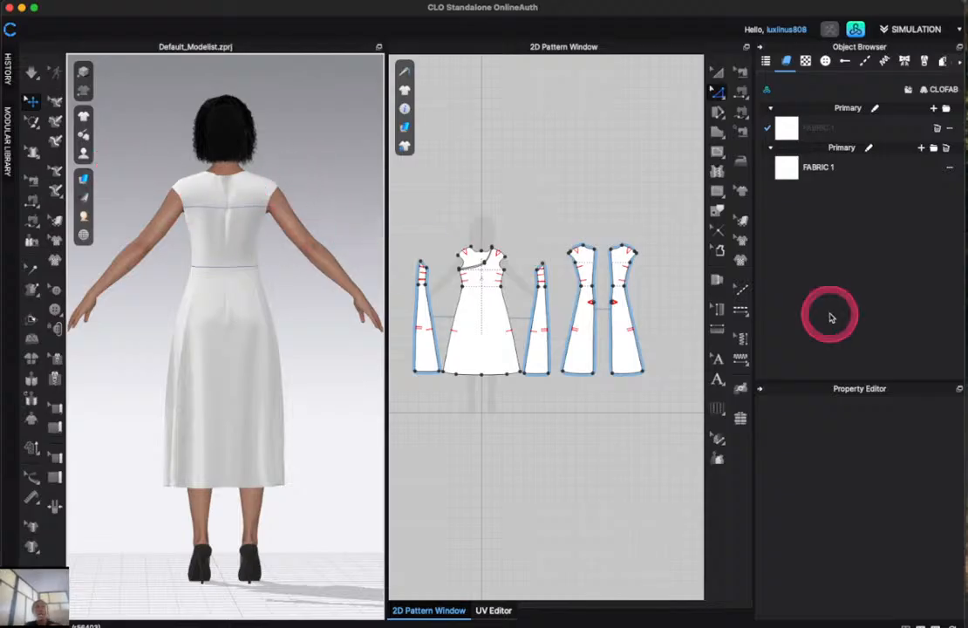
click(717, 151)
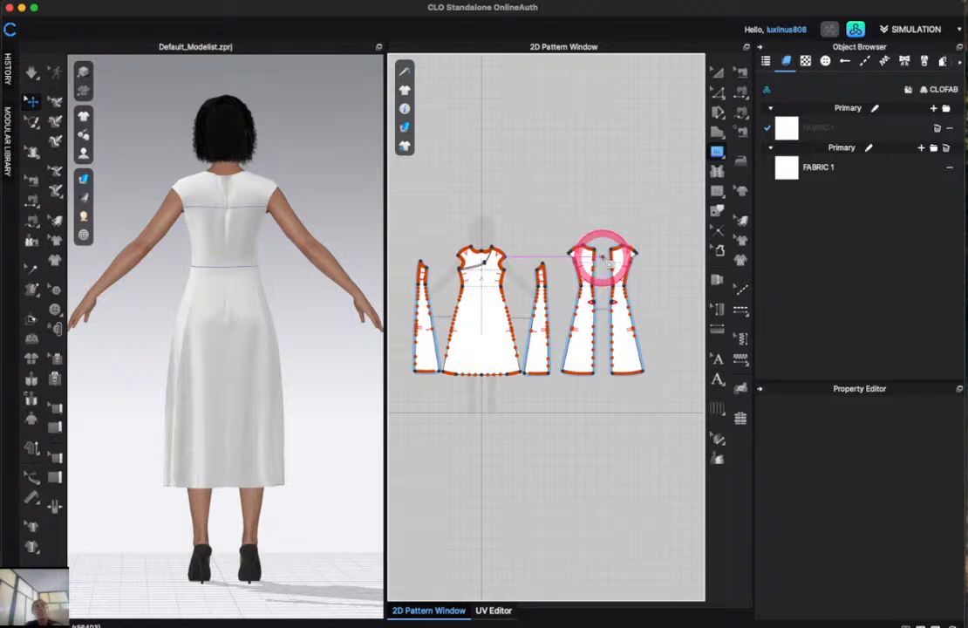
scroll(602, 259, up, 3)
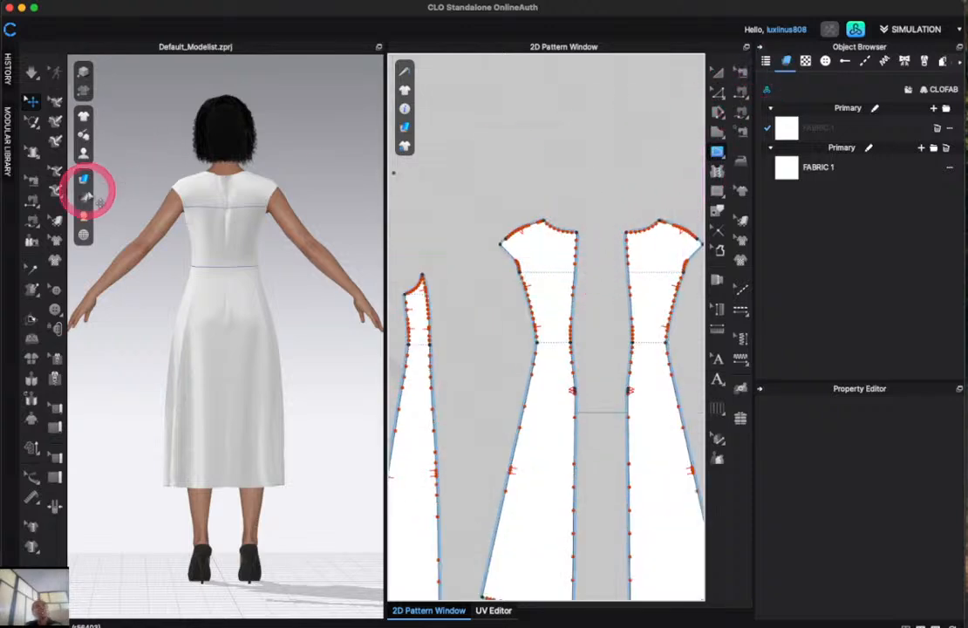
right_drag(138, 147, 333, 155)
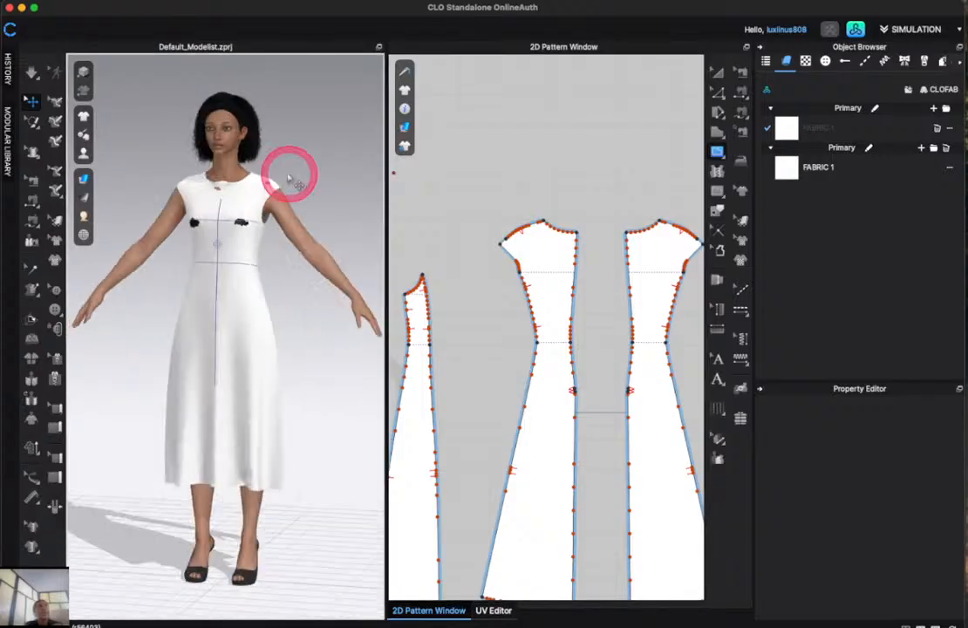
click(197, 187)
key(Delete)
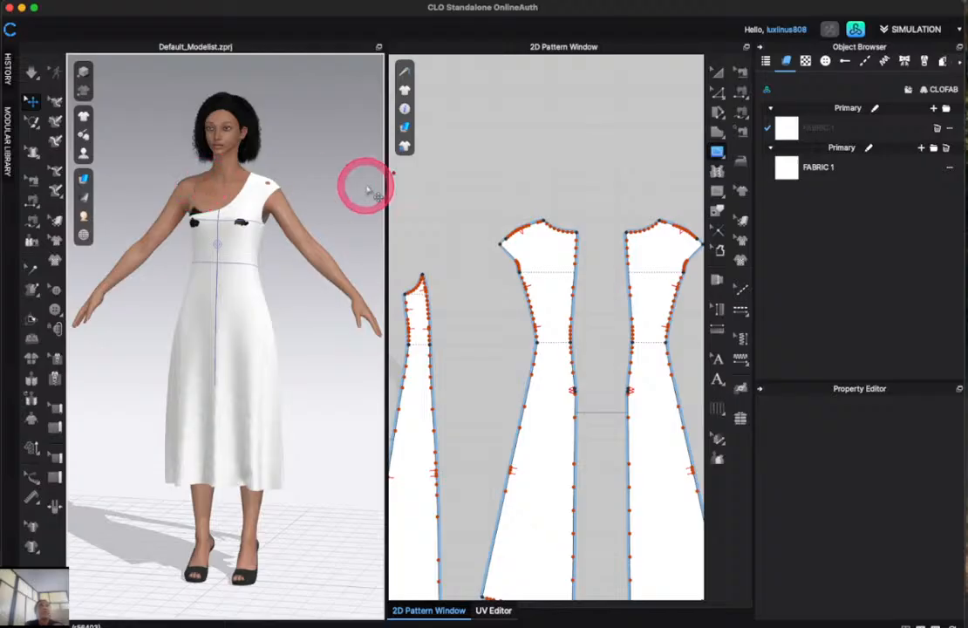
Draw a horizontal internal line about 15.2 cm long across the right back piece, just below its dotted chest line.
right_drag(321, 170, 122, 174)
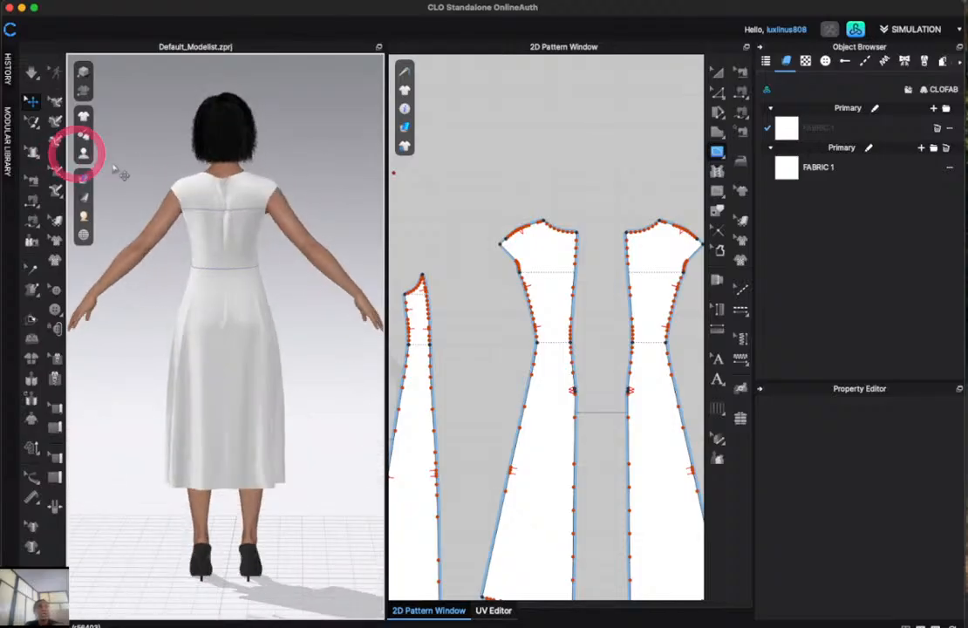
click(245, 187)
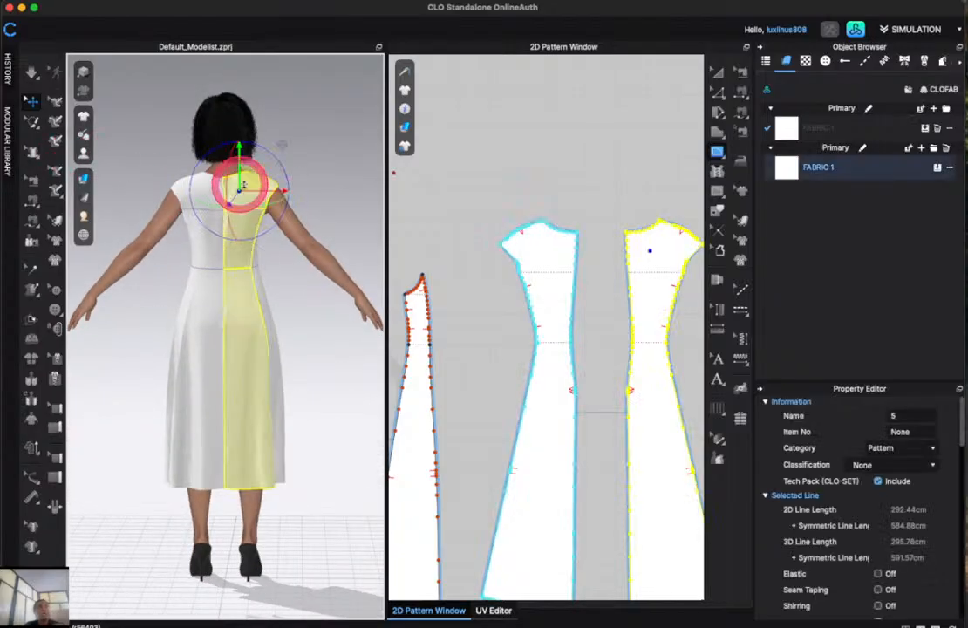
click(716, 152)
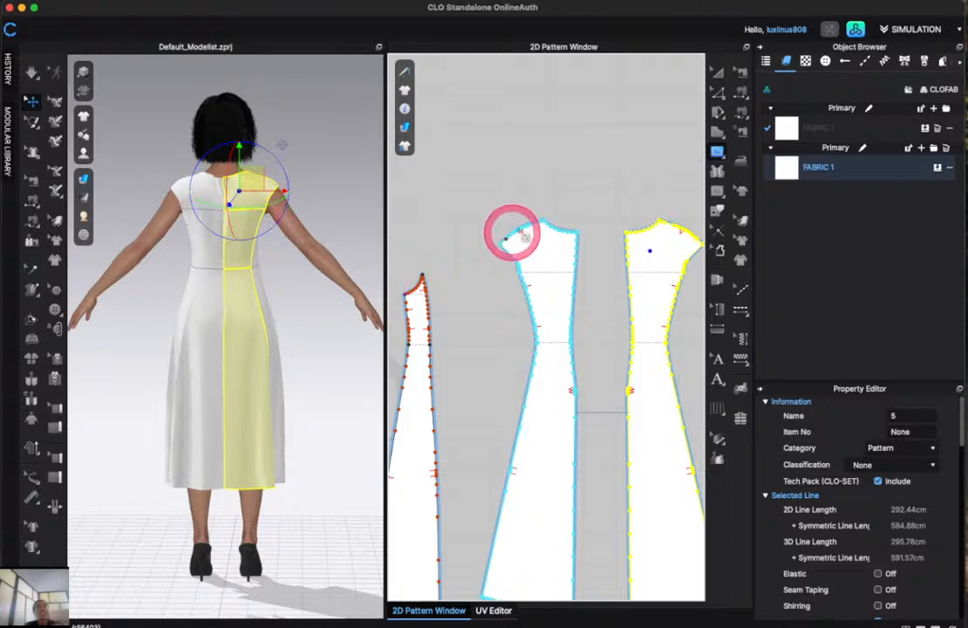
click(714, 170)
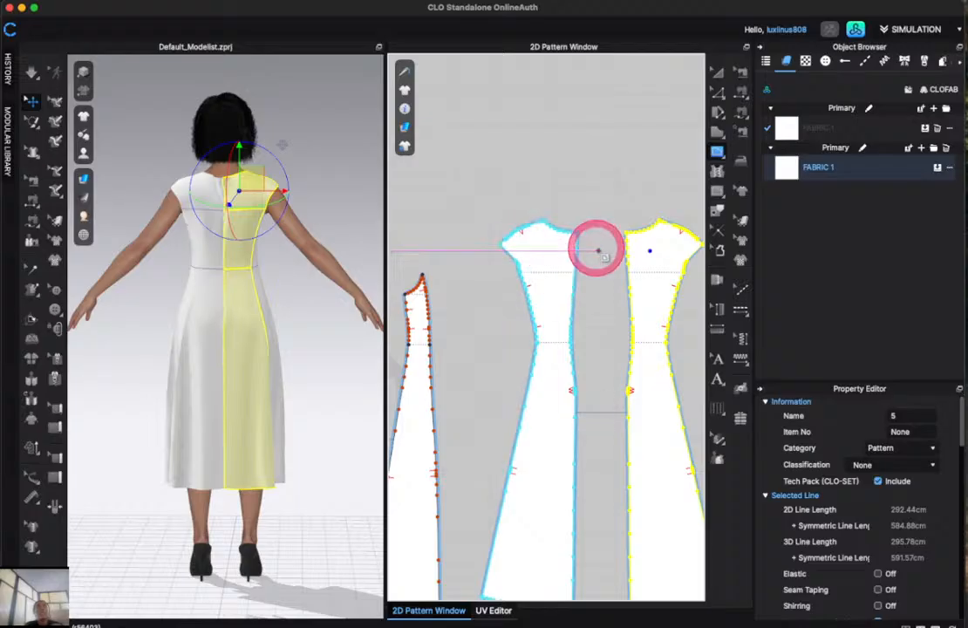
scroll(347, 177, up, 5)
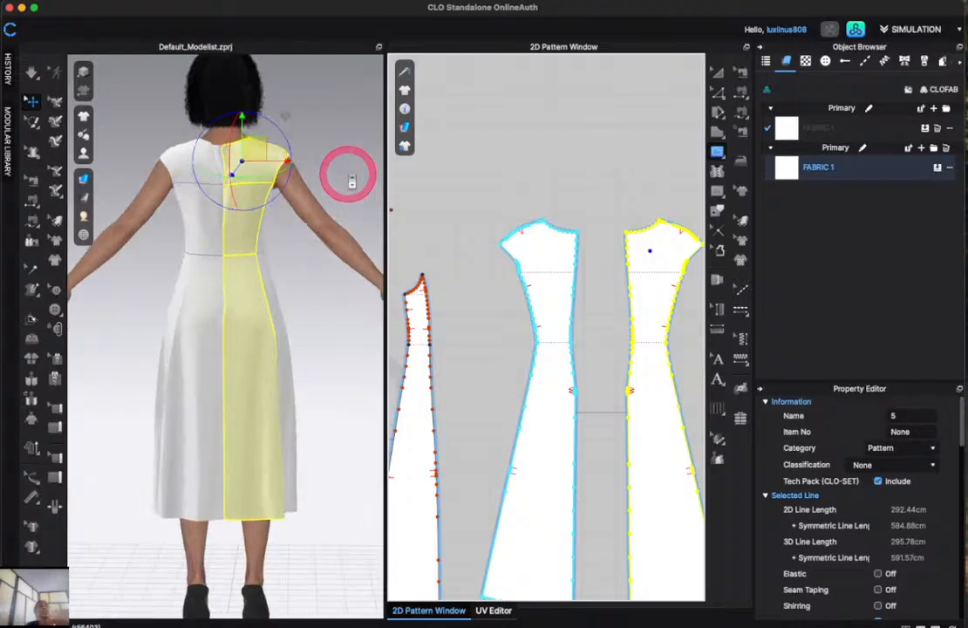
click(356, 145)
mouse_move(355, 146)
right_down()
mouse_move(236, 171)
mouse_move(188, 163)
mouse_move(292, 181)
mouse_move(173, 155)
mouse_move(286, 164)
mouse_move(379, 146)
mouse_move(232, 151)
mouse_move(214, 137)
mouse_move(345, 134)
right_up()
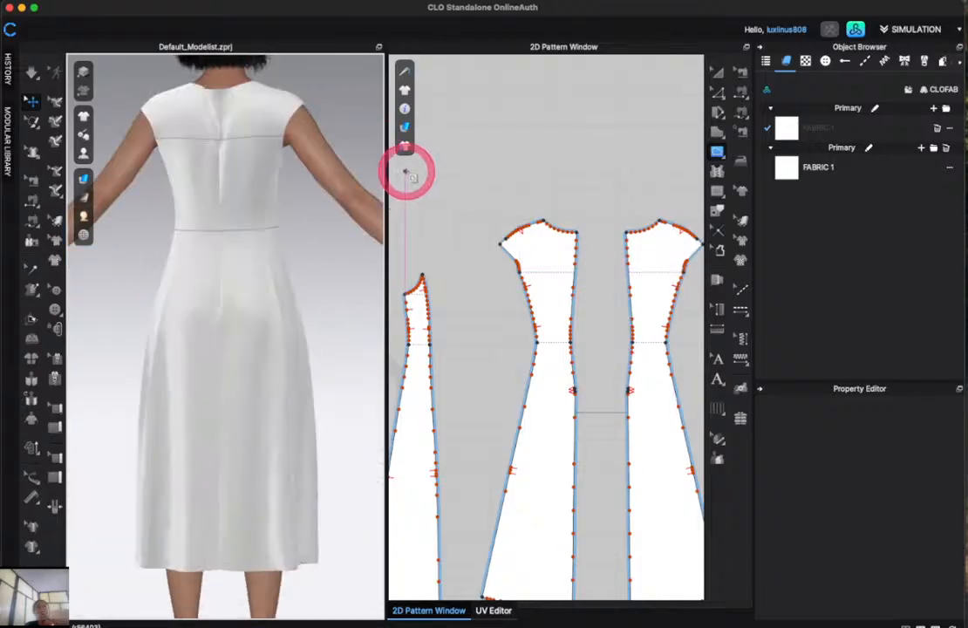
click(715, 73)
click(274, 110)
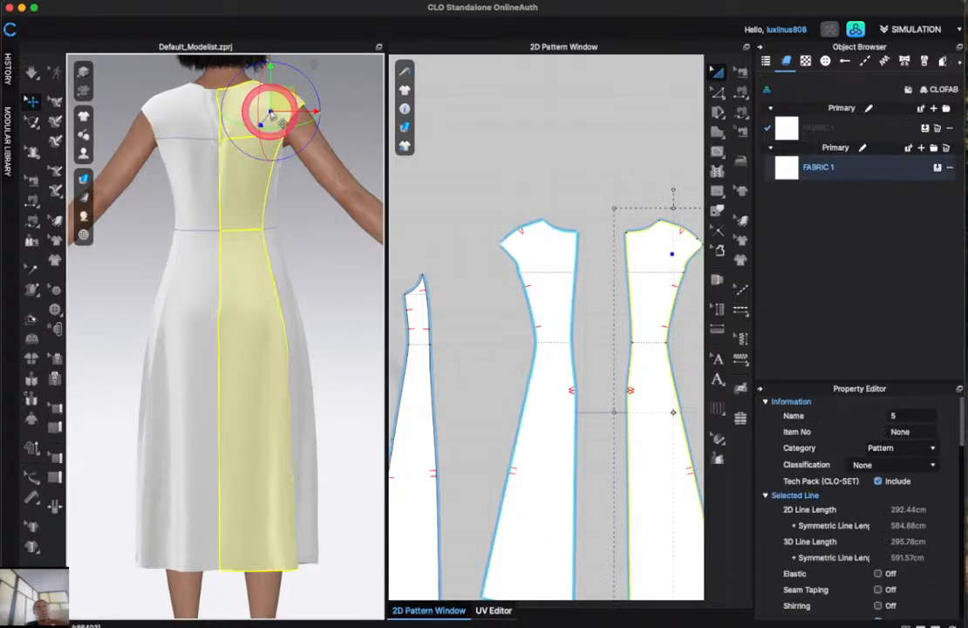
click(716, 152)
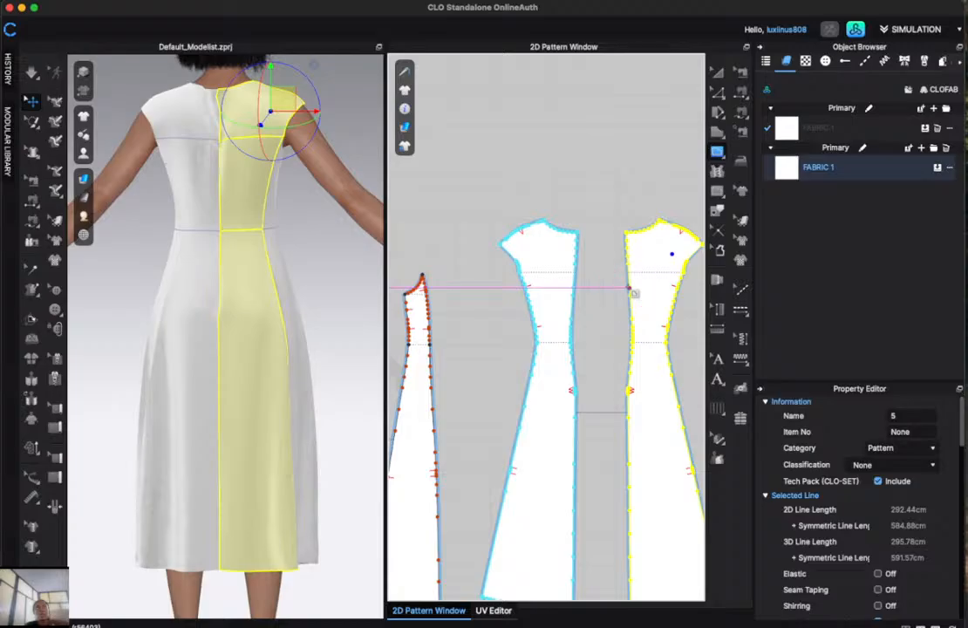
drag(633, 293, 680, 290)
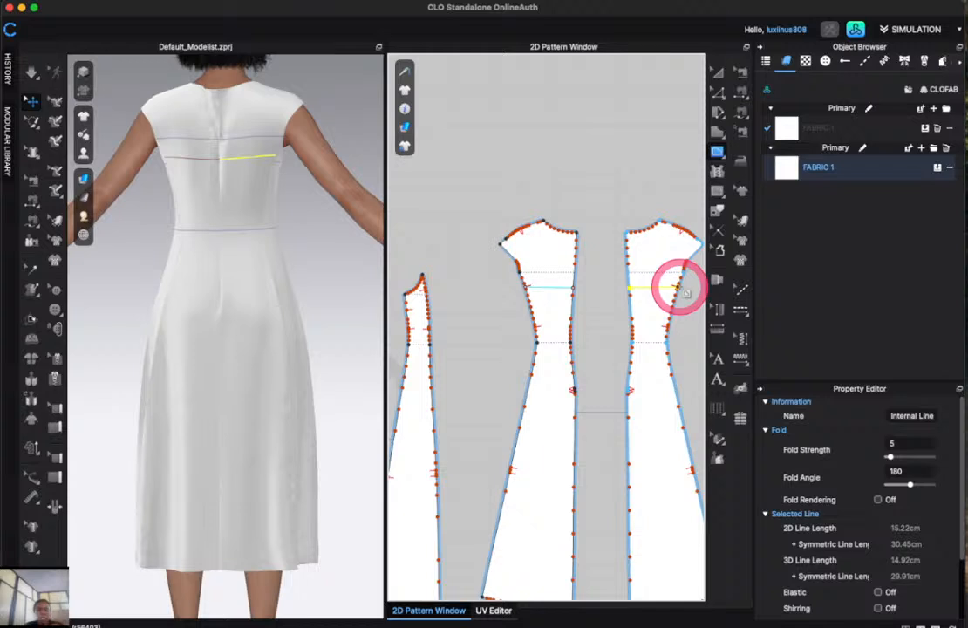
key(z)
click(656, 288)
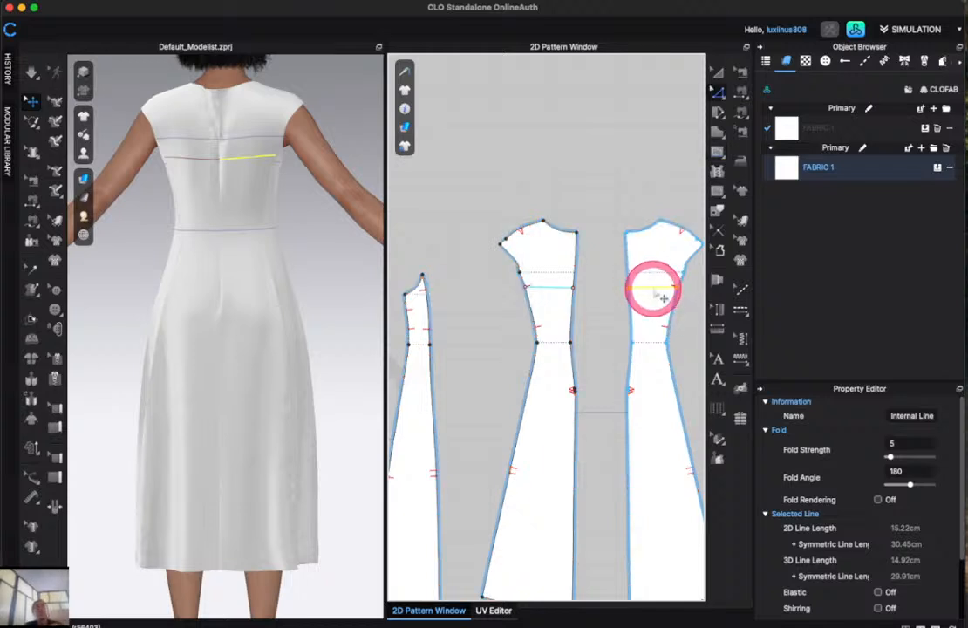
right_click(655, 289)
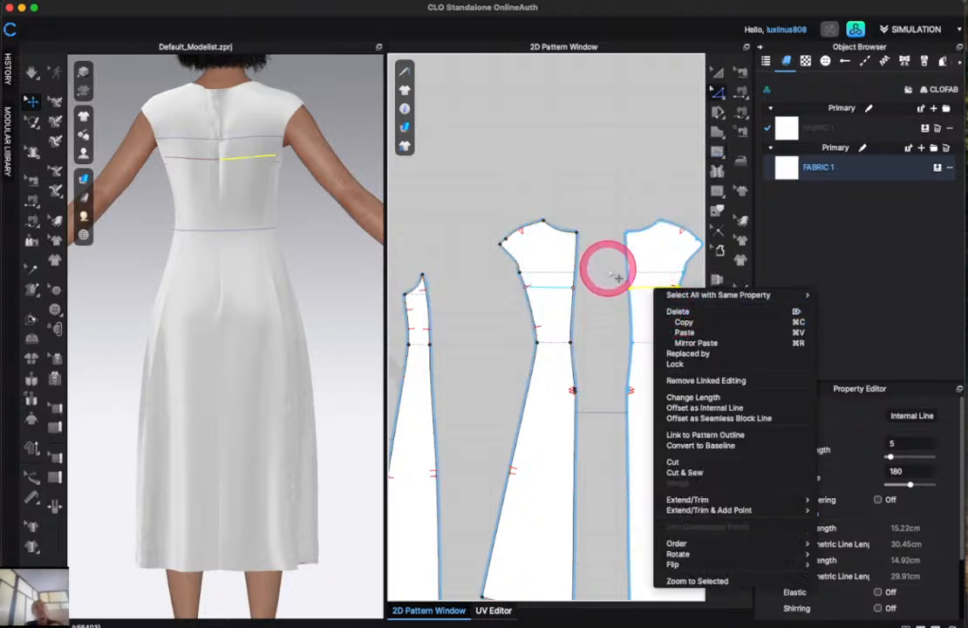
click(615, 276)
click(549, 259)
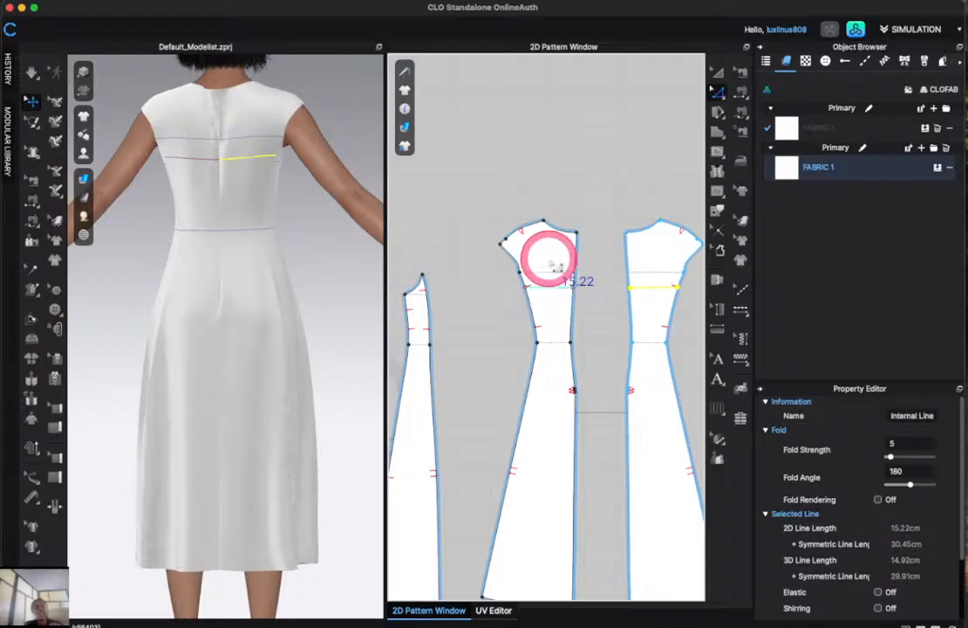
right_click(545, 254)
click(588, 205)
Remove the linked editing between the two back pieces.
click(562, 229)
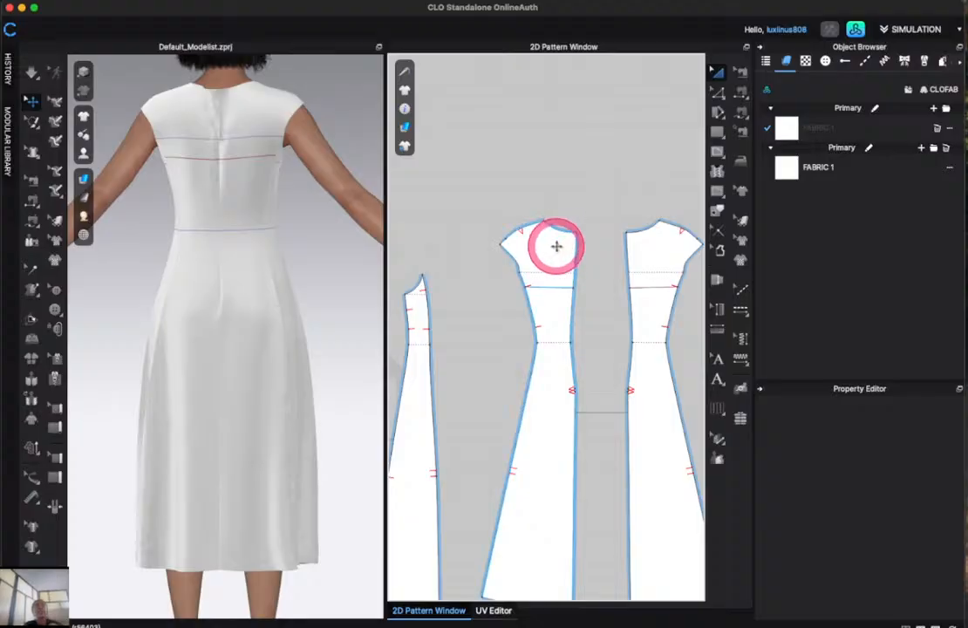
right_click(552, 245)
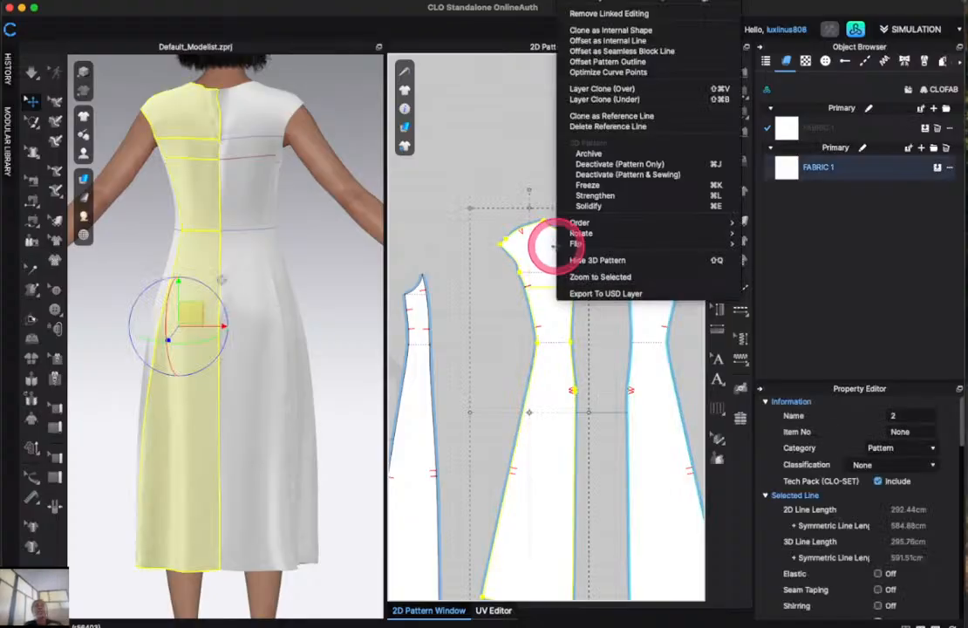
click(622, 13)
click(627, 207)
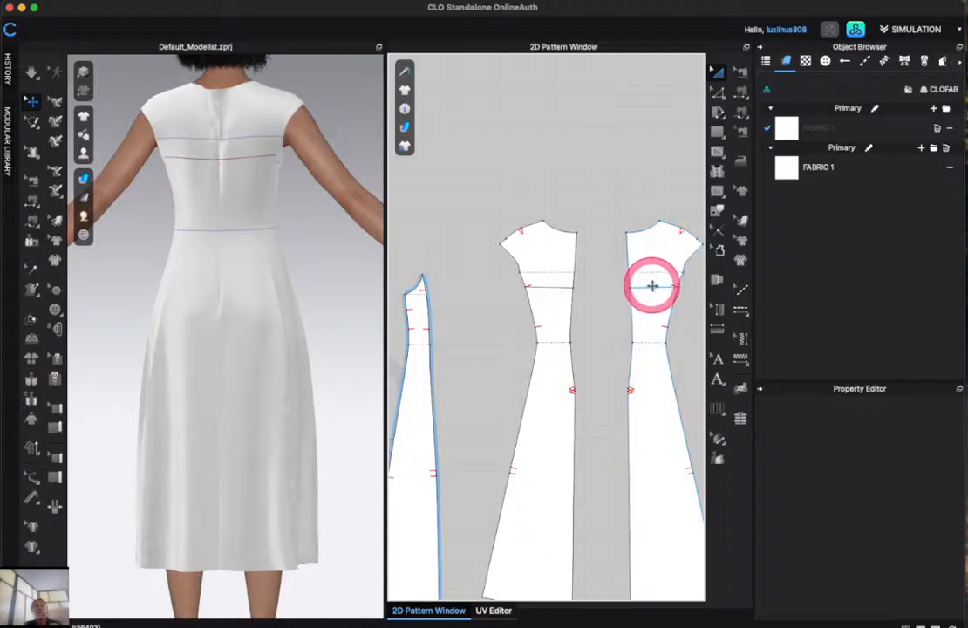
Cut the right back piece along its horizontal internal line and delete the upper shoulder part.
click(663, 294)
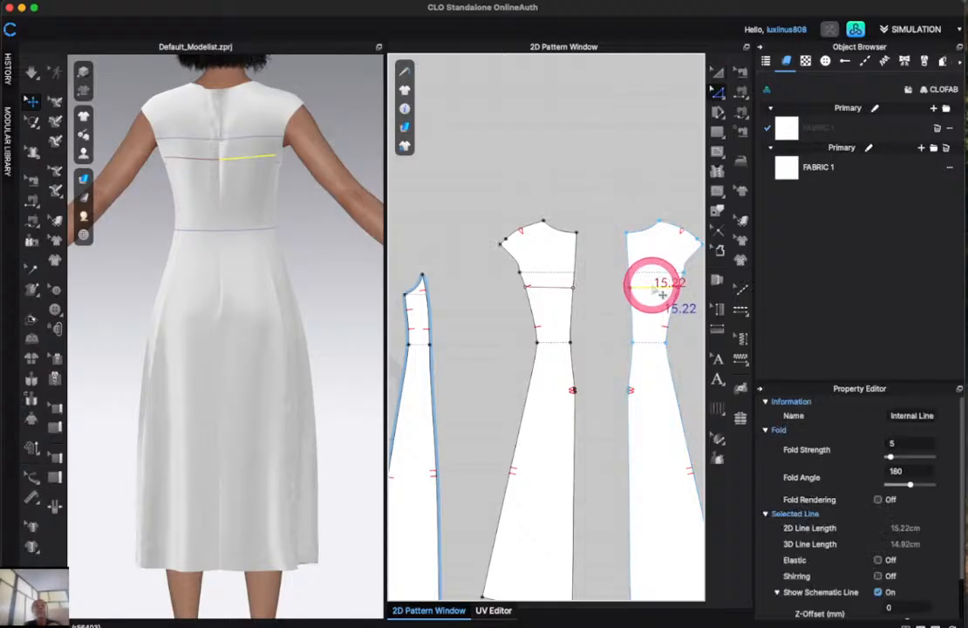
right_click(655, 288)
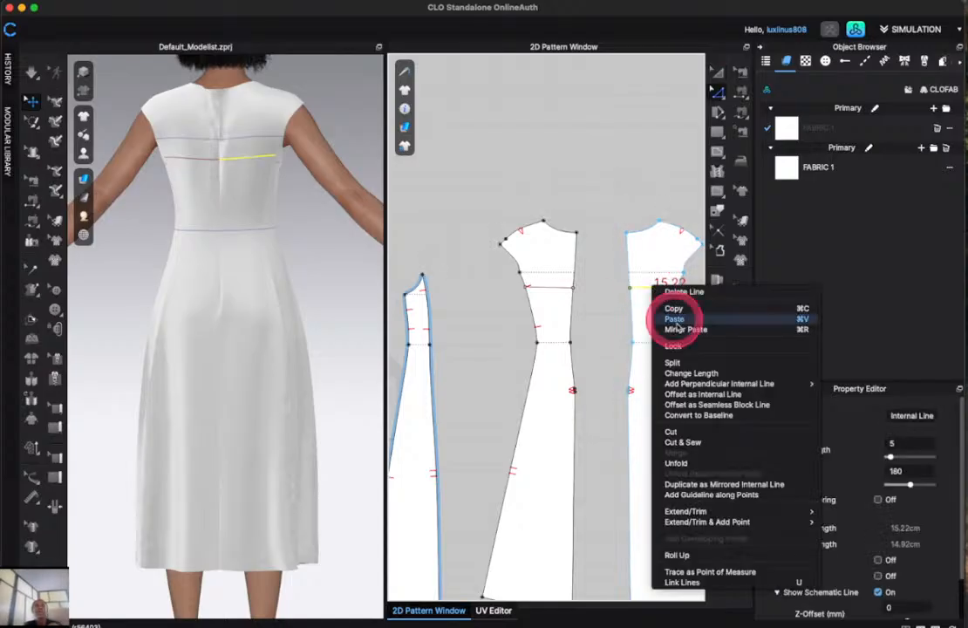
click(683, 433)
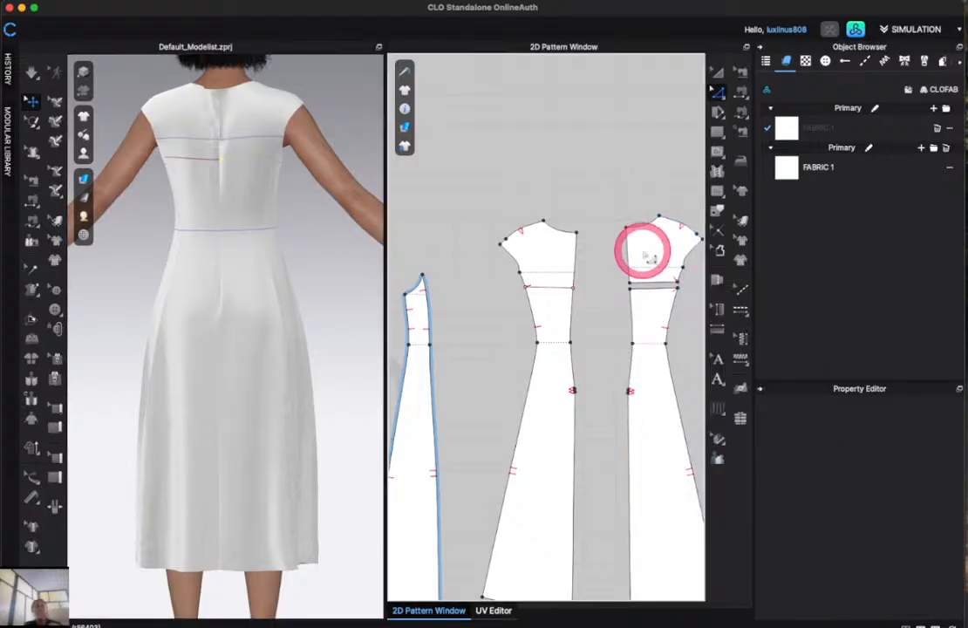
click(717, 72)
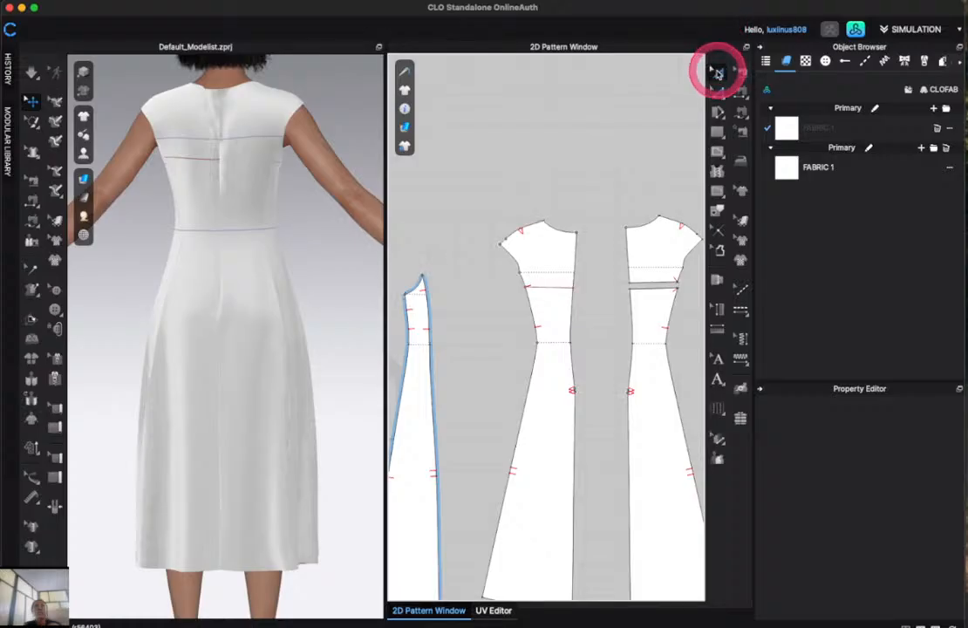
click(629, 254)
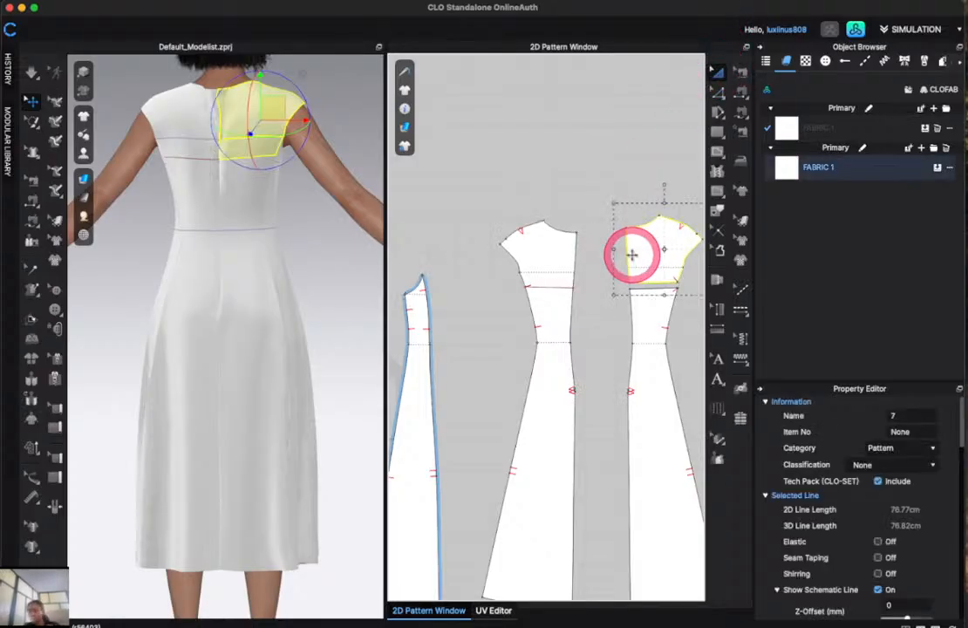
key(Delete)
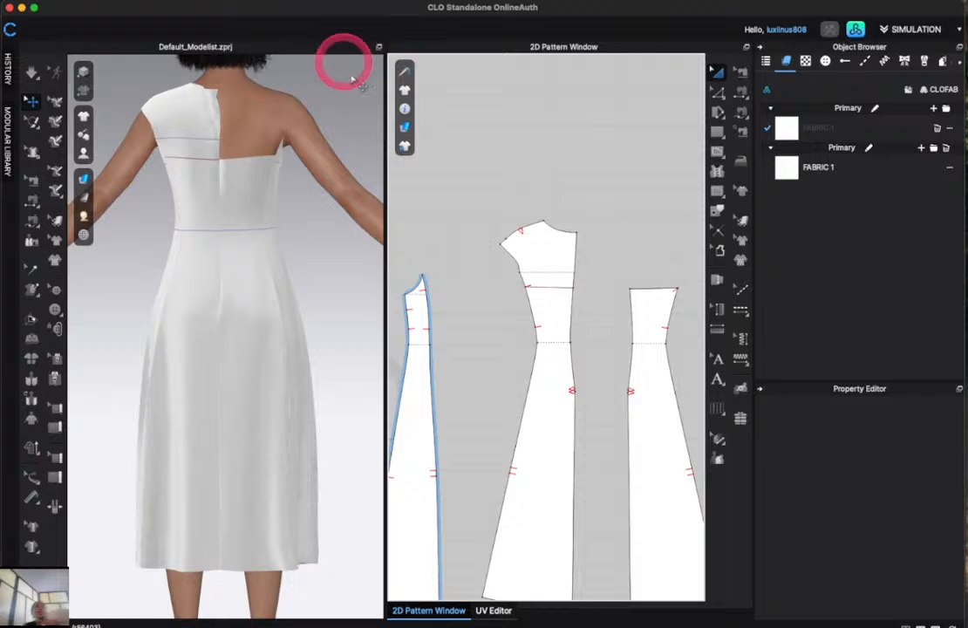
Draw a slanted internal line about 6.7 cm long across the side piece's pointed upper end, from its long edge to the lower armhole corner.
right_drag(353, 81, 259, 184)
click(261, 180)
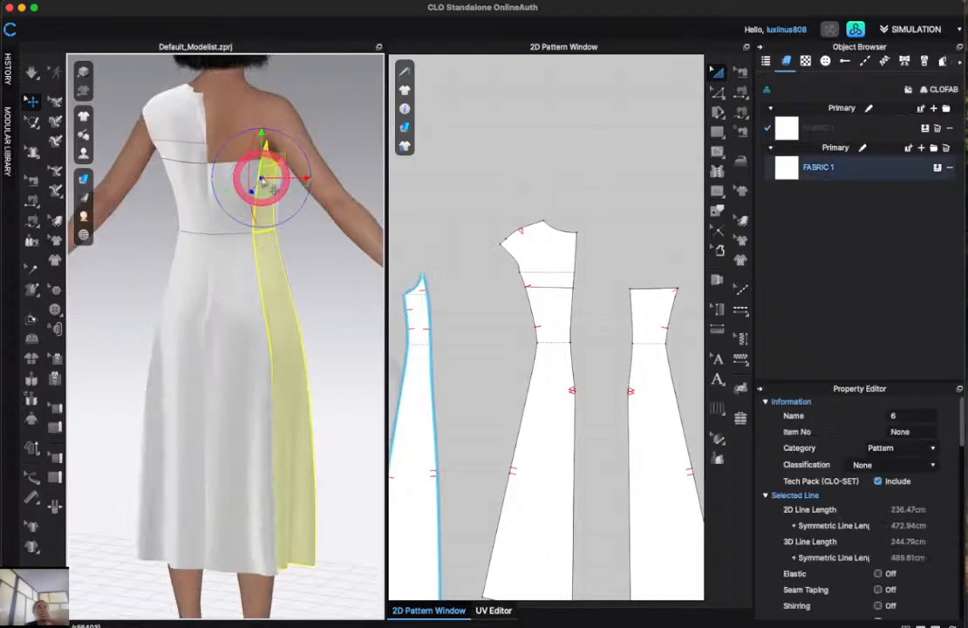
scroll(497, 303, down, 3)
scroll(443, 320, up, 10)
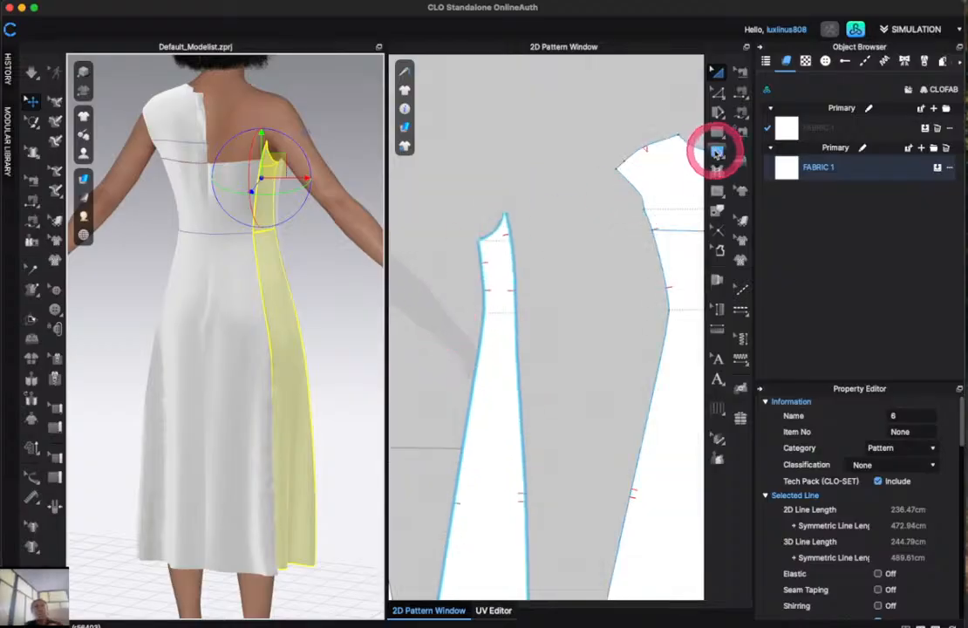
click(717, 151)
click(515, 242)
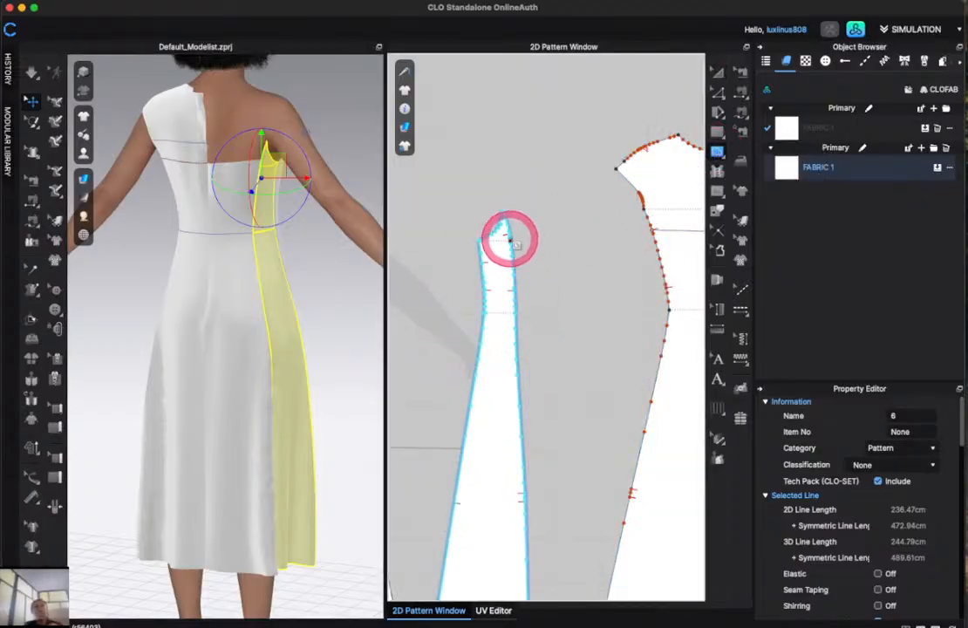
scroll(510, 240, up, 5)
drag(511, 243, 506, 224)
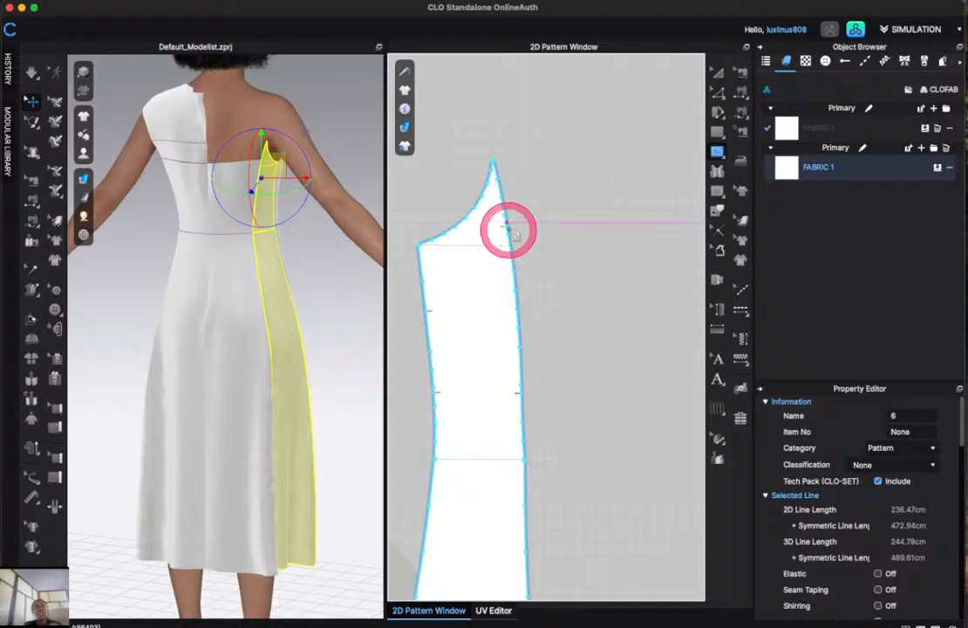
scroll(319, 179, up, 5)
scroll(319, 179, down, 3)
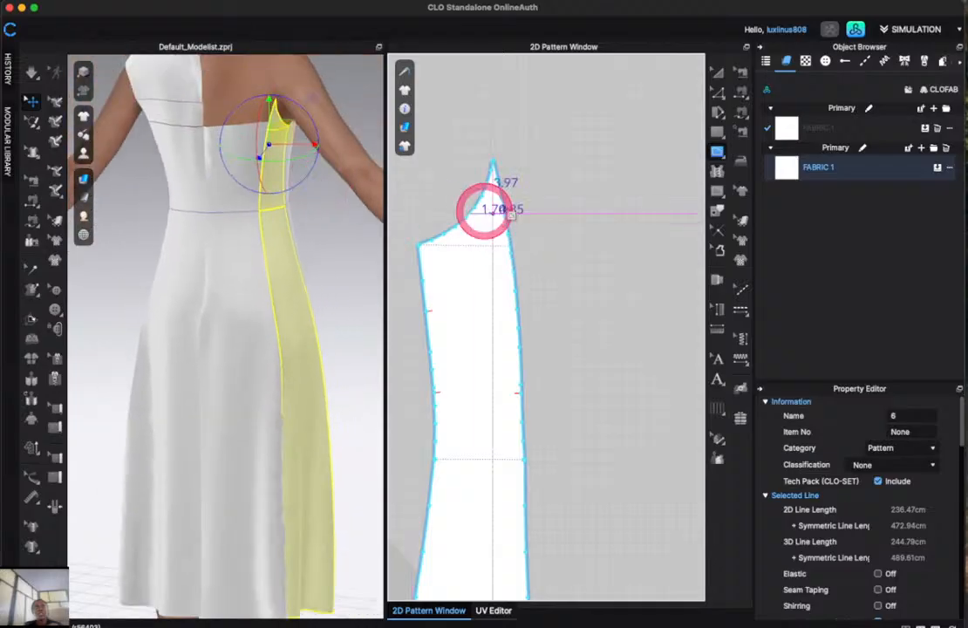
drag(506, 209, 417, 250)
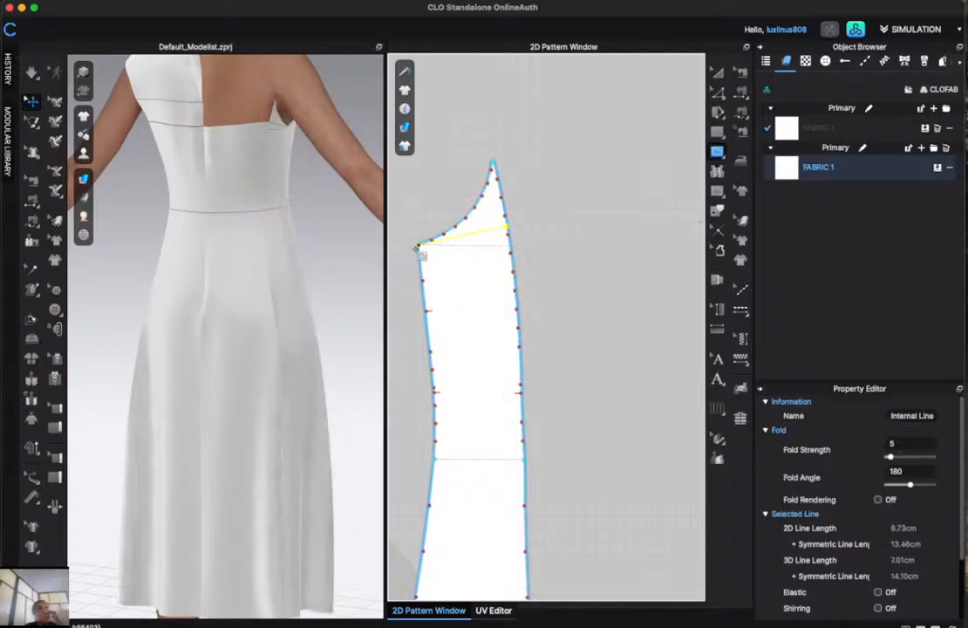
click(277, 117)
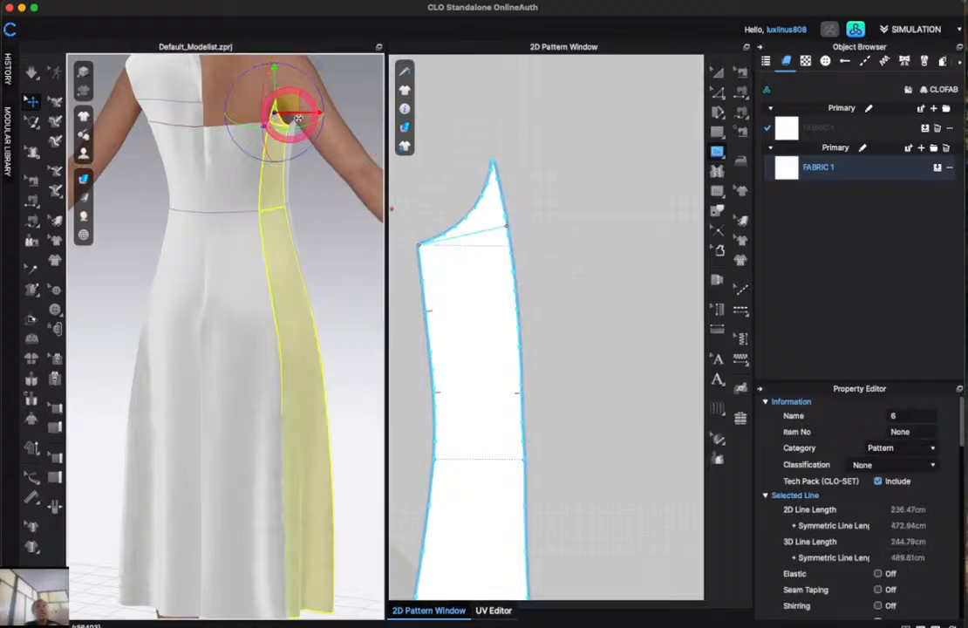
click(557, 150)
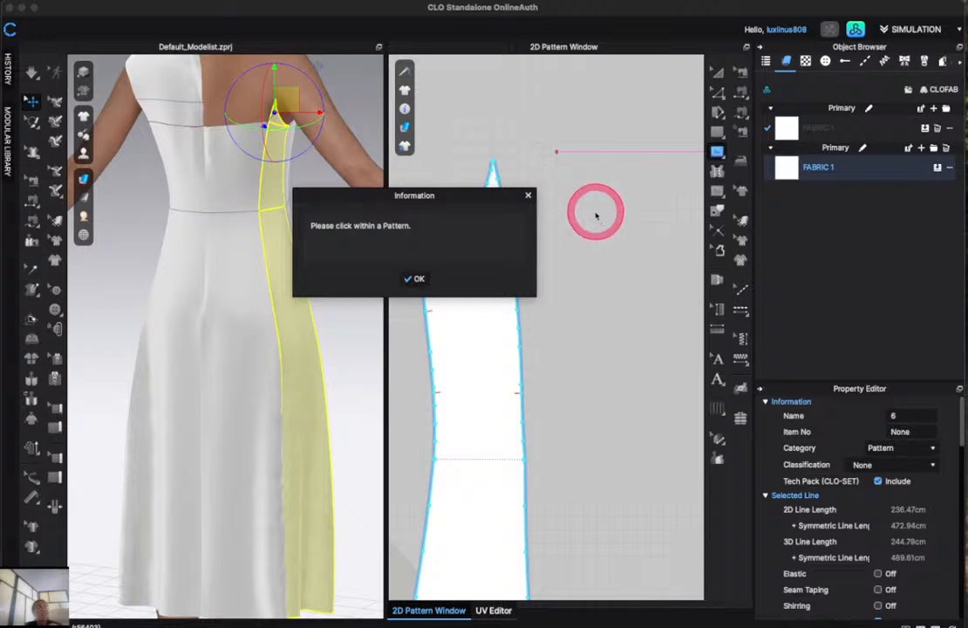
click(527, 195)
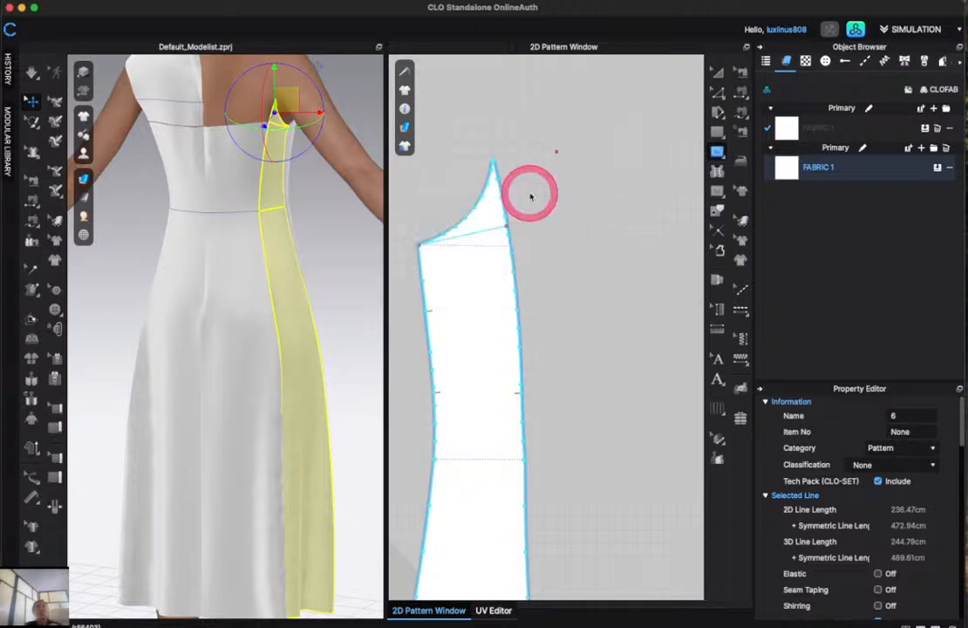
Try moving the side piece's internal line endpoint higher on the long edge and then down level with the dotted chest line.
click(515, 230)
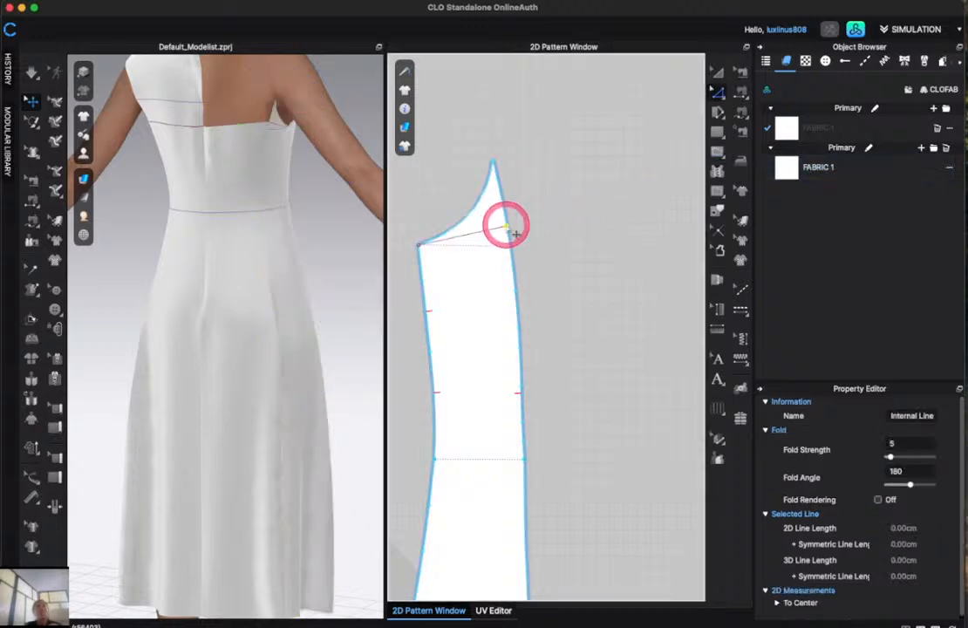
double_click(504, 215)
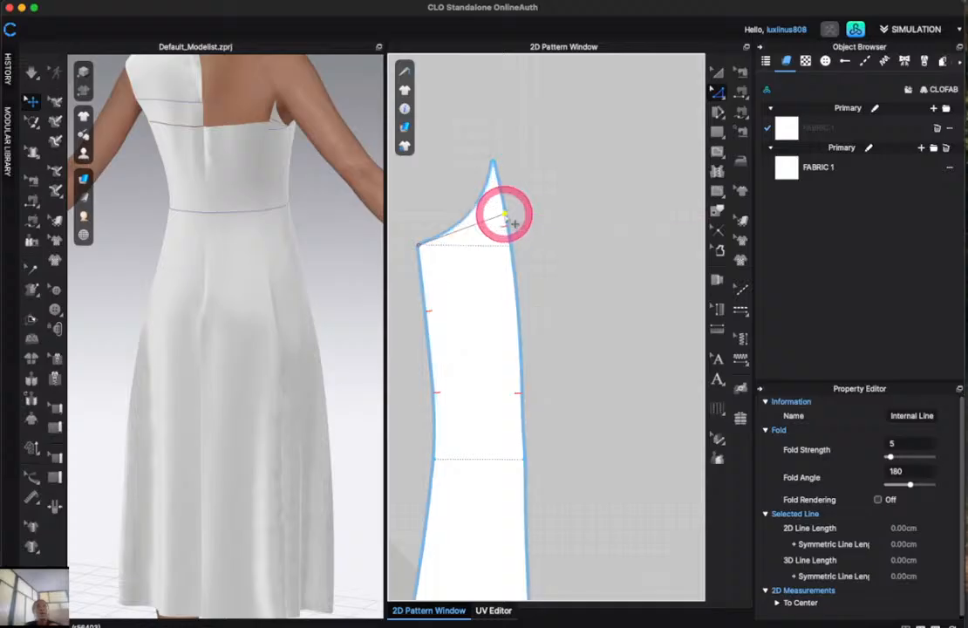
click(505, 220)
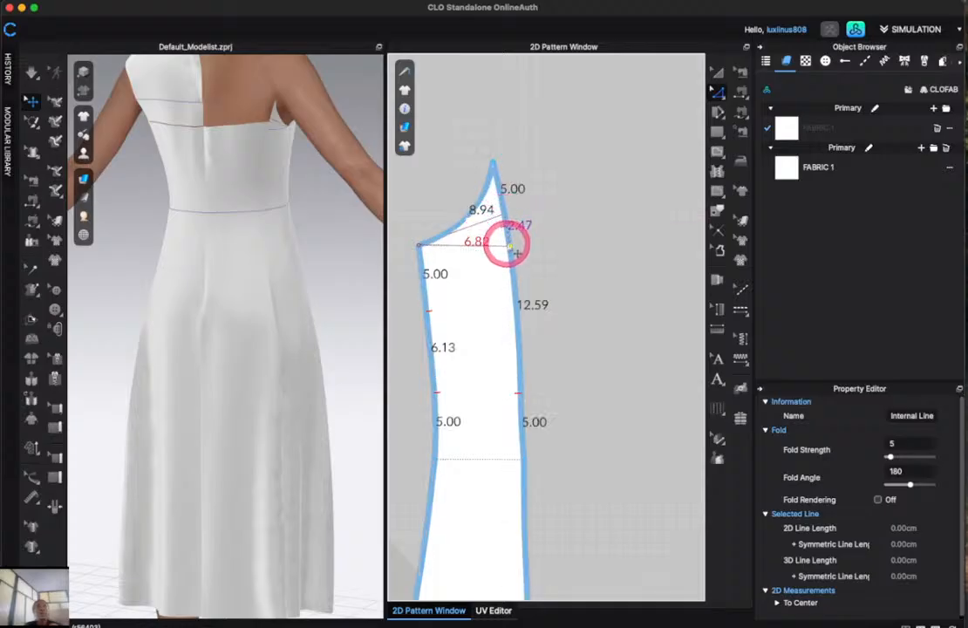
double_click(512, 248)
click(510, 235)
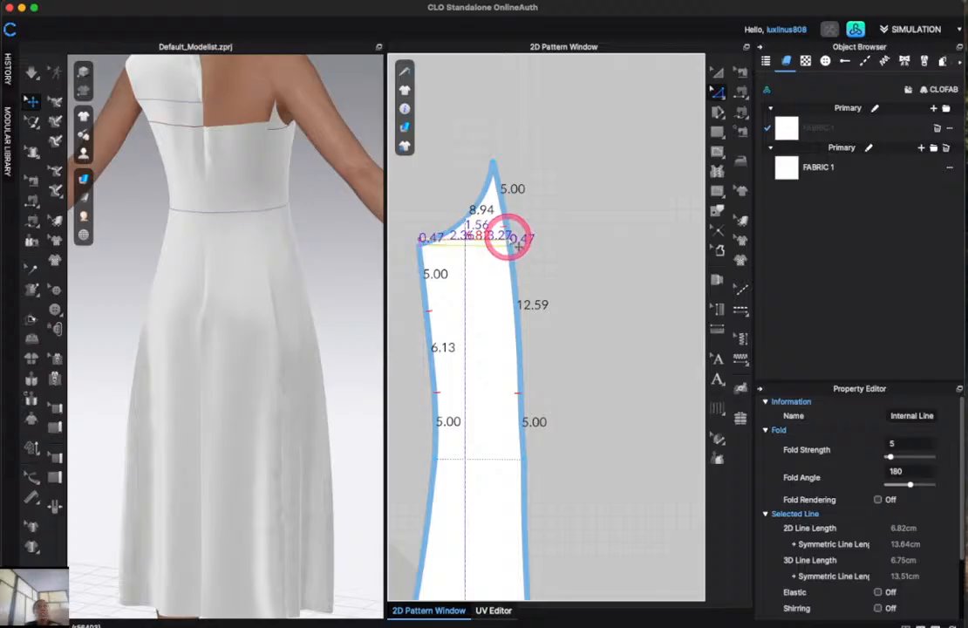
double_click(518, 247)
scroll(509, 236, up, 5)
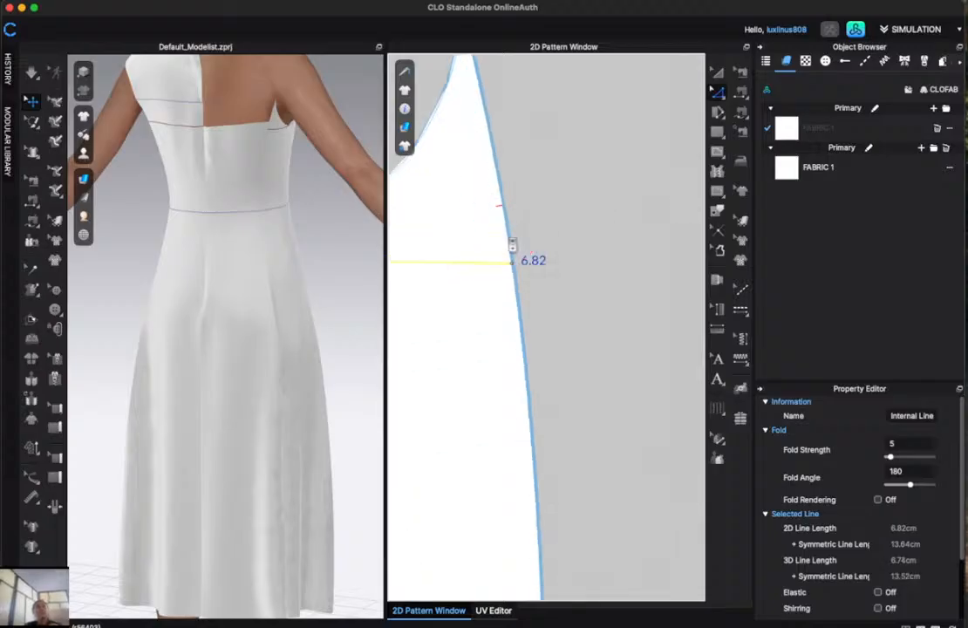
scroll(509, 236, down, 7)
scroll(449, 226, up, 4)
scroll(449, 226, up, 3)
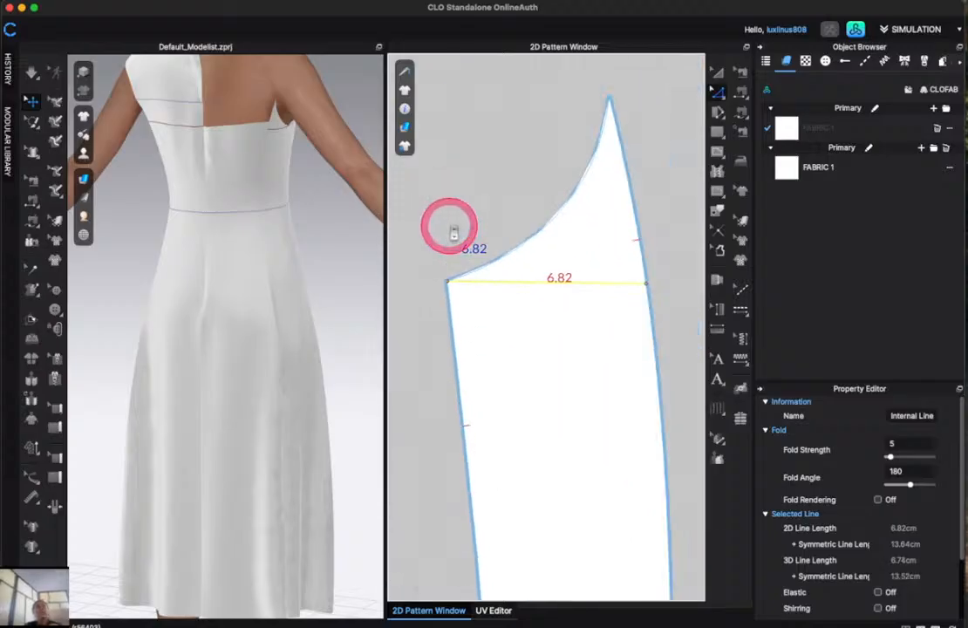
Slant the side piece's internal line to about 6.8 cm, running from beside the upper notch to the armhole corner.
click(645, 280)
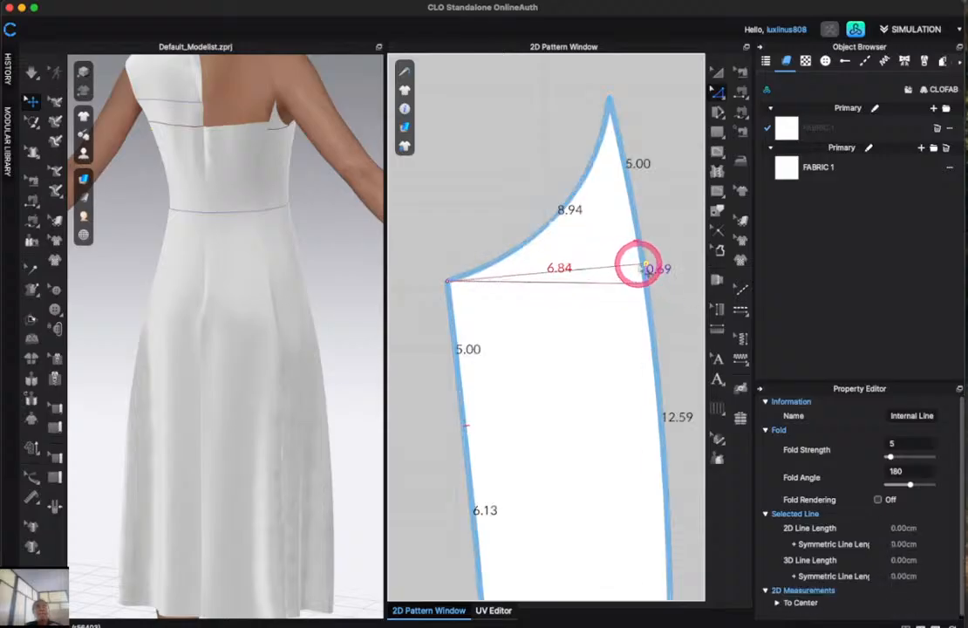
double_click(646, 264)
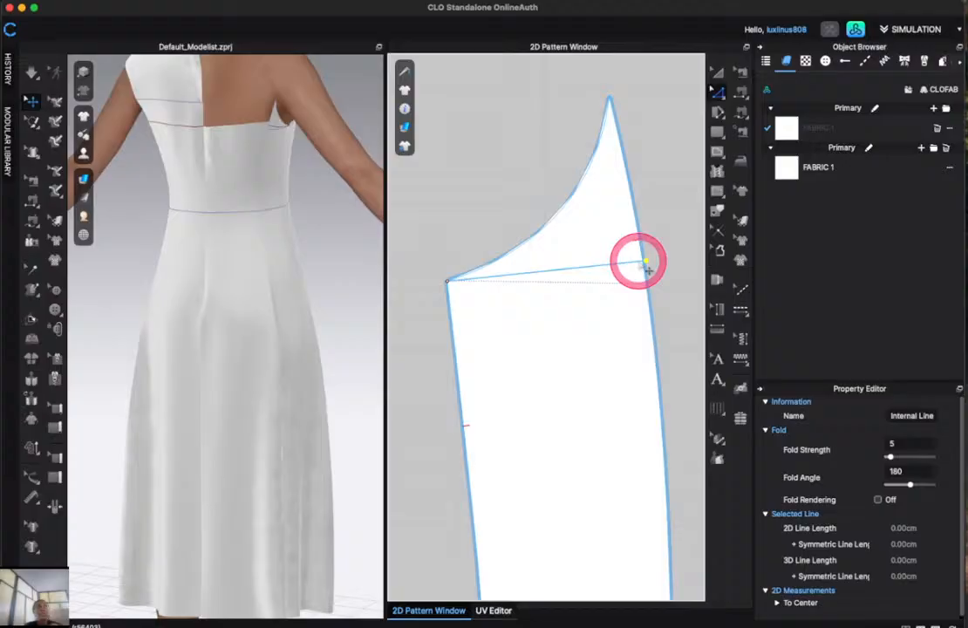
drag(645, 260, 635, 242)
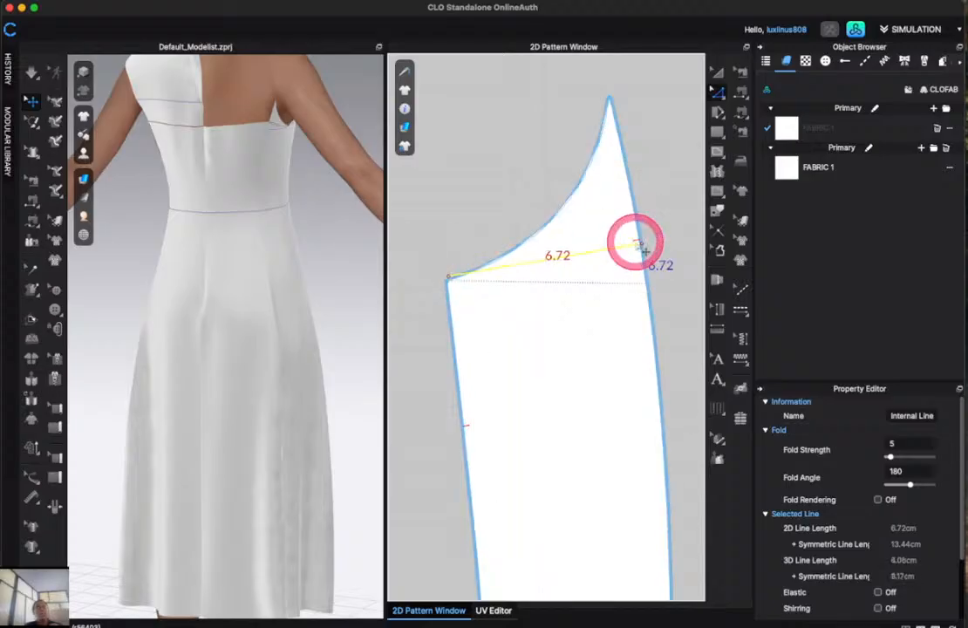
click(447, 279)
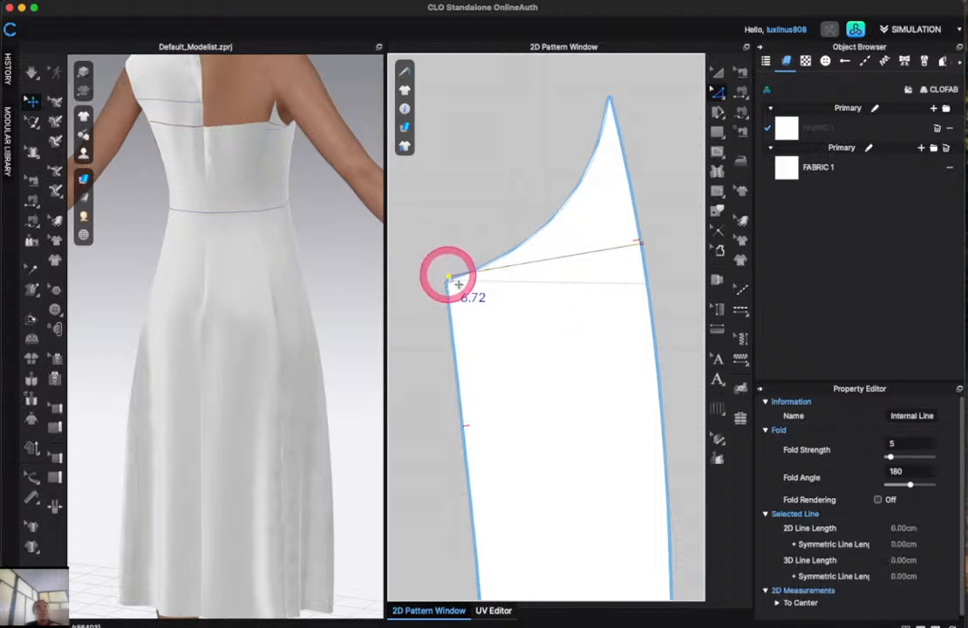
drag(447, 279, 447, 279)
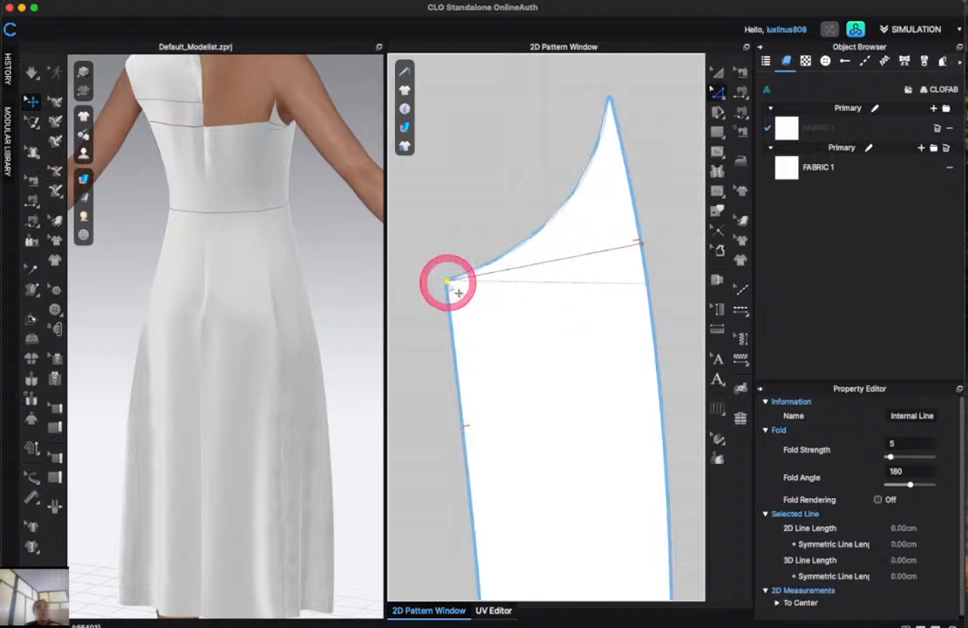
Cut the side piece along its slanted internal line.
click(558, 261)
right_click(559, 261)
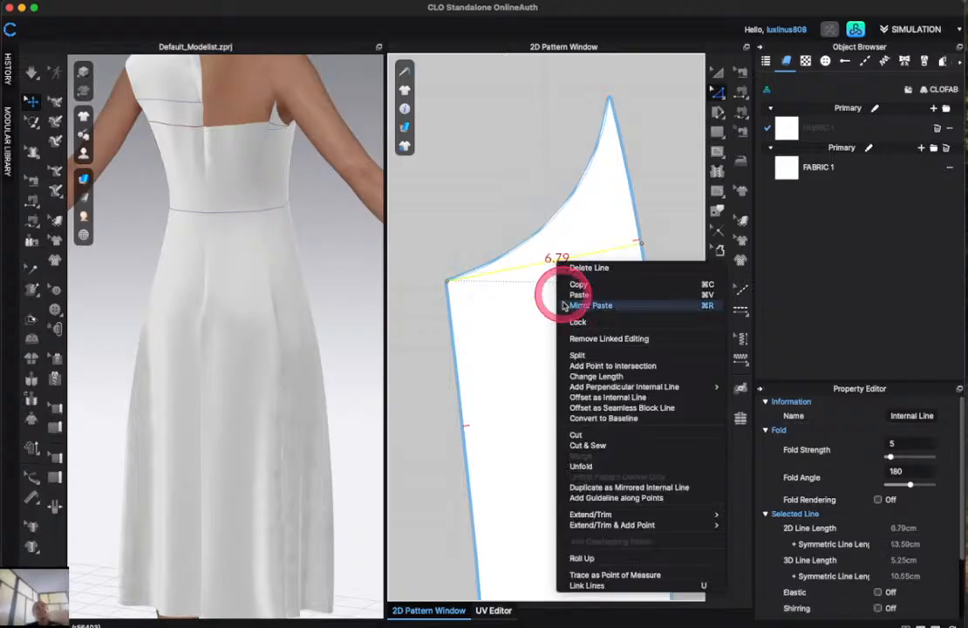
click(596, 438)
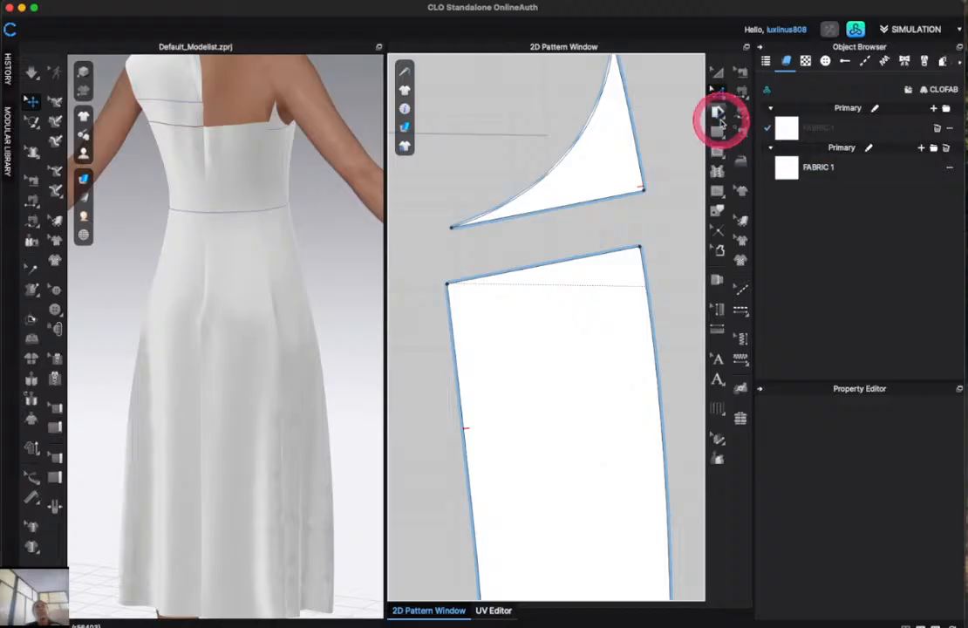
Delete the pointed upper part cut from the side piece, along with its remaining counterpart at the open-shoulder side of the avatar.
click(718, 77)
click(608, 178)
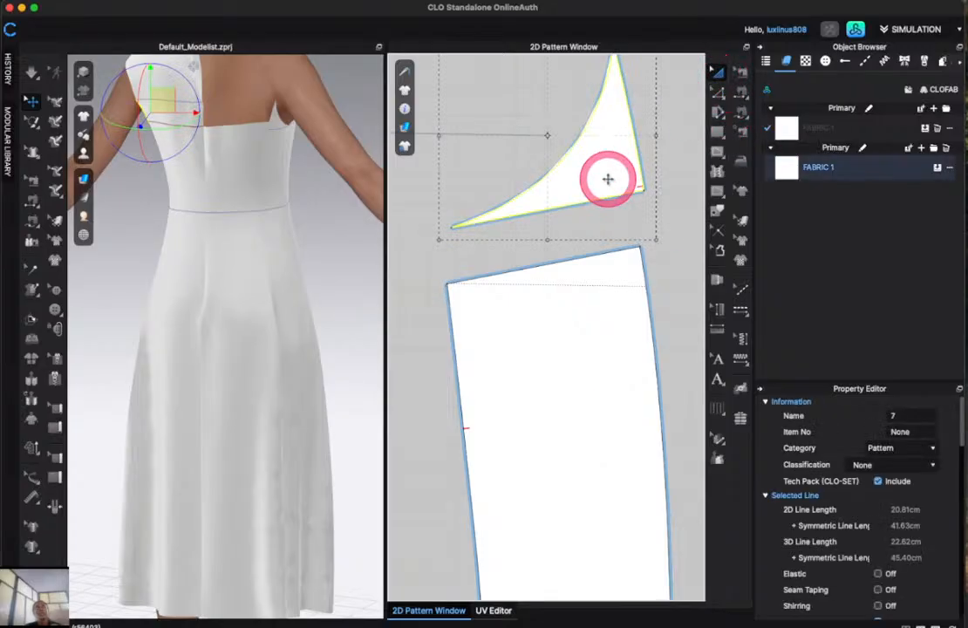
key(Delete)
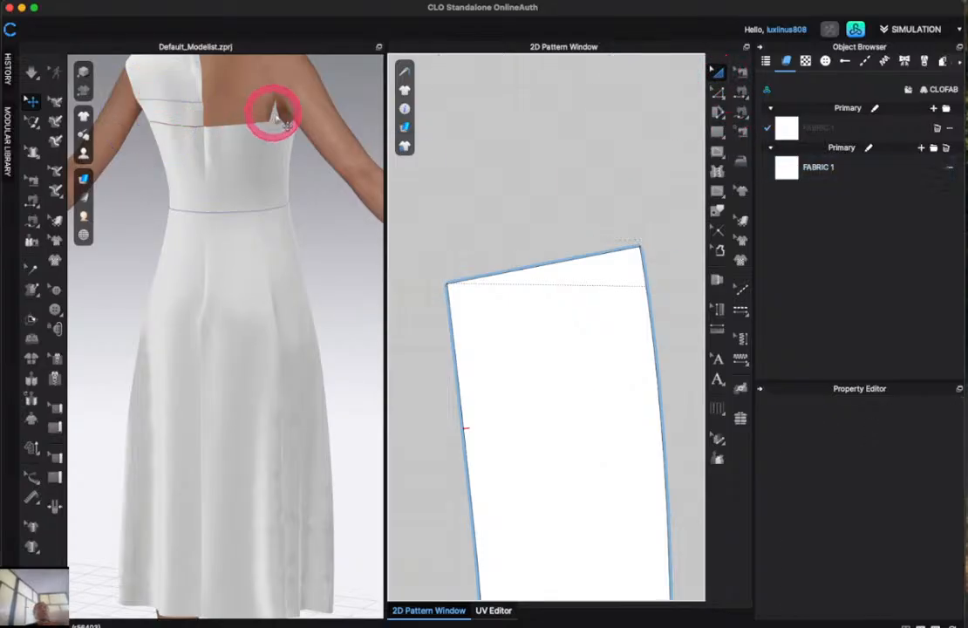
click(275, 111)
key(Delete)
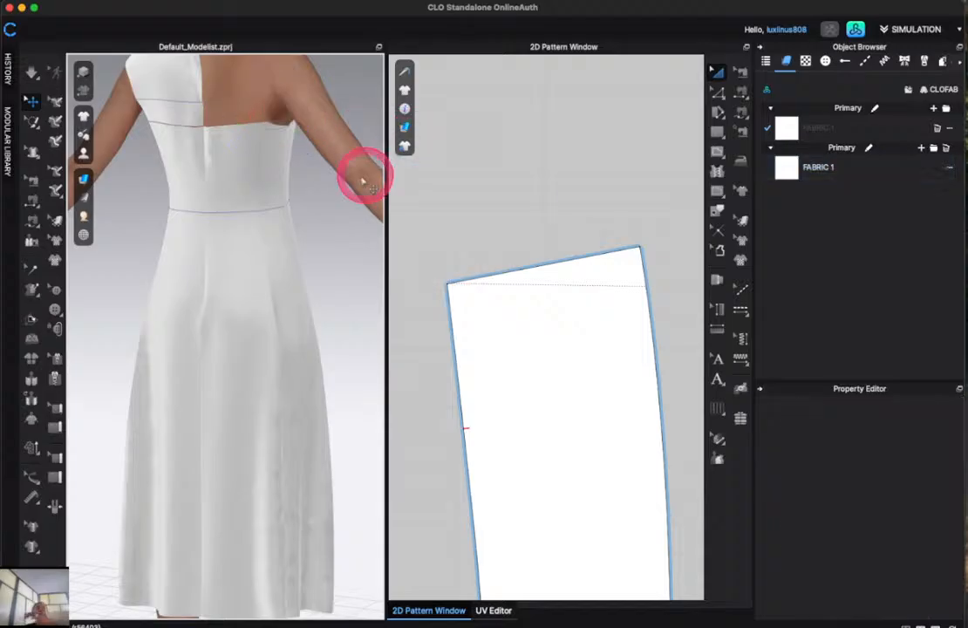
Reshape the back neckline into a diagonal by raising the right back's upper center corner and lowering the left back's center neck corner to match.
scroll(302, 179, down, 5)
click(188, 166)
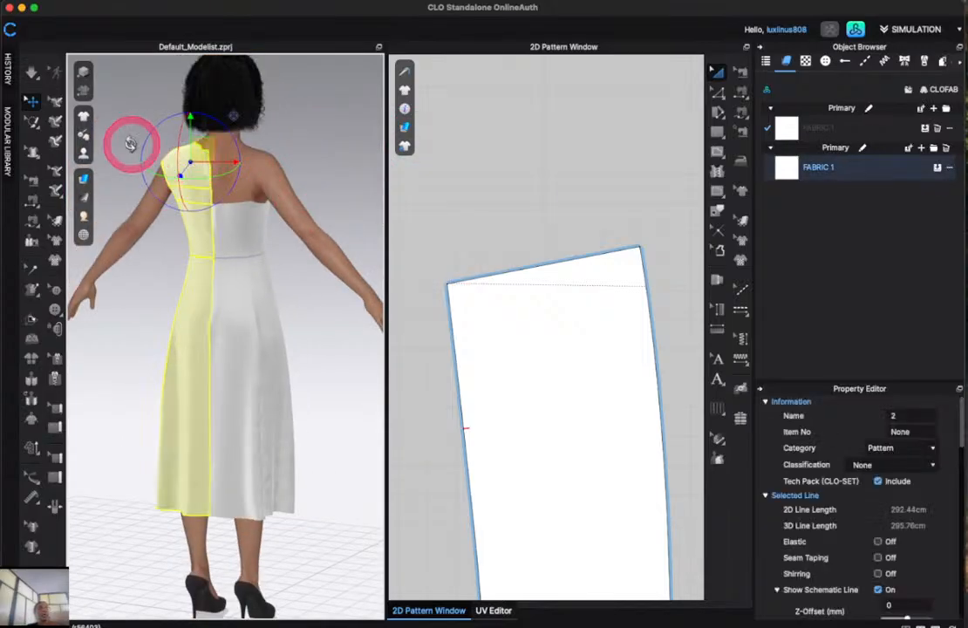
key(Delete)
right_drag(123, 145, 242, 190)
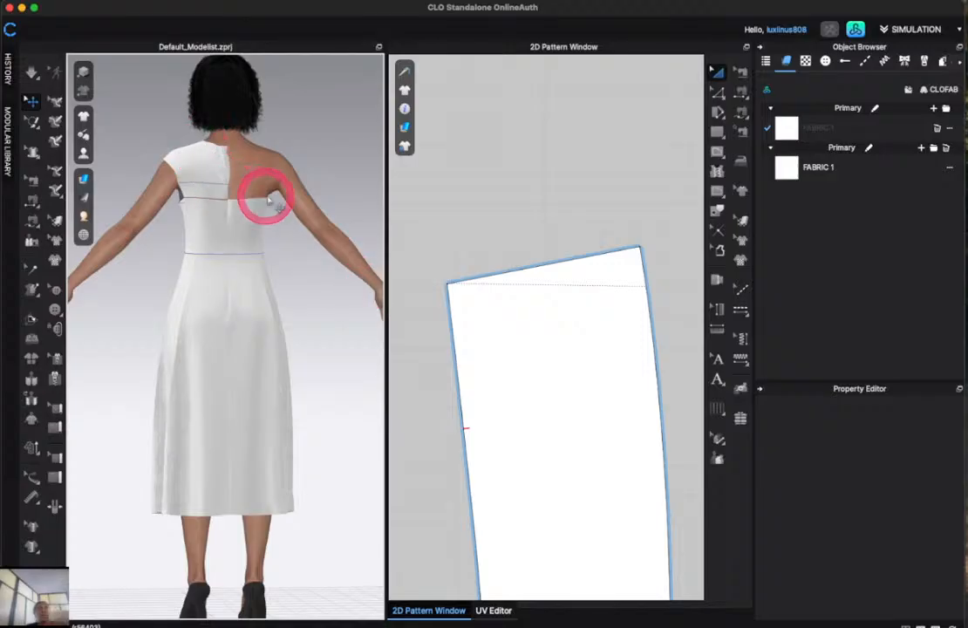
scroll(524, 276, down, 10)
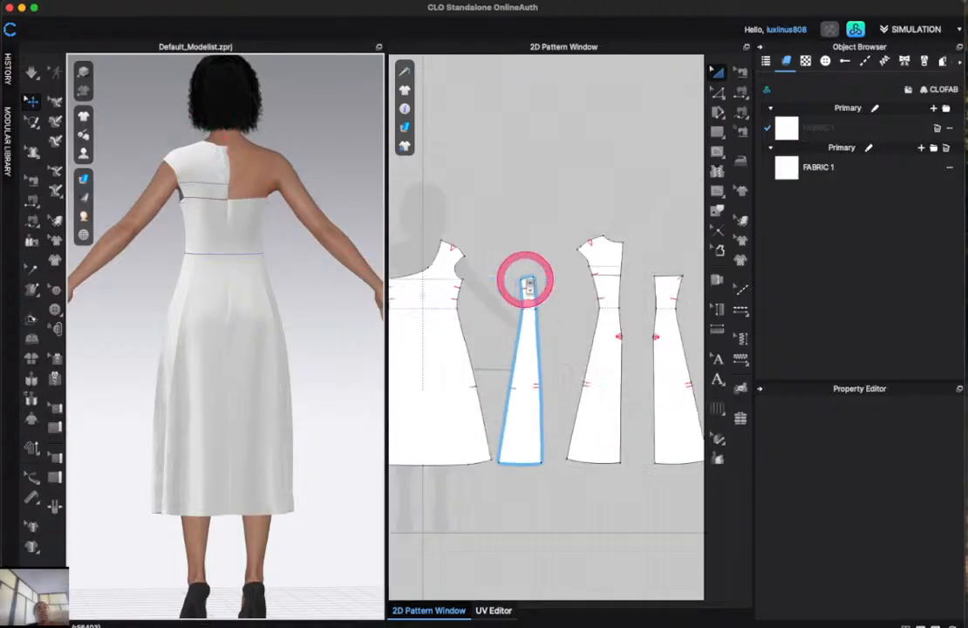
scroll(585, 280, up, 8)
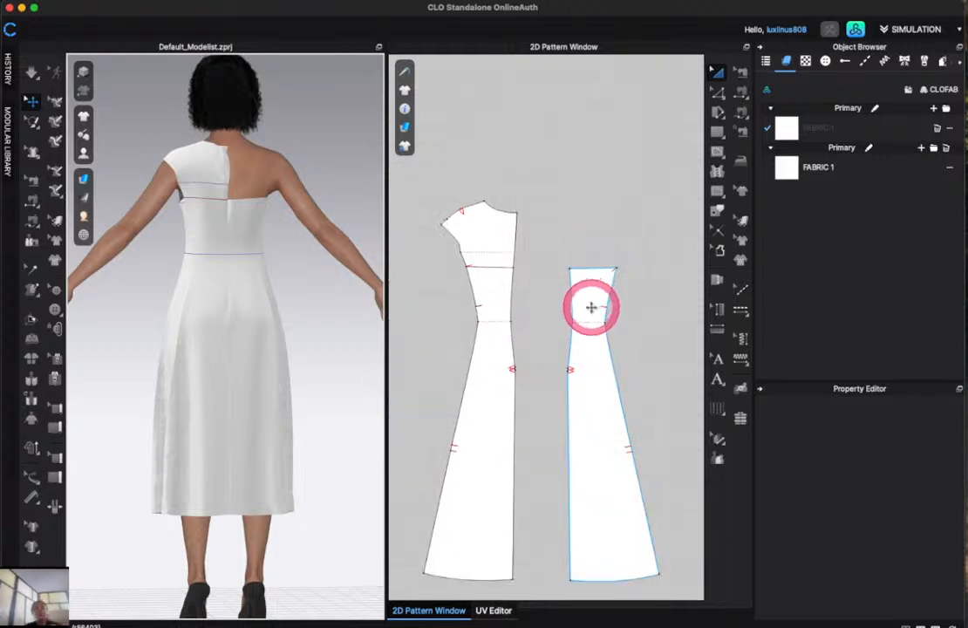
click(567, 271)
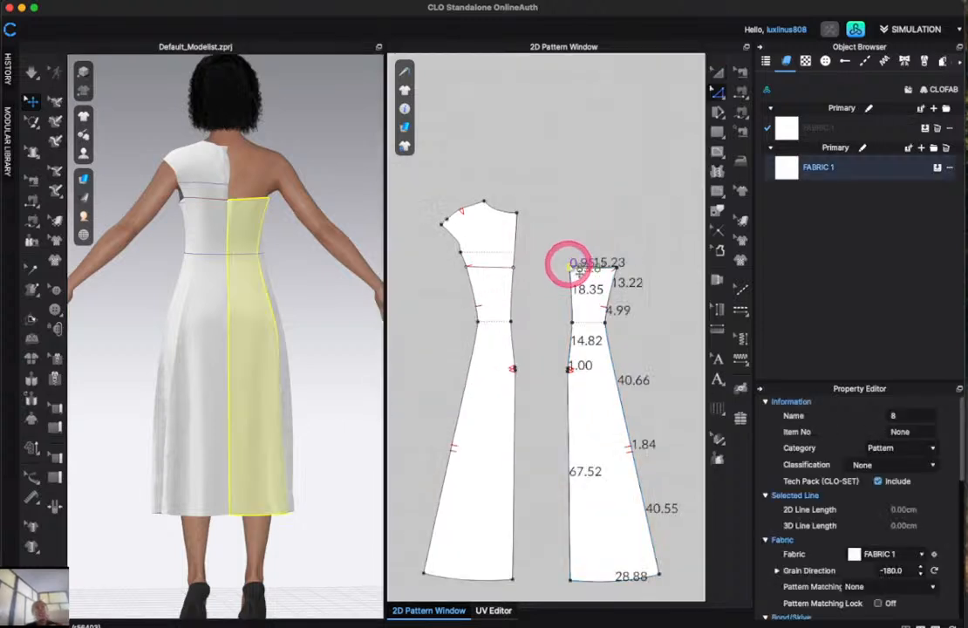
drag(572, 270, 579, 256)
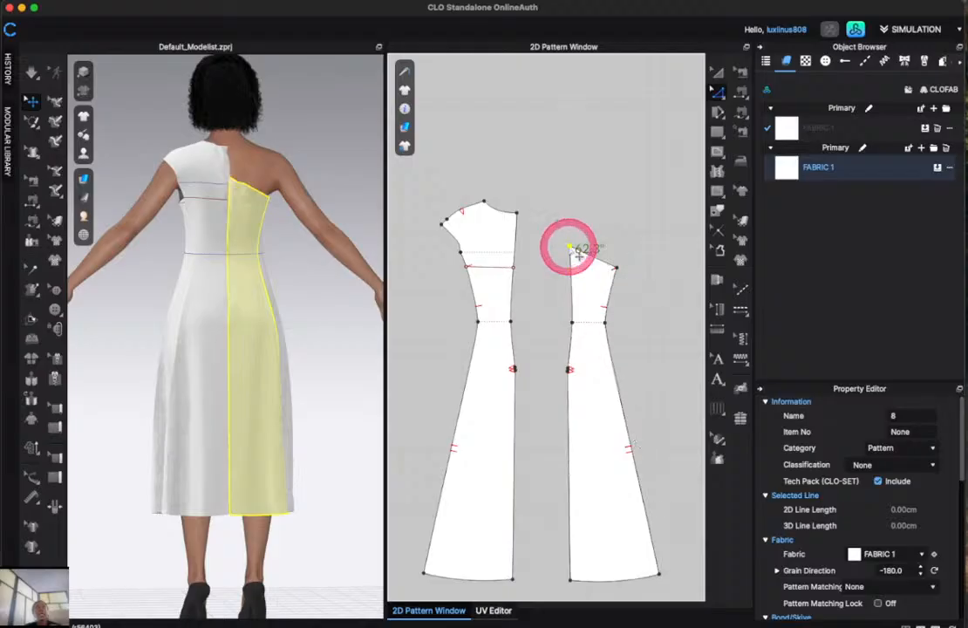
drag(526, 223, 529, 254)
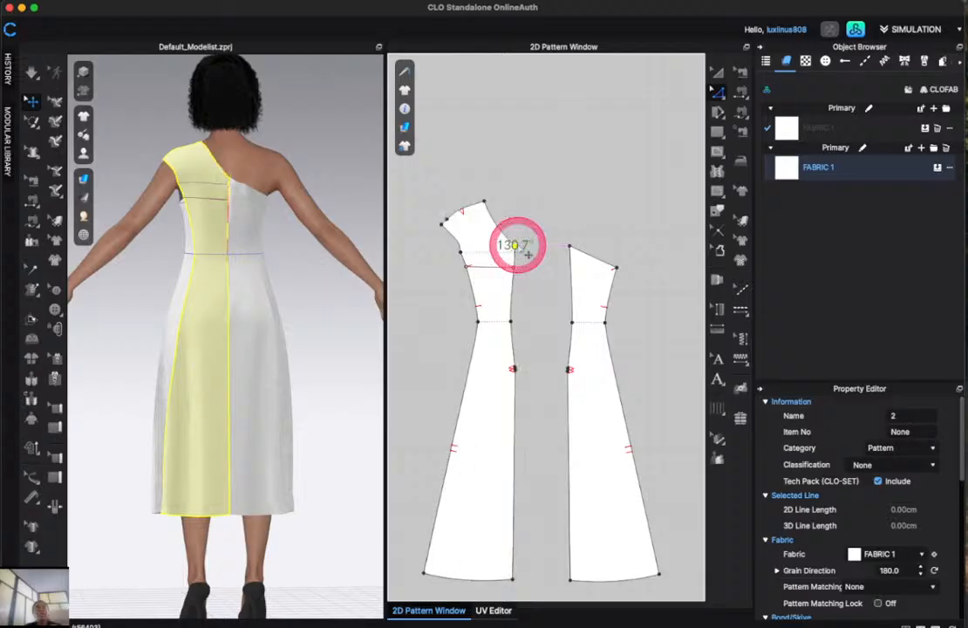
Simulate the dress briefly to check how the reshaped back pieces drape.
key(space)
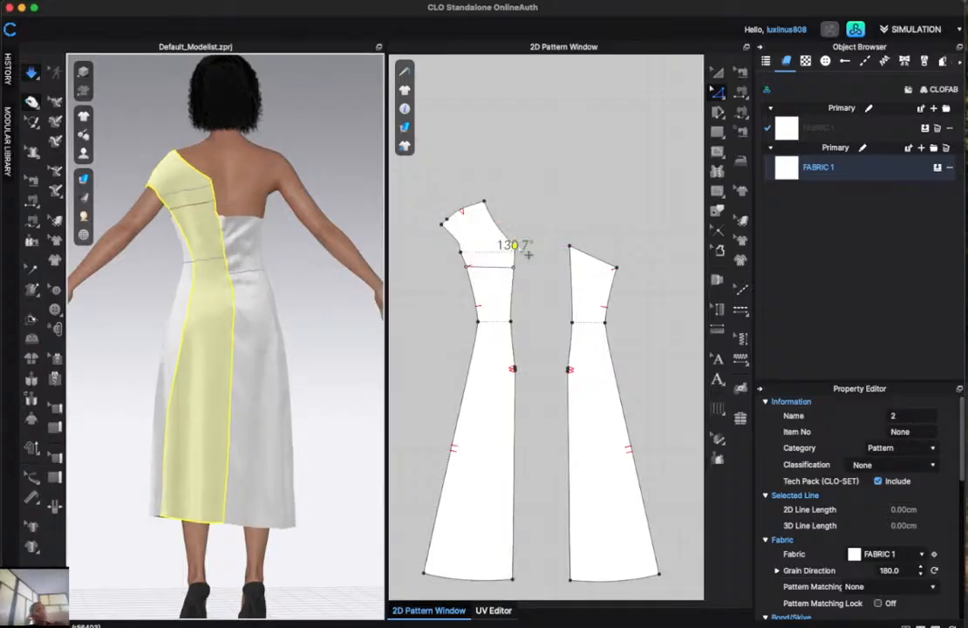
key(space)
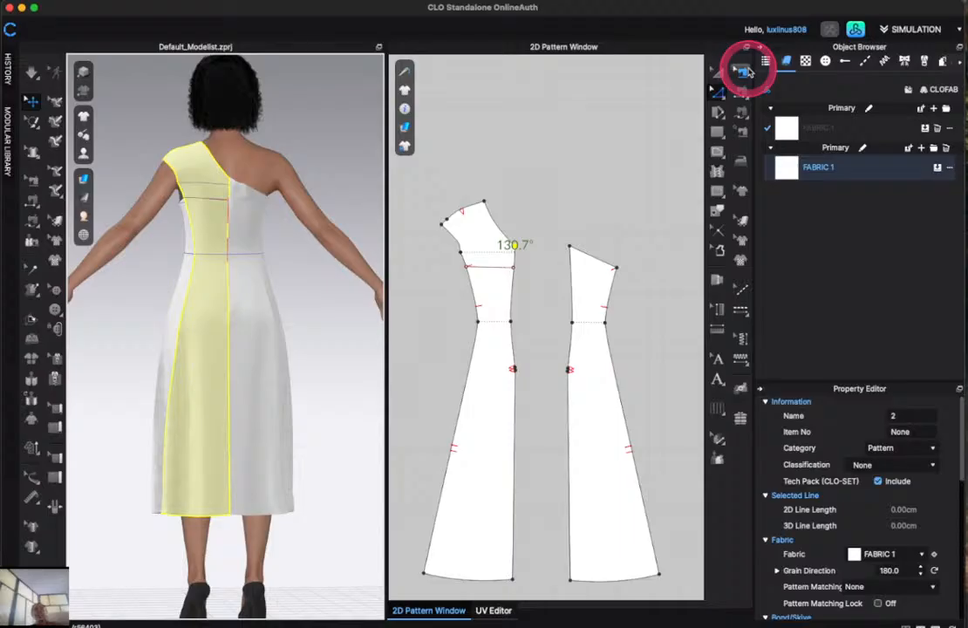
Extend the center back seam on the shouldered back piece up to its neckline corner, matching the full seam on the opposite back piece.
click(748, 71)
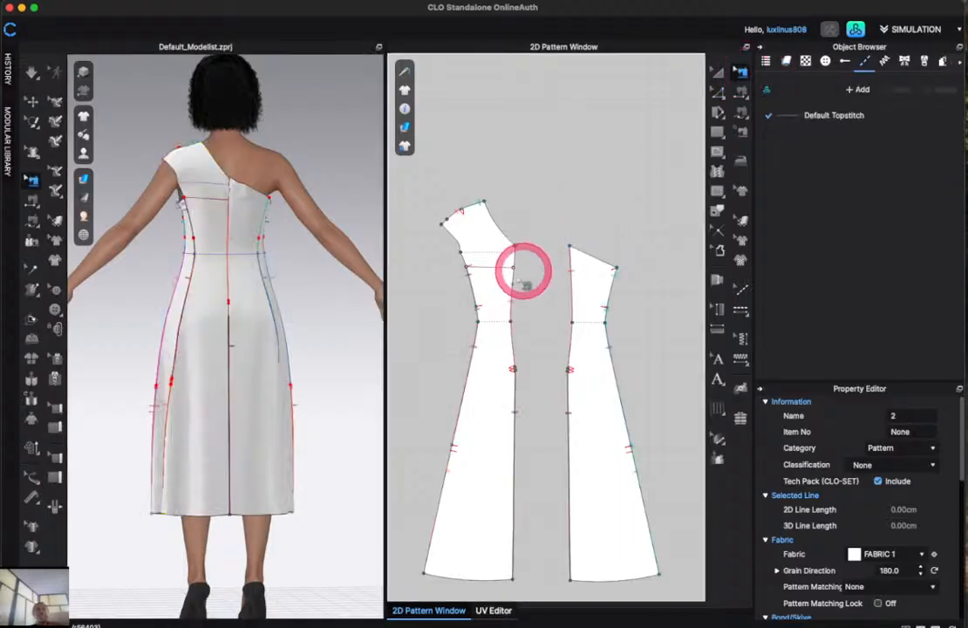
scroll(525, 281, up, 5)
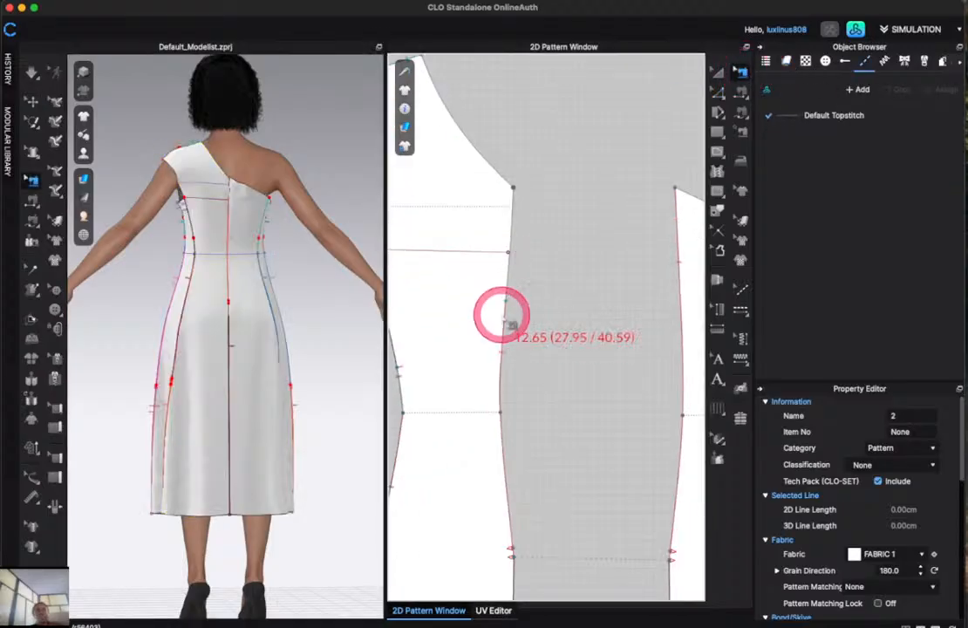
click(506, 302)
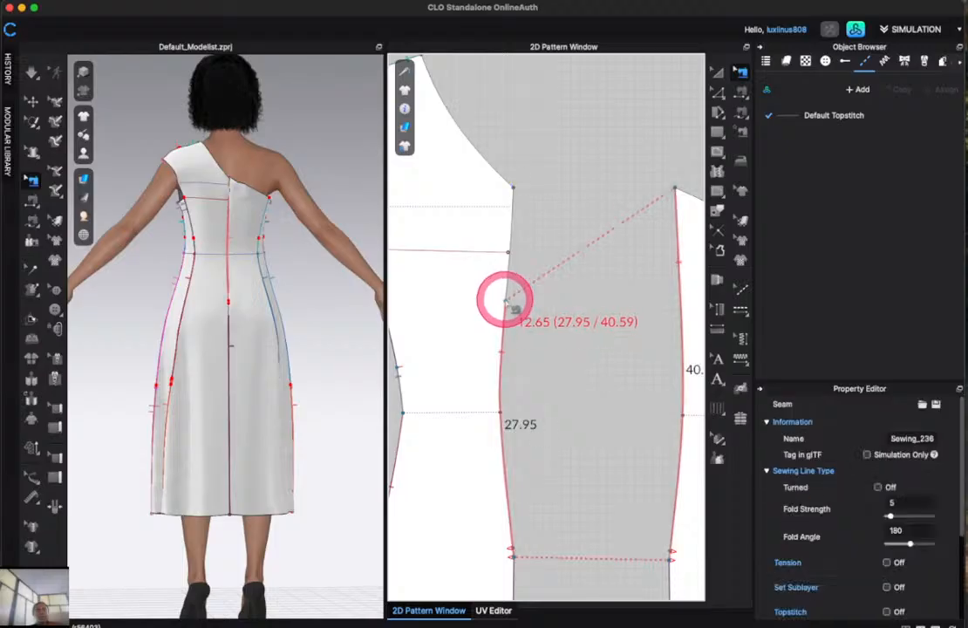
drag(505, 302, 515, 188)
Simulate the resewn dress, check it from front and back, and pull the back shoulder strap up over the shoulder.
key(space)
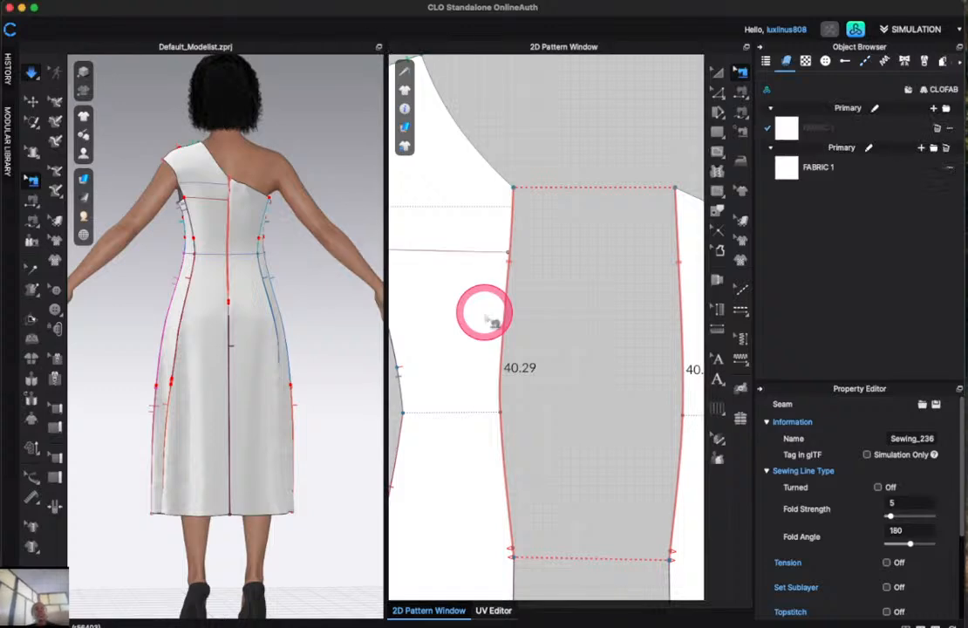
key(a)
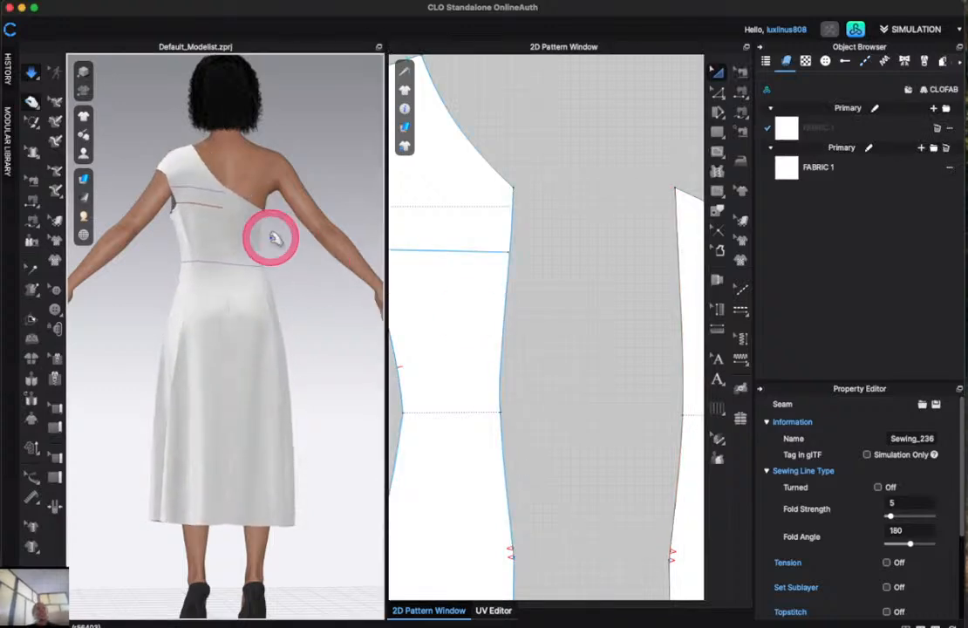
key(2)
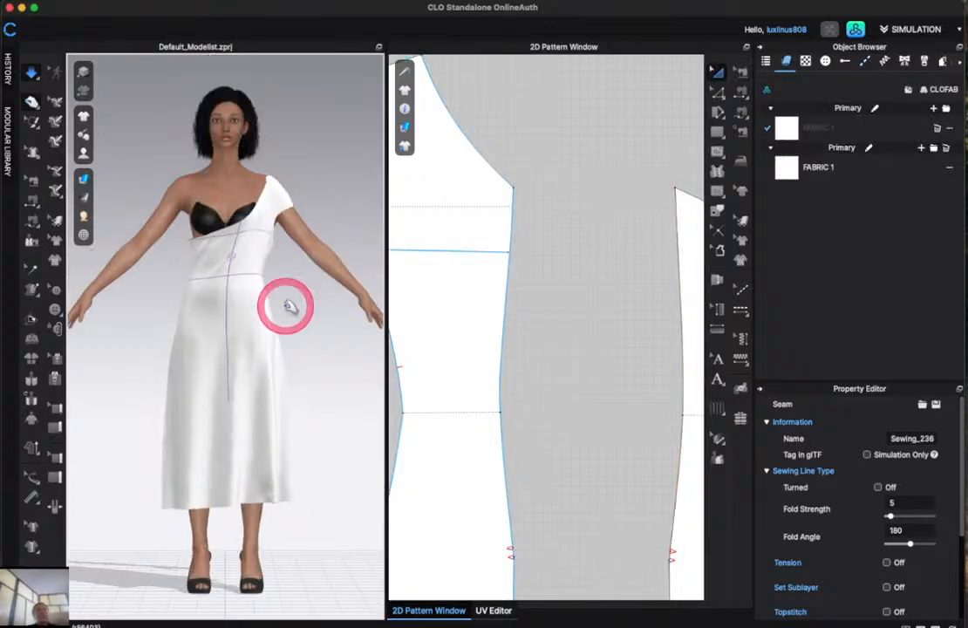
key(8)
click(170, 199)
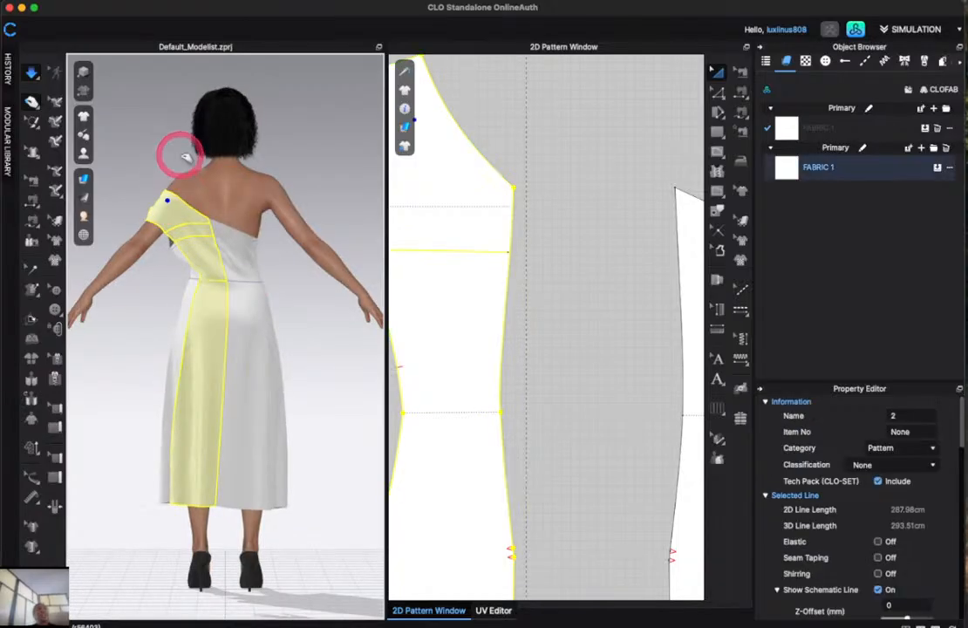
drag(197, 145, 216, 149)
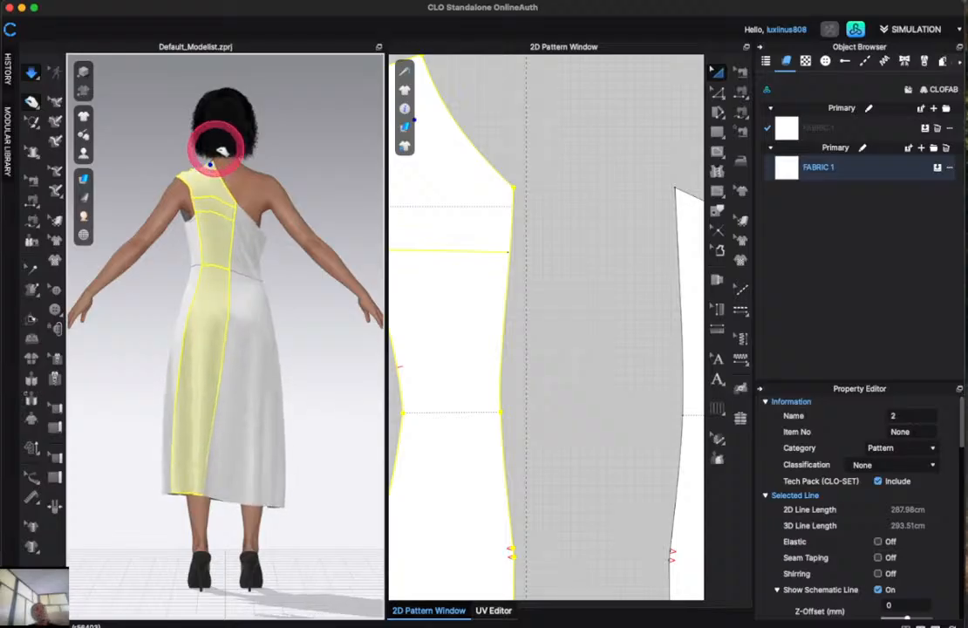
Simulate again from the front and pull the open-shoulder side of the bodice up over the bust to the shoulder.
key(b)
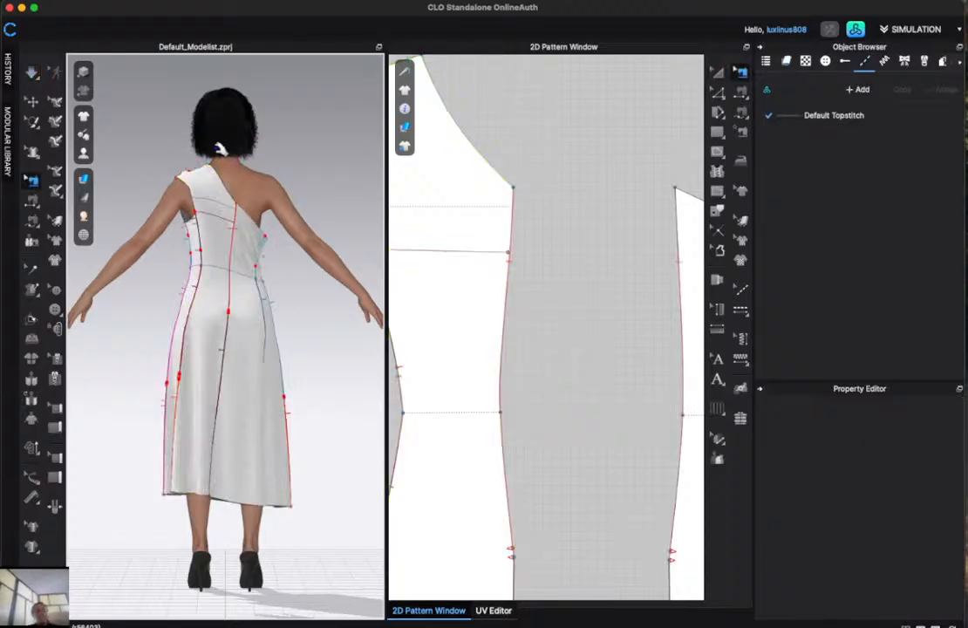
key(2)
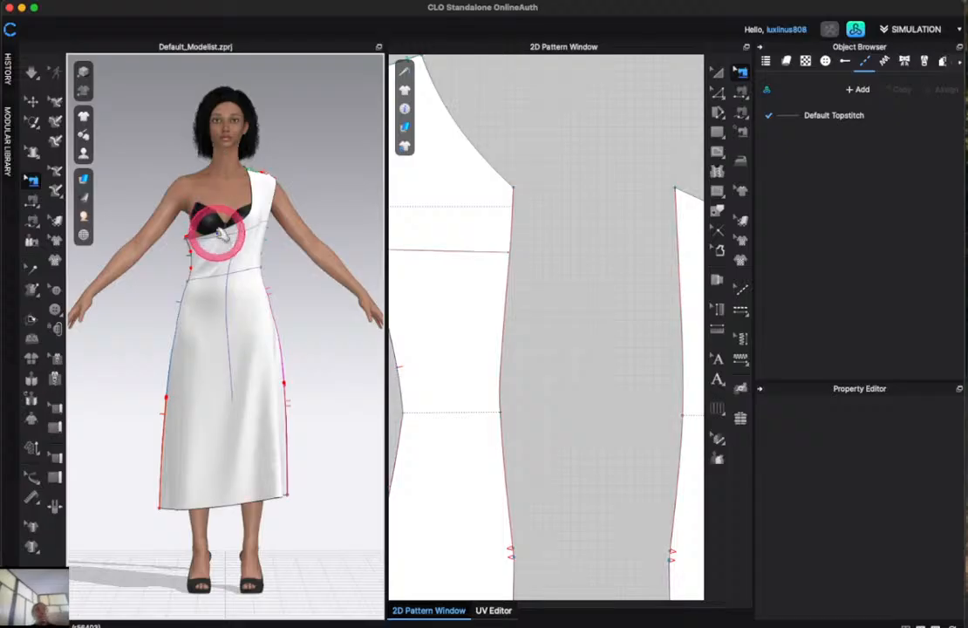
key(q)
click(218, 231)
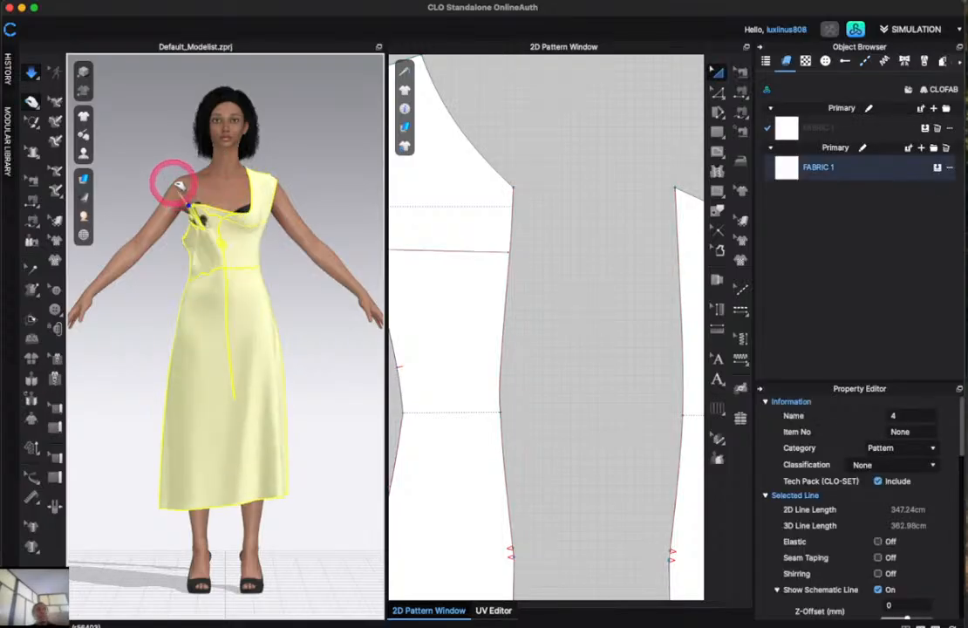
drag(177, 184, 176, 184)
key(b)
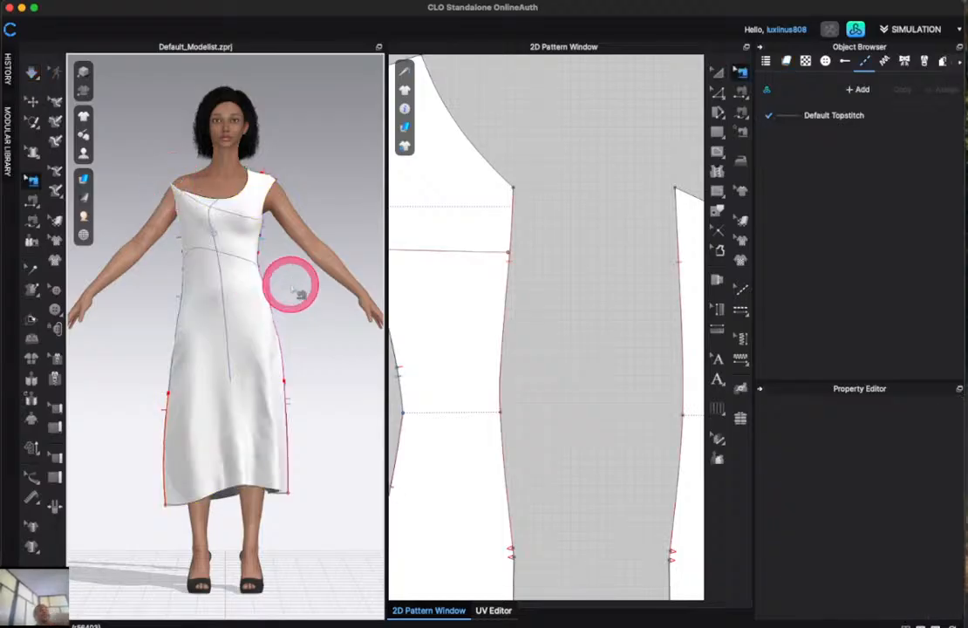
Select all dress pattern pieces and scale them narrower in width for a closer fit.
scroll(315, 319, down, 2)
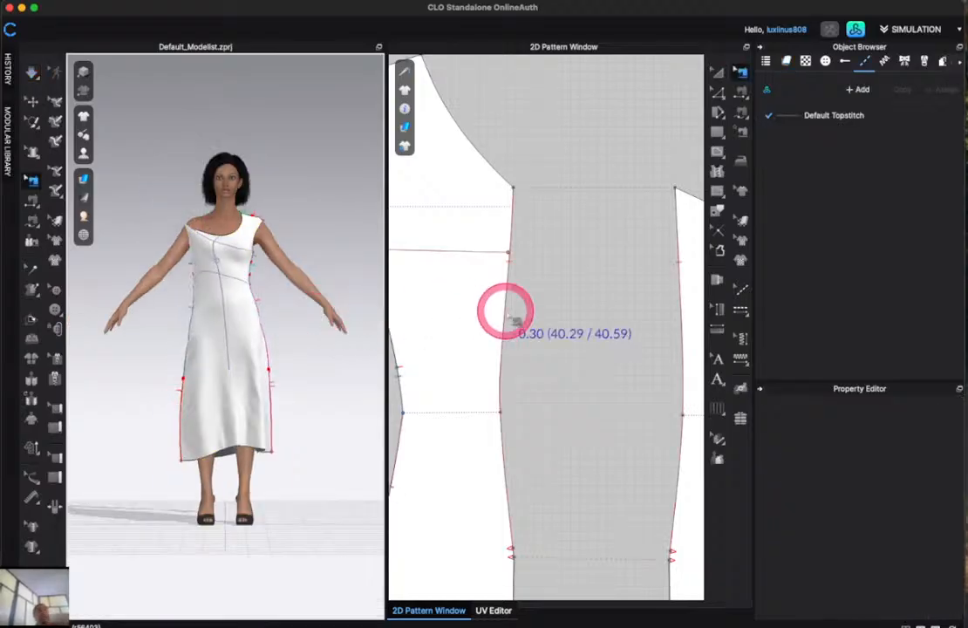
scroll(510, 309, down, 6)
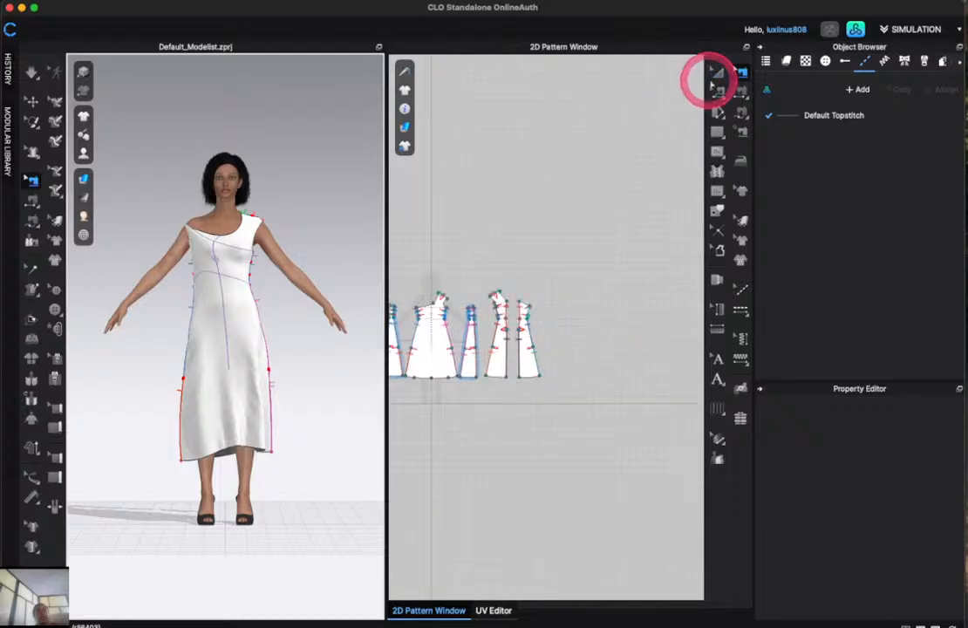
scroll(579, 190, down, 4)
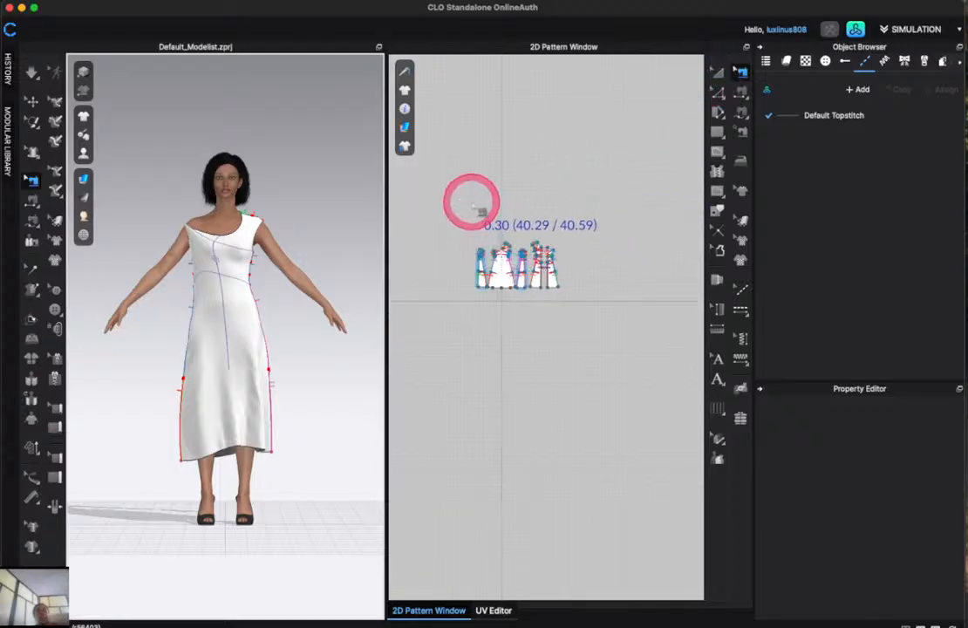
click(715, 73)
drag(466, 215, 623, 331)
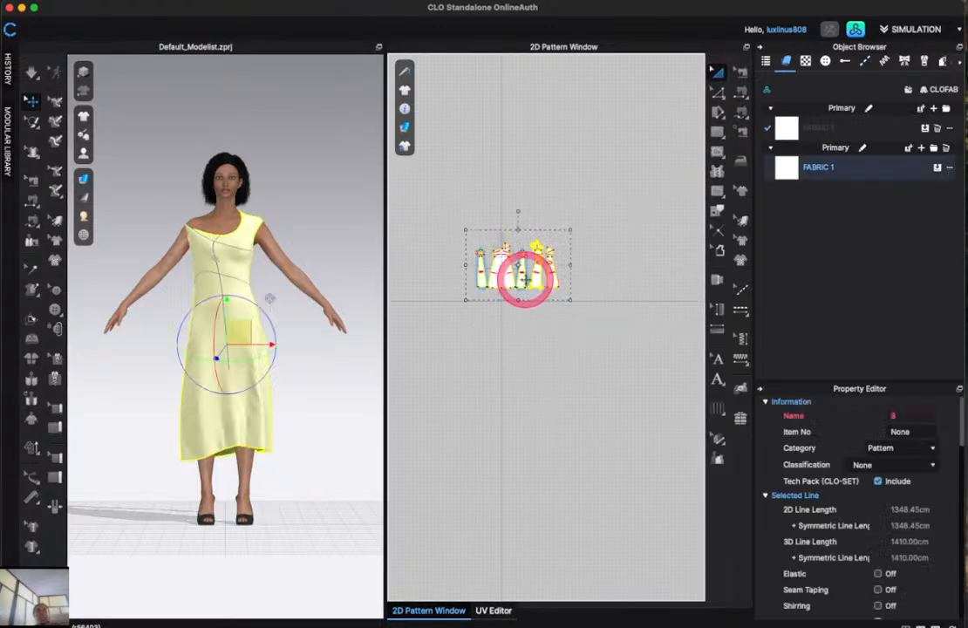
scroll(523, 279, up, 3)
scroll(528, 279, down, 2)
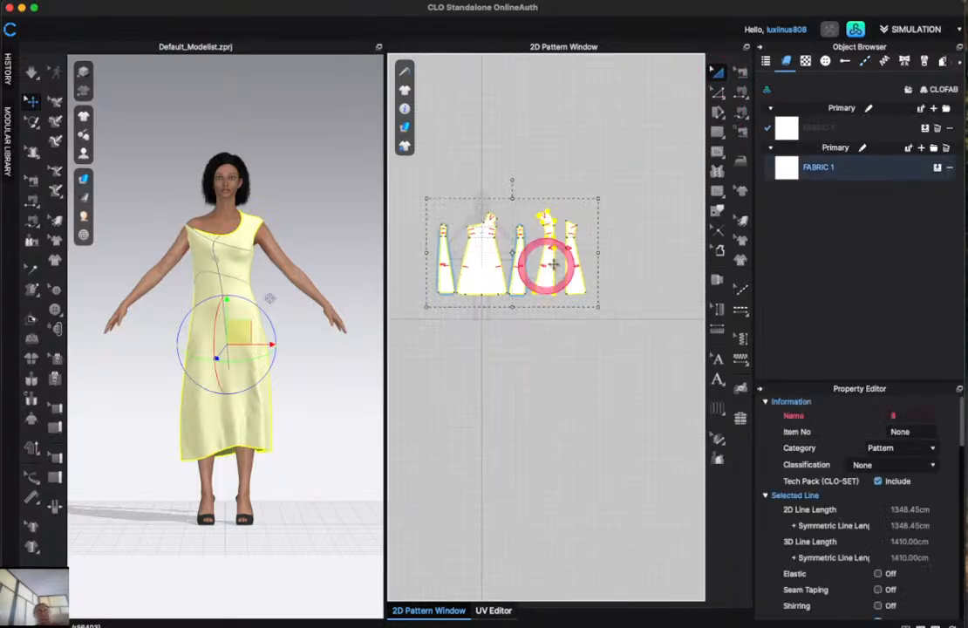
drag(599, 254, 577, 255)
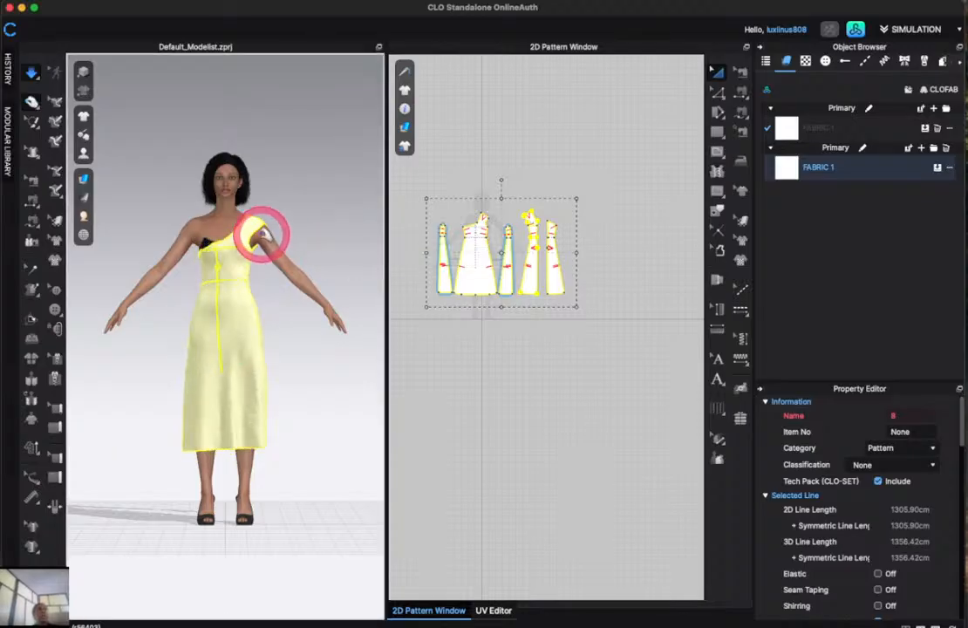
Simulate the narrowed dress and tug the open-shoulder neckline upward to test how it sits on the bust.
drag(212, 252, 205, 229)
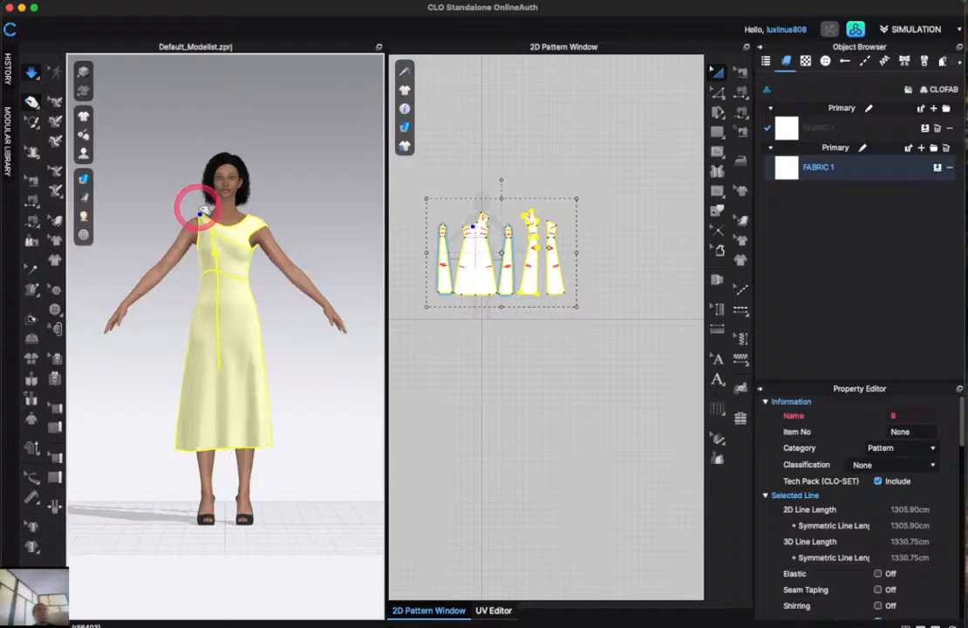
drag(202, 209, 213, 250)
drag(199, 211, 185, 176)
scroll(198, 204, up, 3)
key(space)
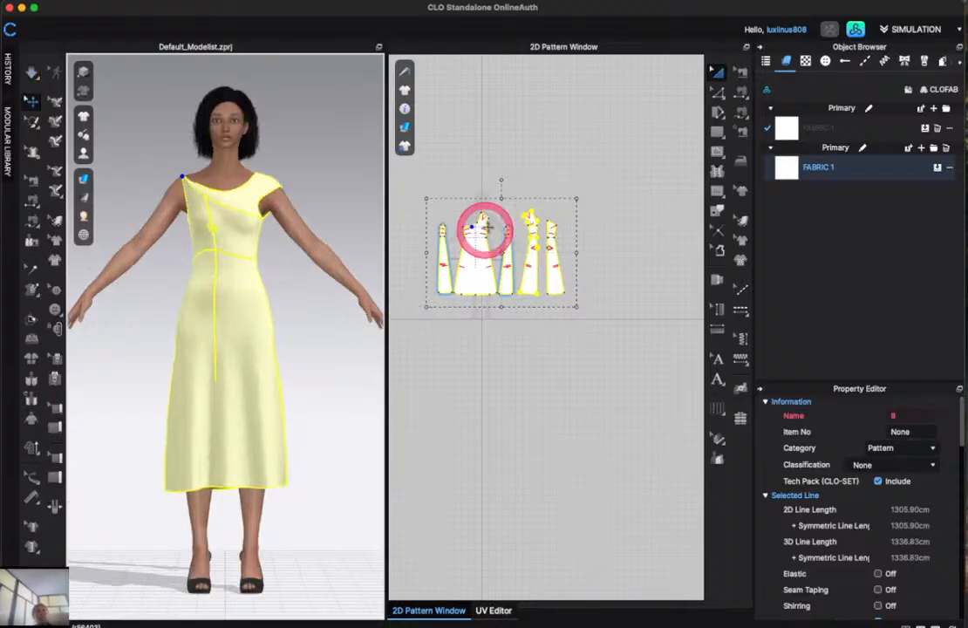
Refine the front piece by adjusting the neckline's middle point and moving both underarm corners inward to tighten the upper bodice.
scroll(461, 223, up, 8)
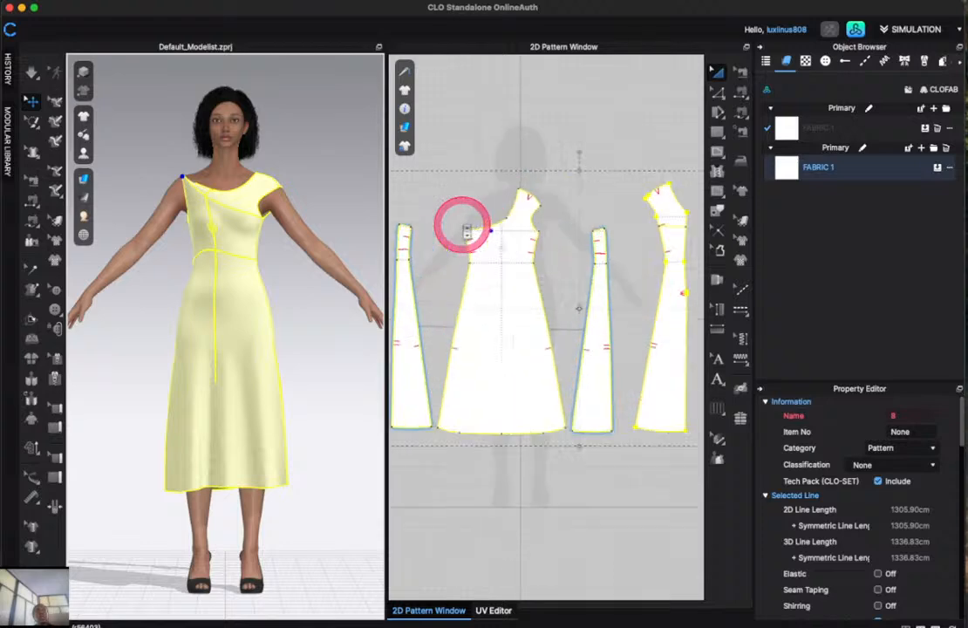
click(493, 129)
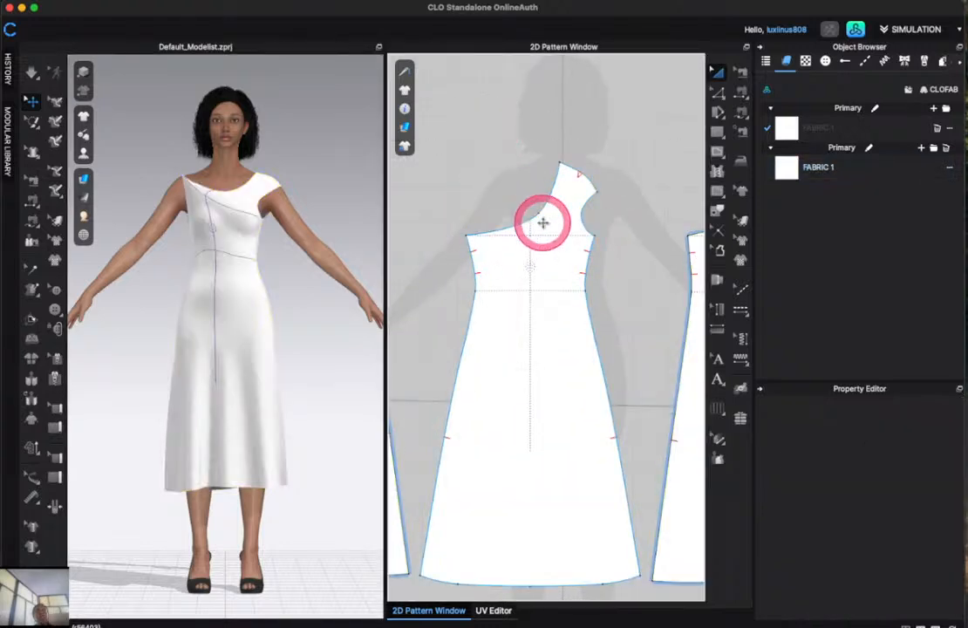
click(534, 262)
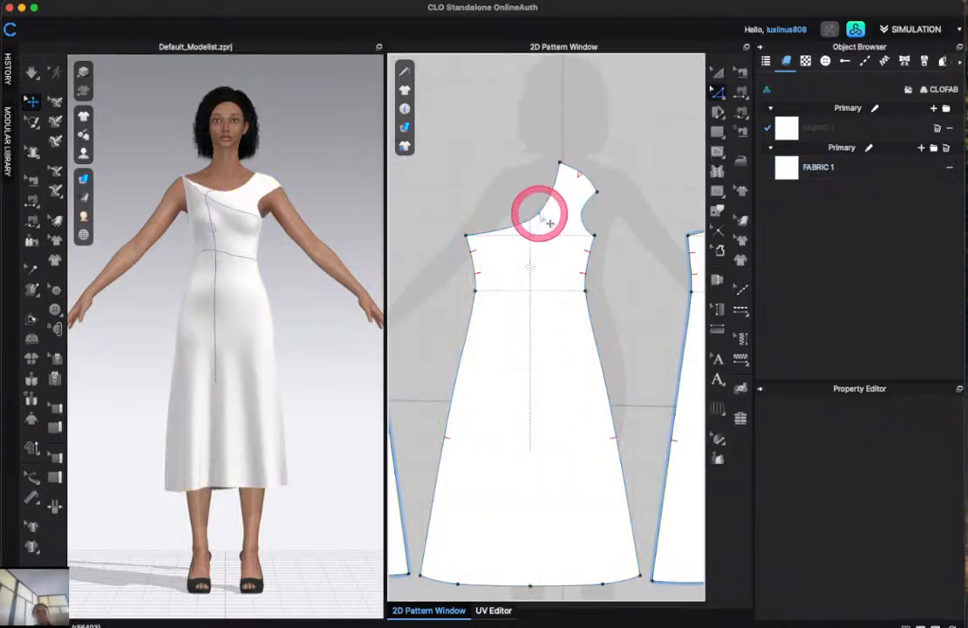
drag(536, 212, 476, 242)
drag(469, 236, 484, 242)
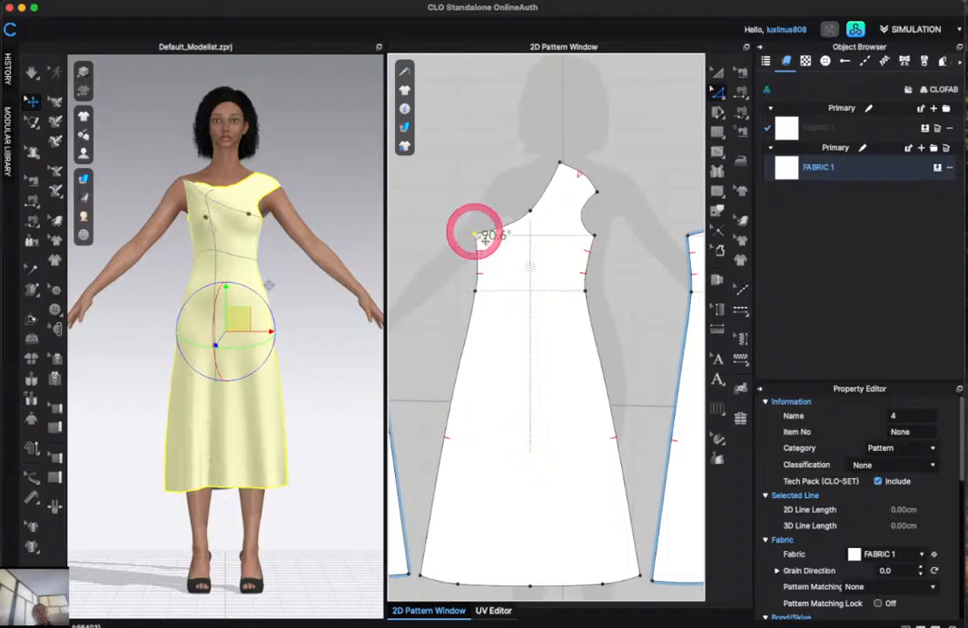
click(597, 235)
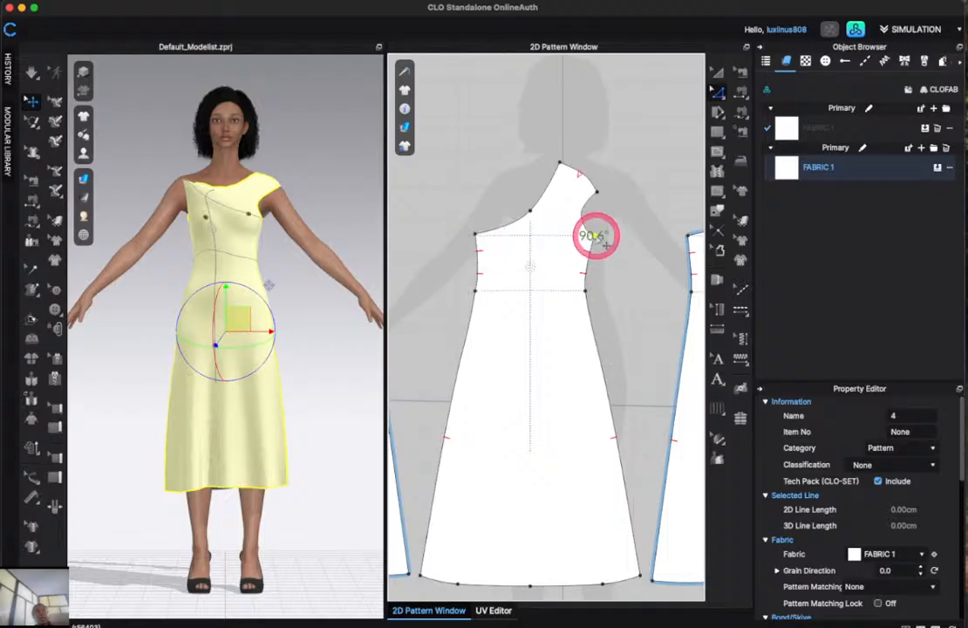
drag(595, 236, 592, 236)
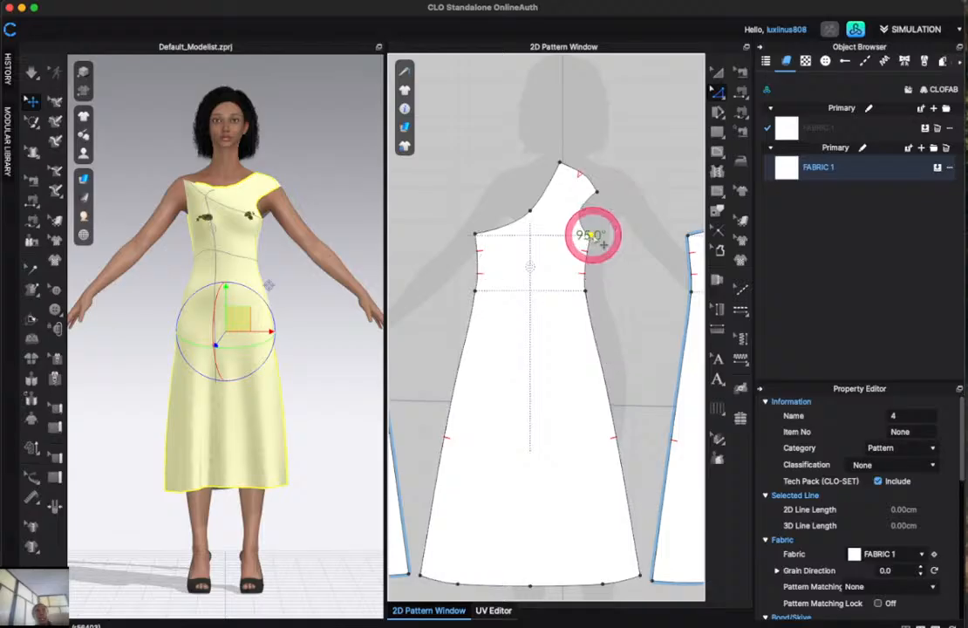
Simulate the adjusted front and pull the neckline and shoulder strap into place on the avatar.
key(space)
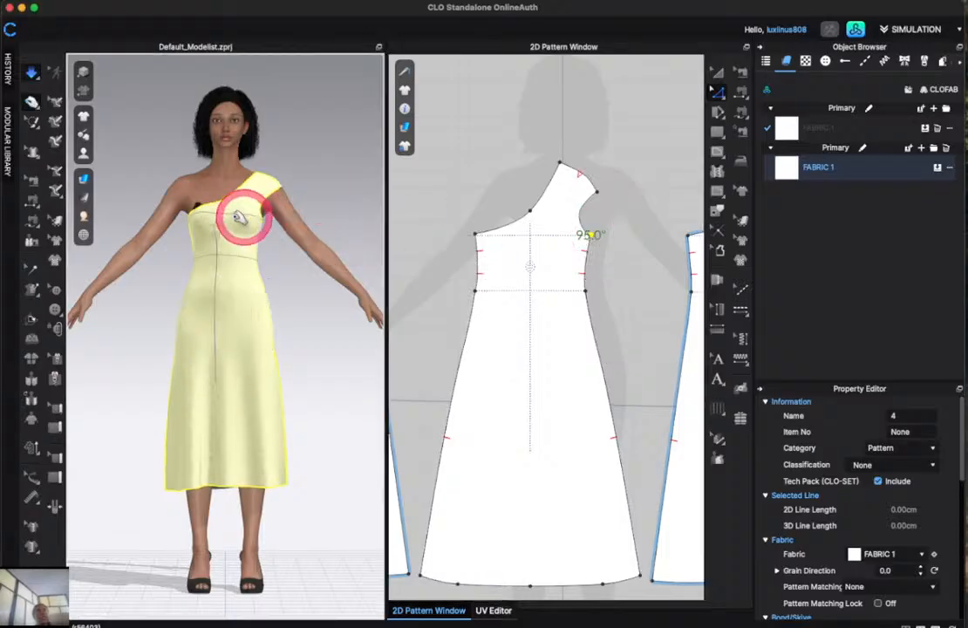
click(212, 206)
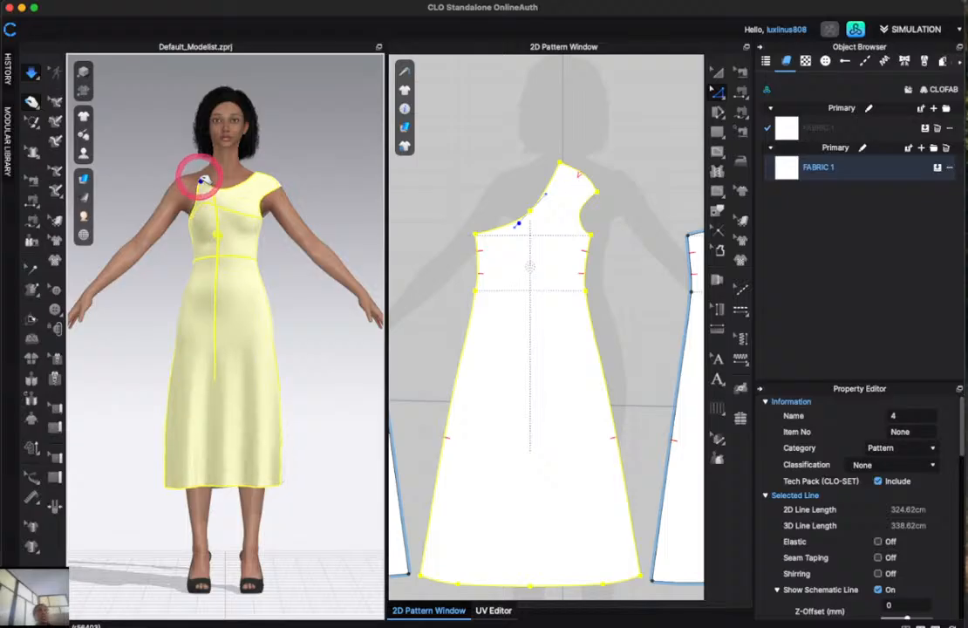
drag(202, 180, 264, 171)
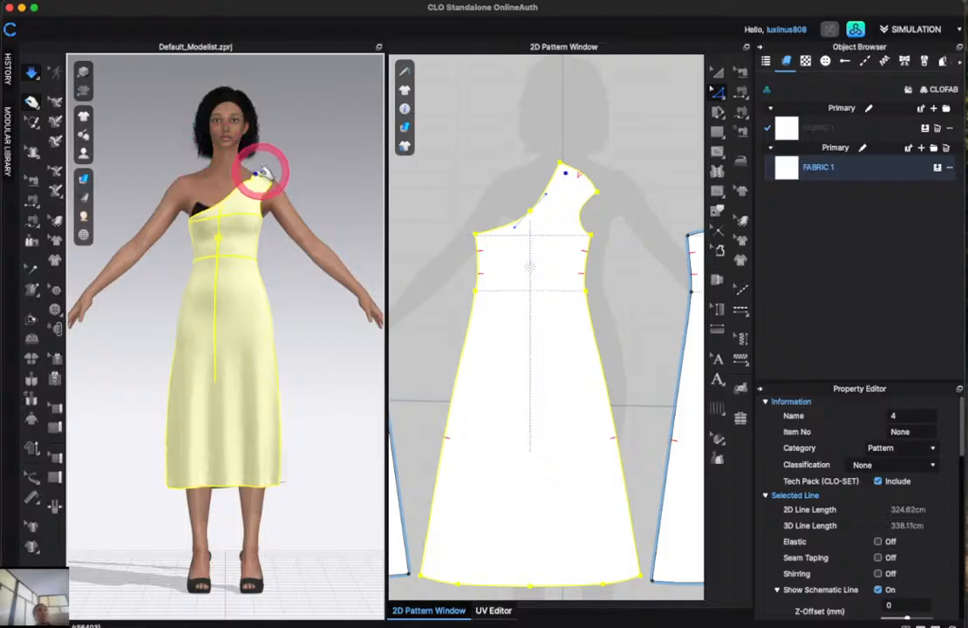
Shorten the front shoulder by moving its outer tip inward, and delete the shoulder edge's curve points to make it straight.
click(601, 187)
scroll(613, 190, up, 4)
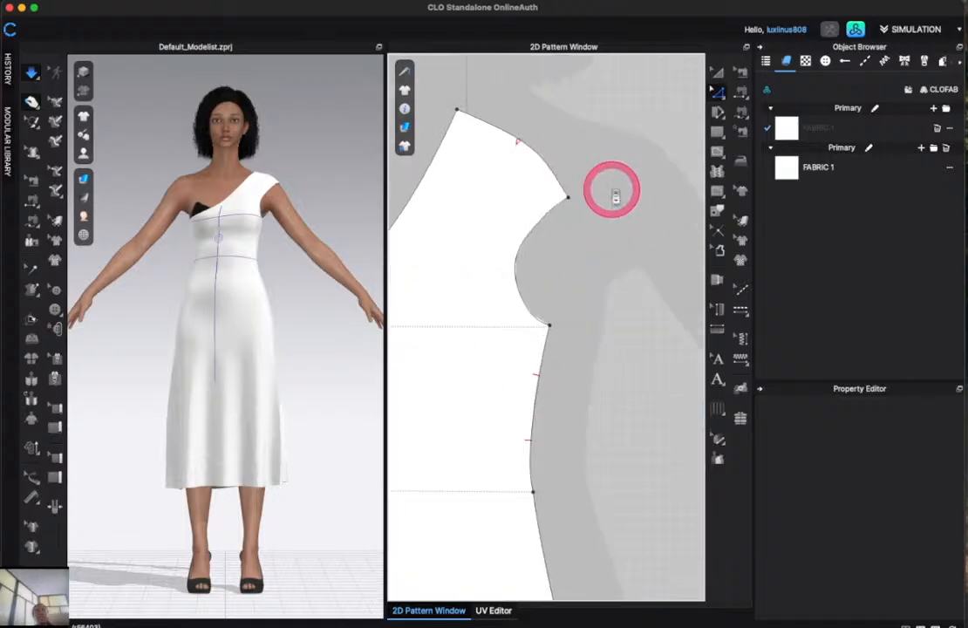
click(569, 199)
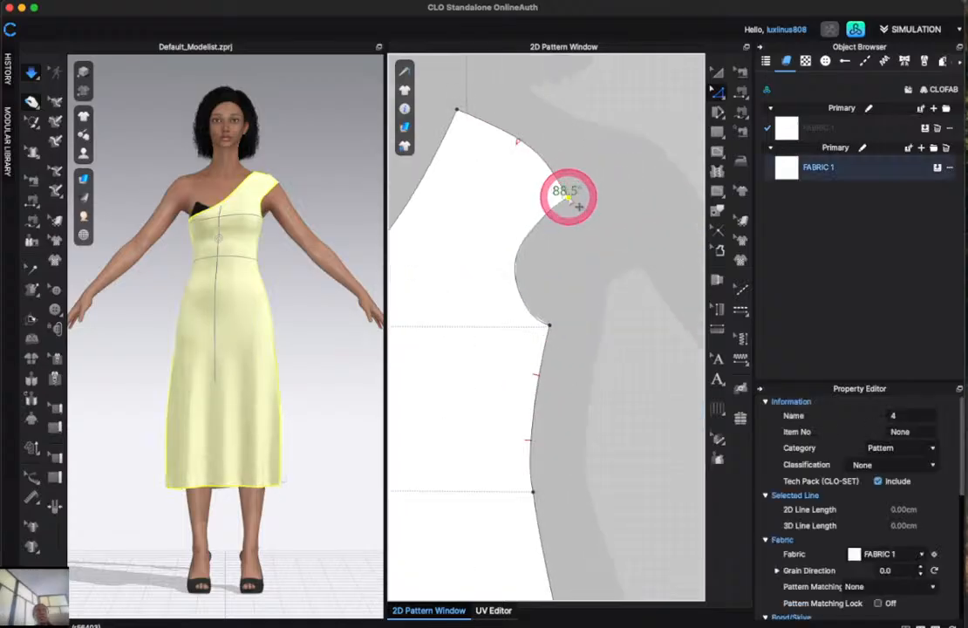
drag(567, 196, 535, 146)
drag(471, 91, 537, 142)
key(Delete)
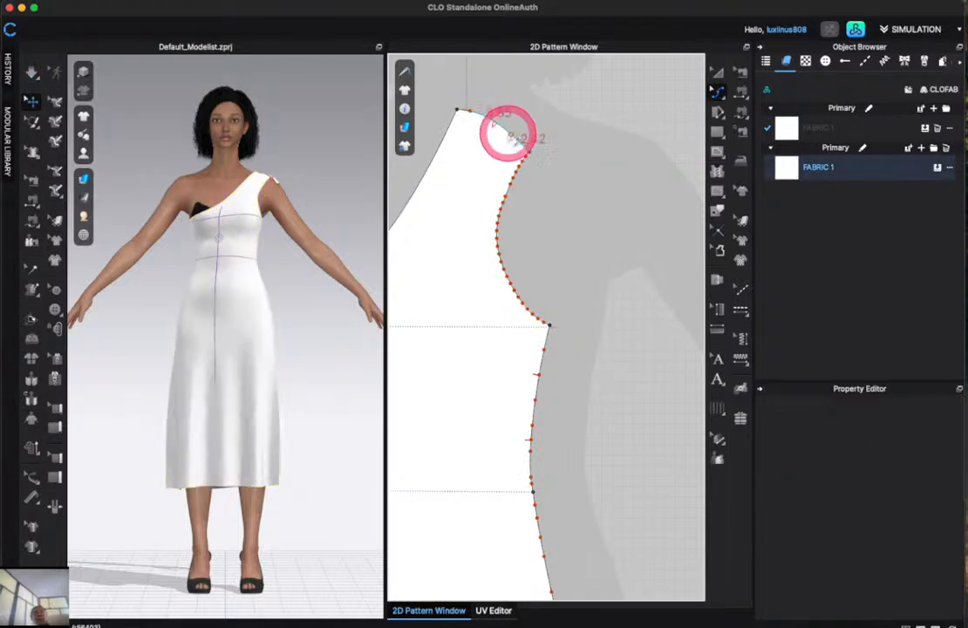
click(469, 111)
key(Delete)
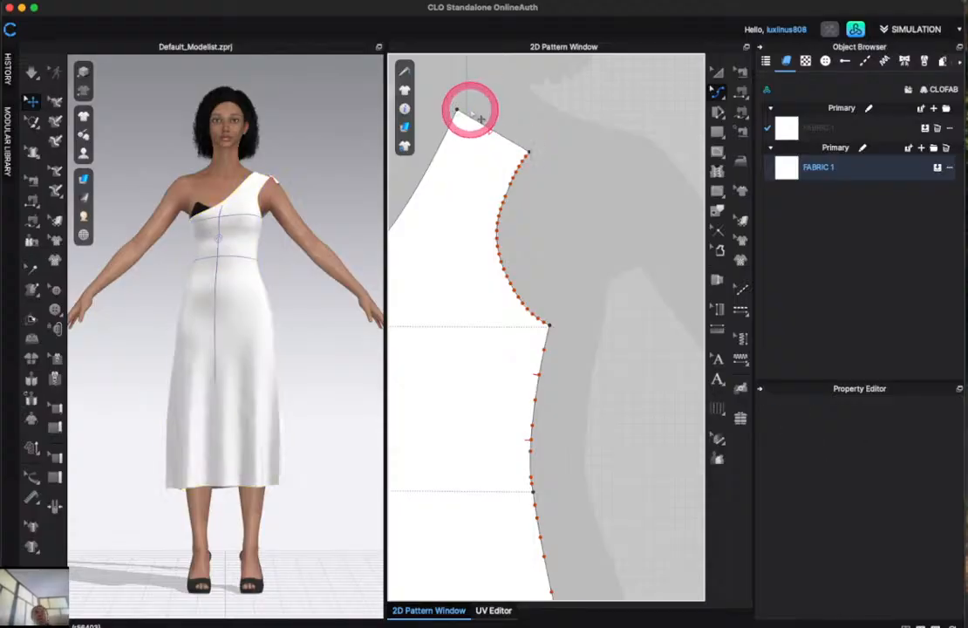
Straighten the back piece's shoulder edge by deleting all of its curve points.
scroll(505, 149, down, 5)
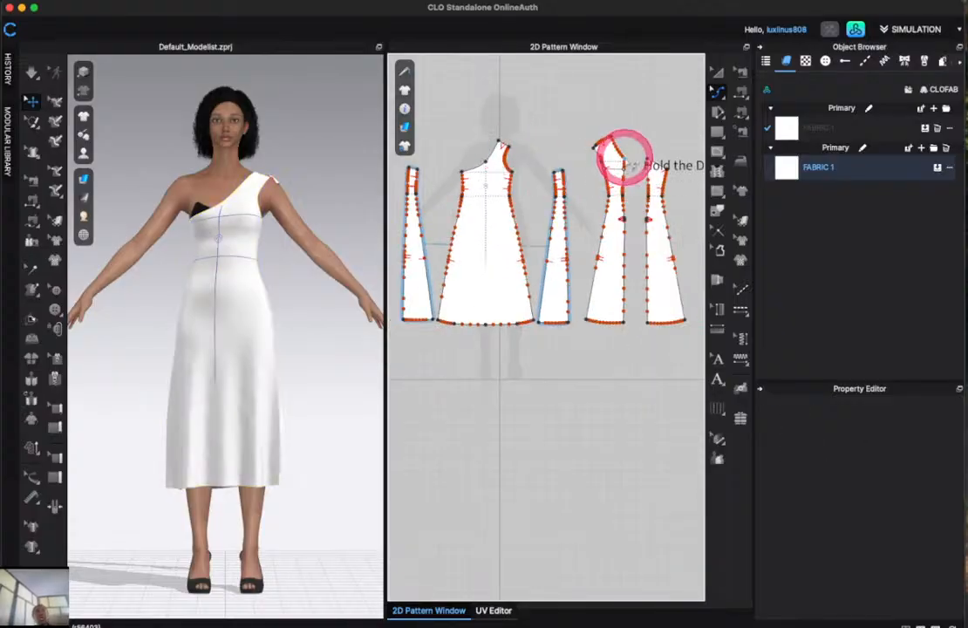
scroll(616, 148, up, 5)
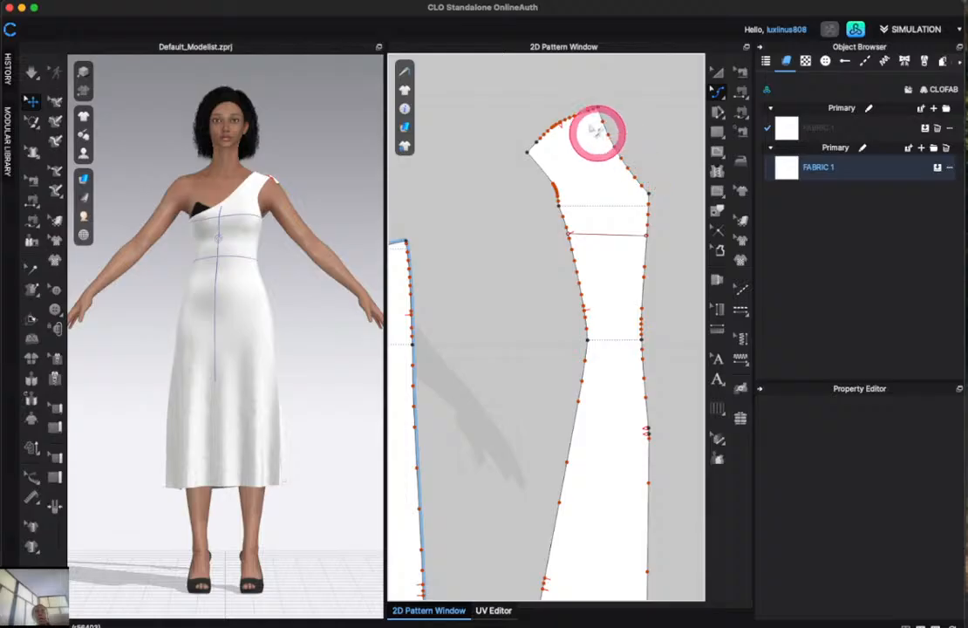
scroll(587, 101, up, 5)
scroll(584, 98, down, 3)
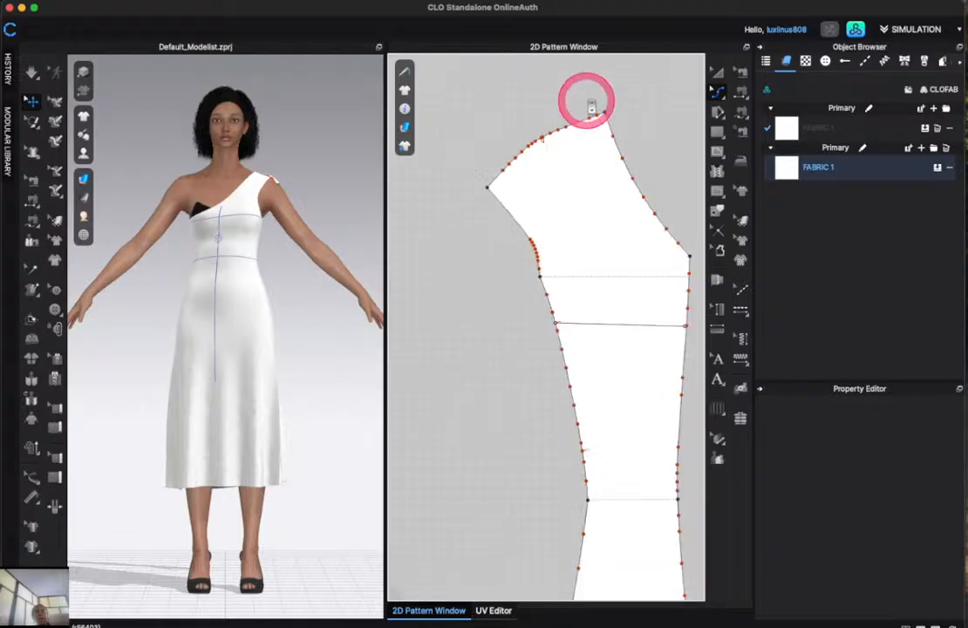
drag(520, 182, 487, 187)
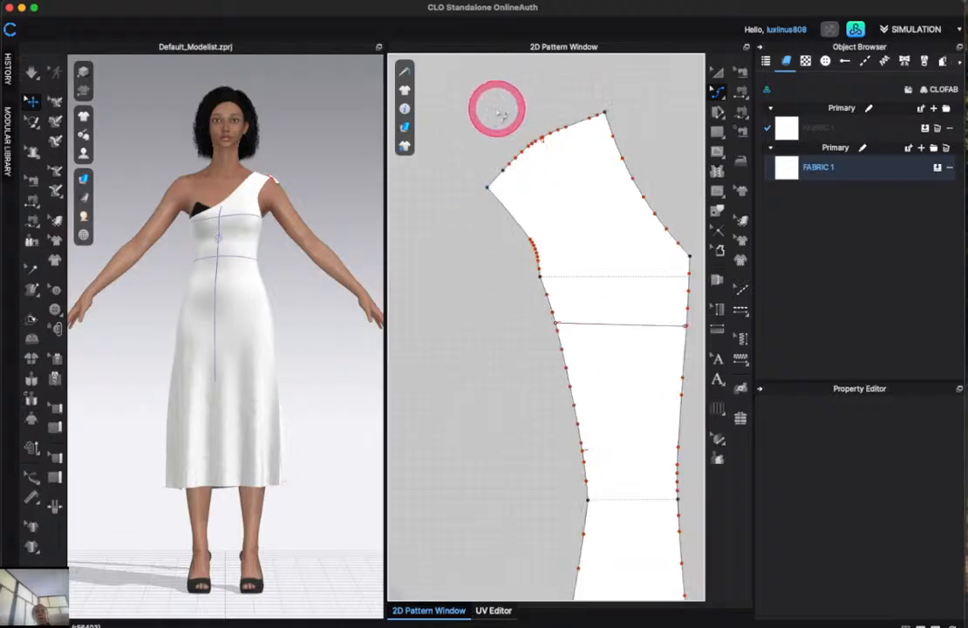
drag(468, 111, 598, 172)
key(Delete)
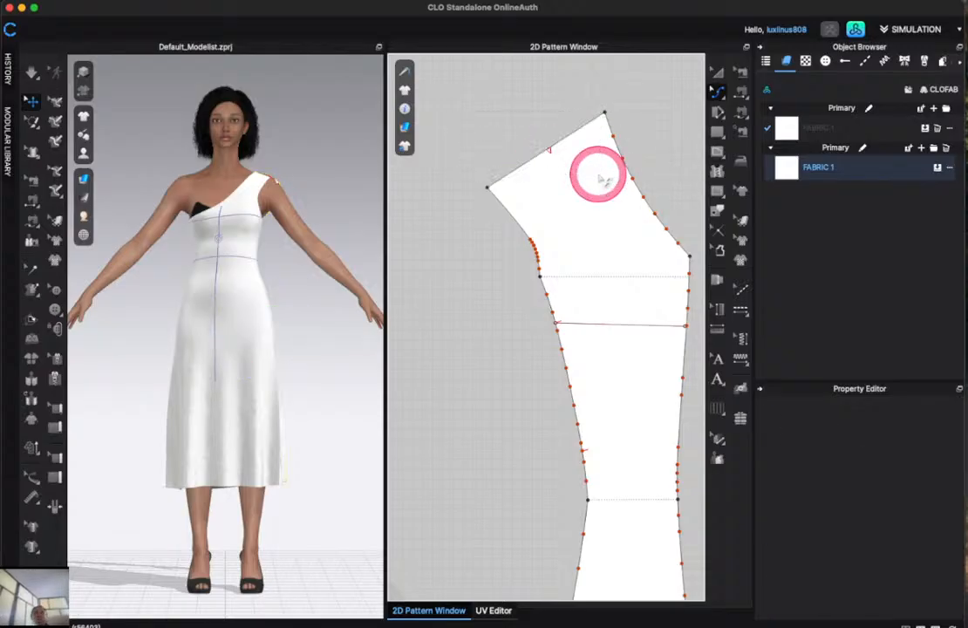
Shorten the back shoulder by moving its outer tip inward along the seam line, and check the edge's length.
click(488, 190)
drag(487, 189, 518, 168)
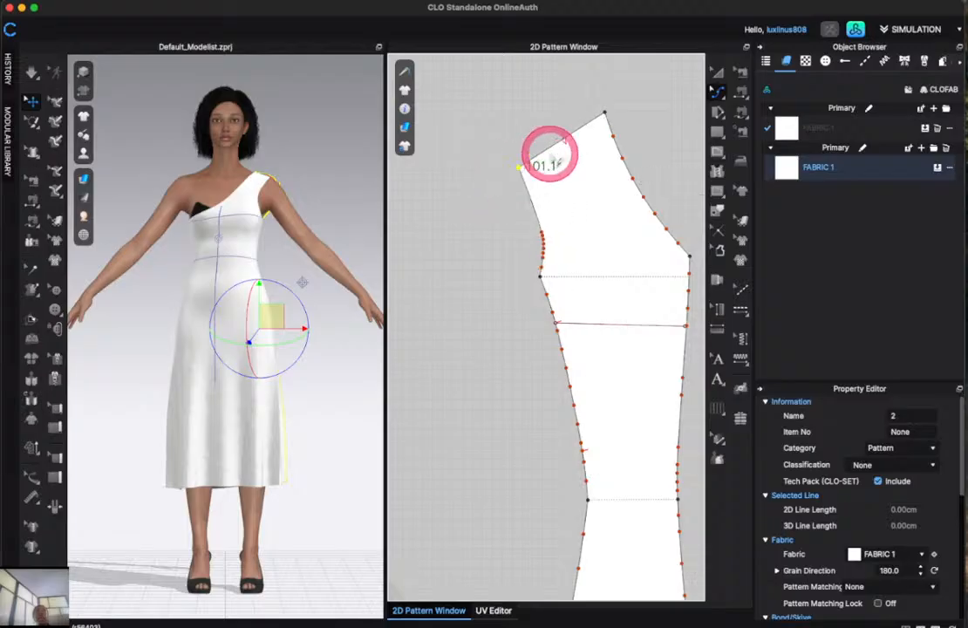
scroll(548, 153, down, 10)
scroll(425, 160, up, 8)
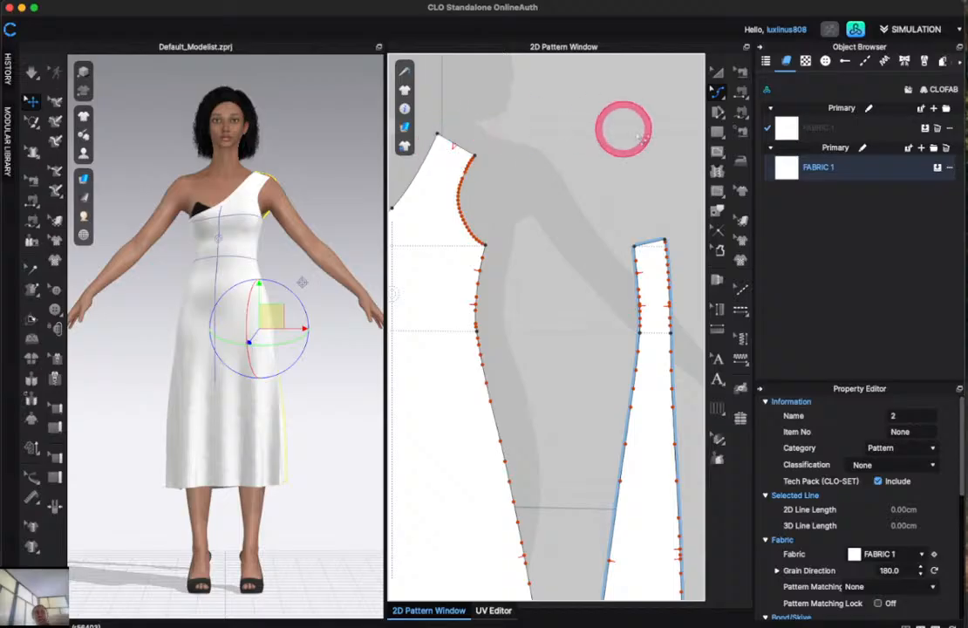
drag(451, 139, 520, 126)
scroll(519, 128, down, 8)
scroll(523, 126, down, 2)
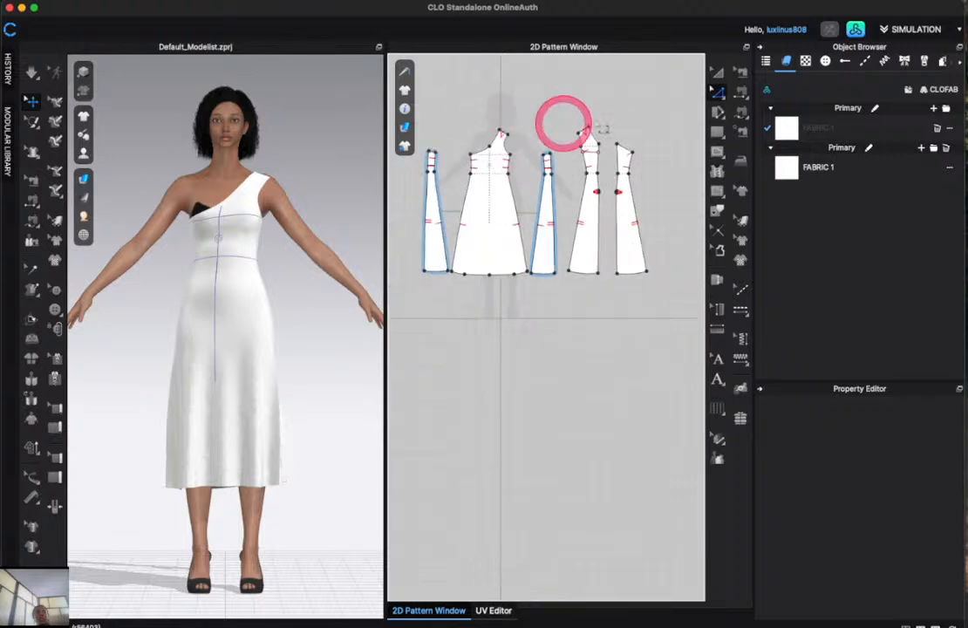
scroll(584, 123, up, 10)
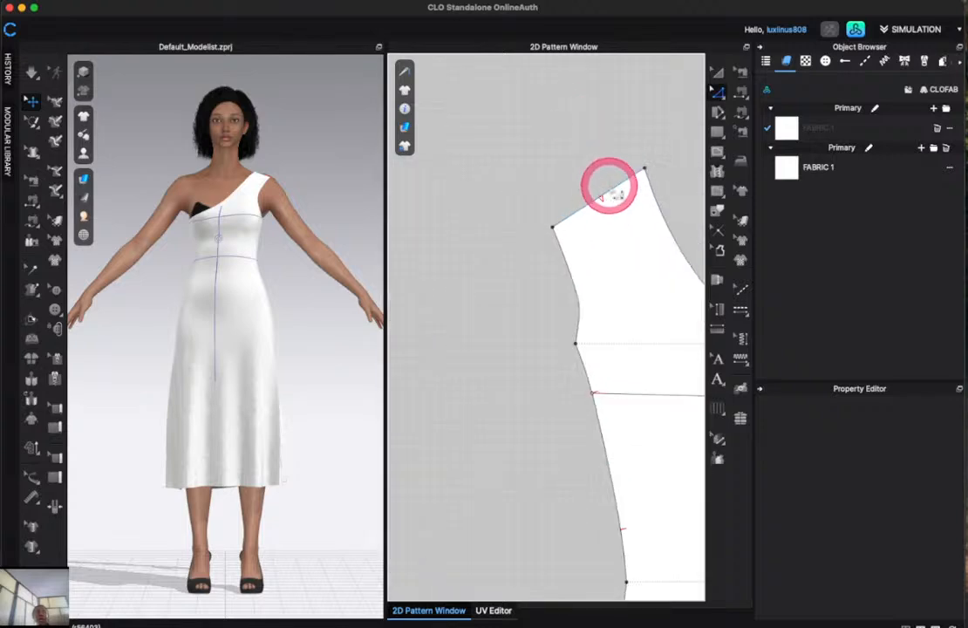
click(621, 197)
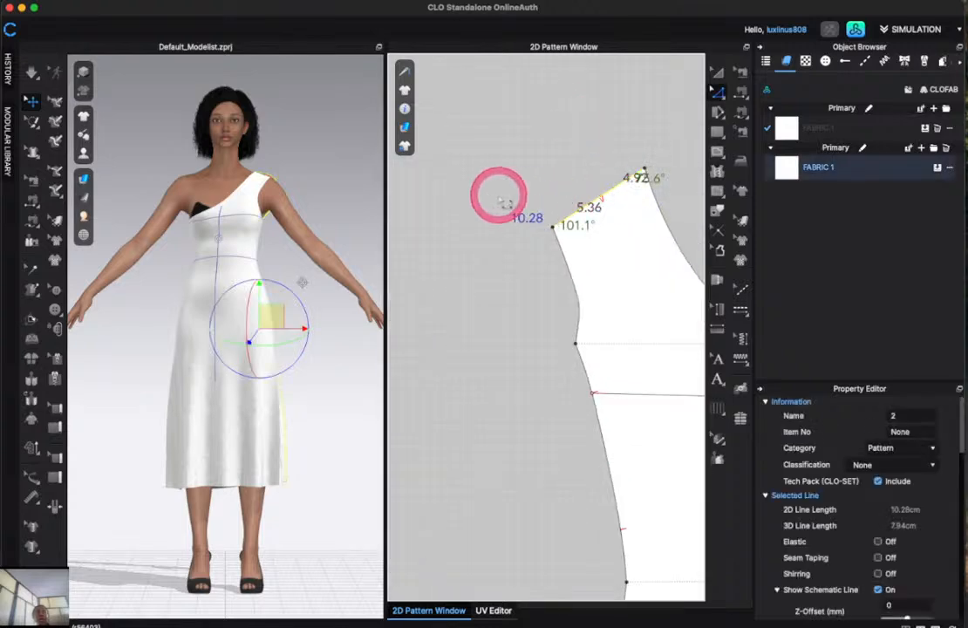
click(525, 237)
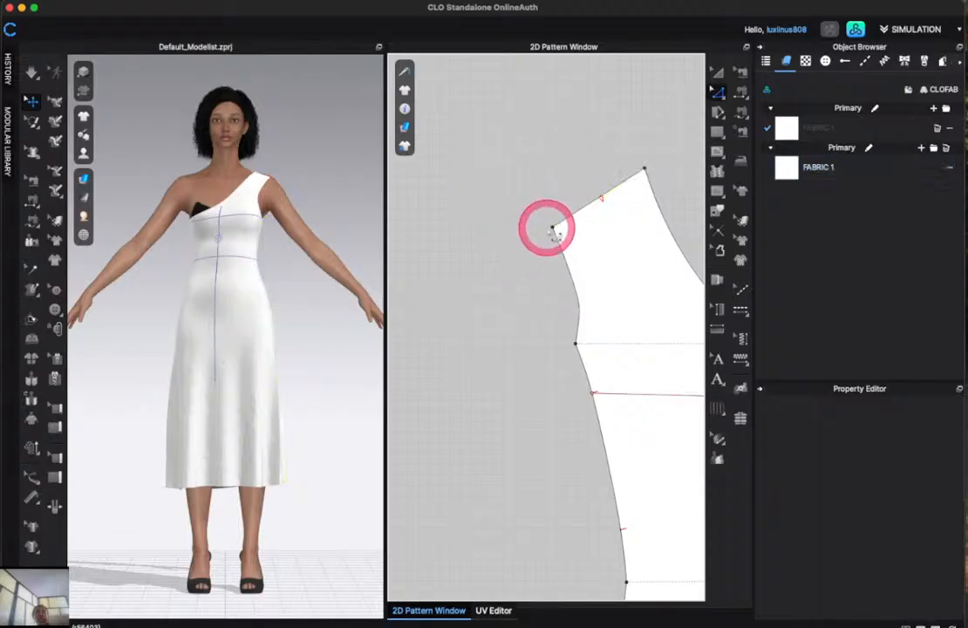
Try extending the back shoulder by moving its outer tip outward and down, and inspect the shoulder on the avatar from the side.
click(557, 229)
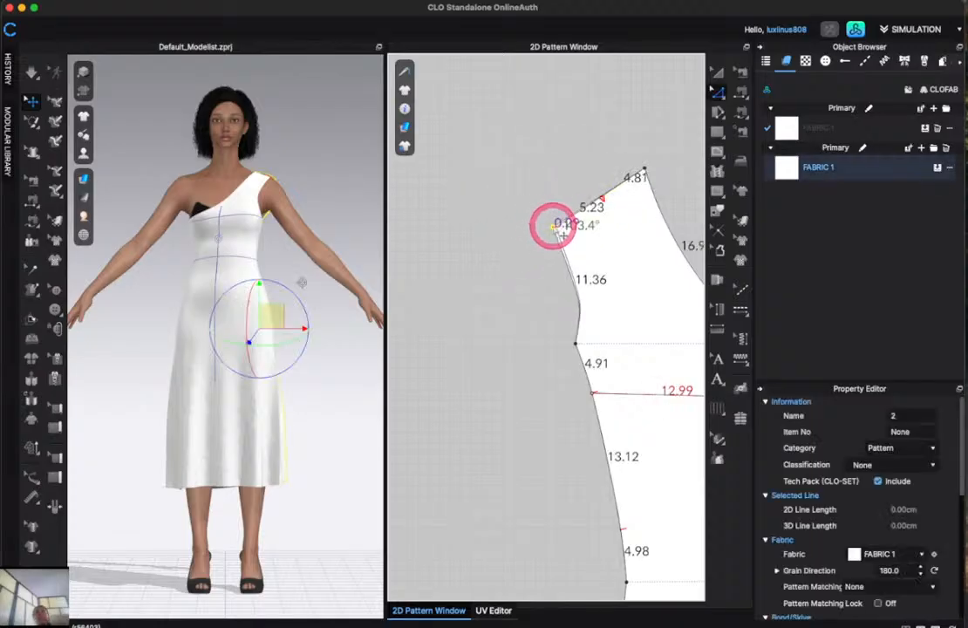
drag(563, 232, 500, 252)
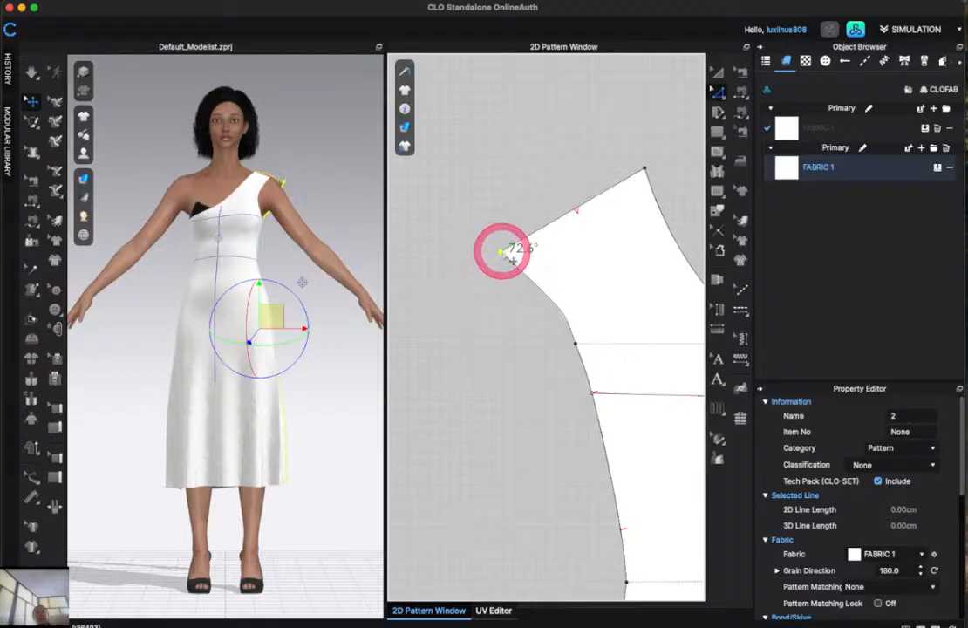
click(331, 166)
right_drag(330, 166, 269, 233)
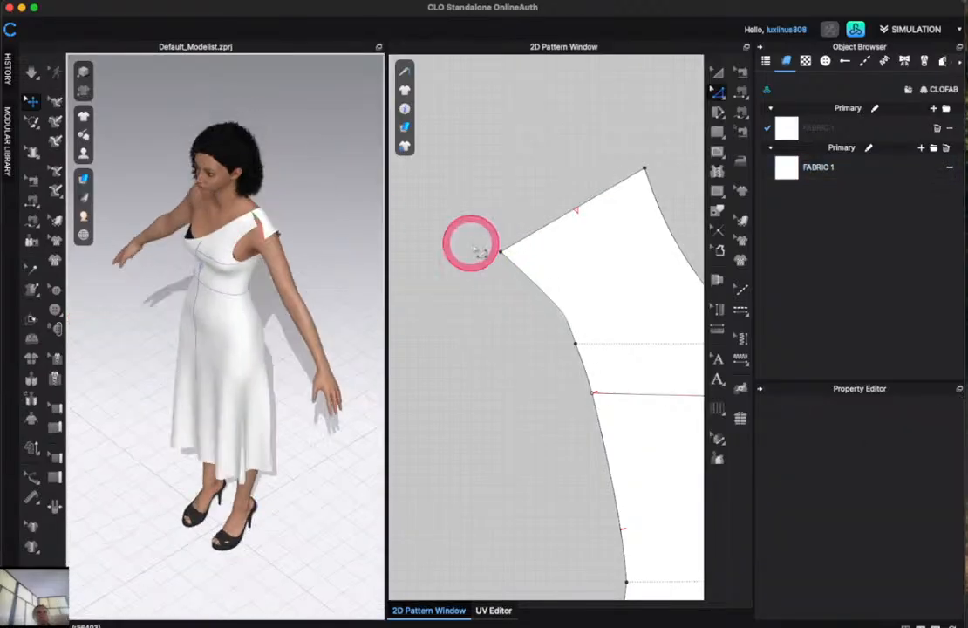
Measure the front and back shoulder edges to compare their lengths.
scroll(478, 253, down, 10)
scroll(476, 248, down, 3)
scroll(432, 249, up, 12)
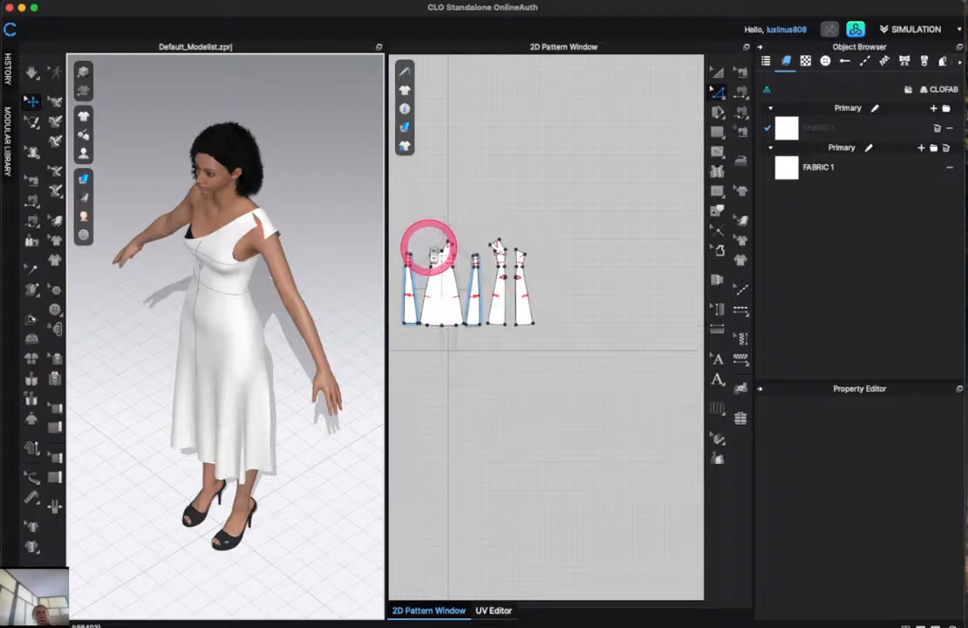
click(565, 212)
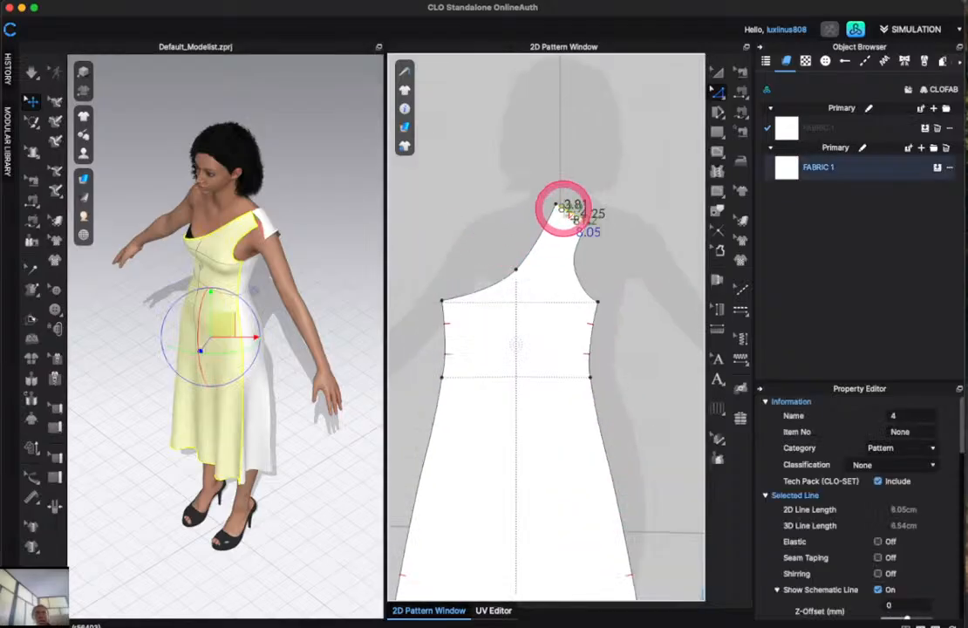
click(471, 156)
scroll(471, 159, down, 10)
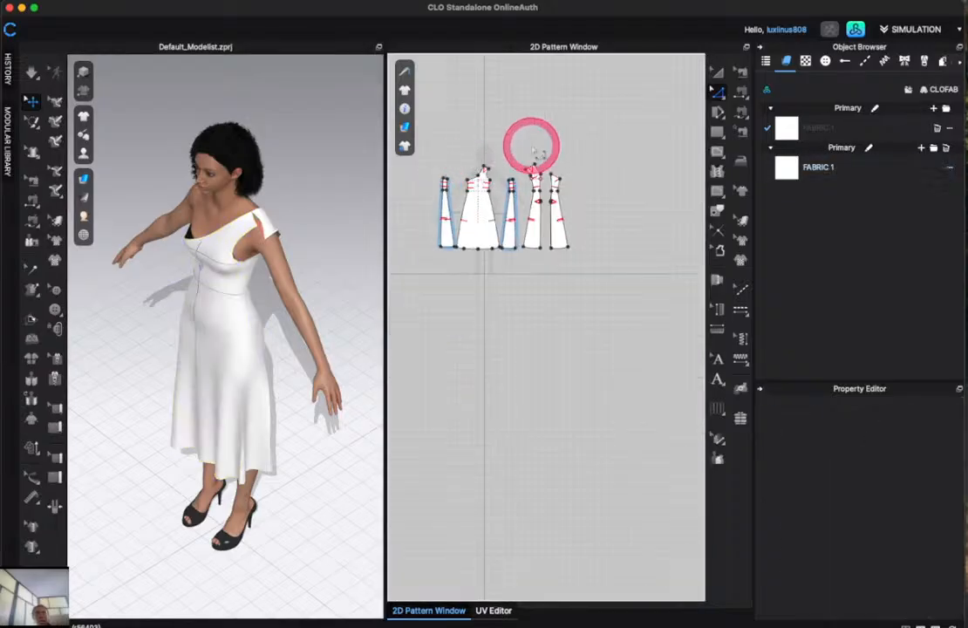
scroll(532, 148, up, 10)
click(549, 225)
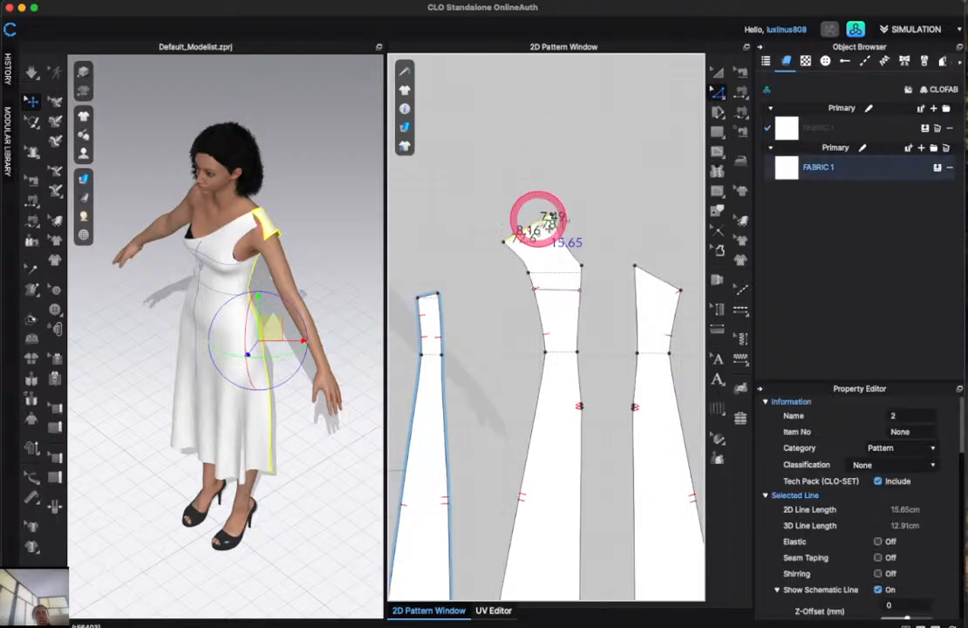
click(463, 159)
Shorten the back shoulder to suit the front one by moving its outer tip inward in two adjustments.
scroll(519, 195, up, 5)
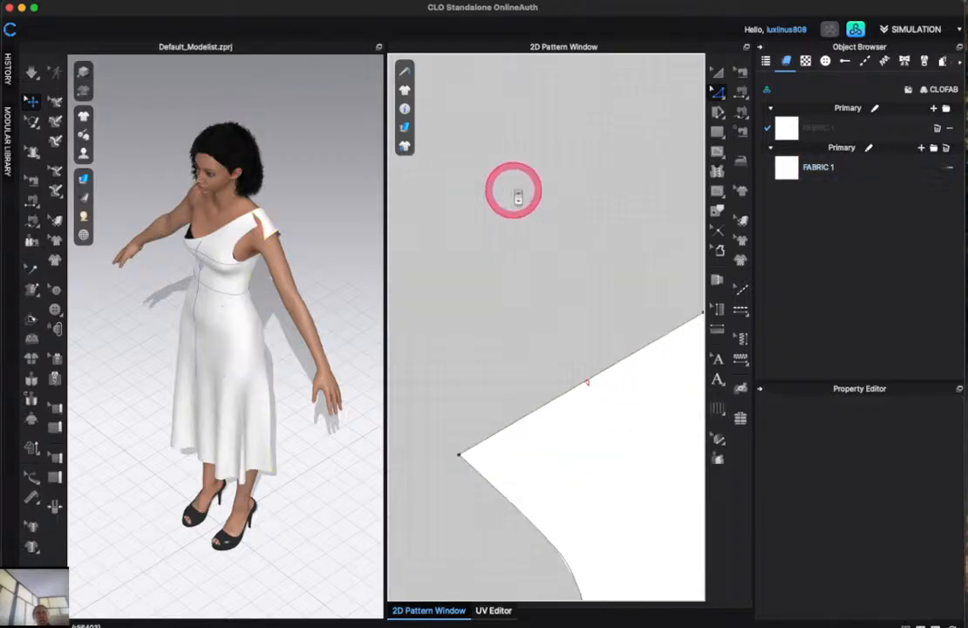
scroll(516, 190, down, 2)
drag(486, 334, 535, 303)
click(565, 284)
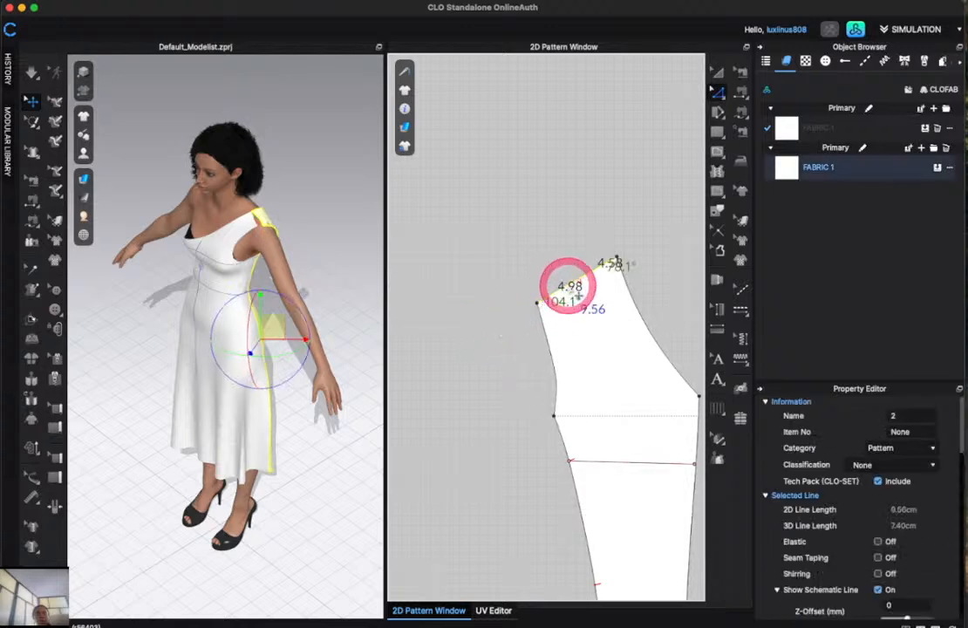
click(492, 231)
click(537, 302)
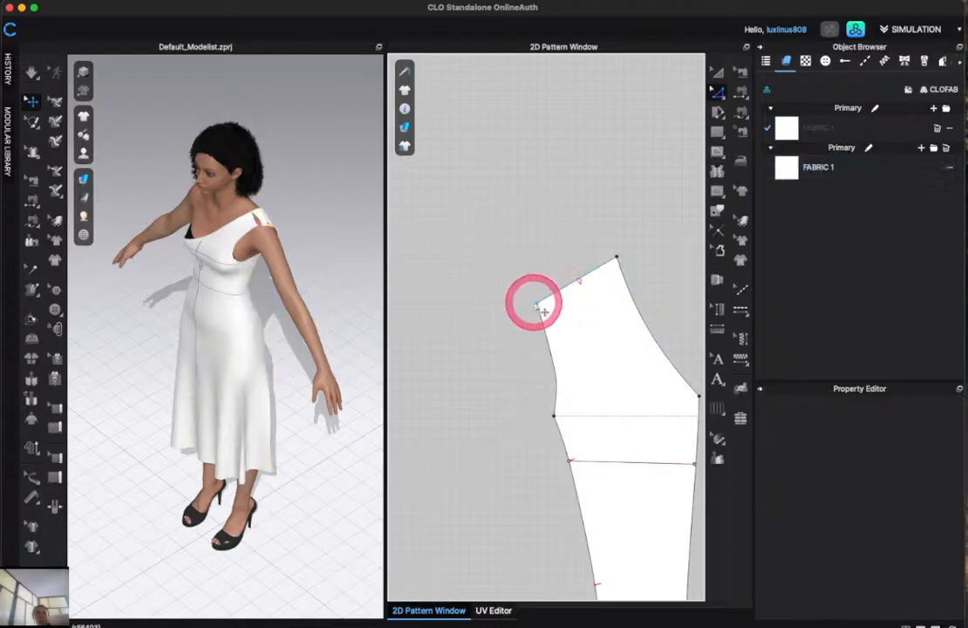
drag(537, 304, 548, 299)
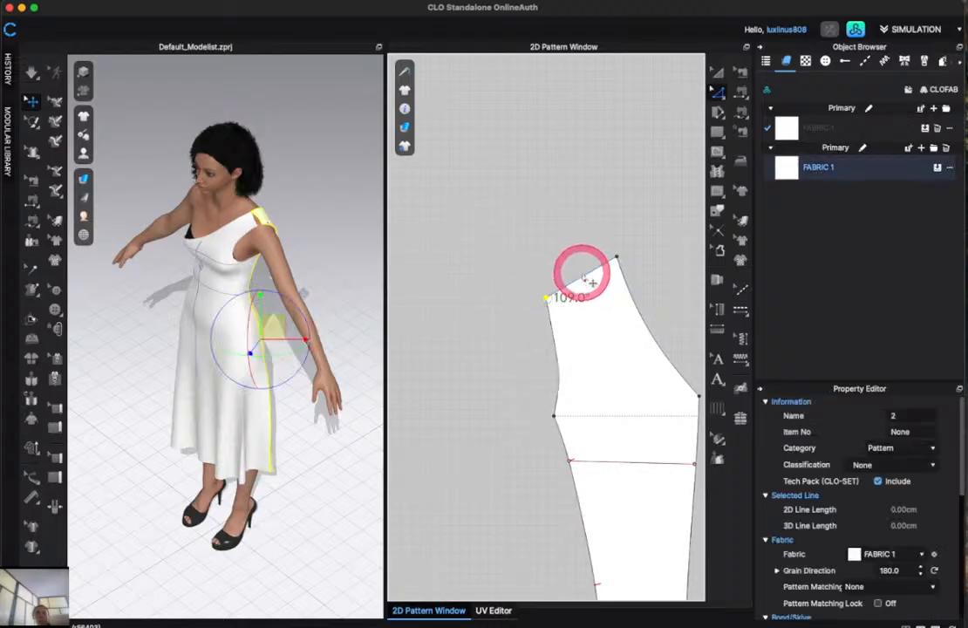
click(617, 262)
click(460, 277)
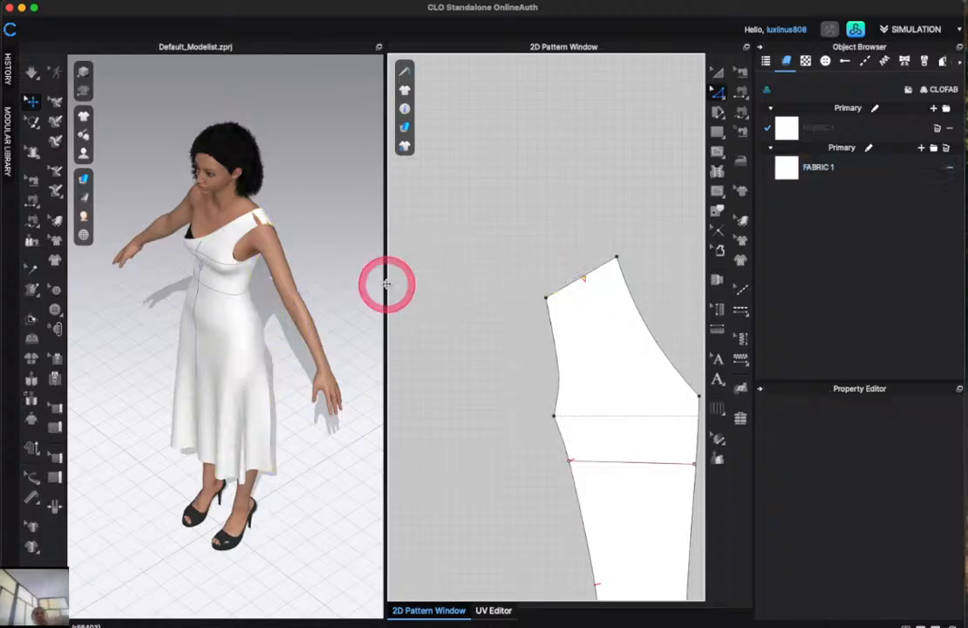
Simulate the shortened shoulder, pull the strap into place, and tug the open-side neckline upward from the front view.
key(space)
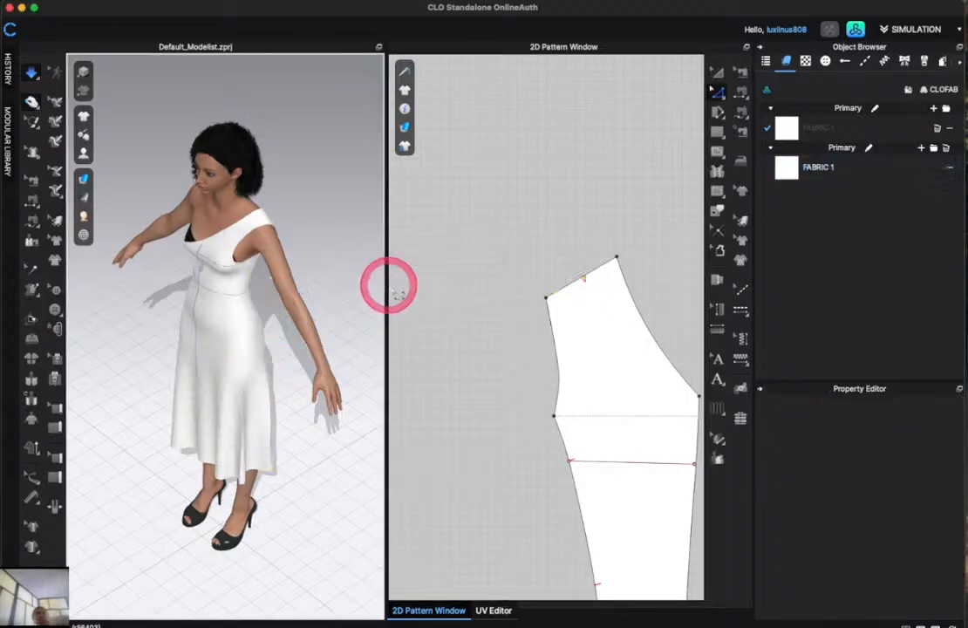
click(261, 218)
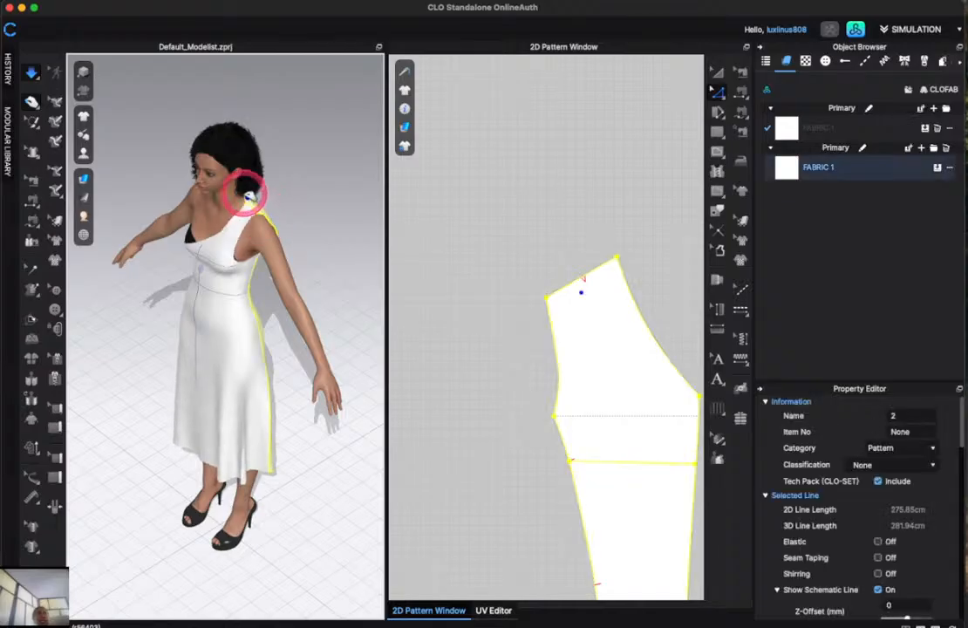
drag(248, 194, 299, 232)
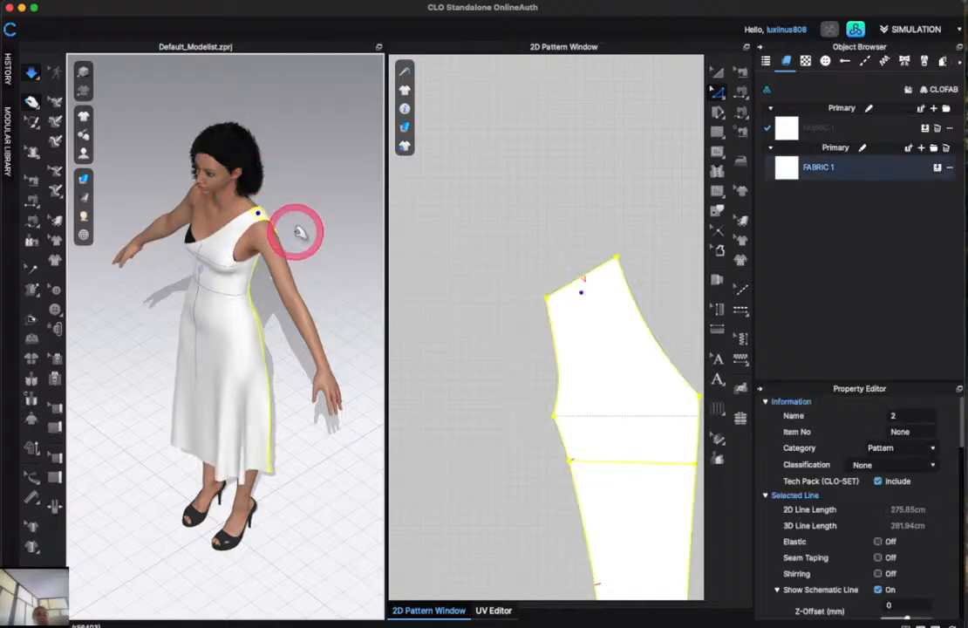
key(2)
click(202, 225)
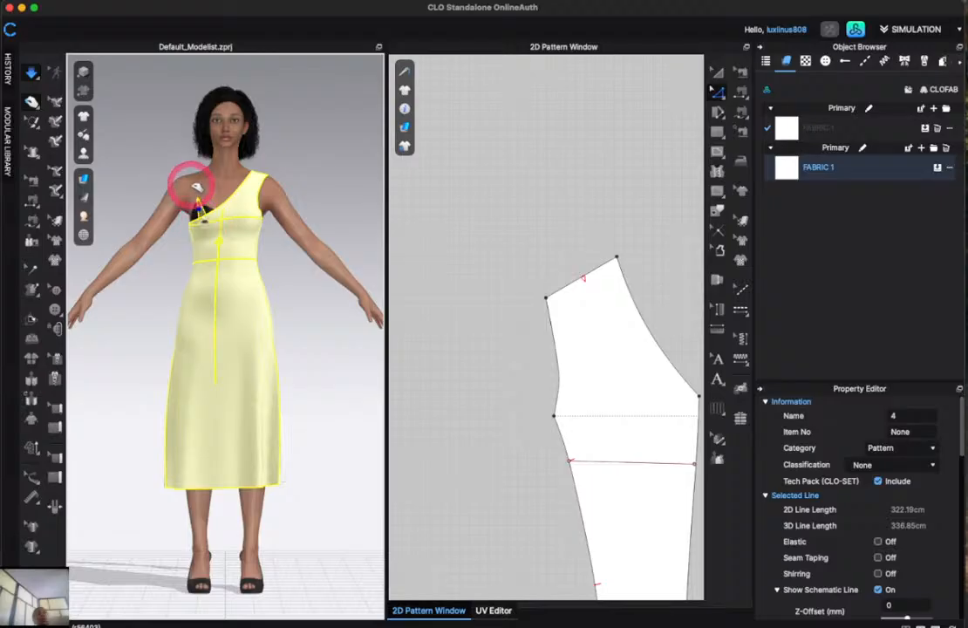
Raise the front piece's open-side underarm corner to give the bust more coverage.
scroll(526, 377, down, 2)
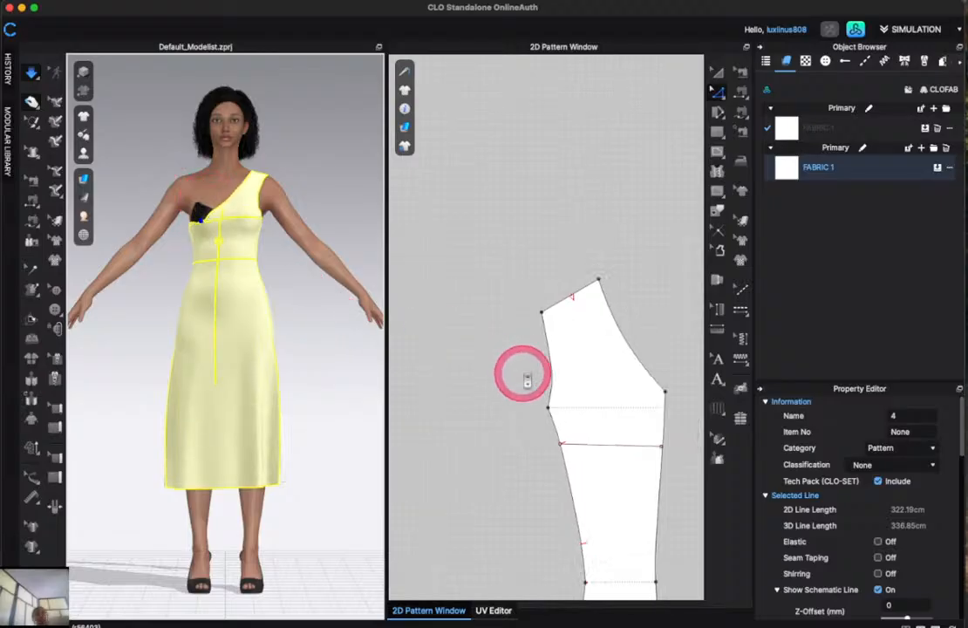
scroll(526, 375, down, 4)
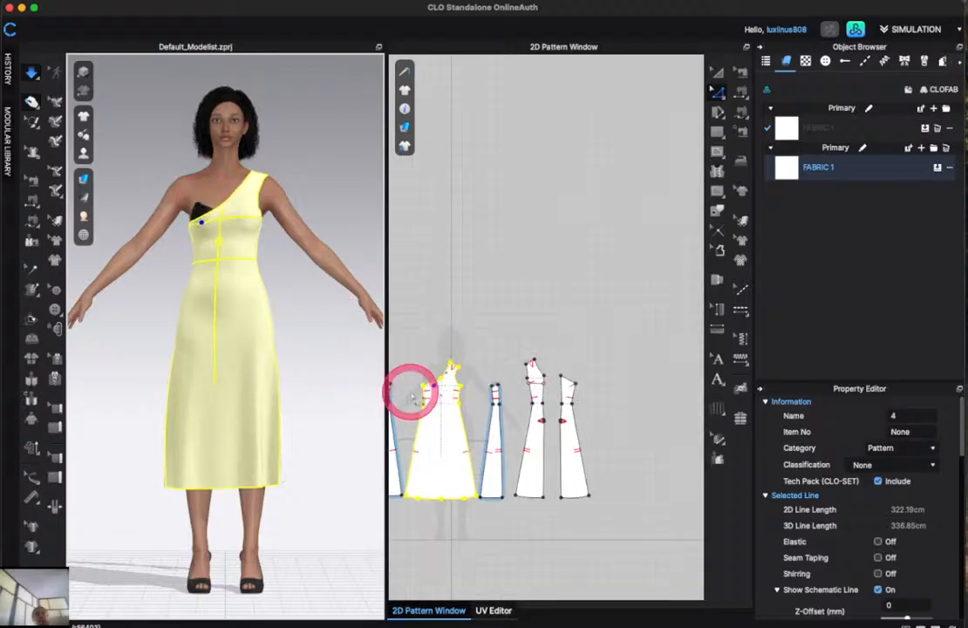
scroll(410, 395, up, 6)
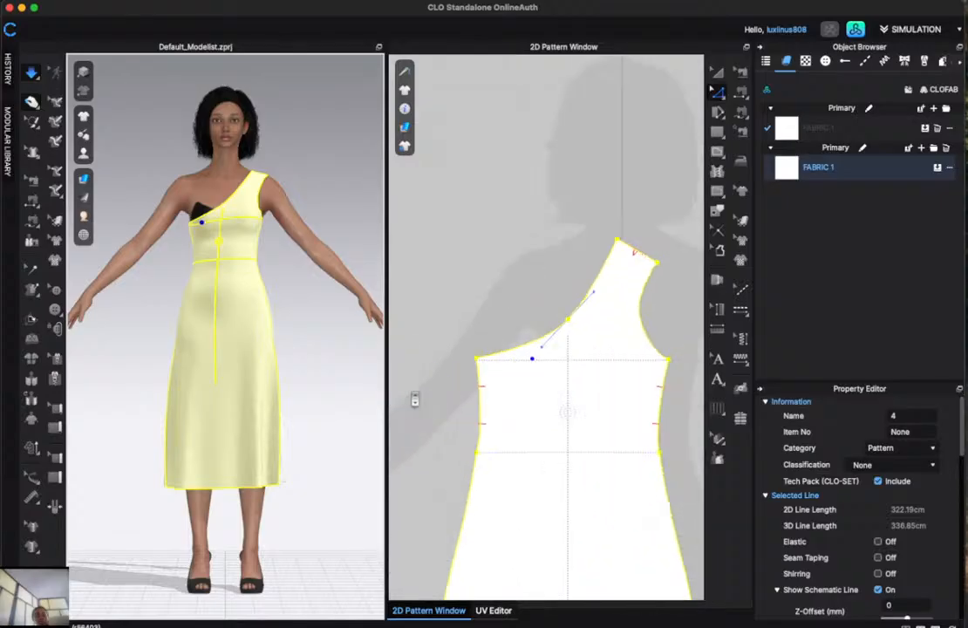
click(445, 391)
click(452, 376)
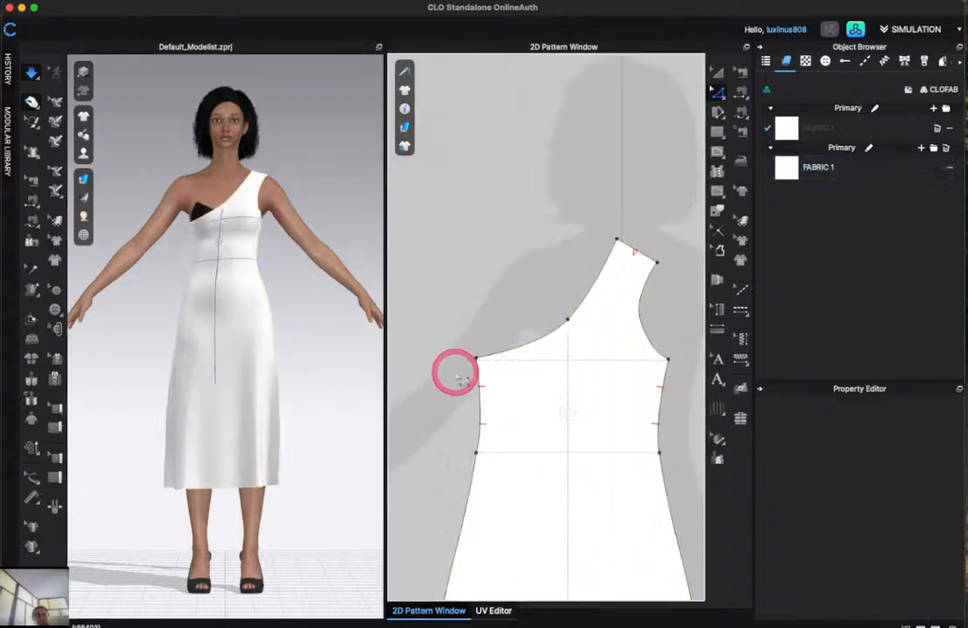
click(480, 358)
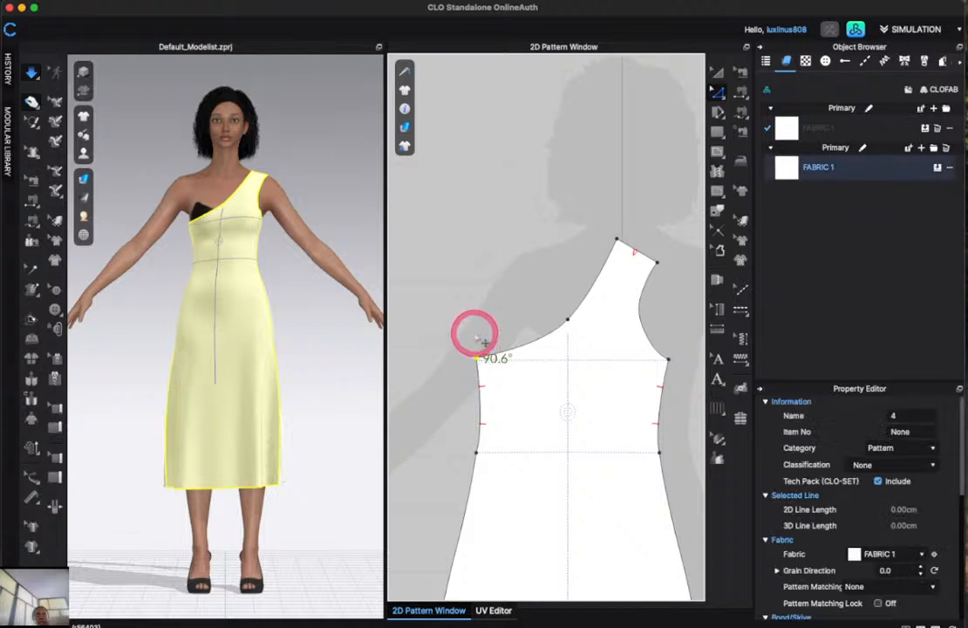
click(479, 334)
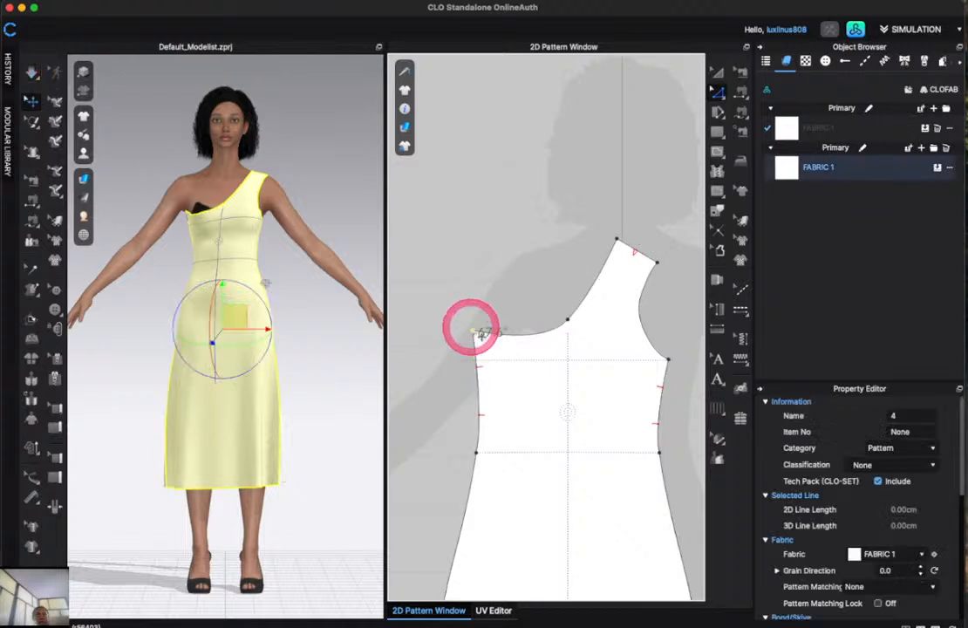
Simulate the raised front corner and pull the open-side neckline up over the bust.
key(space)
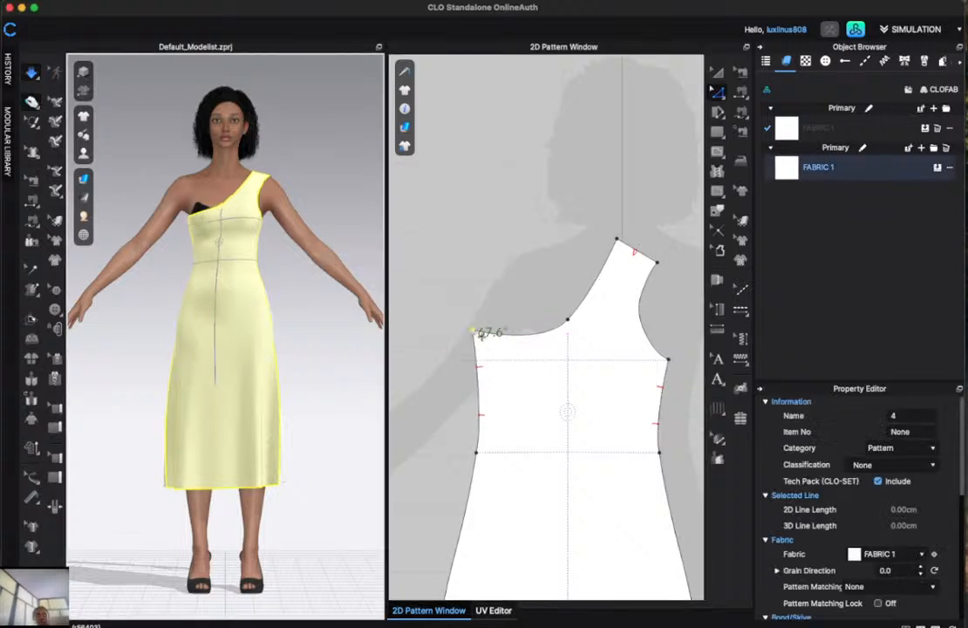
click(194, 203)
drag(225, 160, 228, 158)
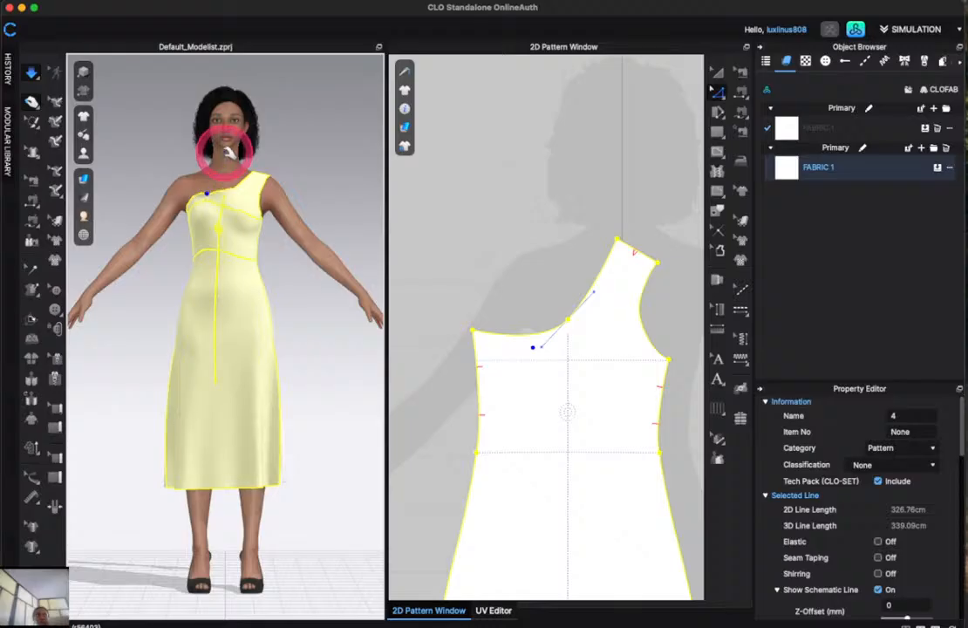
Raise the middle point of the front neckline up and toward the open side to add bust coverage.
click(203, 212)
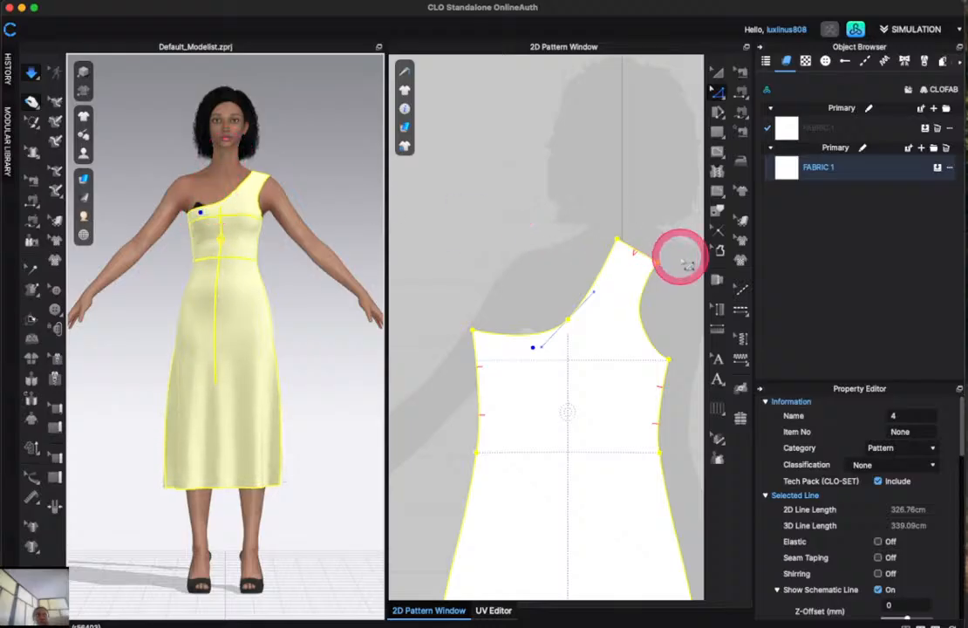
click(519, 220)
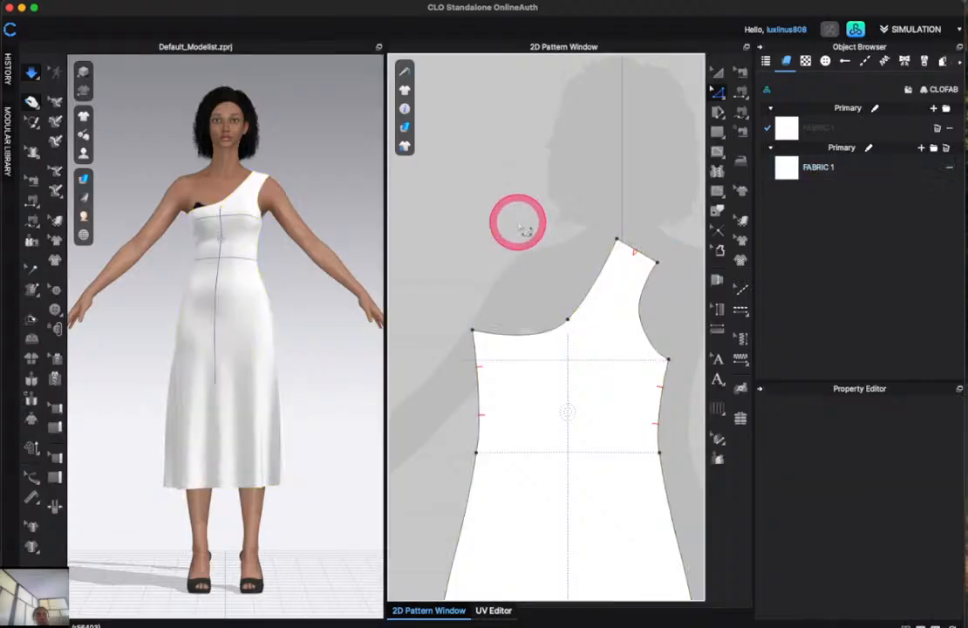
click(570, 324)
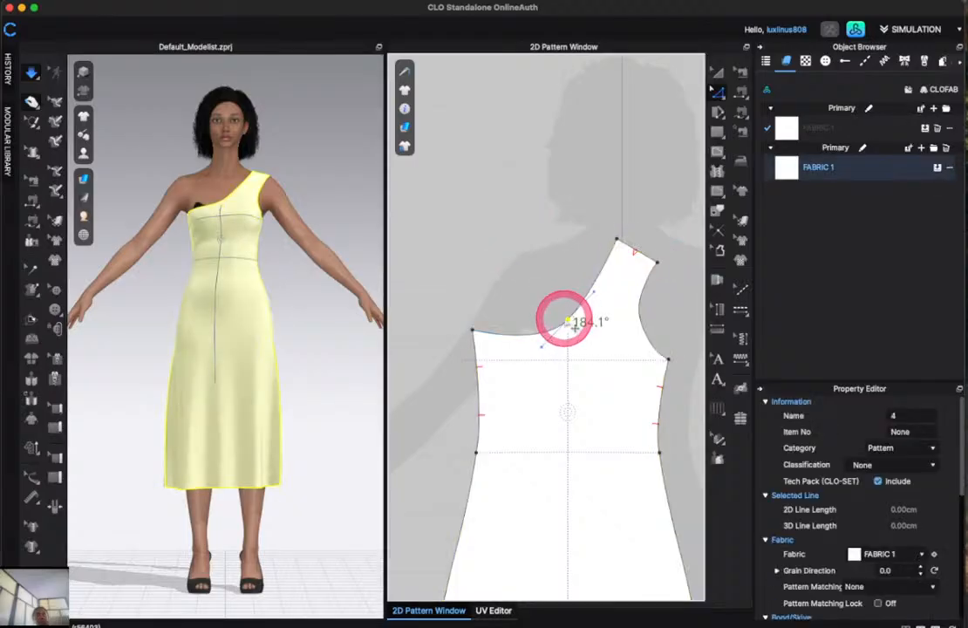
drag(566, 322, 558, 305)
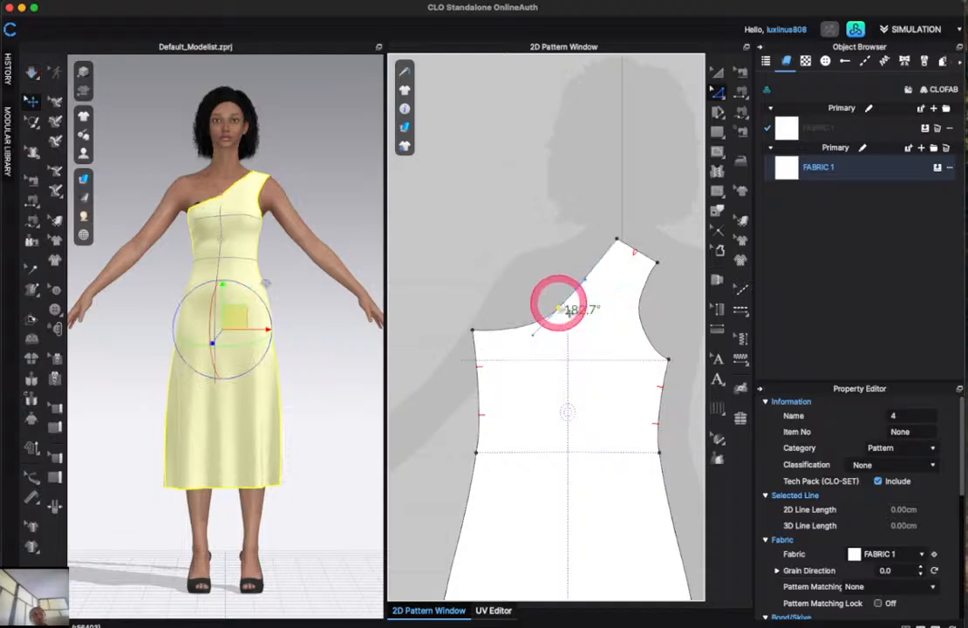
Simulate the reshaped front neckline and tug its open-side edge up over the bust.
key(space)
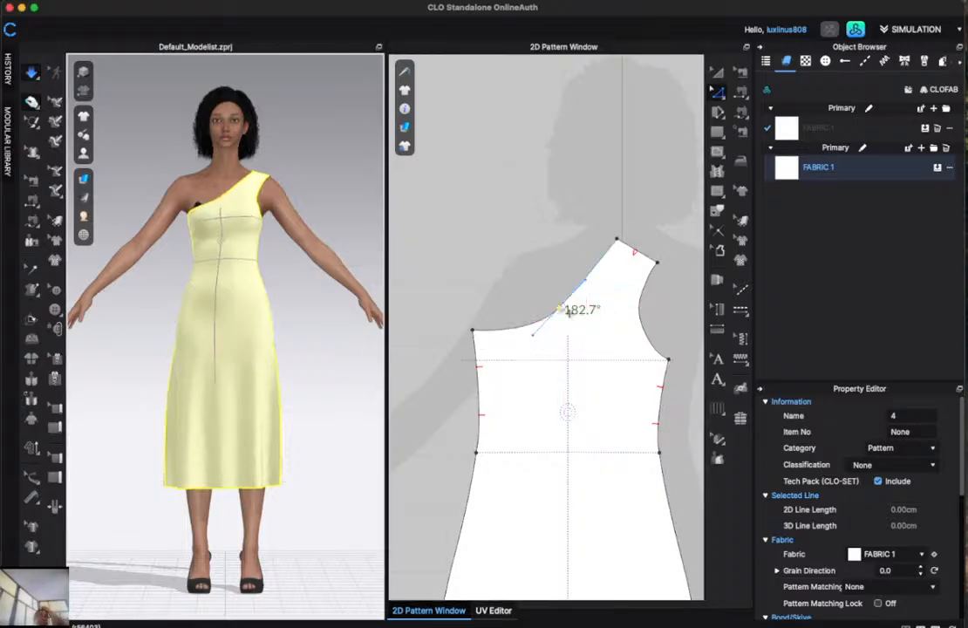
click(184, 173)
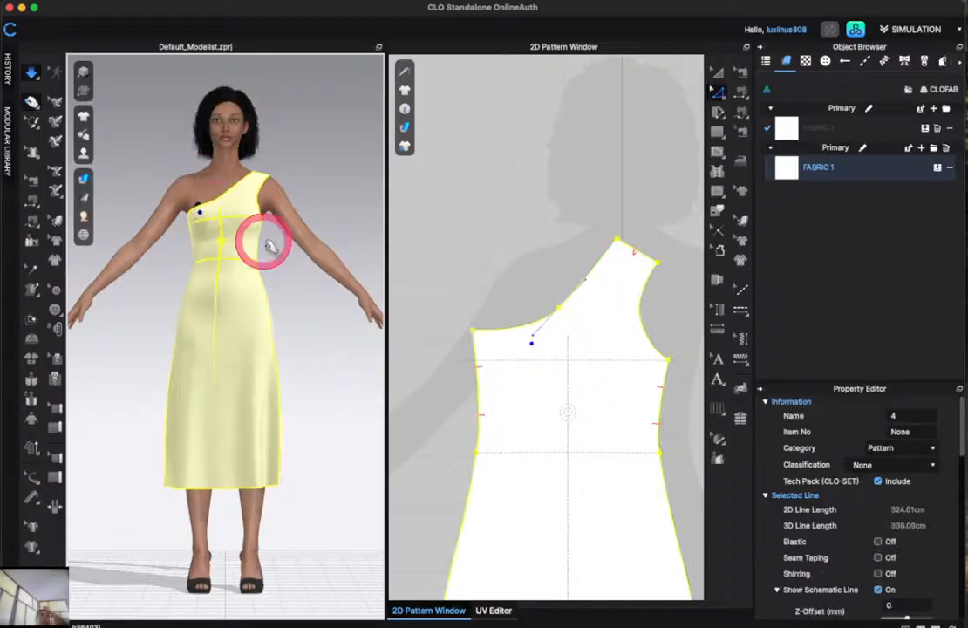
click(304, 300)
Examine the dress from behind and inspect the armhole and underarm shape of the strap-side back panel in the 2D pattern.
right_drag(303, 299, 45, 289)
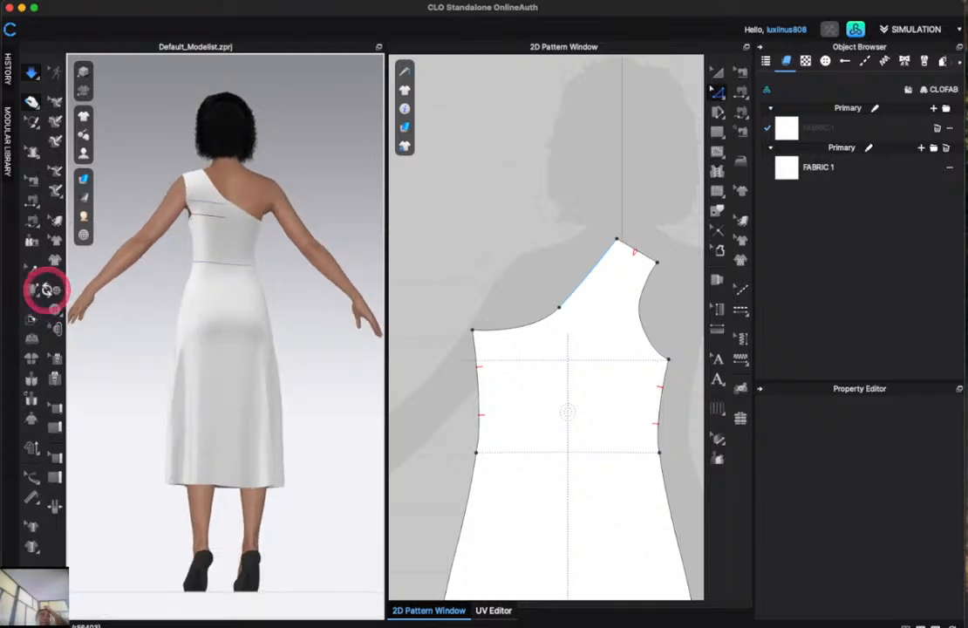
click(198, 211)
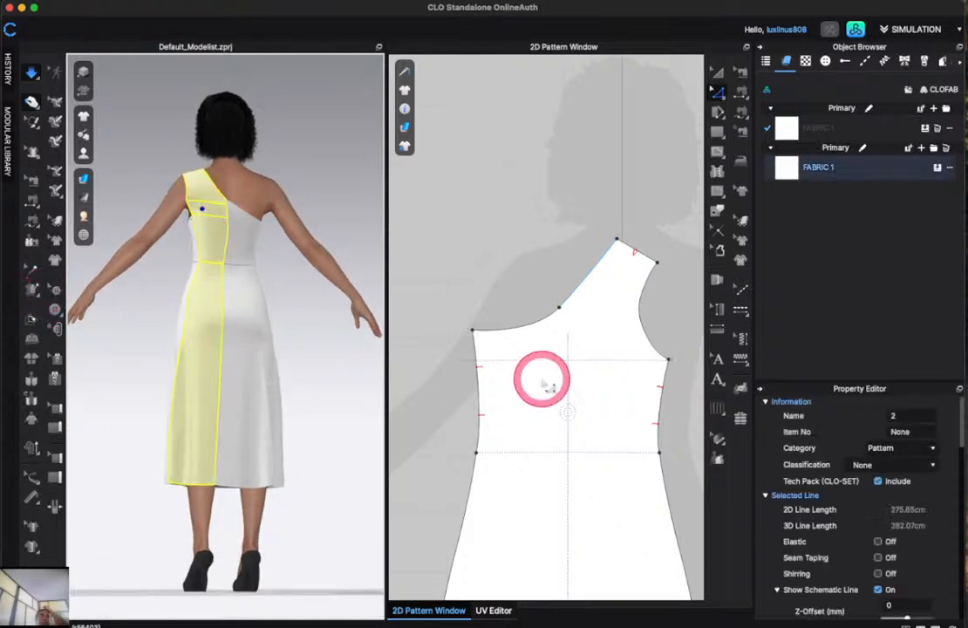
scroll(541, 383, down, 10)
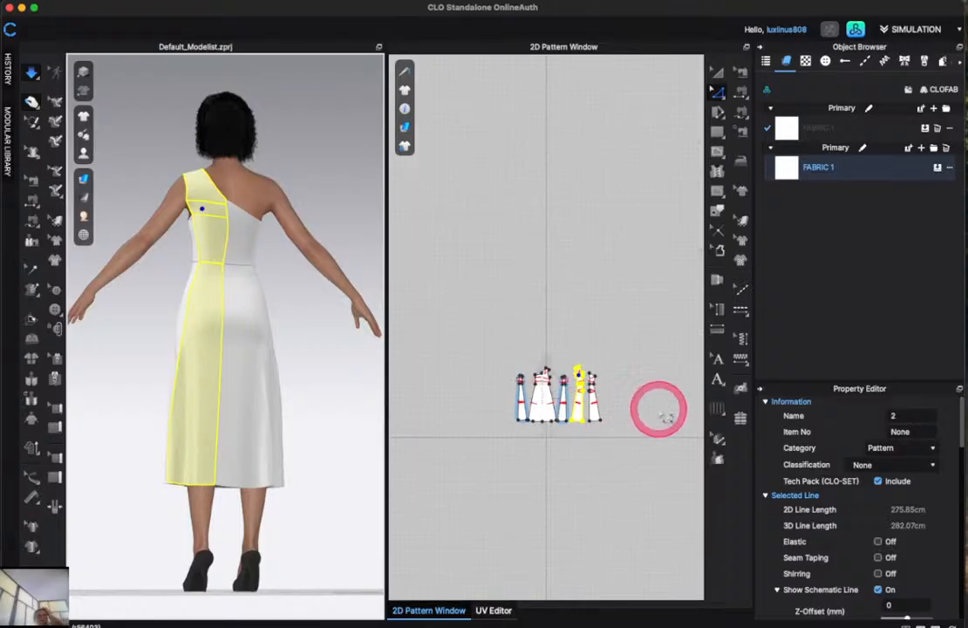
scroll(585, 403, up, 5)
scroll(588, 403, up, 5)
scroll(588, 403, down, 3)
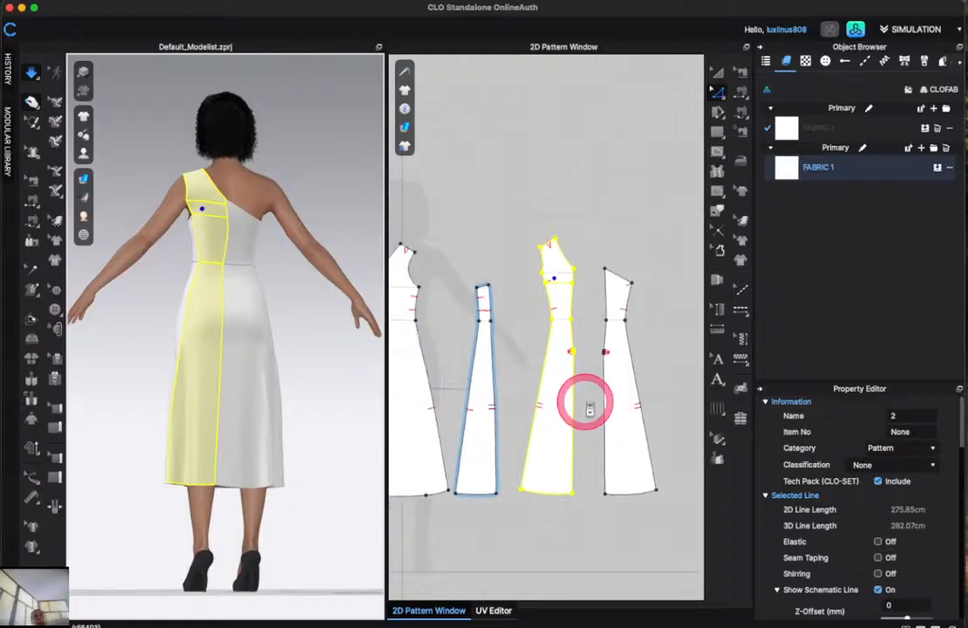
scroll(569, 254, up, 3)
scroll(568, 254, up, 3)
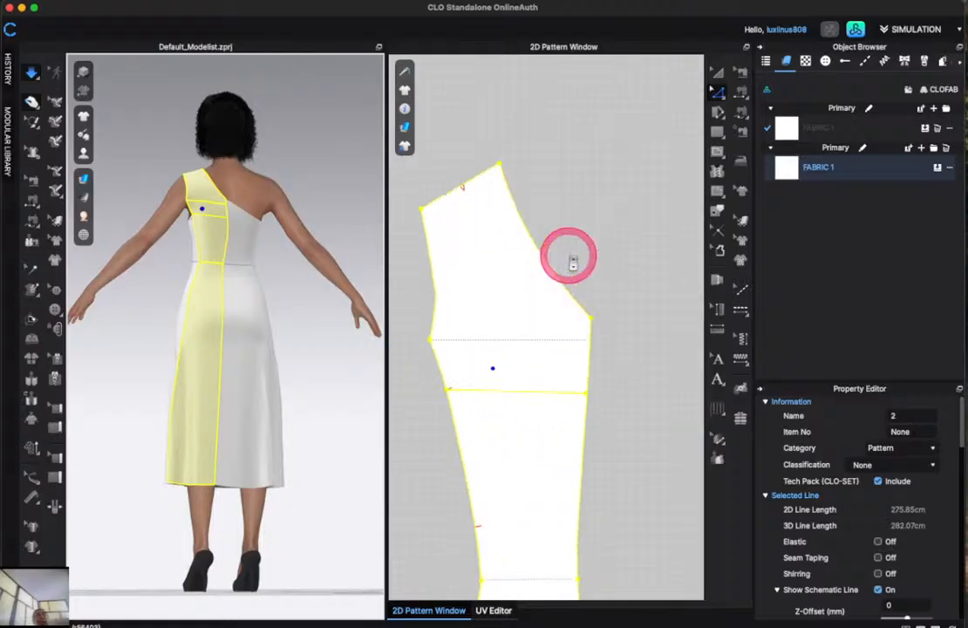
scroll(568, 255, down, 1)
scroll(573, 263, down, 1)
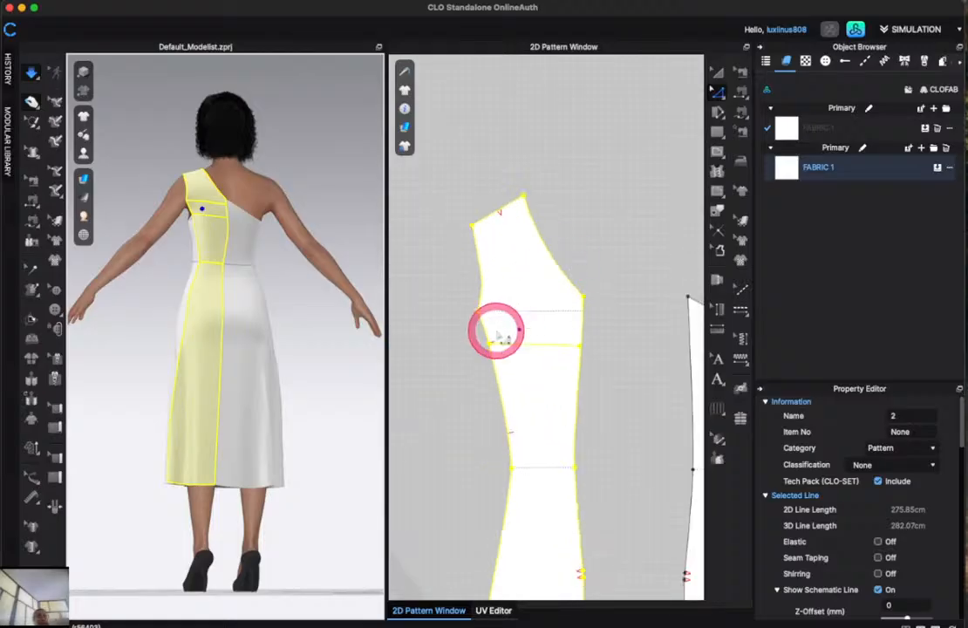
scroll(467, 283, up, 4)
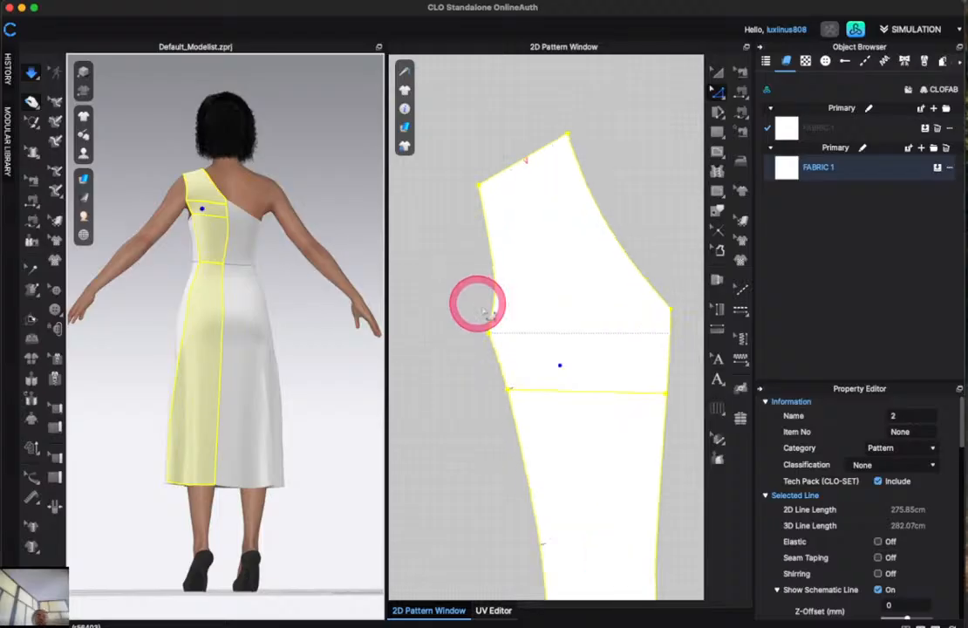
click(467, 303)
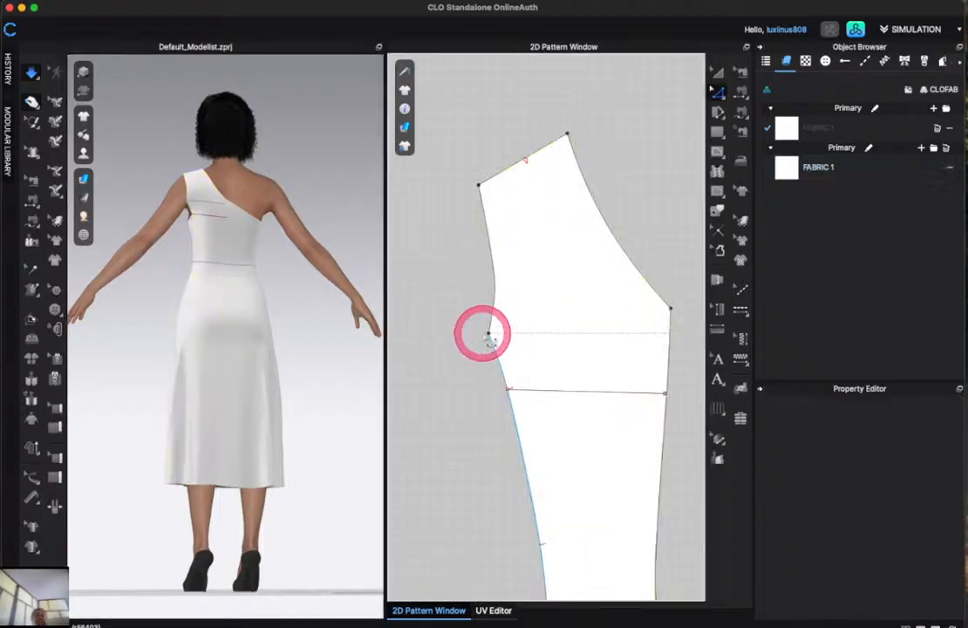
Try to smooth the strap-side back panel's protruding underarm corner by removing or repositioning its point.
click(496, 343)
click(496, 342)
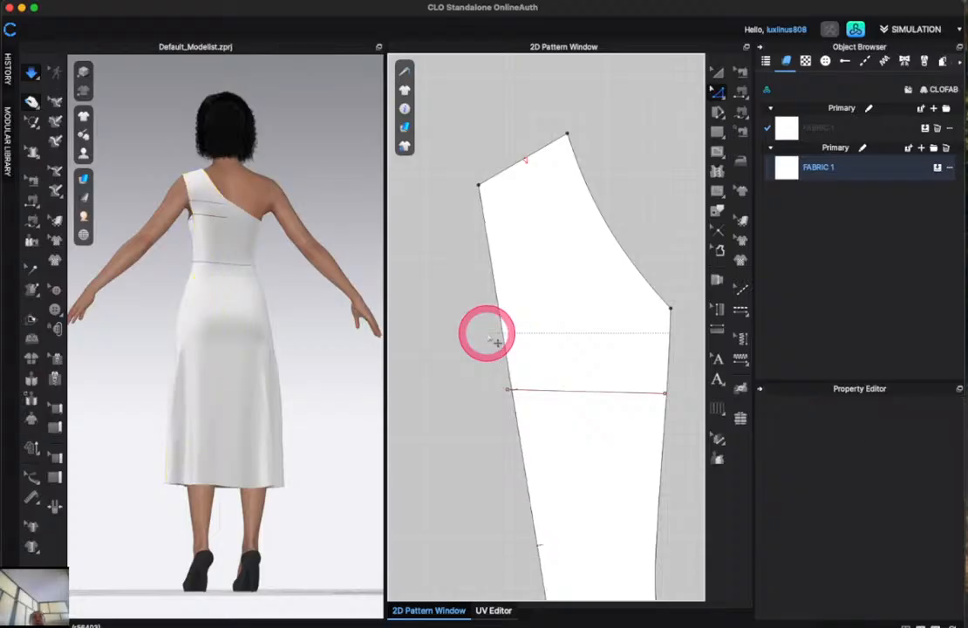
click(496, 342)
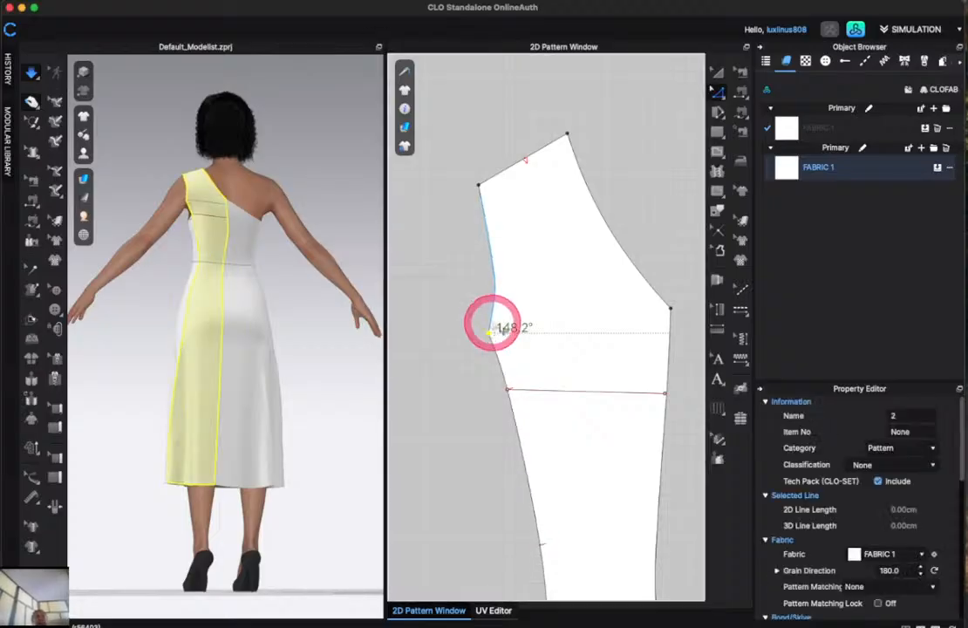
click(499, 340)
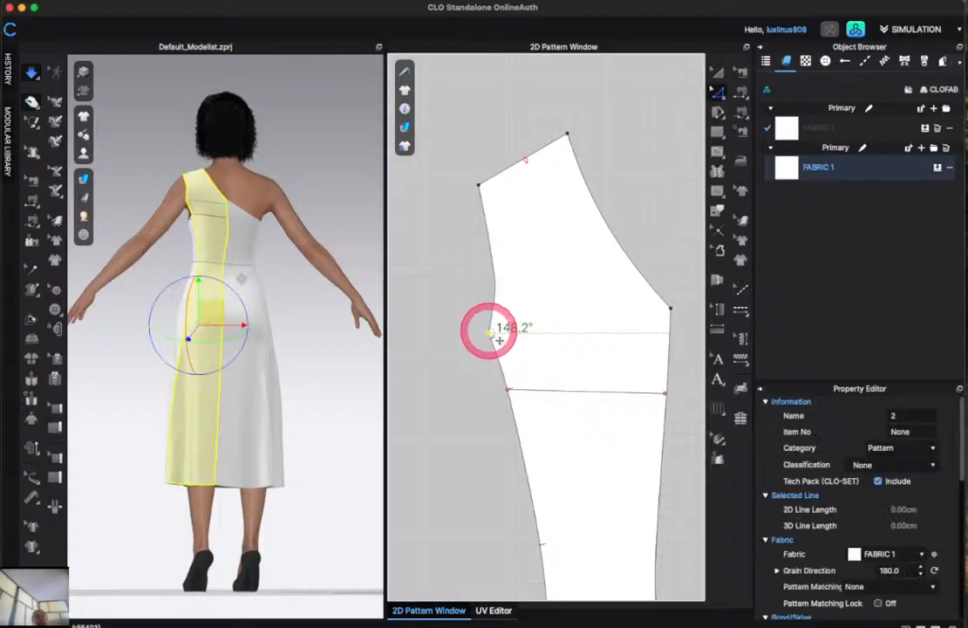
mouse_move(497, 340)
mouse_down()
mouse_move(481, 335)
mouse_move(493, 339)
mouse_up()
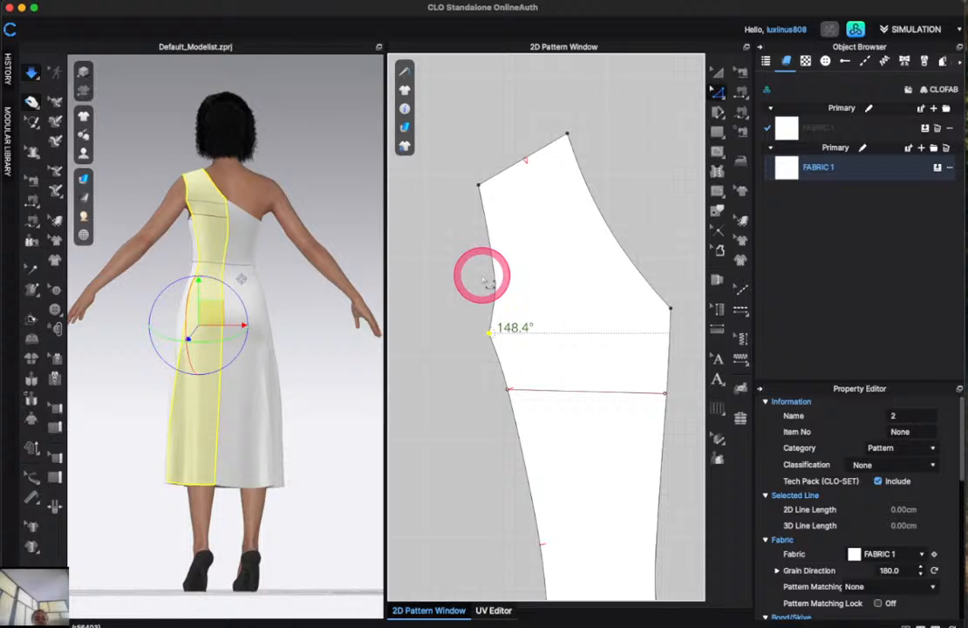
Draw an internal line about 16 cm long across the back panel's underarm corner, from the armhole down to the side seam.
click(716, 151)
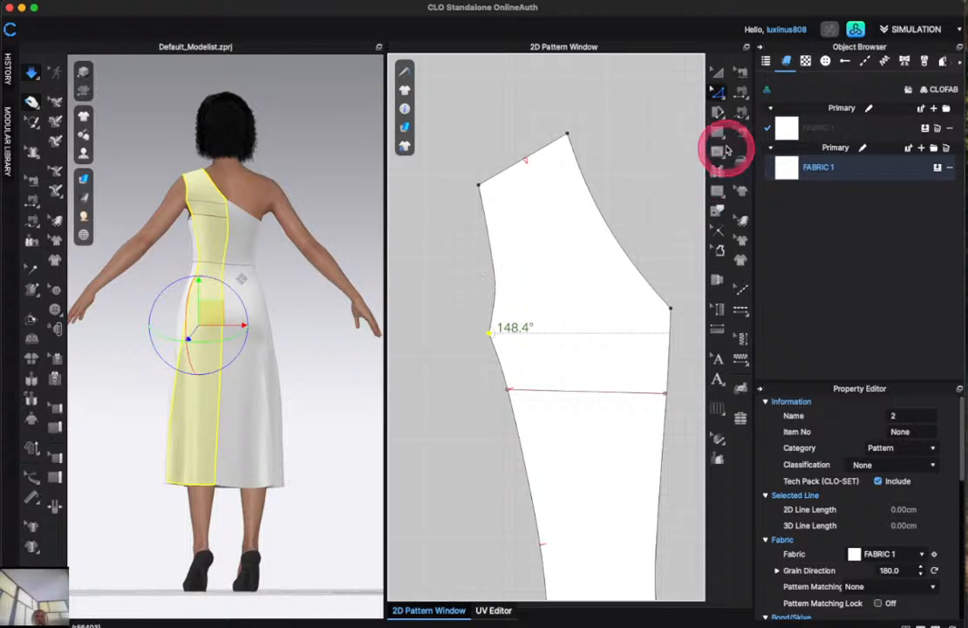
click(718, 153)
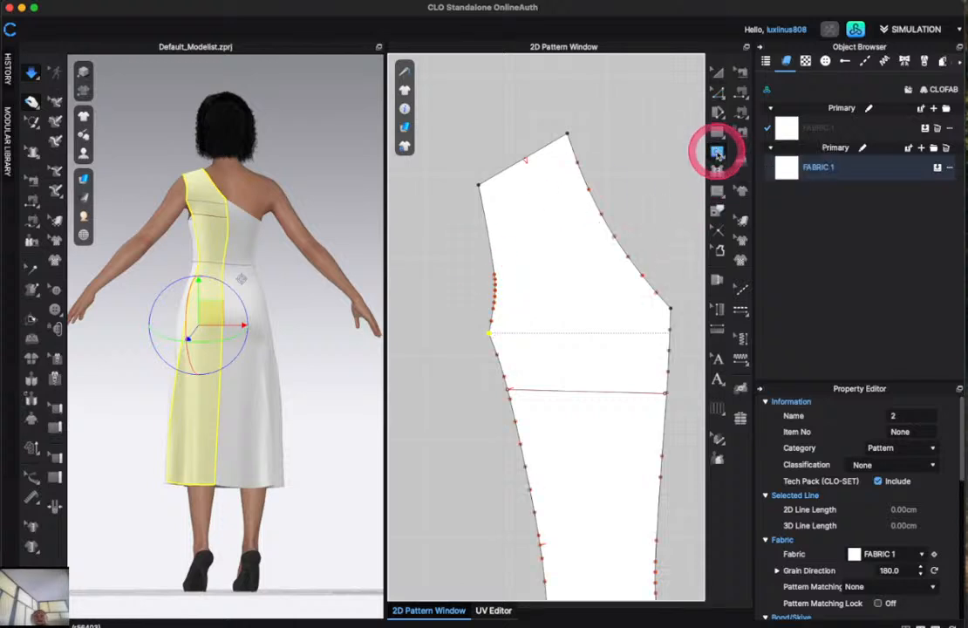
click(489, 333)
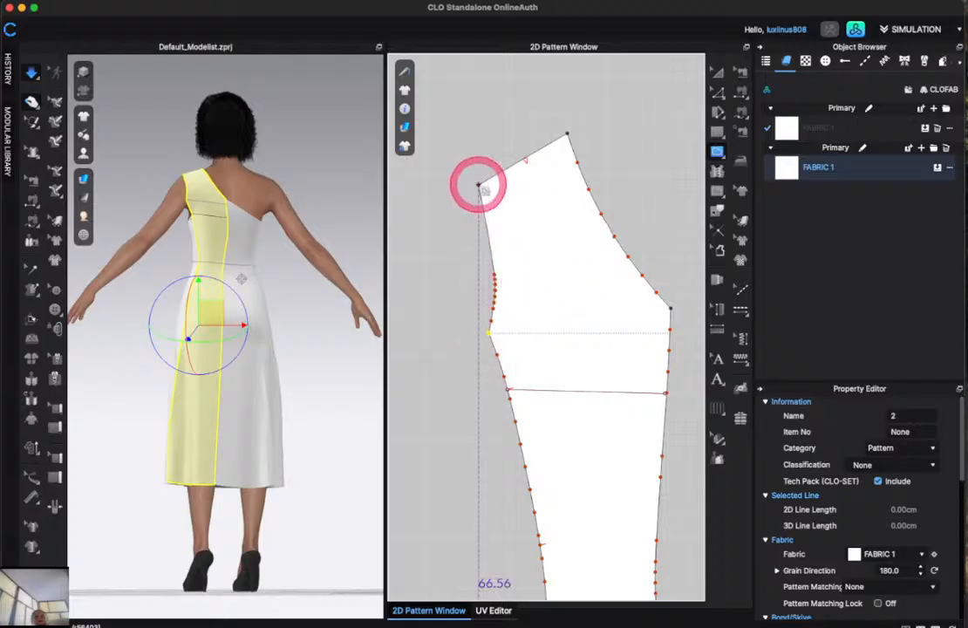
click(478, 186)
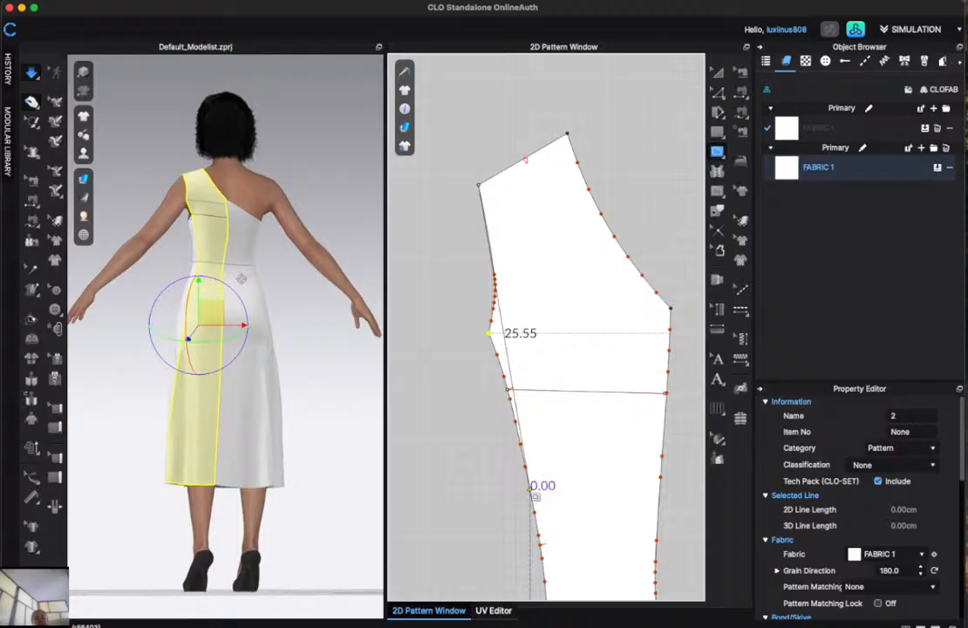
key(Escape)
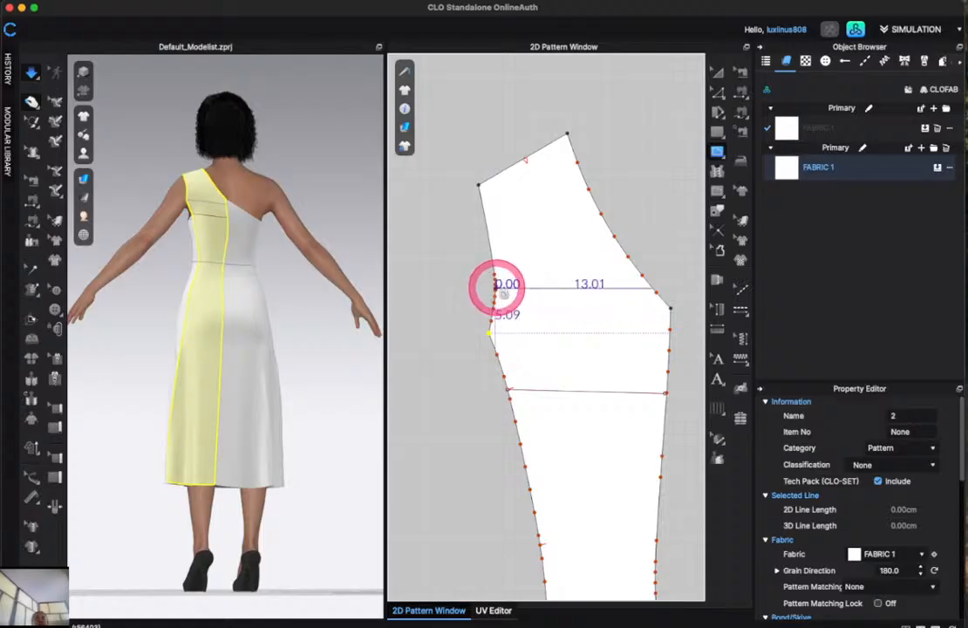
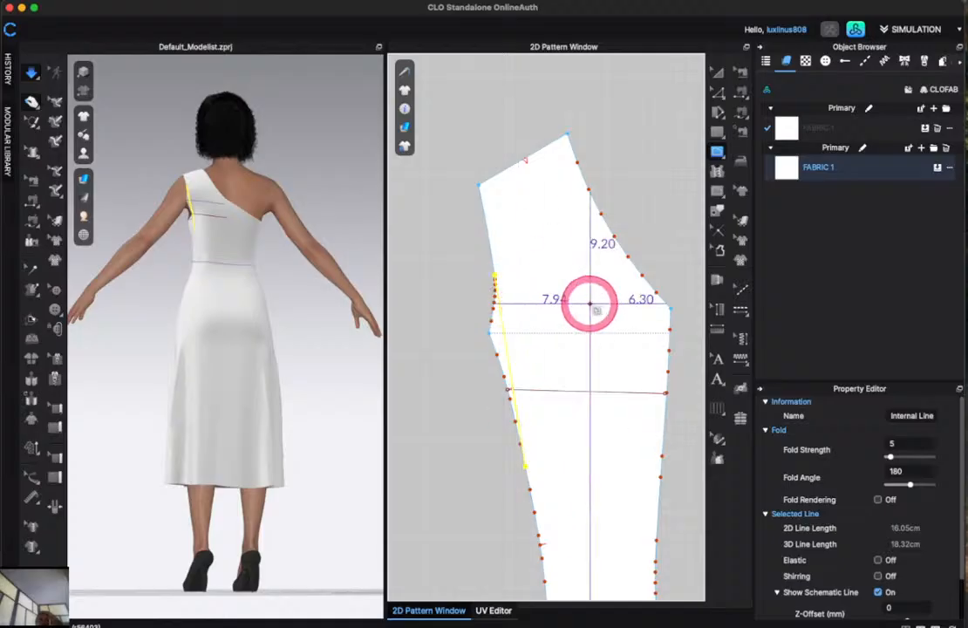
Cut the back panel along the internal line and delete the separated underarm piece.
click(715, 91)
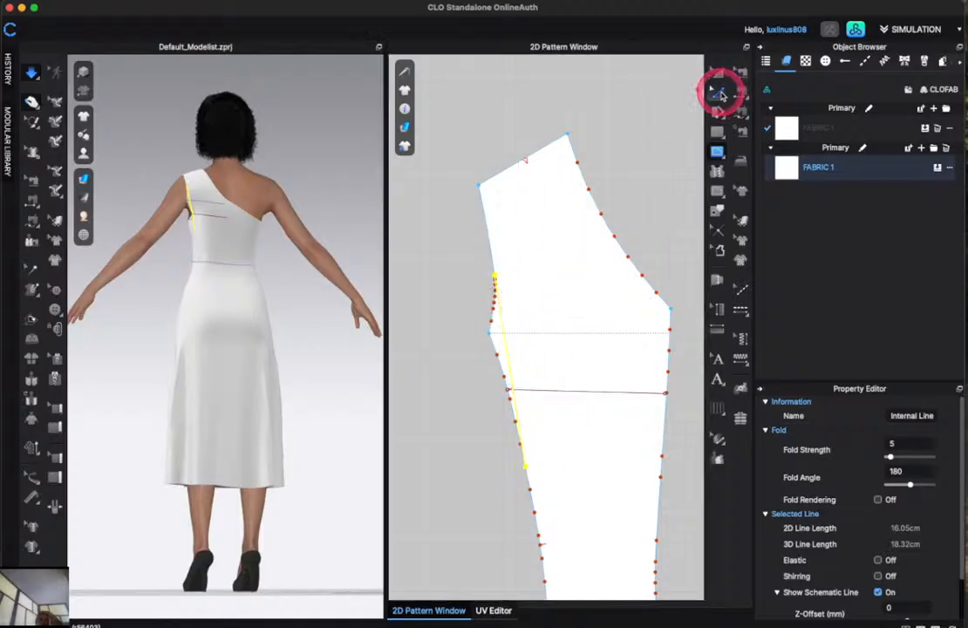
right_click(506, 338)
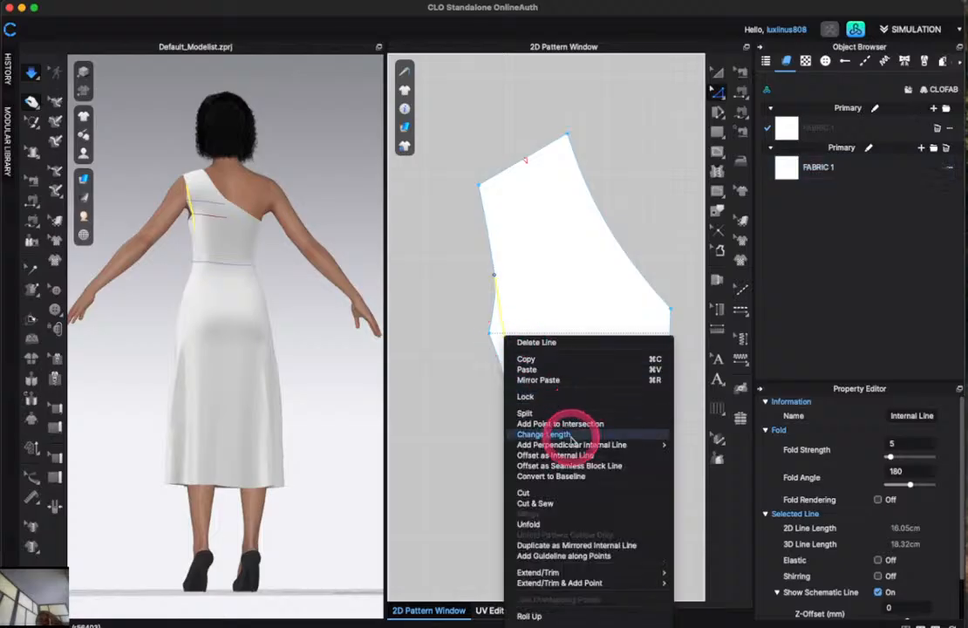
click(573, 494)
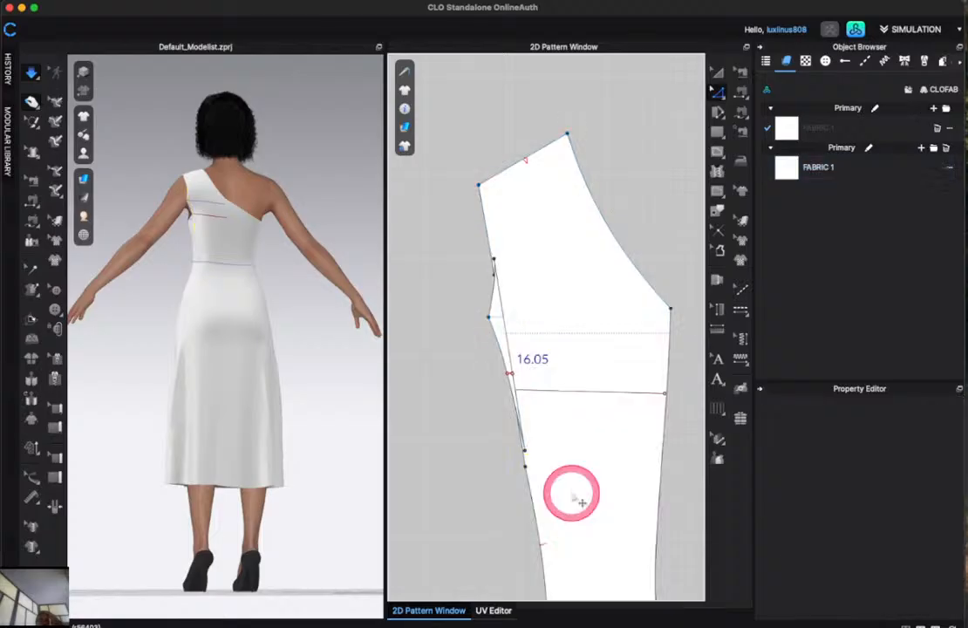
click(551, 275)
click(720, 85)
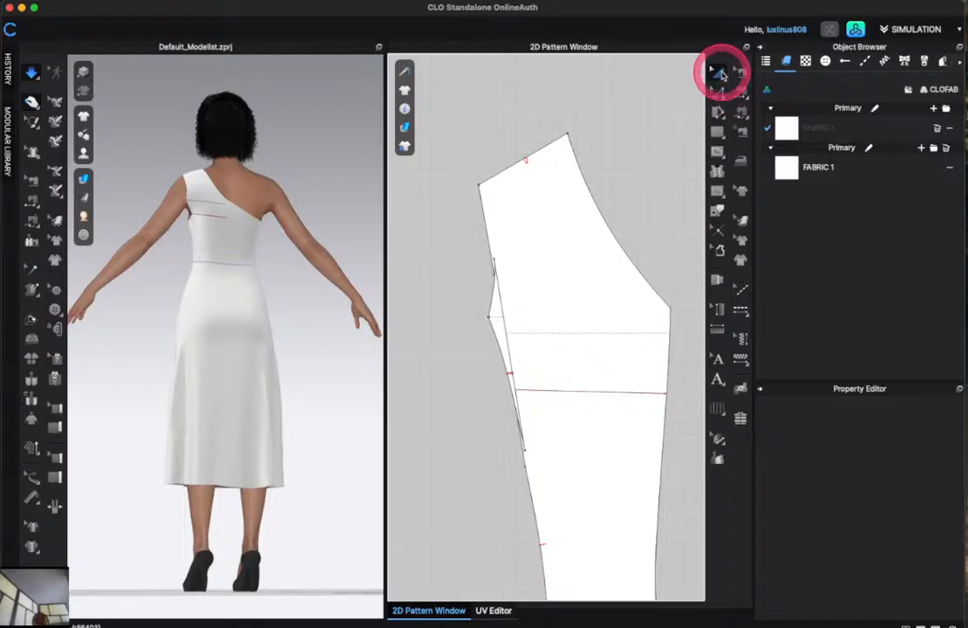
click(499, 337)
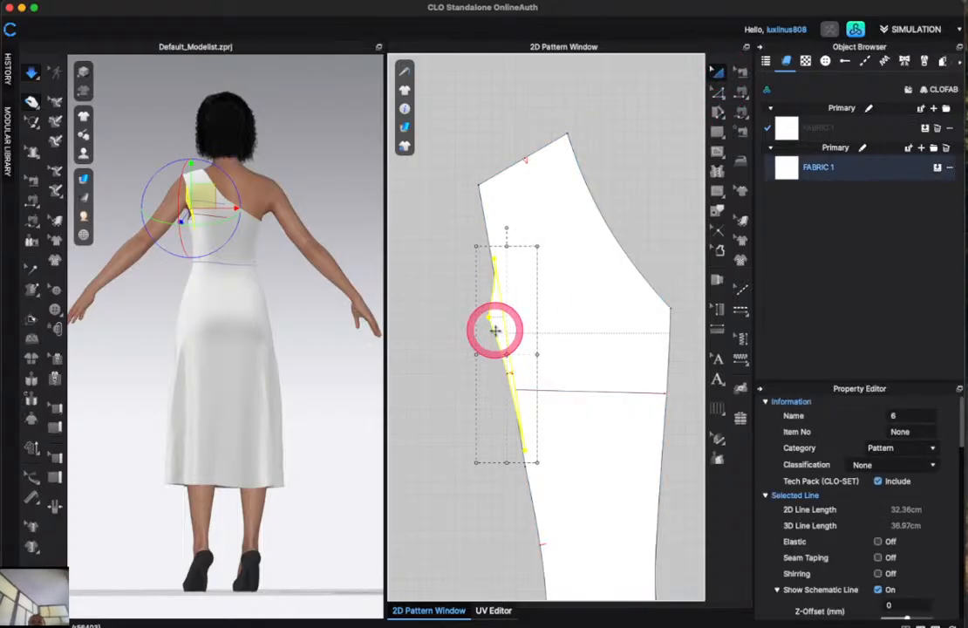
key(Delete)
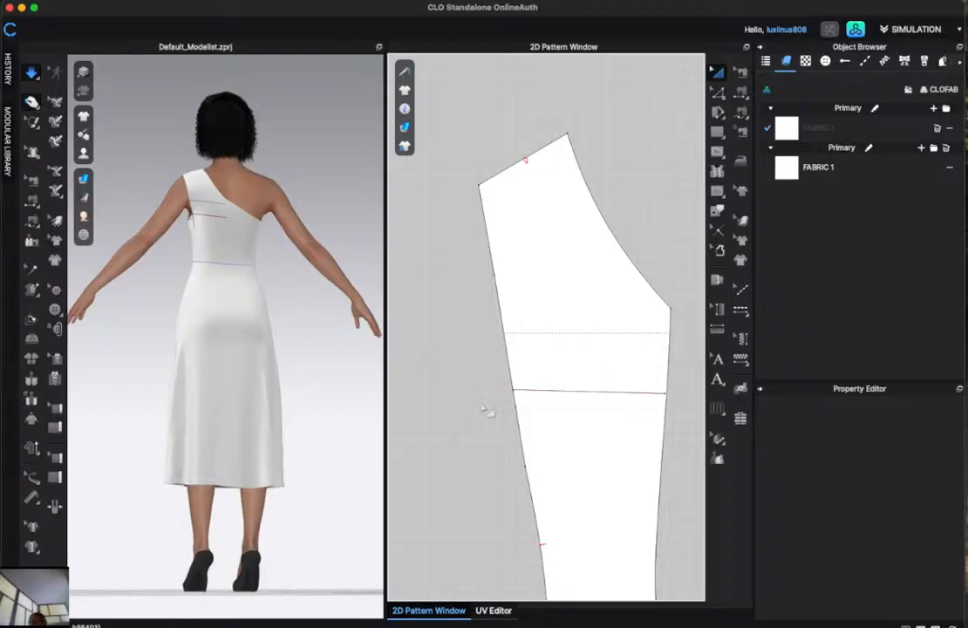
Nudge the point at the lower end of the back panel's cut edge slightly inward to smooth it, and stop the simulation.
scroll(485, 410, down, 2)
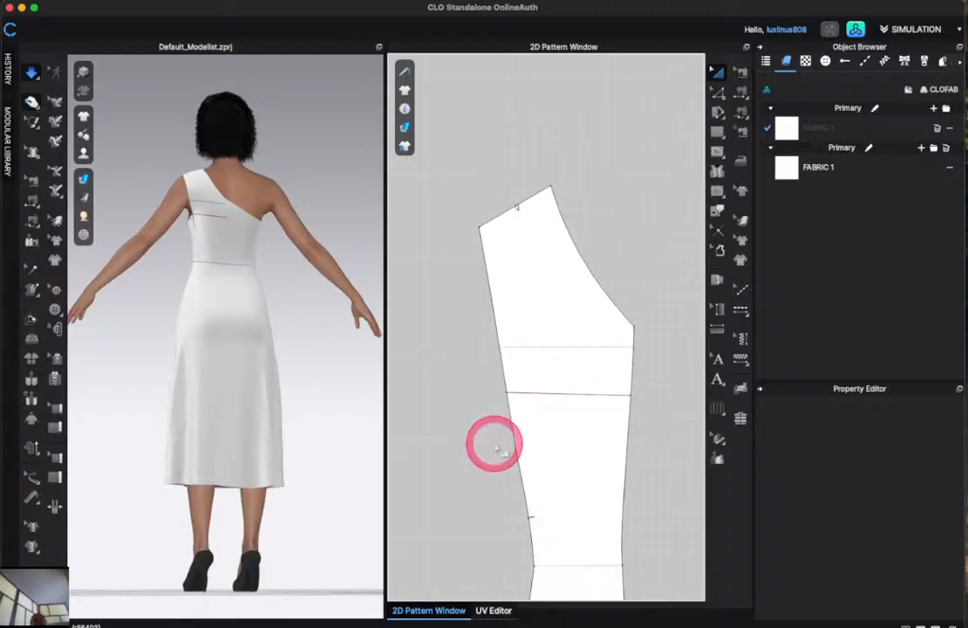
key(v)
scroll(494, 443, up, 5)
scroll(495, 443, down, 3)
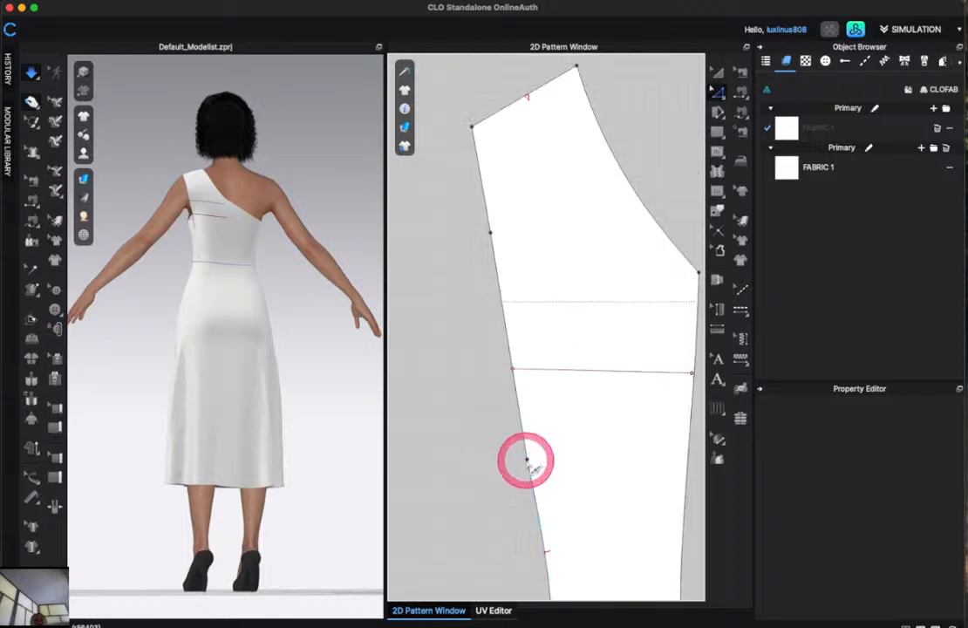
click(527, 460)
drag(526, 459, 532, 459)
scroll(447, 458, down, 1)
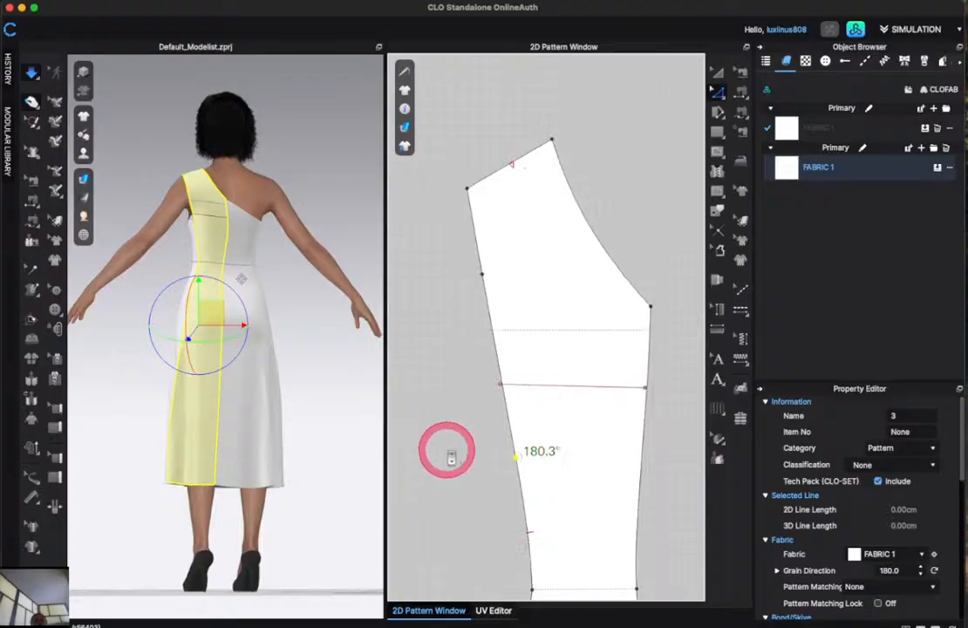
key(space)
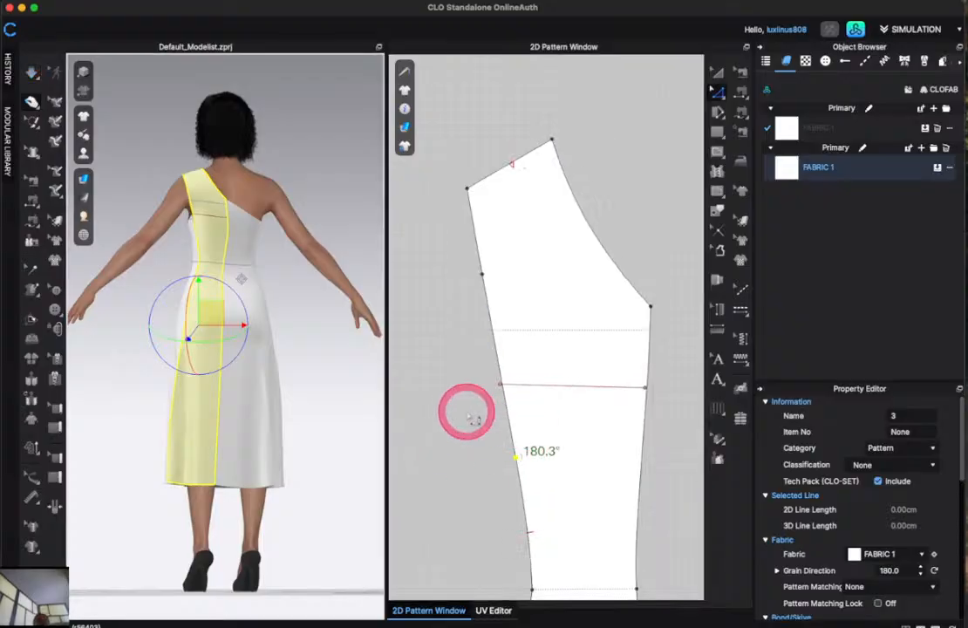
key(space)
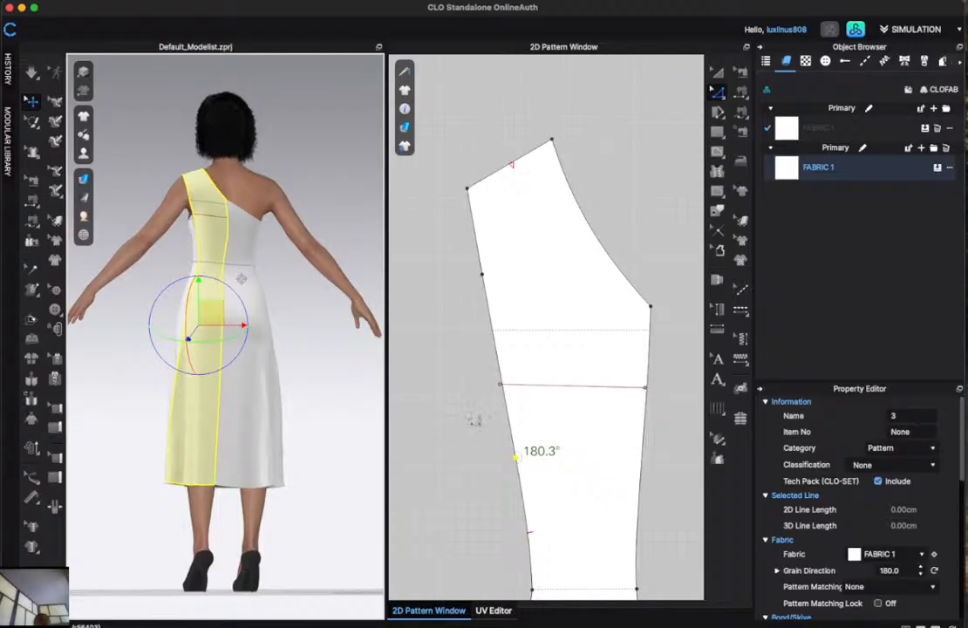
View the dress from the front, run the simulation and tug the front bodice sideways to settle the drape.
click(474, 419)
click(365, 272)
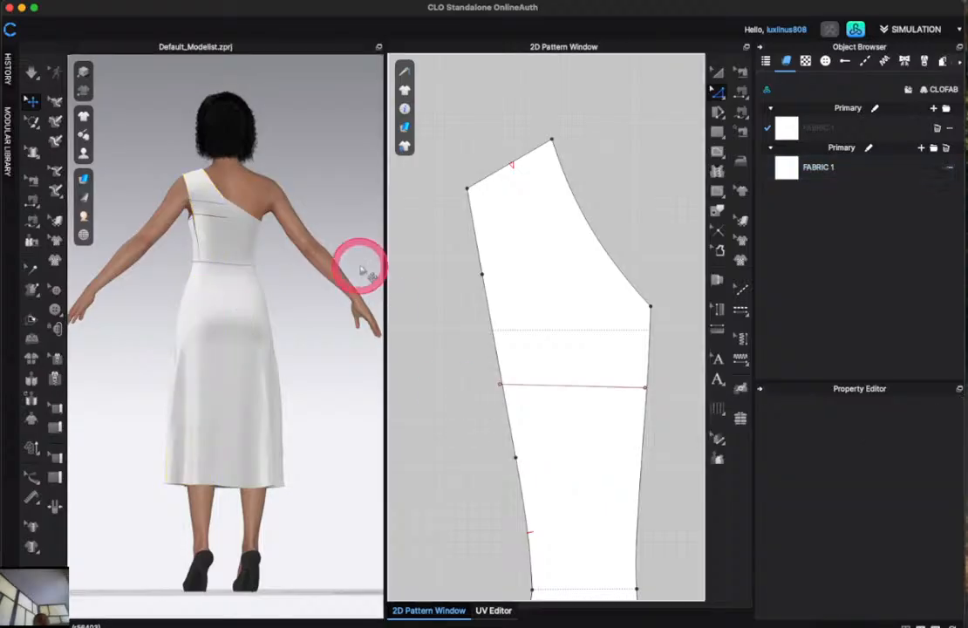
key(2)
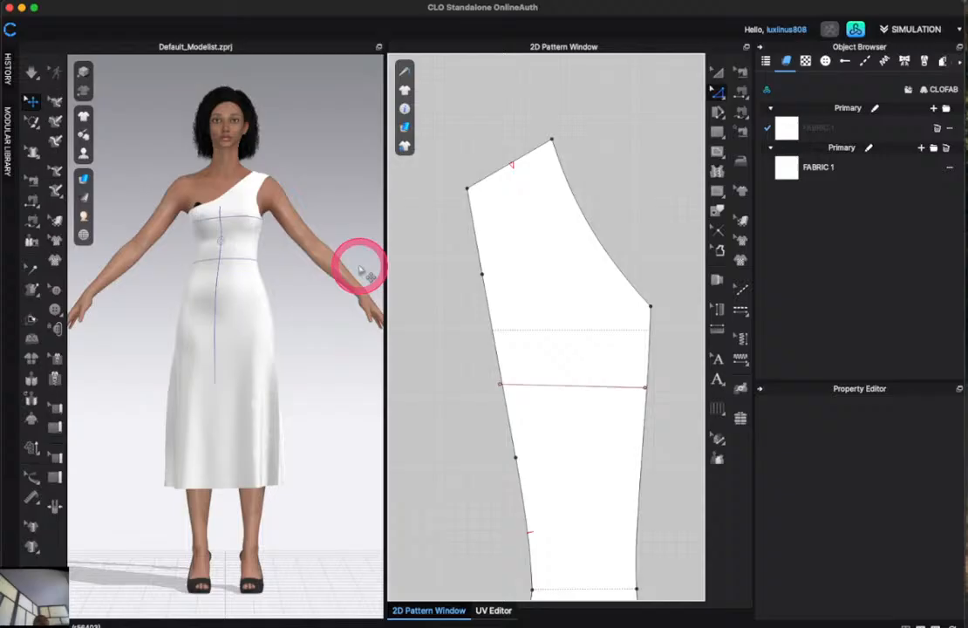
click(33, 74)
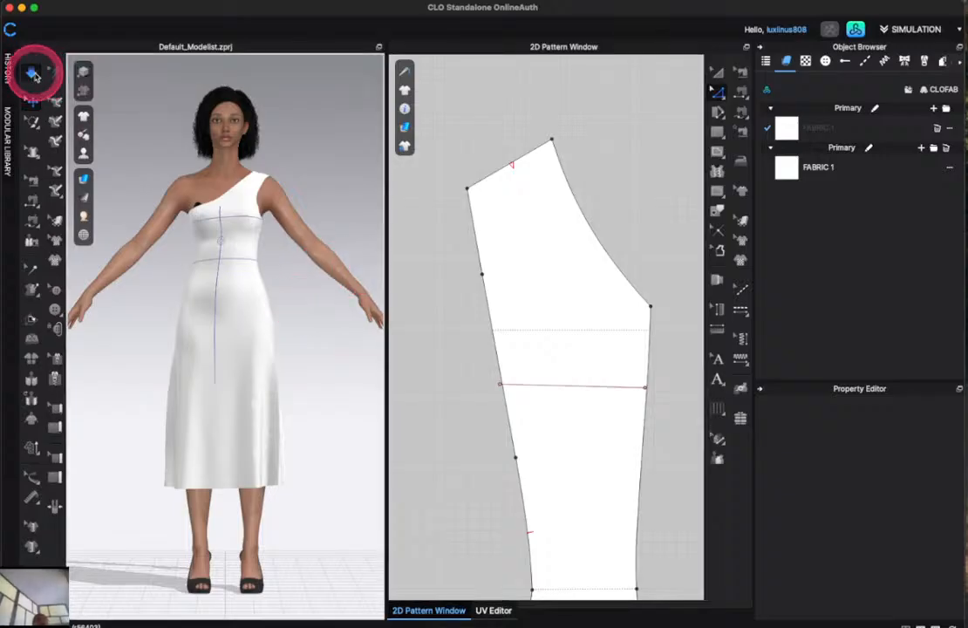
click(238, 248)
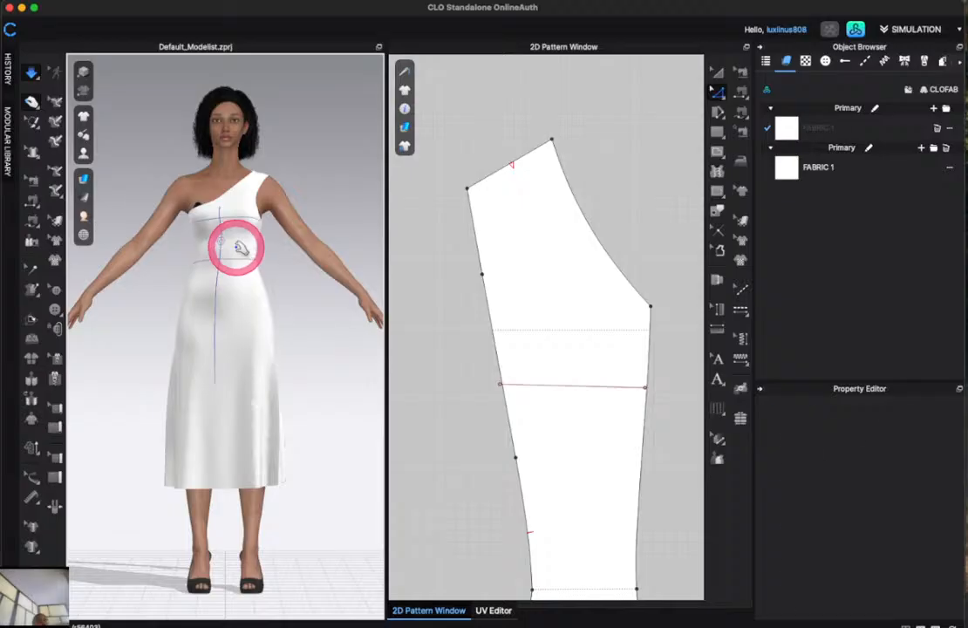
drag(237, 248, 317, 251)
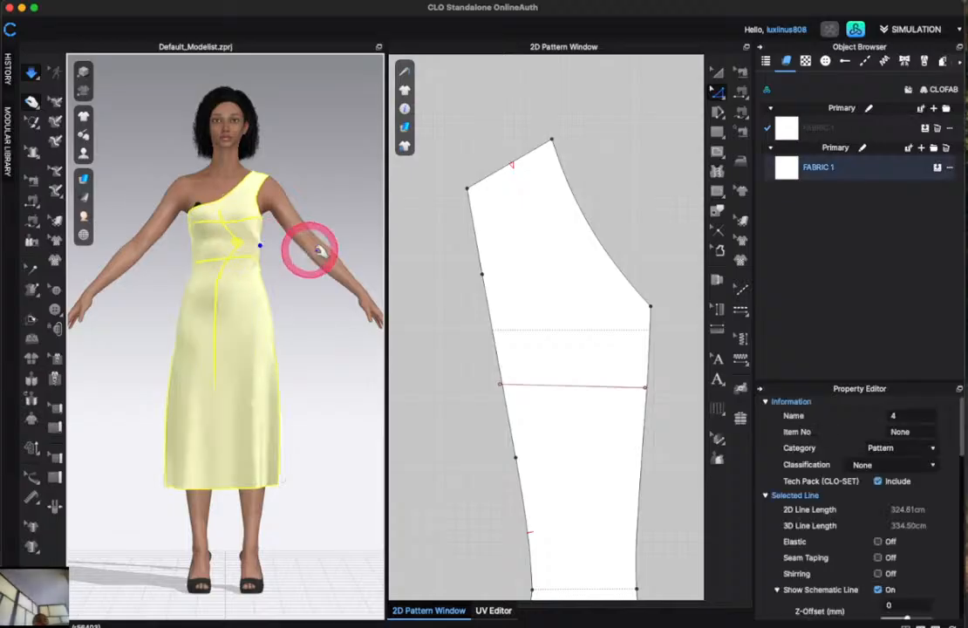
Select FABRIC 1, applied to all the dress panels, and examine its information and material properties.
scroll(585, 272, down, 6)
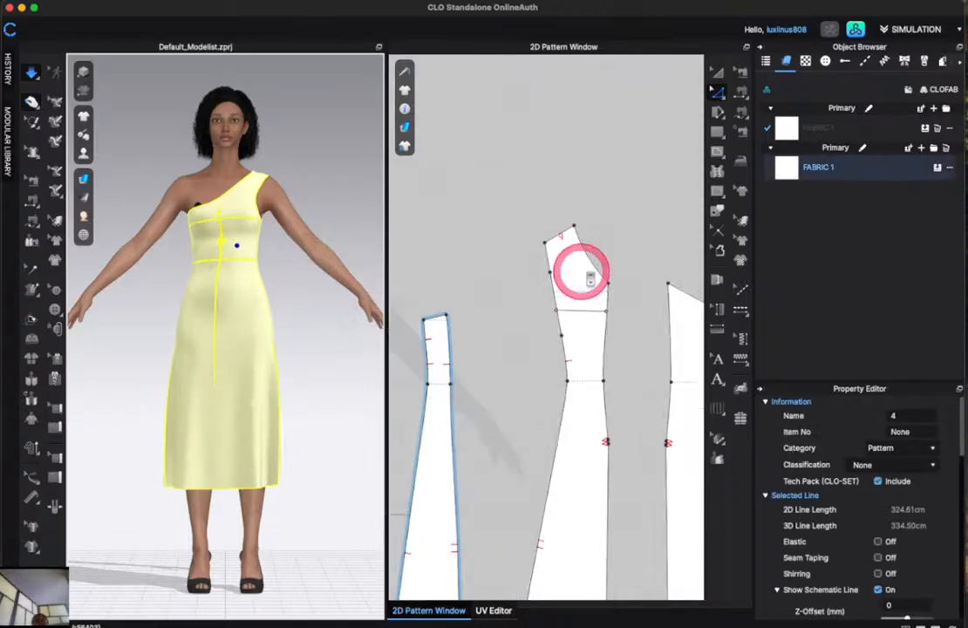
scroll(590, 277, down, 3)
scroll(590, 277, down, 2)
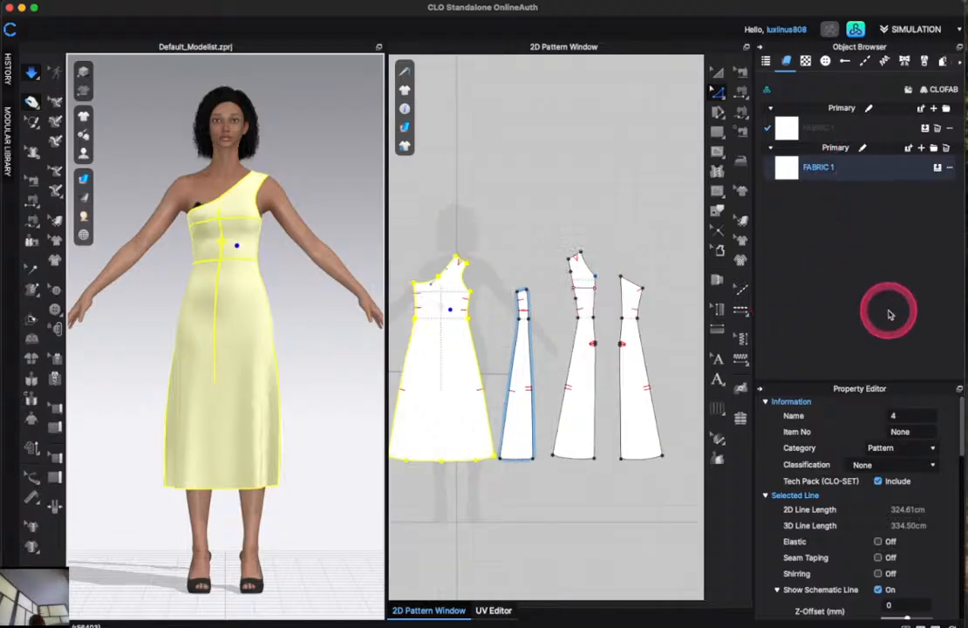
click(854, 176)
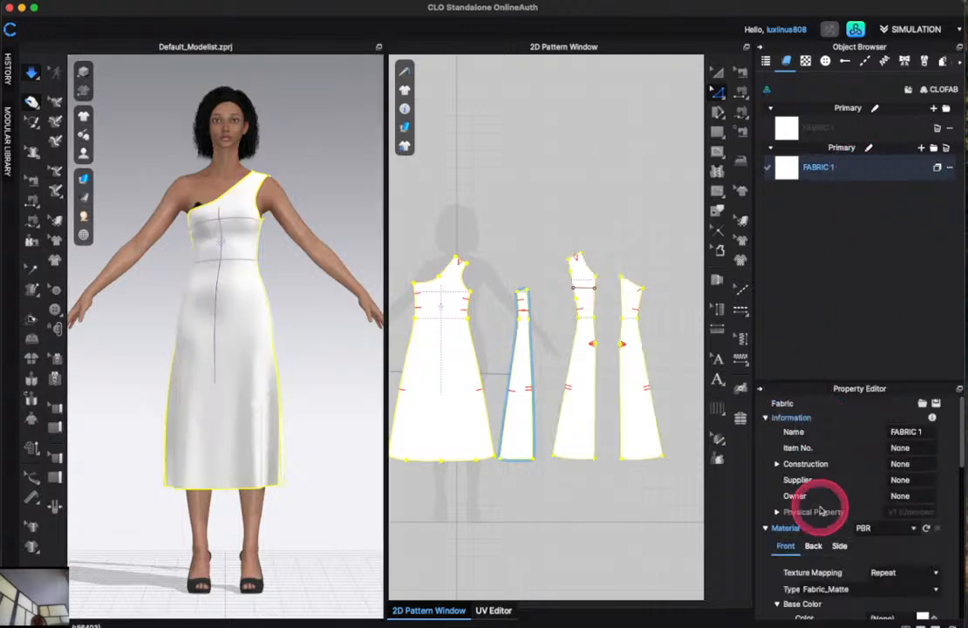
scroll(858, 547, down, 2)
scroll(855, 549, down, 5)
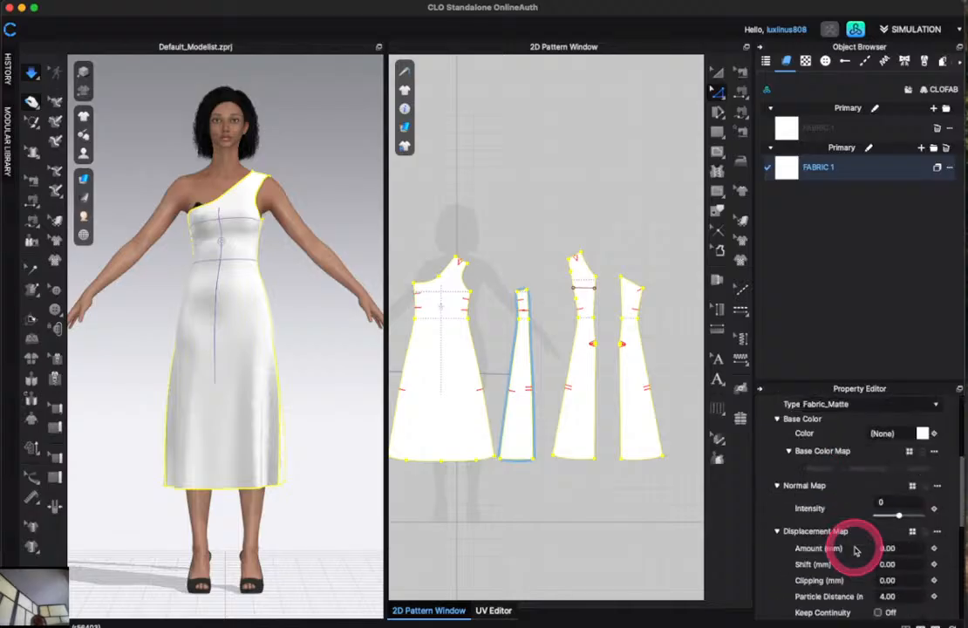
scroll(855, 549, down, 4)
scroll(856, 549, up, 2)
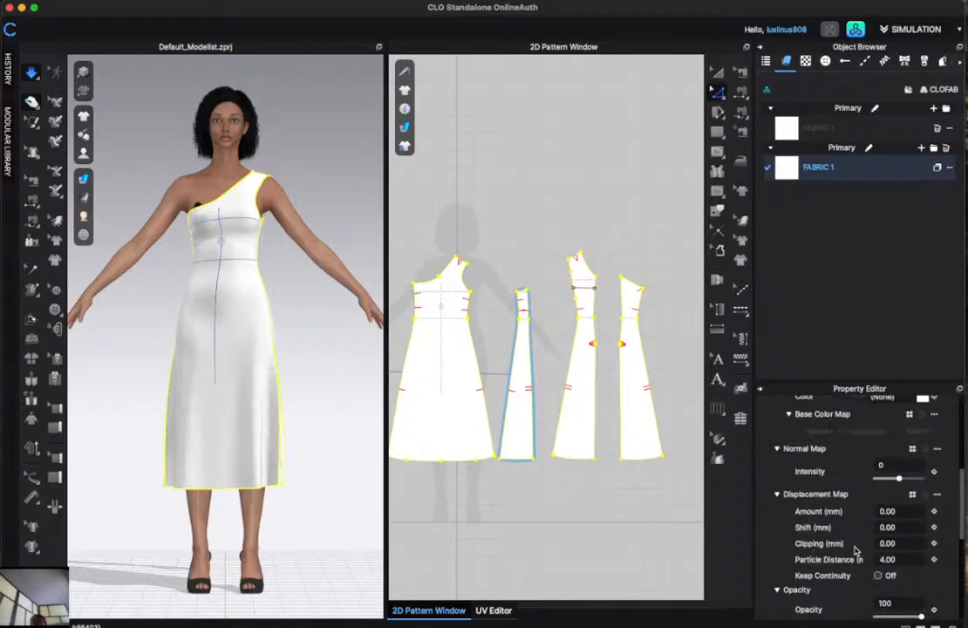
scroll(855, 550, up, 6)
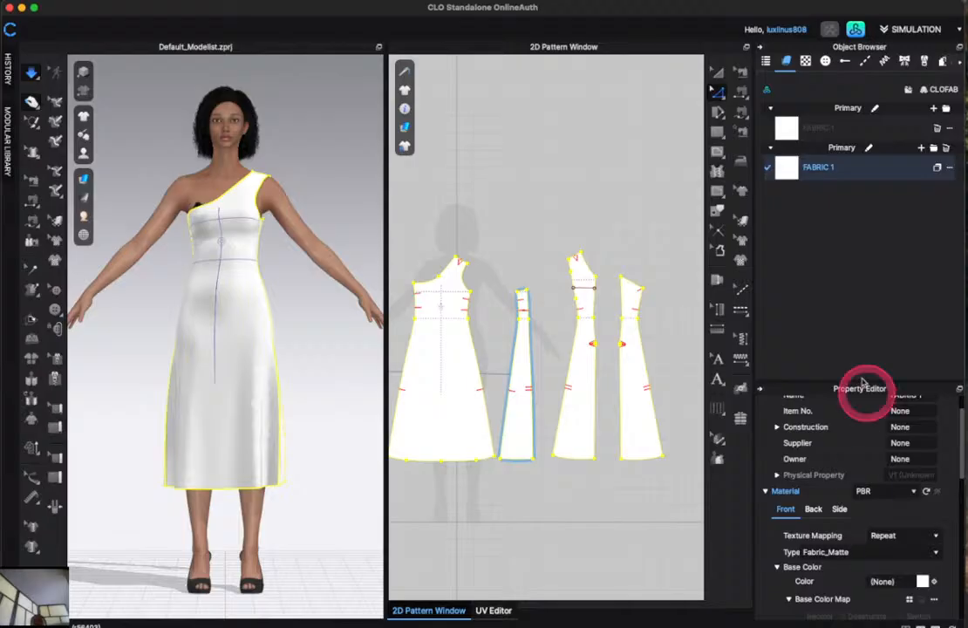
Open the CLO library's fabric collection and browse the knit and woven fabrics for a dress material.
click(855, 30)
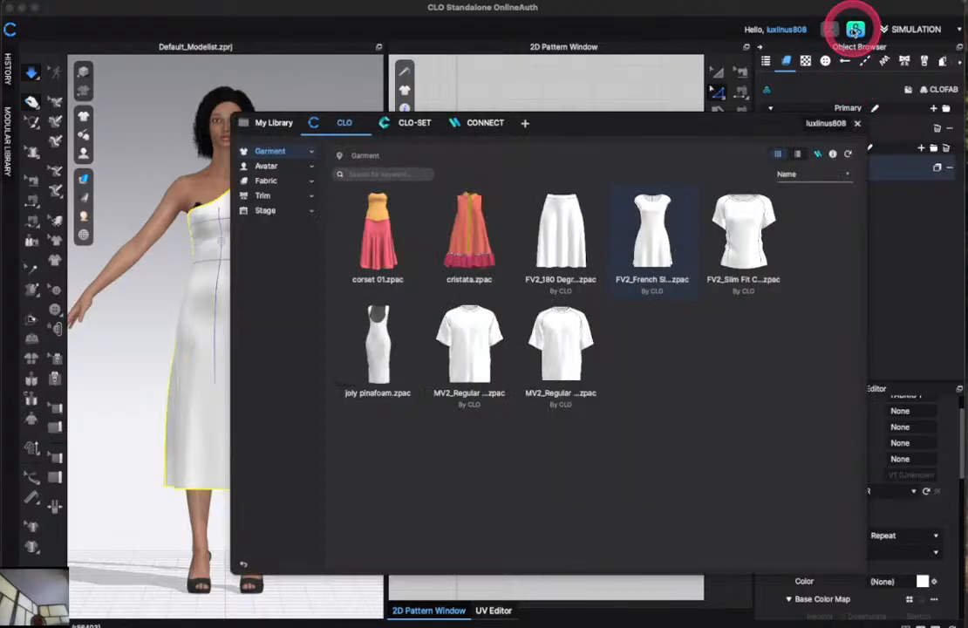
click(273, 180)
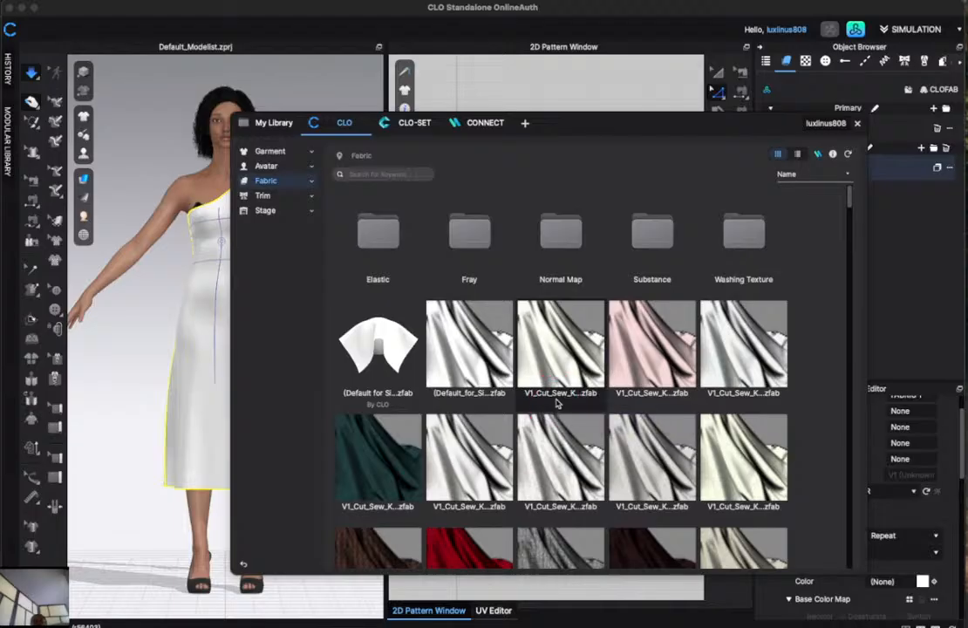
scroll(558, 402, down, 10)
scroll(558, 402, down, 10)
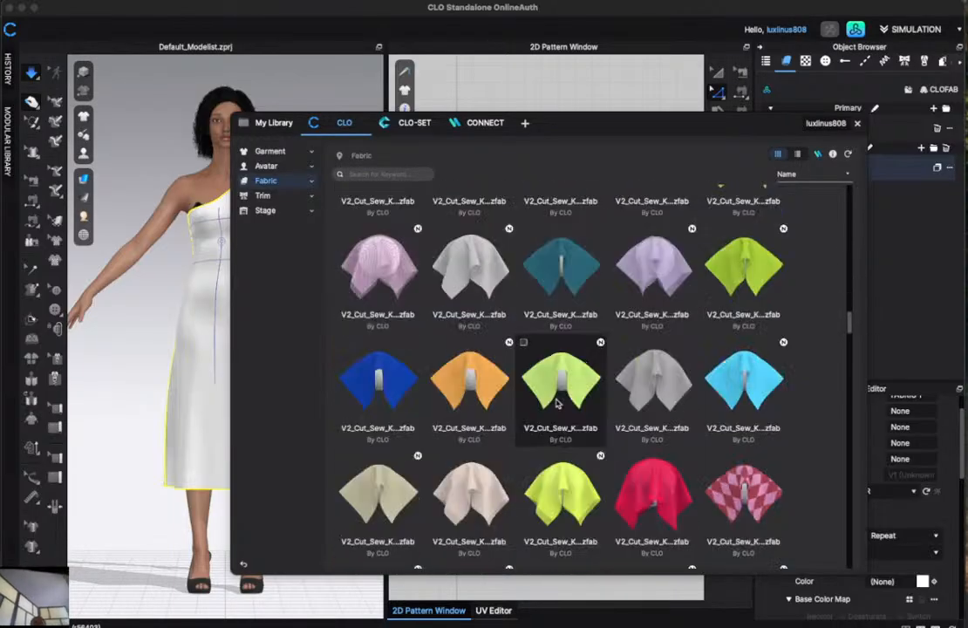
scroll(558, 402, down, 10)
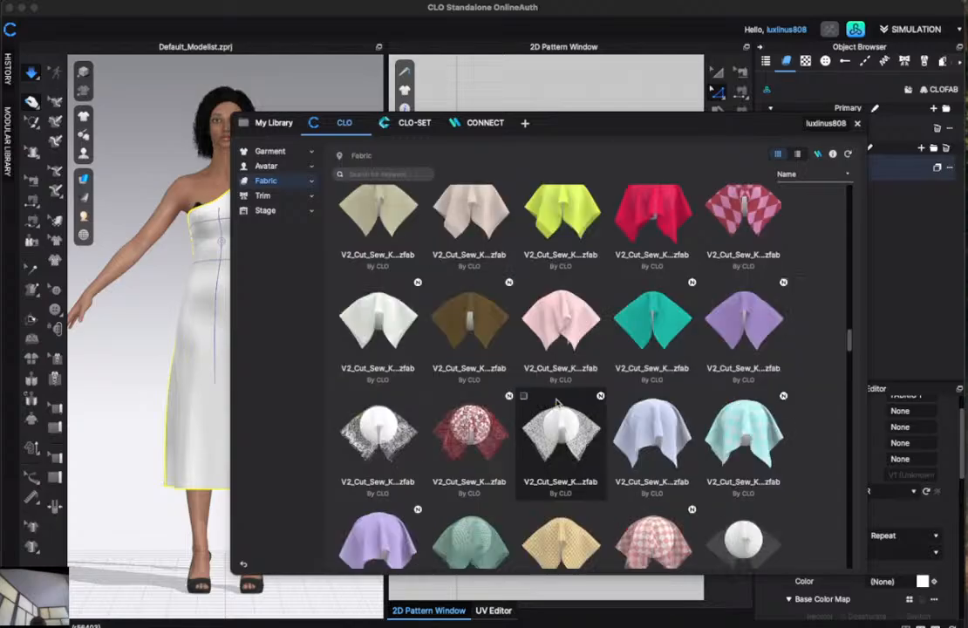
scroll(558, 401, down, 5)
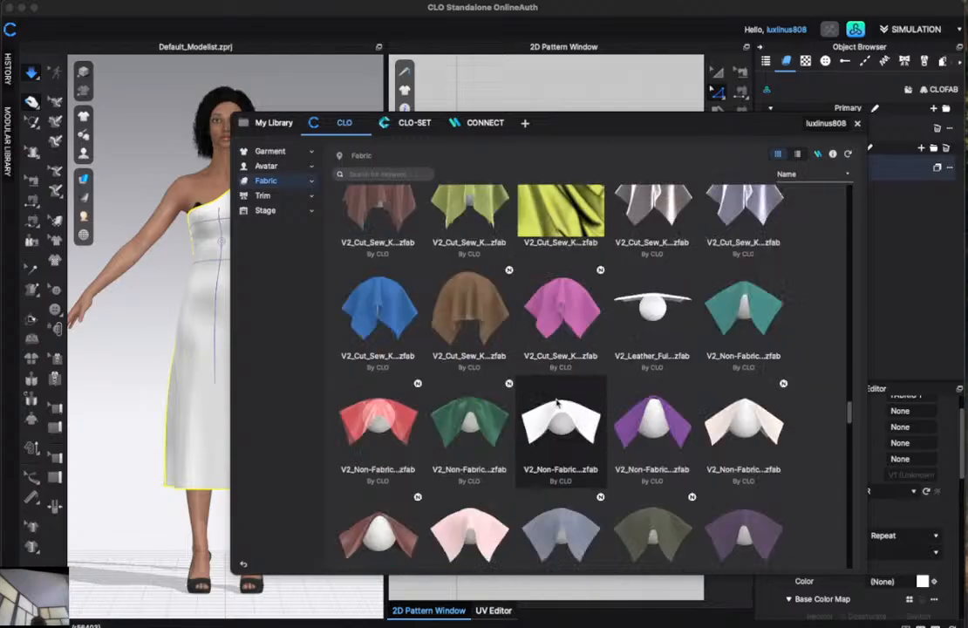
scroll(558, 402, down, 5)
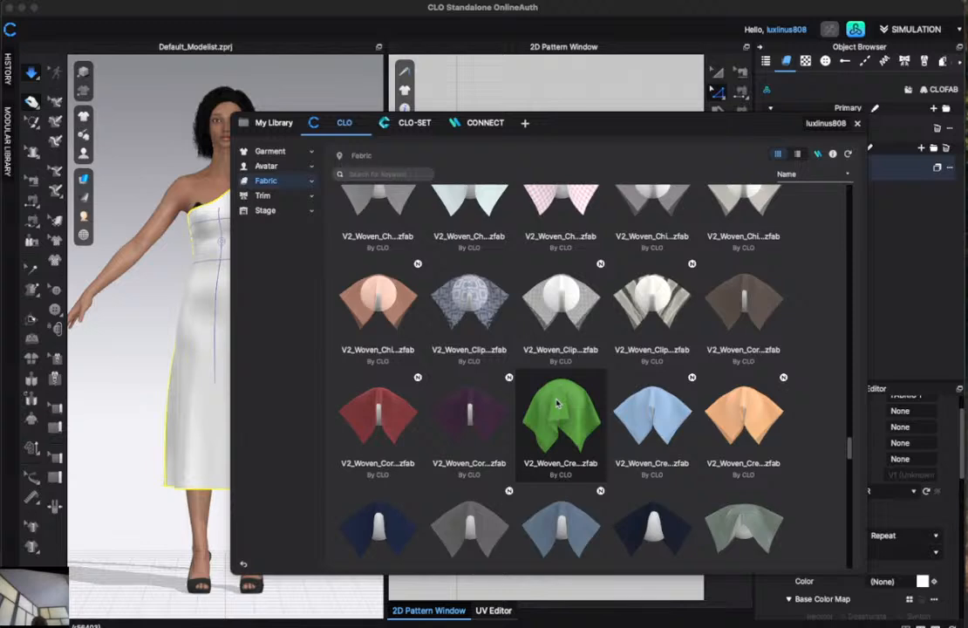
scroll(558, 402, down, 5)
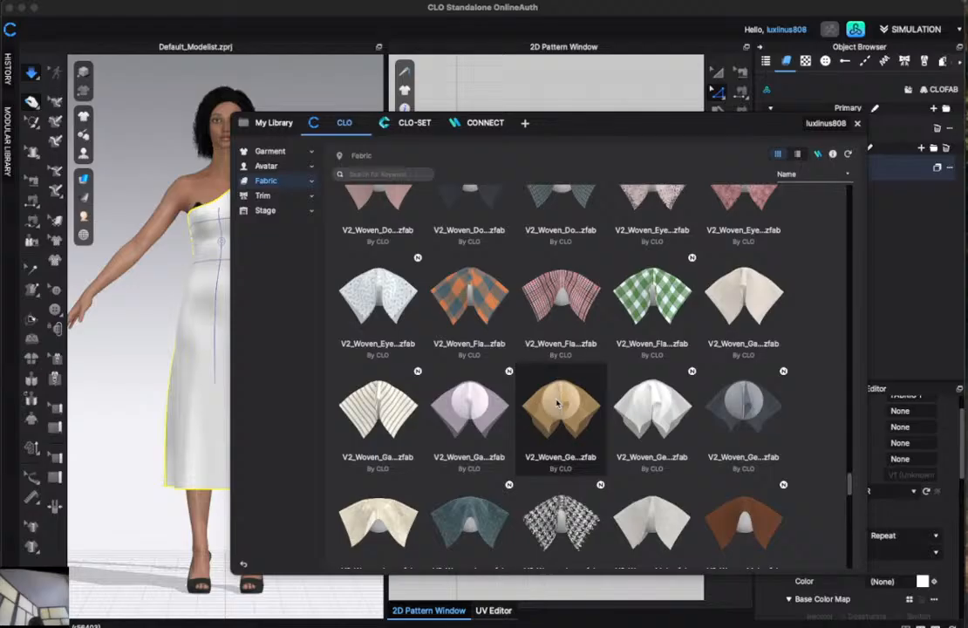
scroll(558, 402, down, 10)
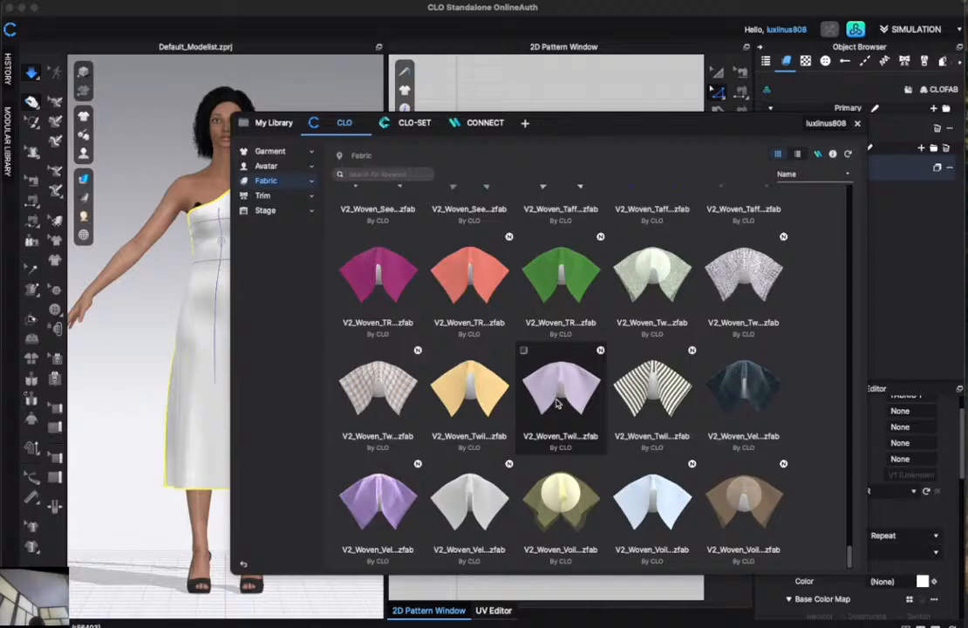
scroll(558, 402, up, 10)
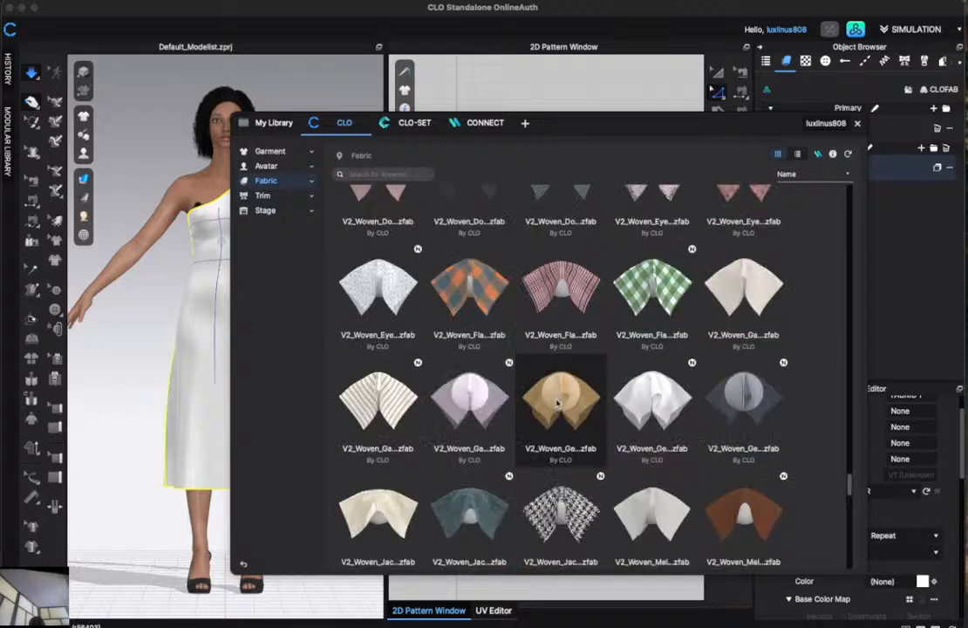
scroll(558, 401, up, 15)
scroll(558, 402, down, 5)
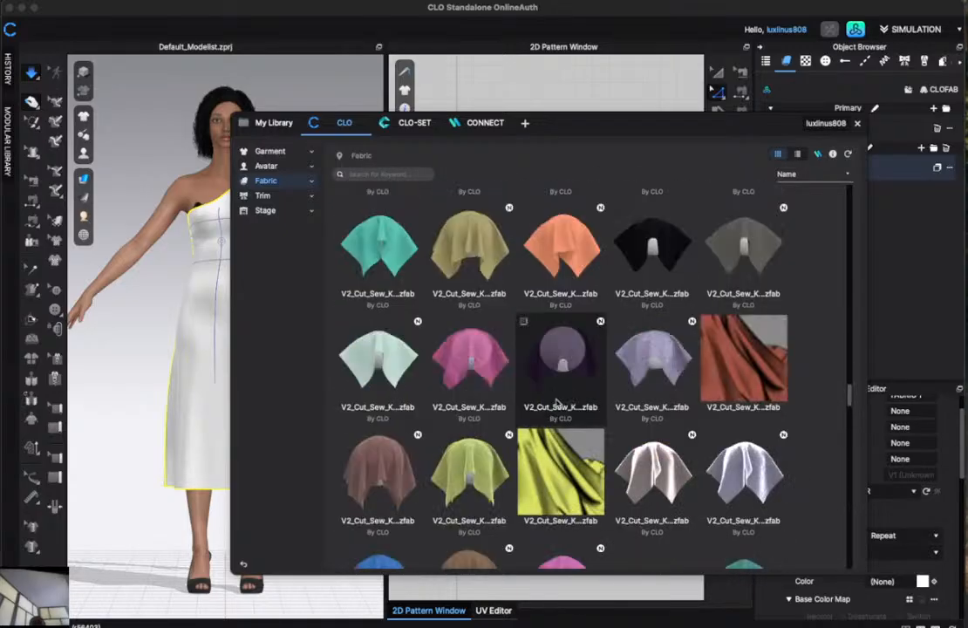
Compare the tricot, velour and velvet knits and add V2_Cut_Sew_Knit_Velvet_3 to the project's fabrics.
click(476, 373)
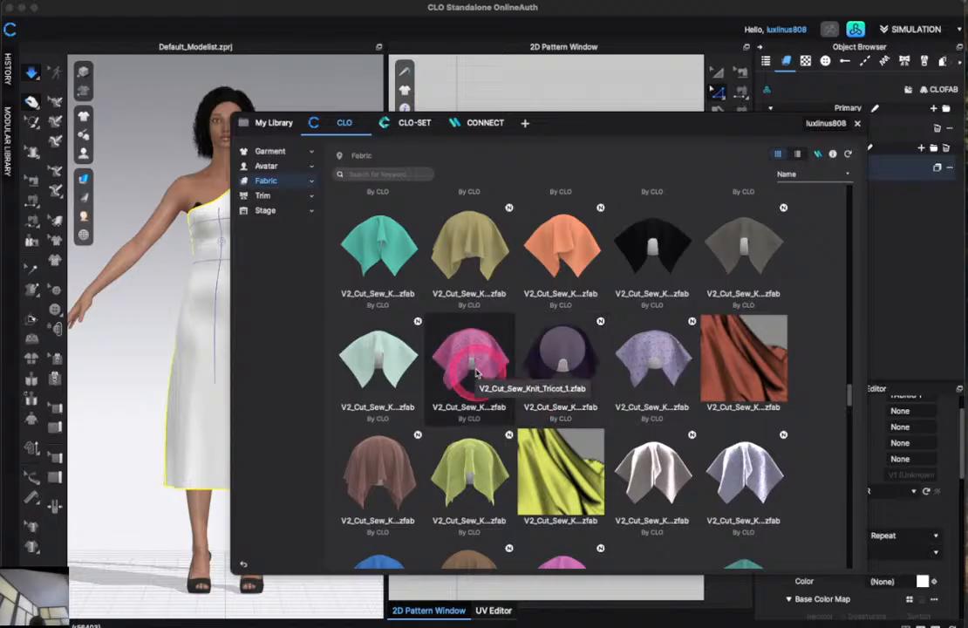
click(401, 449)
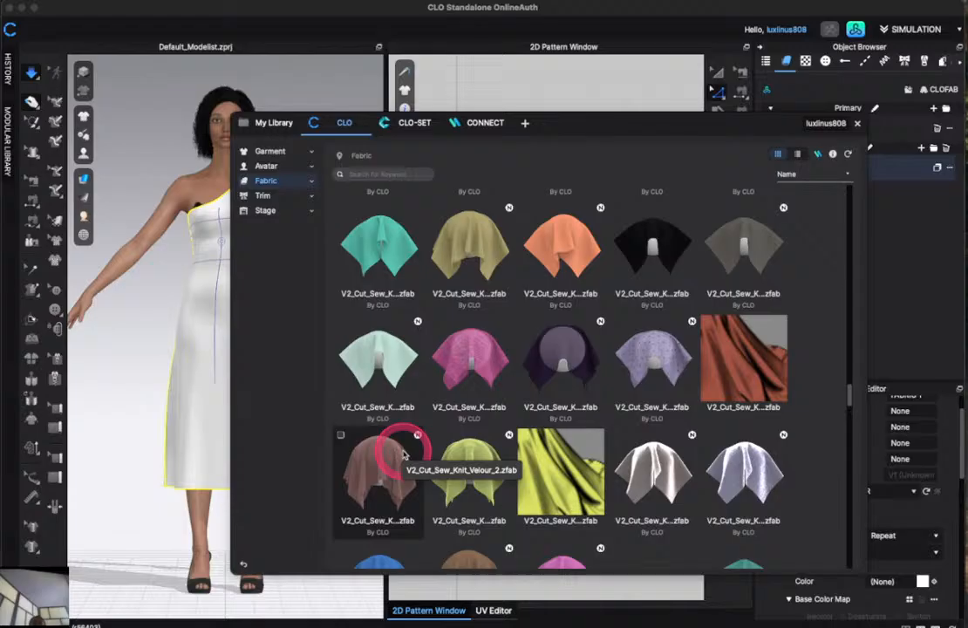
click(462, 350)
click(551, 354)
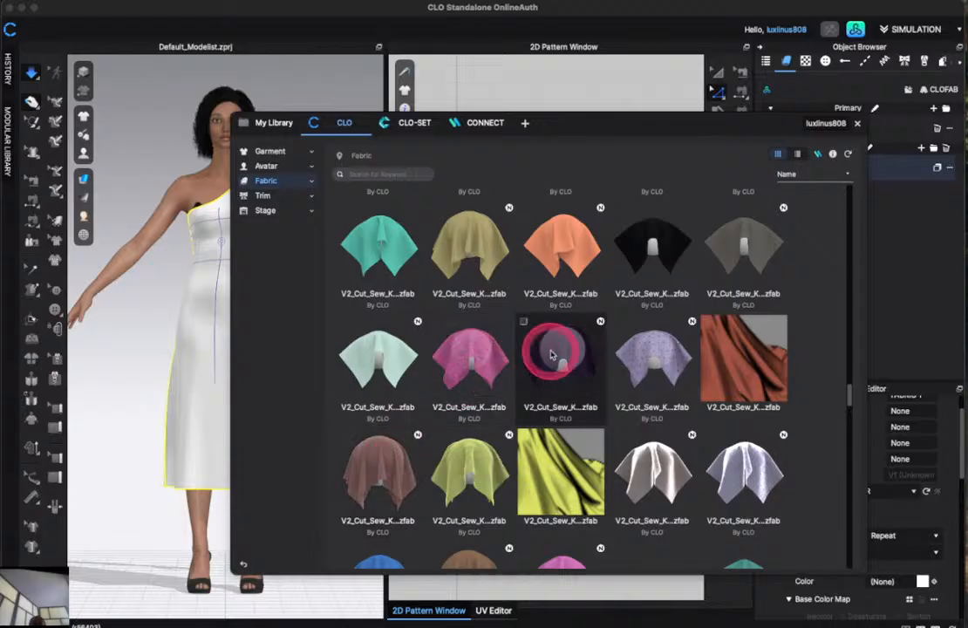
click(624, 358)
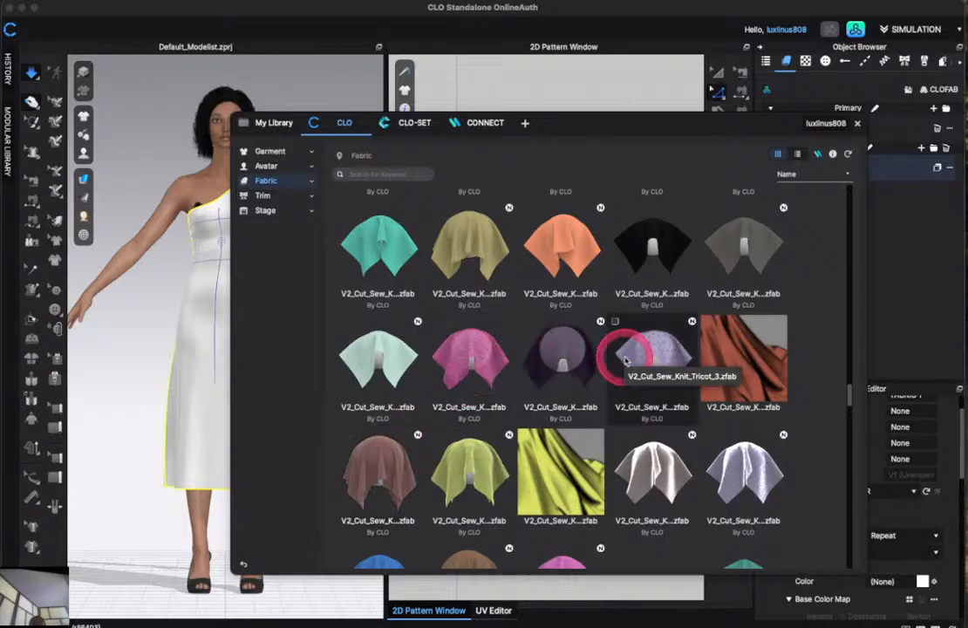
click(760, 363)
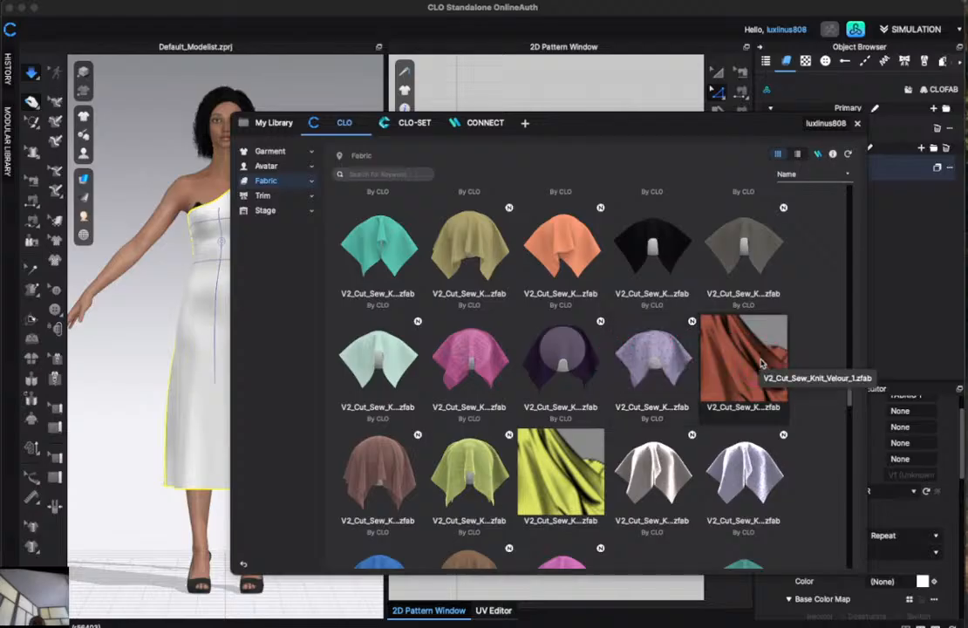
click(728, 479)
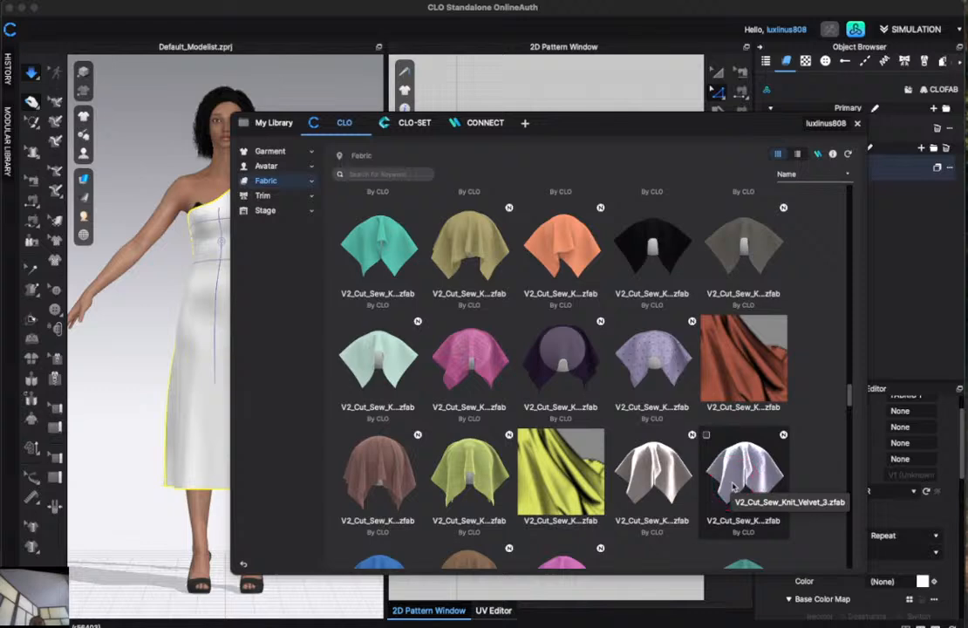
double_click(732, 486)
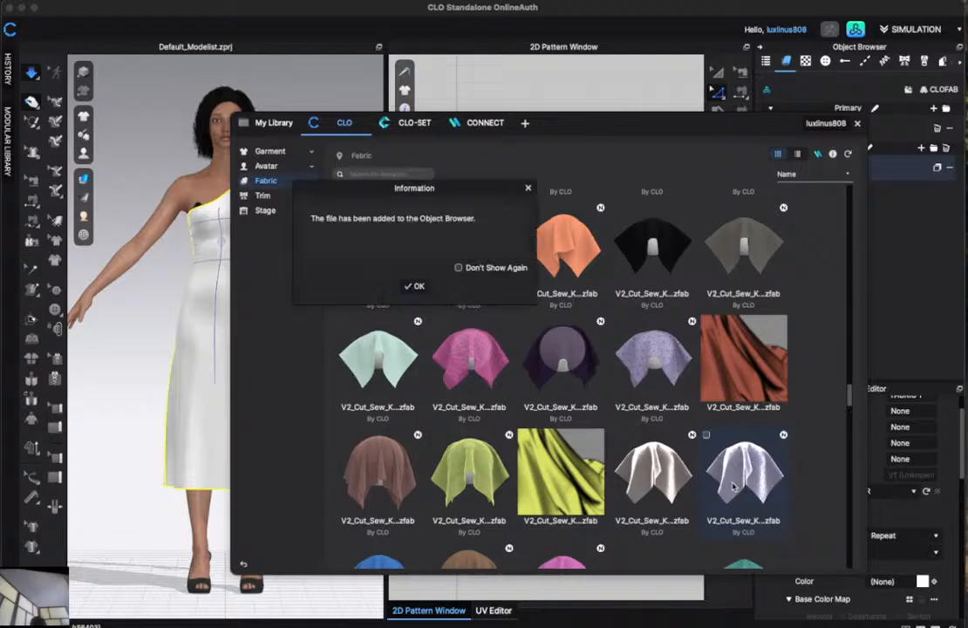
click(410, 286)
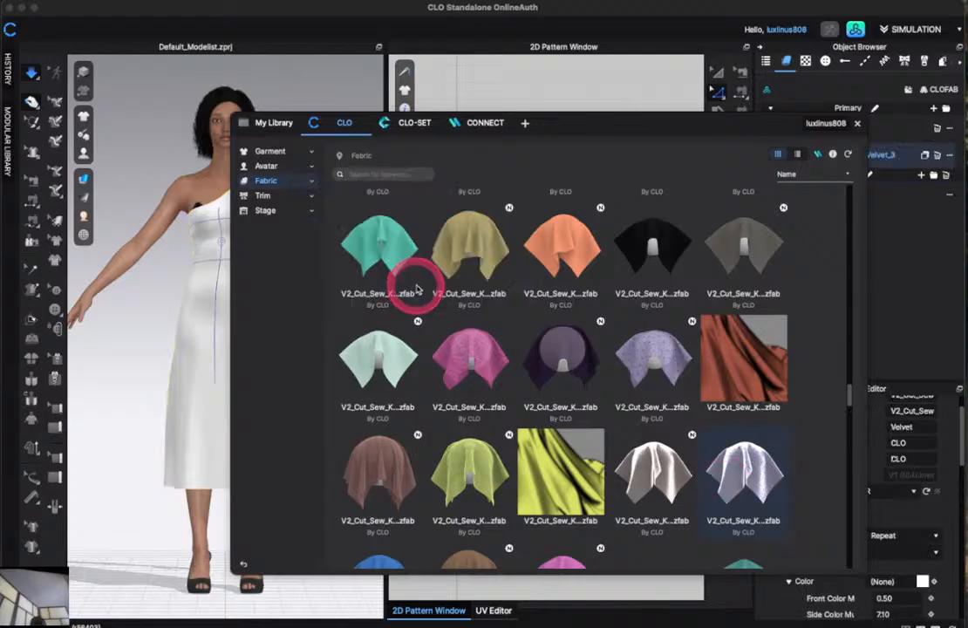
Browse the library's knit, woven and silk fabrics and add V1_Woven_Silk_Crepede_Chine to the project's fabrics, closing the library.
scroll(546, 434, down, 5)
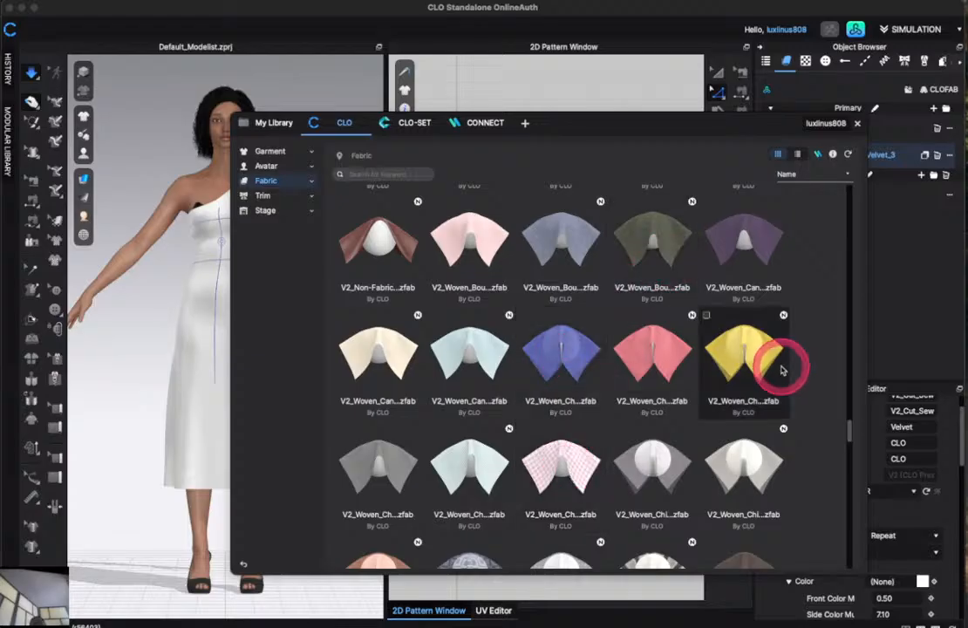
scroll(624, 472, up, 5)
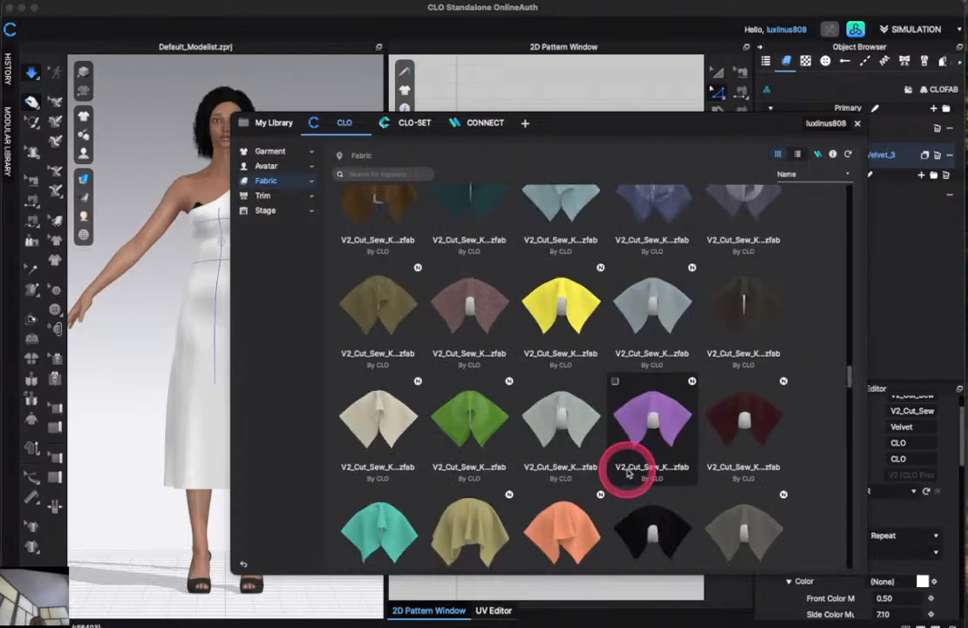
click(356, 319)
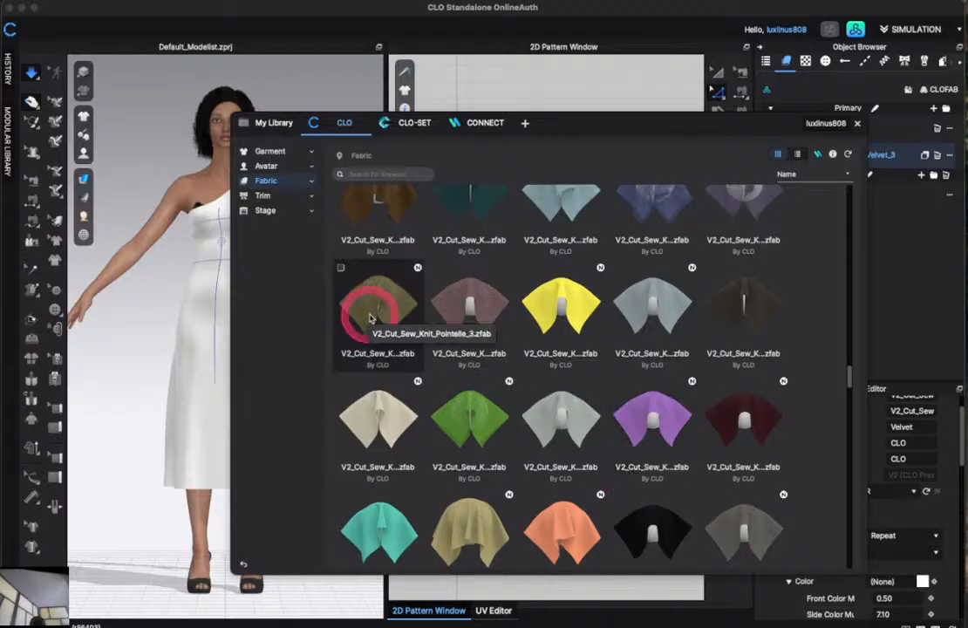
scroll(523, 467, up, 3)
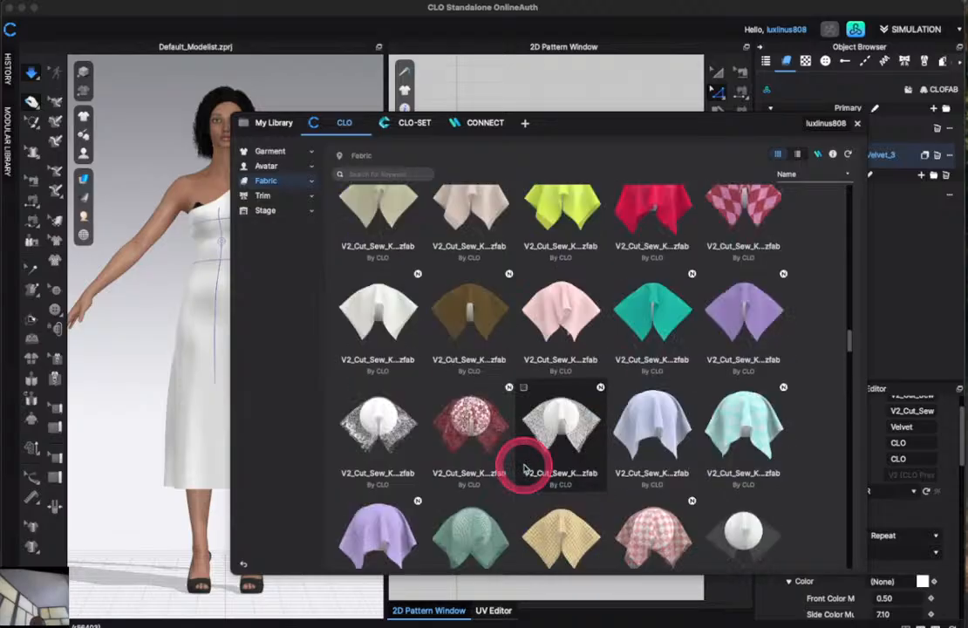
scroll(523, 468, up, 5)
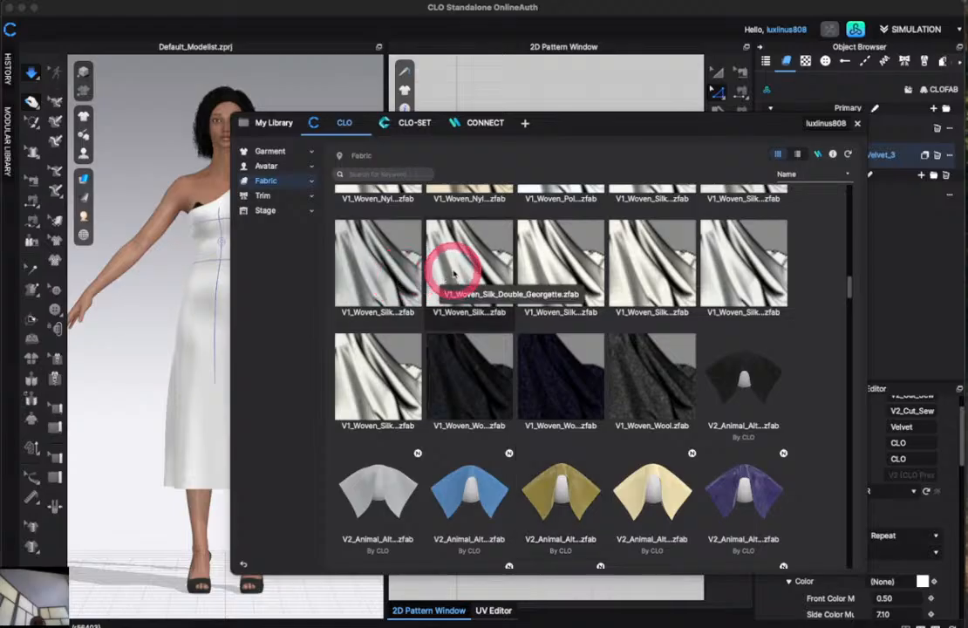
click(390, 259)
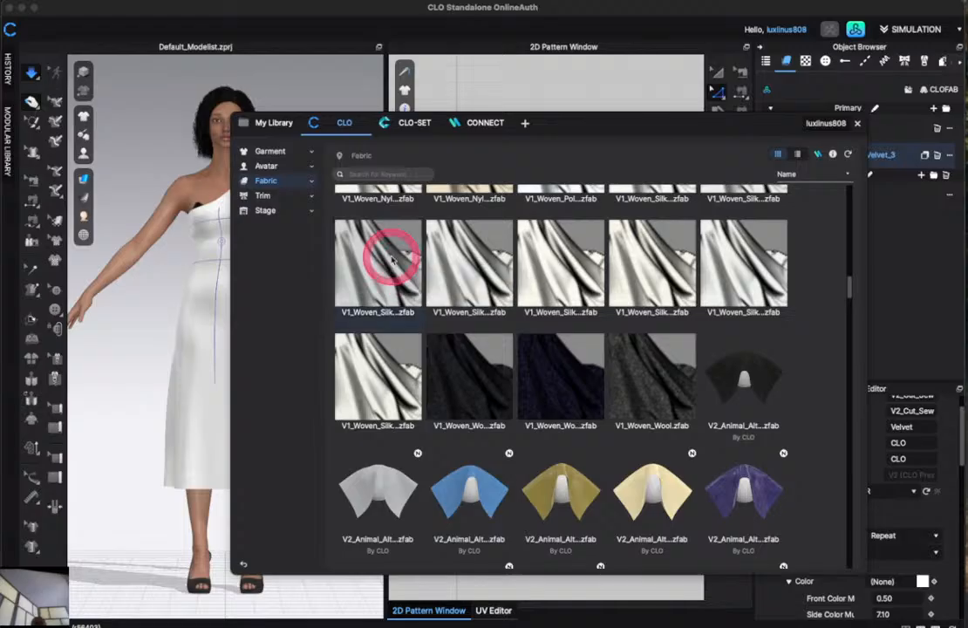
click(417, 284)
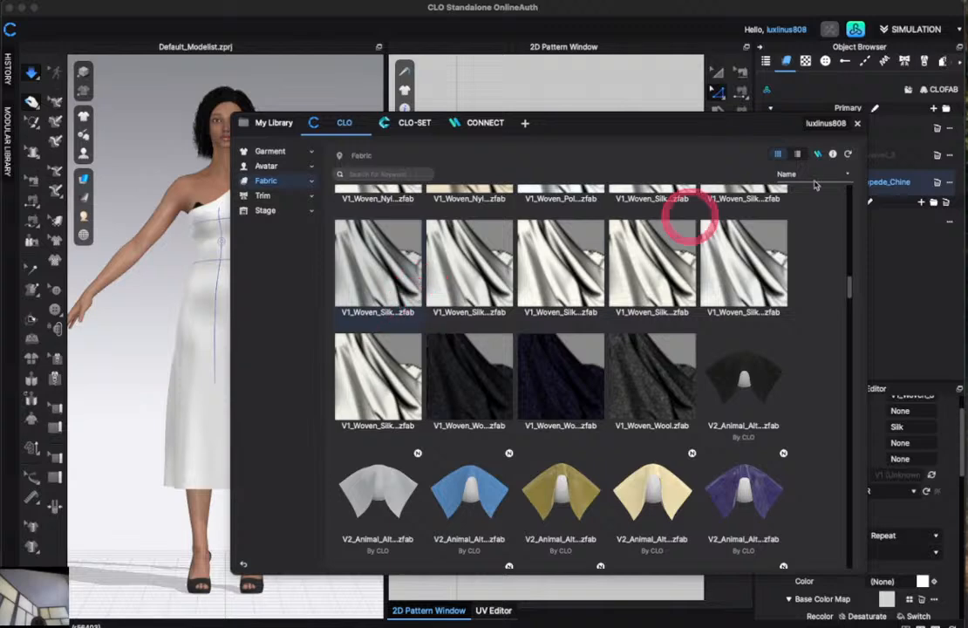
click(856, 124)
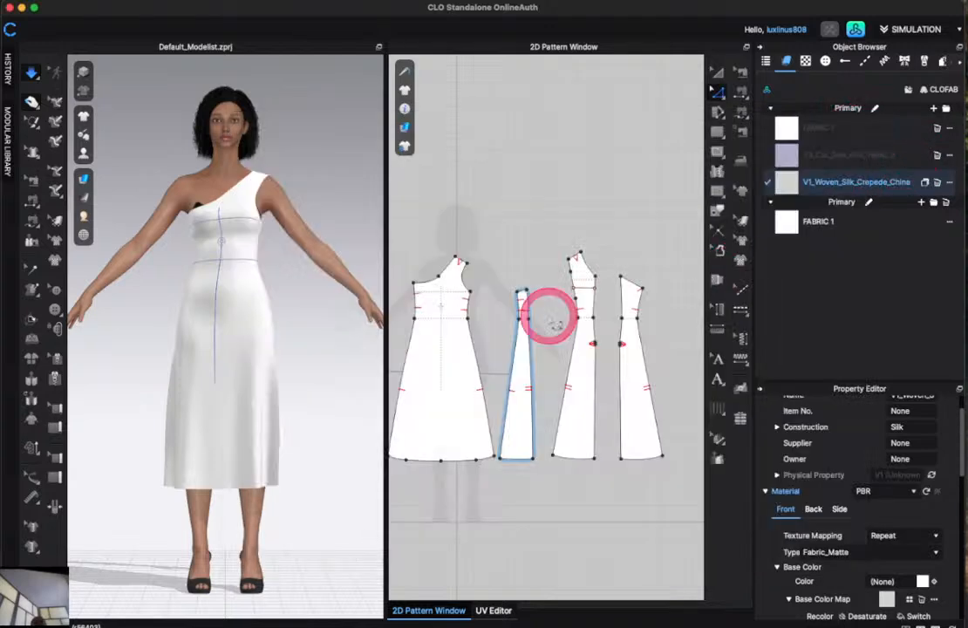
Select all the dress panels in the 2D pattern and assign the V2_Cut_Sew_Knit_Velvet_3 fabric to them.
scroll(549, 323, down, 4)
drag(448, 300, 687, 469)
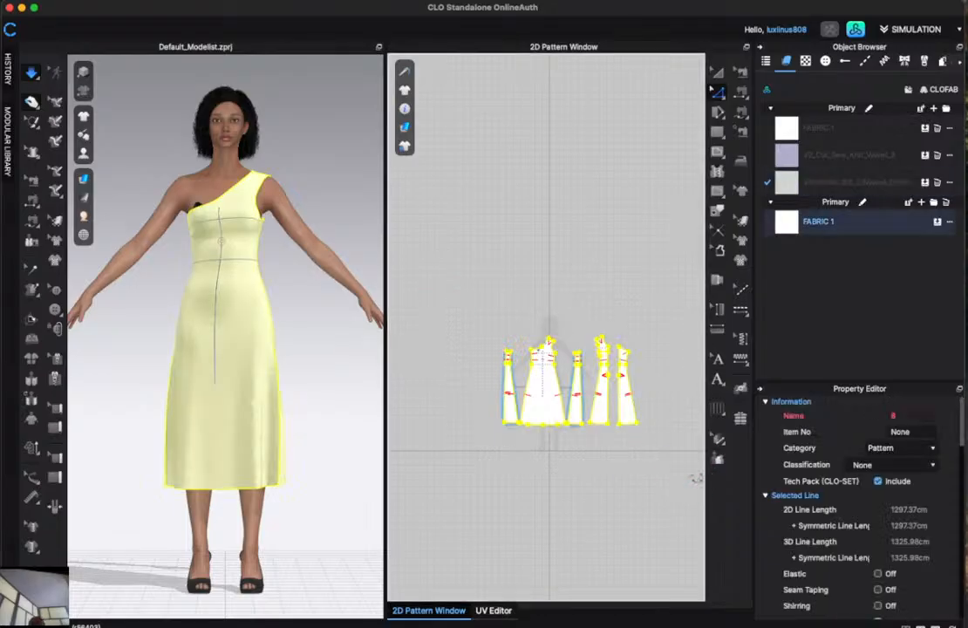
scroll(836, 490, down, 4)
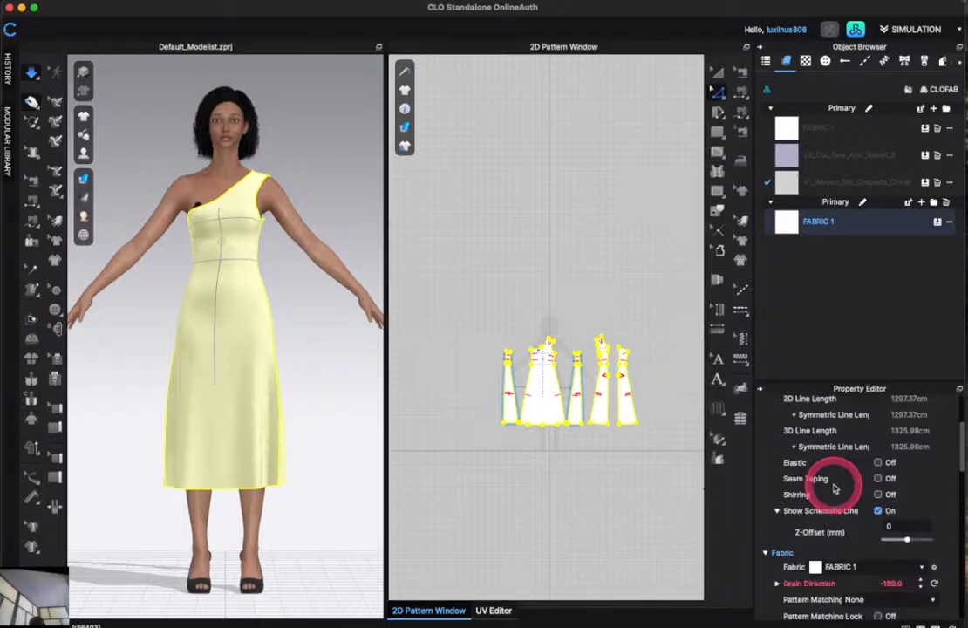
click(920, 531)
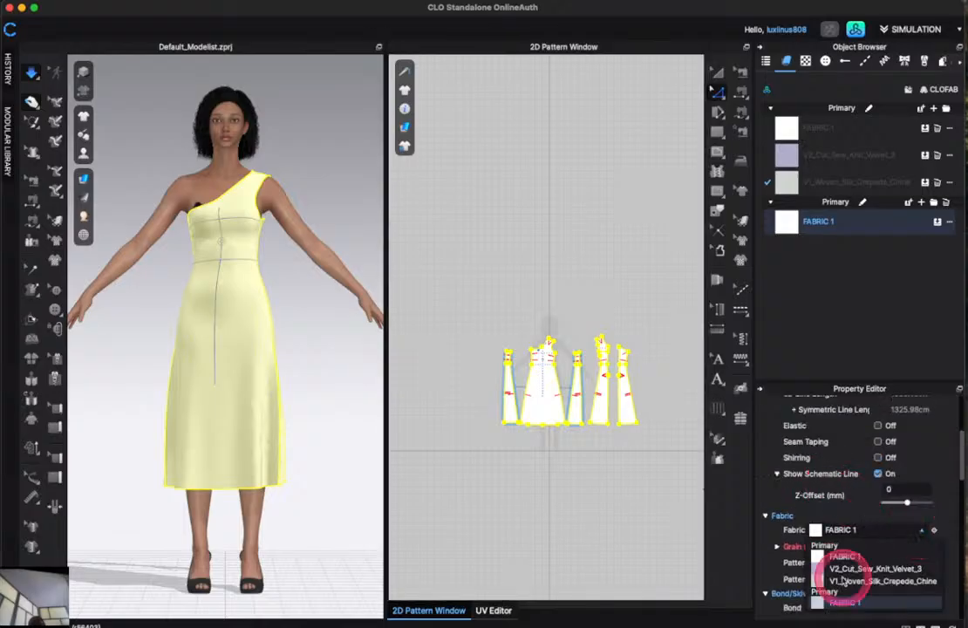
click(844, 569)
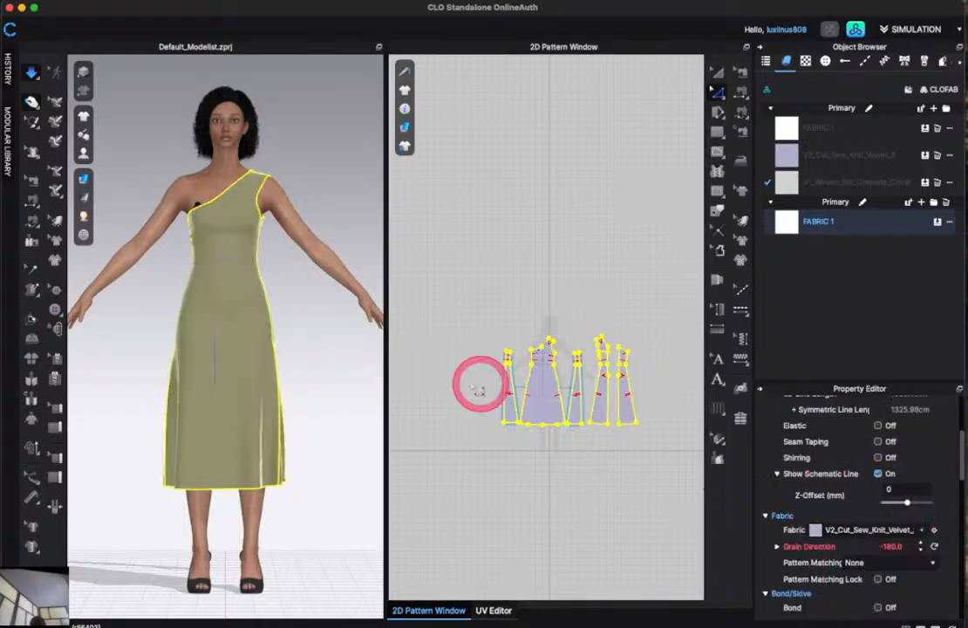
click(299, 337)
scroll(302, 339, up, 3)
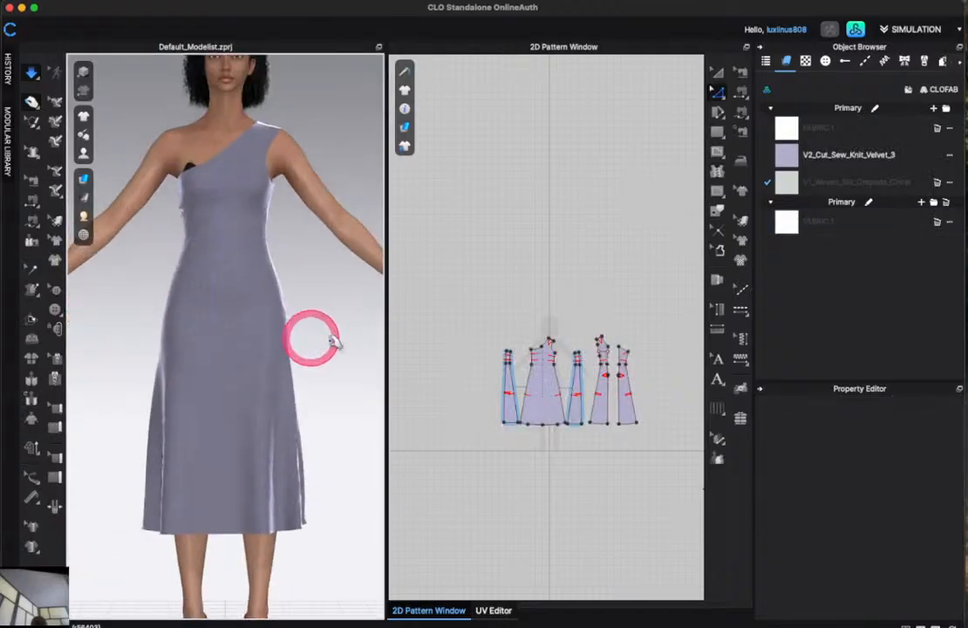
Open the base color of V2_Cut_Sew_Knit_Velvet_3 and pick the Coloro red B53241, keeping the dress in view.
drag(484, 294, 647, 446)
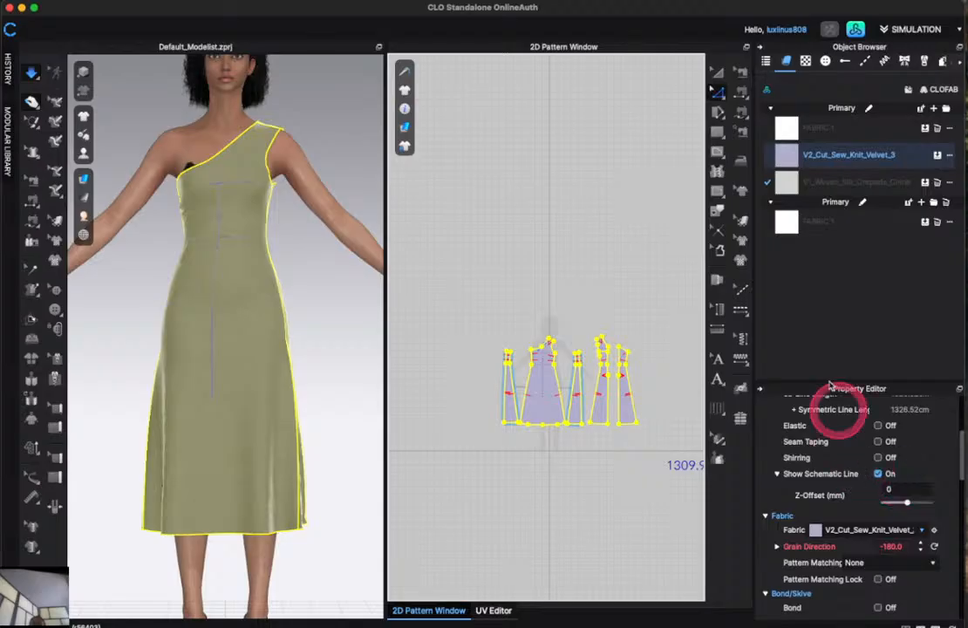
click(839, 157)
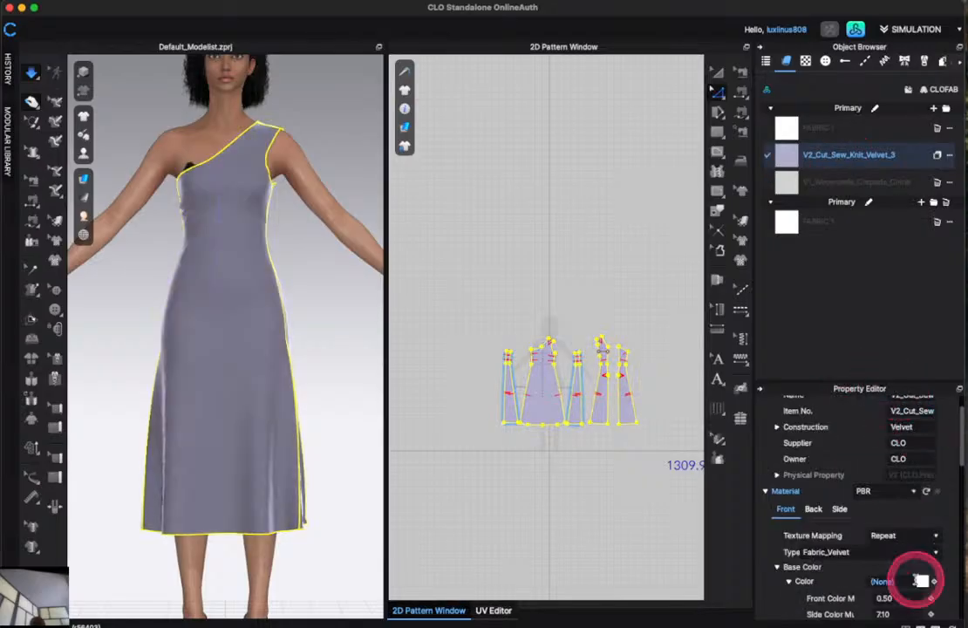
click(920, 580)
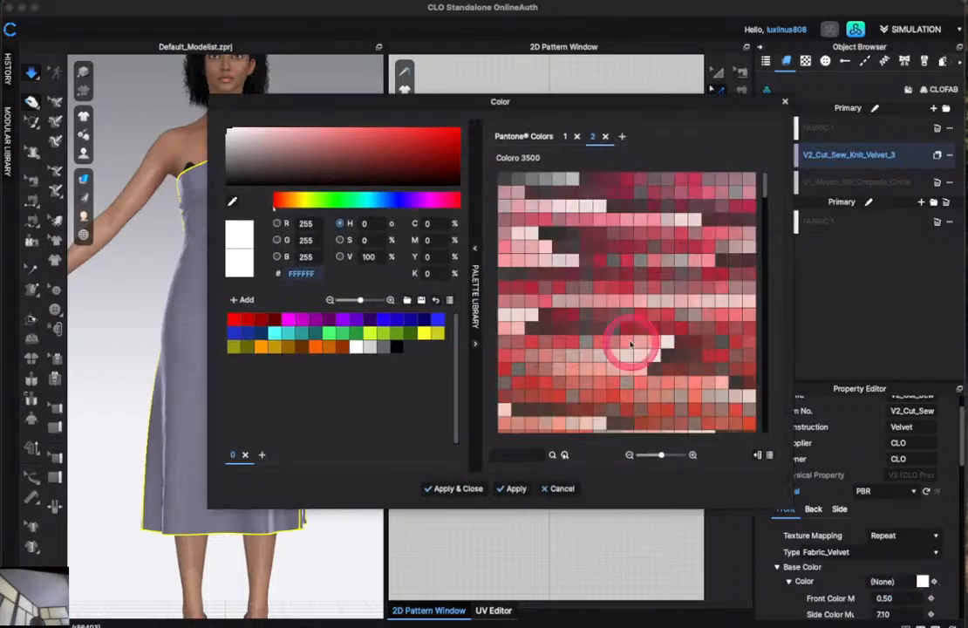
click(559, 288)
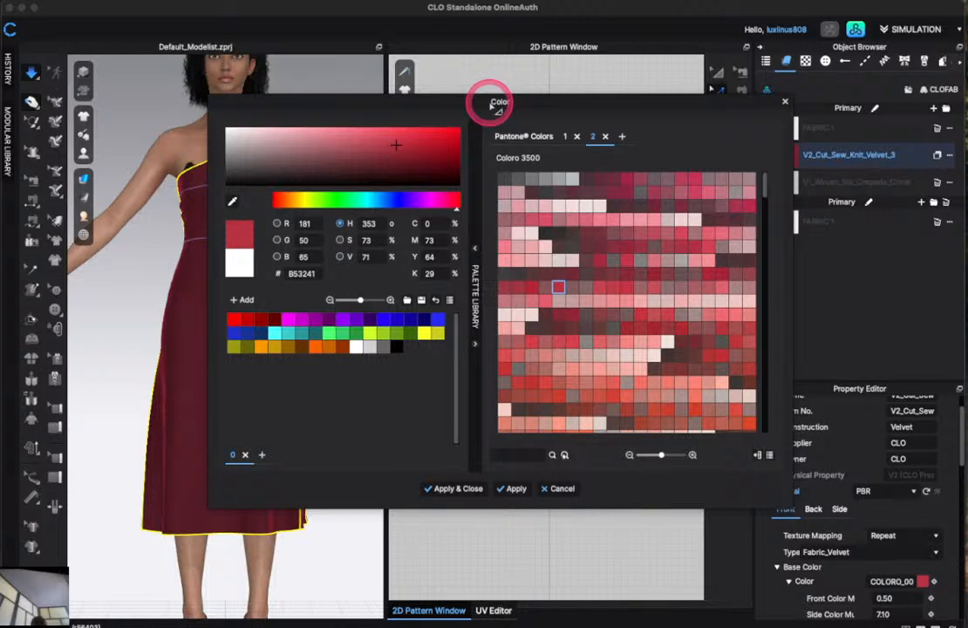
drag(491, 103, 580, 108)
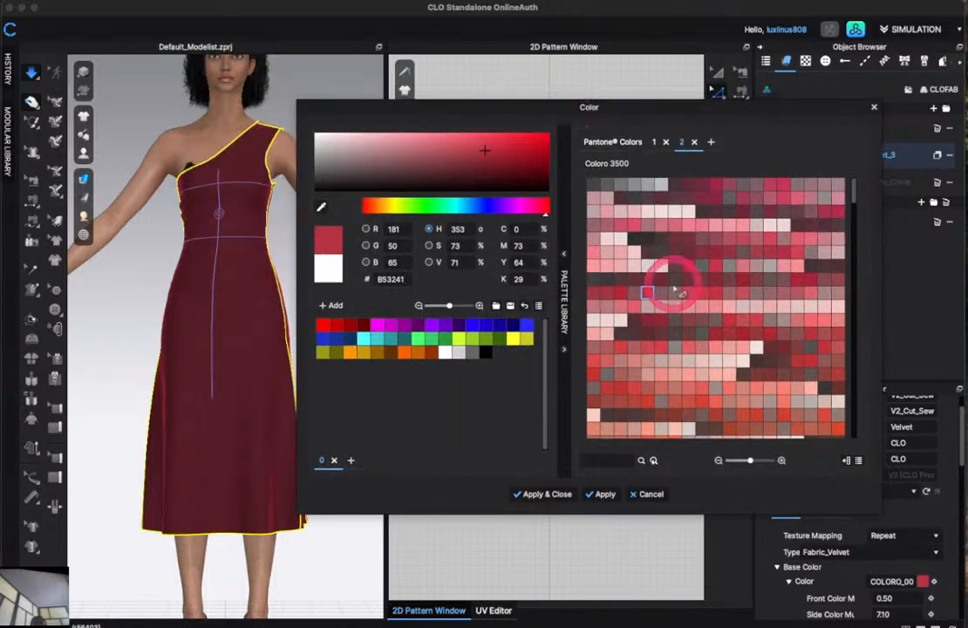
Try pink and red base colors on the velvet, including CC4062 and AF6476, ending with the Coloro red C63243.
click(783, 186)
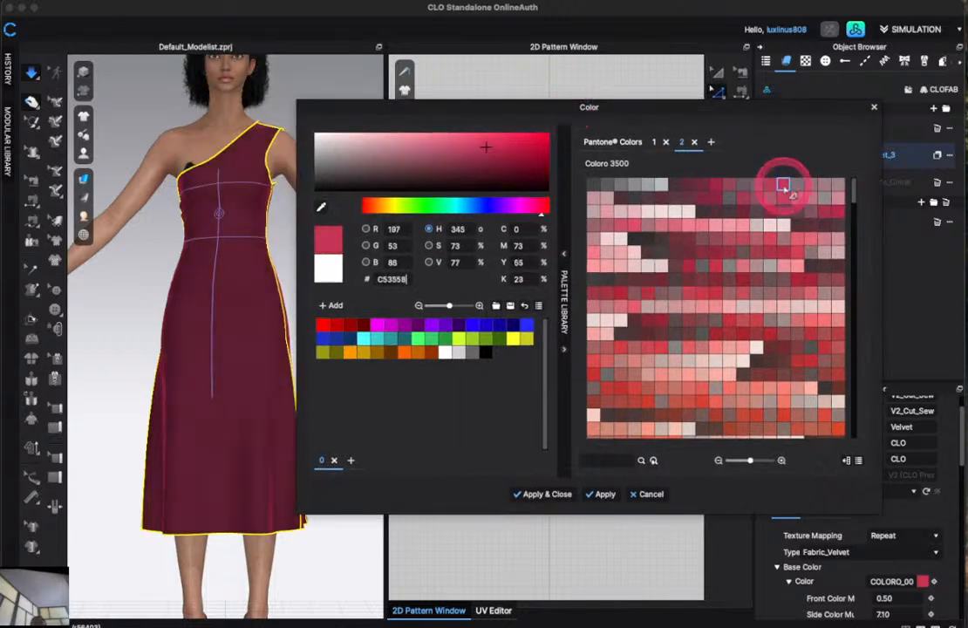
click(782, 199)
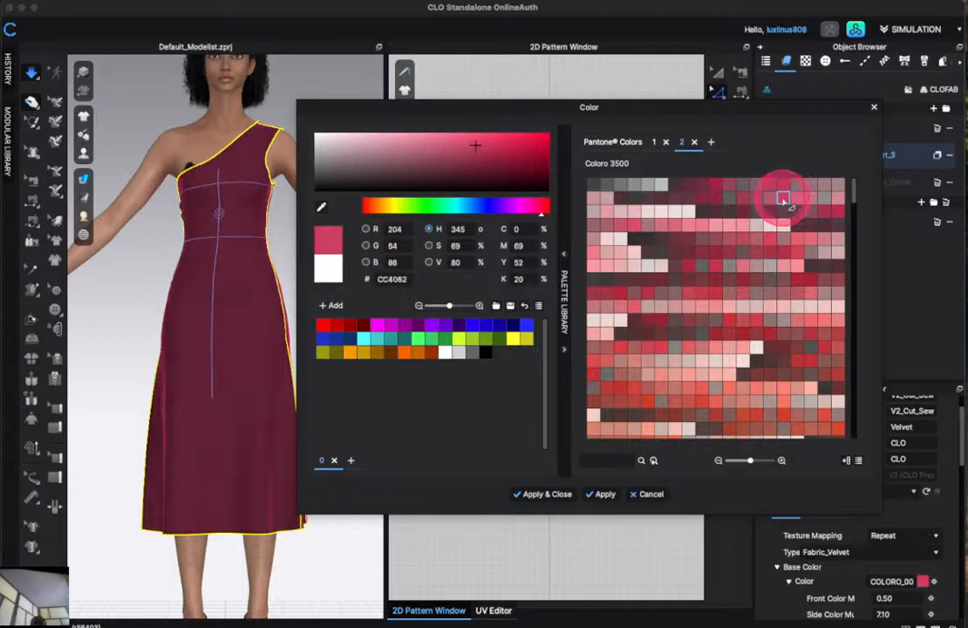
click(417, 153)
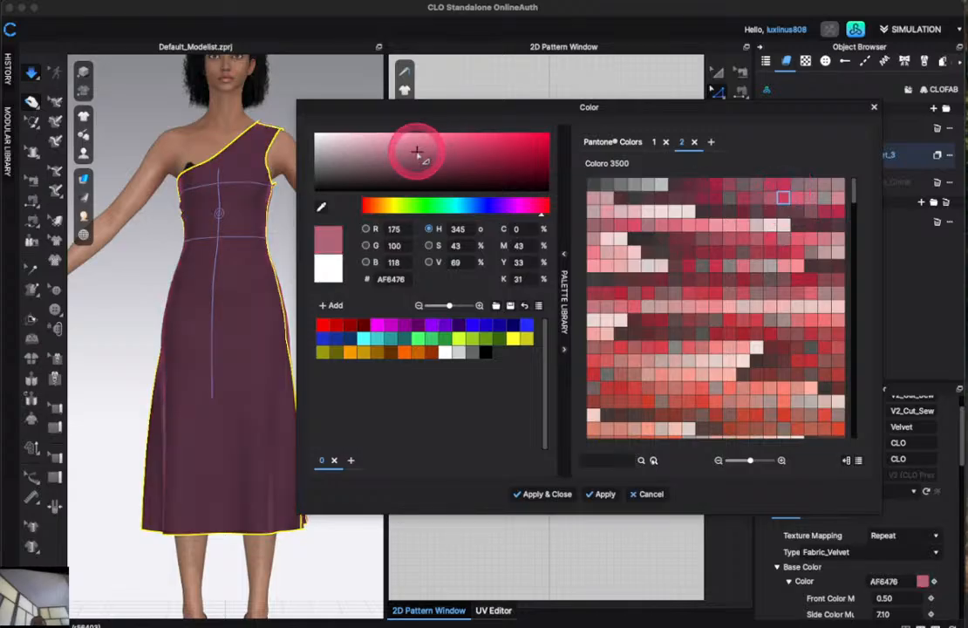
click(903, 575)
click(715, 294)
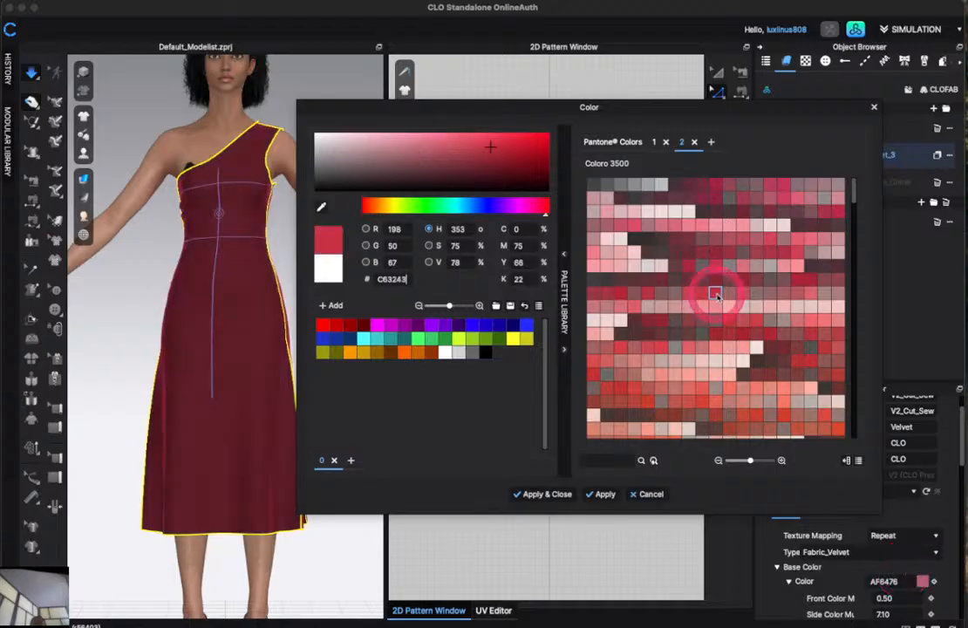
Try Coloro greens as the velvet's base color, first light green 89B767 and then dark green 3E5B3A.
scroll(663, 261, down, 5)
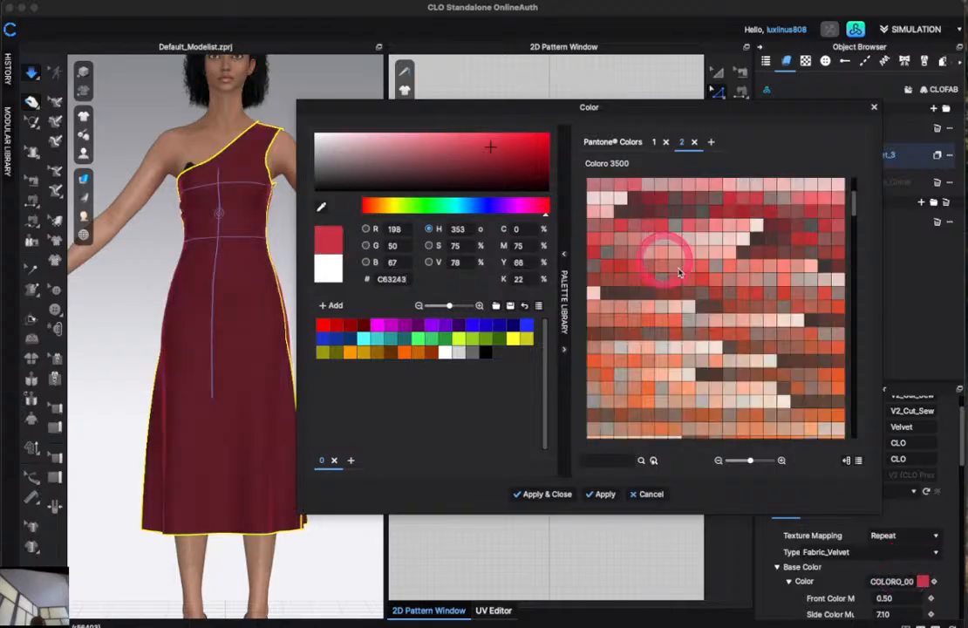
scroll(680, 273, down, 8)
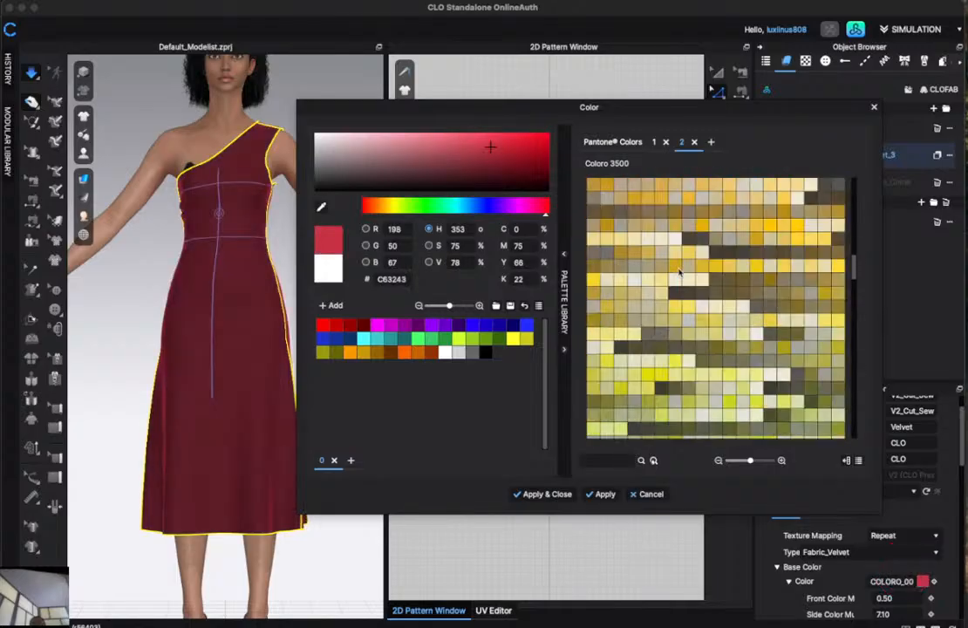
scroll(679, 273, down, 2)
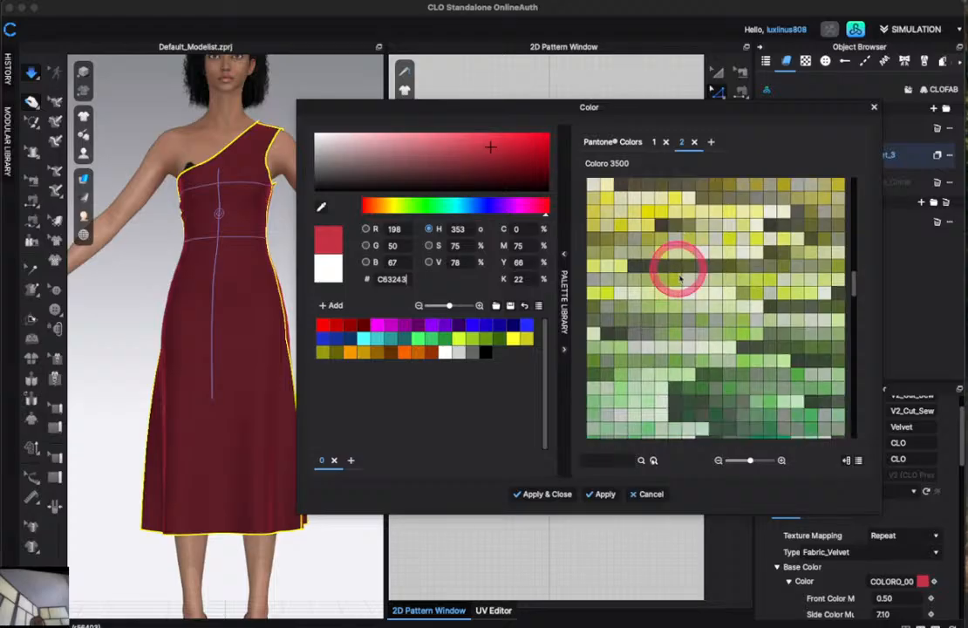
click(702, 365)
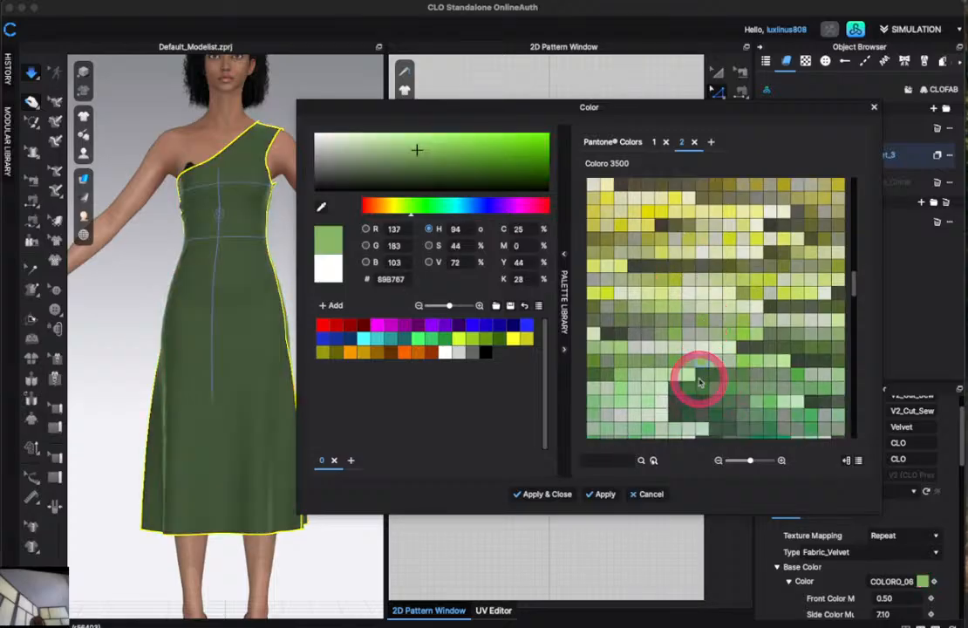
click(700, 377)
scroll(699, 381, down, 5)
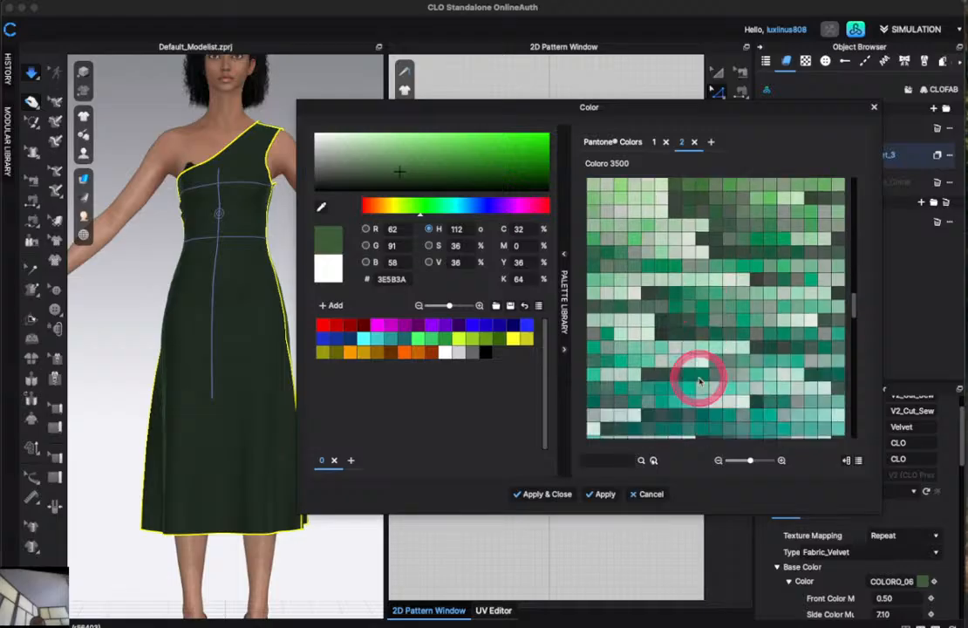
Try a teal Coloro shade (#289790) on the velvet fabric and close the colour picker without applying it.
click(624, 389)
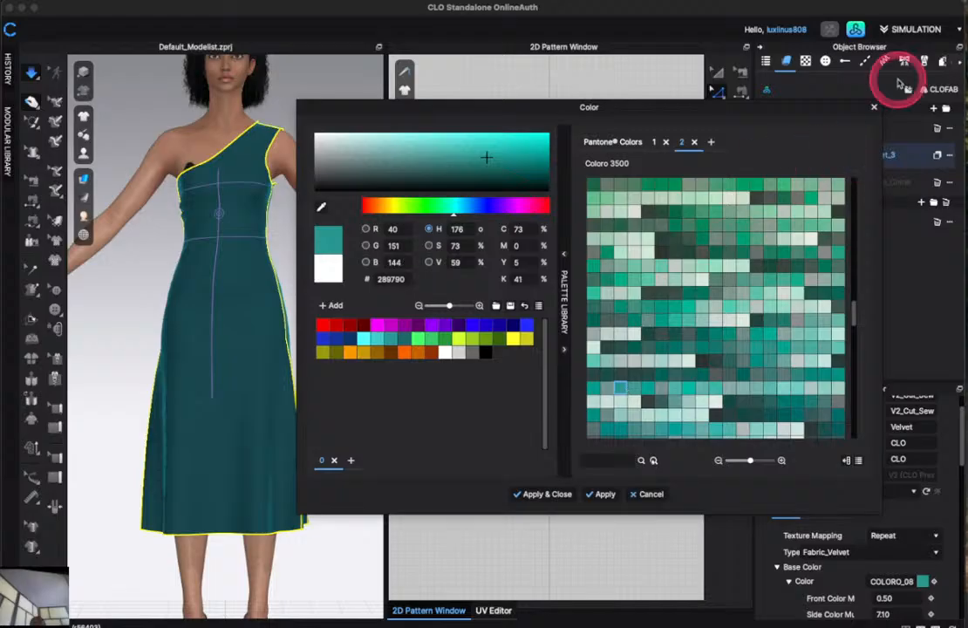
click(875, 109)
click(850, 248)
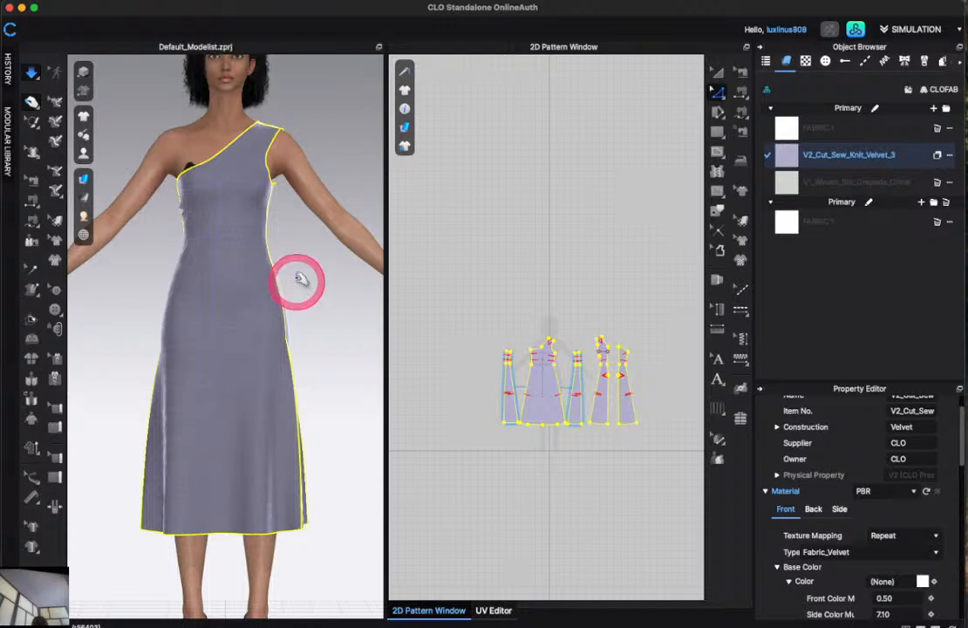
Set the material type of the V2_Cut_Sew_Knit_Velvet_3 fabric to Fabric_Silk/Satin and deselect the fabric.
click(924, 560)
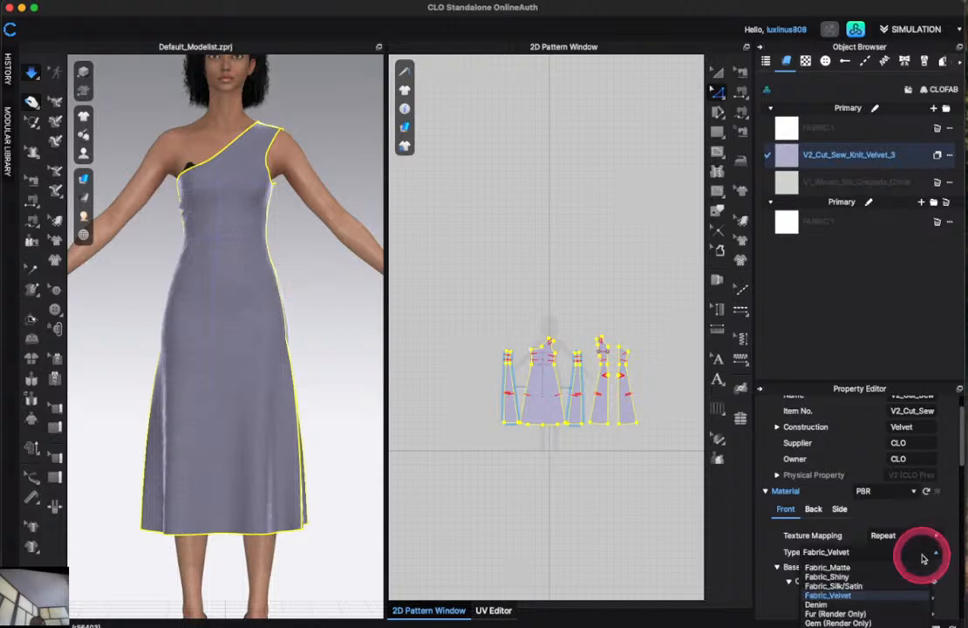
click(873, 587)
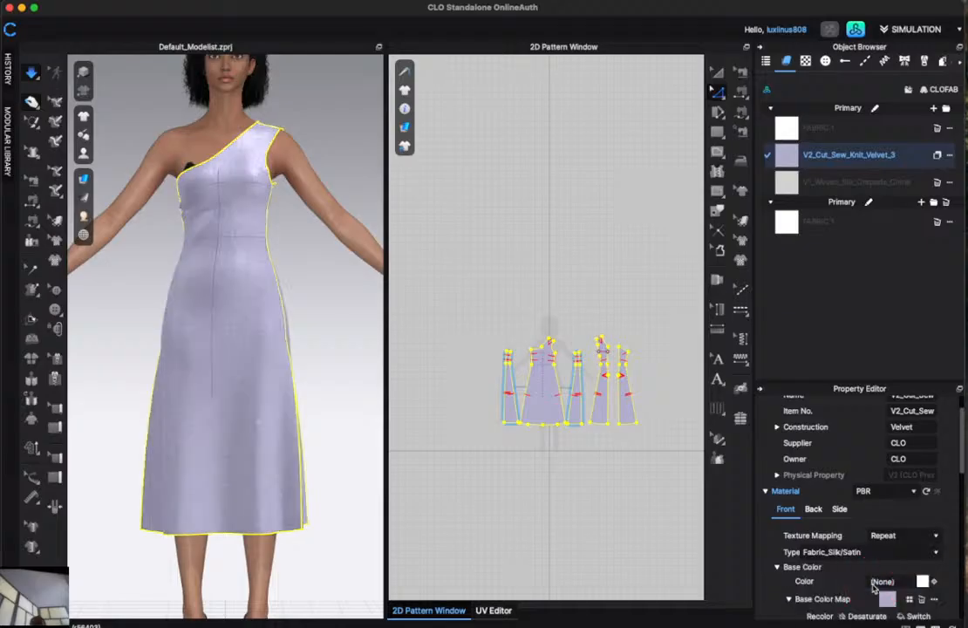
click(310, 384)
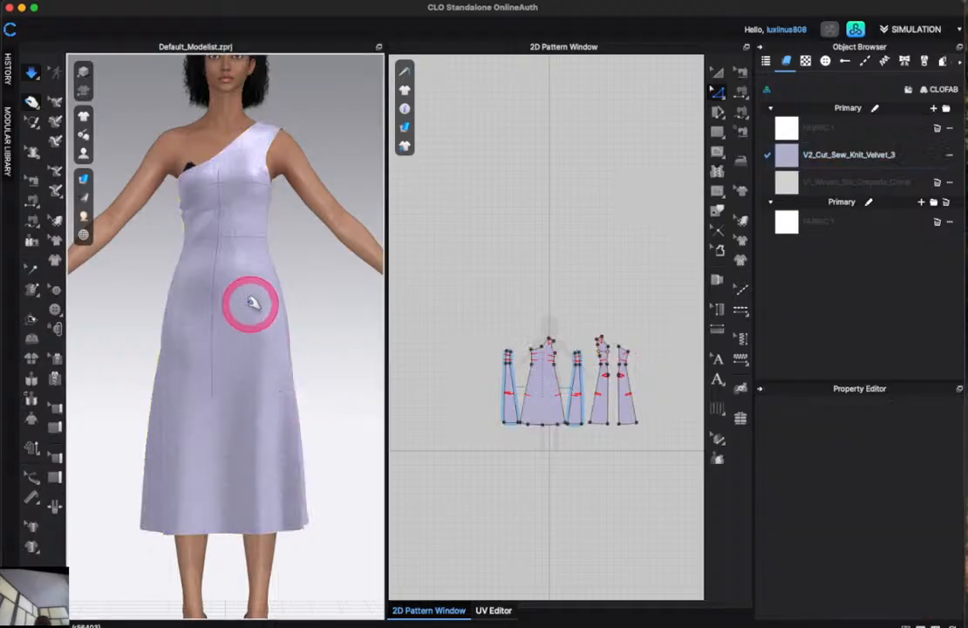
Tug the front of the skirt during simulation and inspect the dress's drape and shine from the front and from above.
click(259, 297)
drag(267, 295, 320, 304)
click(515, 326)
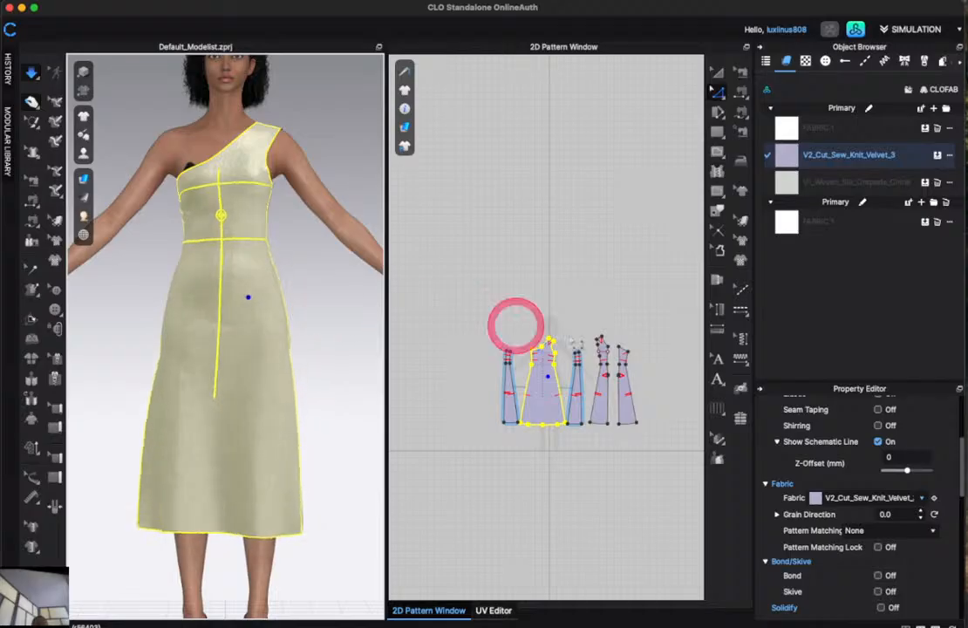
click(579, 265)
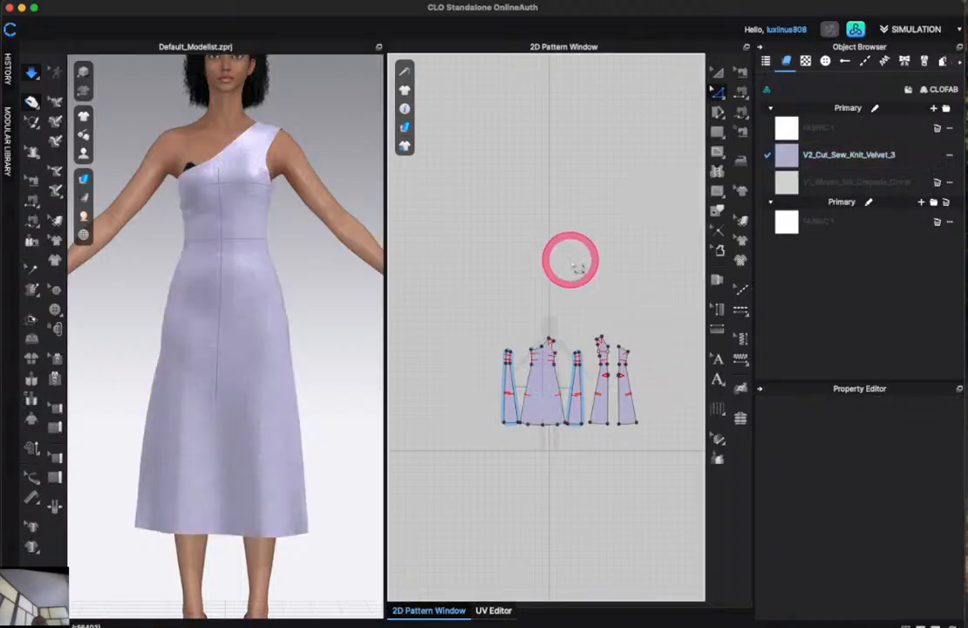
right_drag(325, 109, 314, 161)
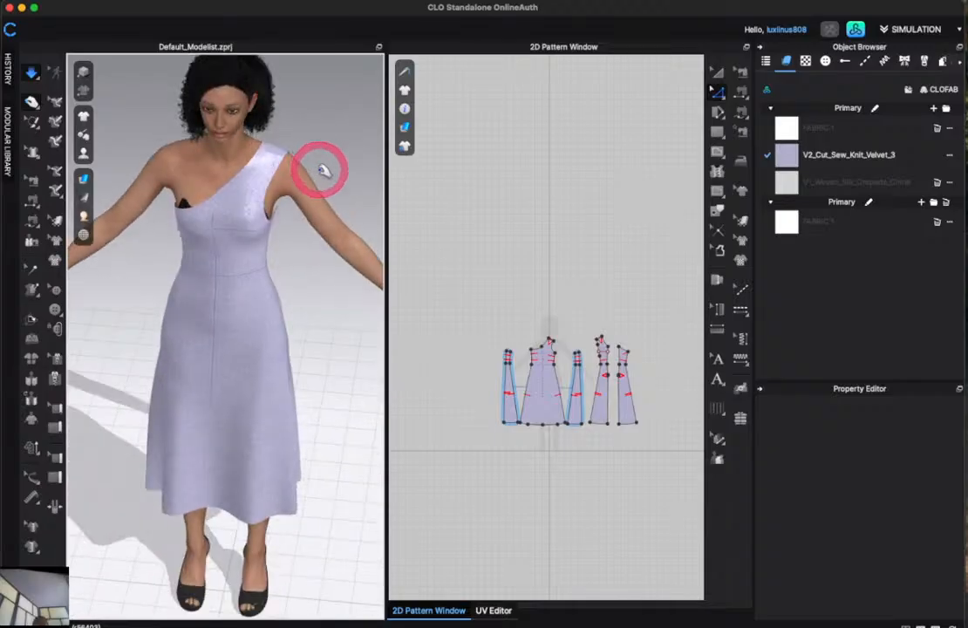
right_drag(322, 170, 325, 161)
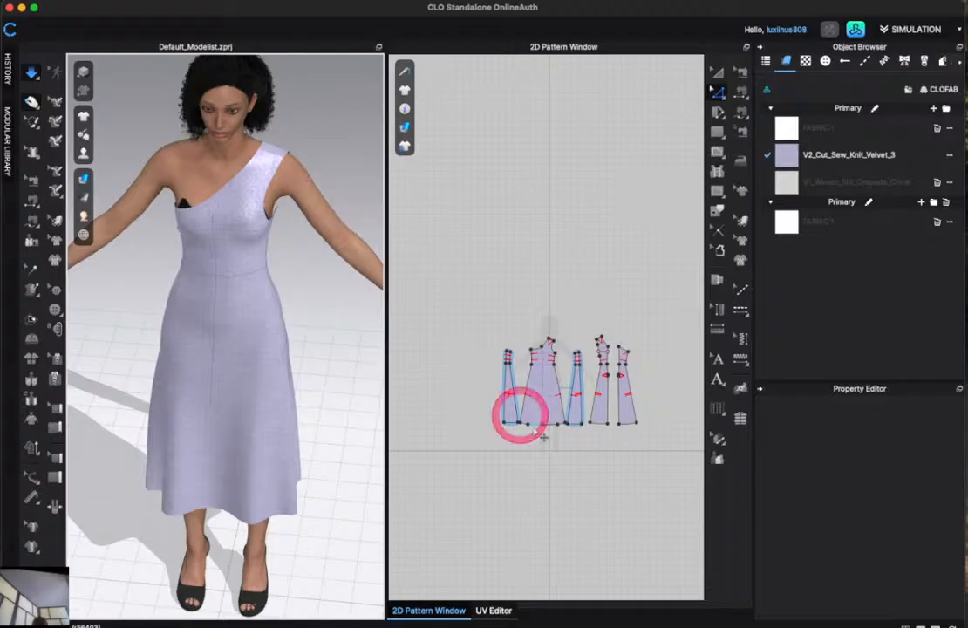
mouse_move(353, 186)
right_down()
mouse_move(351, 143)
mouse_move(364, 138)
right_up()
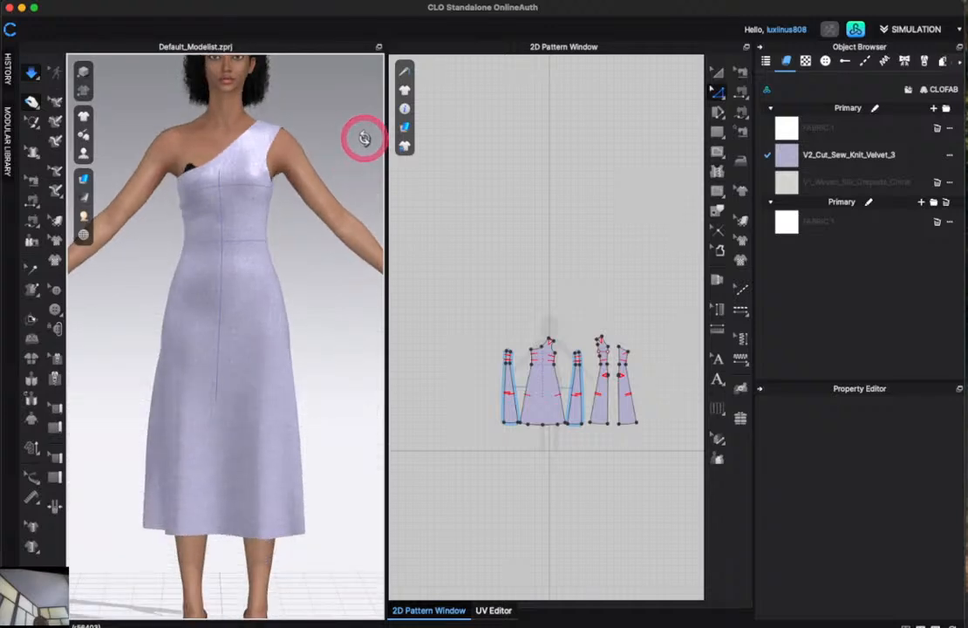
Examine the shoulder sewing between the front and back bodice patterns with Edit Sewing, including the seam Sewing_5398525.
click(536, 407)
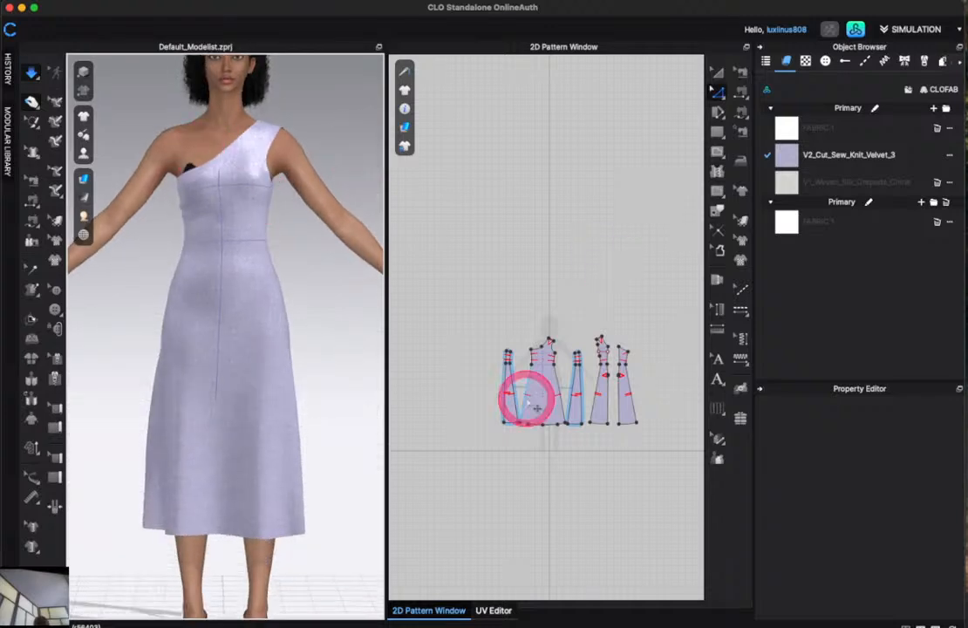
scroll(540, 342, up, 5)
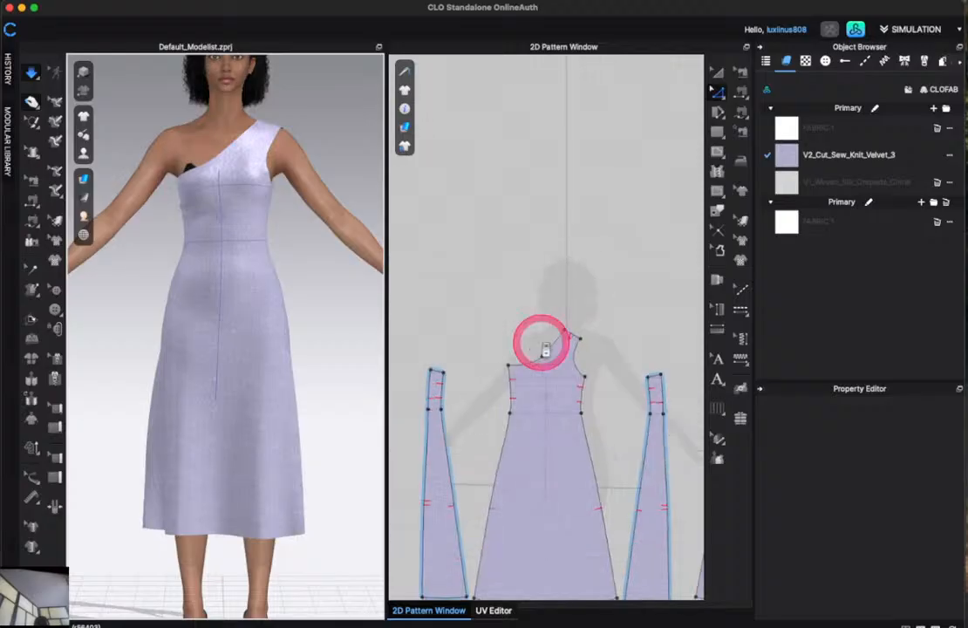
scroll(544, 349, down, 2)
click(720, 69)
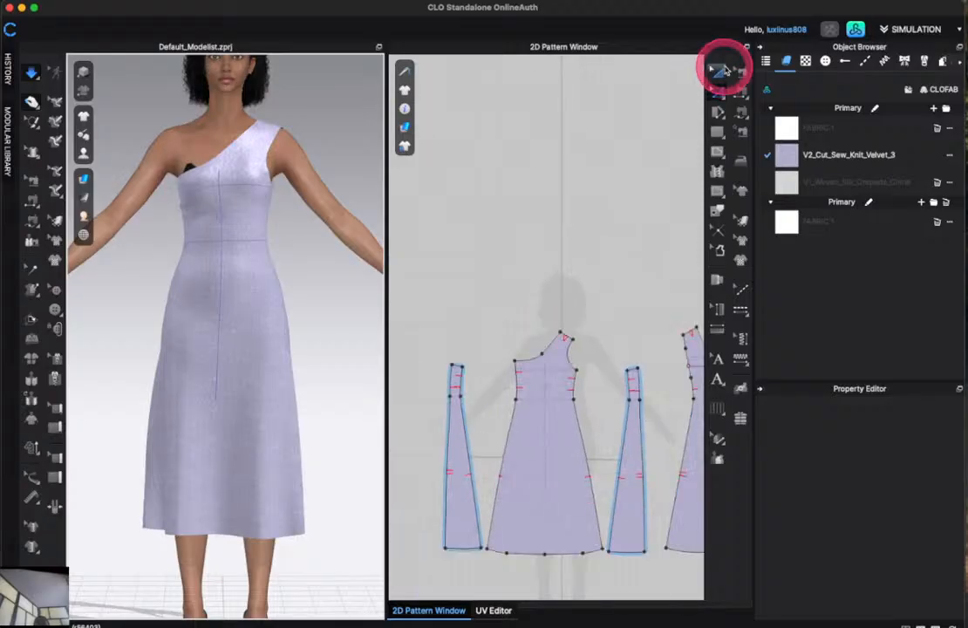
click(739, 72)
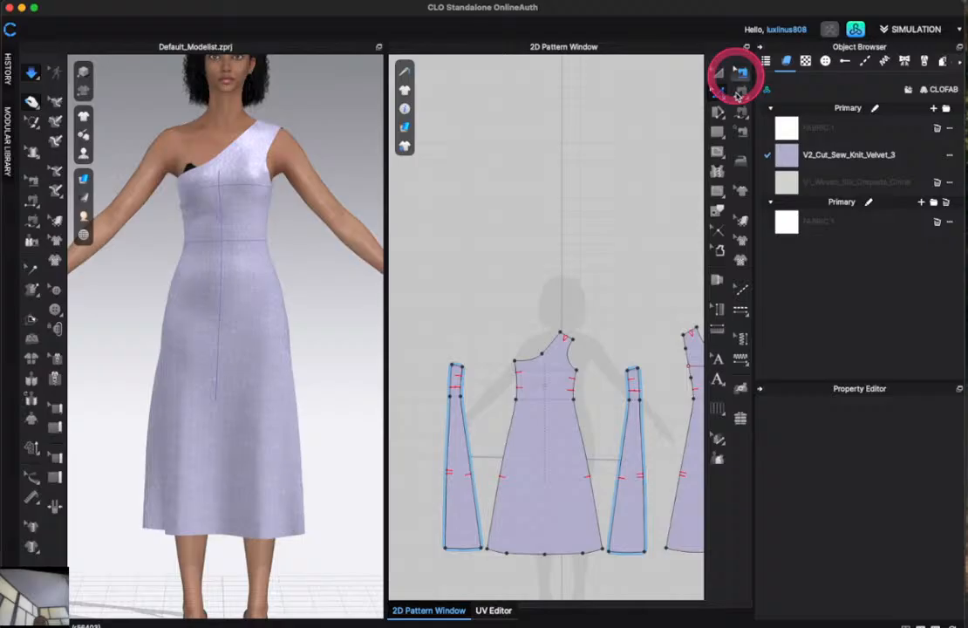
click(688, 329)
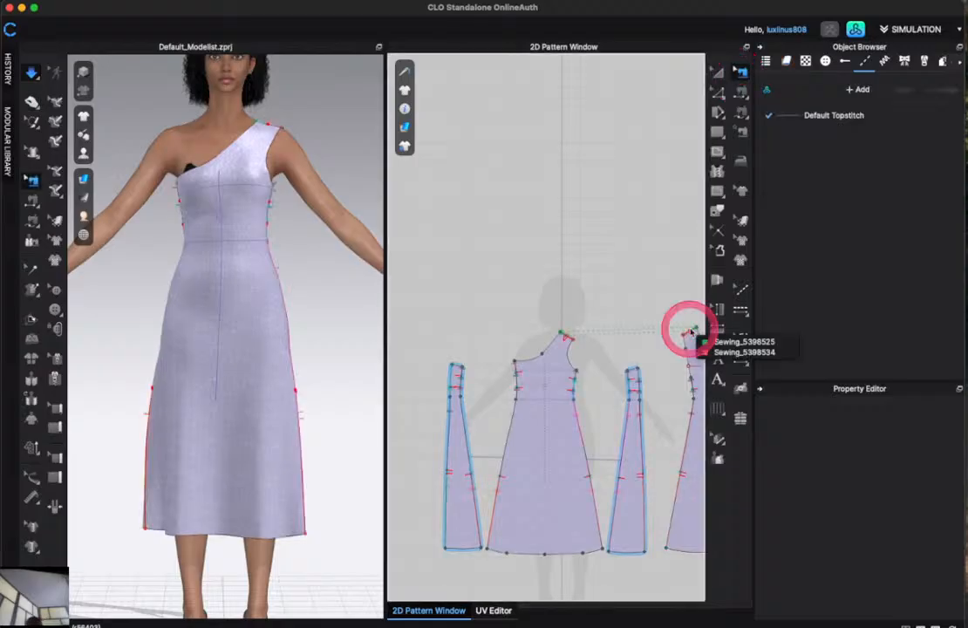
click(723, 344)
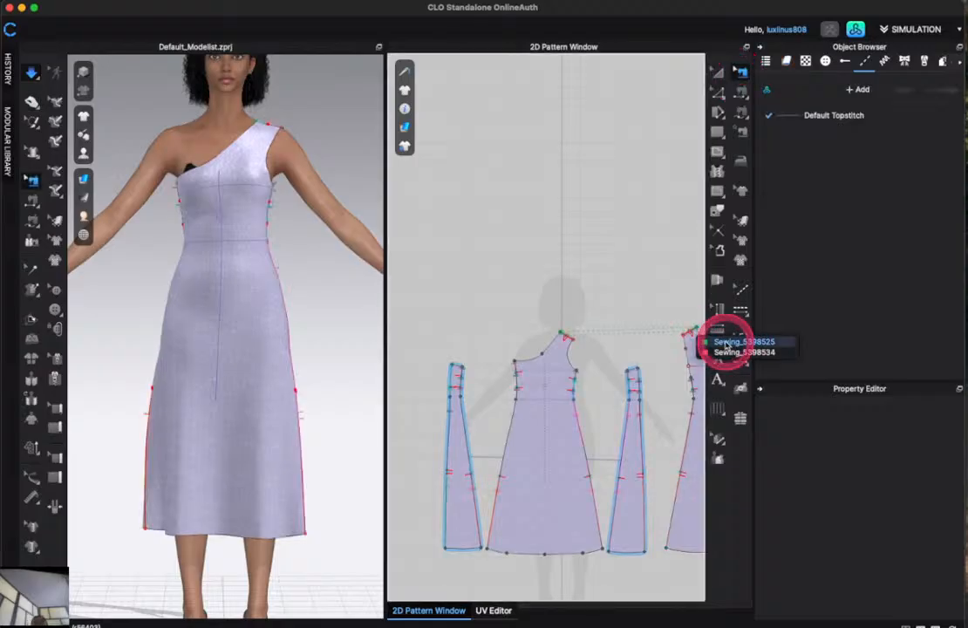
click(595, 331)
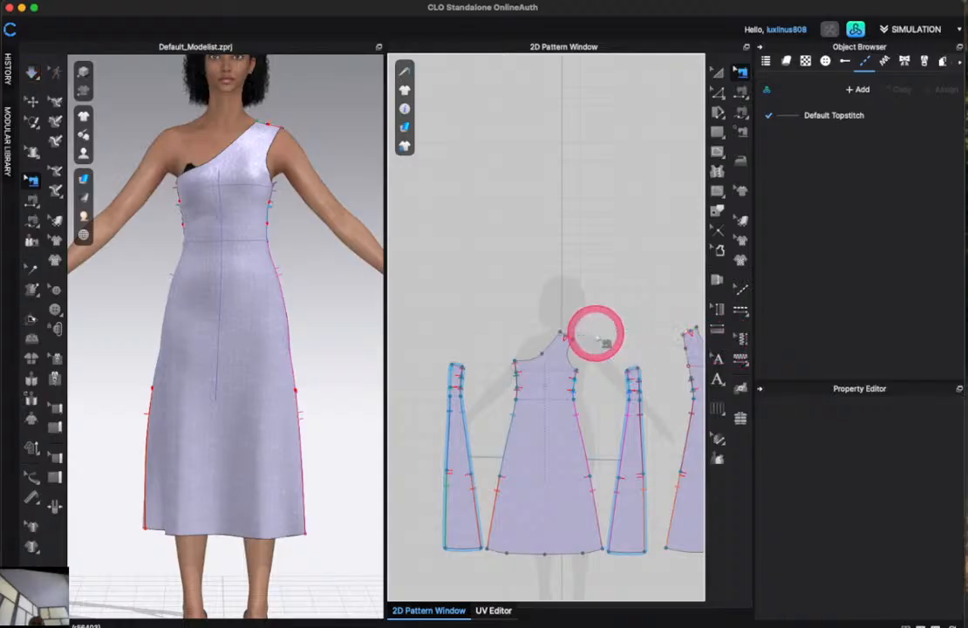
click(687, 329)
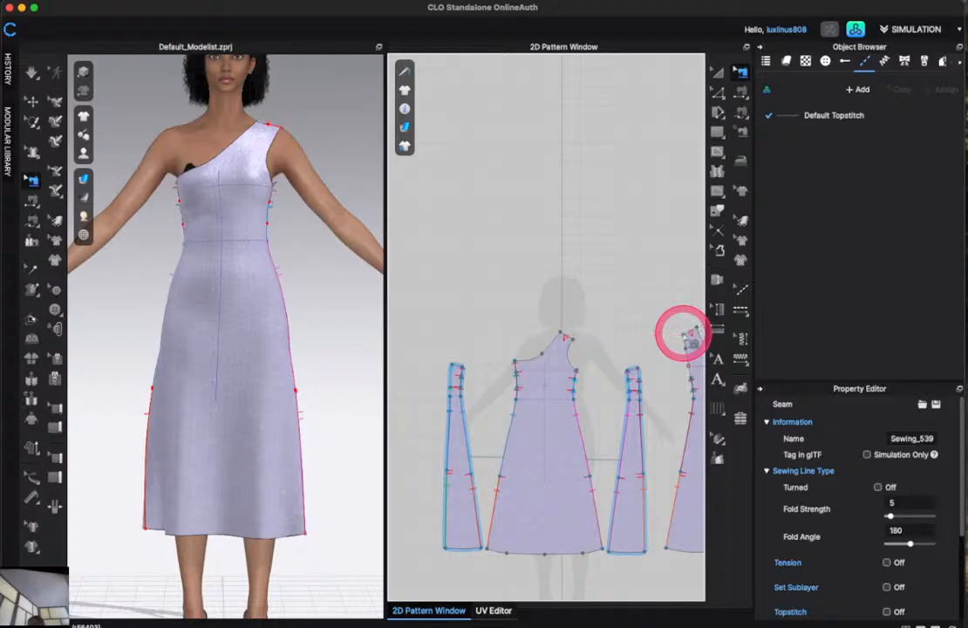
click(475, 347)
scroll(485, 352, down, 5)
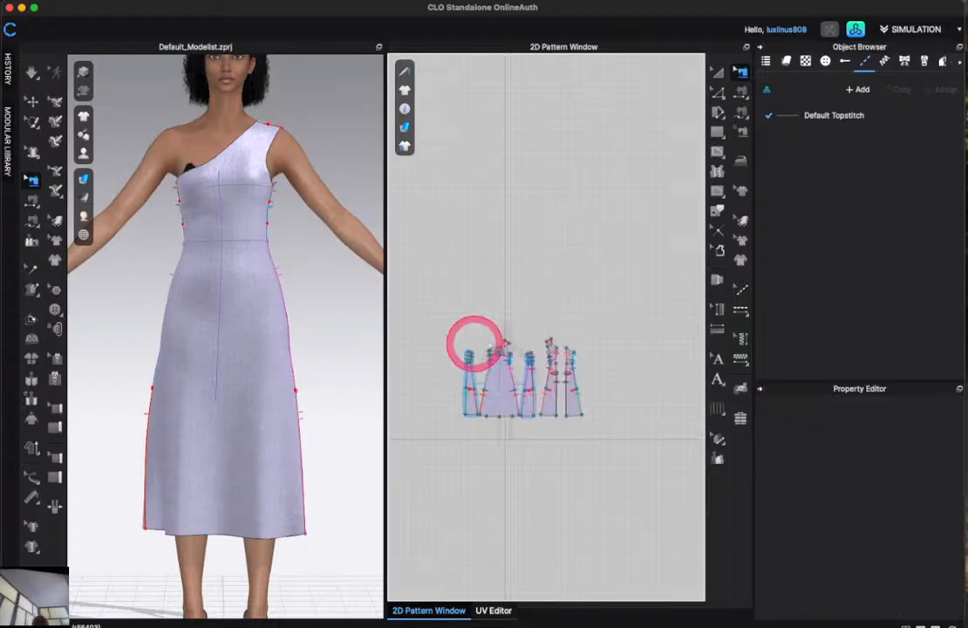
scroll(527, 334, up, 4)
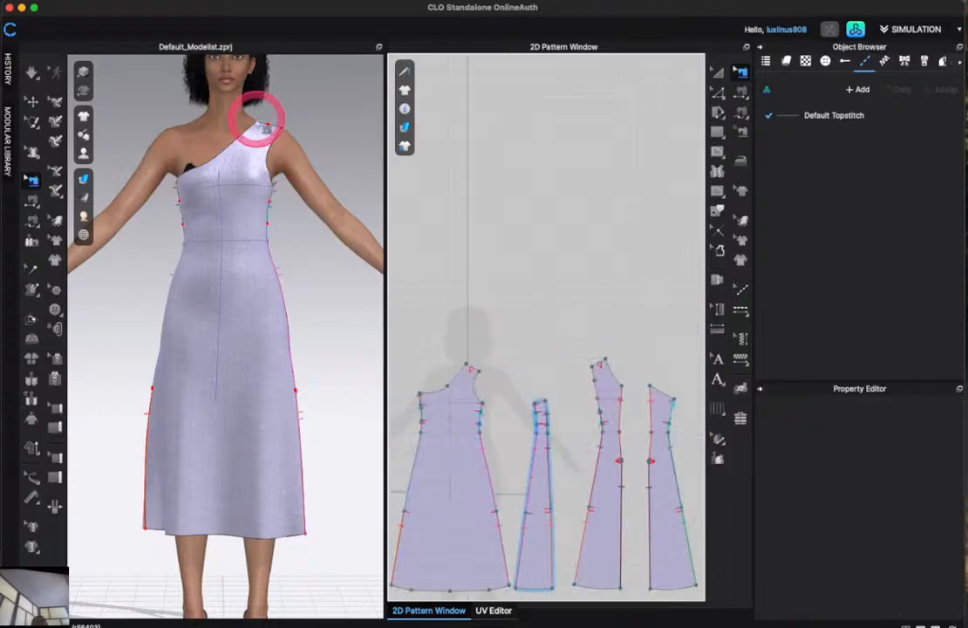
drag(261, 139, 276, 111)
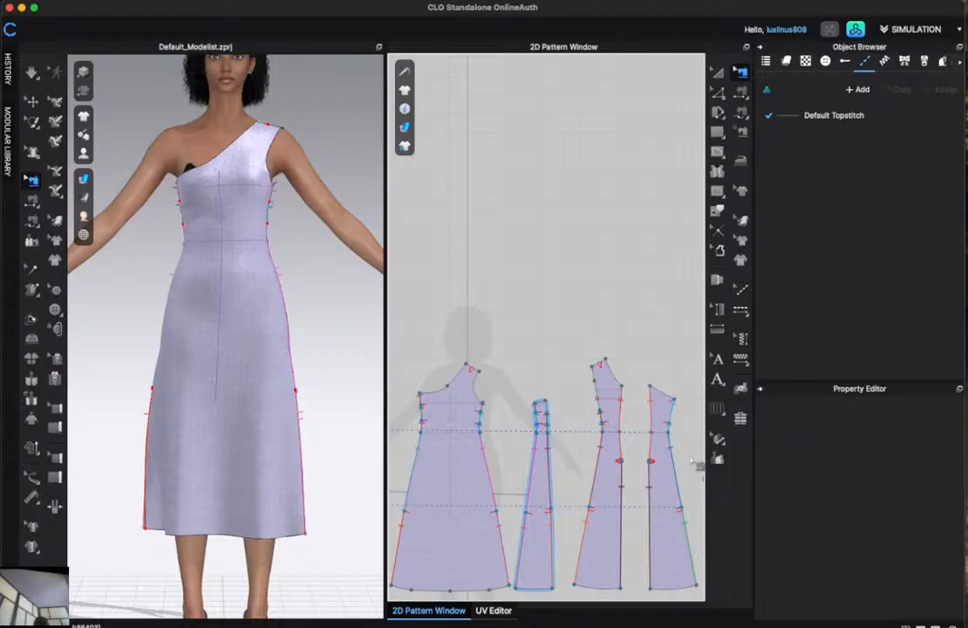
Draw a small circular pattern piece in the empty space beside the front dress pattern, above the side panel.
click(716, 132)
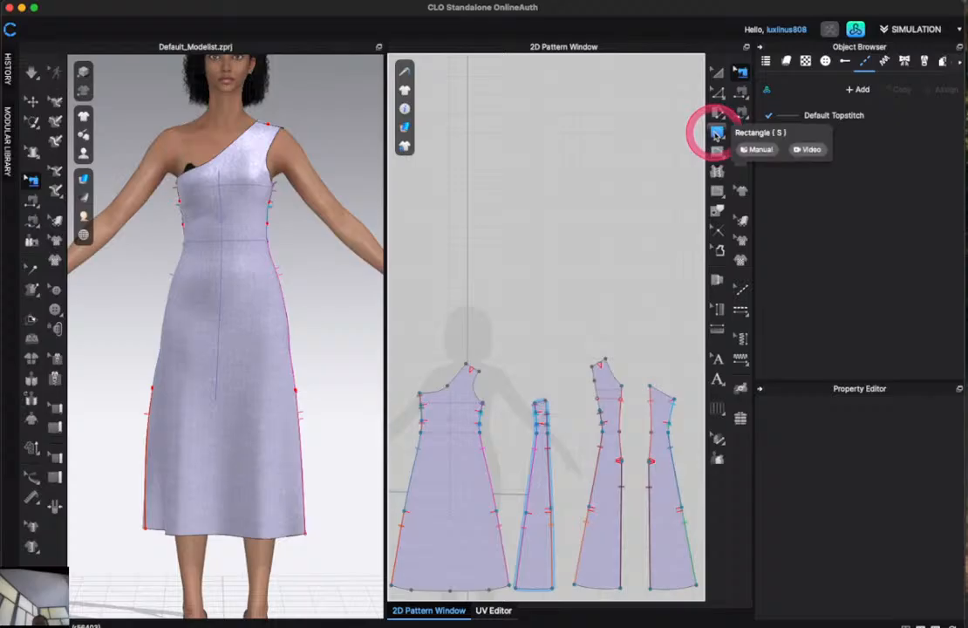
click(740, 159)
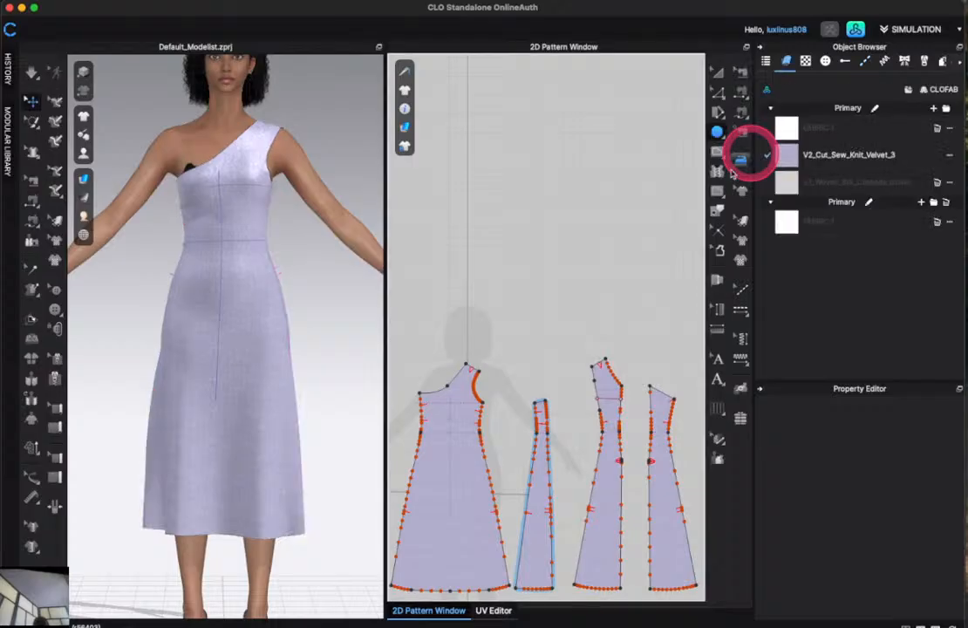
scroll(532, 376, up, 4)
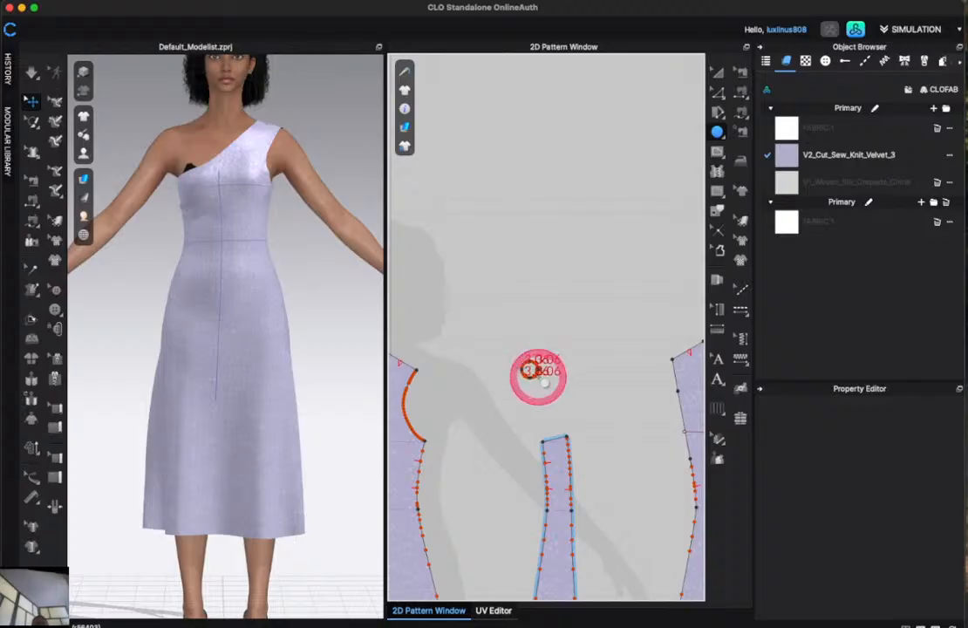
click(531, 371)
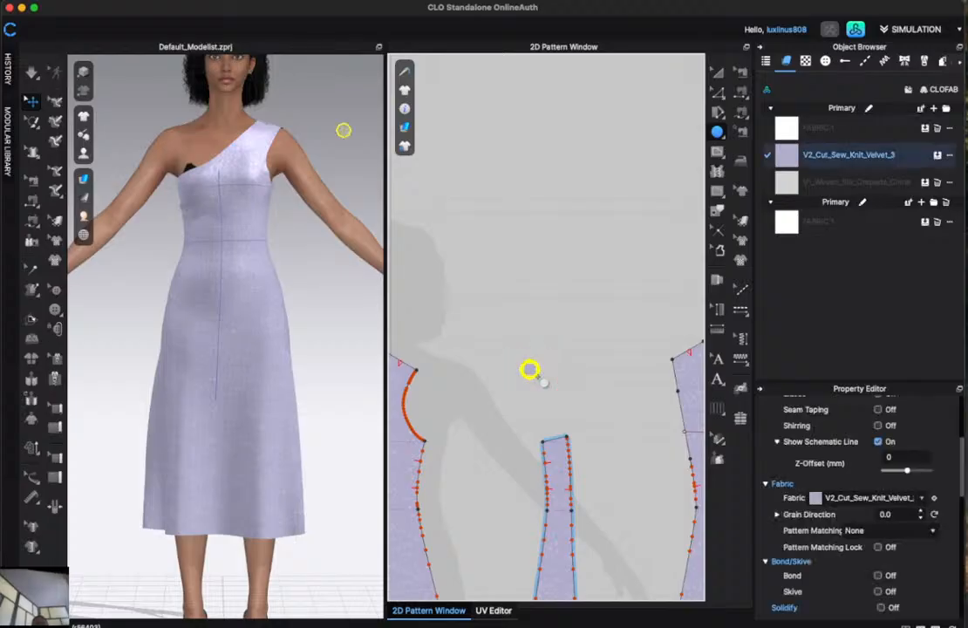
click(531, 370)
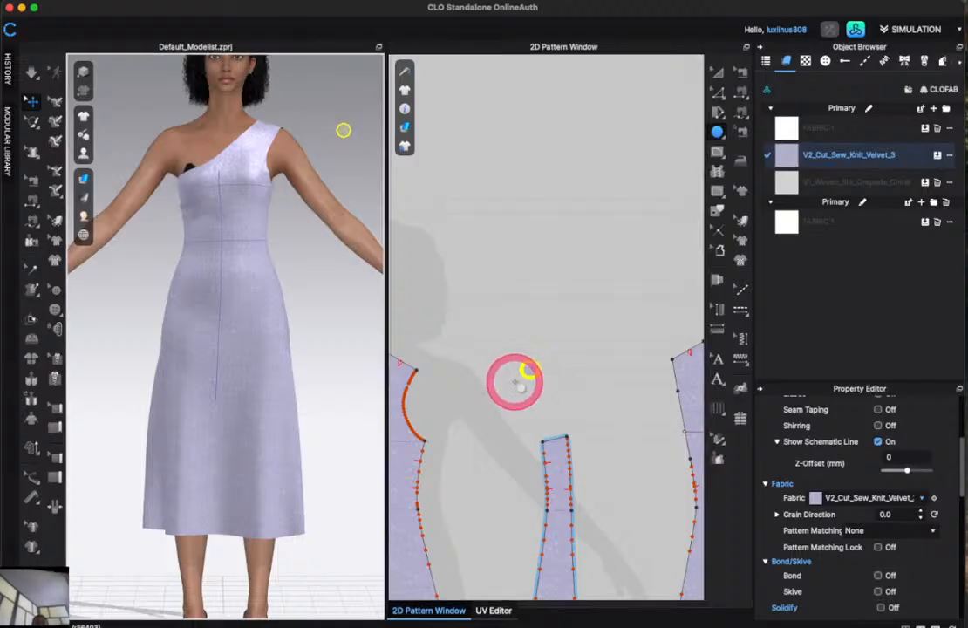
Scale the circular pattern piece up proportionally to about 9 cm across.
scroll(519, 383, up, 4)
key(a)
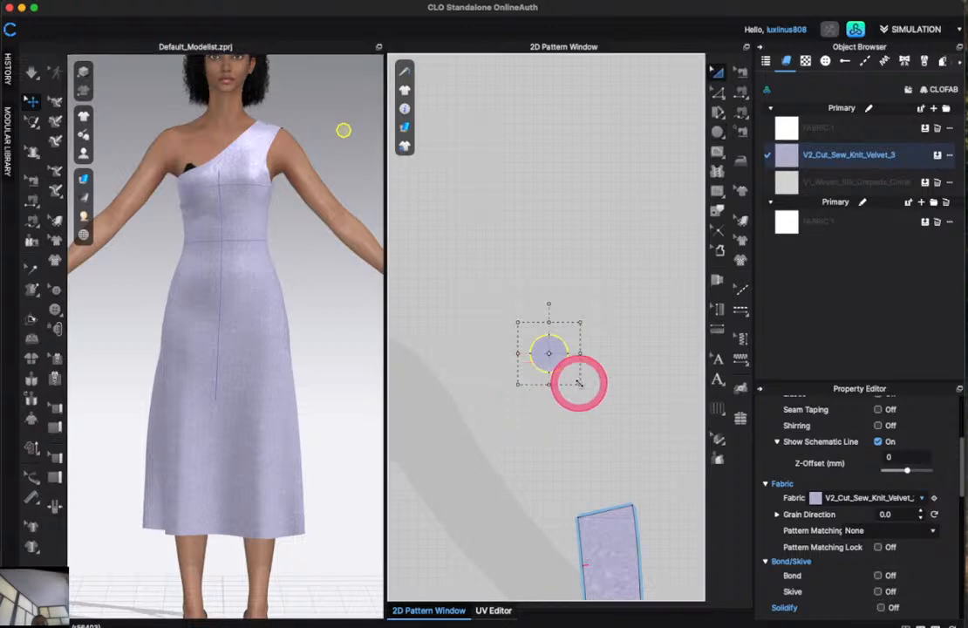
drag(580, 384, 650, 479)
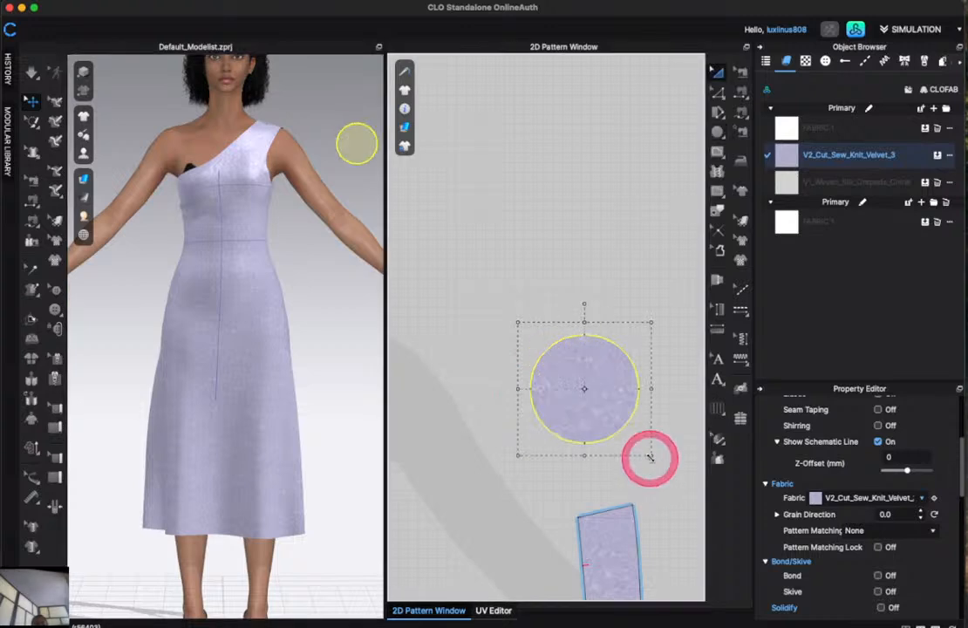
drag(652, 457, 635, 440)
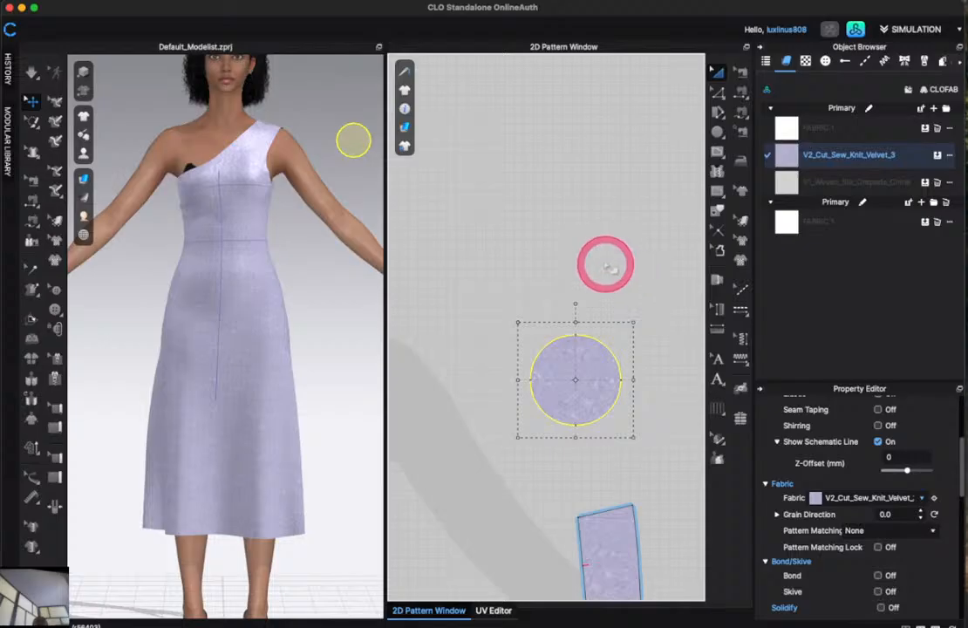
Draw an internal circle about 13.4 cm in circumference inside the circular pattern piece.
click(717, 150)
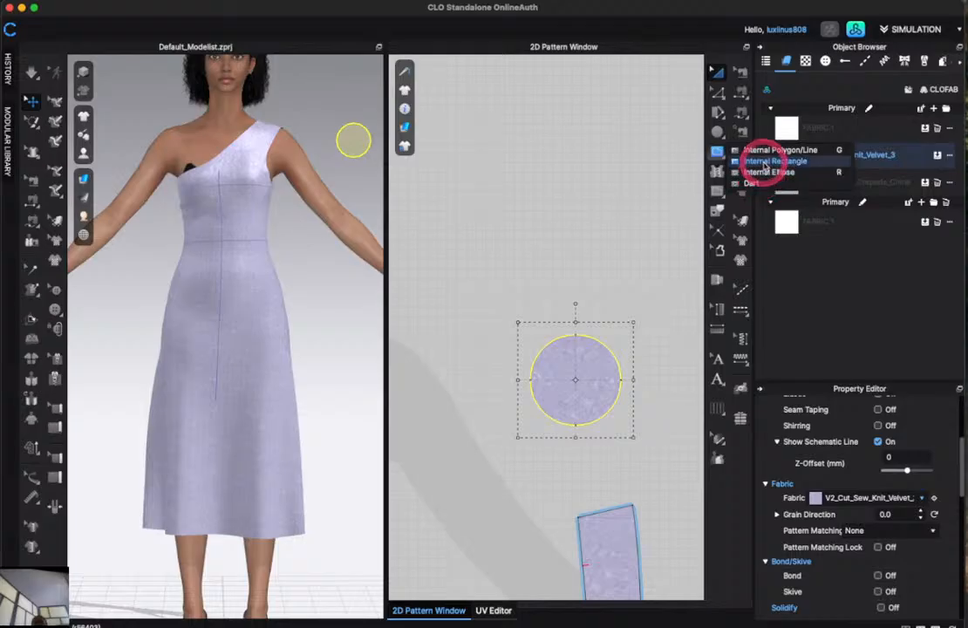
click(763, 163)
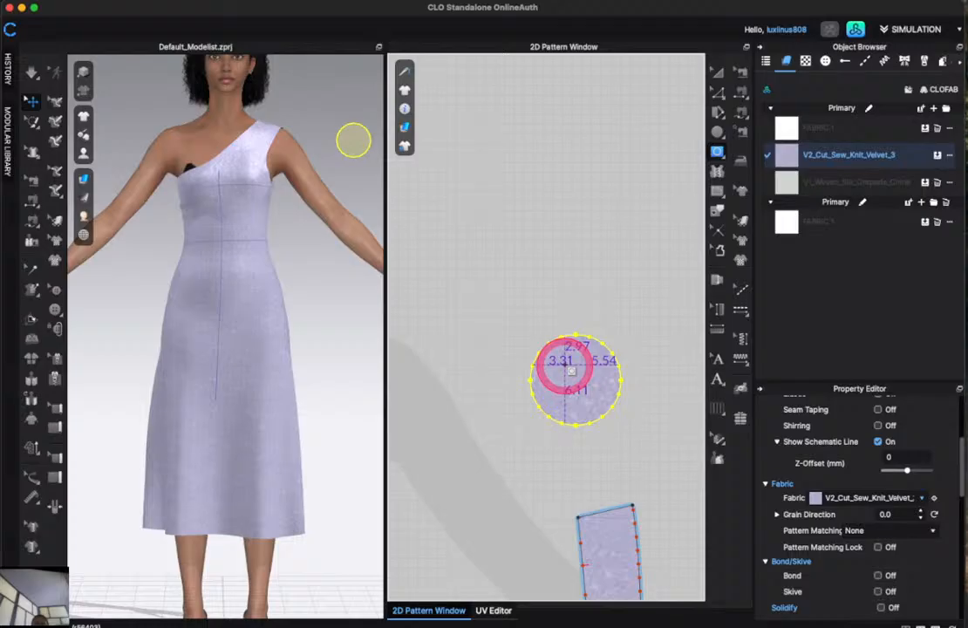
drag(564, 369, 588, 403)
scroll(610, 431, up, 2)
scroll(613, 436, up, 3)
Centre the internal circle within the circular pattern piece and convert it to a hole.
click(527, 326)
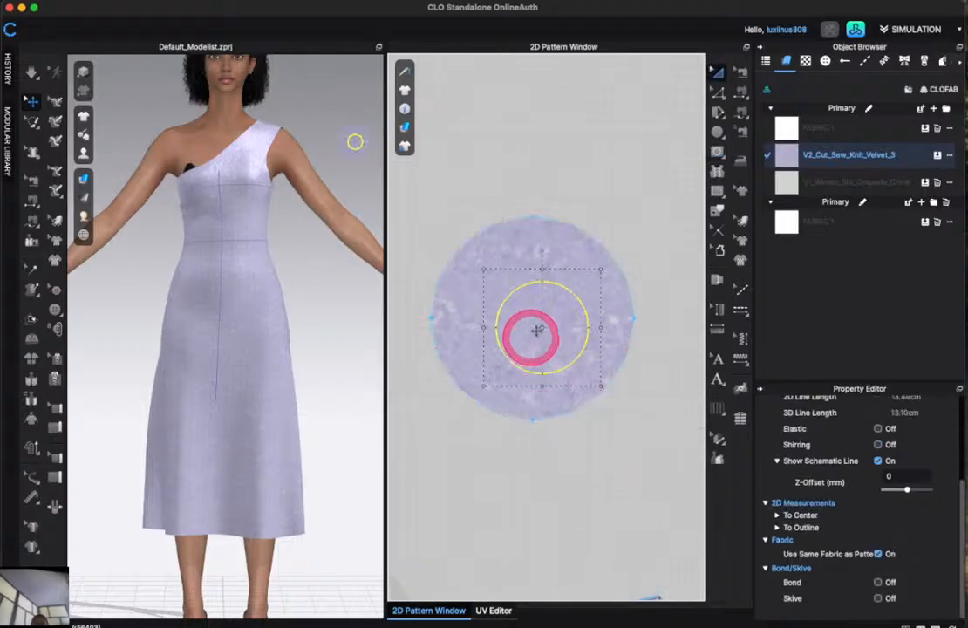
drag(530, 327, 520, 304)
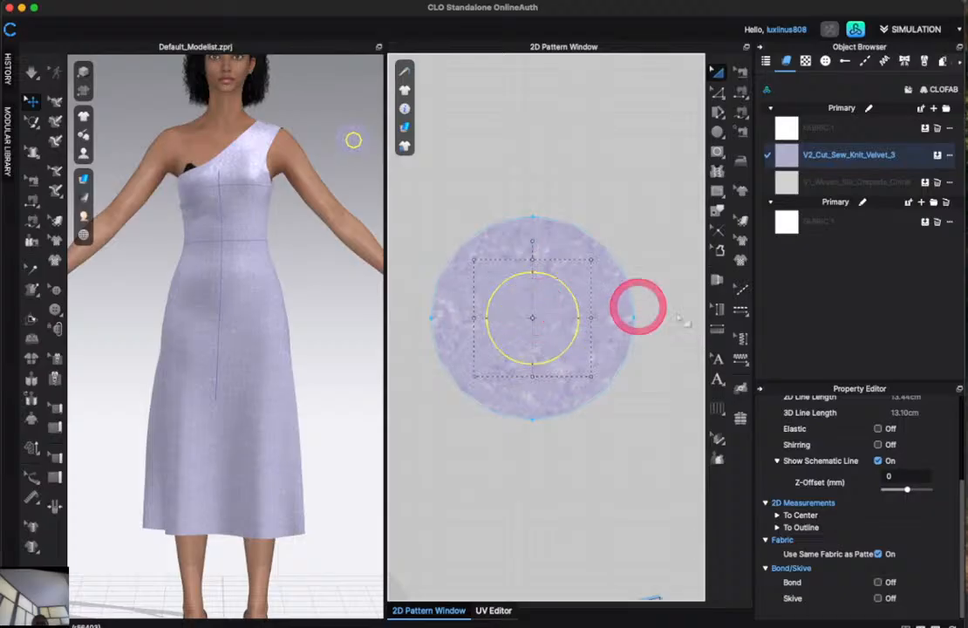
right_click(563, 287)
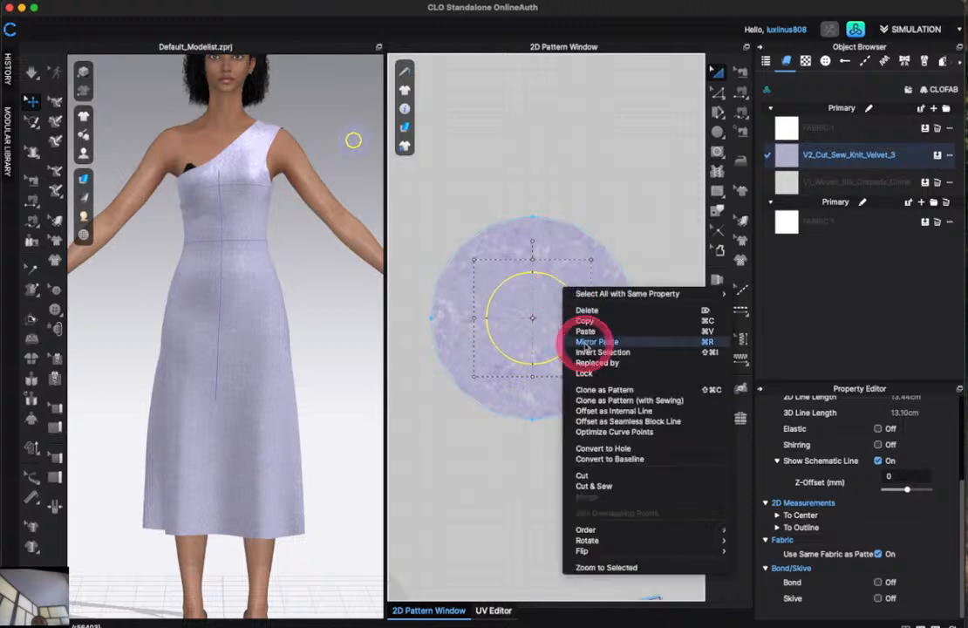
click(608, 448)
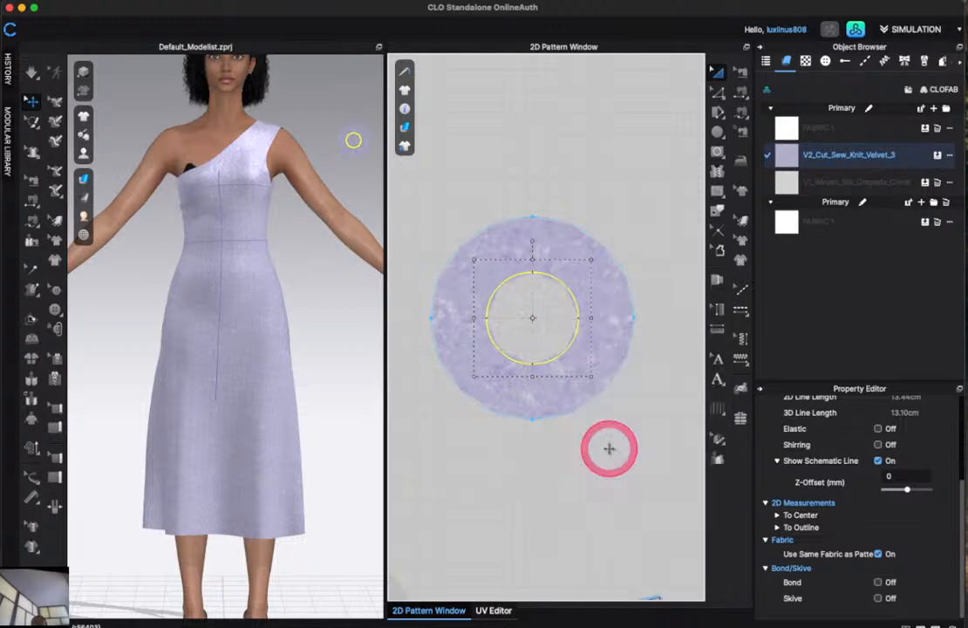
Enlarge the ring piece's hole to about 16.9 cm in circumference and re-centre it within the ring.
click(436, 196)
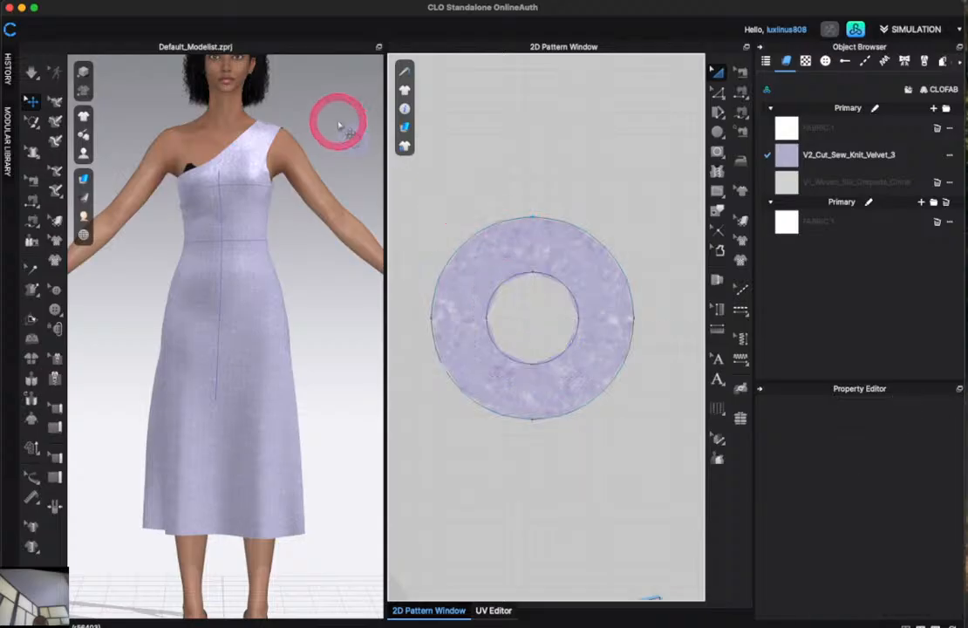
click(341, 133)
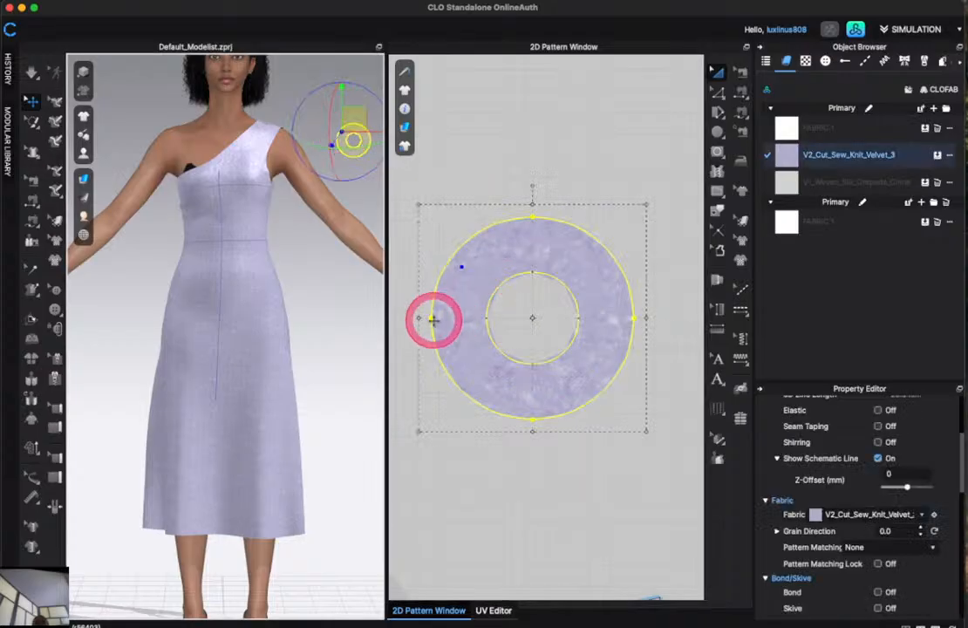
click(499, 345)
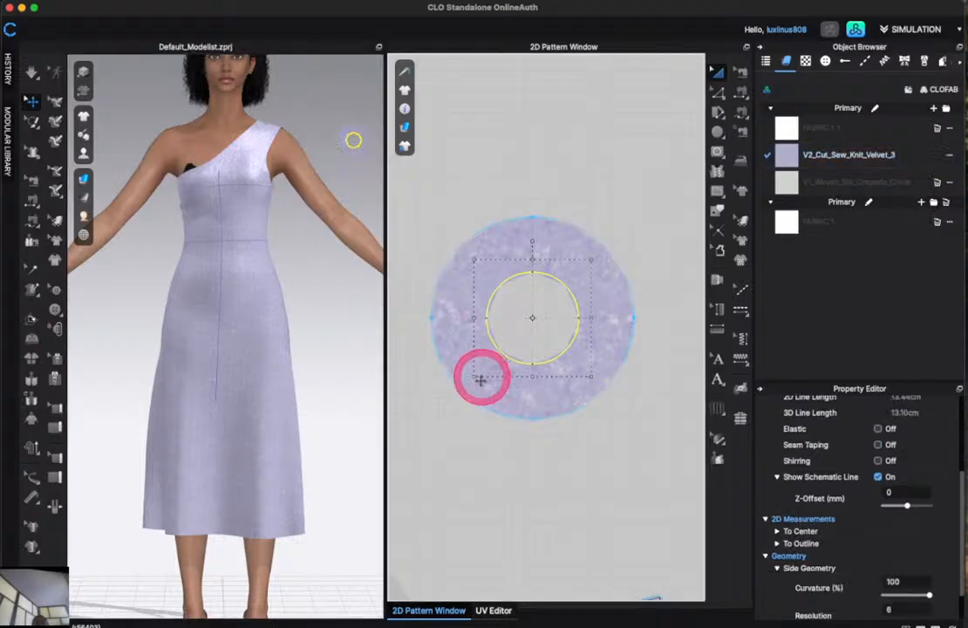
drag(473, 377, 449, 425)
click(521, 319)
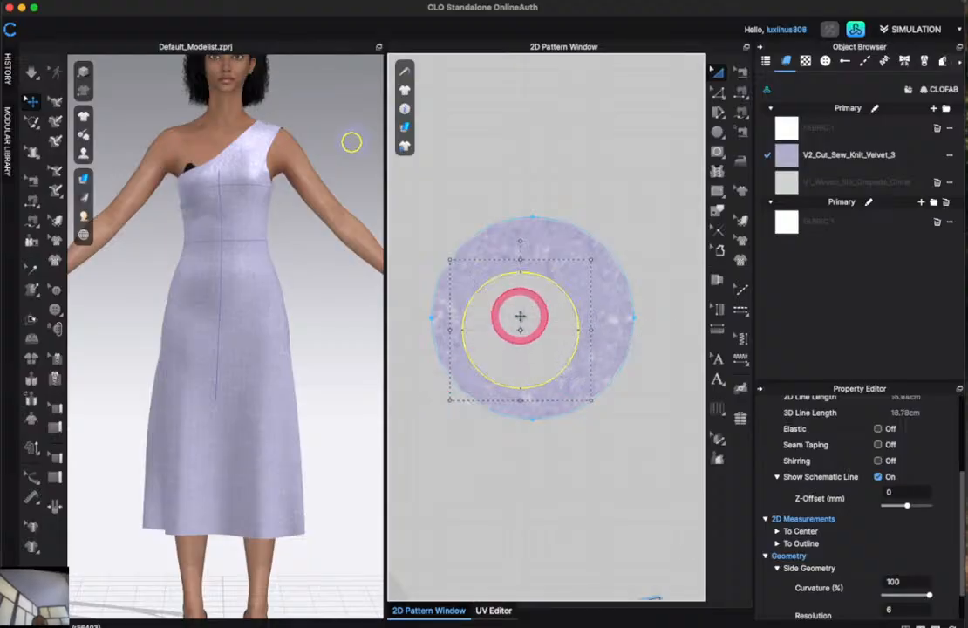
drag(520, 319, 535, 305)
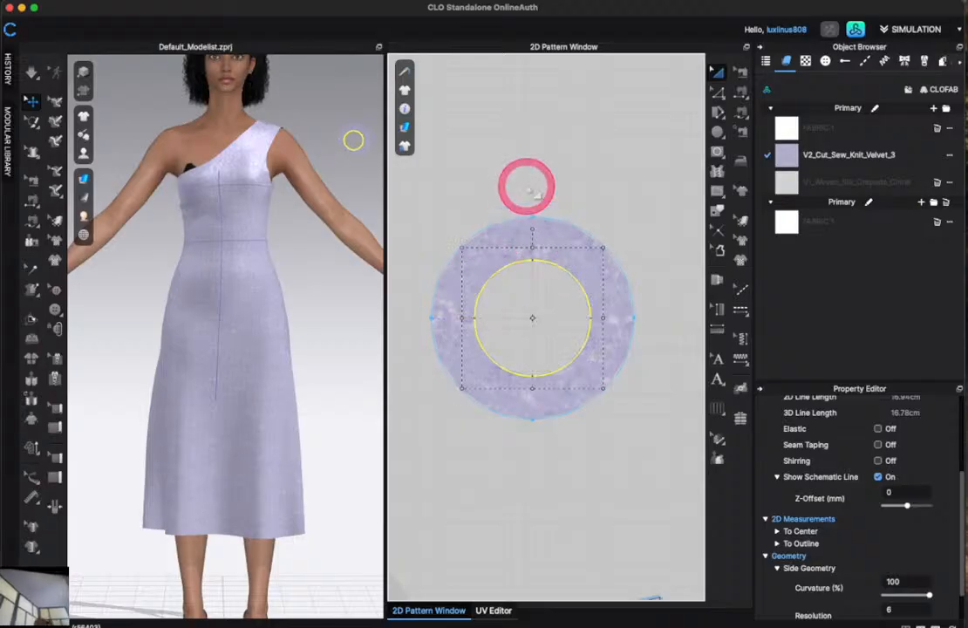
Scale the whole ring-shaped pattern piece, including its hole, down proportionally.
scroll(247, 249, down, 3)
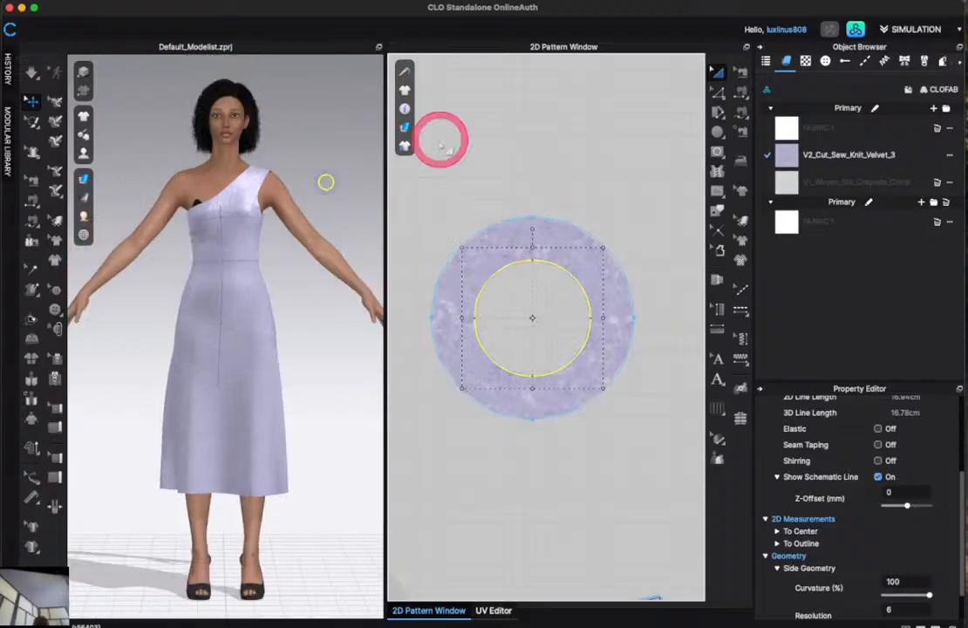
drag(420, 174, 472, 238)
drag(441, 202, 620, 404)
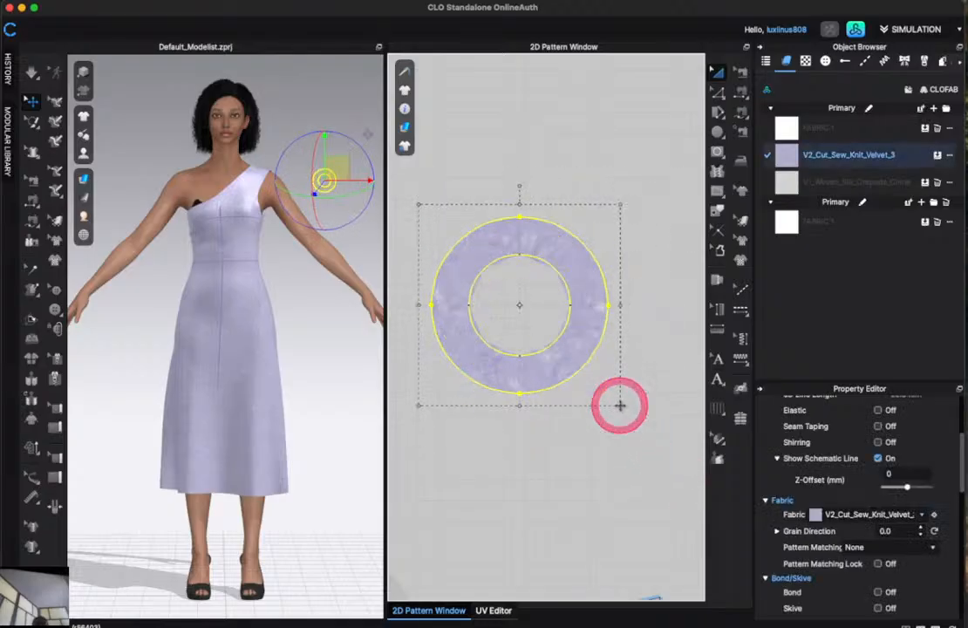
Move the ring piece in 3D from beside the avatar to the shoulder covered by the dress strap.
click(315, 103)
drag(316, 103, 162, 378)
click(163, 378)
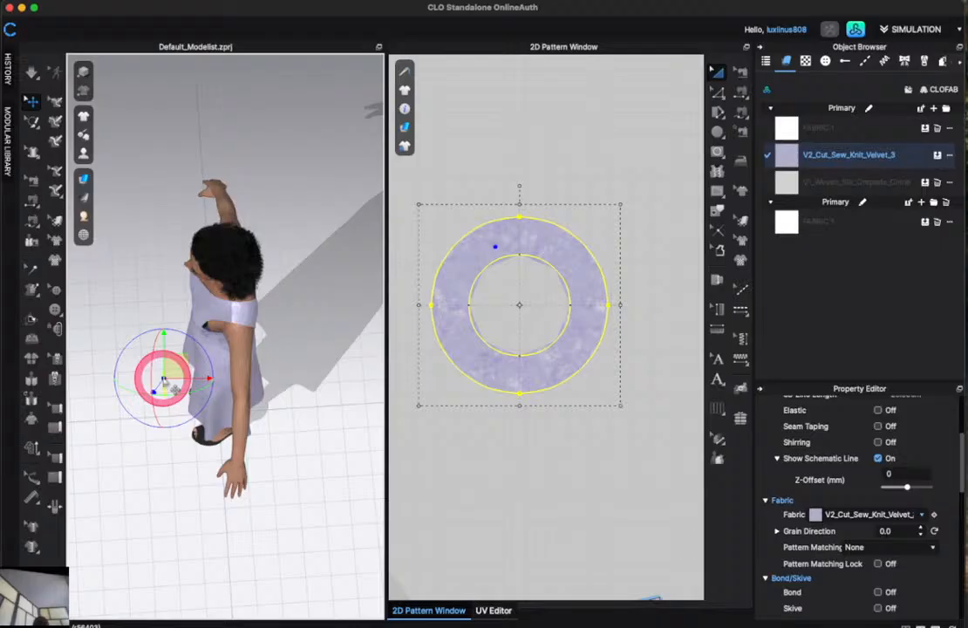
drag(174, 388, 227, 324)
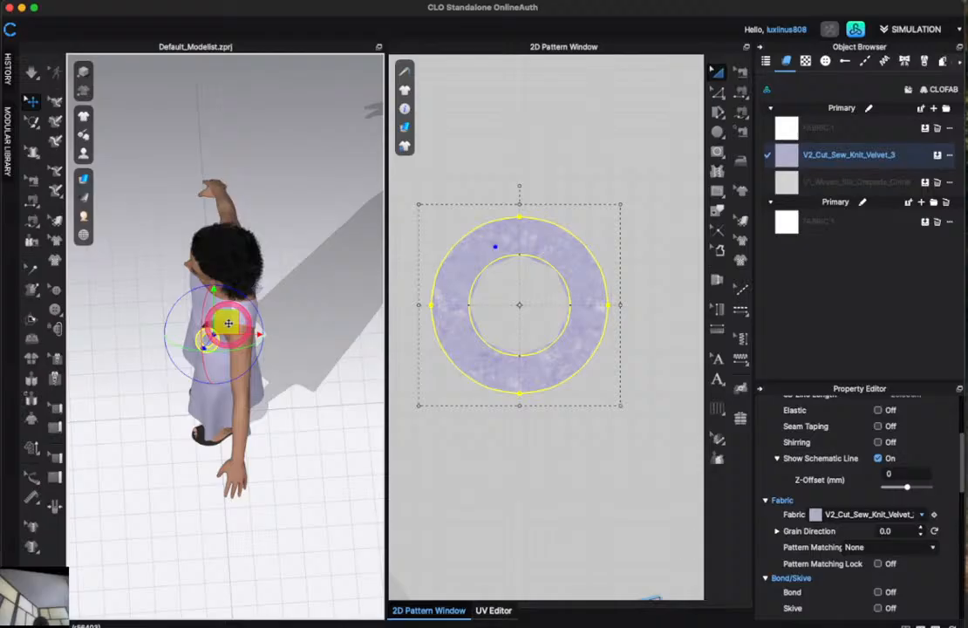
key(2)
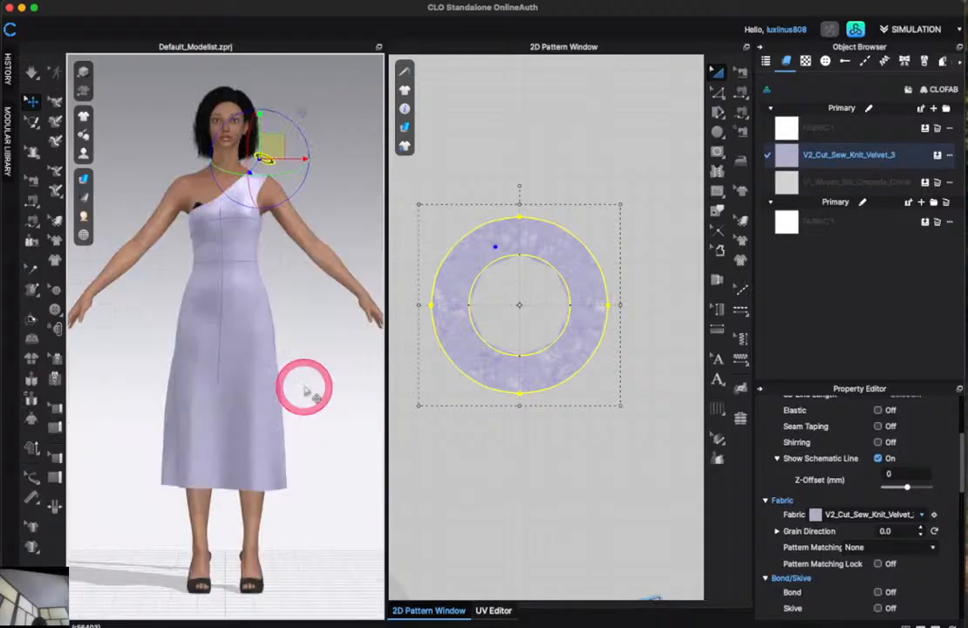
drag(266, 148, 250, 174)
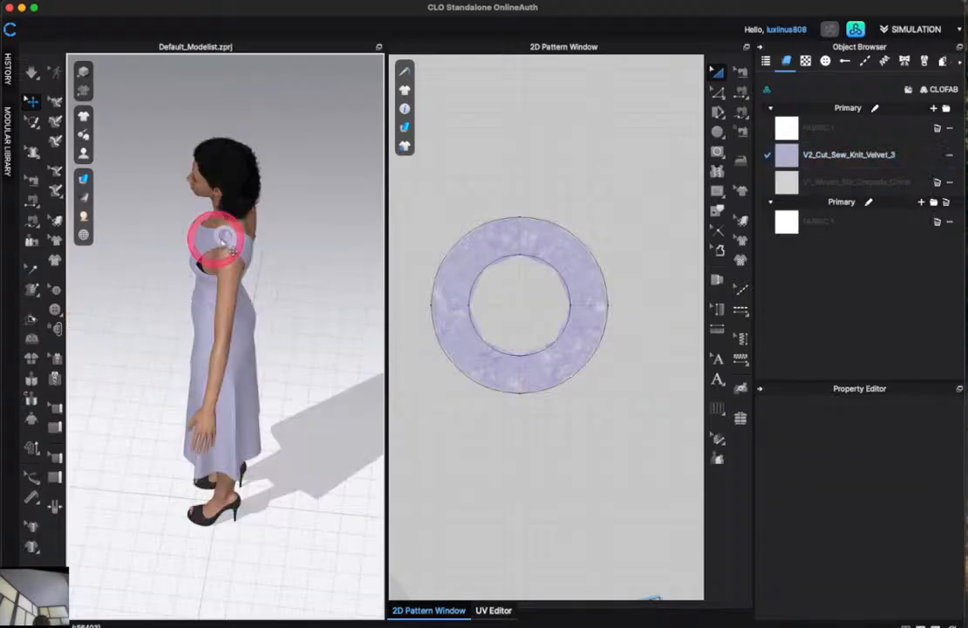
Fine-tune the ring's 3D position so it sits directly above the dress's shoulder strap.
click(224, 237)
click(227, 230)
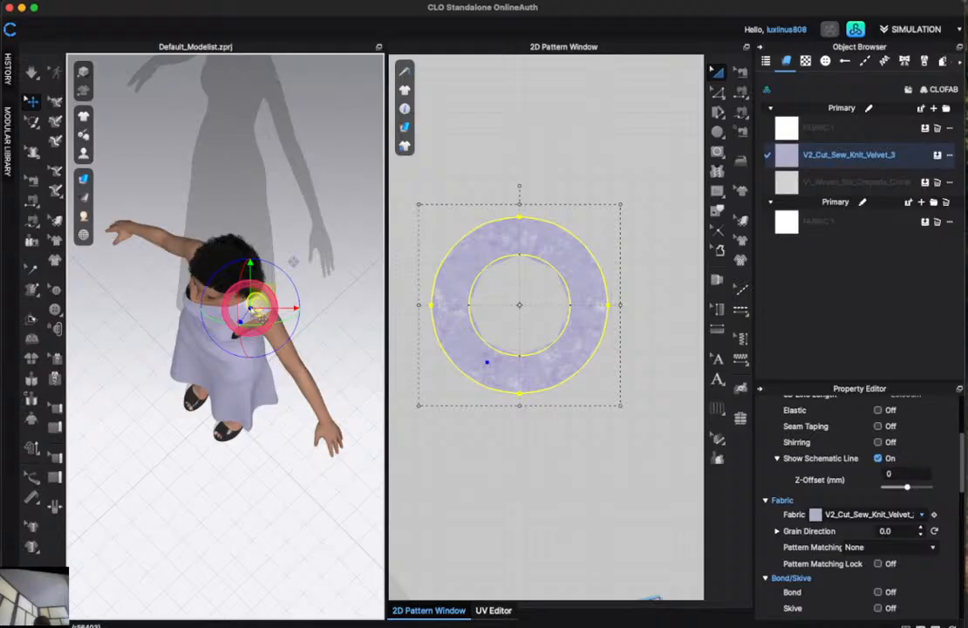
right_drag(254, 306, 287, 2)
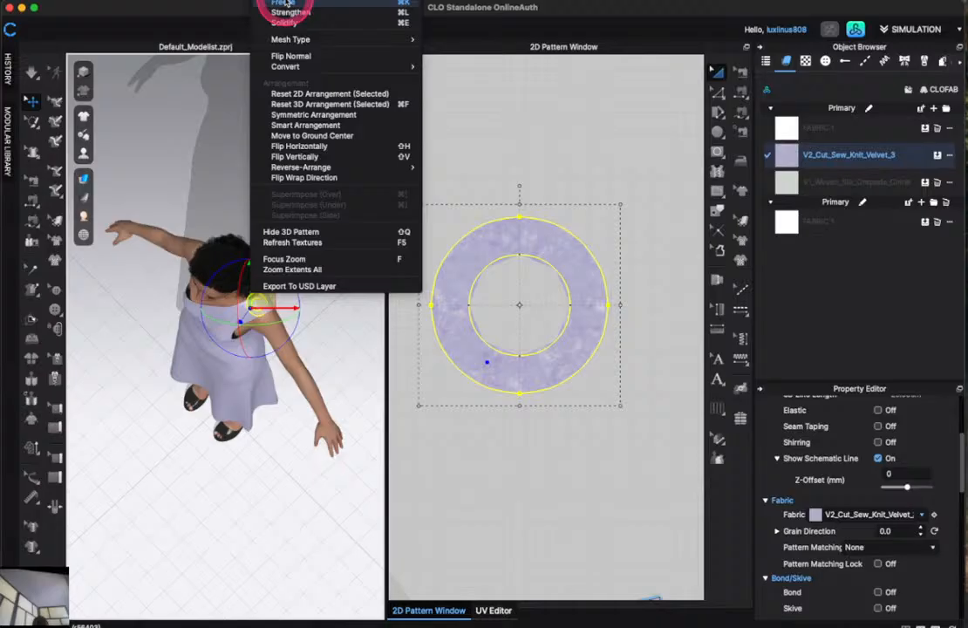
click(247, 157)
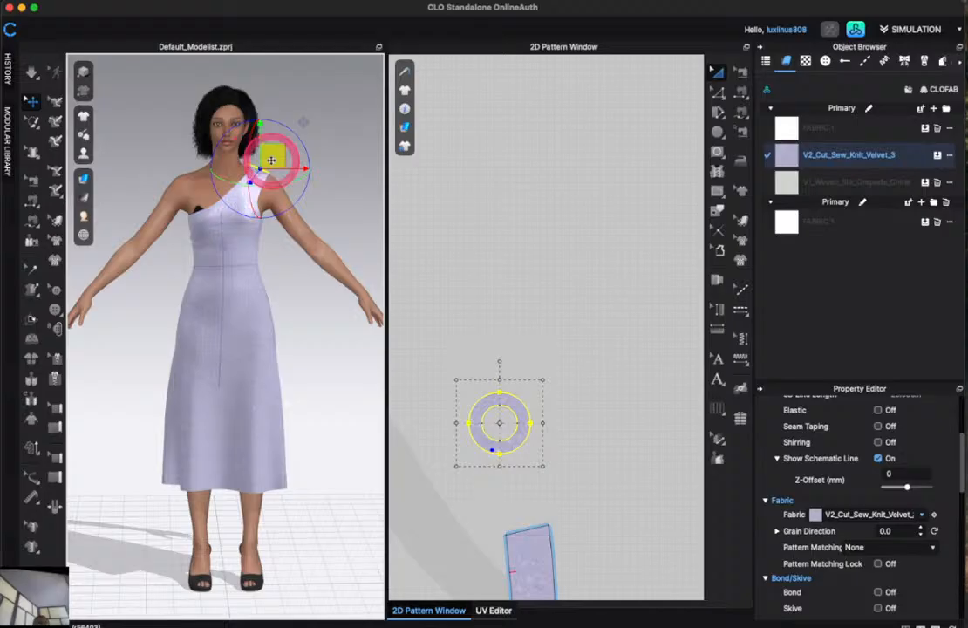
drag(271, 160, 274, 163)
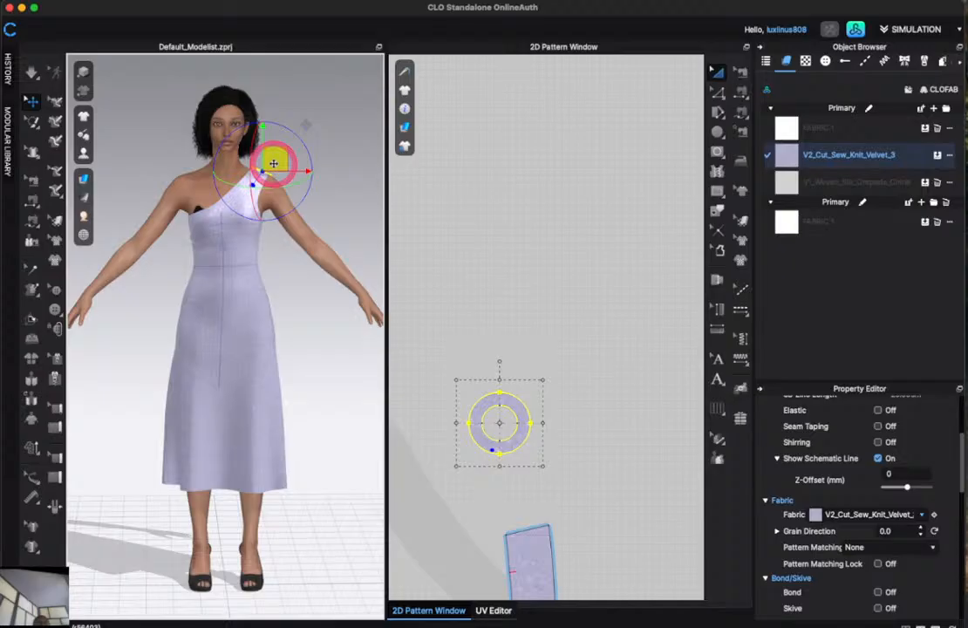
Extend both shoulder corner points of the front dress pattern outward in opposite directions, forming a wide slanted shoulder edge.
click(507, 524)
scroll(508, 524, up, 3)
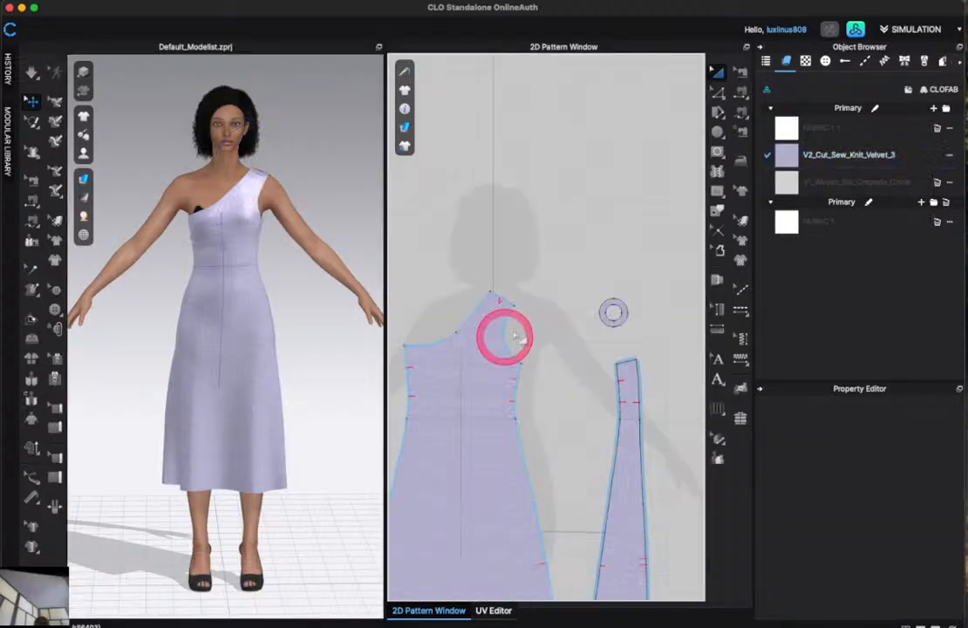
drag(503, 303, 509, 309)
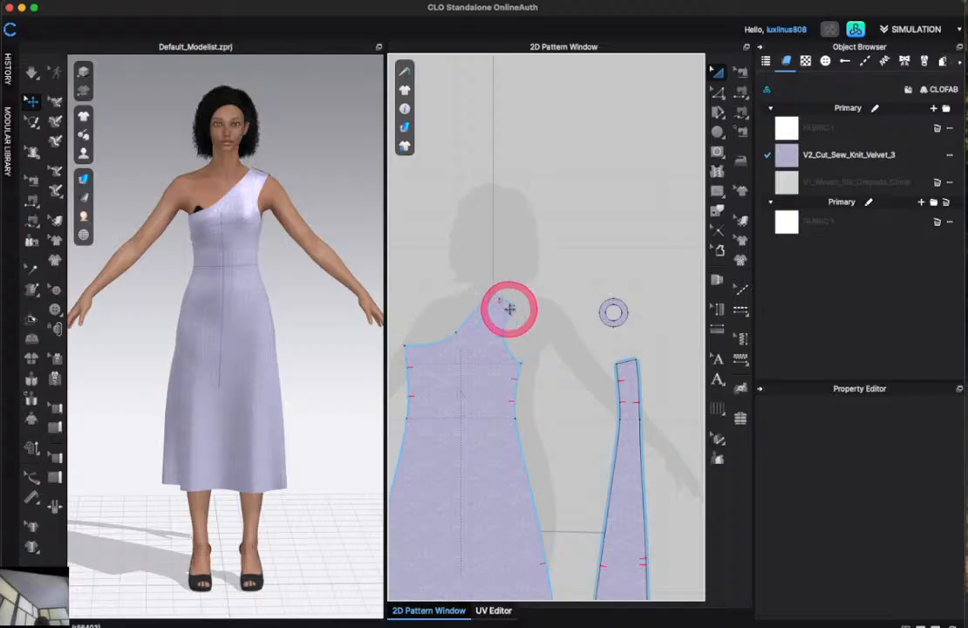
drag(510, 309, 493, 295)
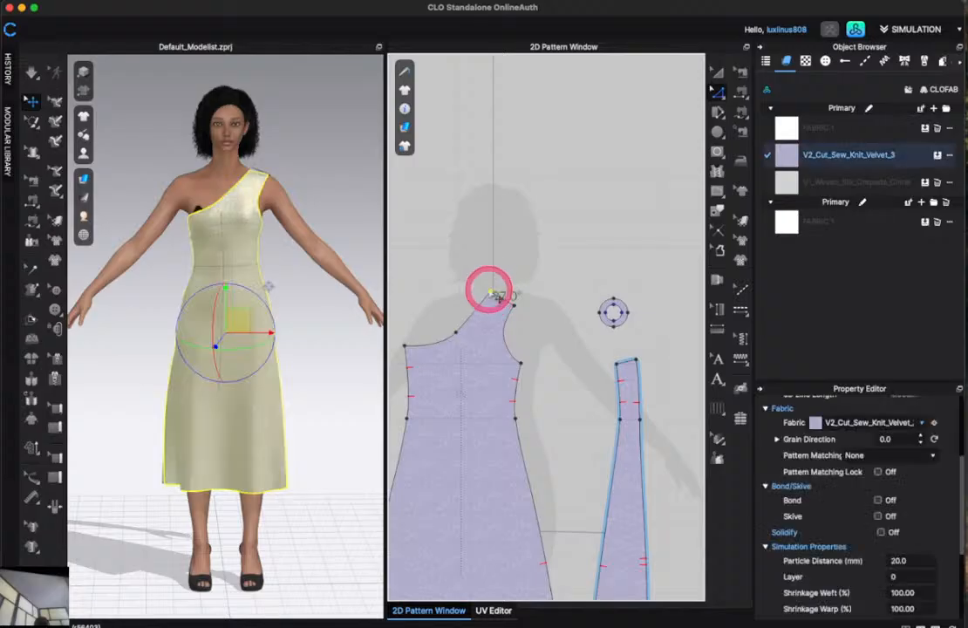
drag(495, 296, 587, 331)
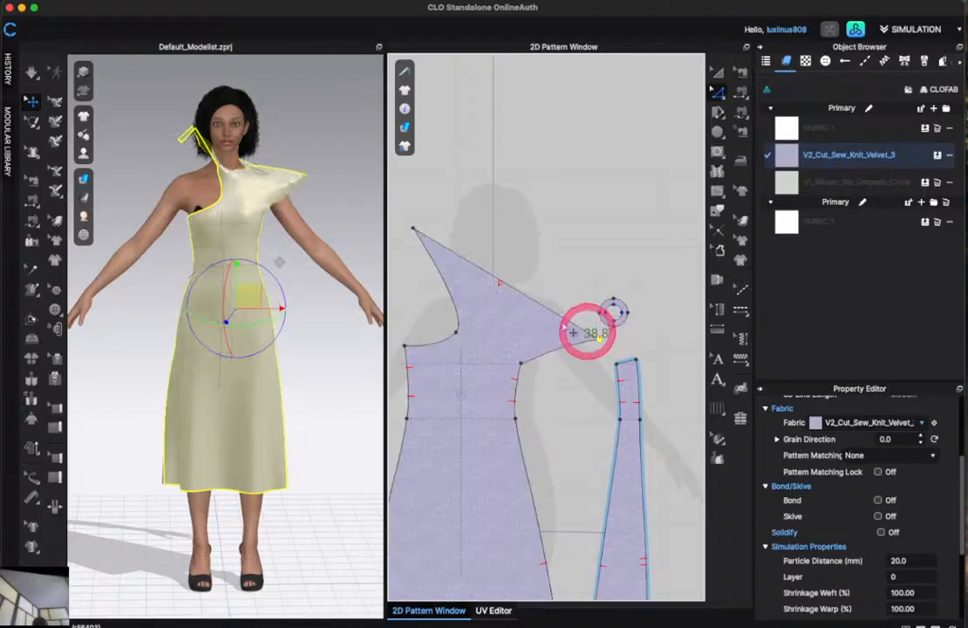
Extend both shoulder corner points of the tall back panel outward in opposite directions, matching the widened front shoulder.
scroll(508, 303, down, 5)
scroll(586, 291, up, 5)
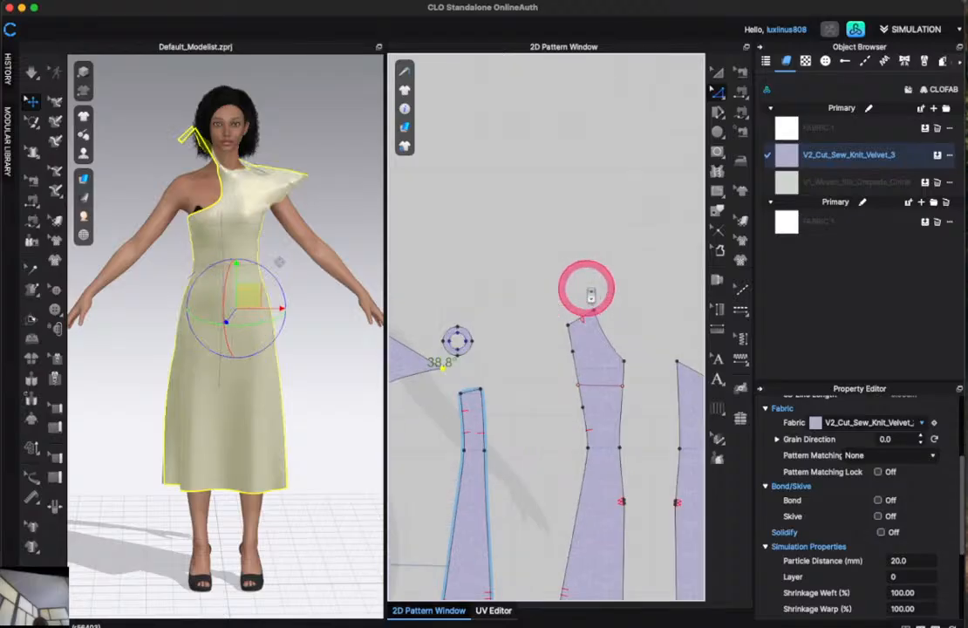
drag(595, 310, 678, 227)
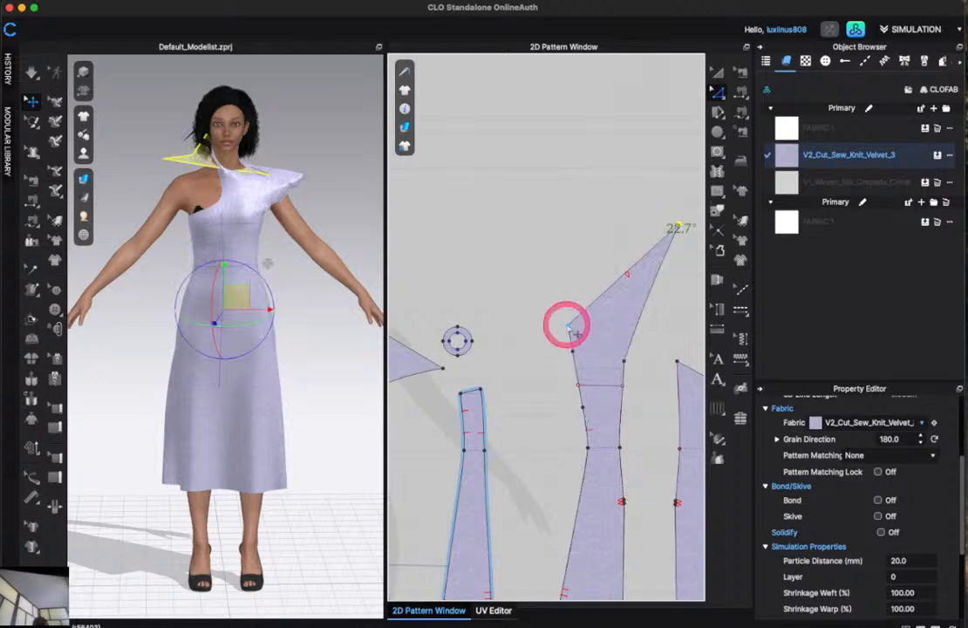
drag(570, 324, 478, 377)
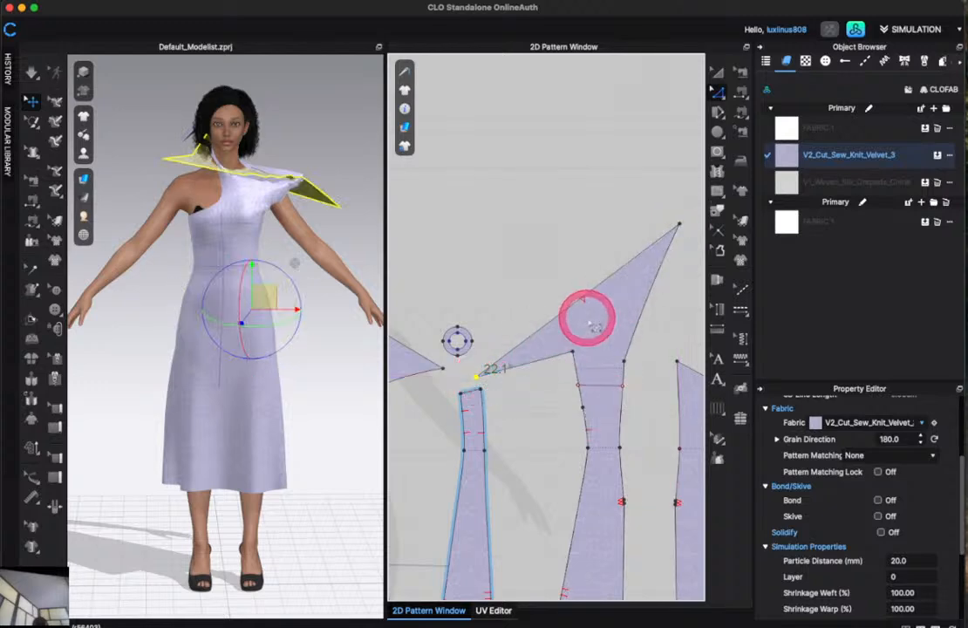
Use Free Sewing to sew the back panel's extended shoulder edge to half of the ring's inner circle.
click(739, 94)
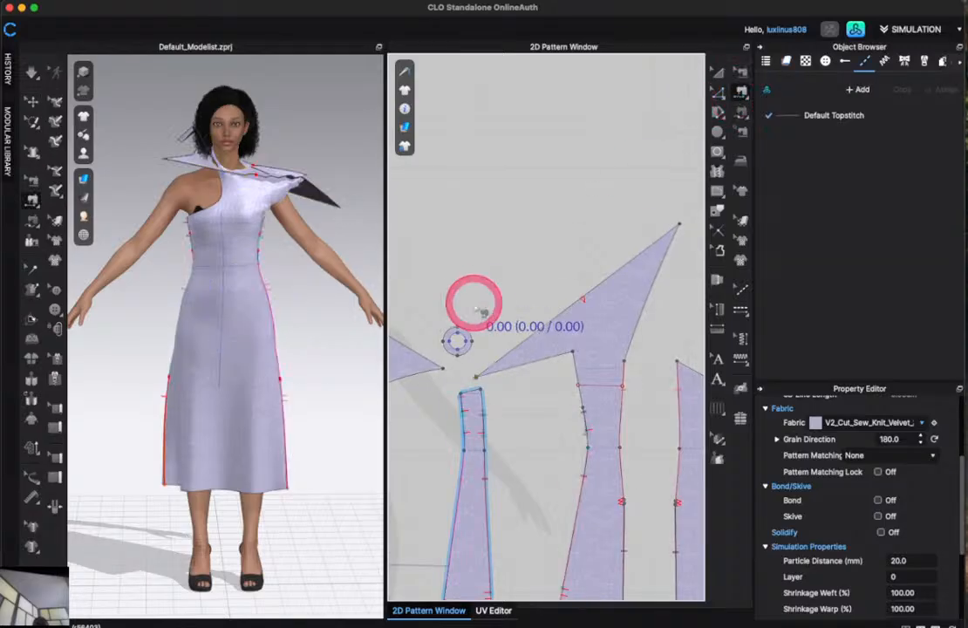
mouse_move(541, 352)
mouse_down()
mouse_move(547, 330)
mouse_move(536, 400)
mouse_move(577, 310)
mouse_move(610, 294)
mouse_up()
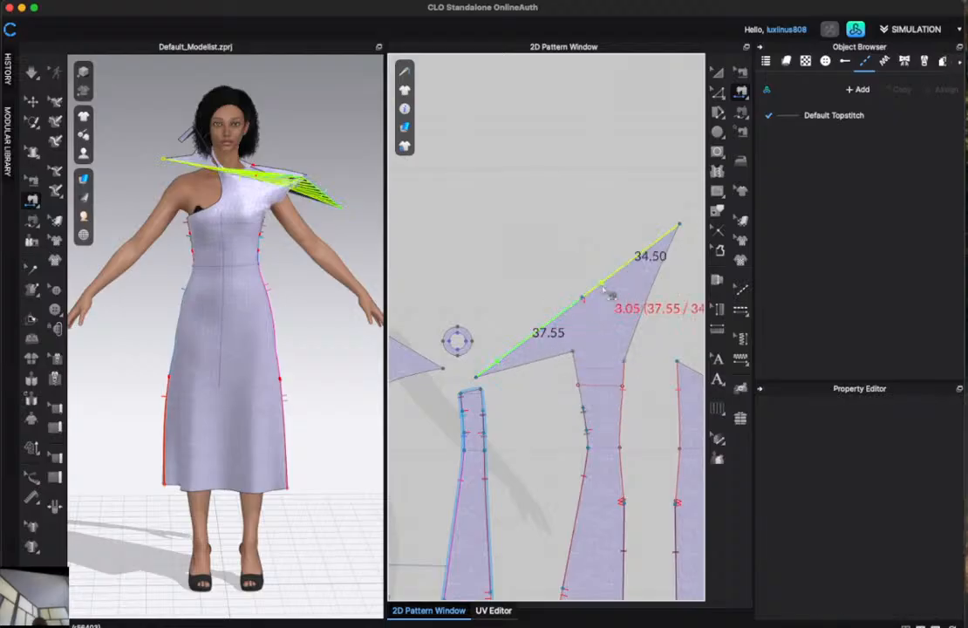
click(741, 114)
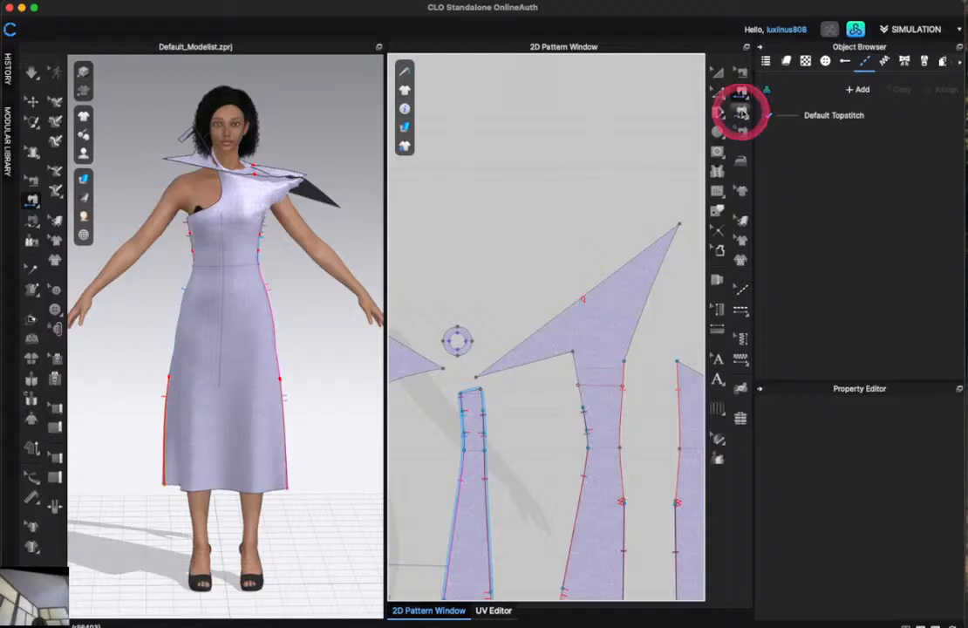
click(679, 226)
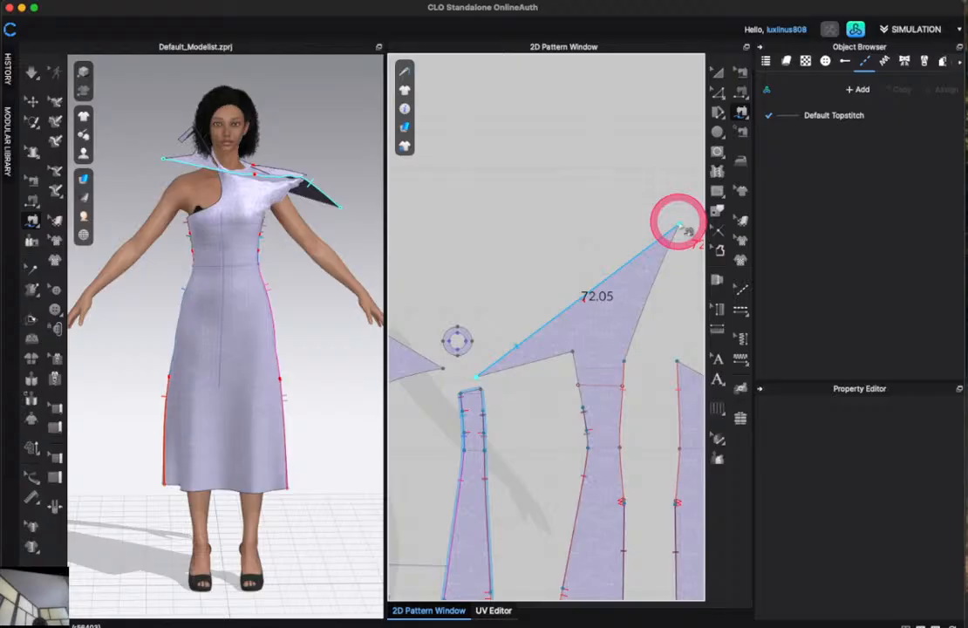
mouse_move(684, 229)
mouse_down()
mouse_move(502, 310)
mouse_move(461, 339)
mouse_move(469, 347)
mouse_up()
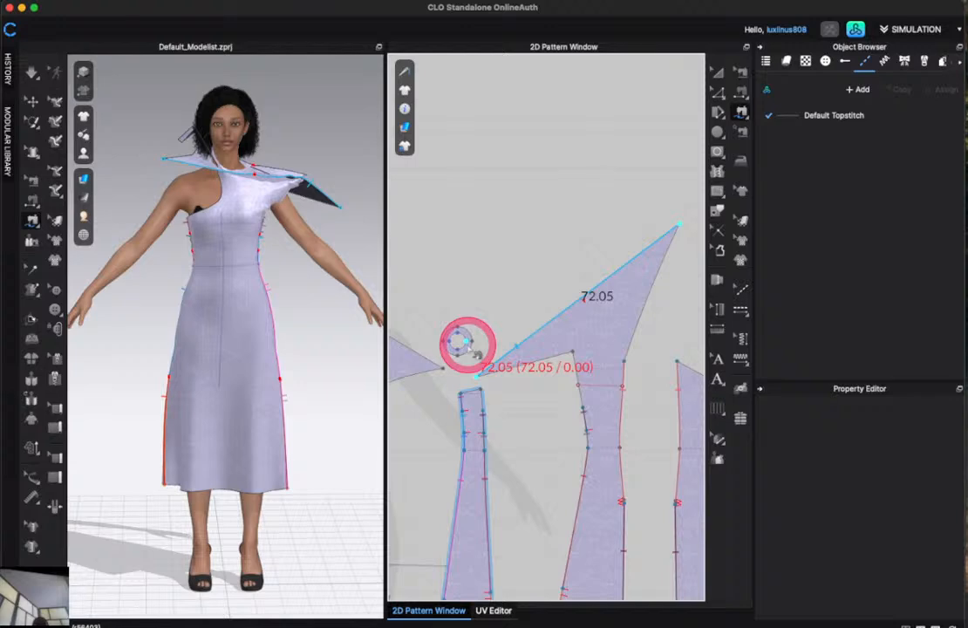
click(469, 347)
Sew the front pattern's extended shoulder edge to the other half of the ring's inner circle.
scroll(459, 335, down, 10)
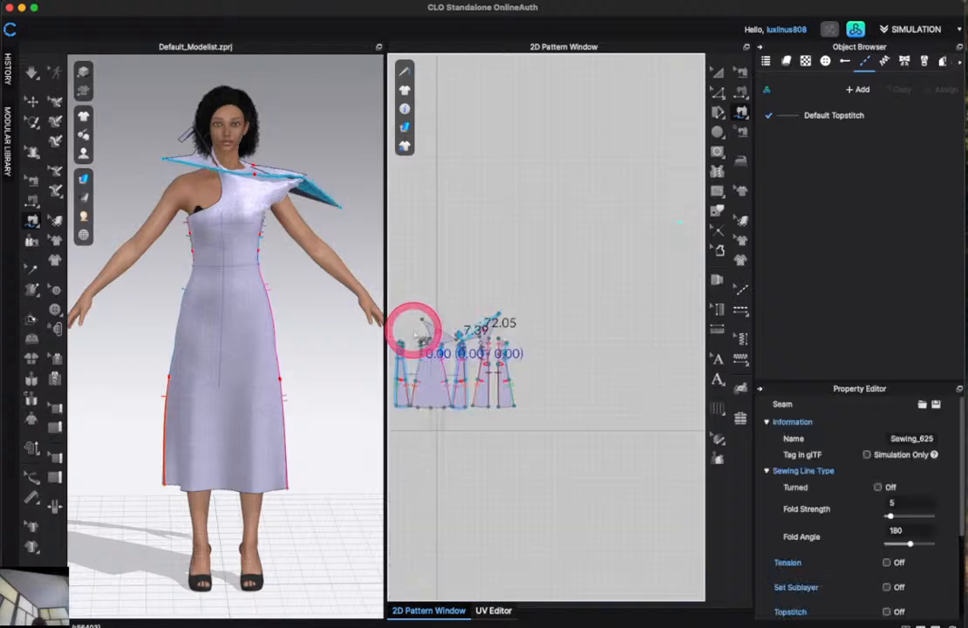
scroll(417, 335, up, 10)
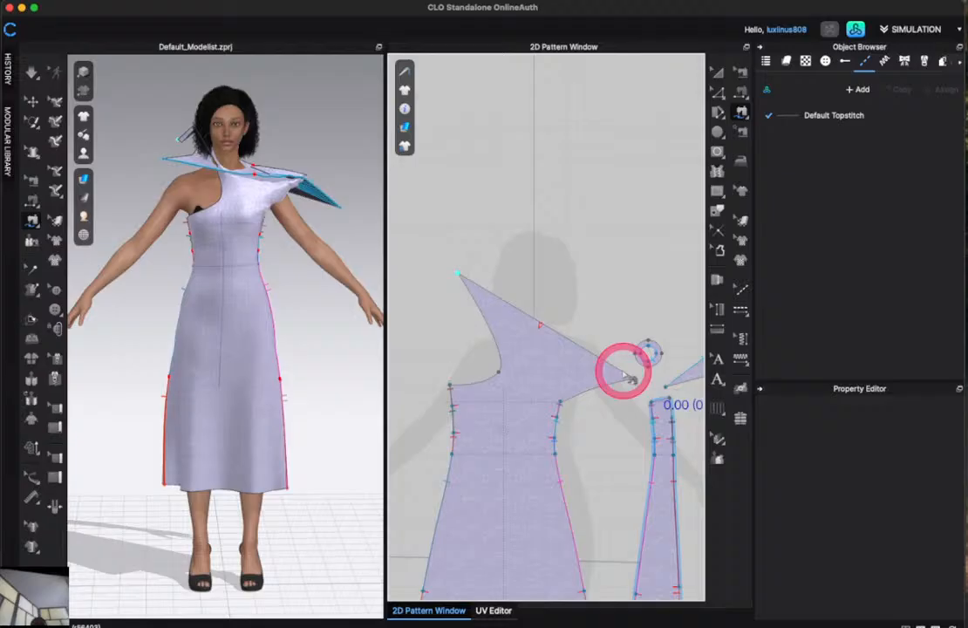
click(649, 354)
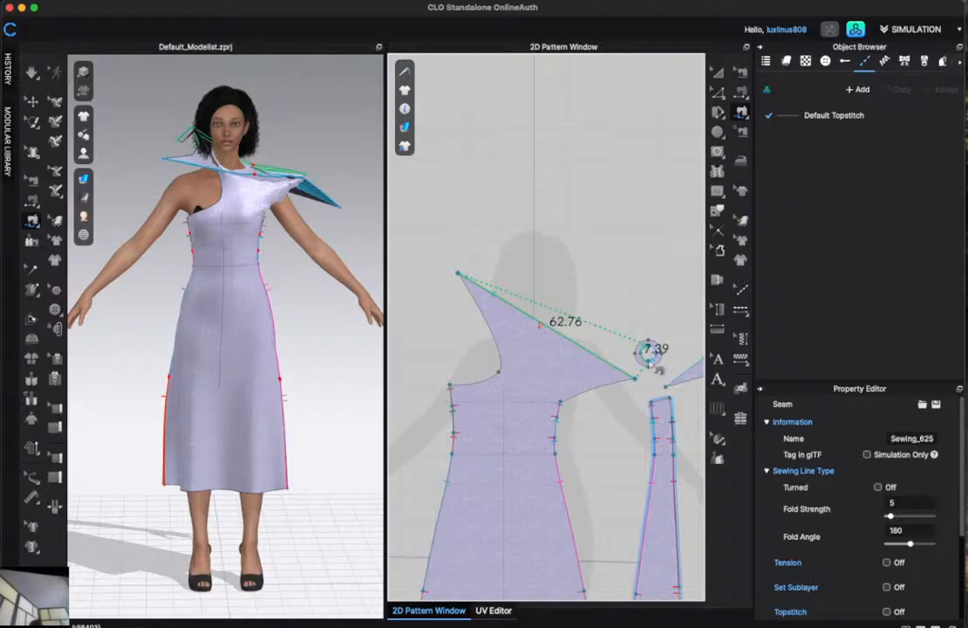
Try to simulate the garment so the extended shoulder edges gather into the ring.
key(space)
drag(269, 172, 267, 173)
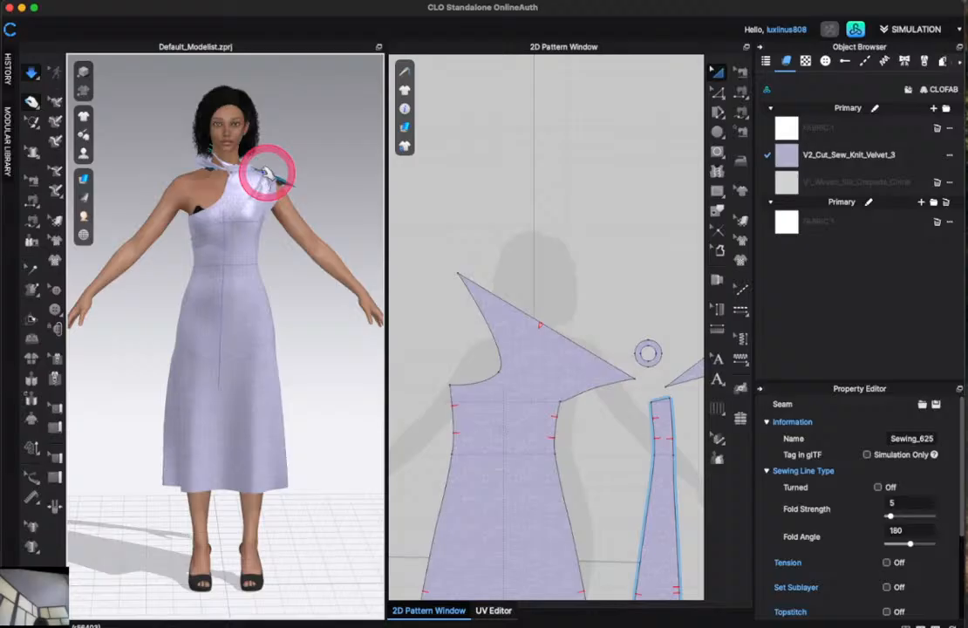
click(266, 170)
right_drag(266, 170, 183, 208)
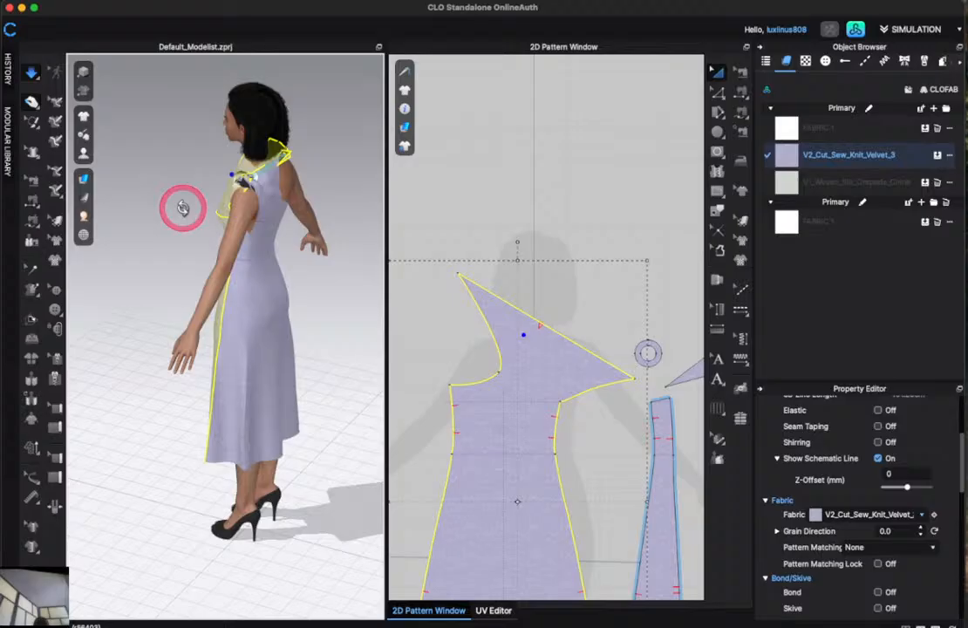
right_drag(183, 207, 287, 179)
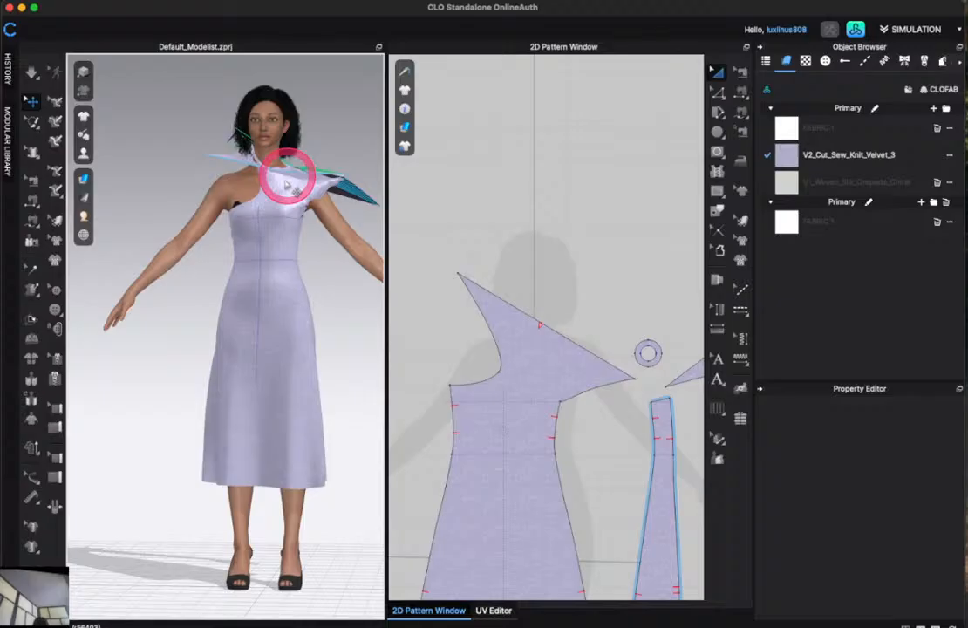
Simulate the garment and pull the tall back panel into place over the avatar's shoulder.
drag(287, 185, 272, 155)
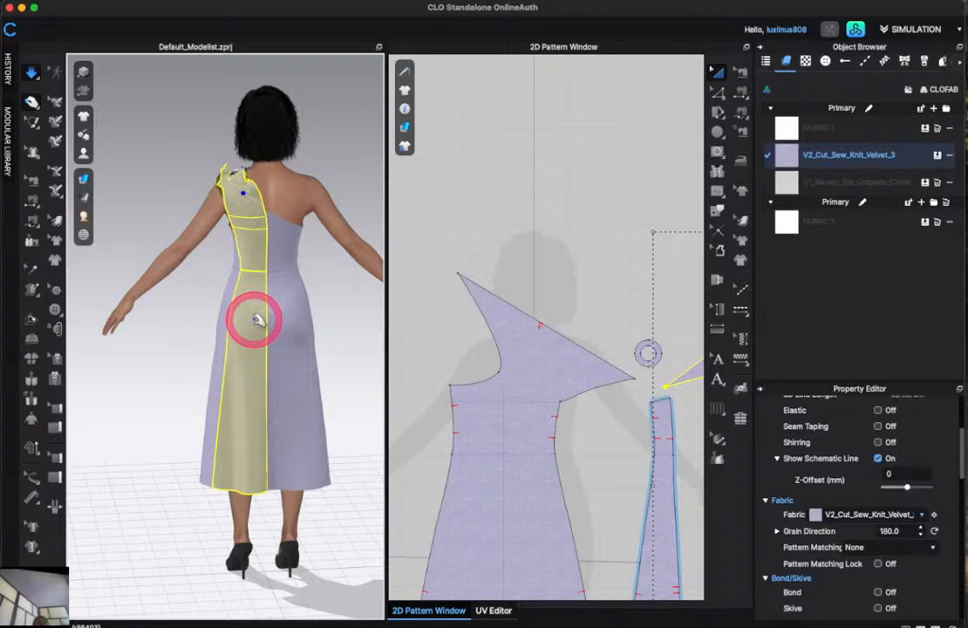
drag(256, 320, 228, 168)
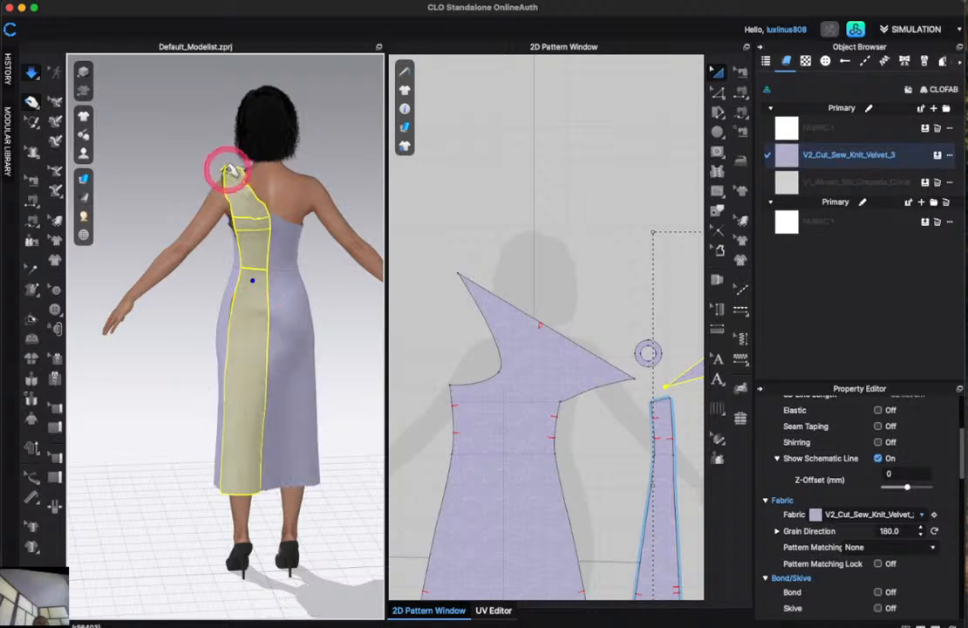
click(503, 447)
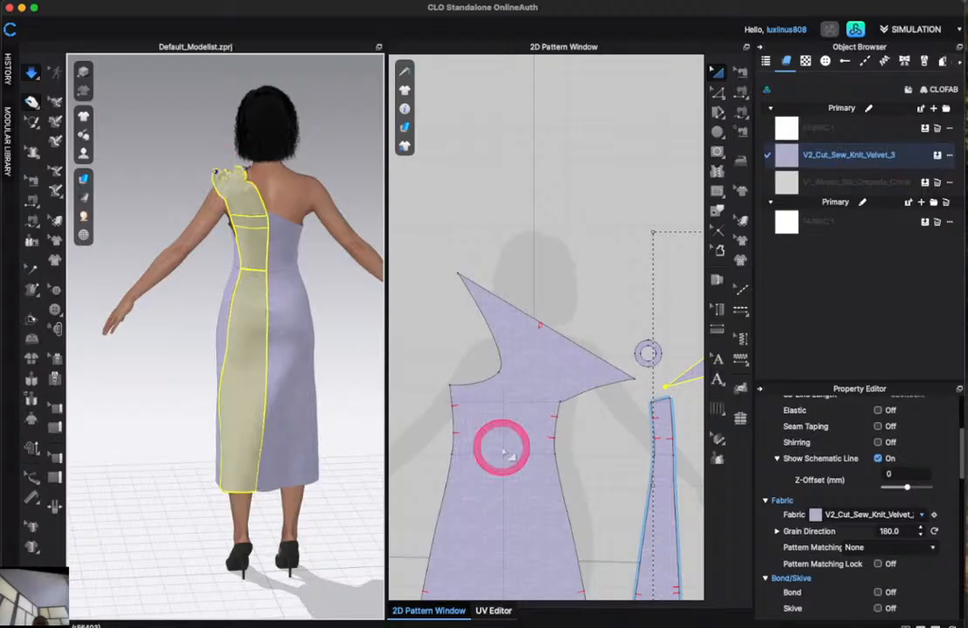
Shorten the front pattern's shoulder edge by moving its outer corner point inward toward the armhole.
key(z)
click(634, 380)
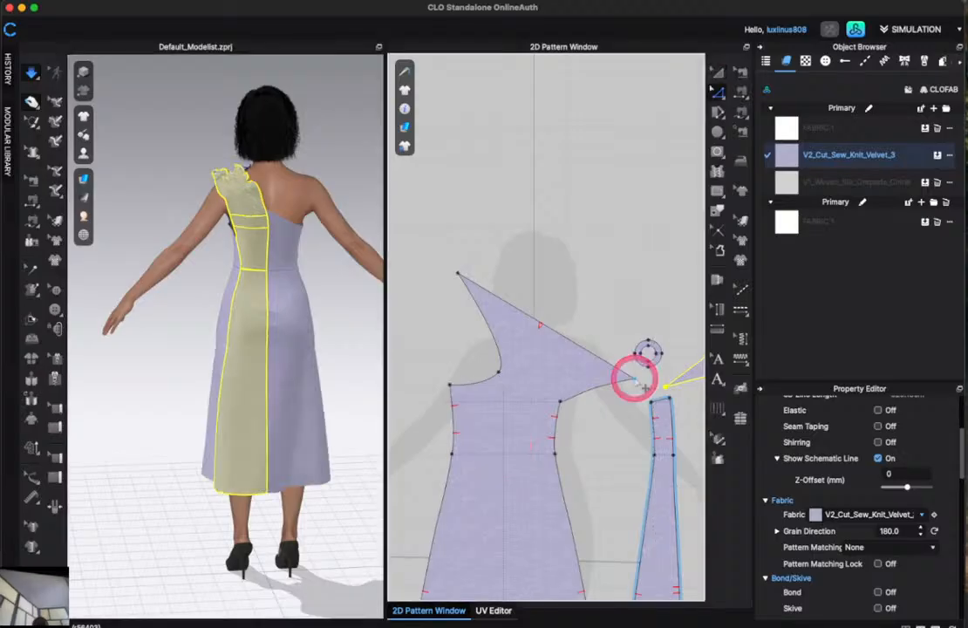
drag(643, 384, 596, 357)
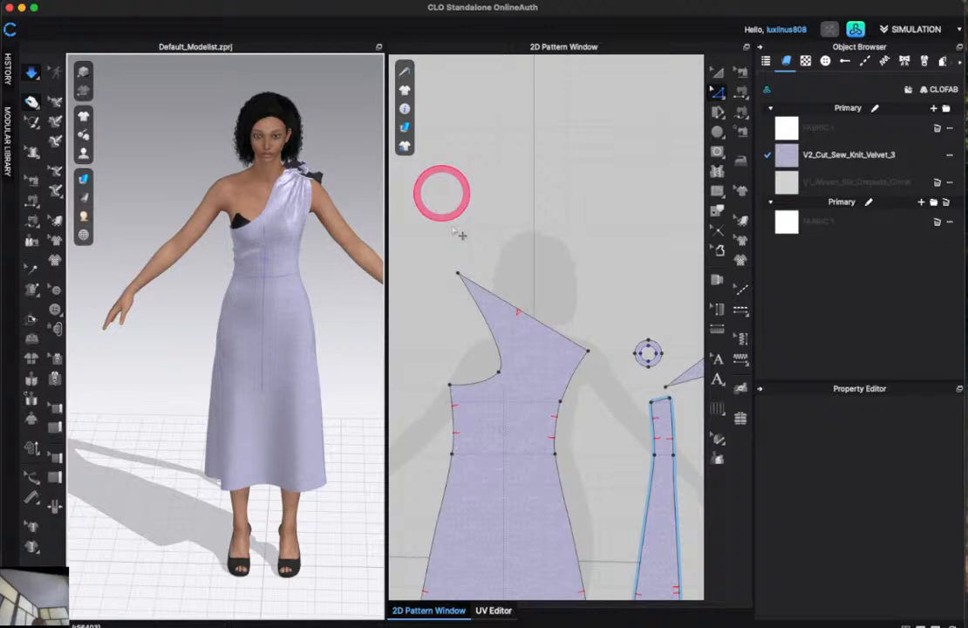
click(535, 316)
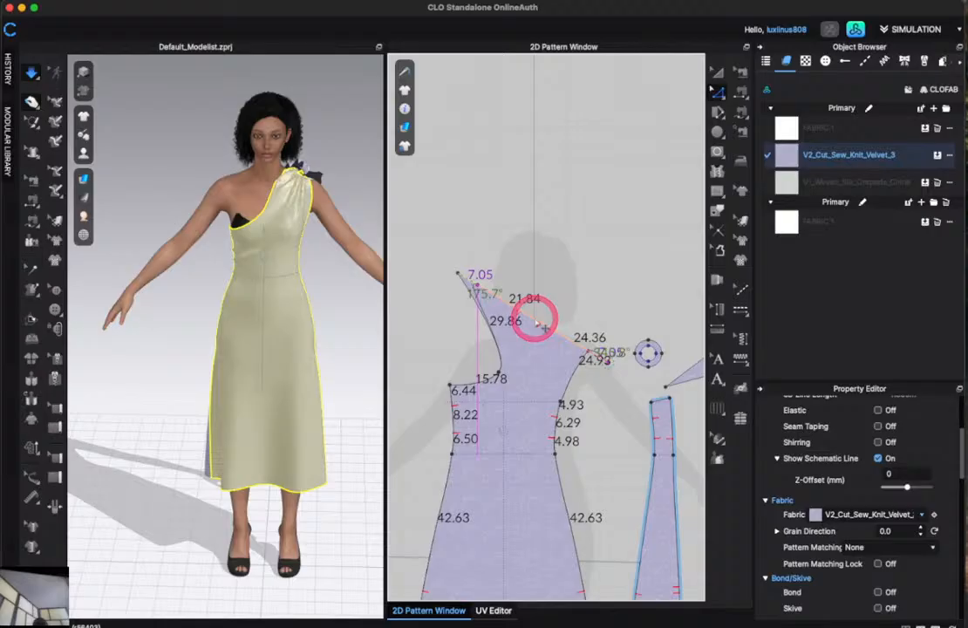
drag(542, 326, 457, 235)
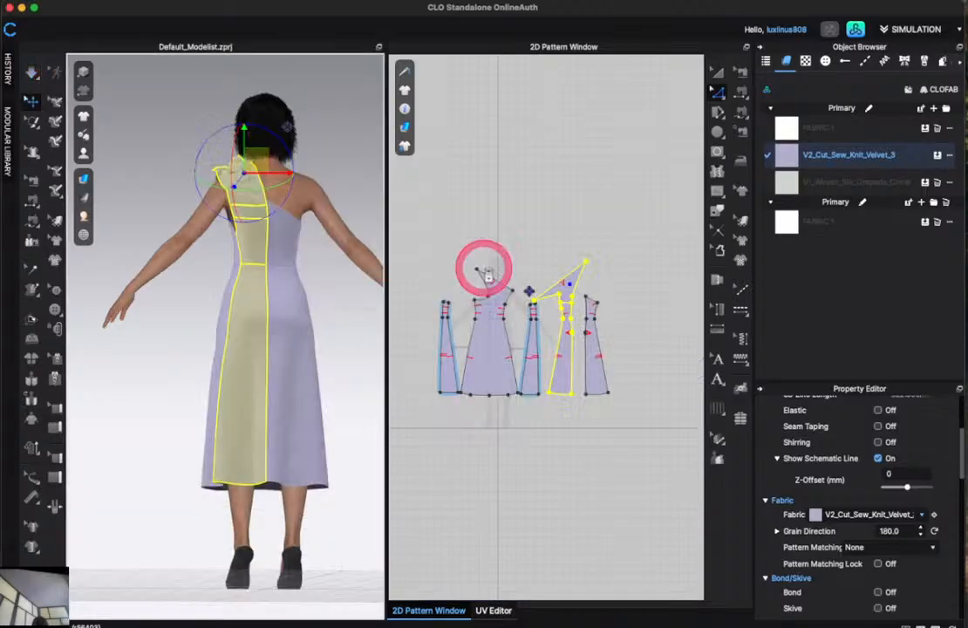
Move the tall back panel's armhole-side shoulder point inward and upward, and drape the panel again in simulation.
scroll(551, 290, up, 5)
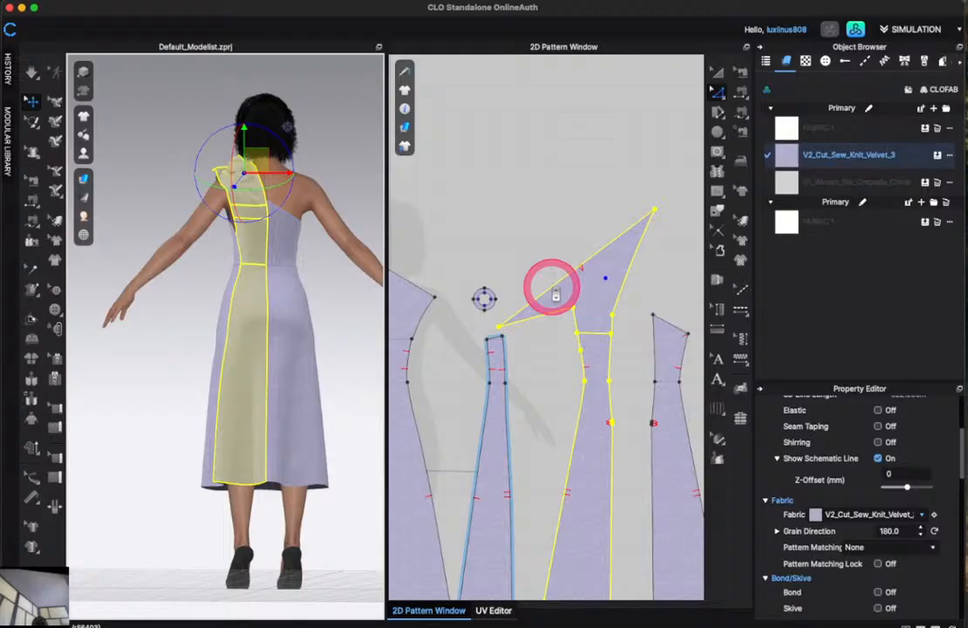
scroll(551, 290, up, 3)
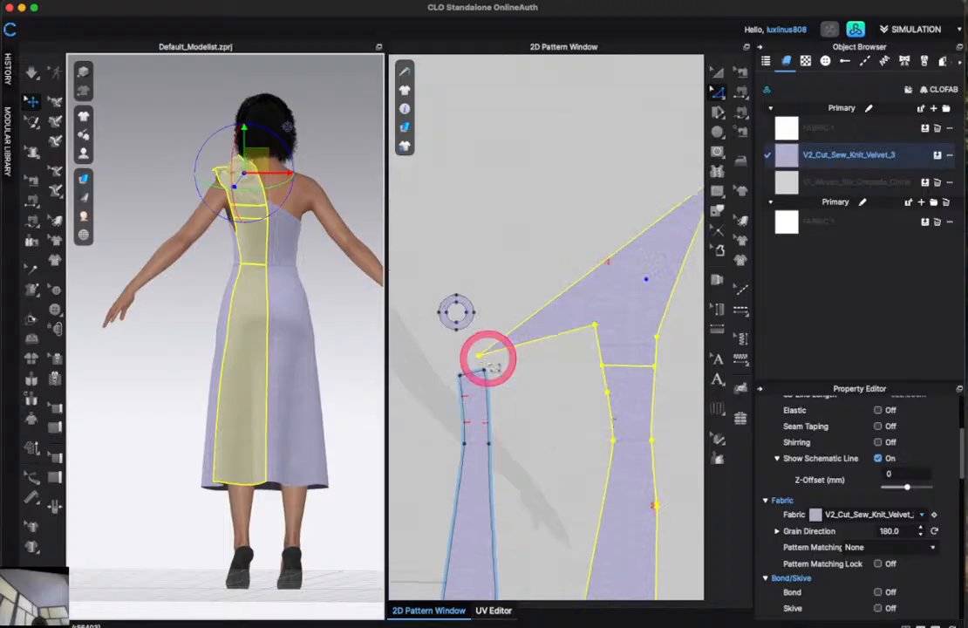
click(479, 356)
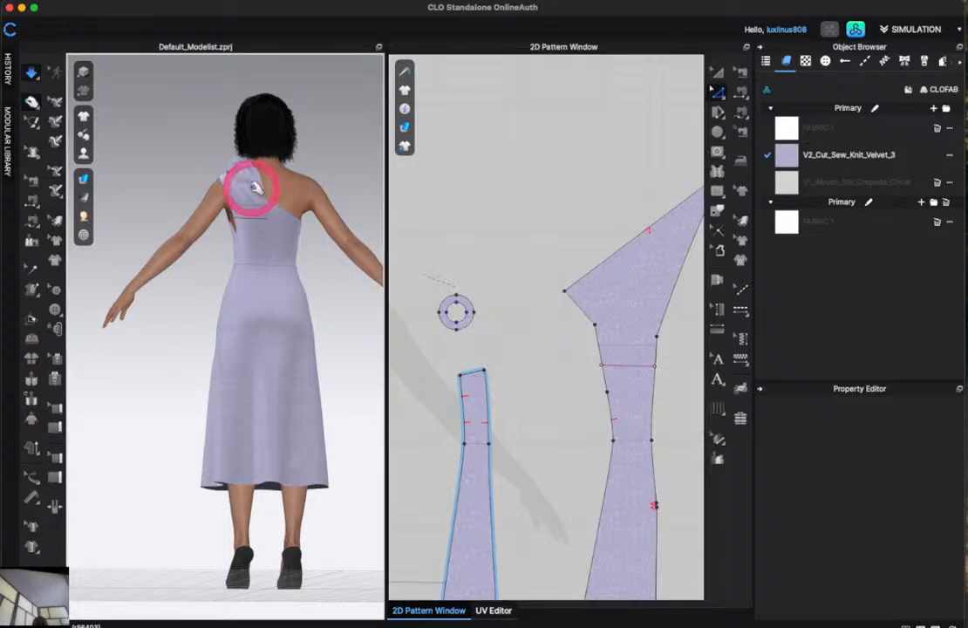
click(253, 187)
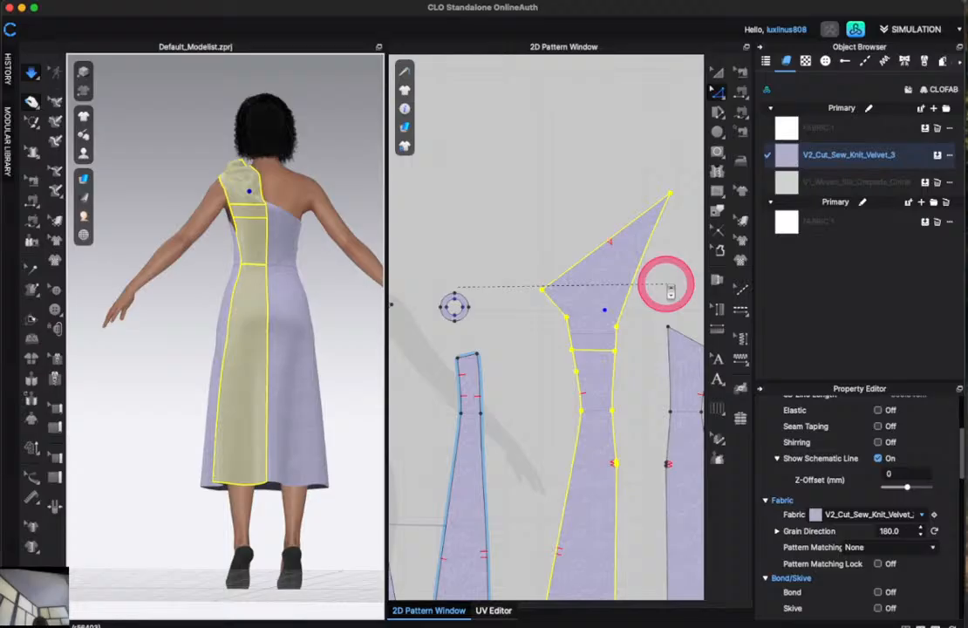
Move the tall back panel's upper shoulder point inward until it lines up vertically with the centre back edge.
scroll(595, 270, down, 2)
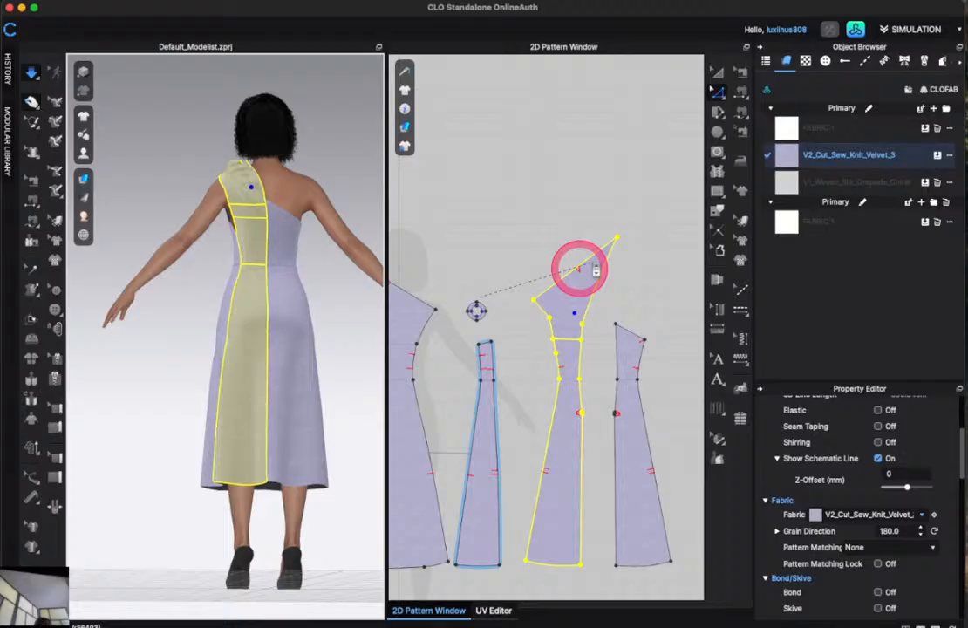
scroll(595, 271, up, 2)
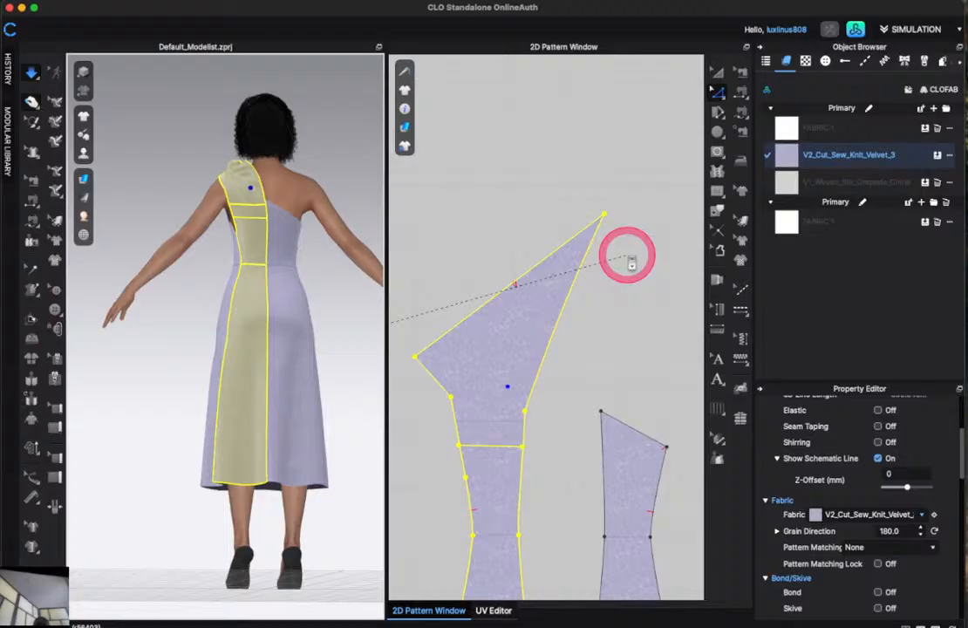
click(609, 416)
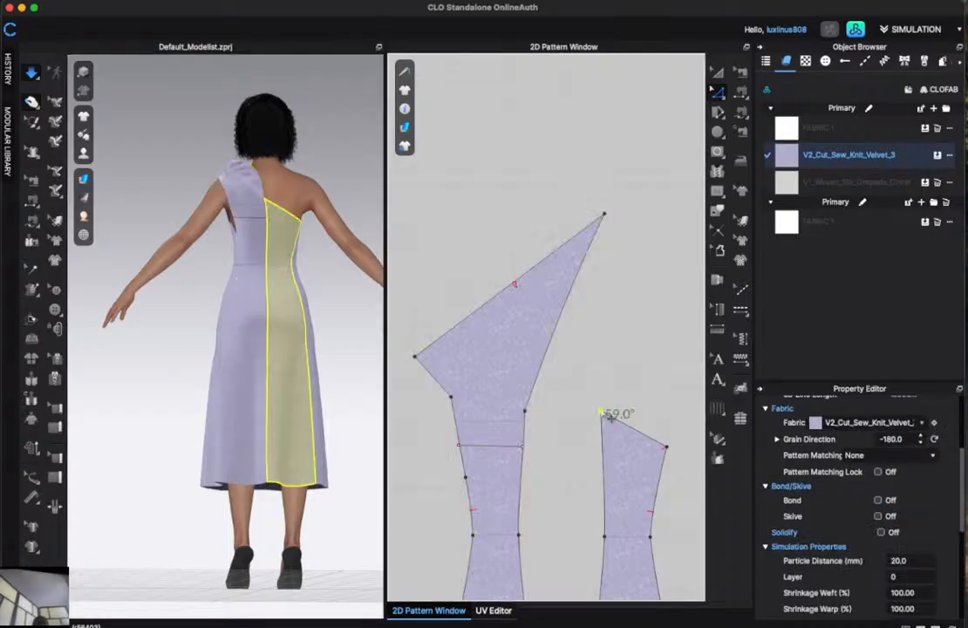
click(604, 214)
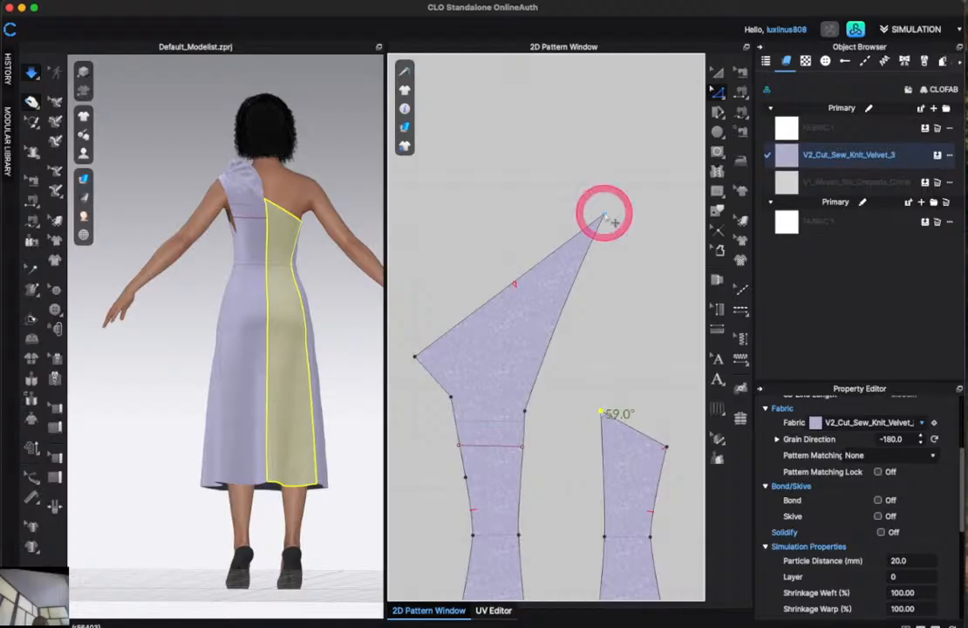
drag(604, 214, 526, 208)
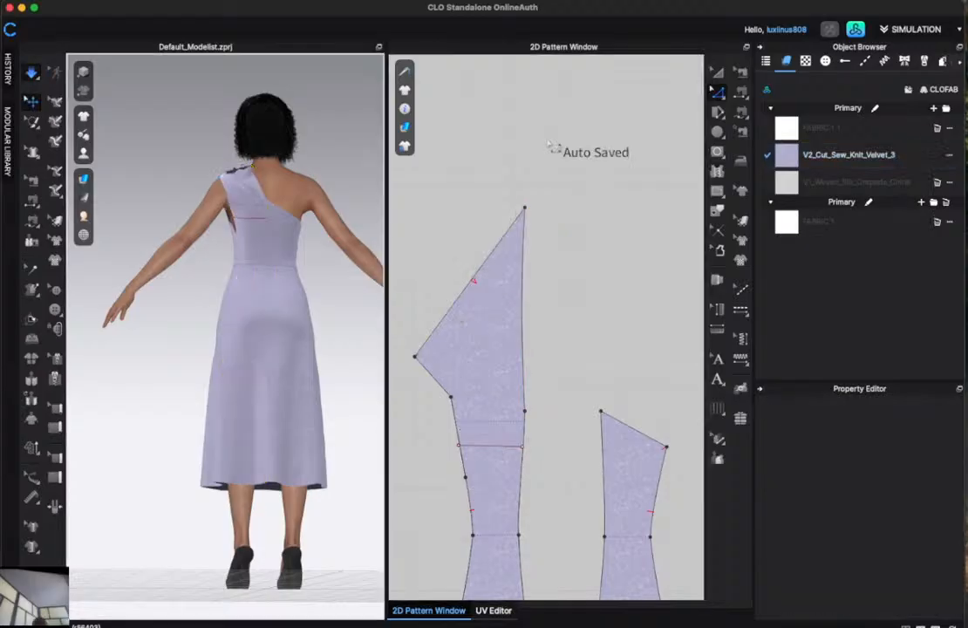
Simulate the reshaped back panel and pull its shoulder fabric into place beside the ring.
right_drag(193, 99, 327, 202)
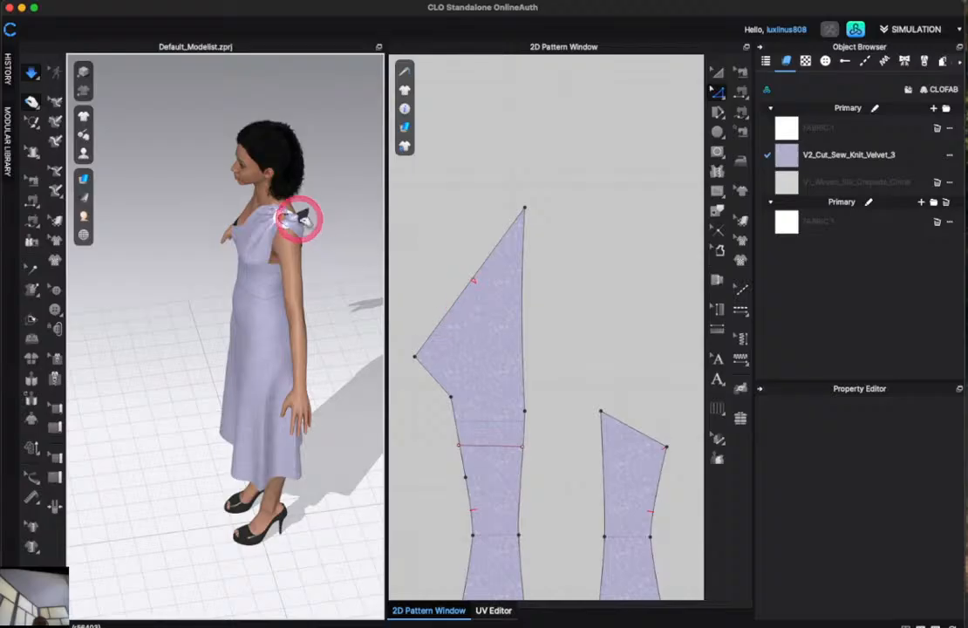
click(299, 218)
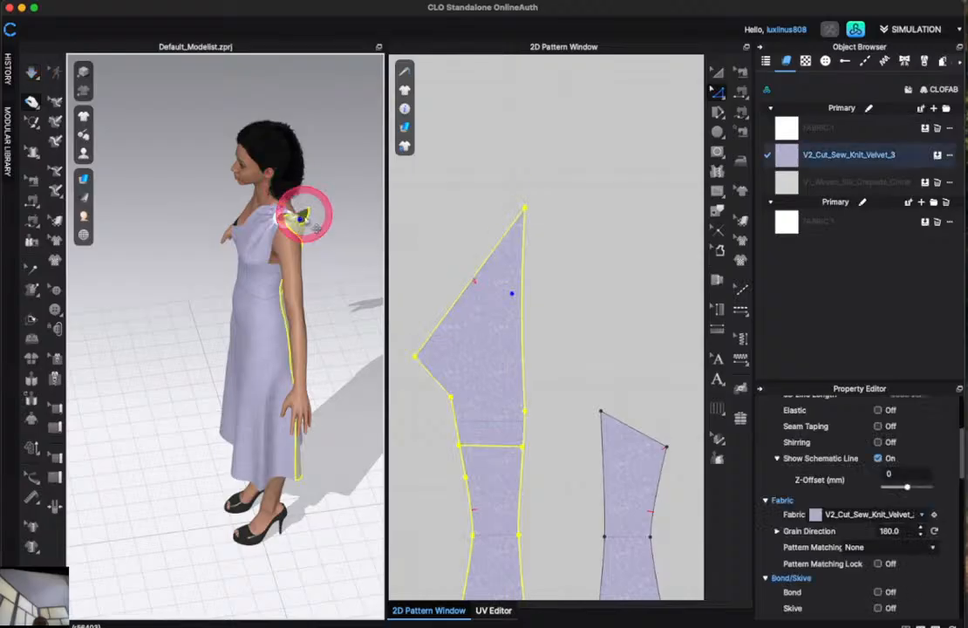
key(space)
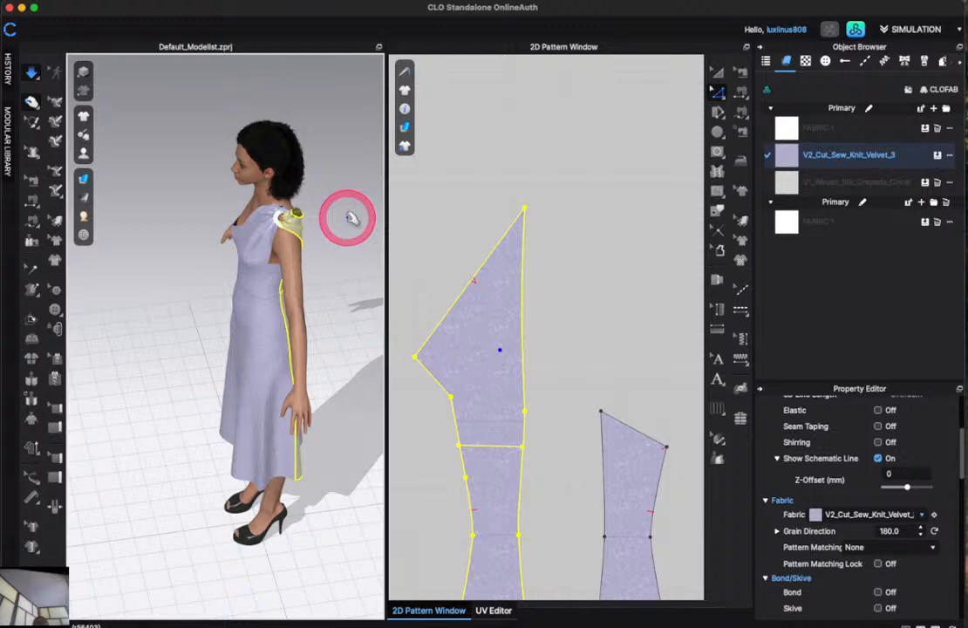
Check with Edit Sewing which pattern edges are sewn to the ring's inner circle.
scroll(498, 218, down, 2)
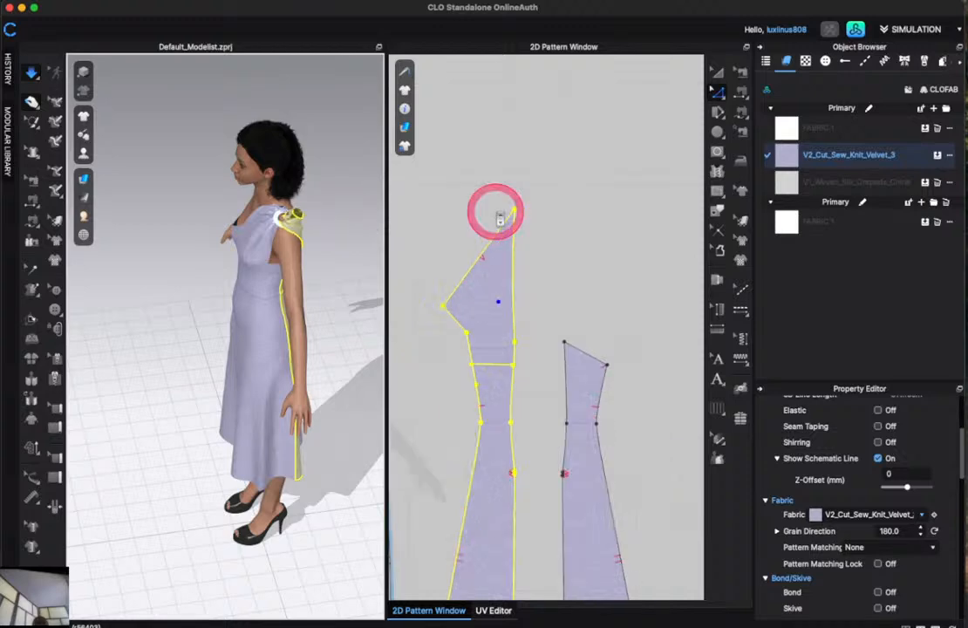
scroll(499, 218, down, 3)
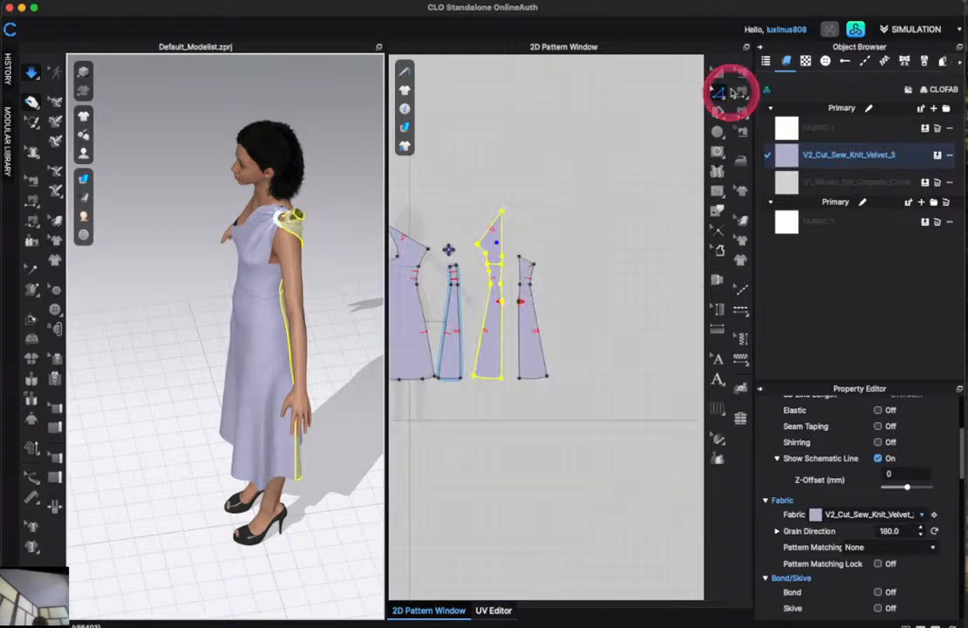
click(739, 73)
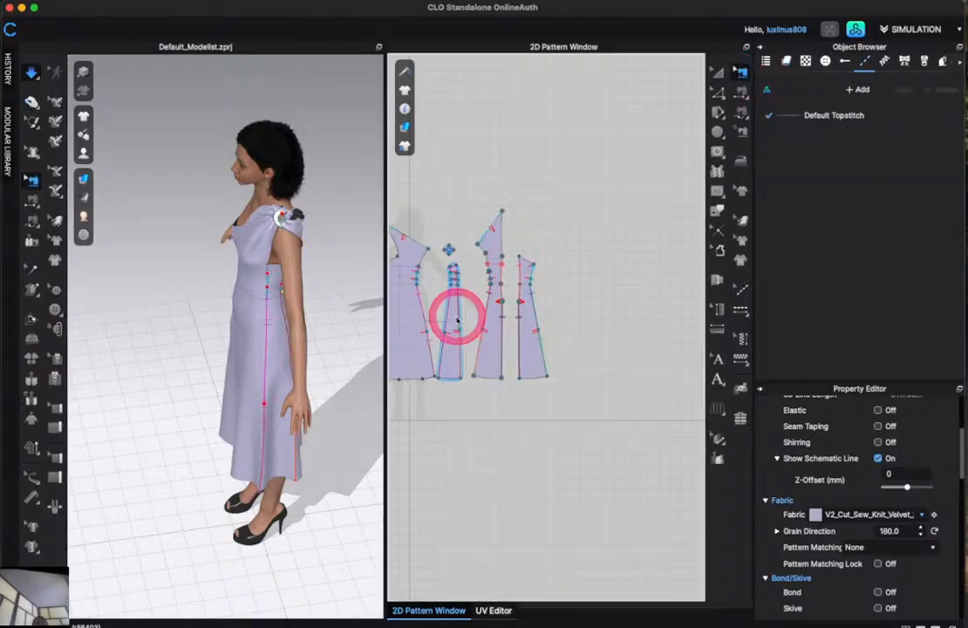
scroll(457, 320, up, 5)
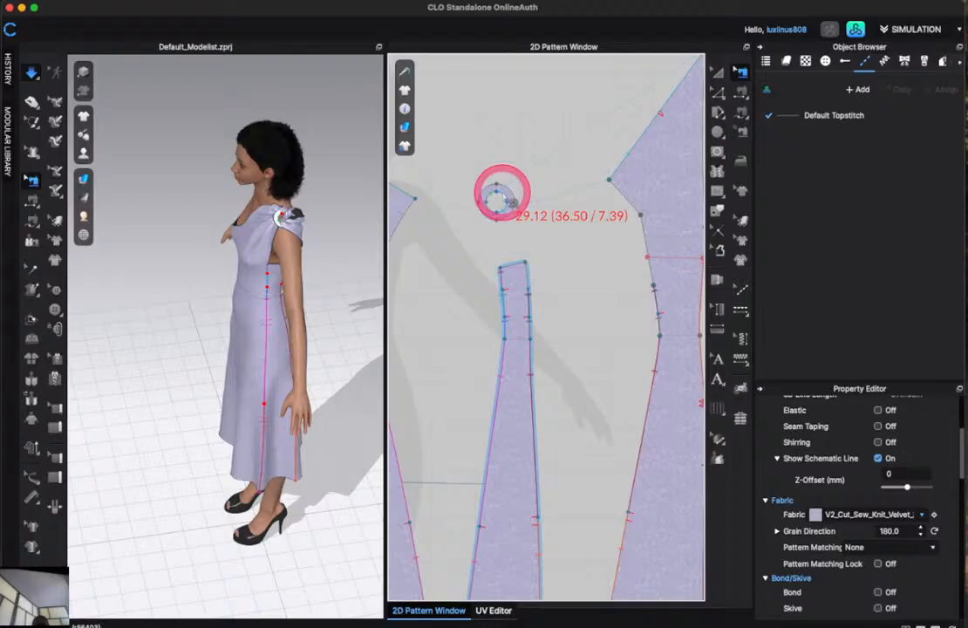
click(496, 198)
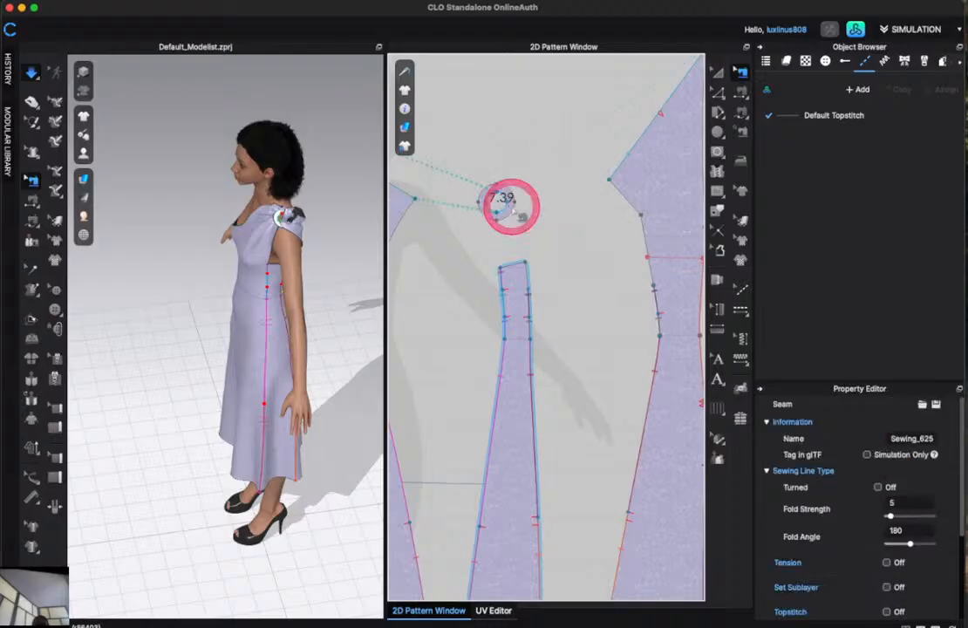
scroll(510, 207, down, 5)
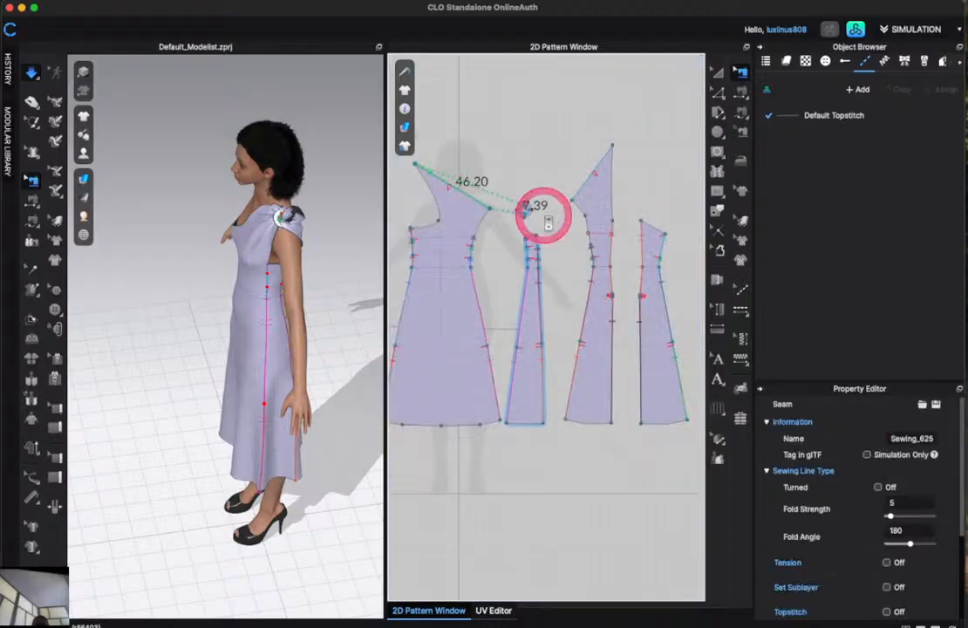
scroll(542, 218, up, 5)
scroll(514, 214, down, 4)
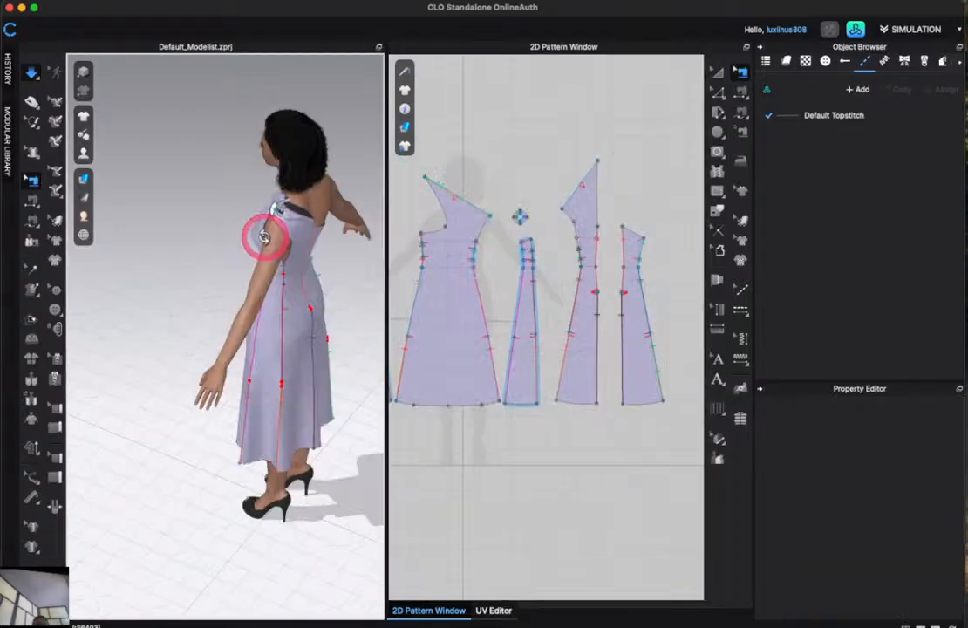
Move the tall back panel upward and away from the body in the 3D view.
right_drag(264, 238, 235, 291)
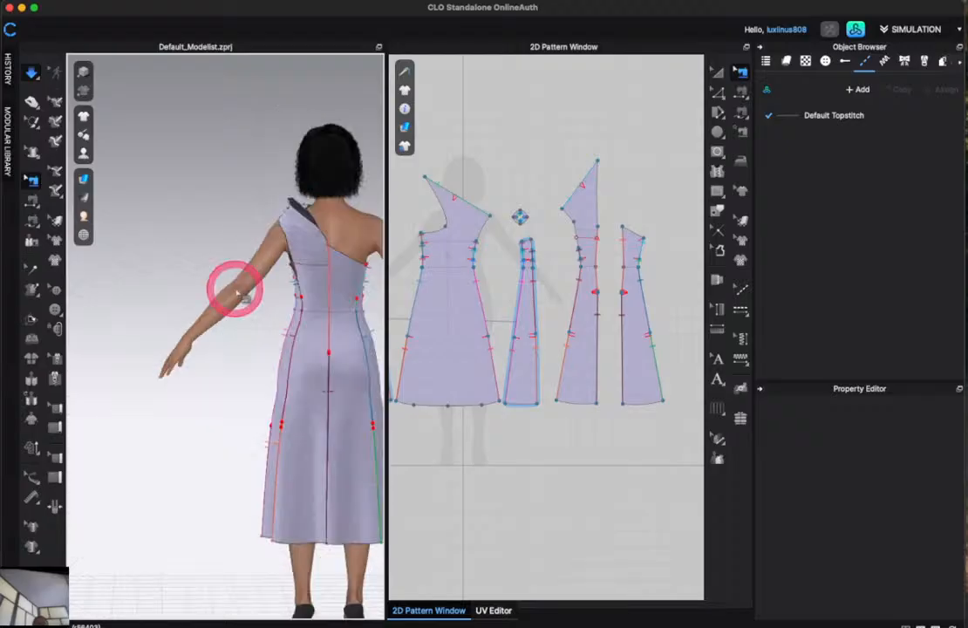
key(q)
click(312, 253)
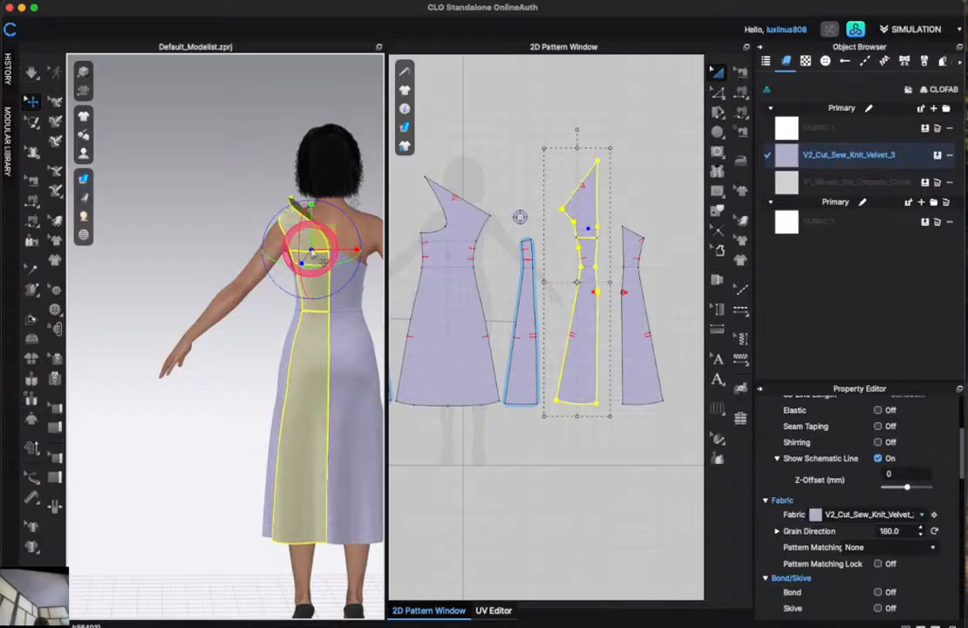
drag(312, 253, 357, 348)
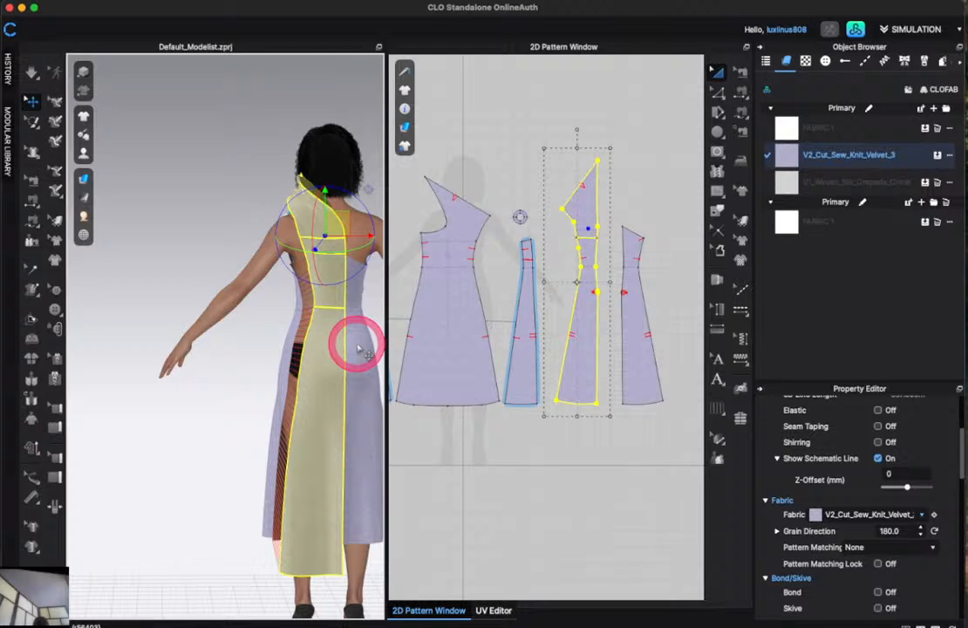
Simulate the repositioned back panel and pull the shoulder and side fabric until the garment drapes smoothly.
key(space)
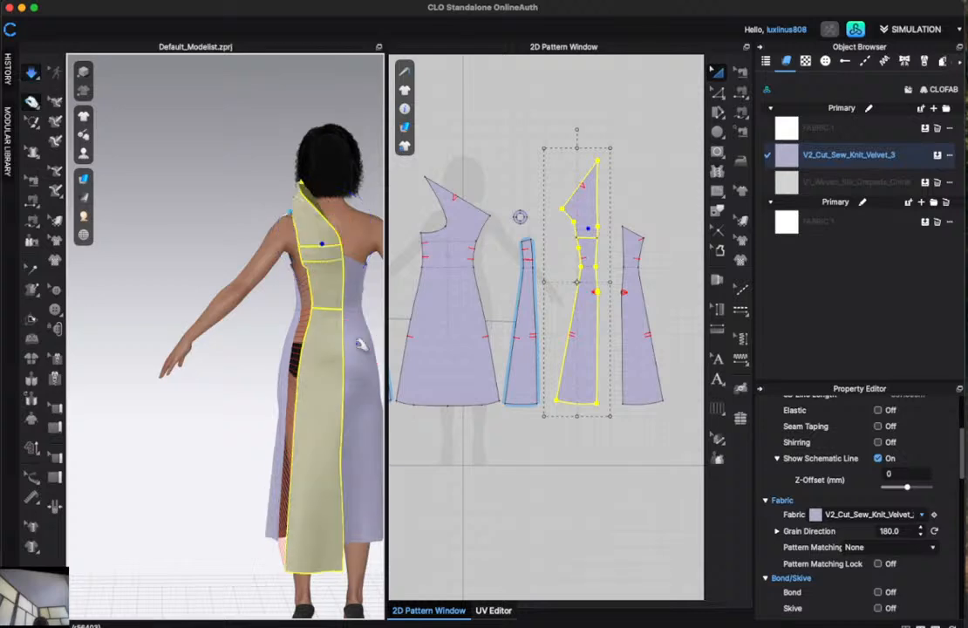
click(312, 203)
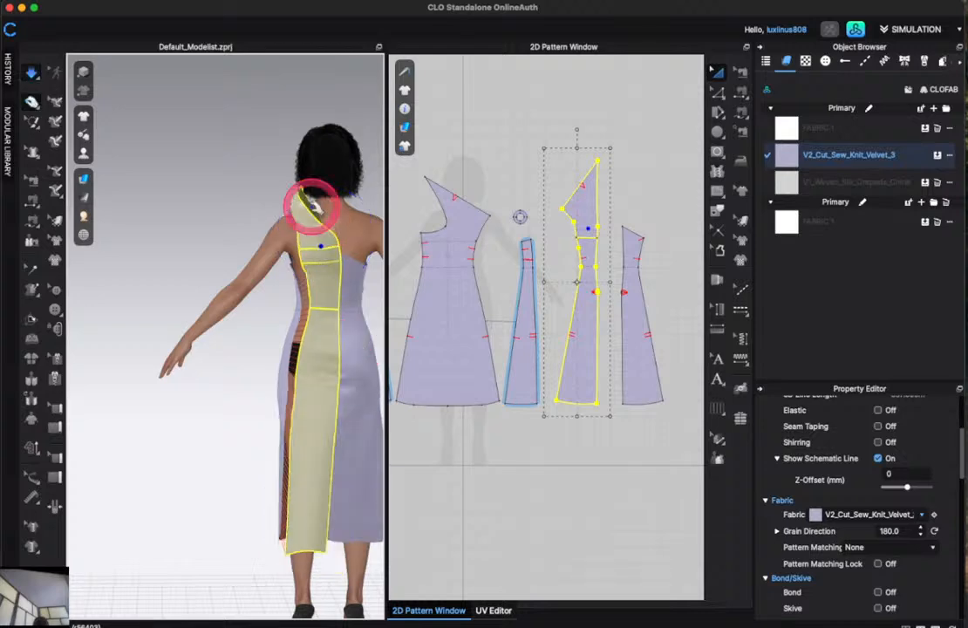
right_drag(297, 232, 305, 229)
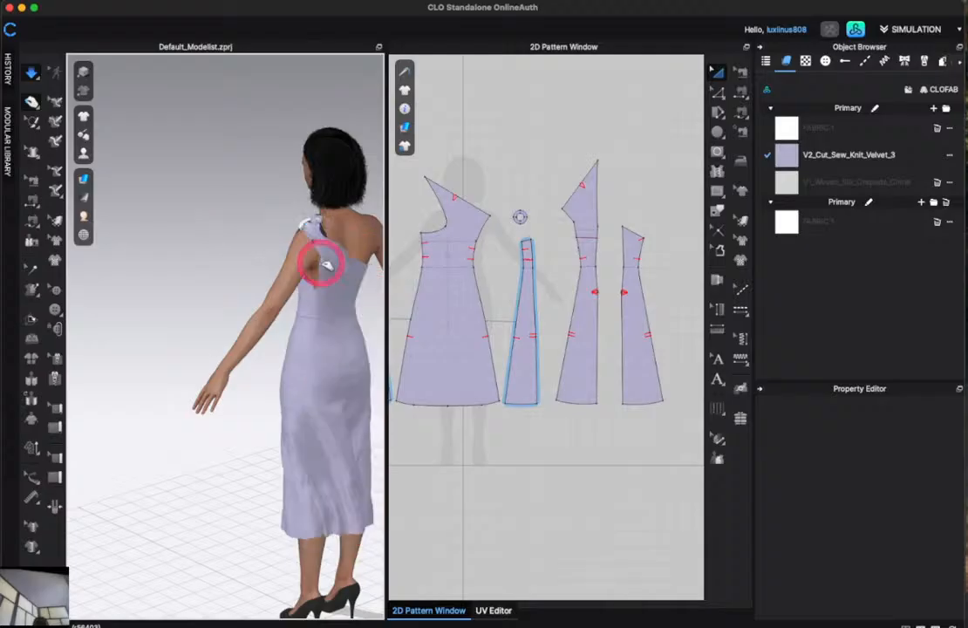
drag(324, 264, 386, 225)
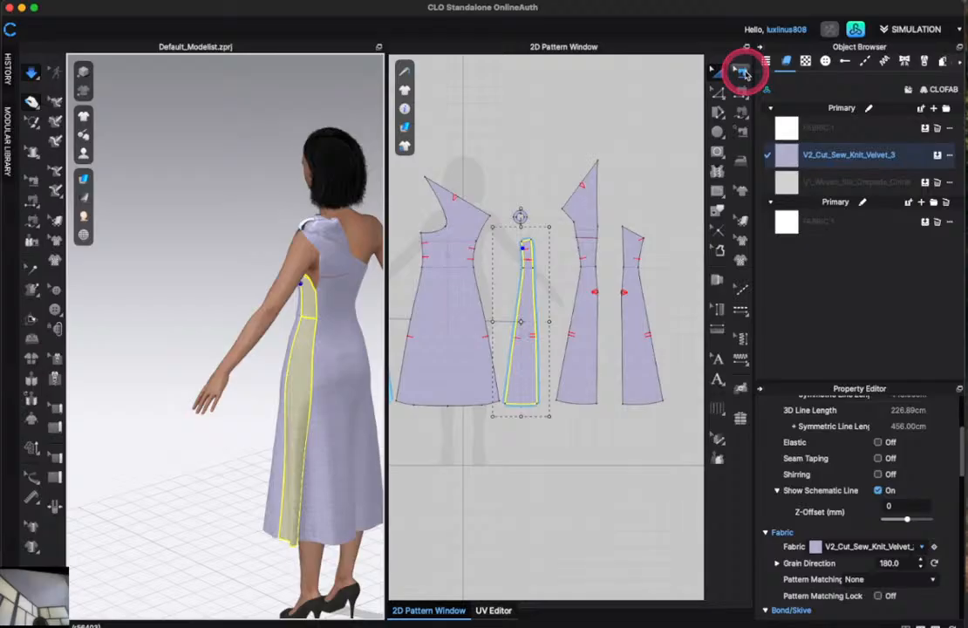
Use Edit Sewing to extend the side-to-back seam up to the side panel's top corner and higher along the back panel's armhole side.
click(743, 74)
scroll(573, 226, up, 5)
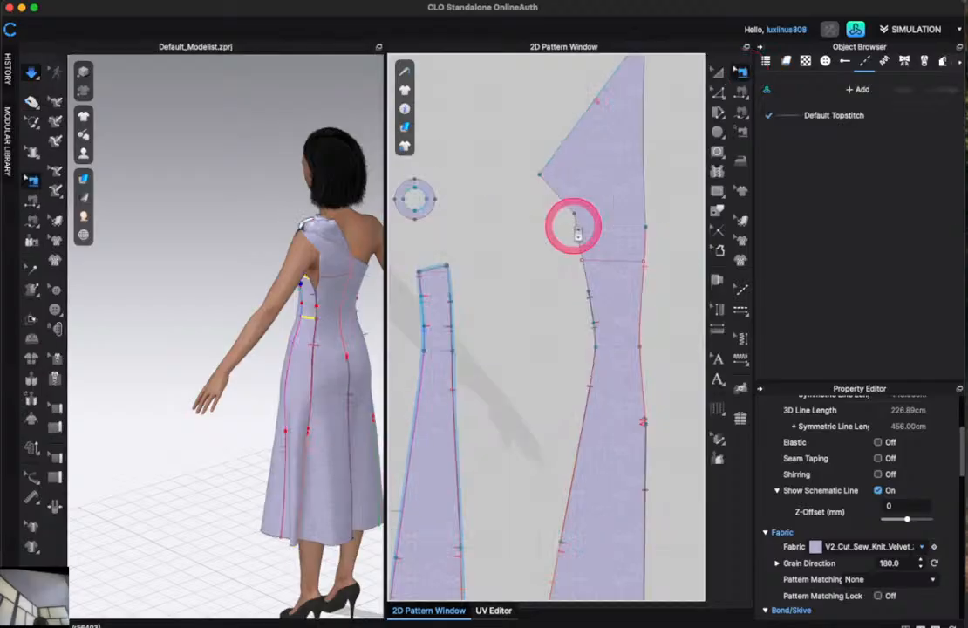
scroll(576, 229, up, 2)
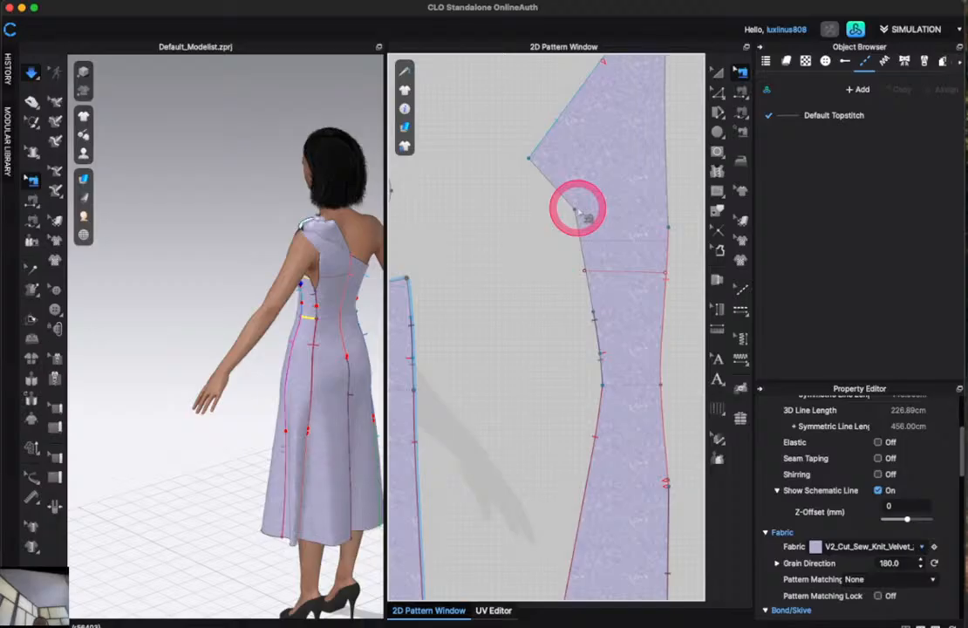
scroll(475, 342, down, 3)
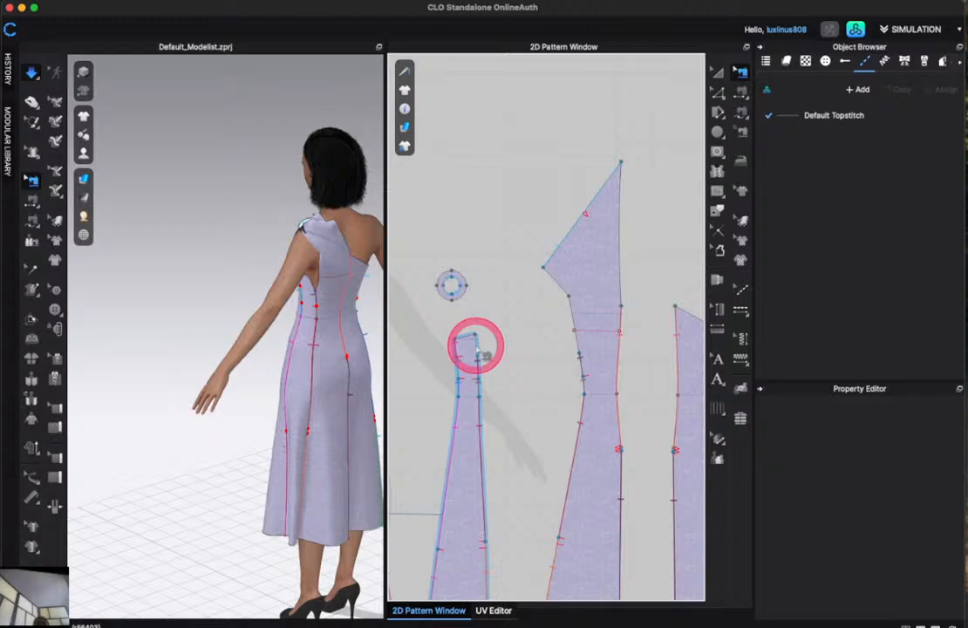
scroll(475, 346, up, 3)
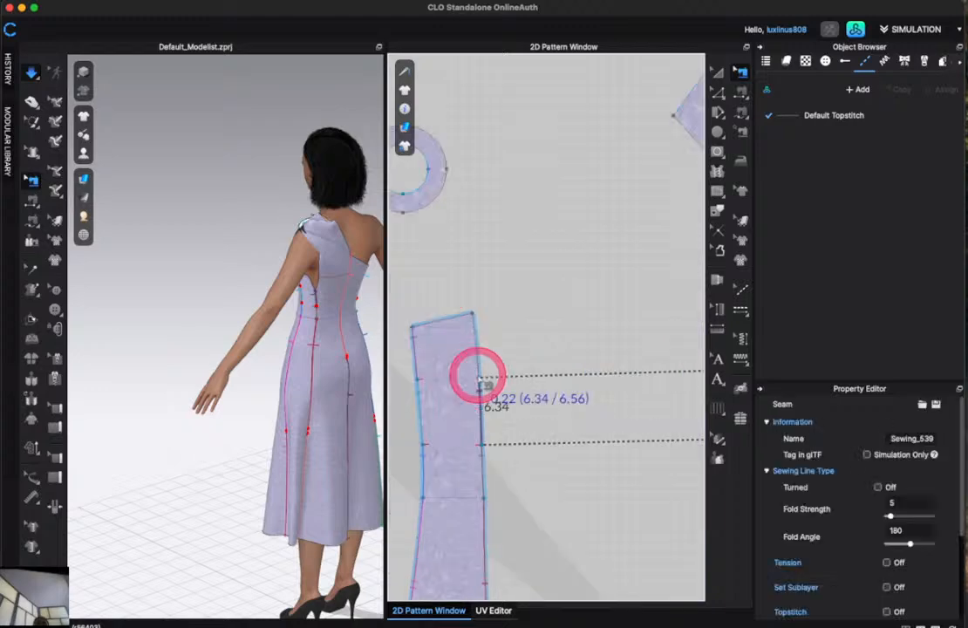
drag(479, 379, 468, 304)
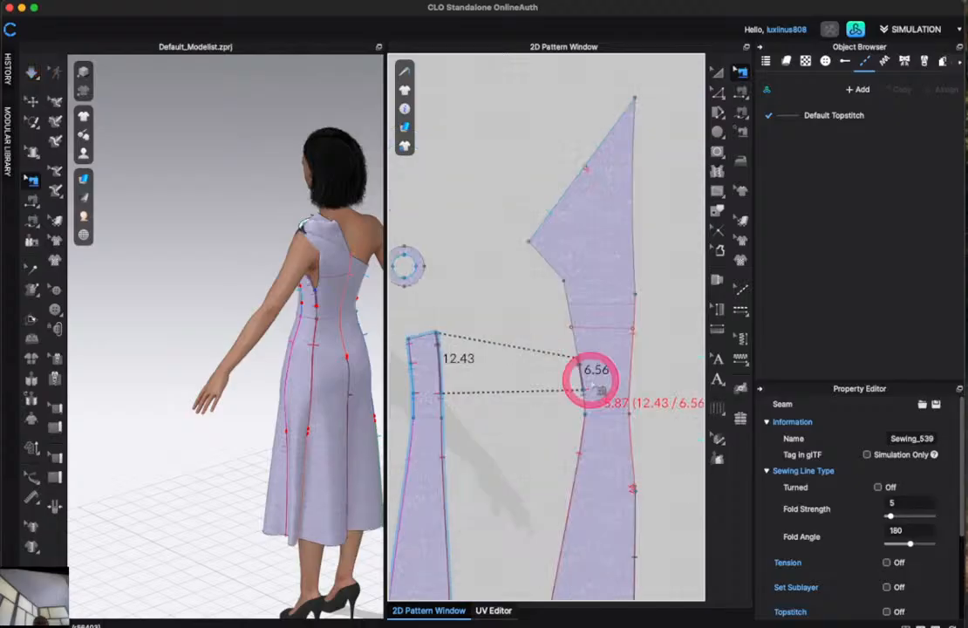
scroll(591, 380, up, 4)
drag(551, 316, 535, 234)
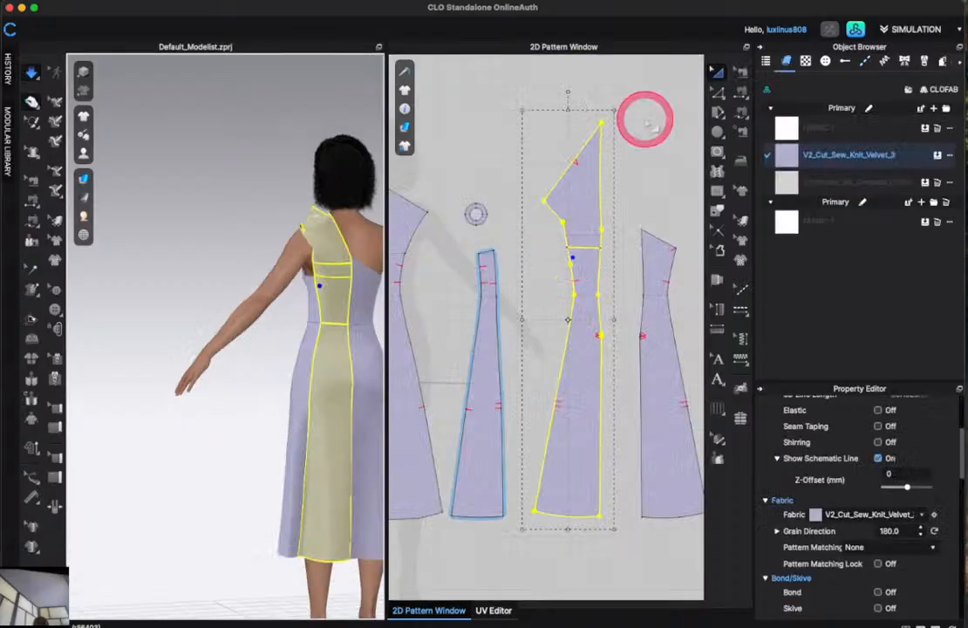
Lower the tall back panel's shoulder point to form a nearly horizontal top edge, with a corner angle of about 76°, and simulate.
click(717, 90)
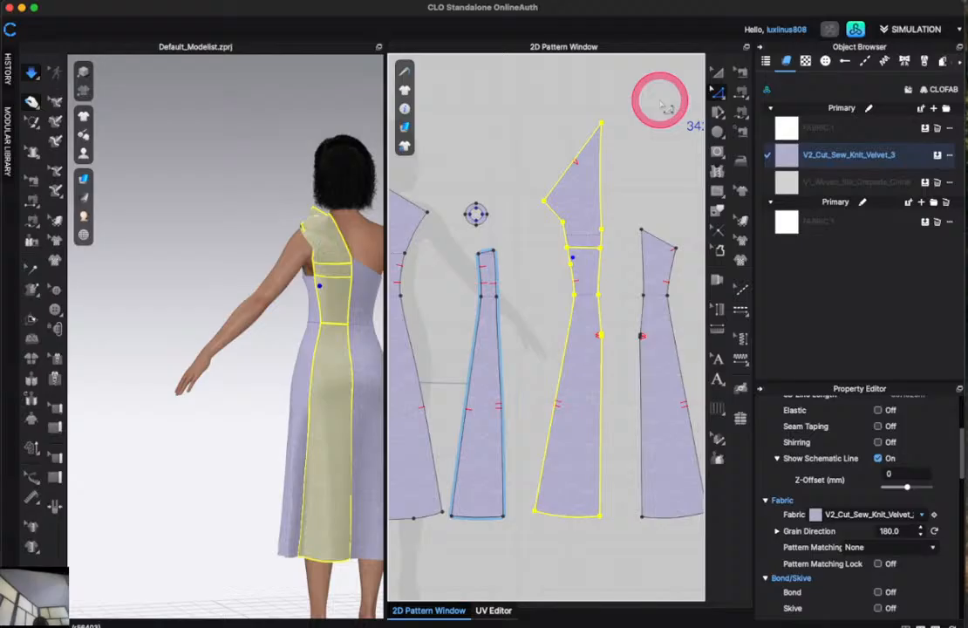
drag(601, 123, 600, 195)
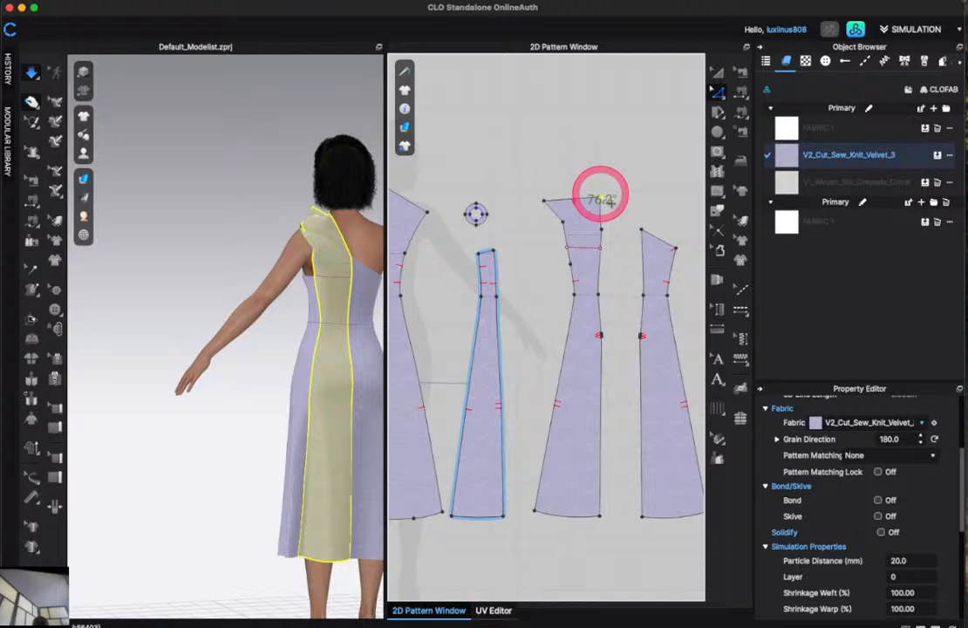
key(b)
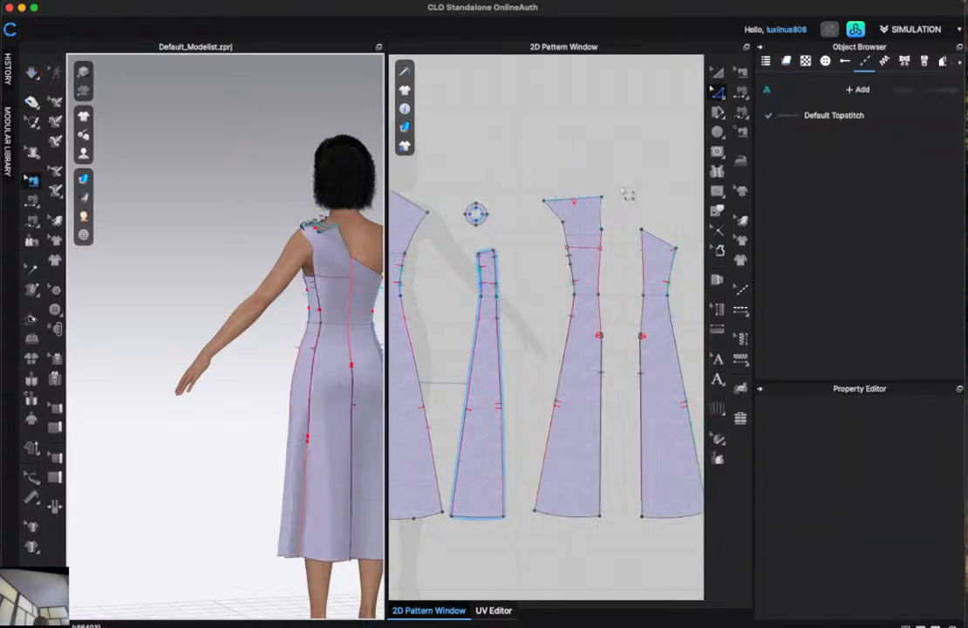
click(224, 177)
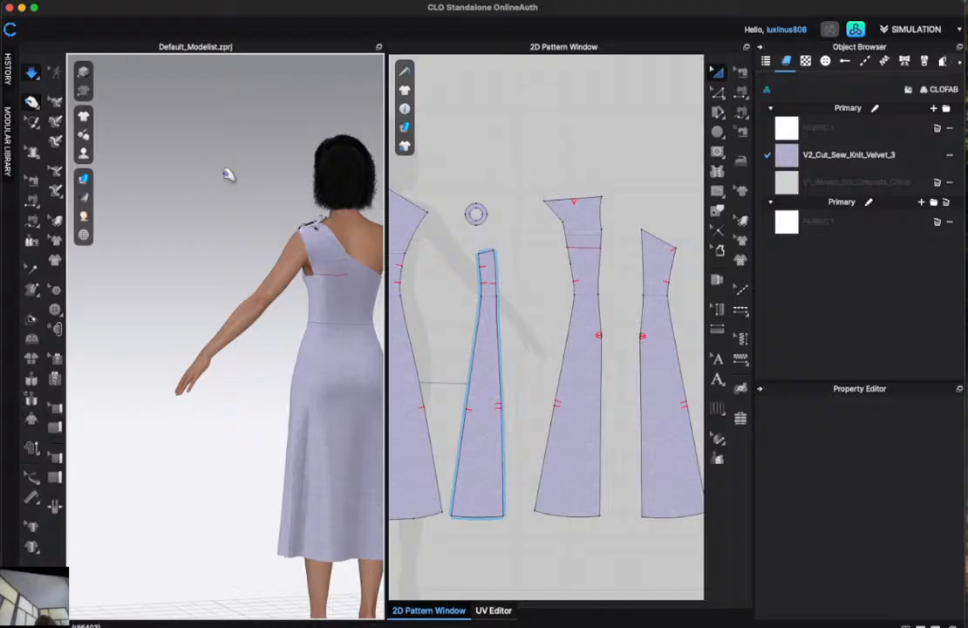
Check the ring's sewing on the back panel and pull the gathered shoulder fabric into place in the front 3D view.
click(262, 212)
right_drag(262, 212, 342, 297)
key(b)
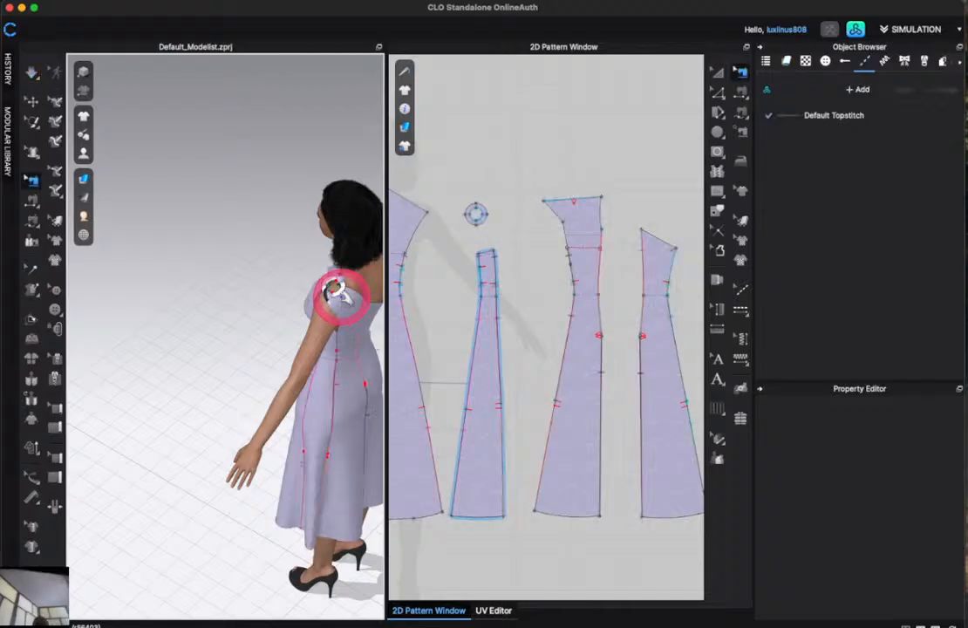
key(q)
click(347, 295)
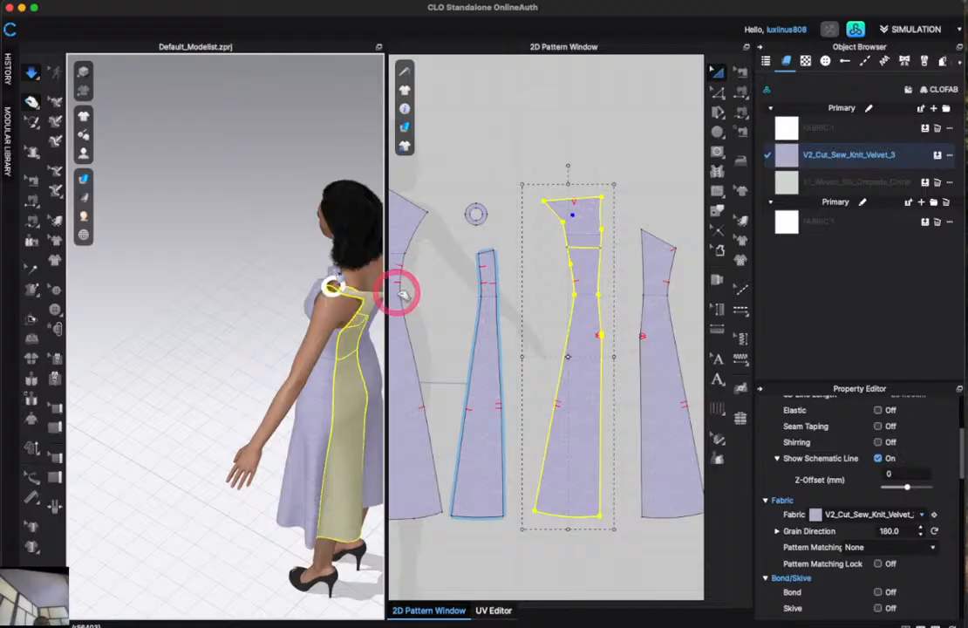
scroll(341, 360, down, 2)
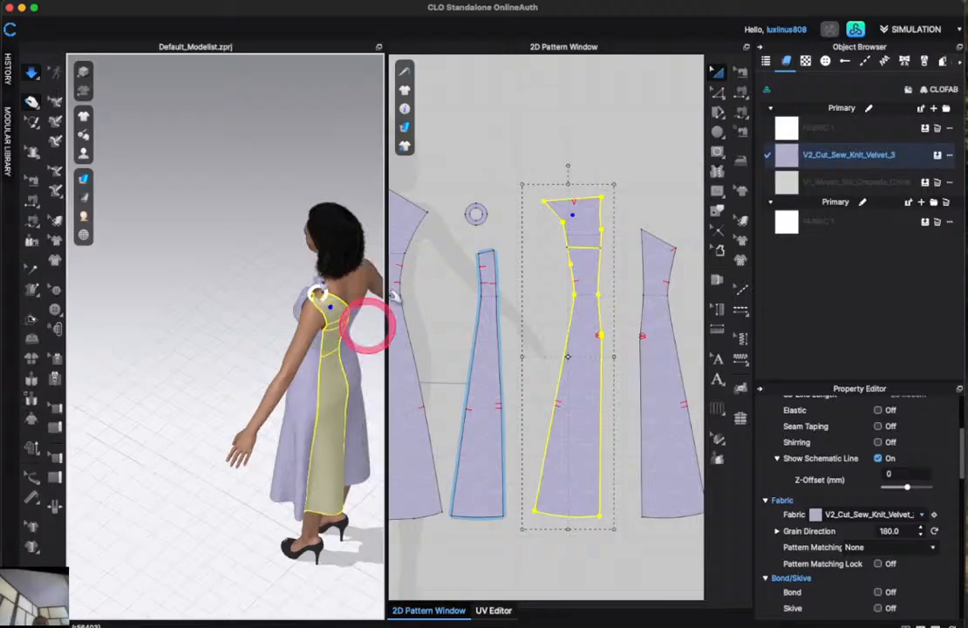
drag(368, 326, 250, 120)
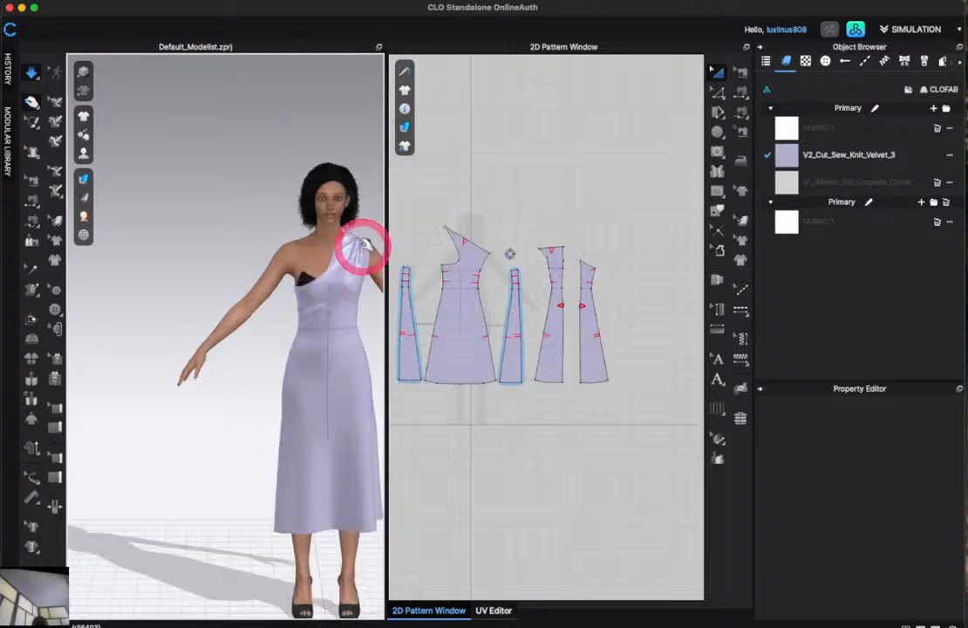
drag(367, 253, 355, 254)
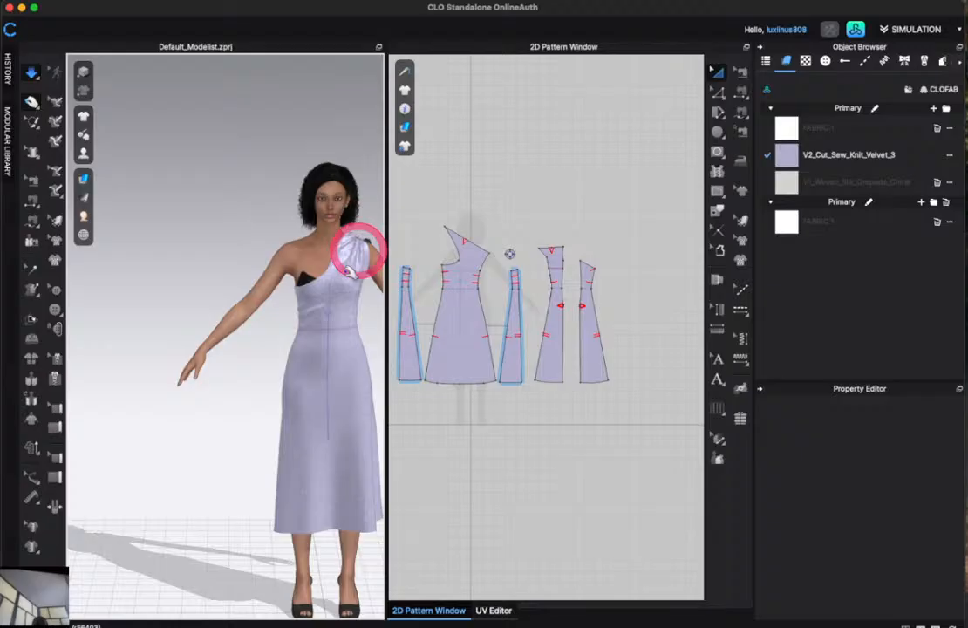
Reshape the front panel's neckline into a straight edge rising to the tall shoulder point and simulate the garment.
scroll(436, 277, up, 4)
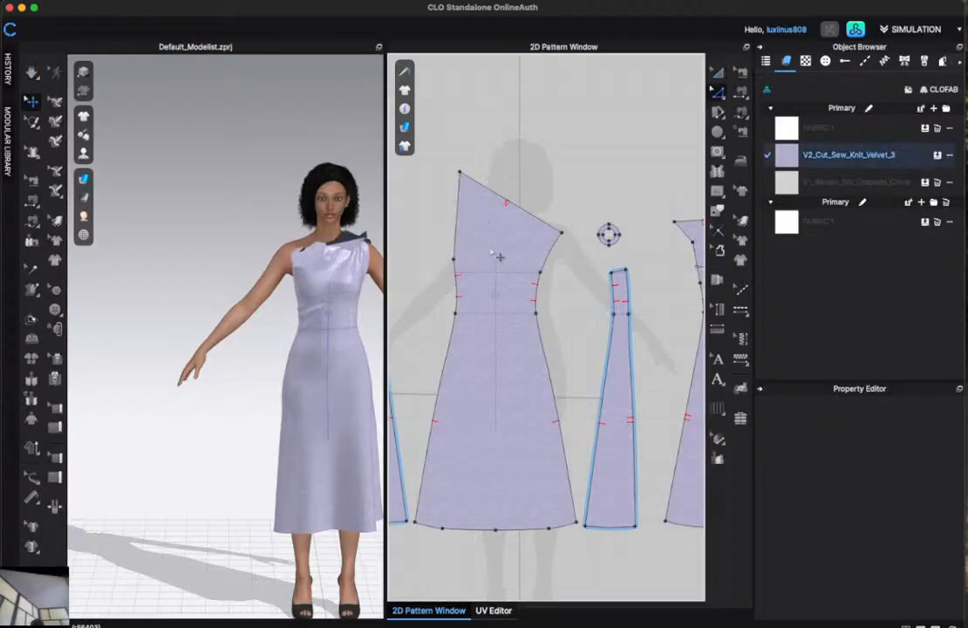
key(space)
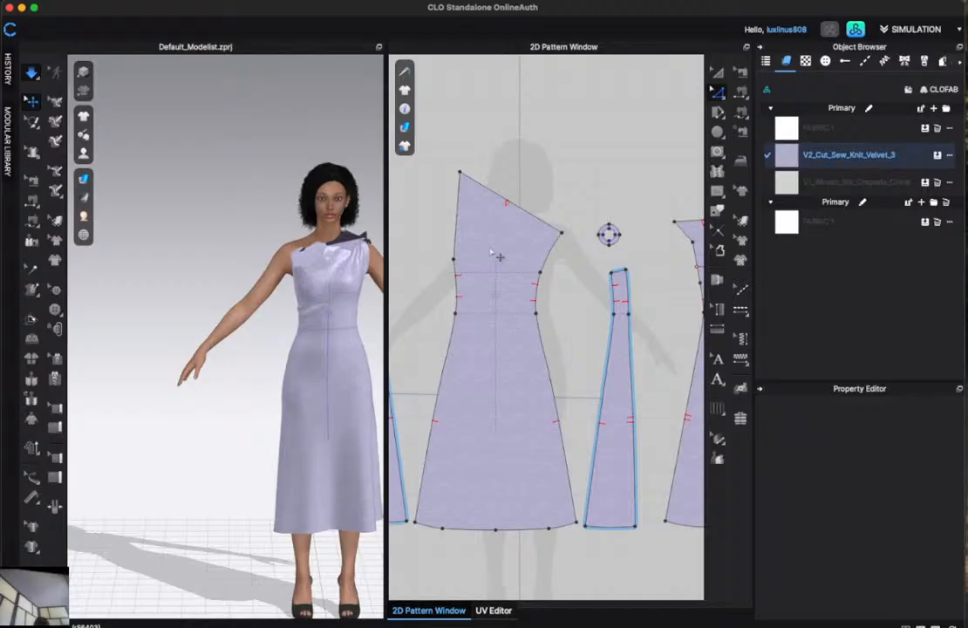
Try deleting the front panel's tall shoulder point and undo the deletion.
click(461, 174)
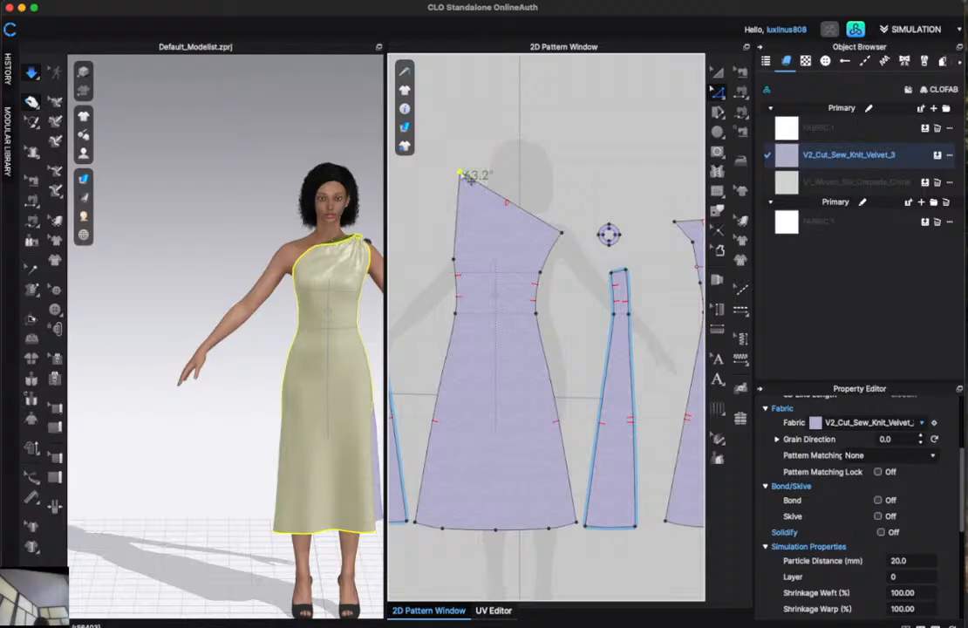
key(Delete)
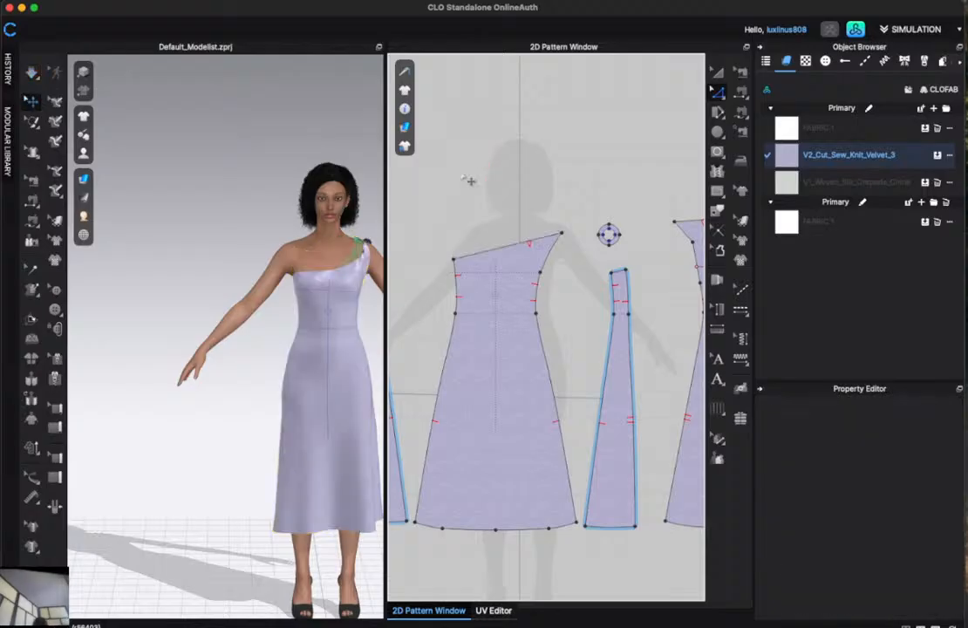
click(471, 183)
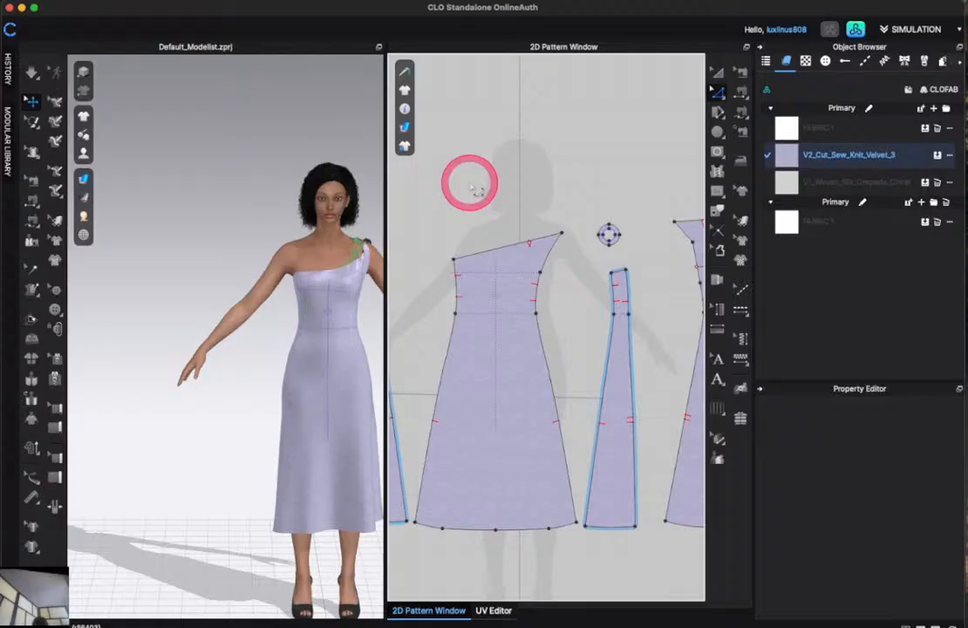
key(super+z)
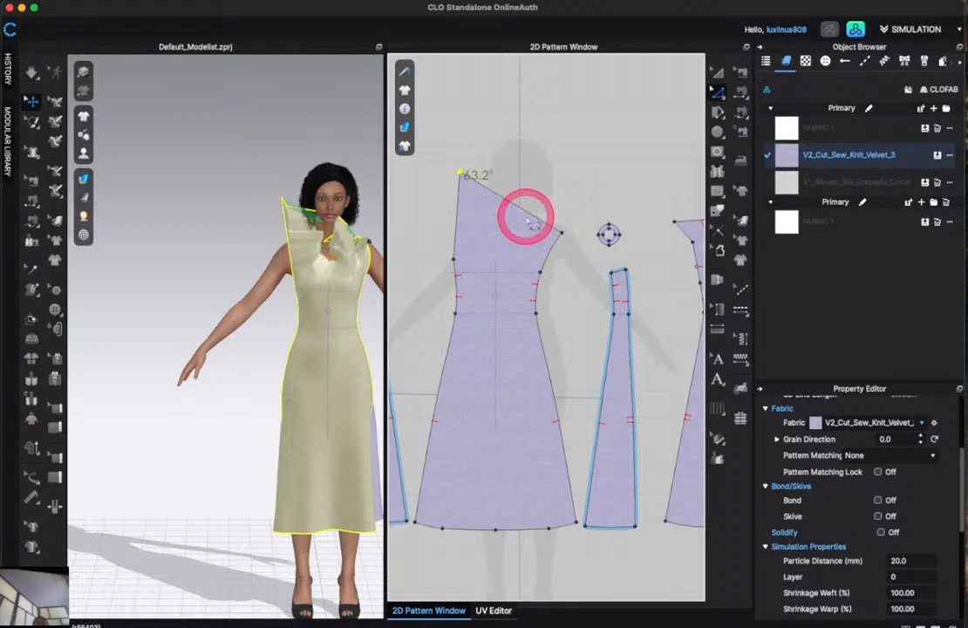
Move the front panel's tall shoulder point down and inward to a corner angle of about 102° and simulate.
click(468, 179)
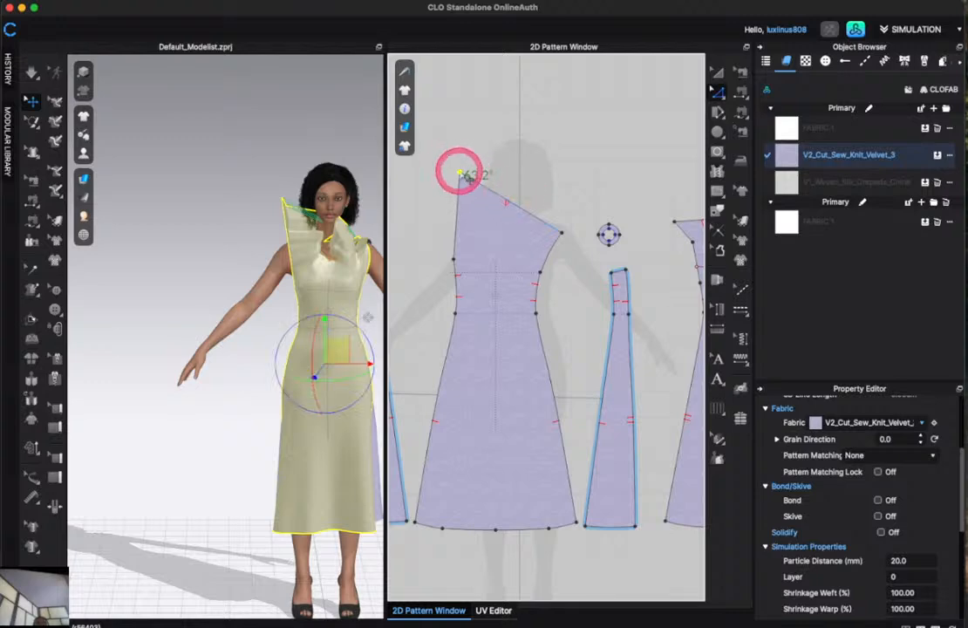
mouse_move(504, 198)
mouse_down()
mouse_move(475, 181)
mouse_move(514, 202)
mouse_move(501, 191)
mouse_move(506, 199)
mouse_up()
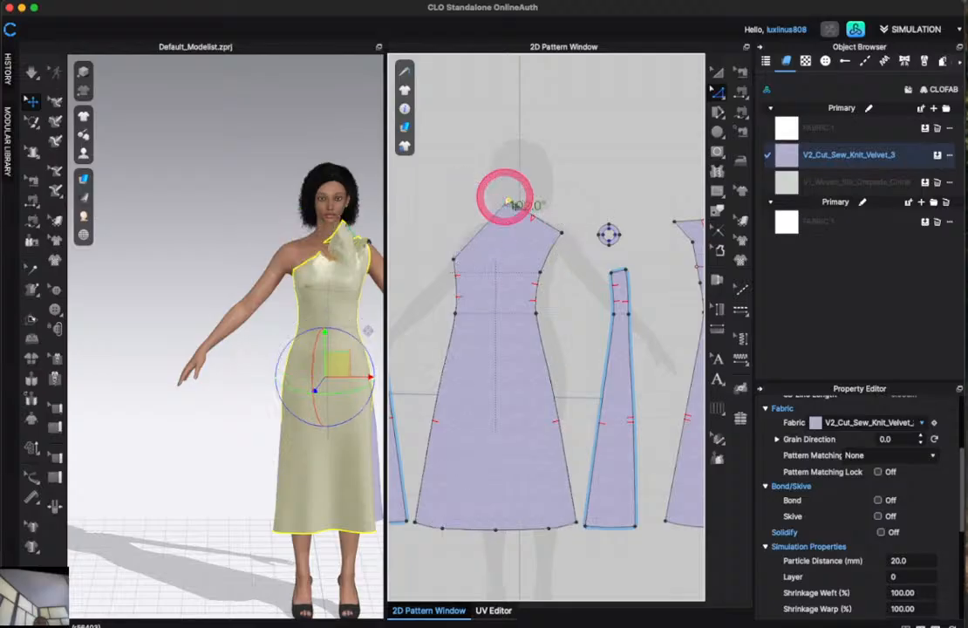
key(space)
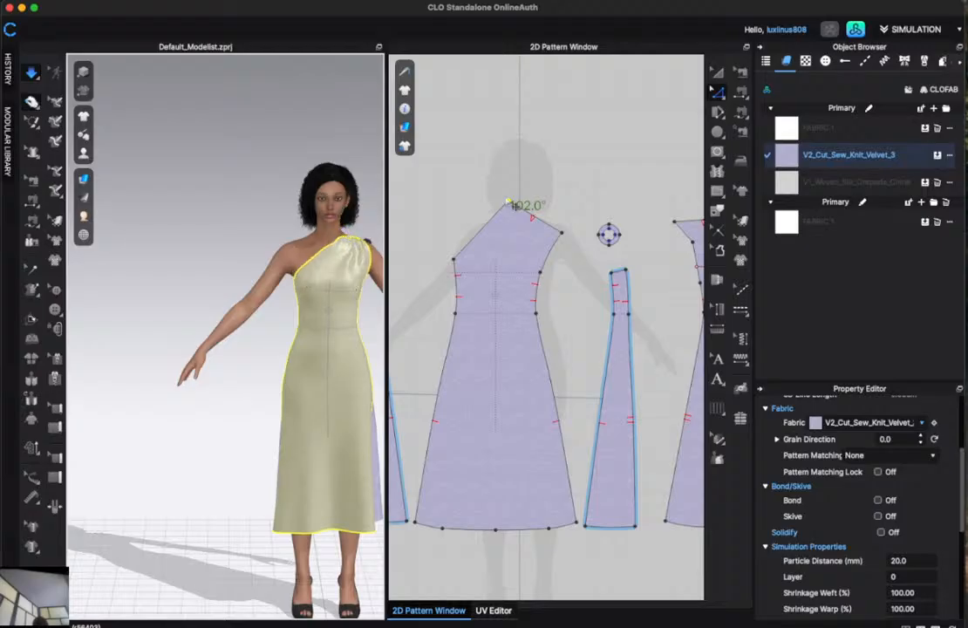
click(530, 245)
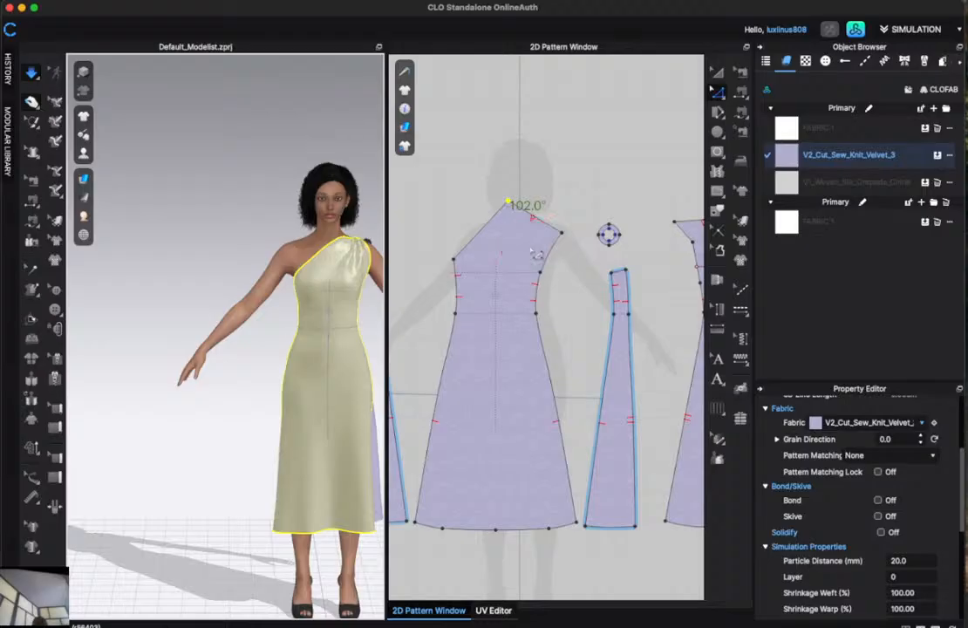
click(511, 204)
click(450, 259)
click(513, 204)
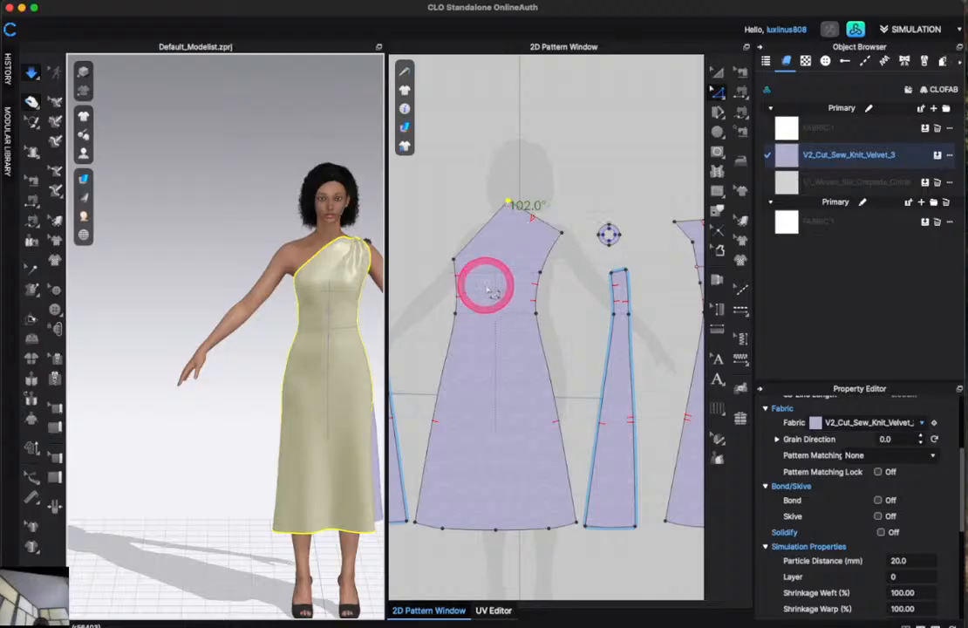
Draw a horizontal internal line about 31.4 cm long across the front panel's waist from side seam to side seam.
scroll(462, 344, down, 3)
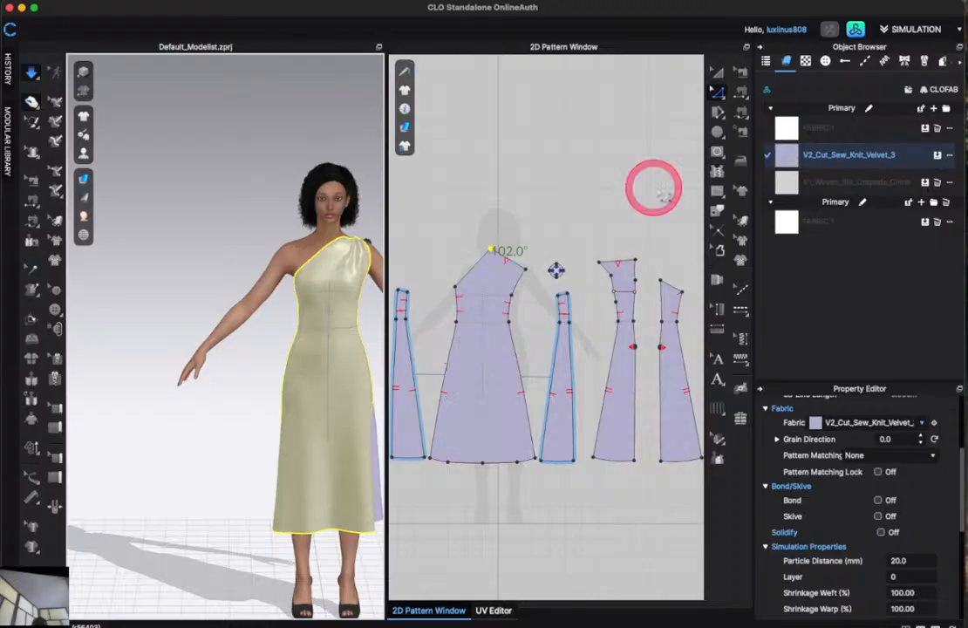
click(716, 154)
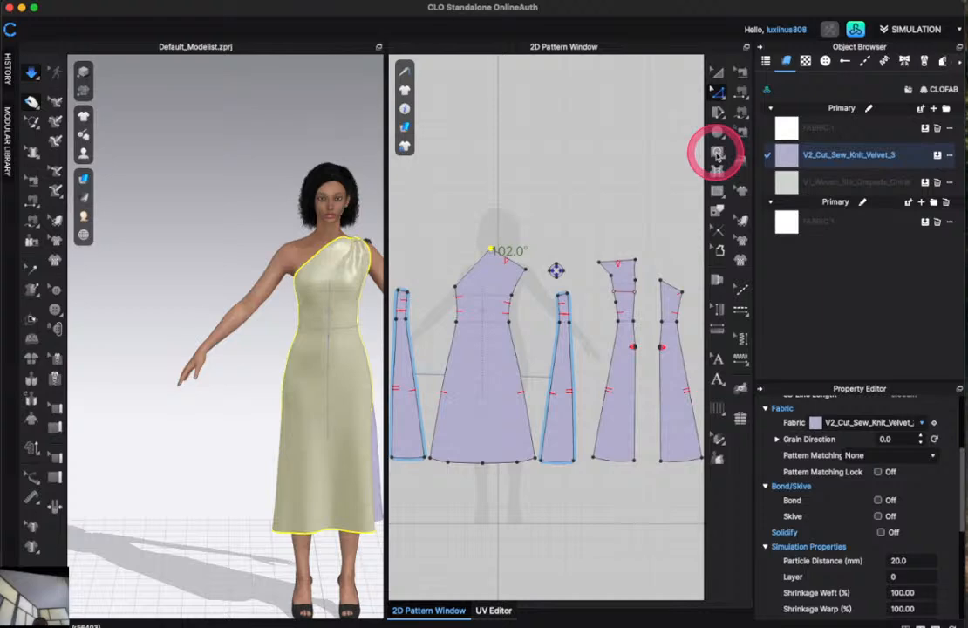
click(717, 154)
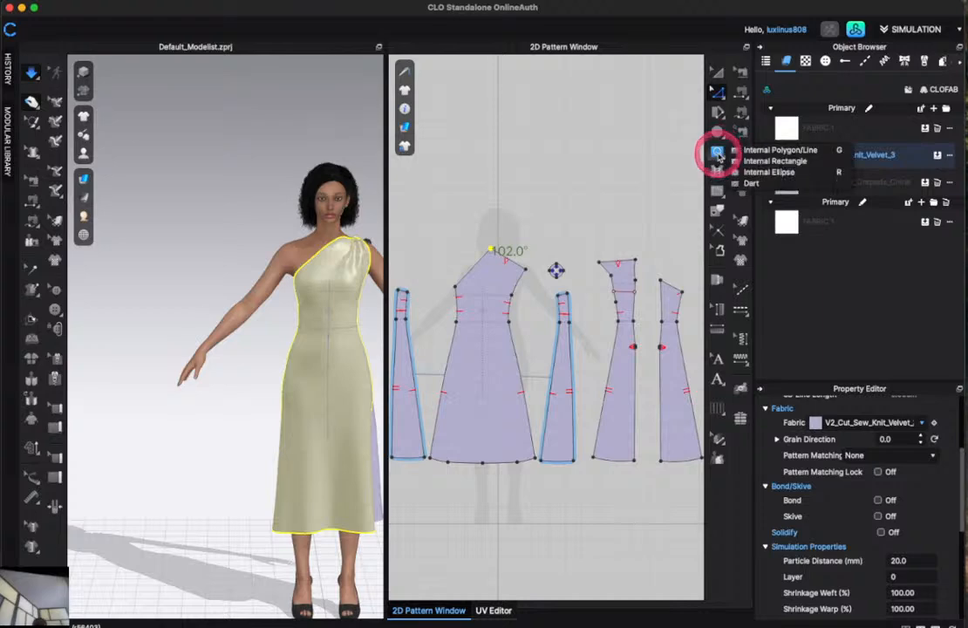
click(526, 279)
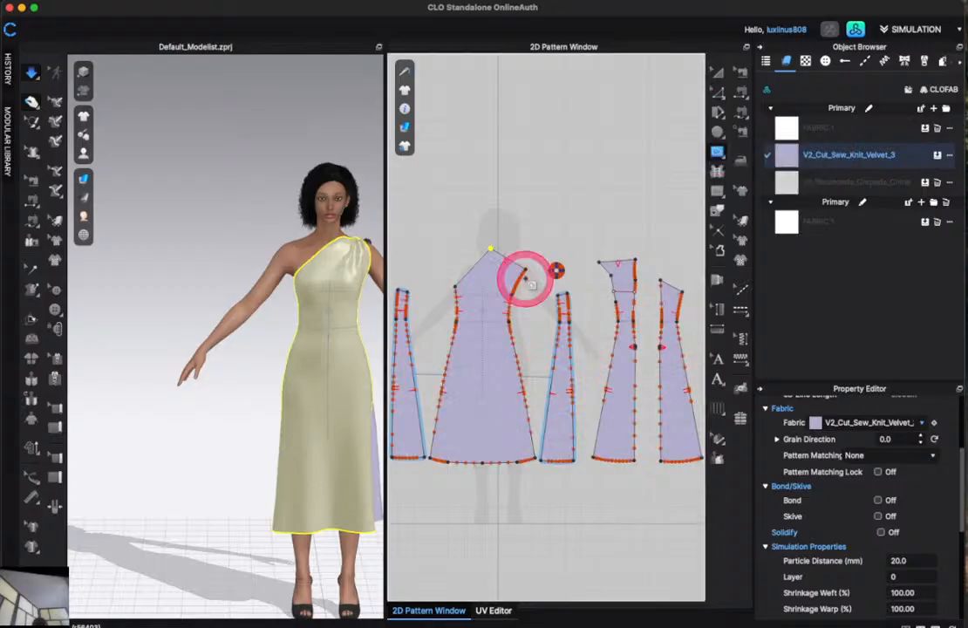
scroll(452, 360, up, 2)
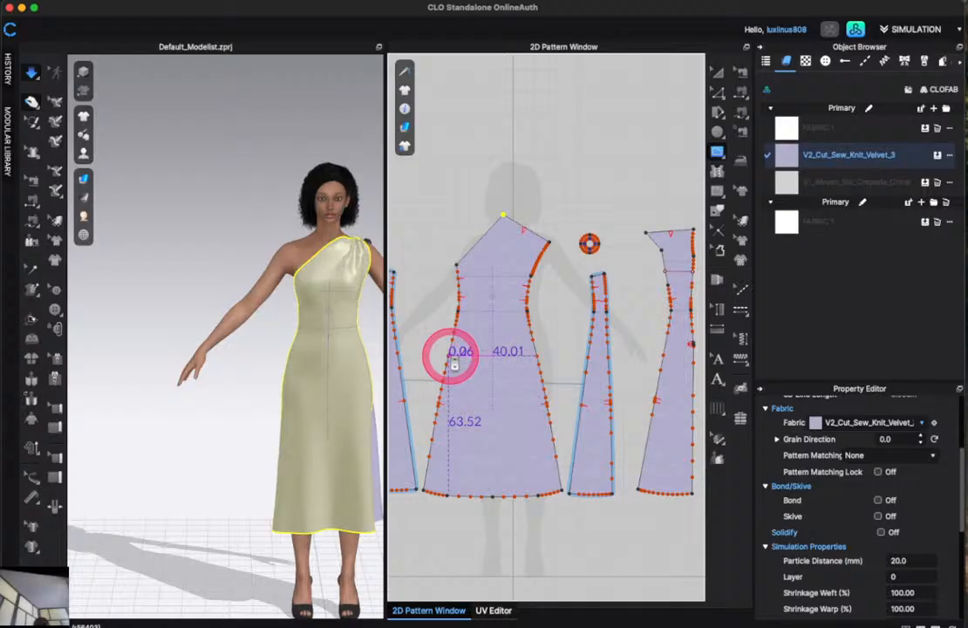
click(624, 254)
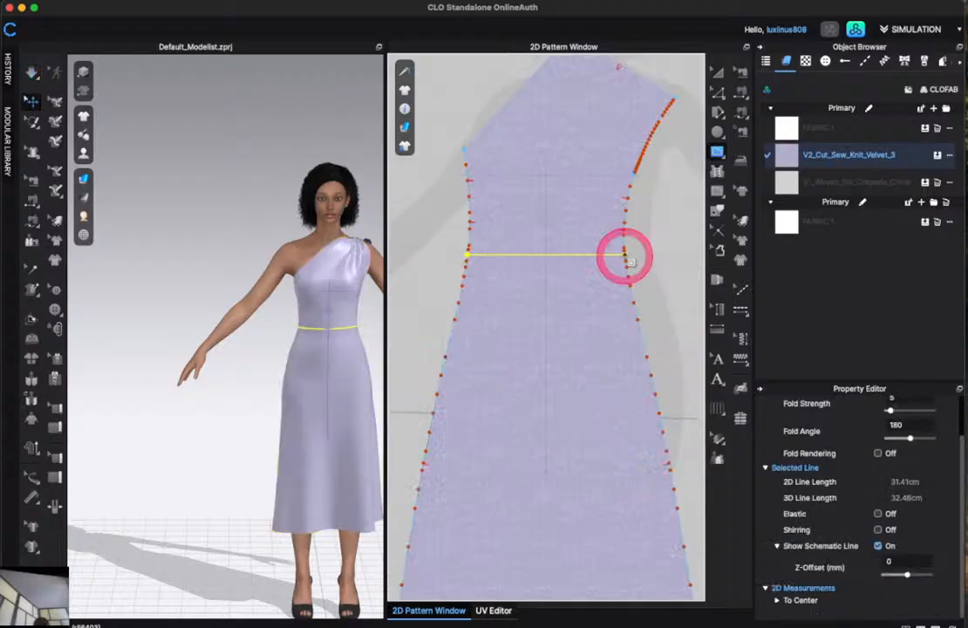
Draw a matching internal waistline about 5.7 cm long across the narrow side panel.
scroll(624, 254, down, 5)
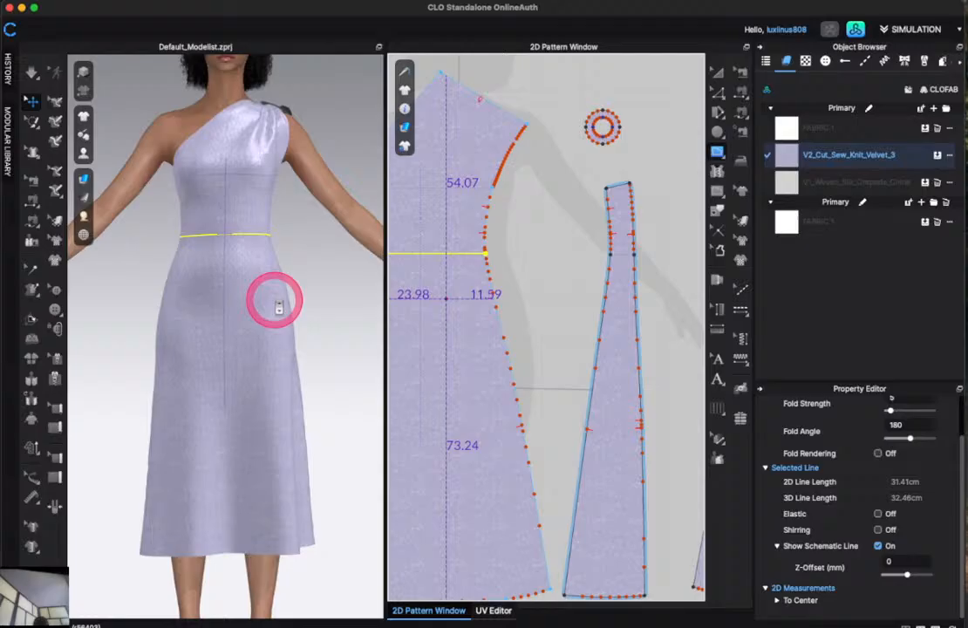
click(297, 277)
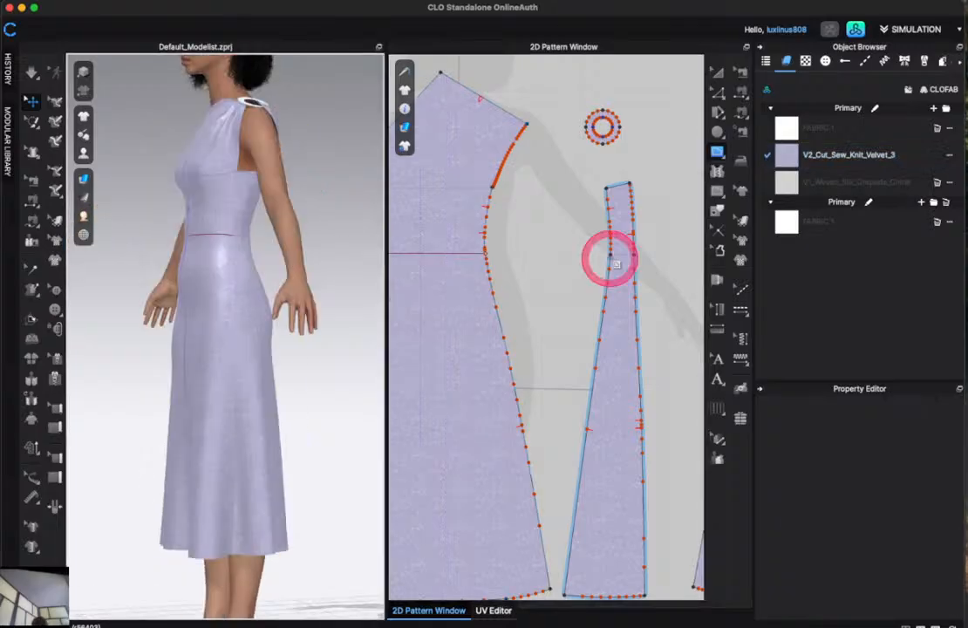
click(631, 254)
scroll(480, 288, down, 5)
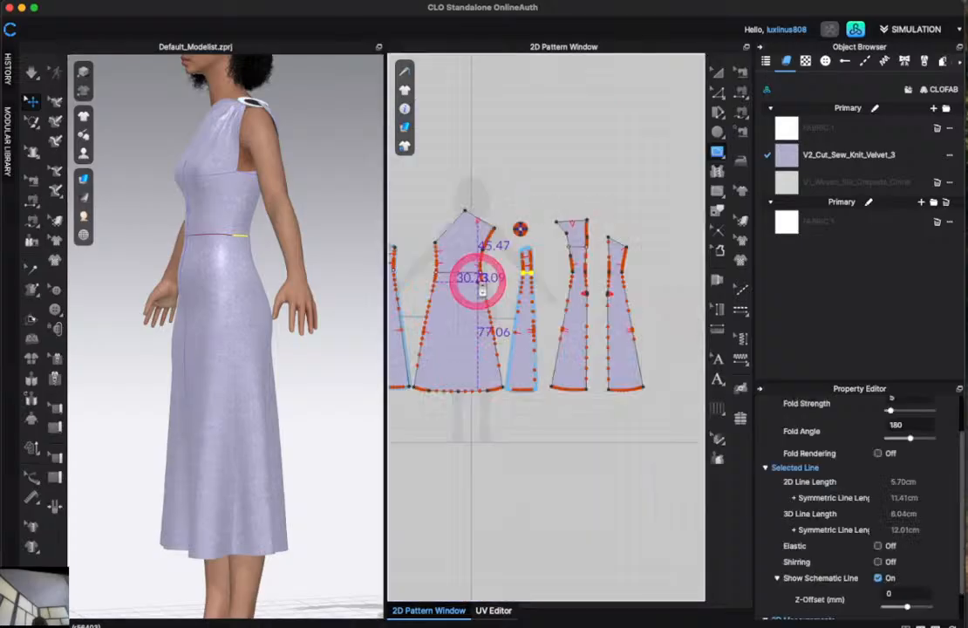
Draw a horizontal internal waistline about 9 cm long across the back panel with the flared shoulder.
scroll(575, 274, up, 5)
scroll(538, 280, down, 2)
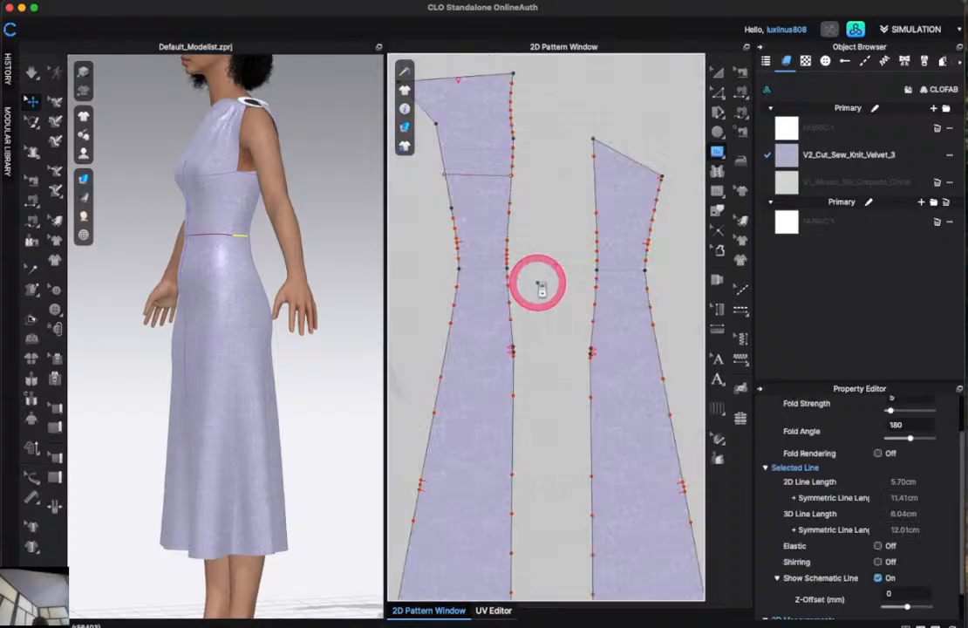
scroll(534, 283, up, 3)
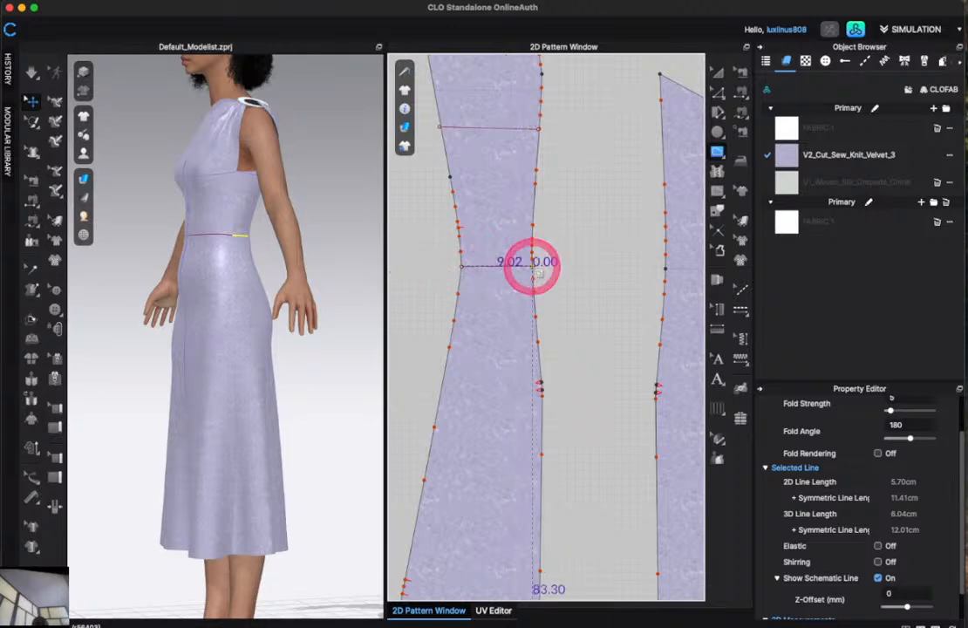
click(532, 266)
scroll(488, 270, down, 5)
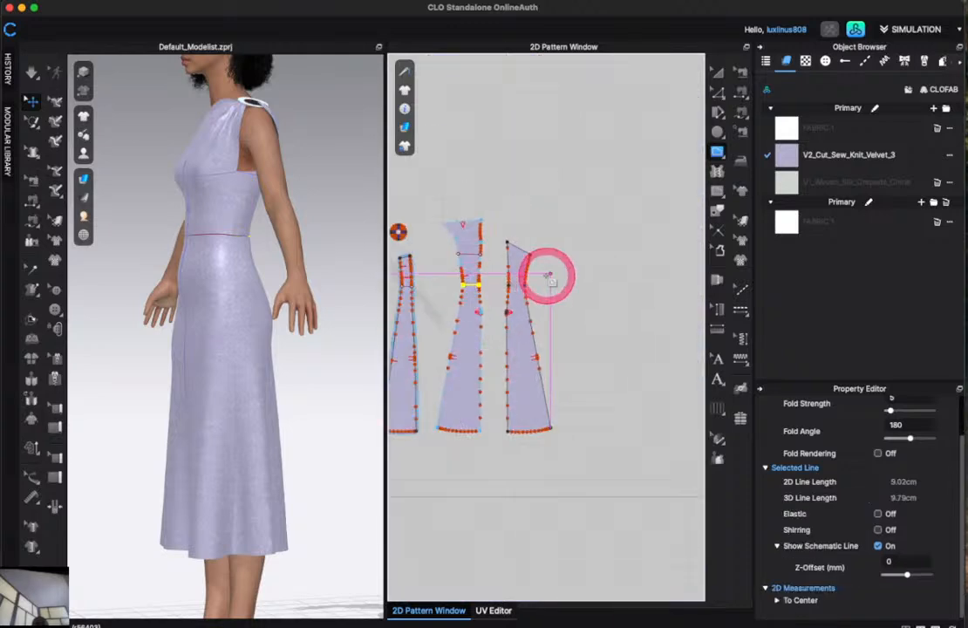
Draw a matching internal waistline about 9 cm long across the other back panel with the slanted top edge.
scroll(511, 276, up, 5)
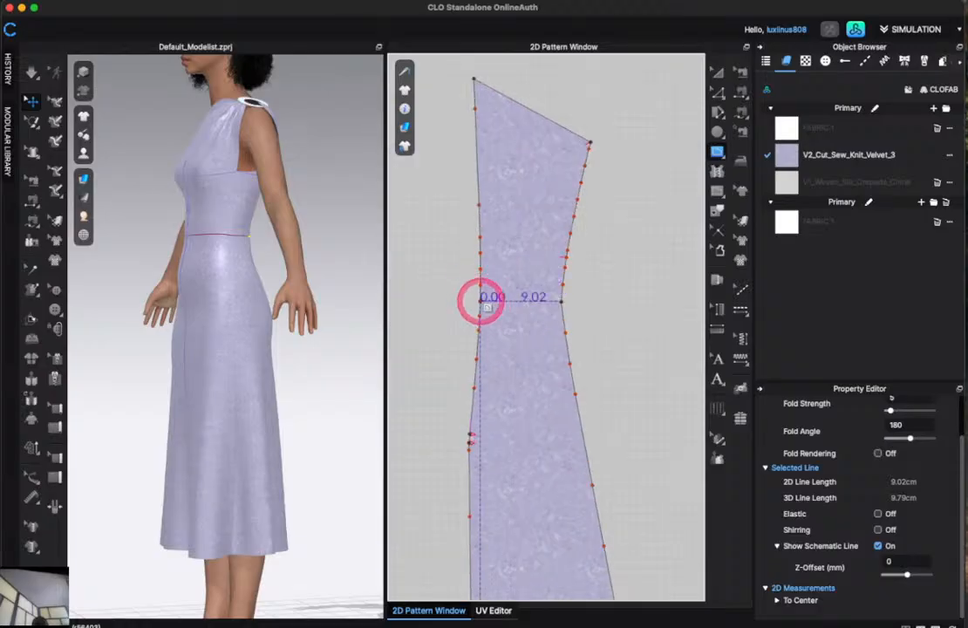
scroll(558, 300, down, 10)
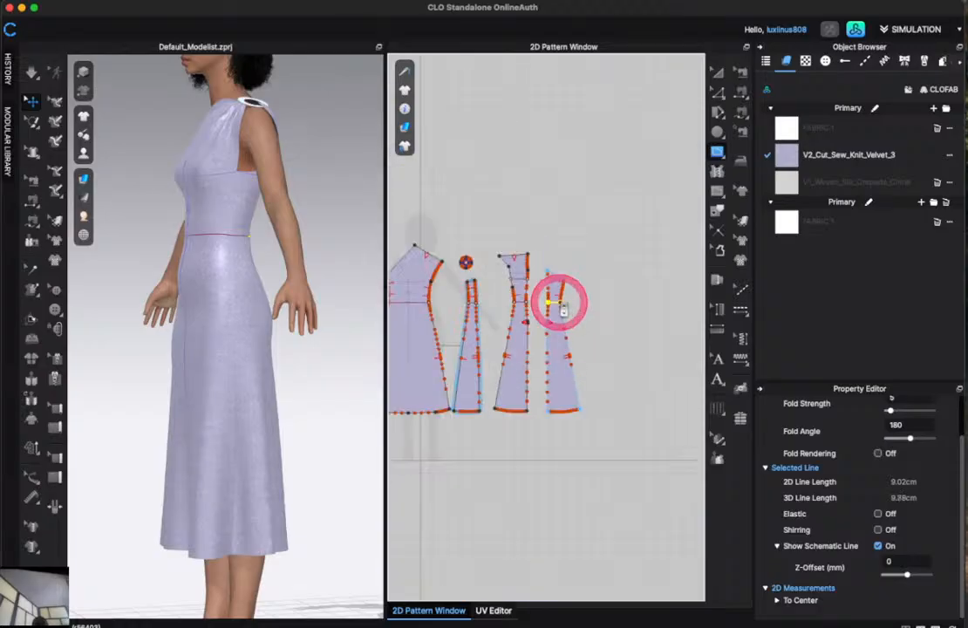
scroll(523, 316, up, 8)
scroll(527, 318, down, 5)
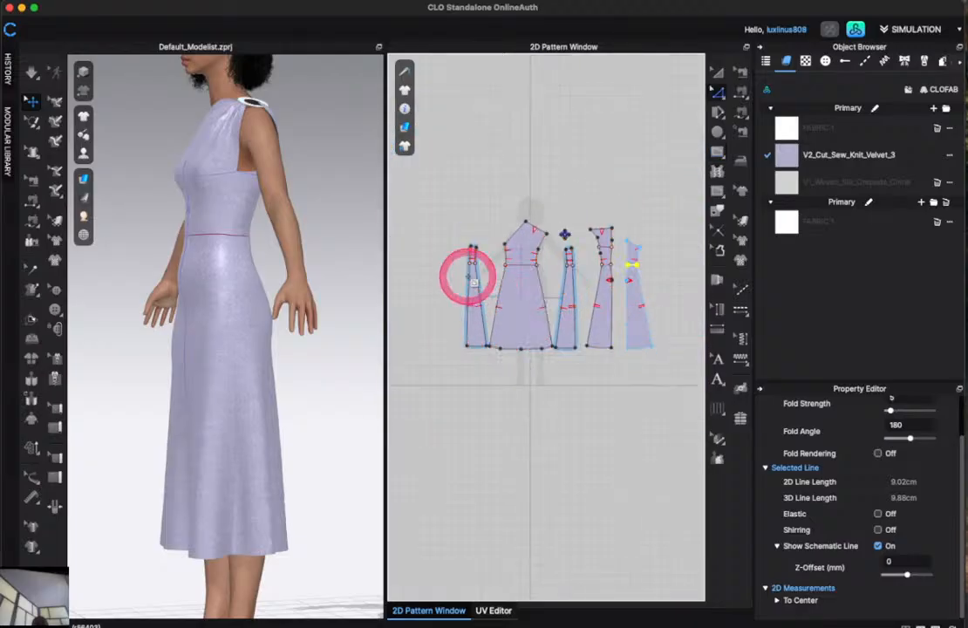
Cut the mirrored narrow side panels along their internal waistlines, without sewing the halves.
scroll(470, 274, up, 6)
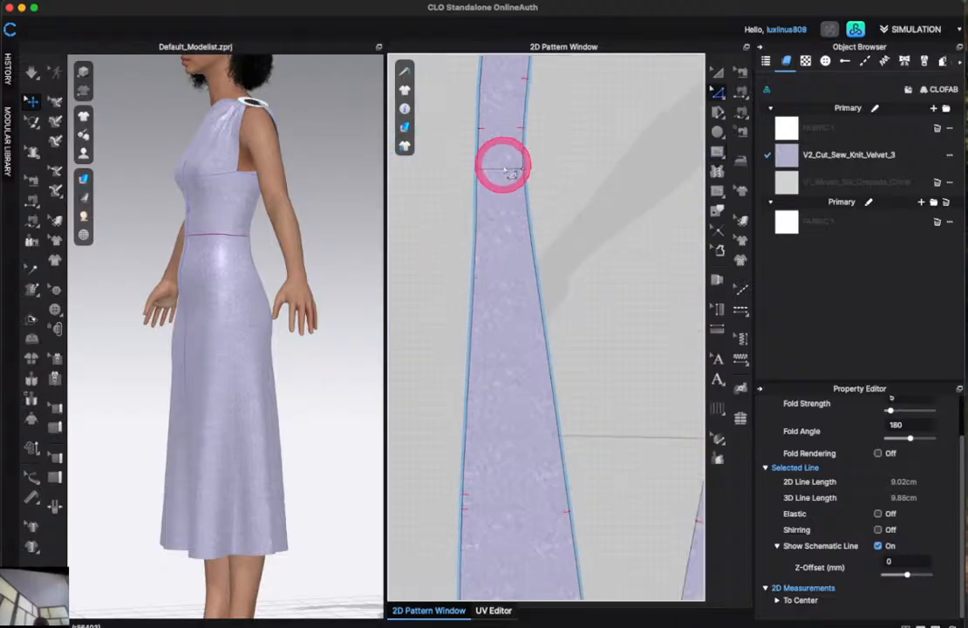
click(501, 166)
right_click(503, 166)
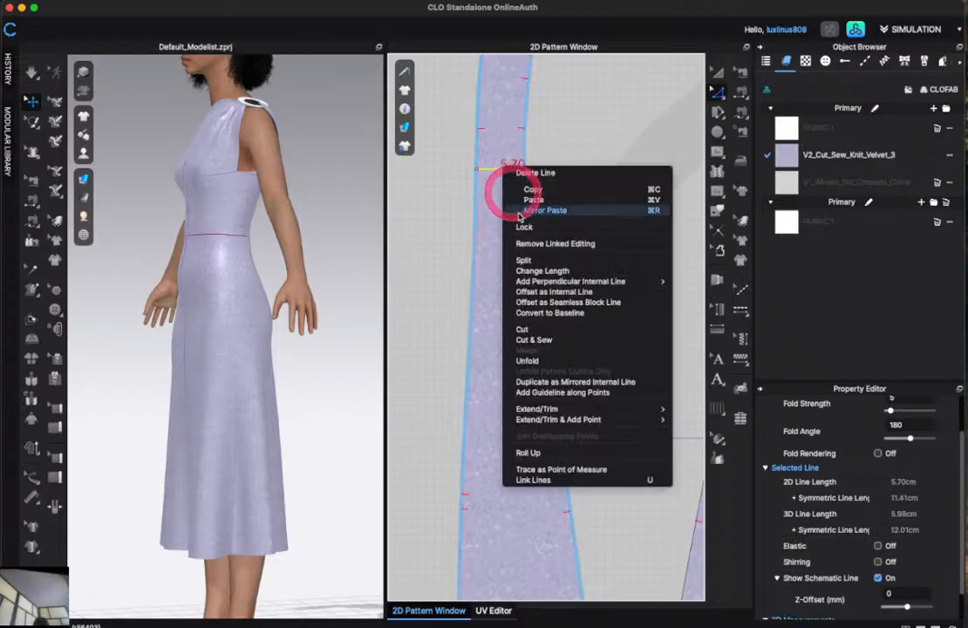
click(534, 331)
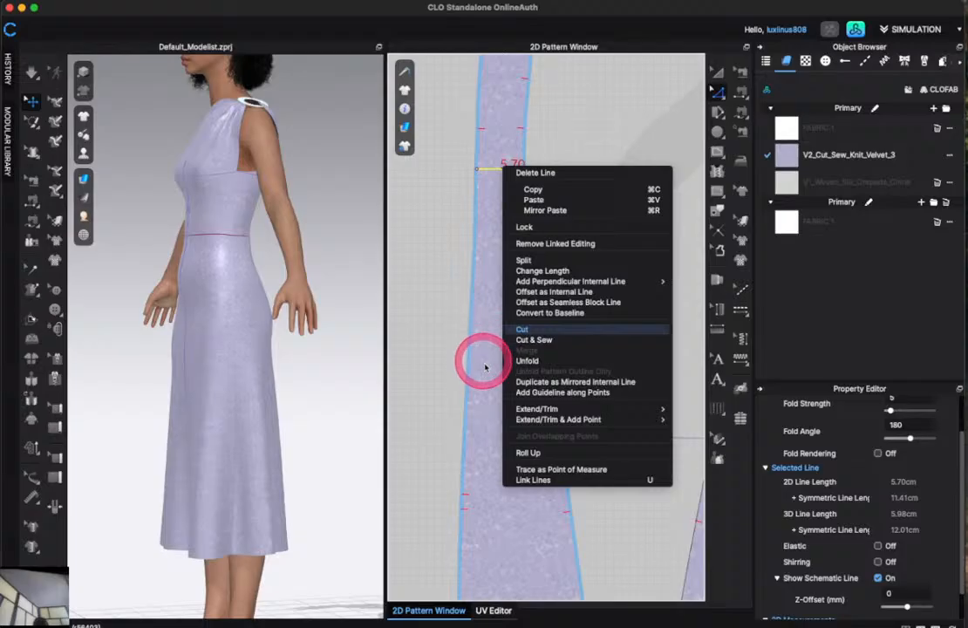
scroll(483, 361, down, 5)
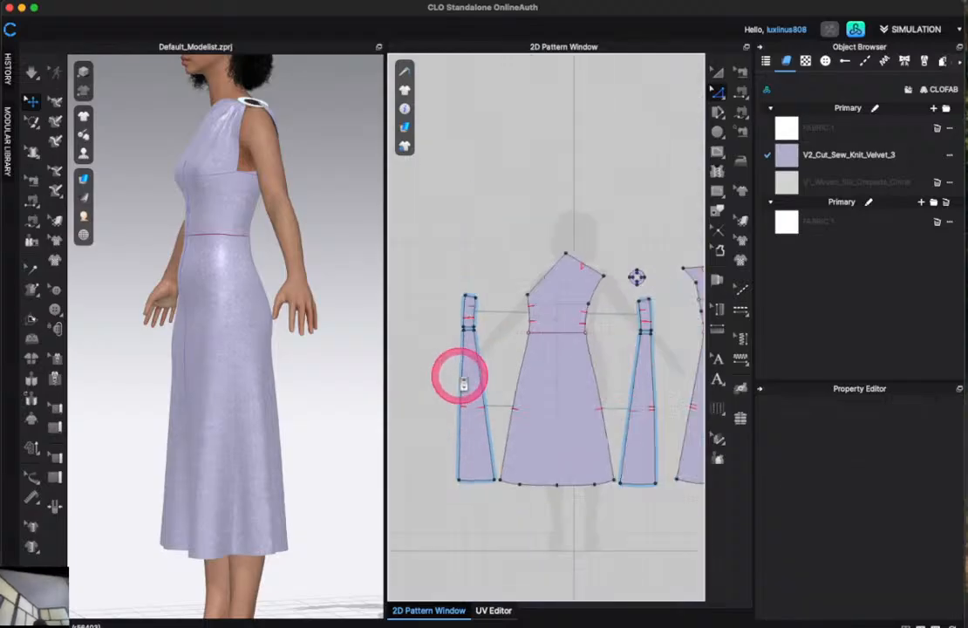
Cut the front panel along its internal waistline into separate bodice and skirt pieces.
scroll(540, 343, up, 4)
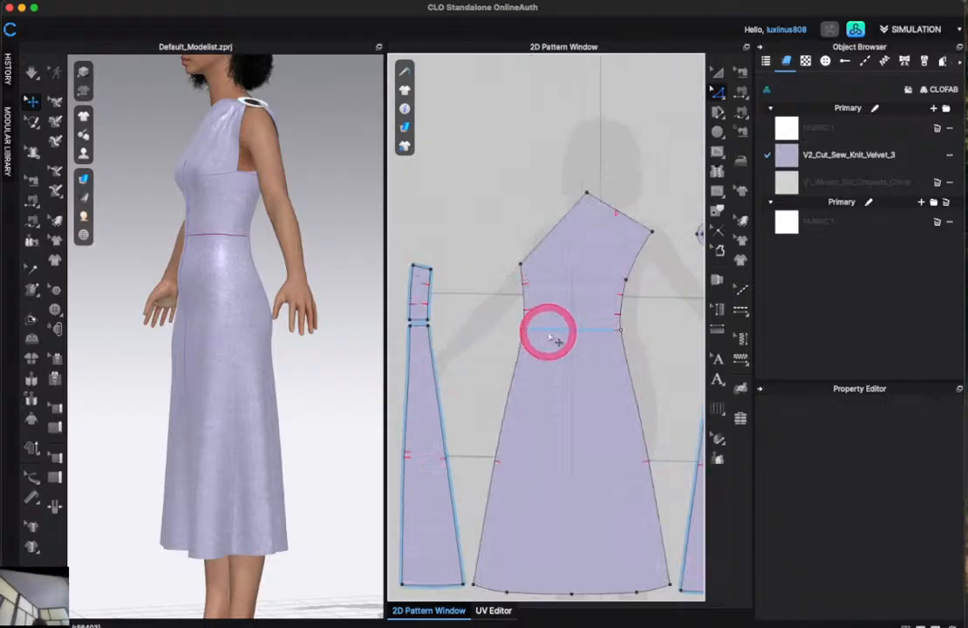
right_click(550, 332)
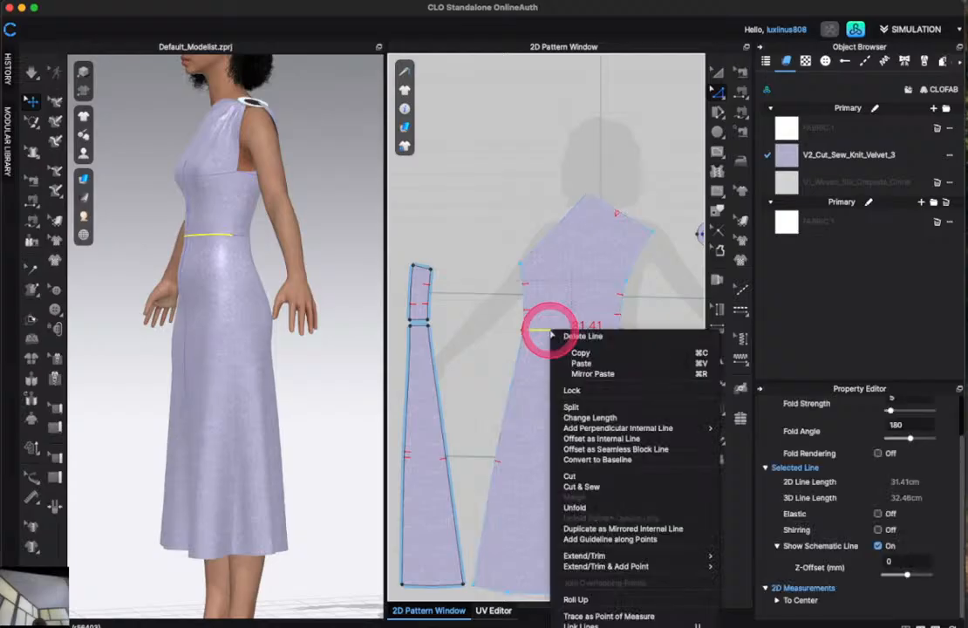
click(578, 478)
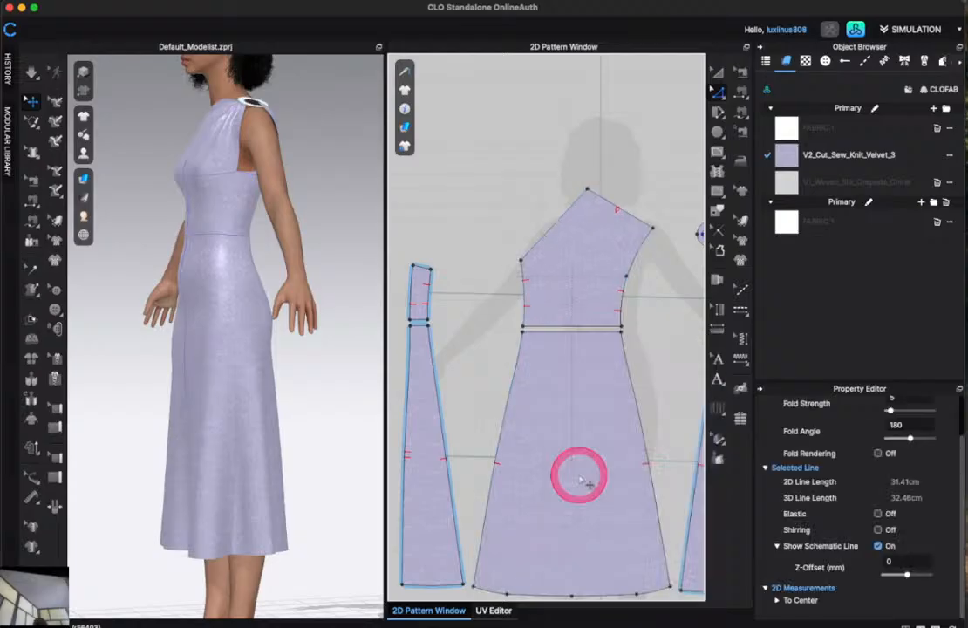
scroll(493, 460, down, 5)
Cut both back panels along their internal waistlines and simulate the dress.
scroll(575, 441, up, 5)
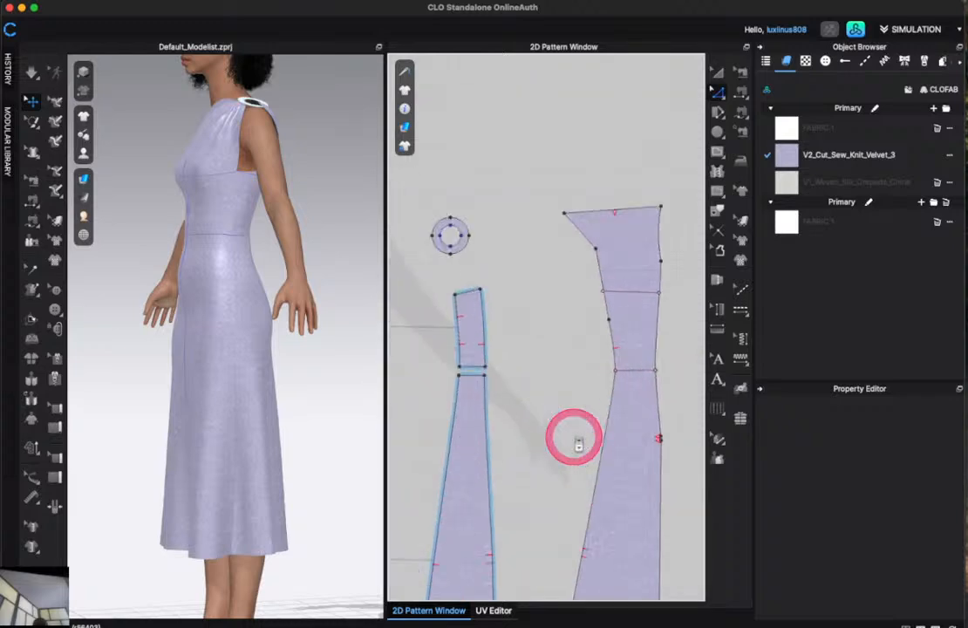
scroll(575, 440, down, 5)
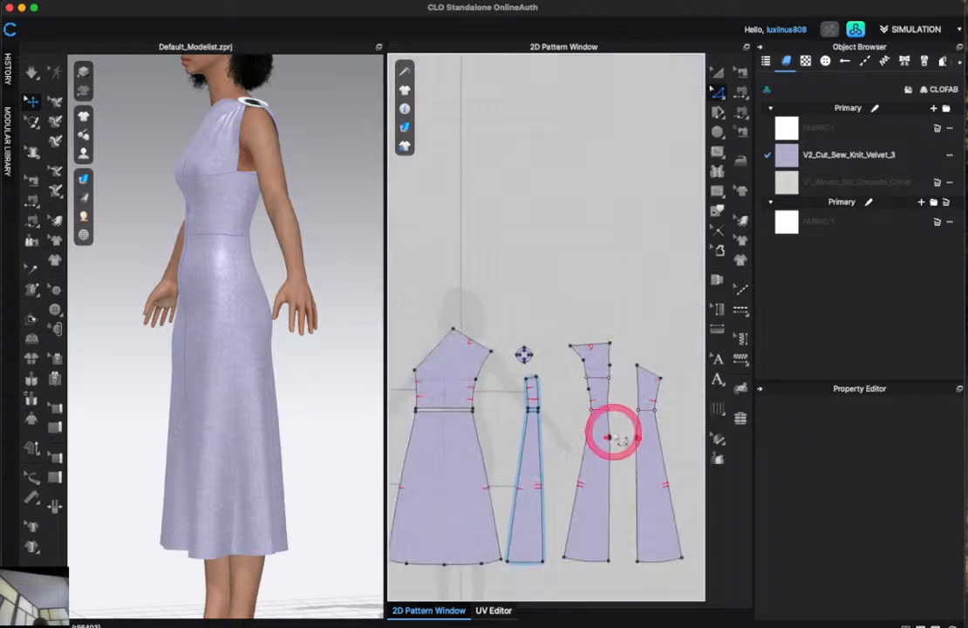
scroll(597, 408, up, 3)
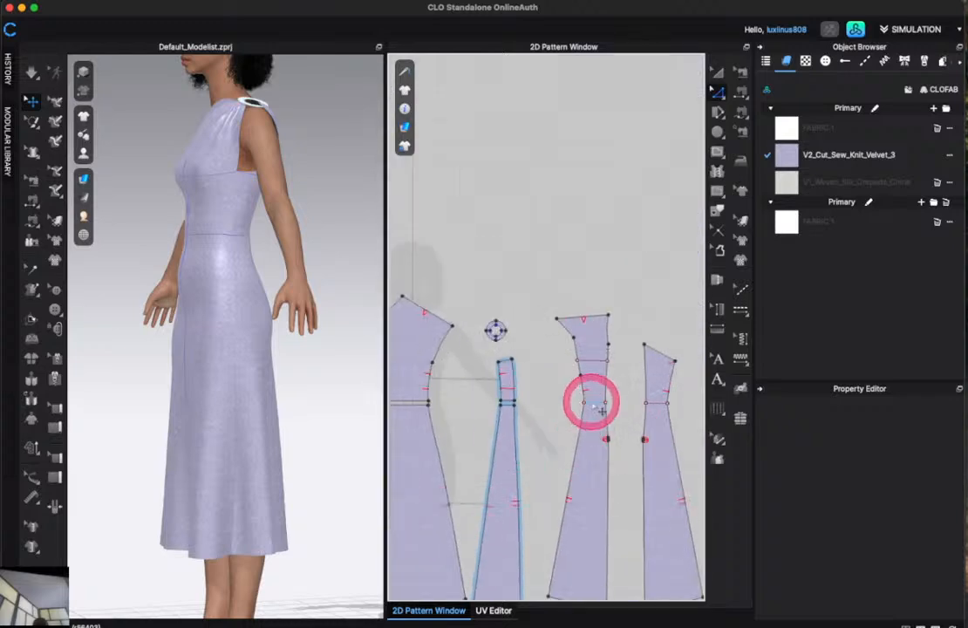
right_click(600, 407)
click(634, 245)
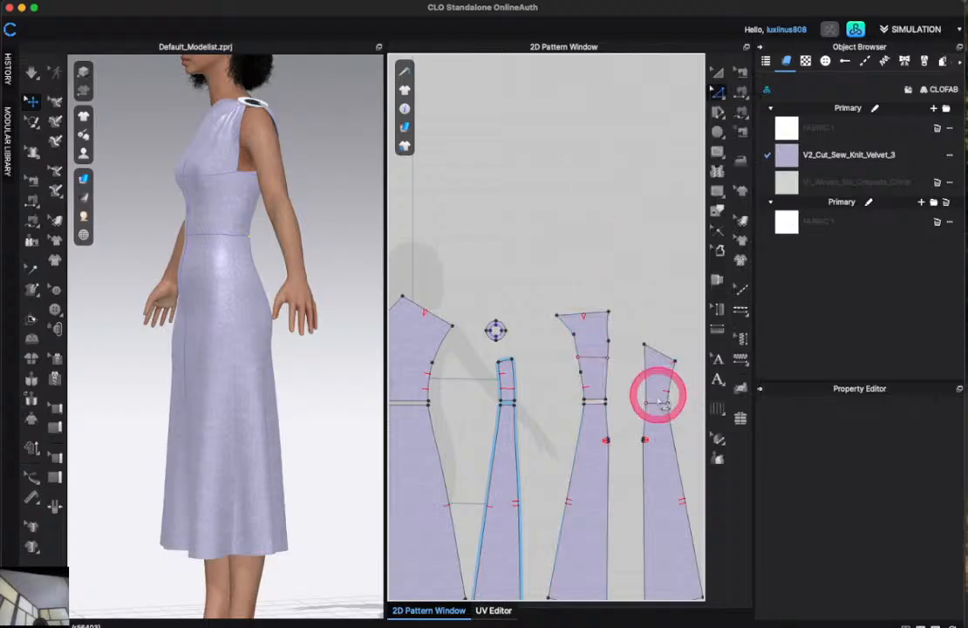
right_click(660, 404)
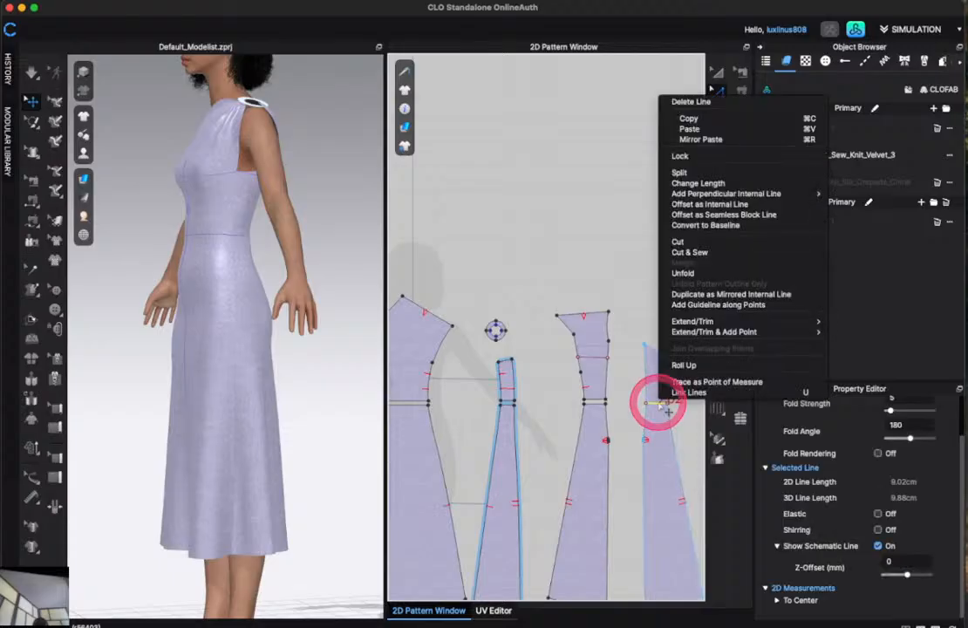
click(695, 244)
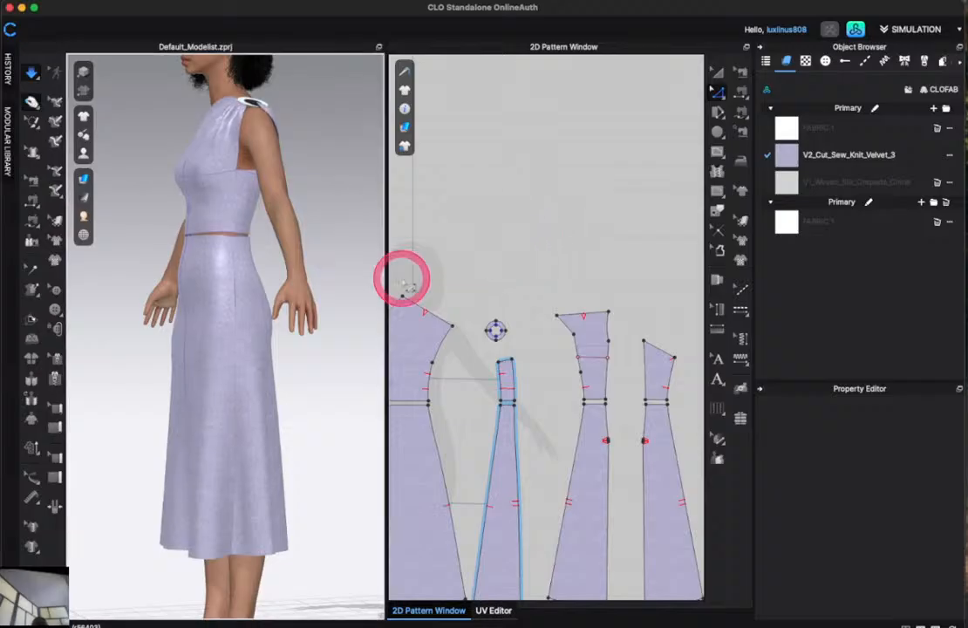
scroll(307, 267, up, 3)
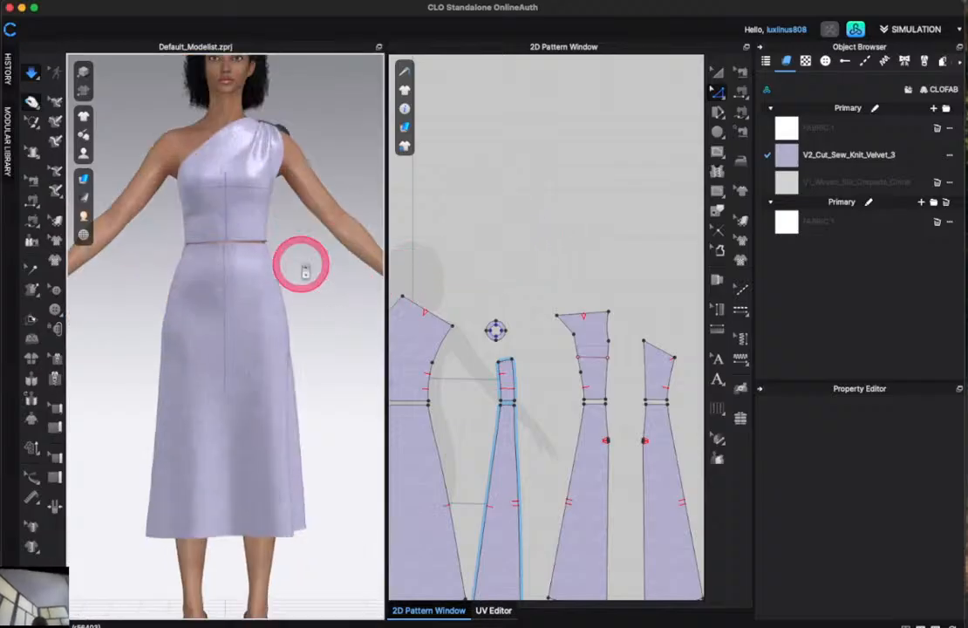
right_drag(246, 251, 310, 288)
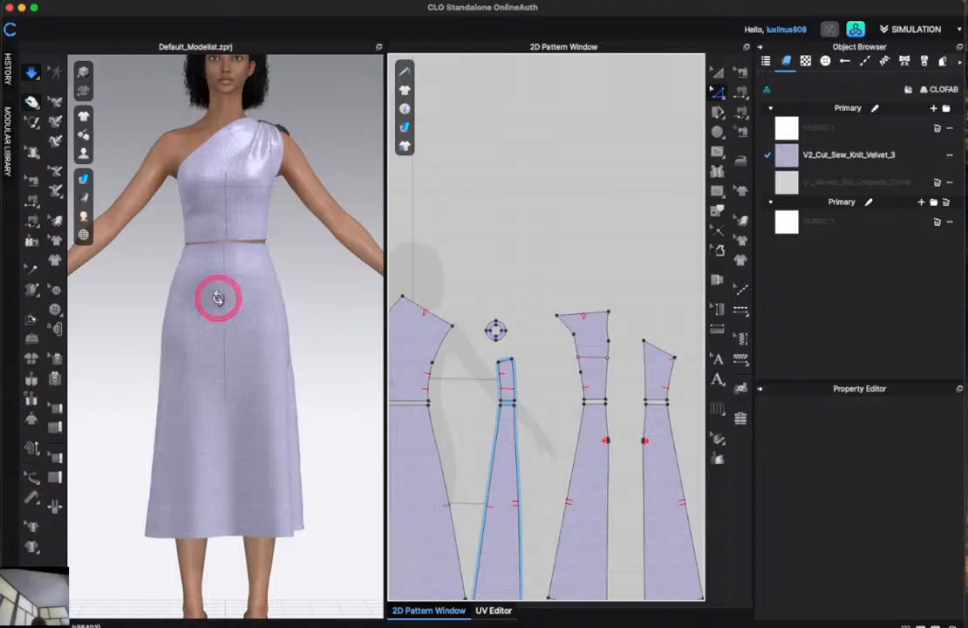
mouse_move(218, 298)
right_down()
mouse_move(340, 318)
mouse_move(228, 321)
right_up()
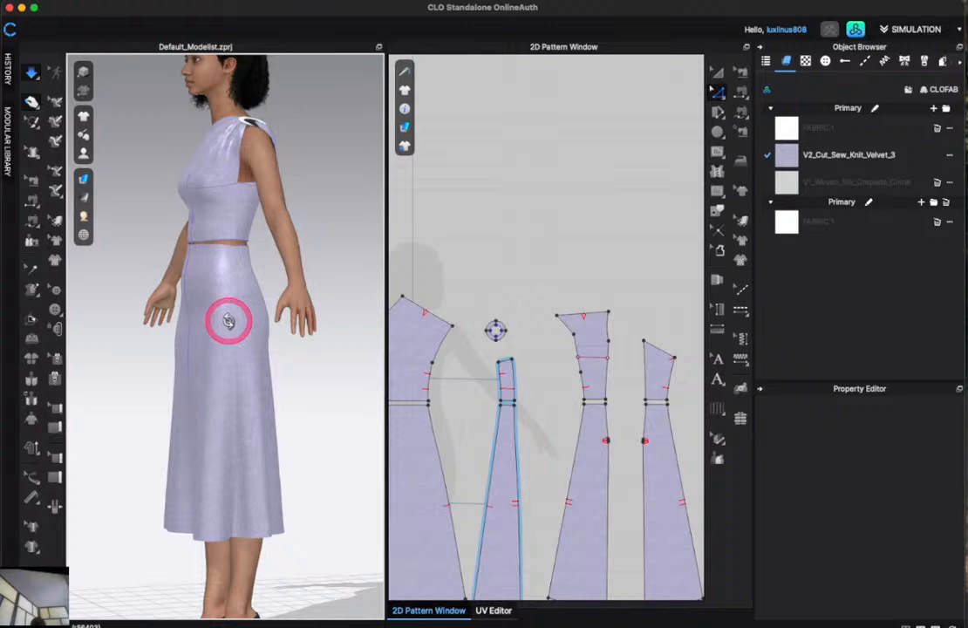
right_drag(229, 321, 460, 354)
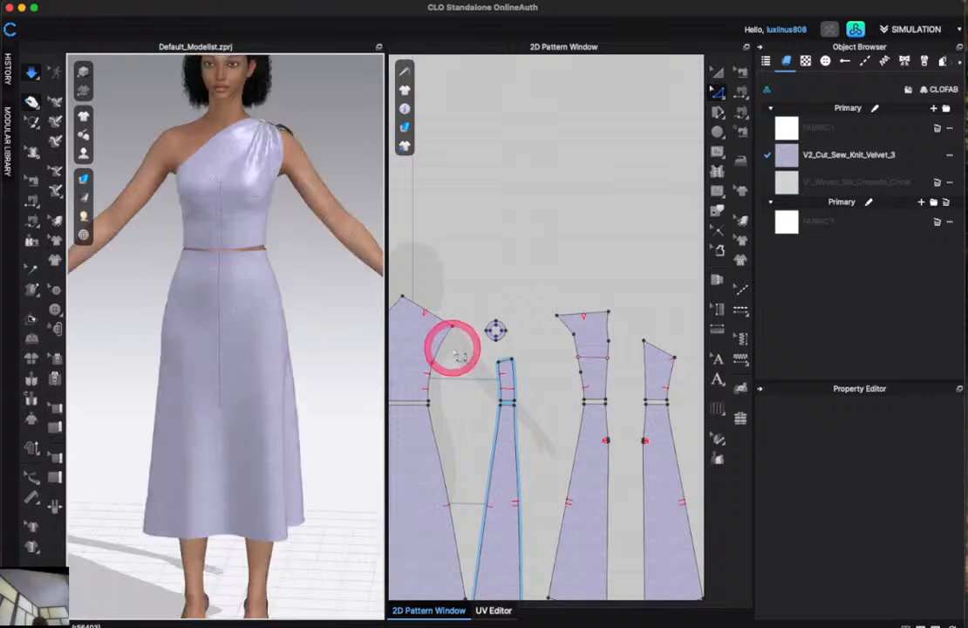
Move the front bodice's slanted shoulder edge up and inward toward the neck.
scroll(425, 343, down, 2)
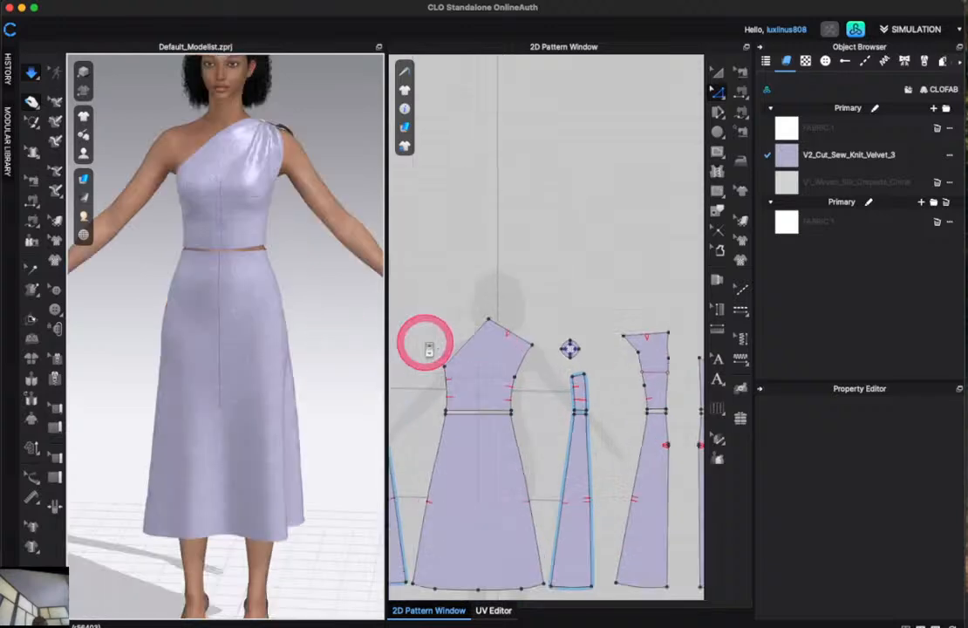
click(505, 377)
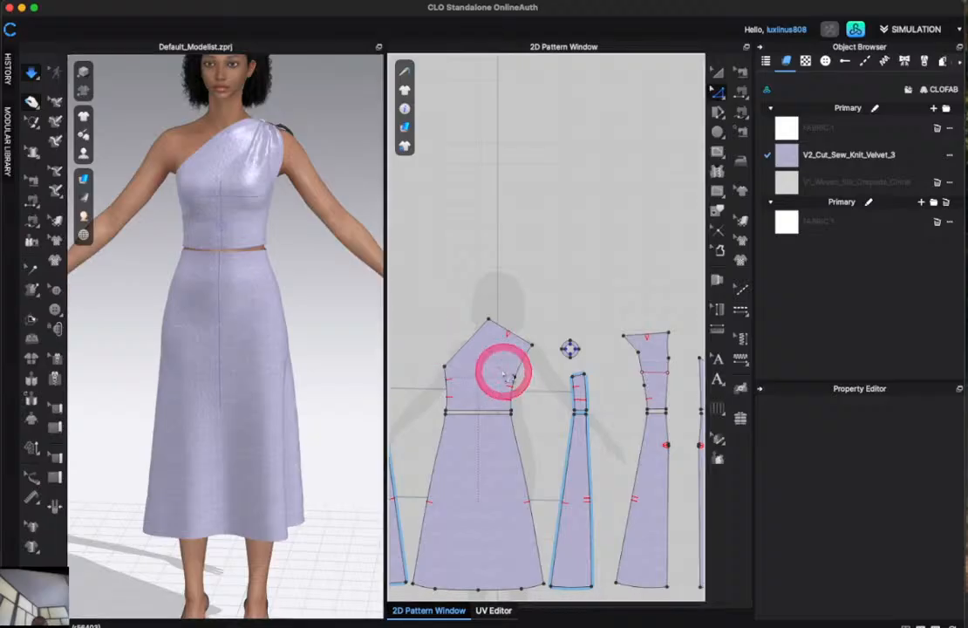
click(508, 331)
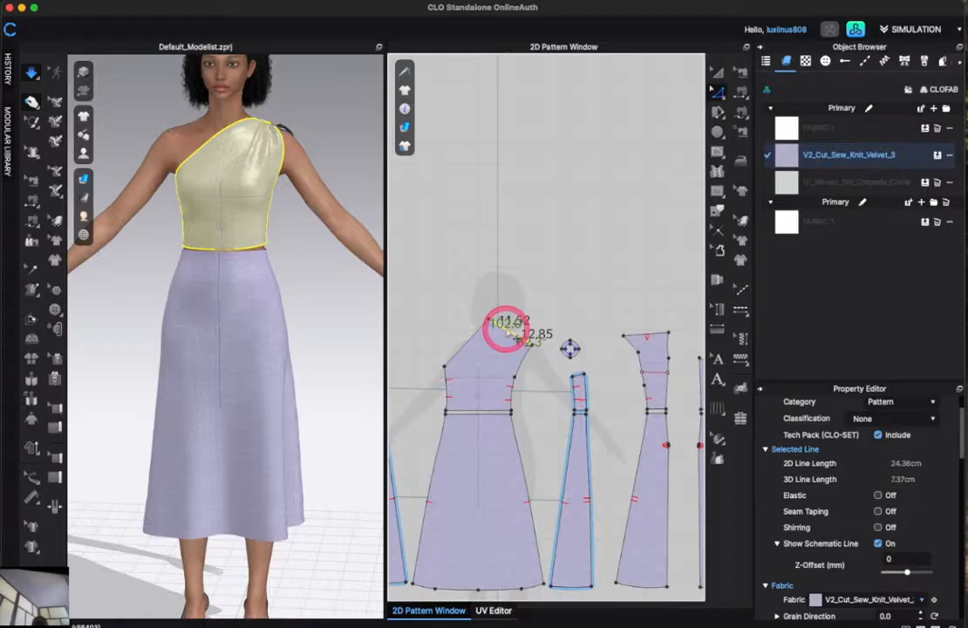
drag(502, 320, 592, 311)
Delete all the curve points on the front bodice's armhole between the shoulder corner and the underarm point.
scroll(516, 357, up, 5)
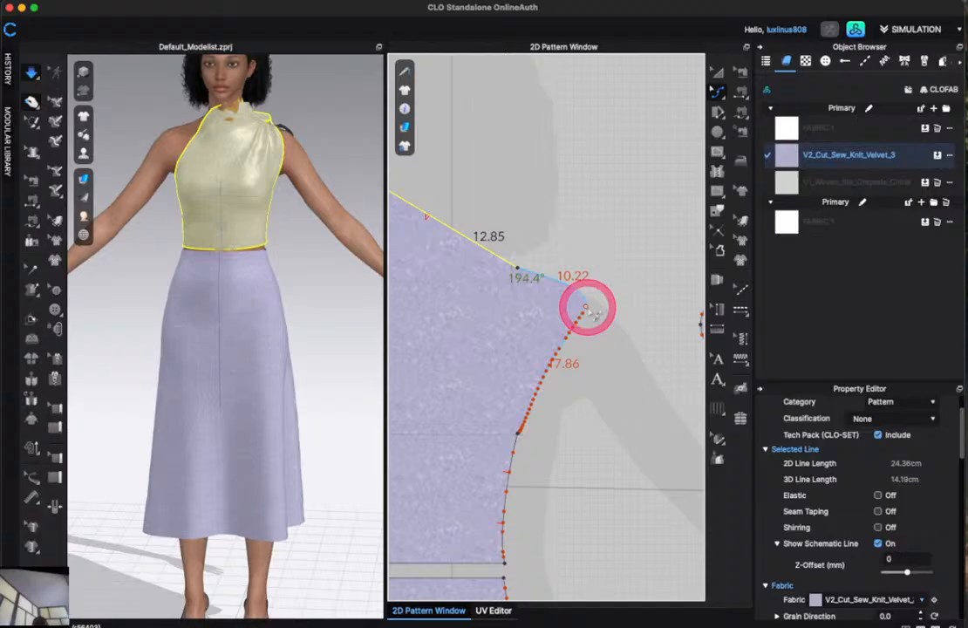
drag(533, 258, 616, 444)
key(Delete)
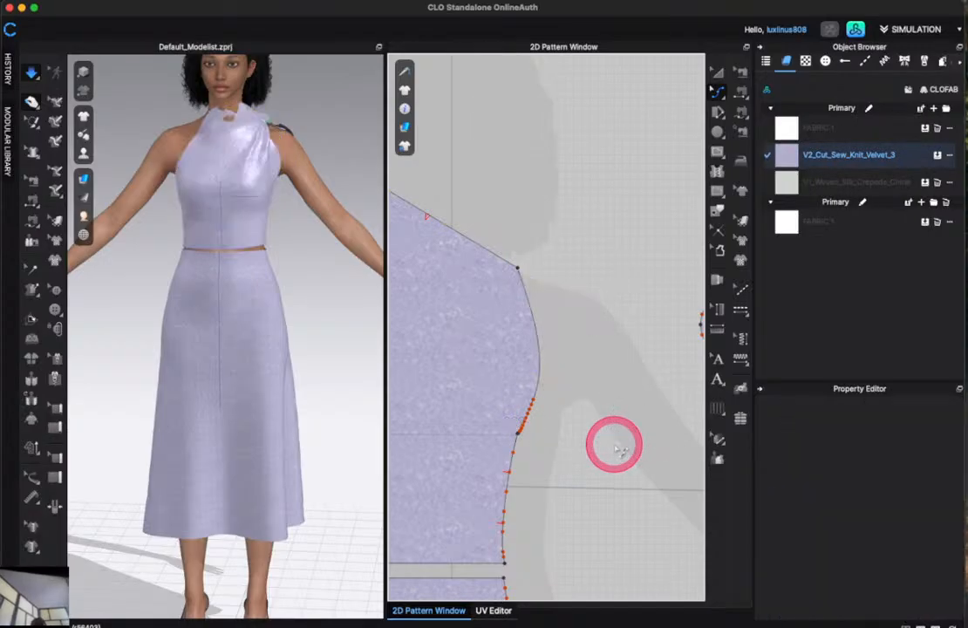
drag(499, 359, 570, 433)
key(Delete)
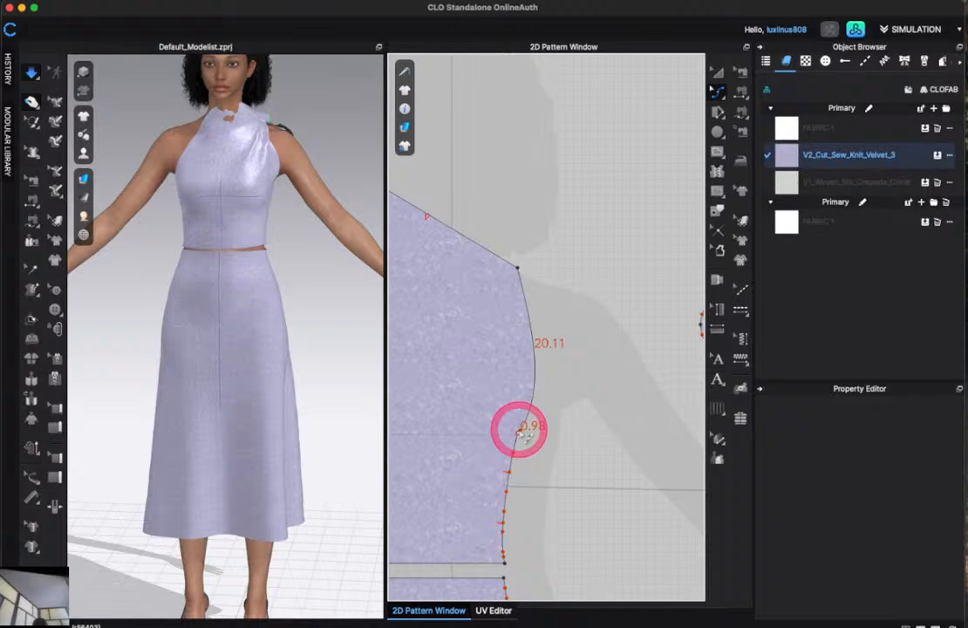
scroll(520, 428, up, 5)
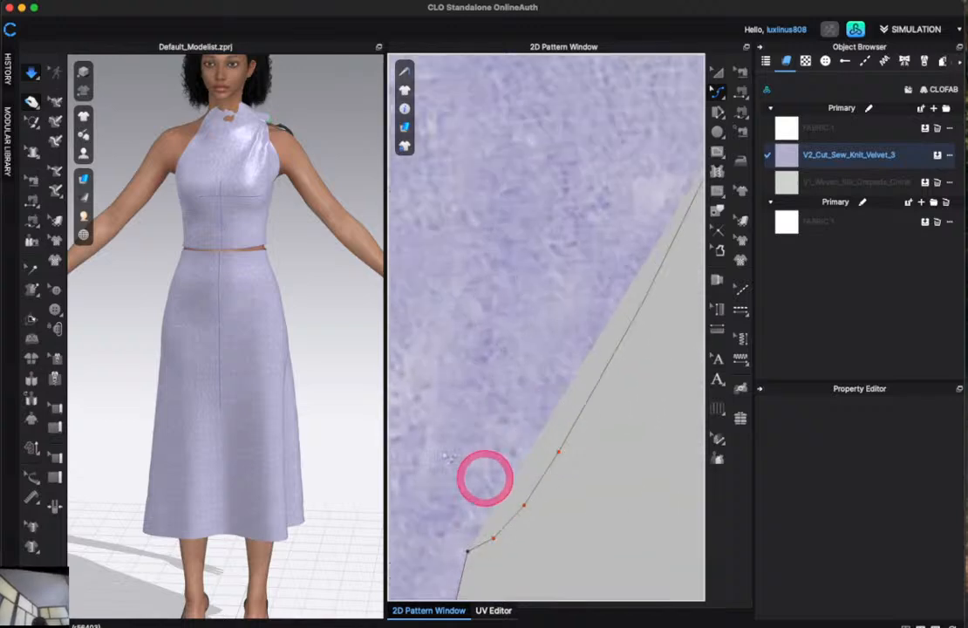
click(584, 547)
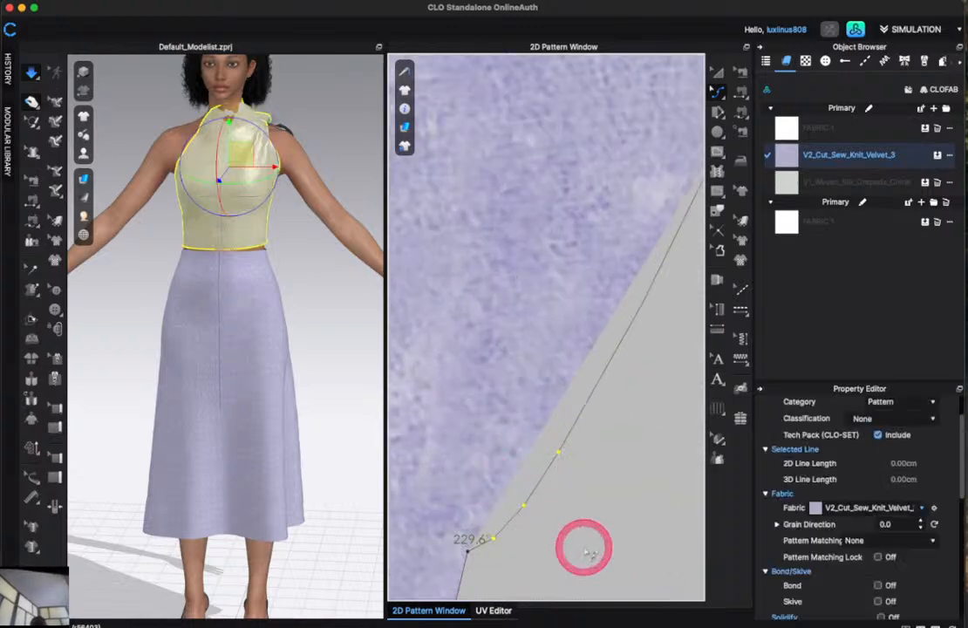
key(Delete)
Simulate the reshaped front bodice and select it on the avatar.
scroll(487, 520, down, 3)
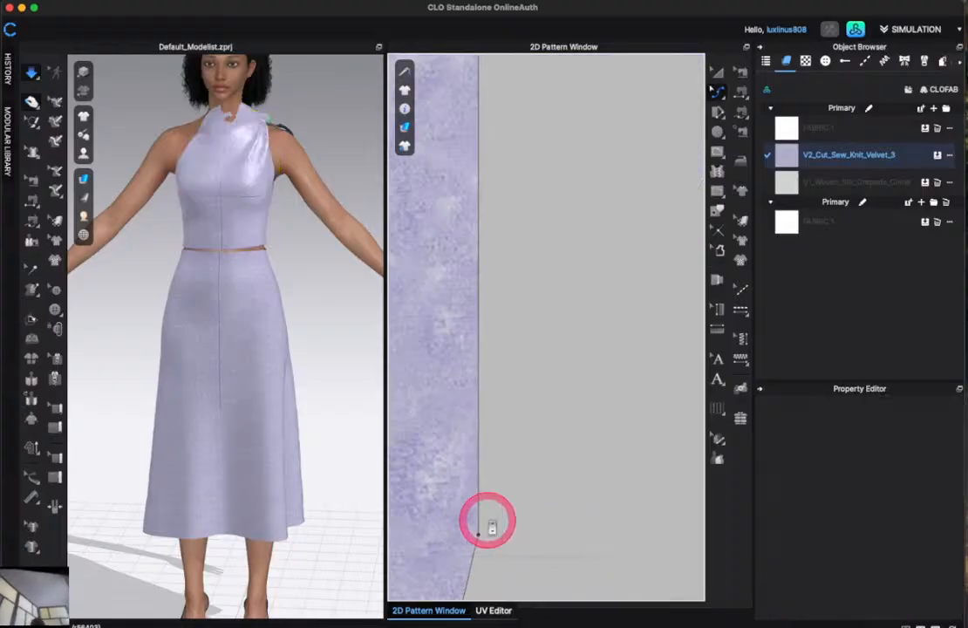
scroll(487, 520, down, 3)
key(space)
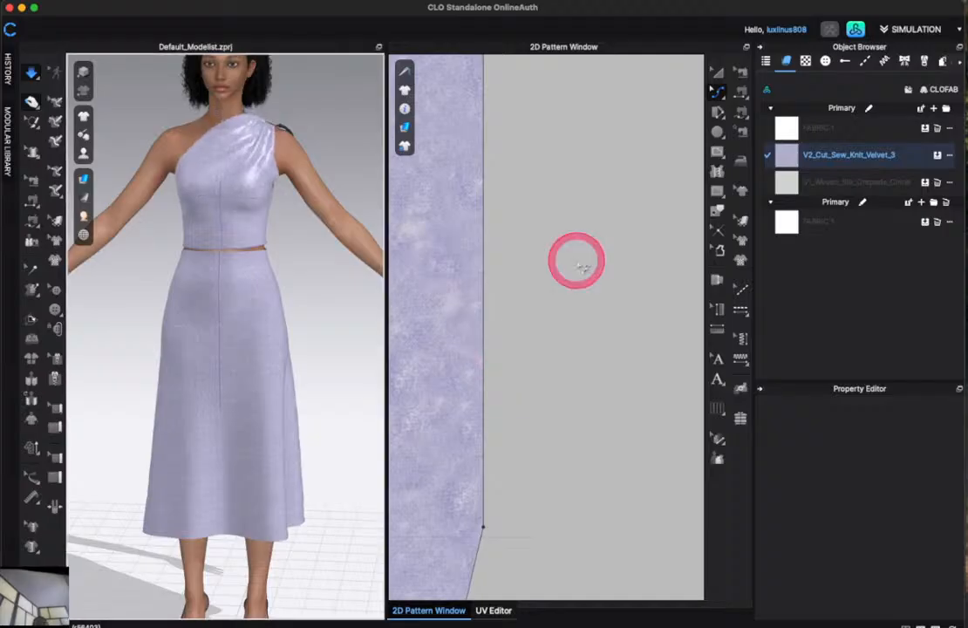
click(264, 158)
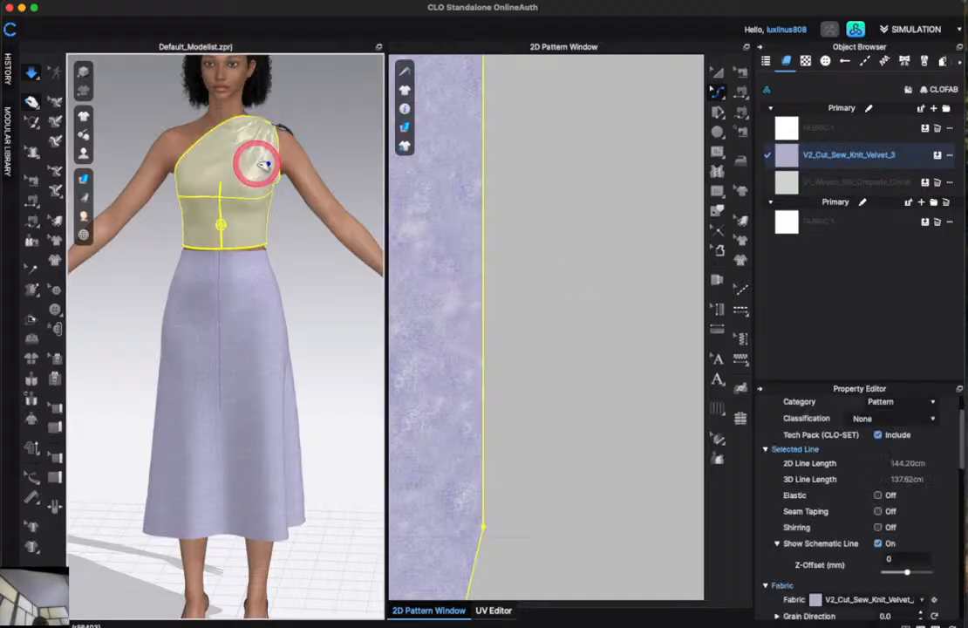
scroll(474, 235, down, 5)
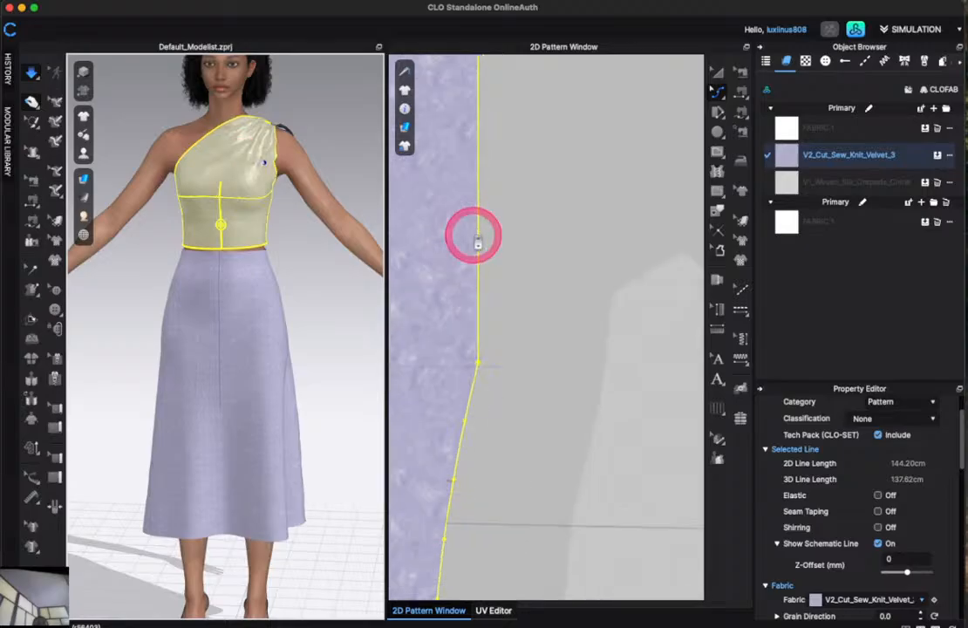
Curve the front bodice's straight armhole edge inward to about 21.4 cm long and simulate the garment.
scroll(473, 235, down, 5)
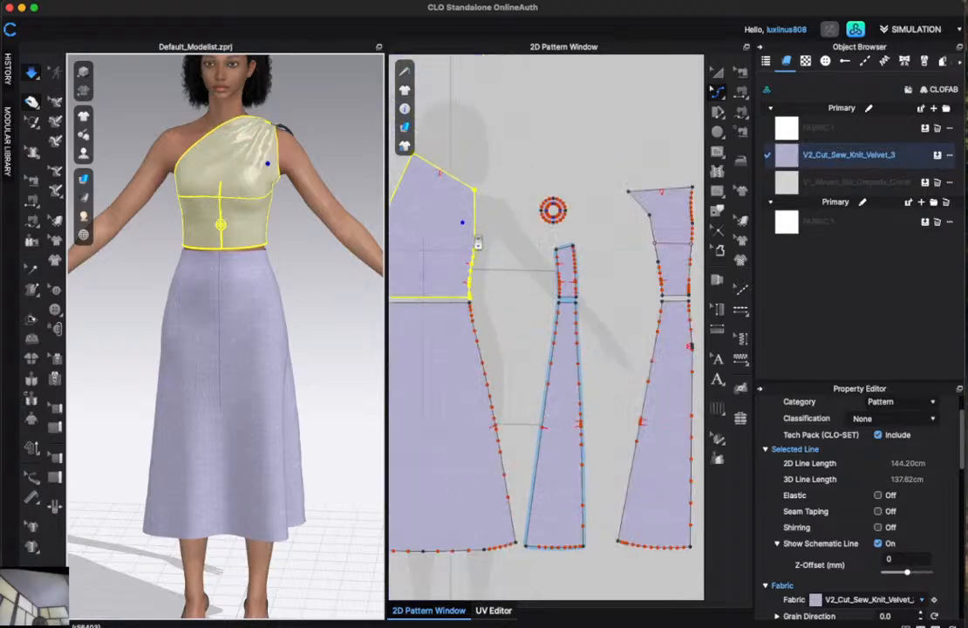
scroll(433, 181, up, 6)
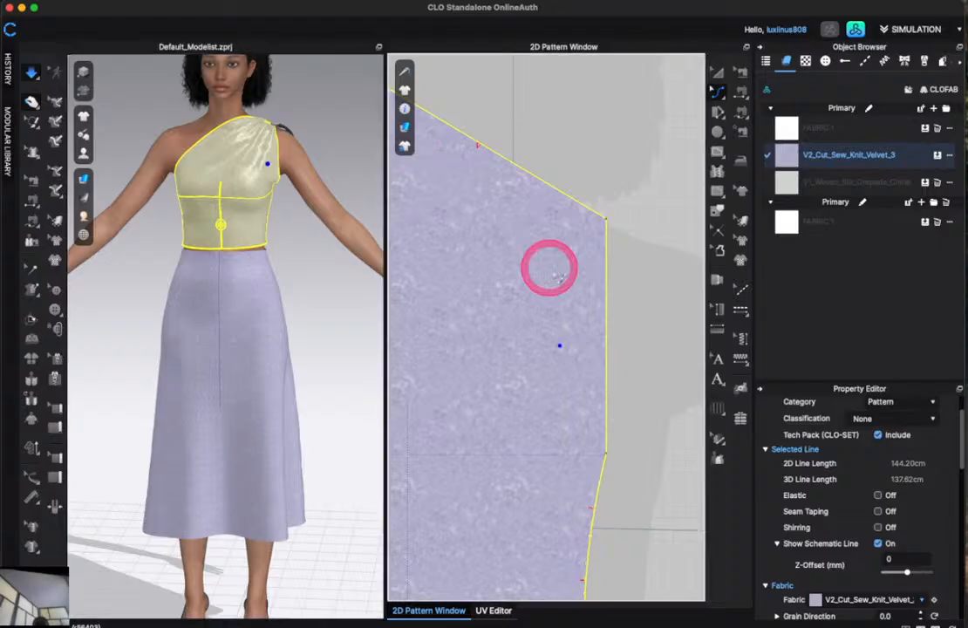
click(624, 328)
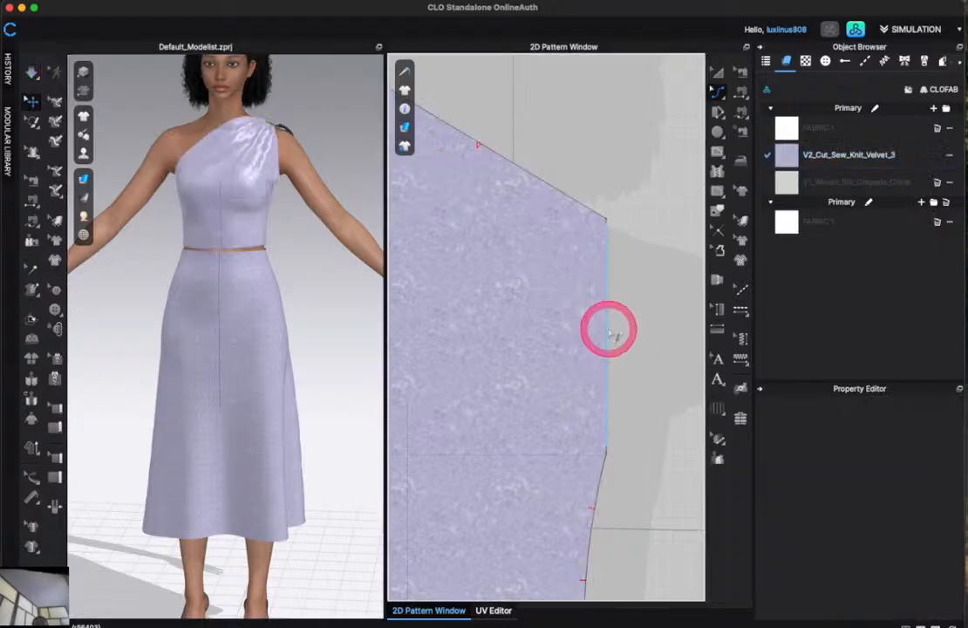
drag(610, 330, 576, 331)
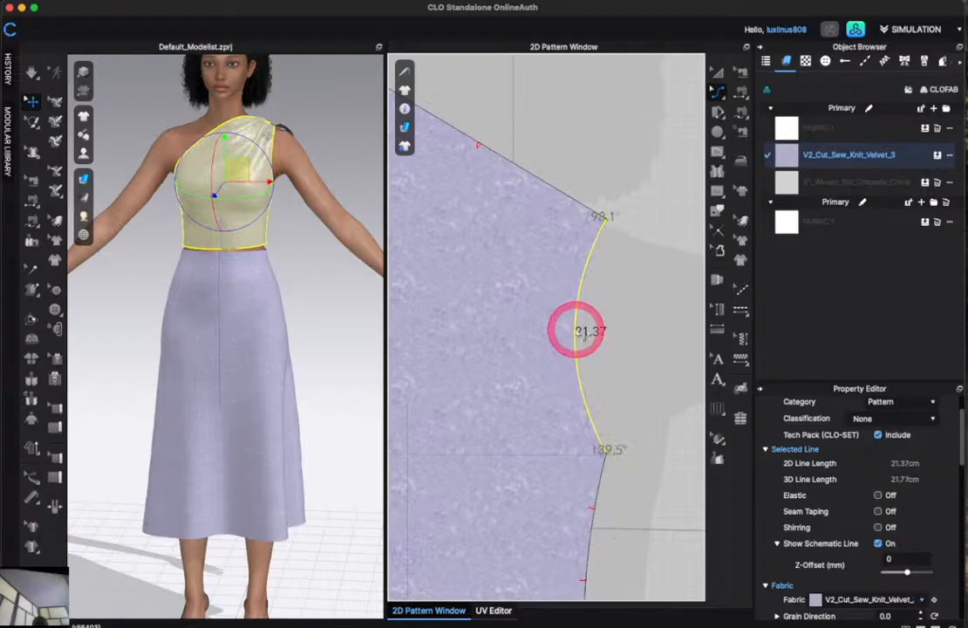
key(space)
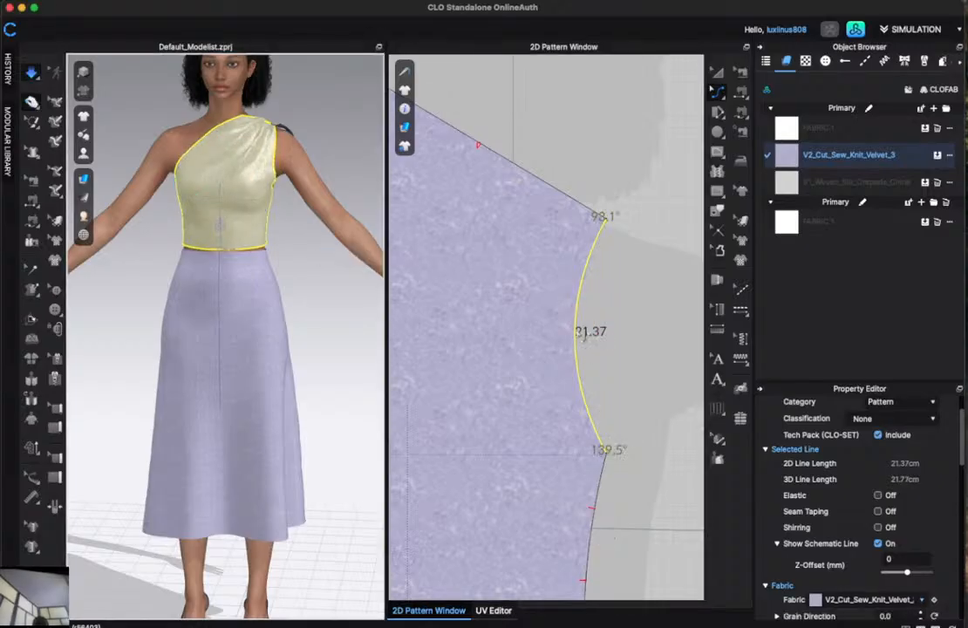
Move the front bodice's neck-side shoulder point inward and slightly down to reshape the one-shoulder neckline.
scroll(611, 363, down, 5)
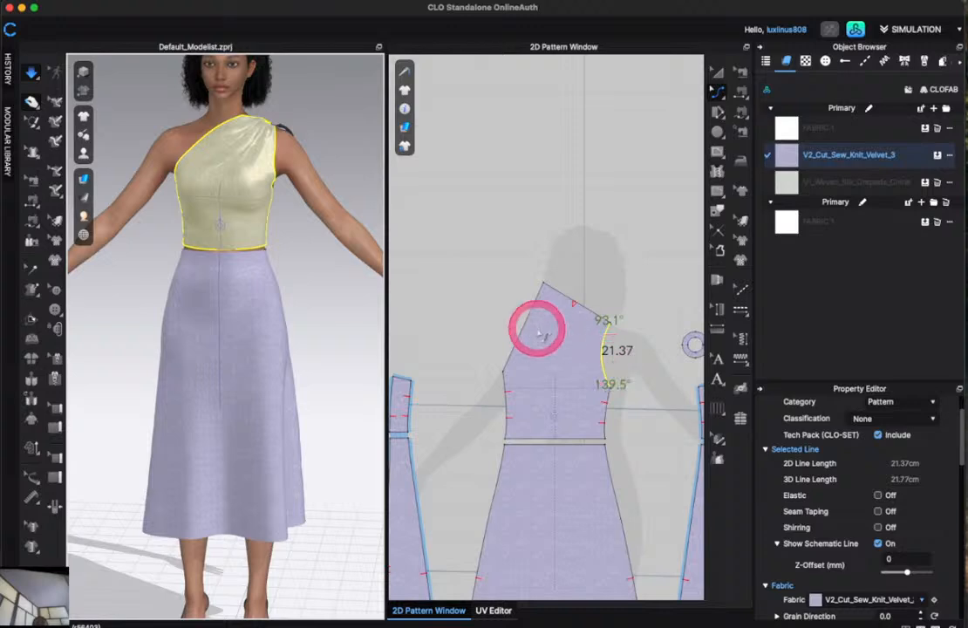
click(530, 316)
click(529, 316)
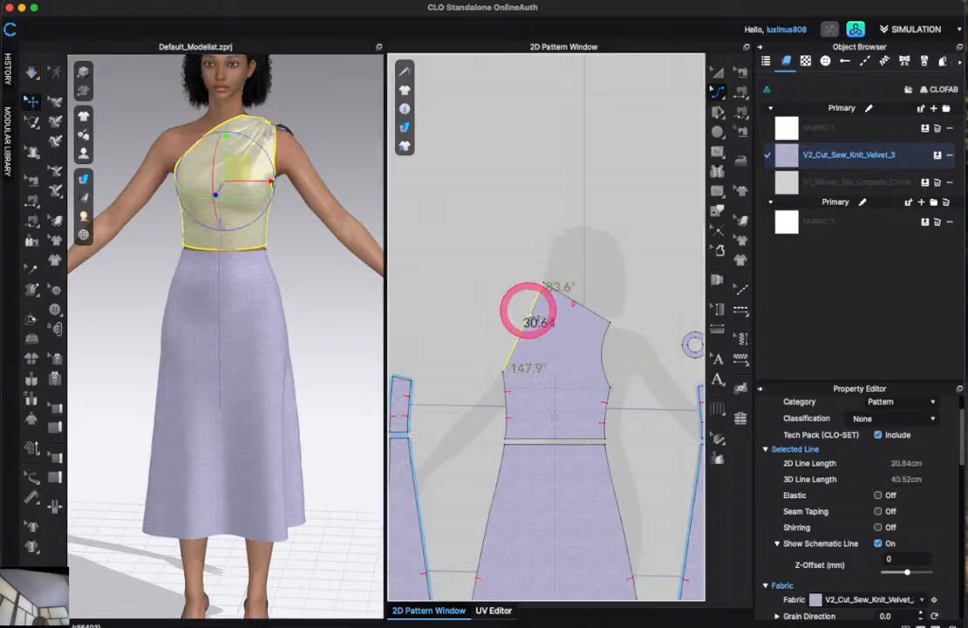
scroll(530, 315, up, 3)
click(558, 264)
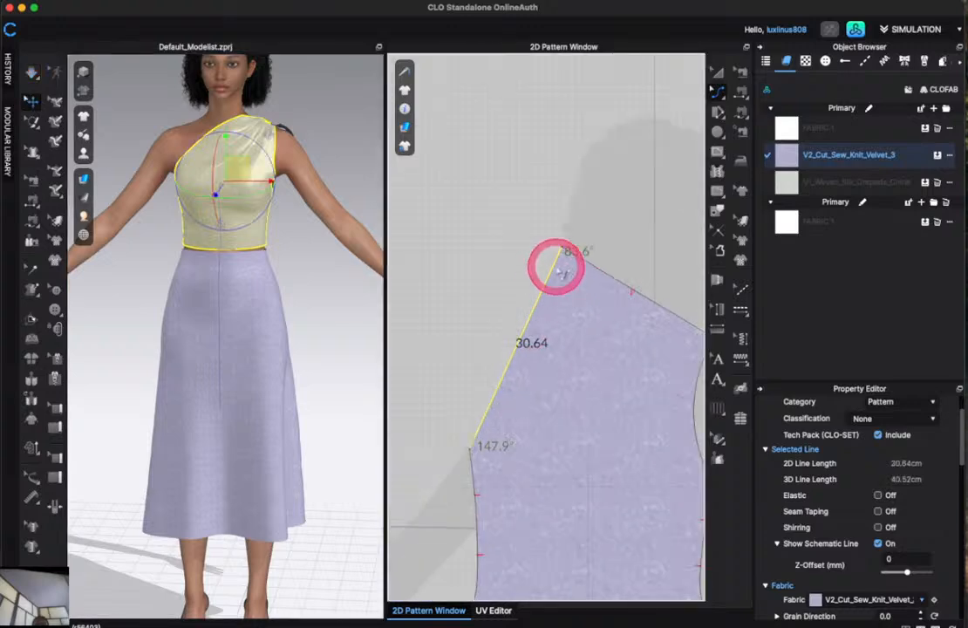
drag(561, 247, 594, 262)
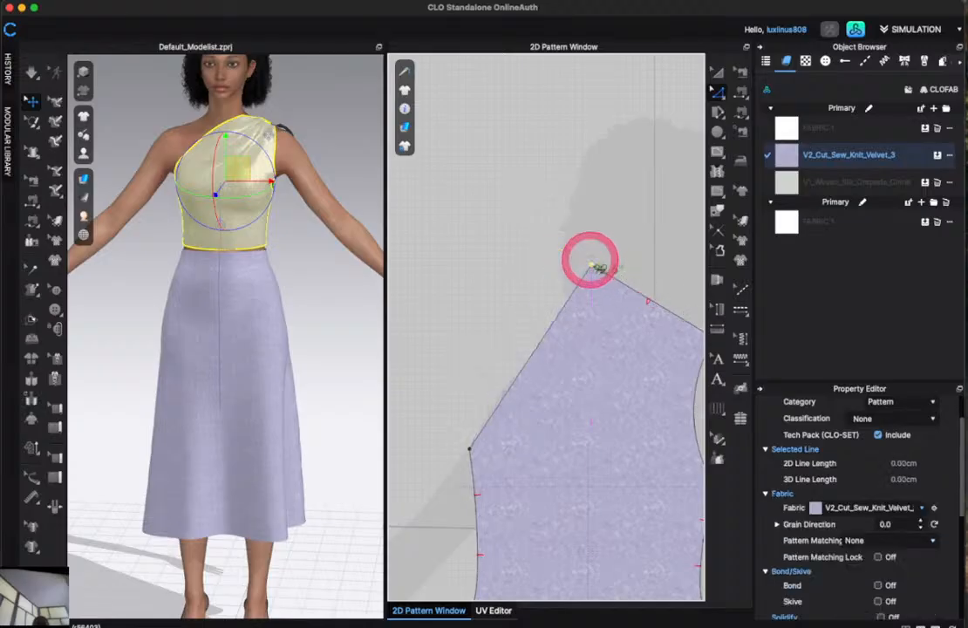
Curve the front bodice's diagonal neckline edge inward to about 31 cm long and simulate the garment.
click(540, 356)
key(c)
drag(535, 351, 544, 373)
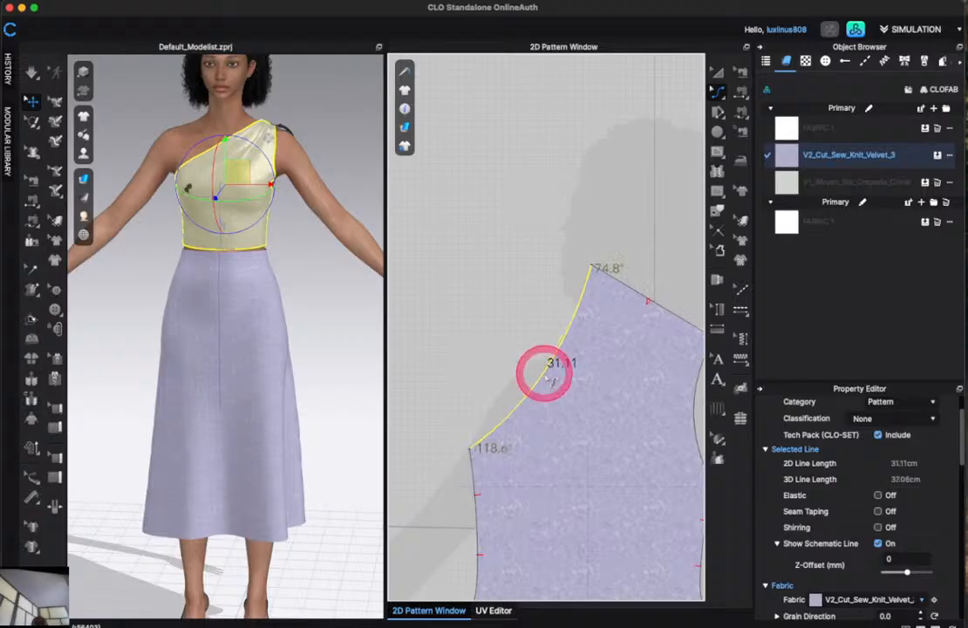
click(482, 308)
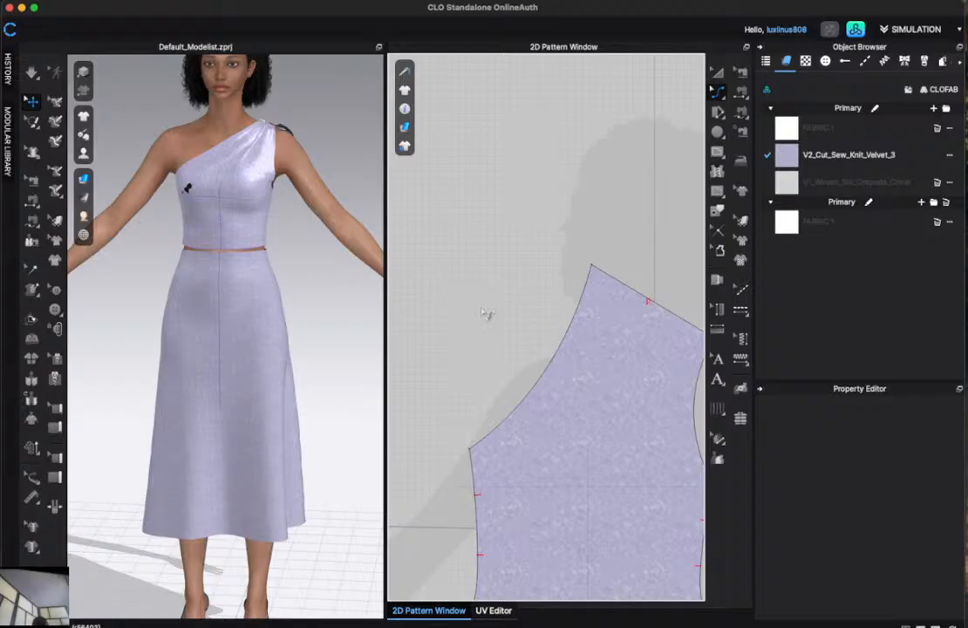
key(space)
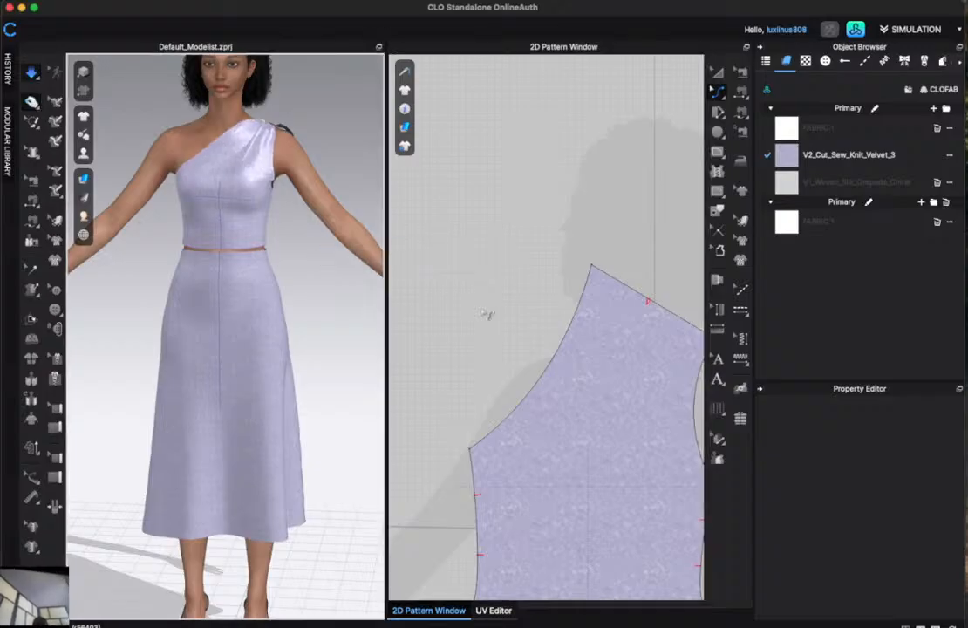
Draw a long horizontal rectangular pattern about 36 cm high above the dress panels.
scroll(485, 314, down, 6)
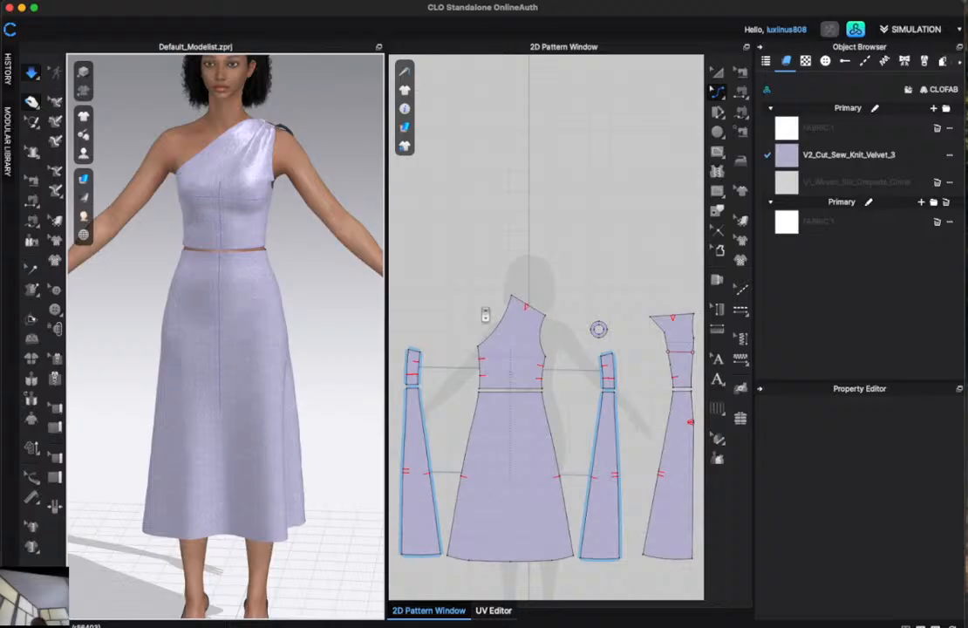
scroll(485, 314, down, 1)
scroll(486, 314, down, 4)
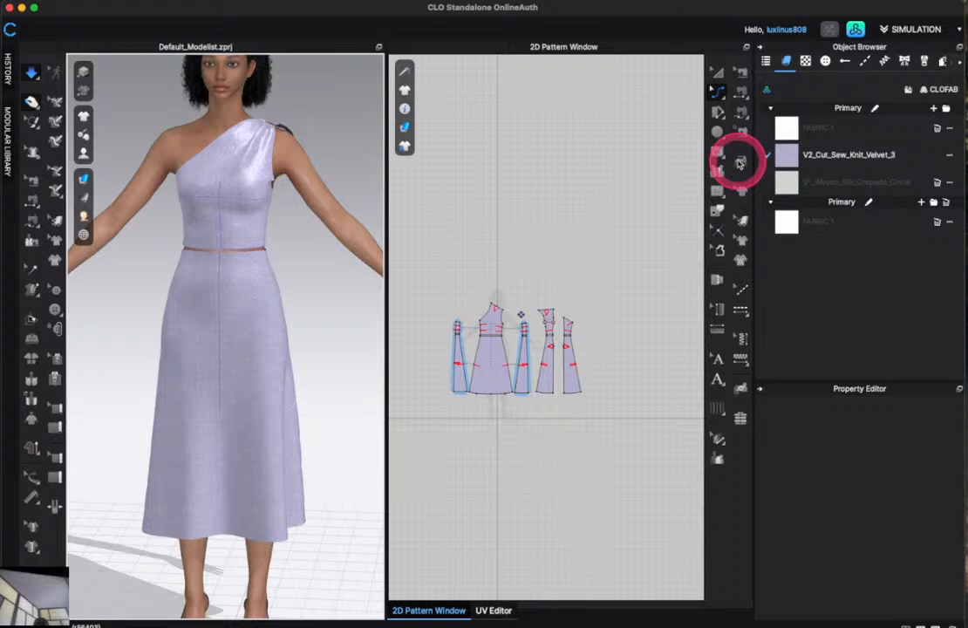
drag(723, 164, 792, 171)
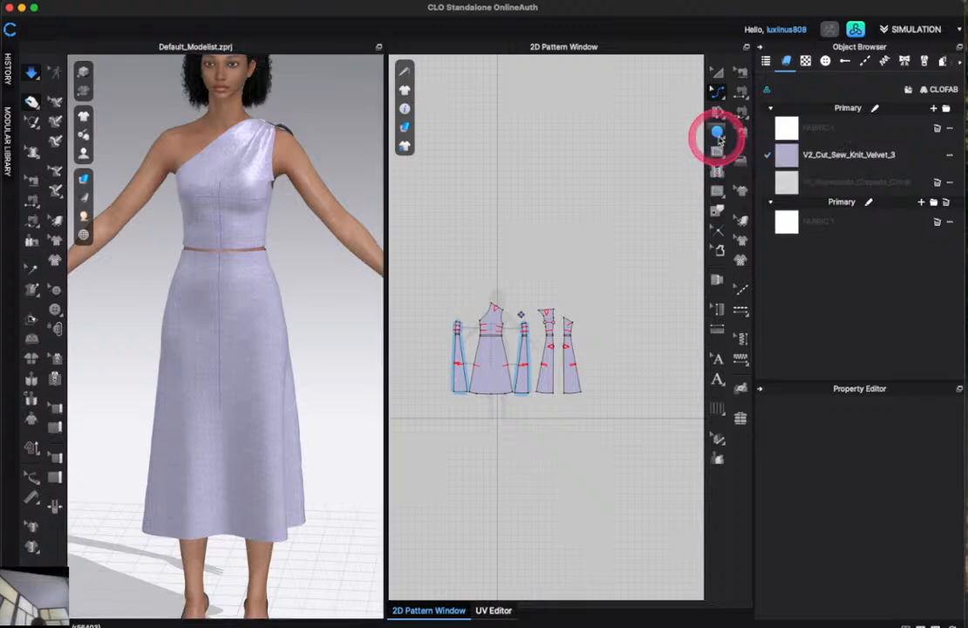
drag(719, 132, 764, 143)
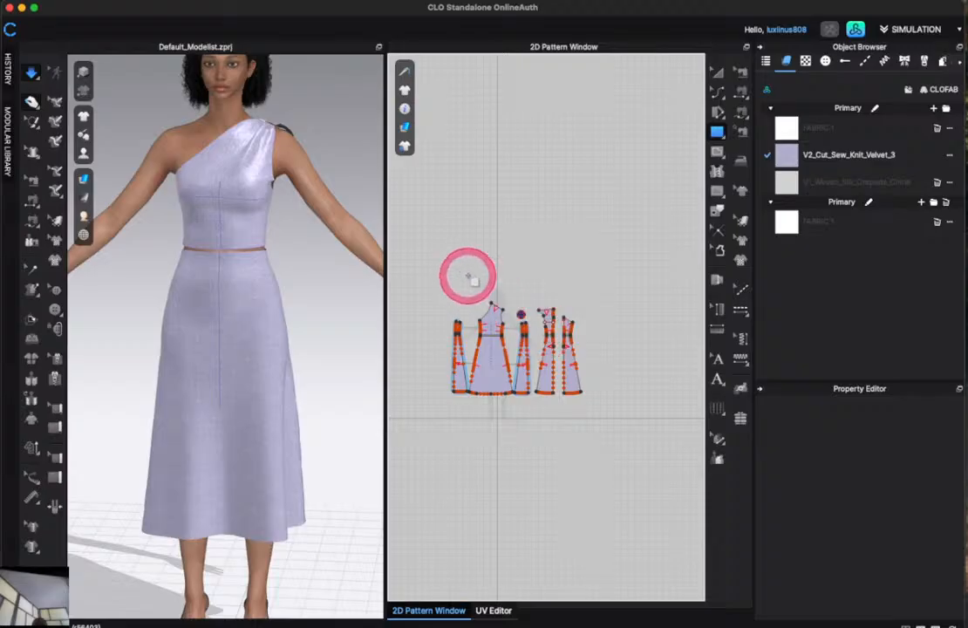
drag(469, 275, 569, 299)
Place the rectangular panel in front of the avatar, tilted diagonally from the gathered shoulder toward the opposite hip.
click(300, 160)
scroll(300, 161, down, 4)
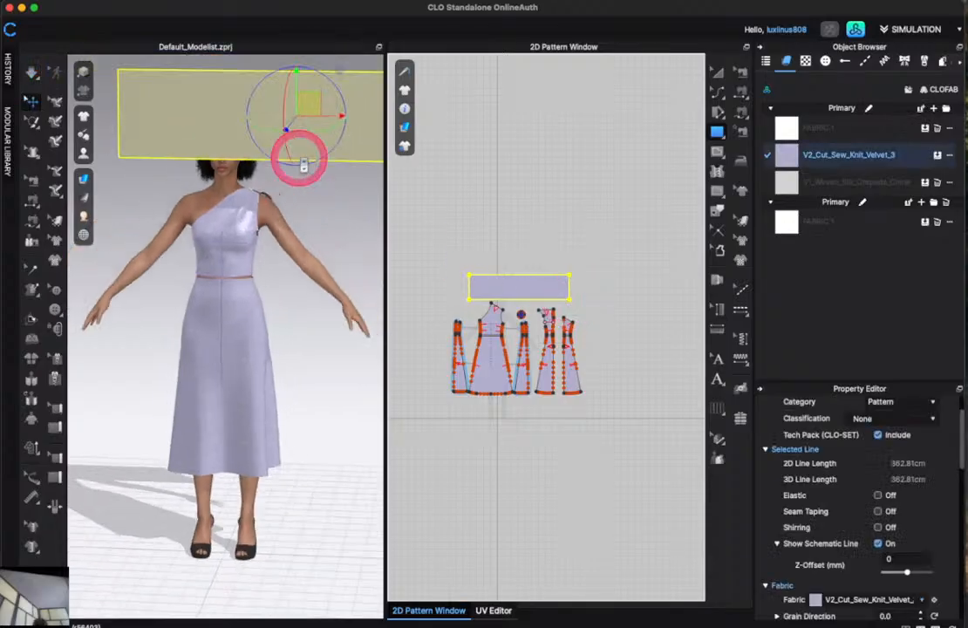
drag(307, 105, 209, 272)
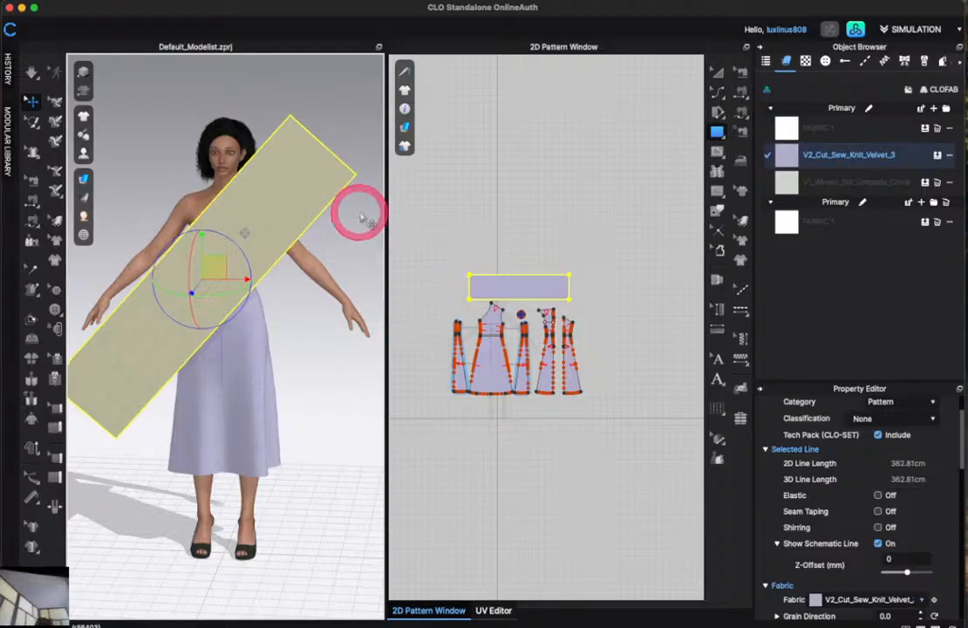
scroll(491, 319, up, 3)
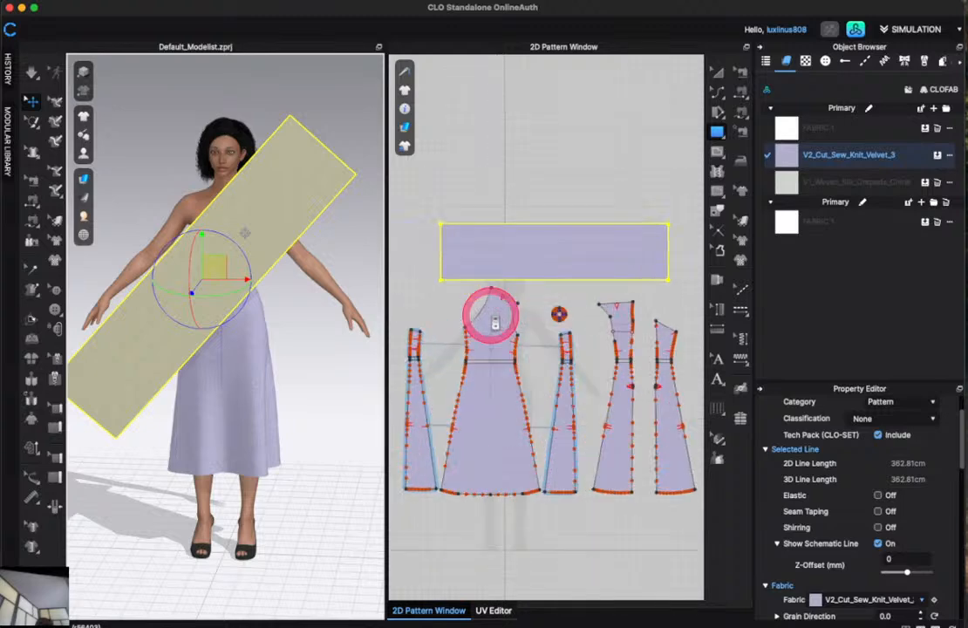
scroll(492, 320, down, 2)
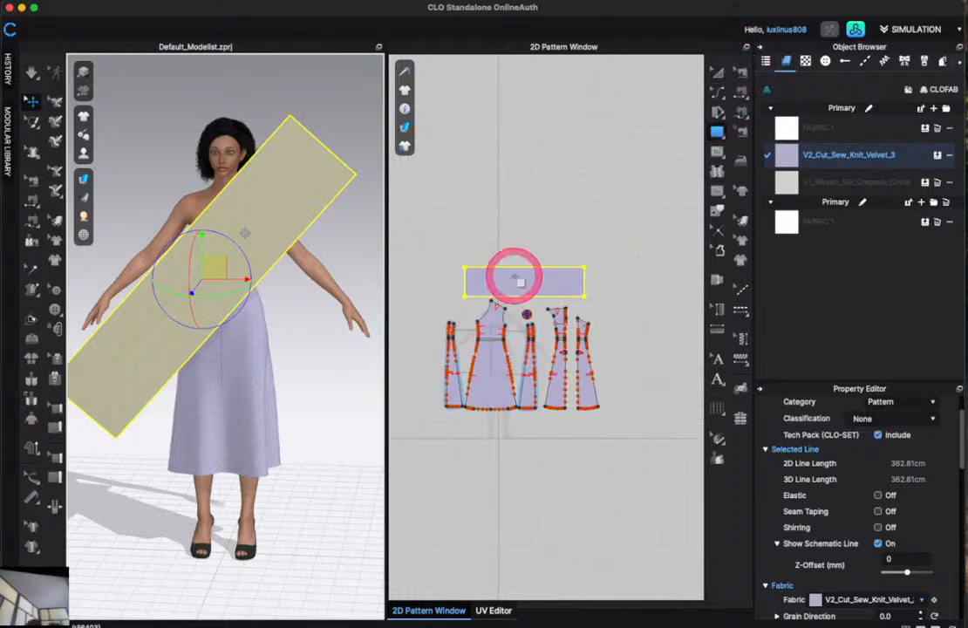
click(716, 72)
click(740, 91)
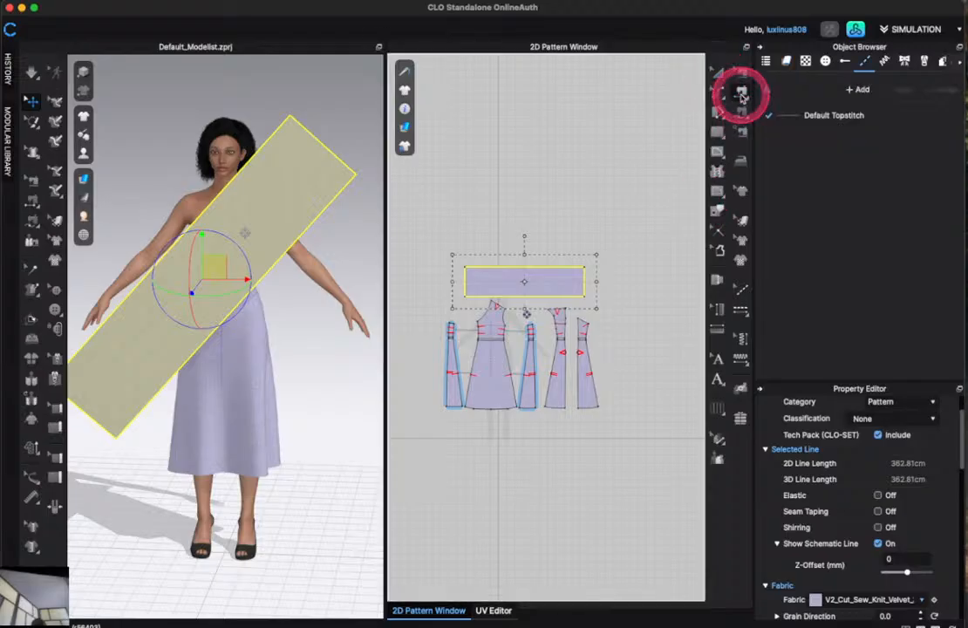
click(583, 273)
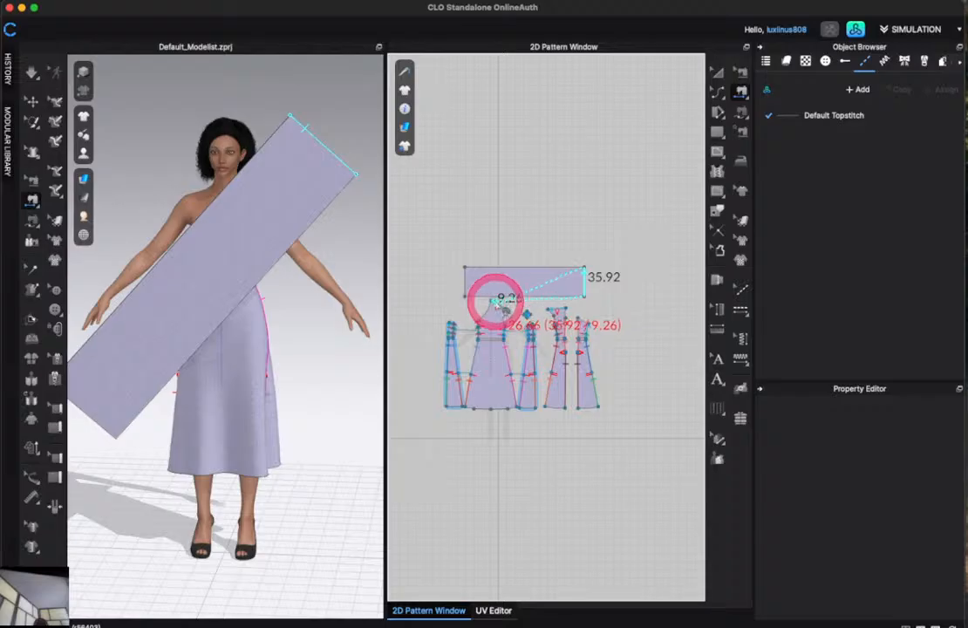
scroll(501, 308, up, 5)
scroll(522, 323, down, 3)
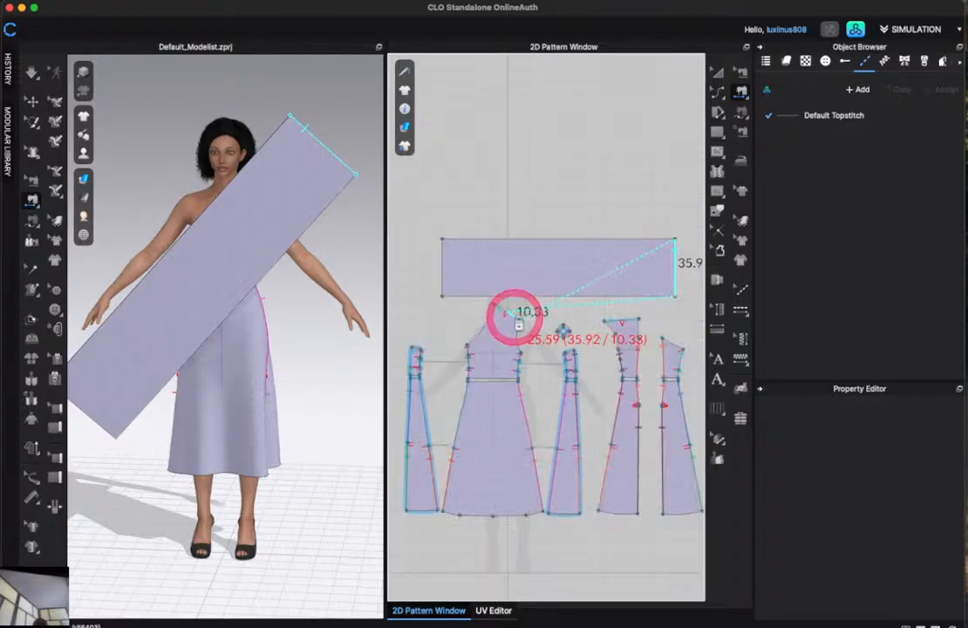
Free-sew the rectangular panel's upper short end, on the gathered-shoulder side, to the front bodice's full slanted shoulder edge.
click(718, 113)
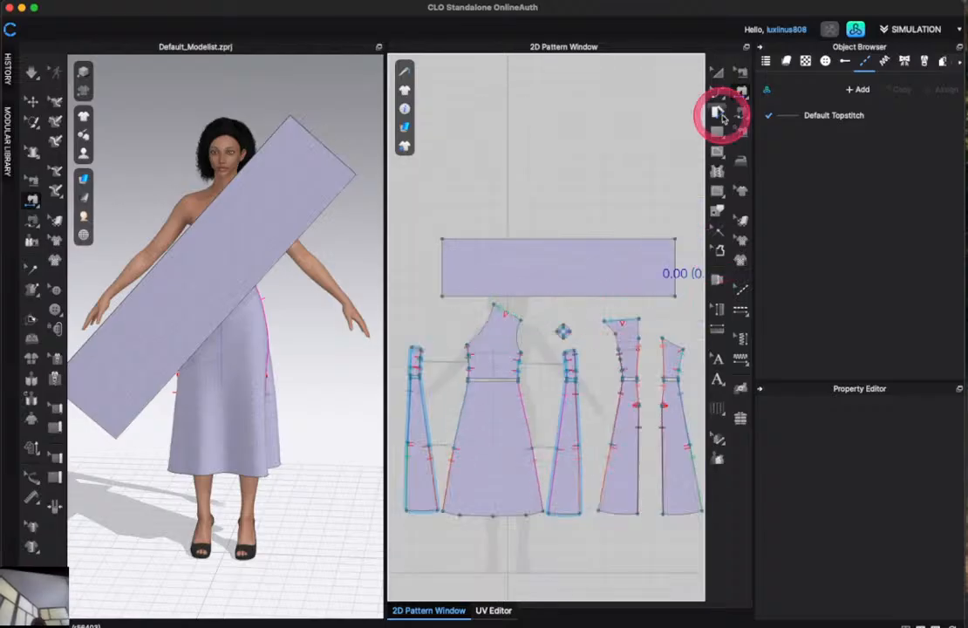
click(672, 239)
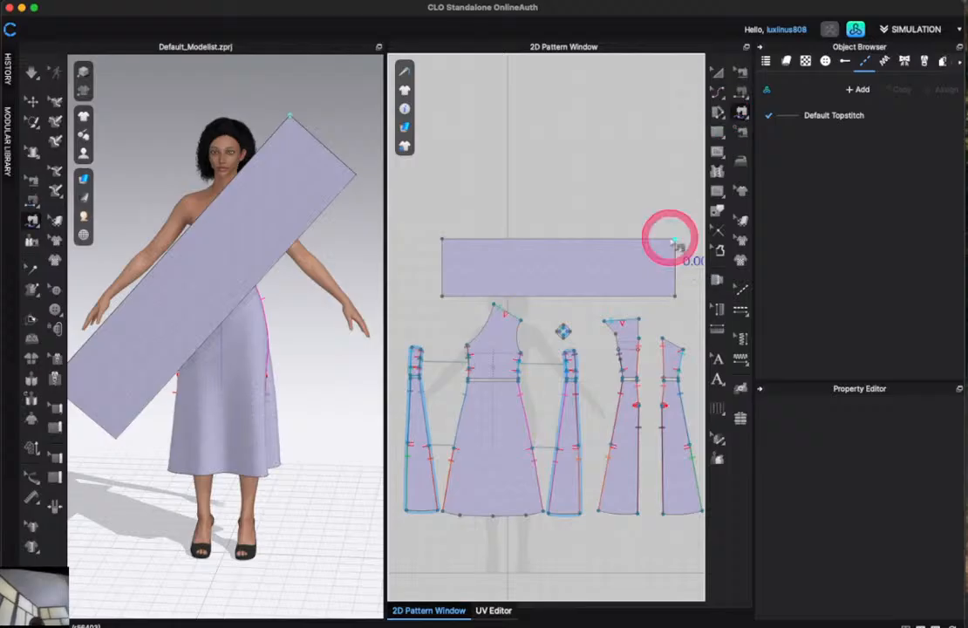
drag(672, 239, 674, 297)
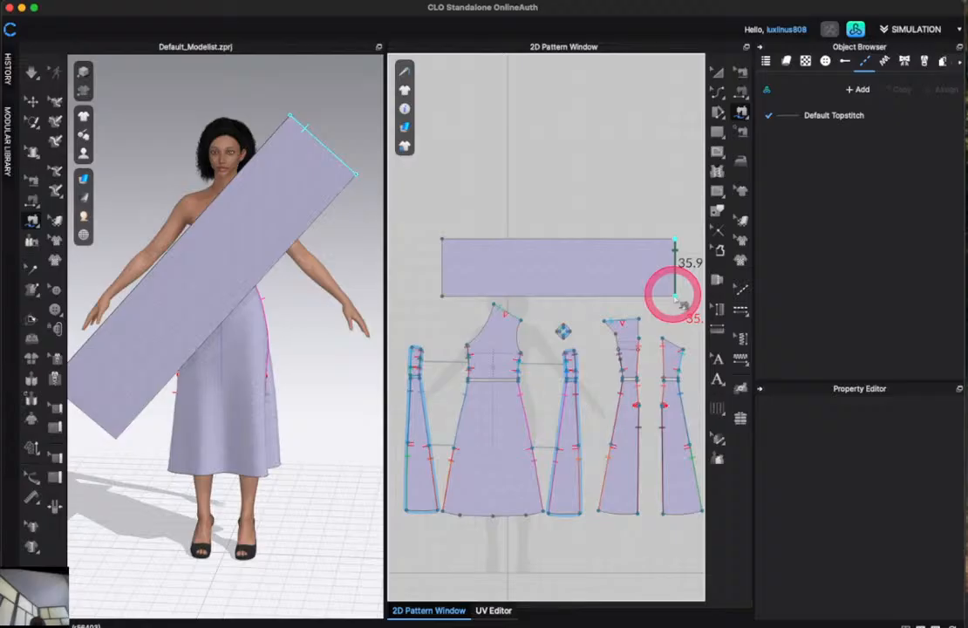
drag(495, 305, 527, 329)
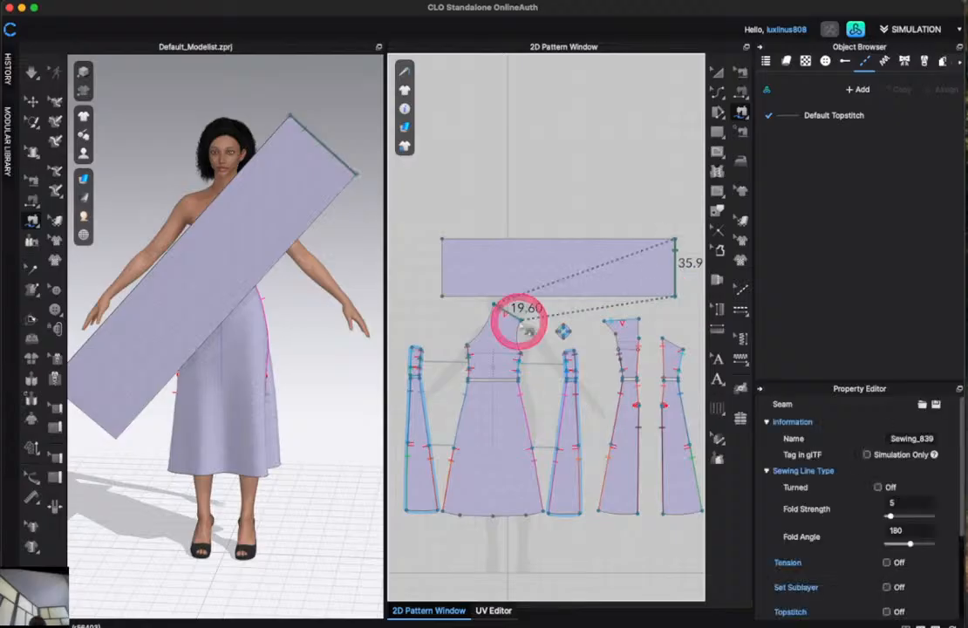
Try simulating the rectangular panel with only its shoulder end sewn, and check the drape from the front.
right_drag(342, 263, 286, 318)
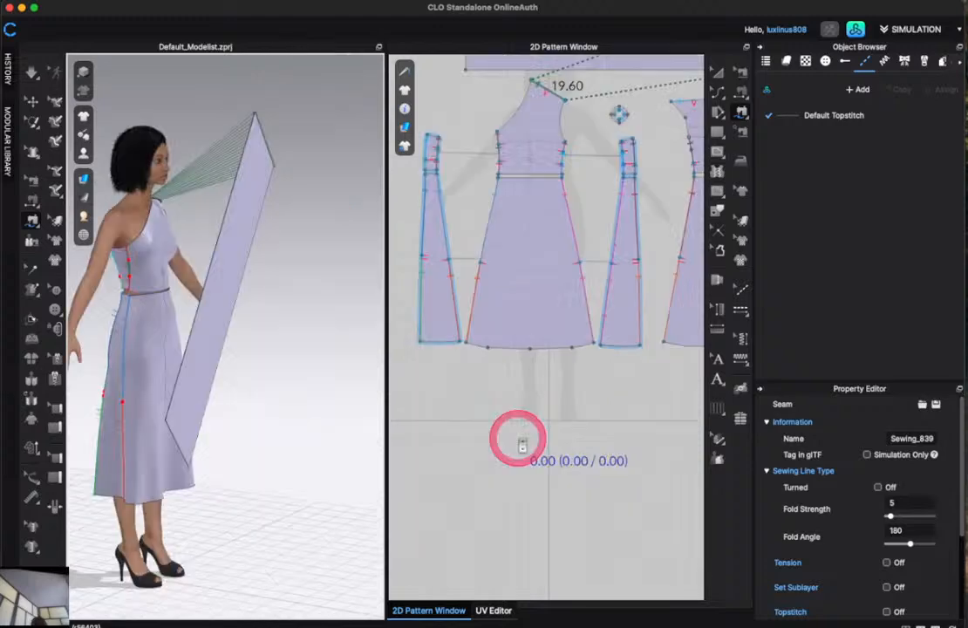
scroll(518, 438, down, 5)
scroll(510, 302, up, 7)
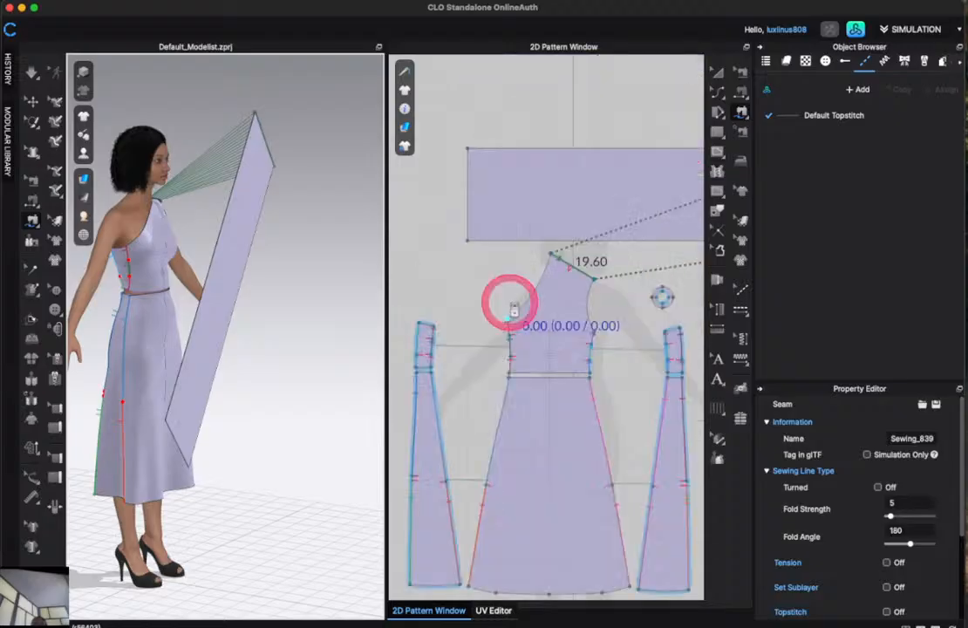
scroll(513, 307, down, 2)
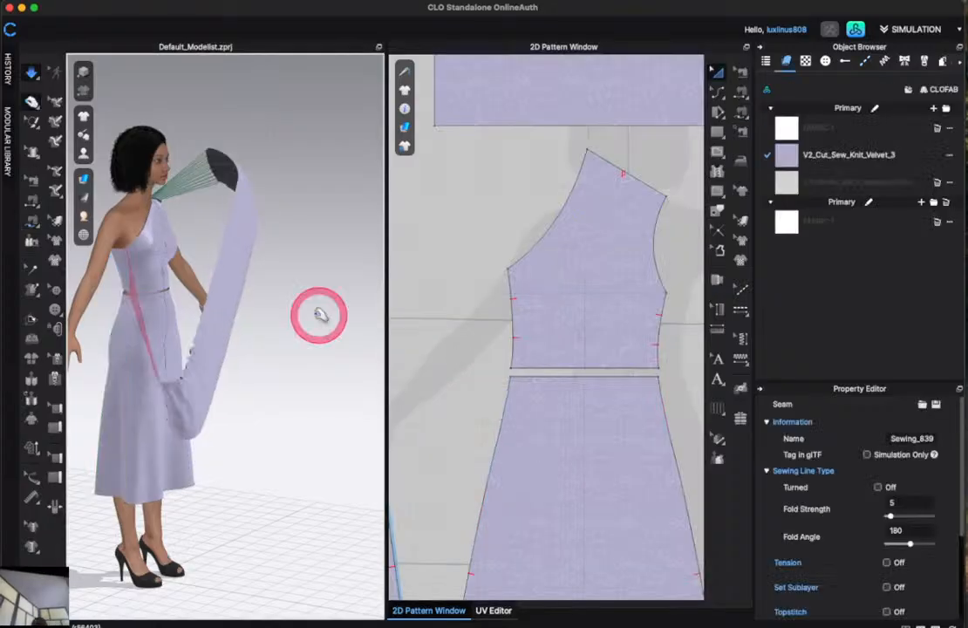
key(2)
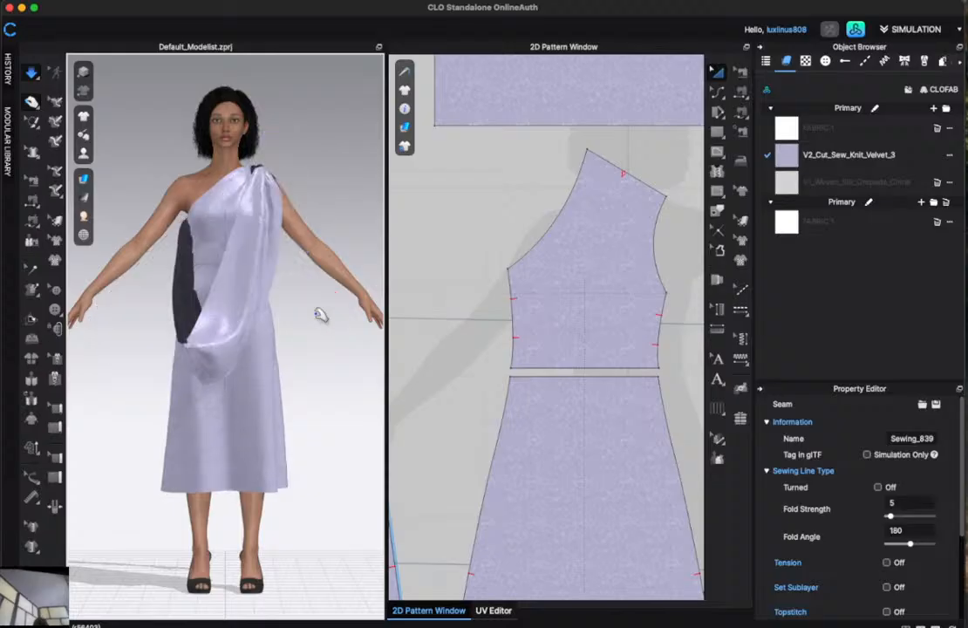
click(256, 327)
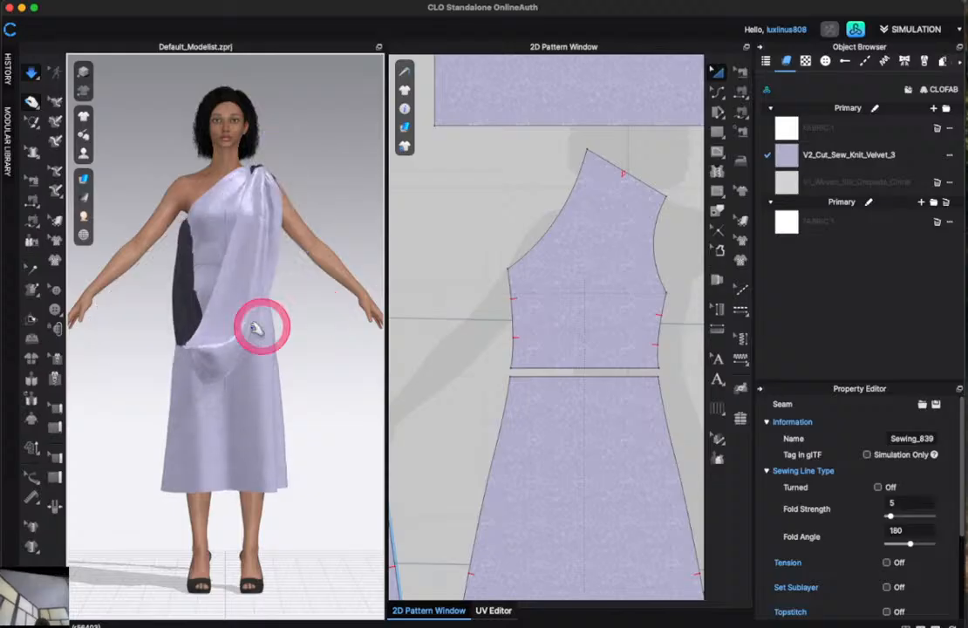
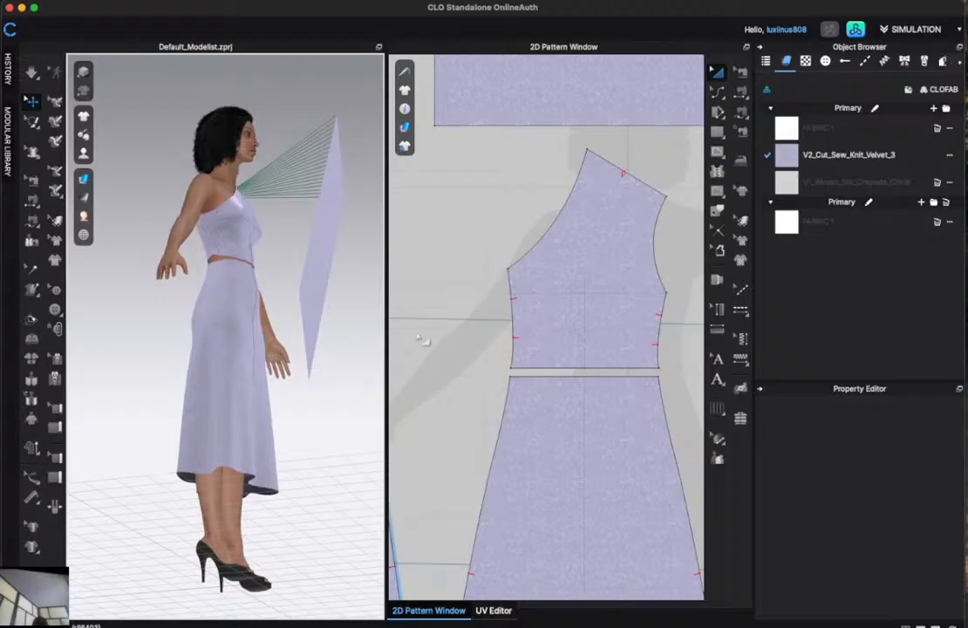
Free-sew the rectangular panel's other short end to about 36 cm of the front skirt's side edge, starting at the waistline.
click(523, 277)
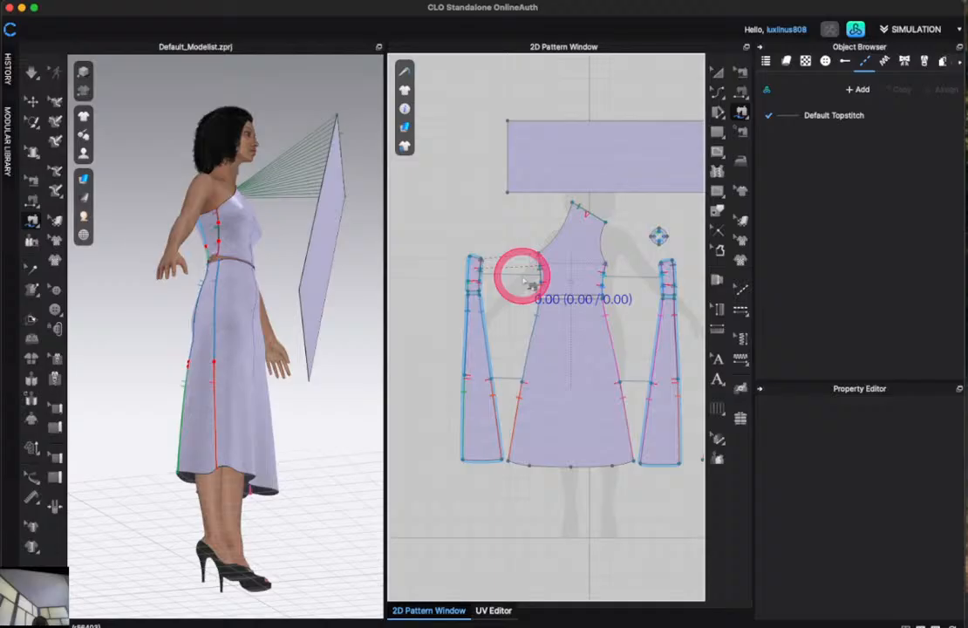
drag(530, 283, 534, 375)
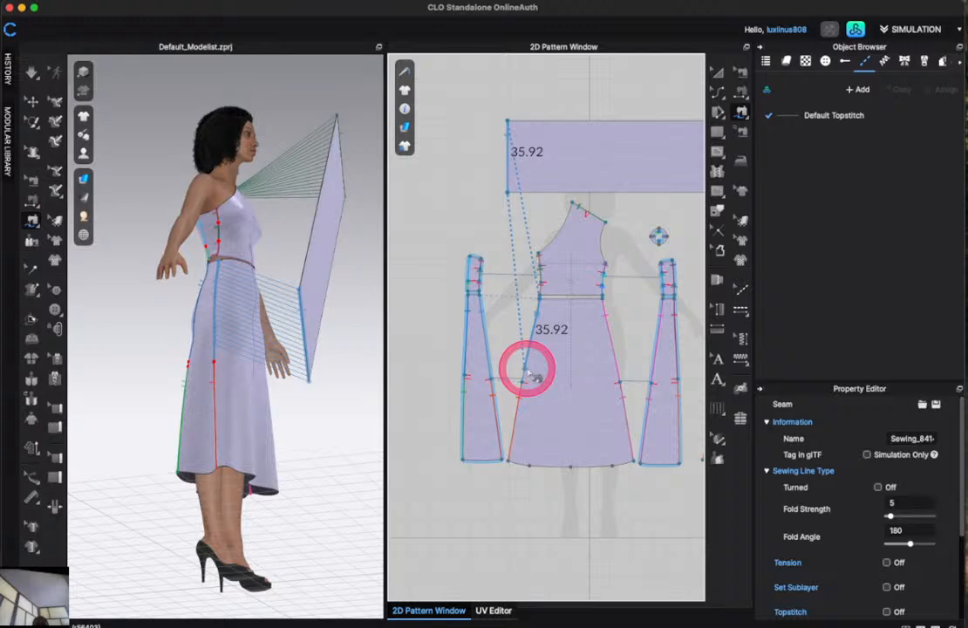
Re-sew the rectangular panel's short end to the front skirt's side edge, starting slightly below the waistline, and simulate the drape.
scroll(527, 370, up, 3)
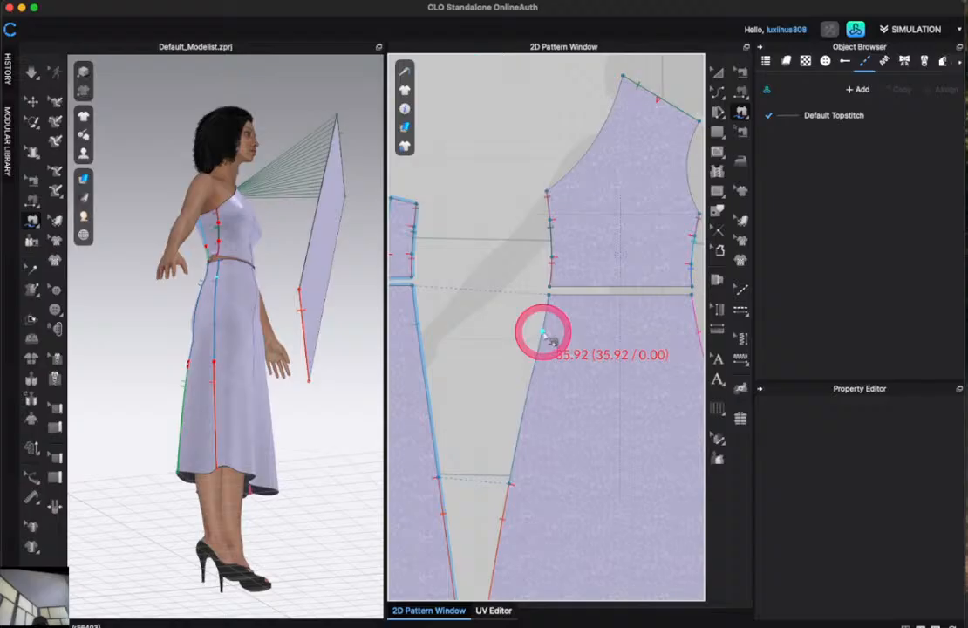
click(544, 333)
key(a)
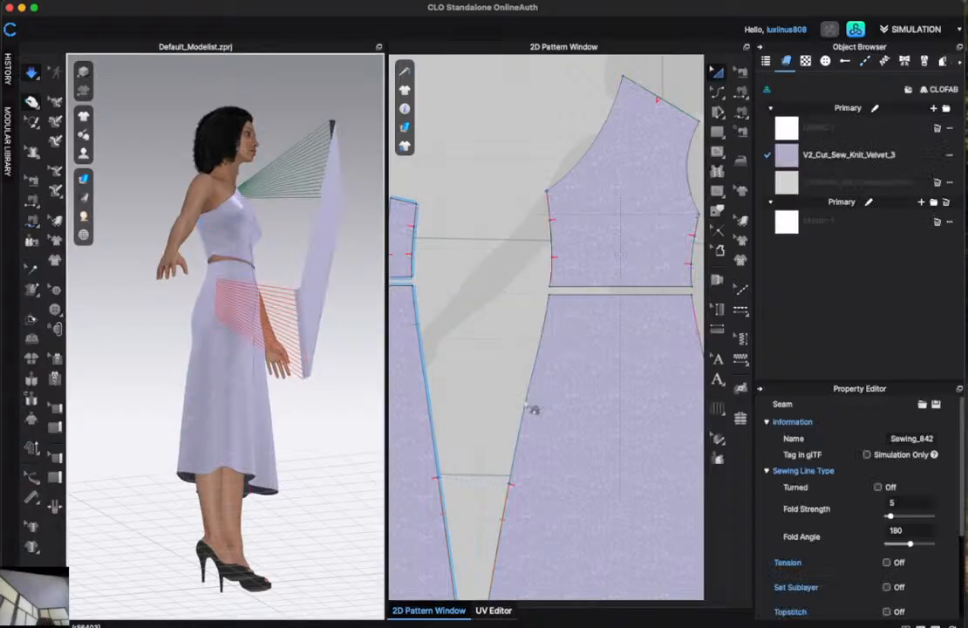
key(space)
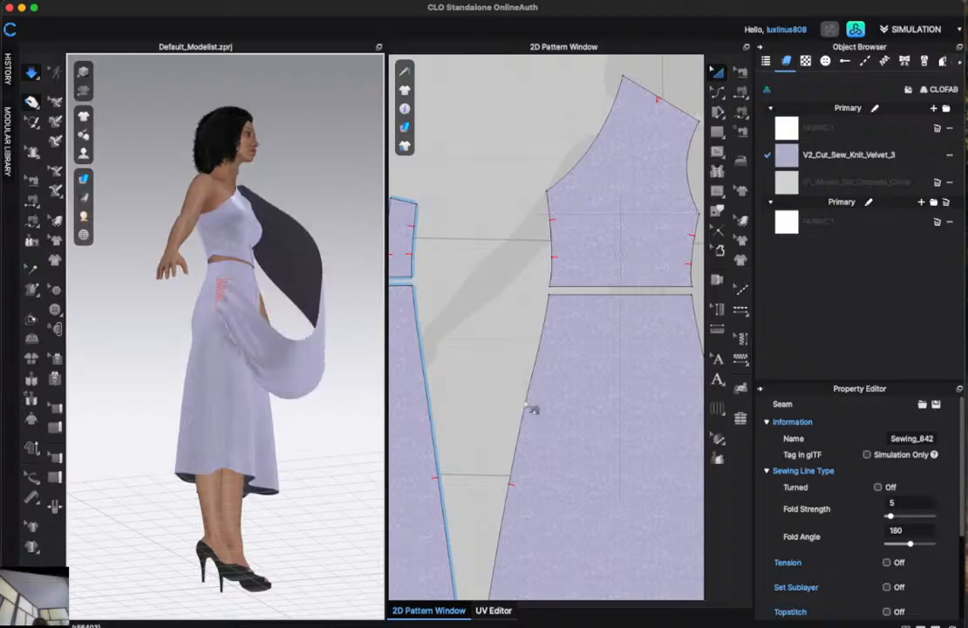
click(235, 349)
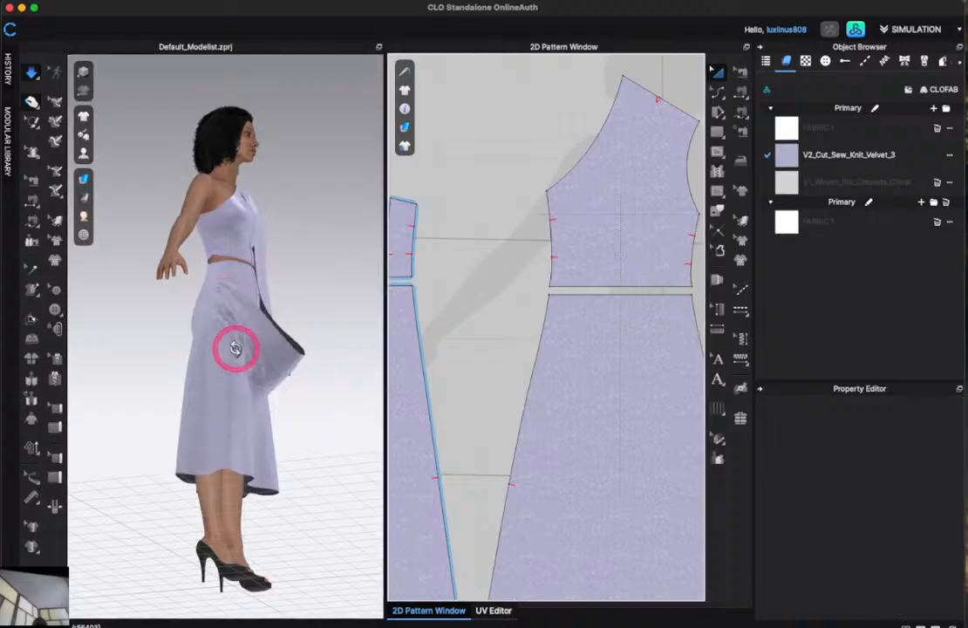
right_drag(236, 349, 514, 274)
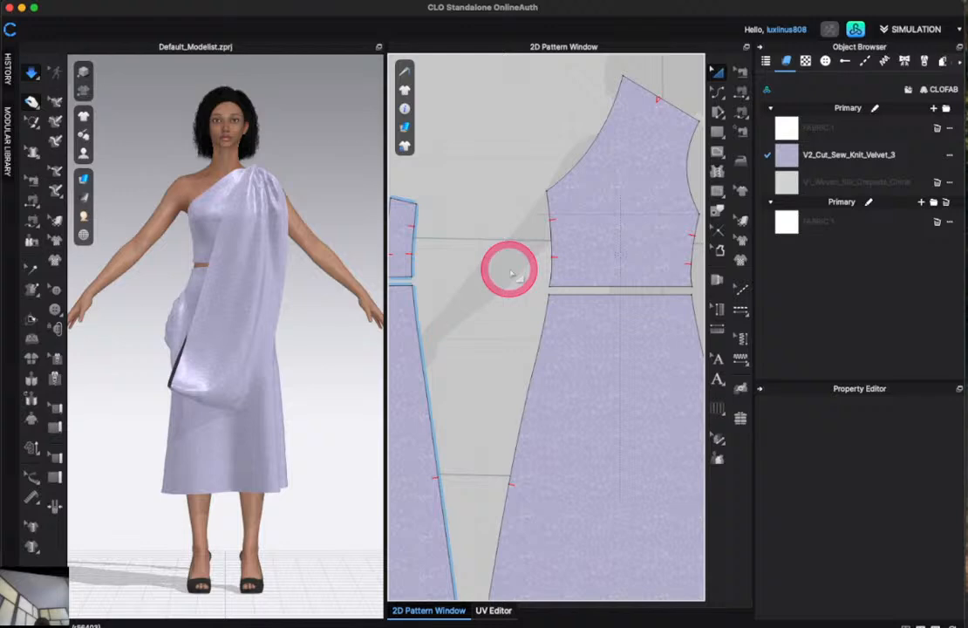
Shorten the rectangular panel from its skirt-side end and simulate the garment again.
scroll(510, 272, down, 5)
click(536, 193)
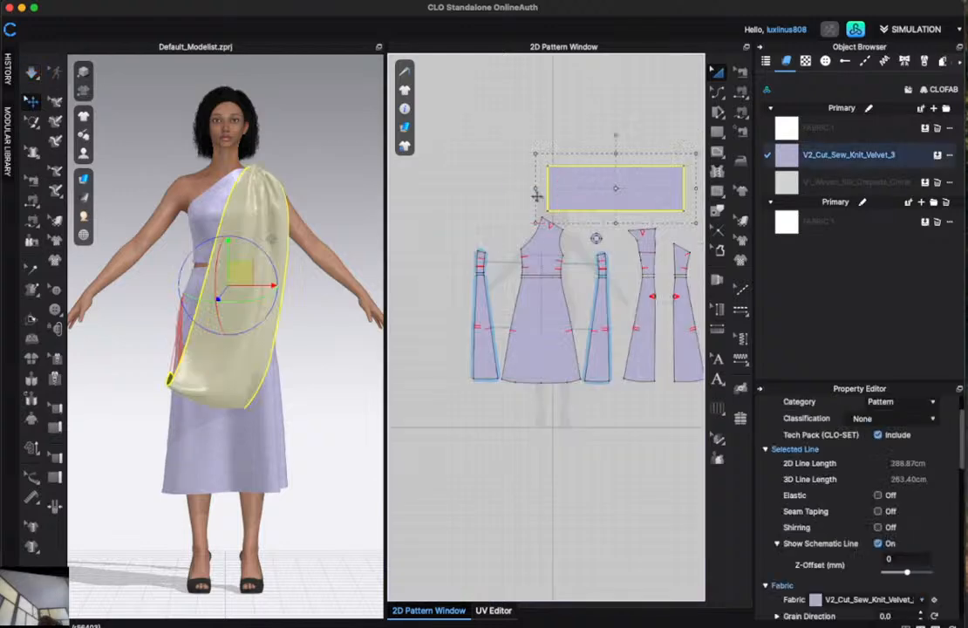
key(space)
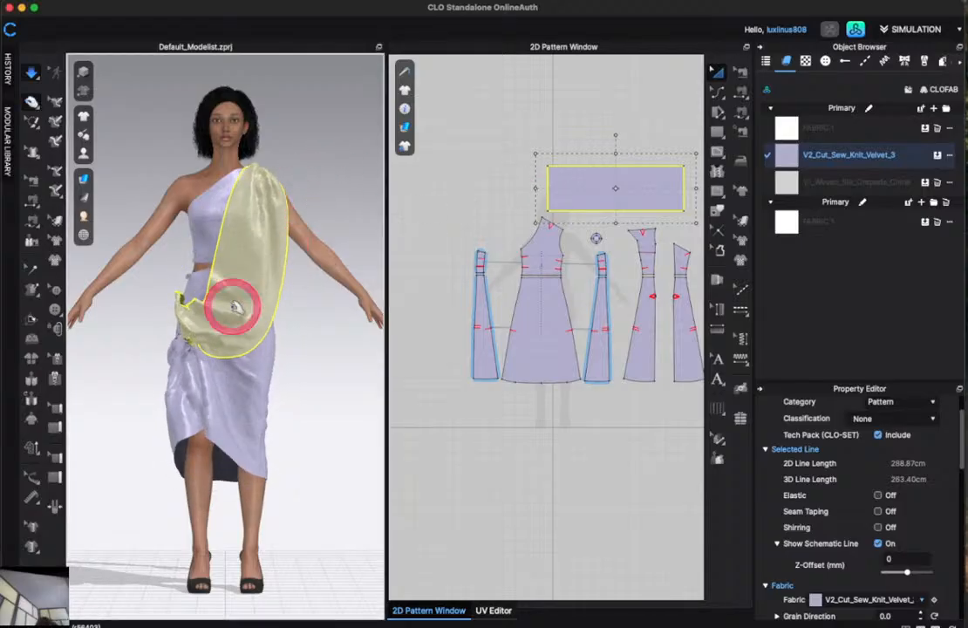
Pull the front skirt down and outward during simulation to straighten it beneath the drape, and adjust the drape at the hip.
drag(199, 376, 195, 455)
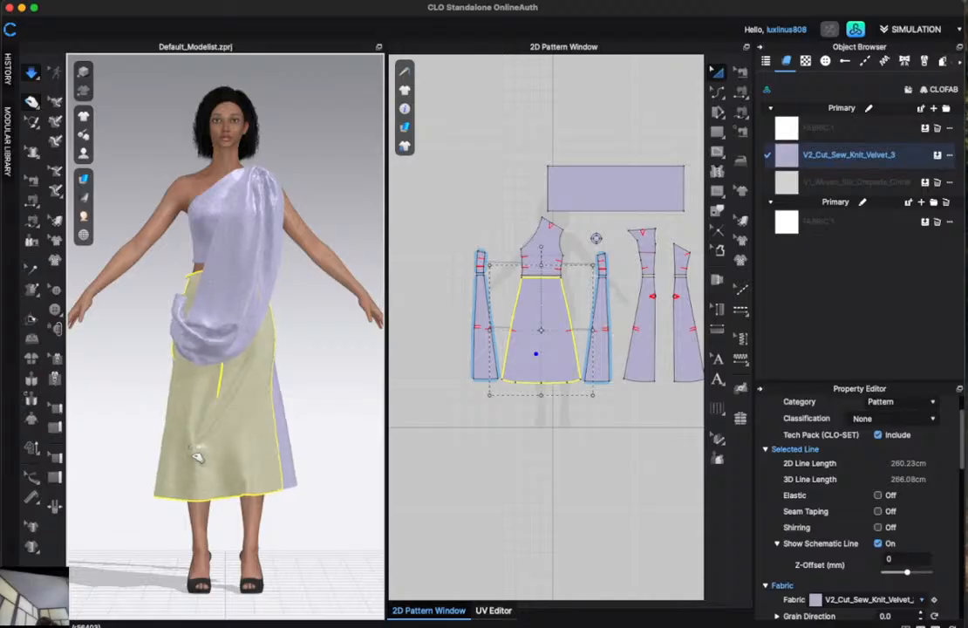
drag(197, 456, 134, 408)
right_drag(134, 409, 225, 344)
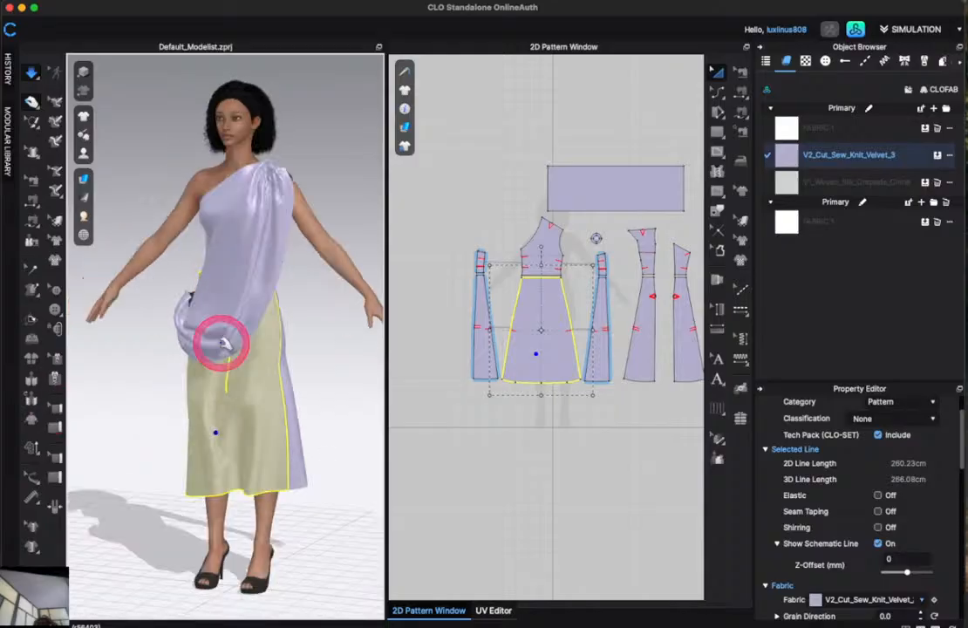
click(225, 344)
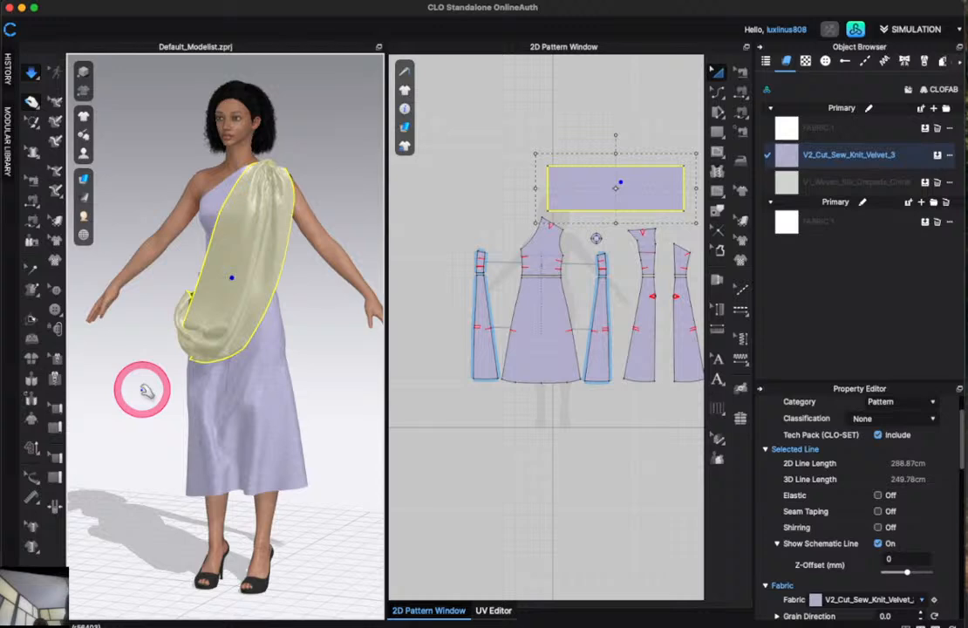
Shorten the rectangular panel further from its skirt-side end to about 91 cm long, and simulate the drape again.
click(573, 190)
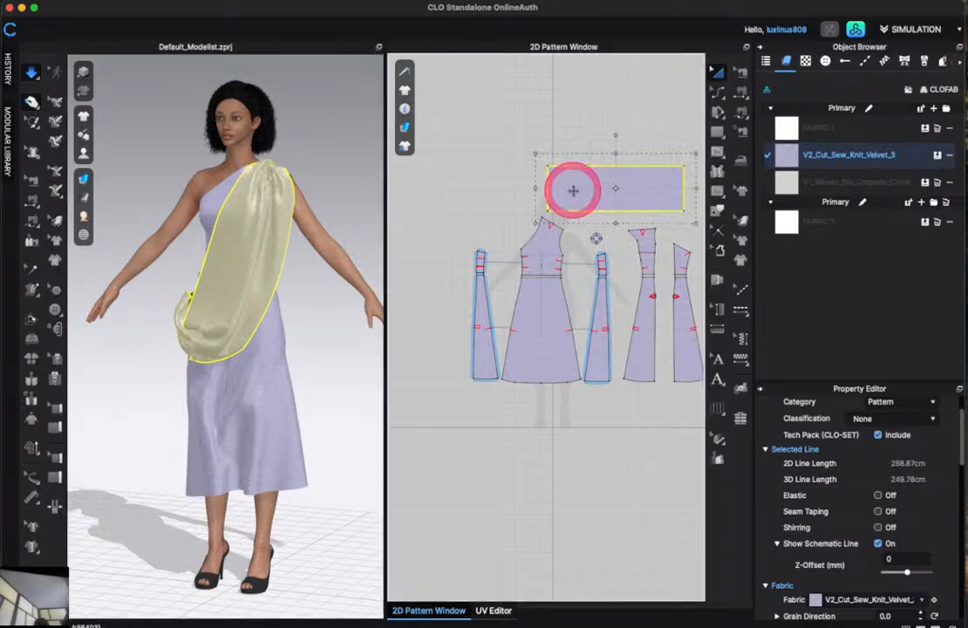
drag(573, 190, 556, 190)
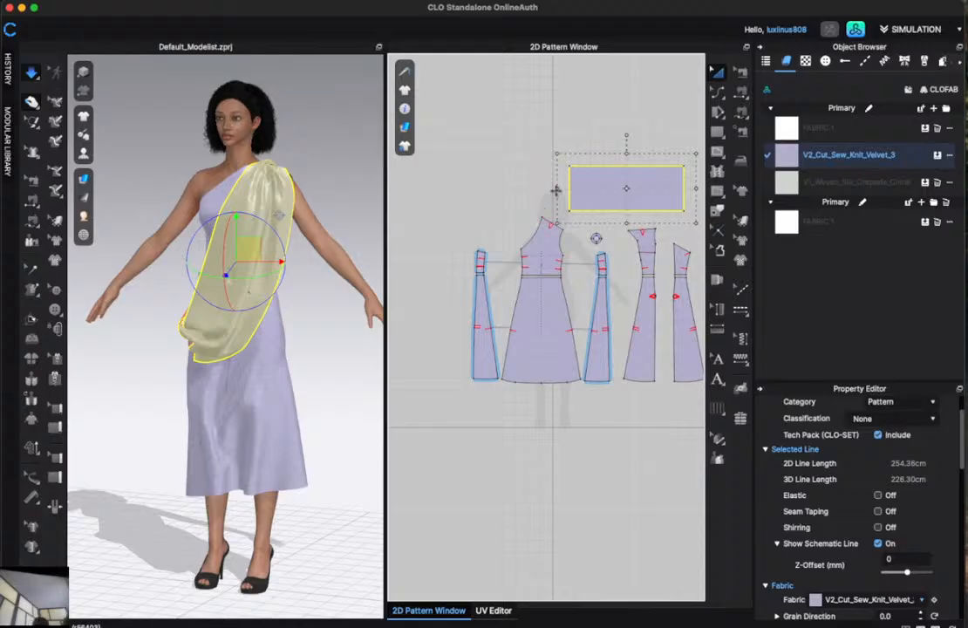
key(2)
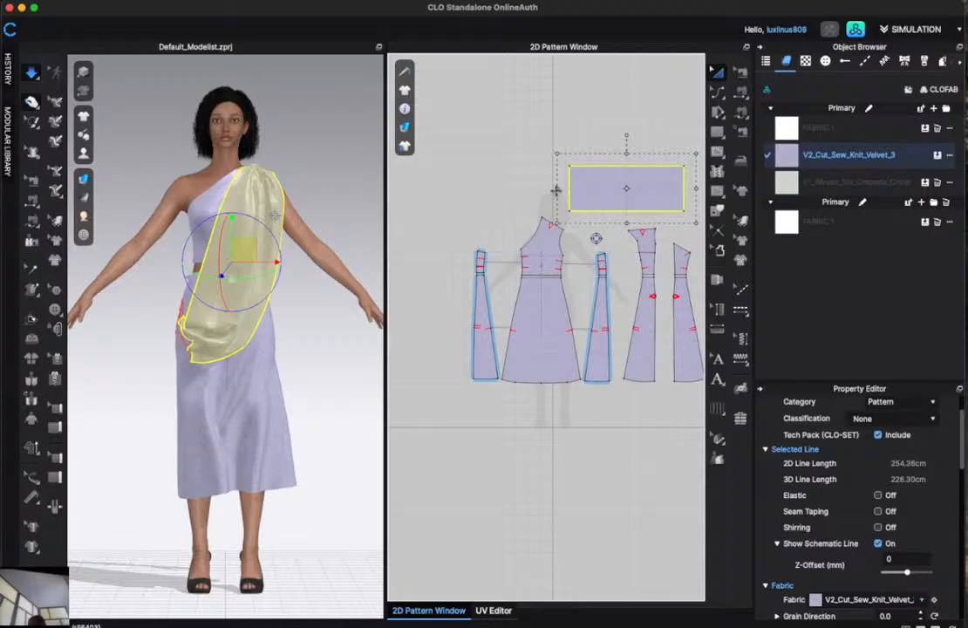
key(space)
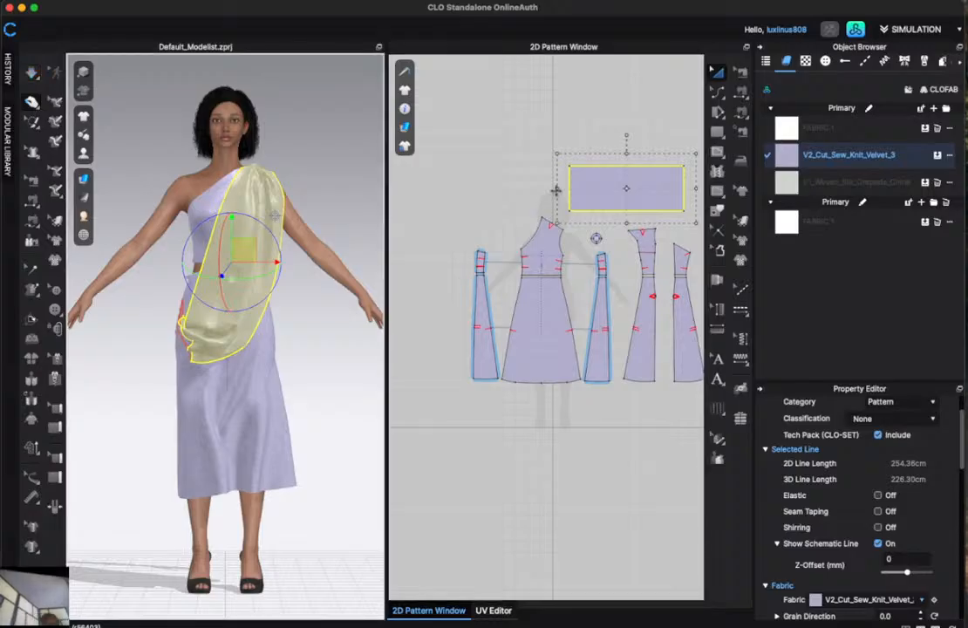
click(510, 134)
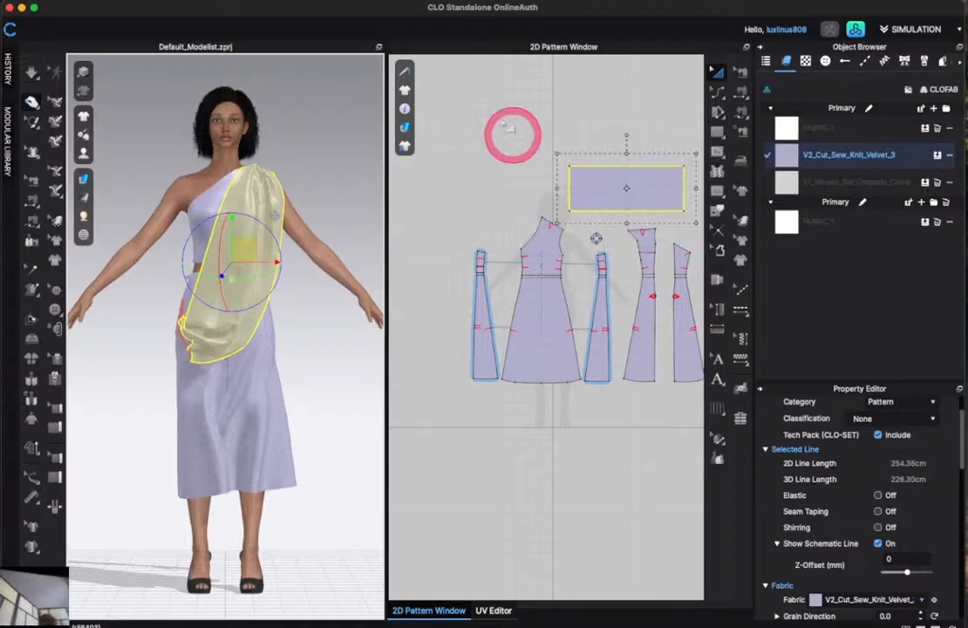
click(237, 351)
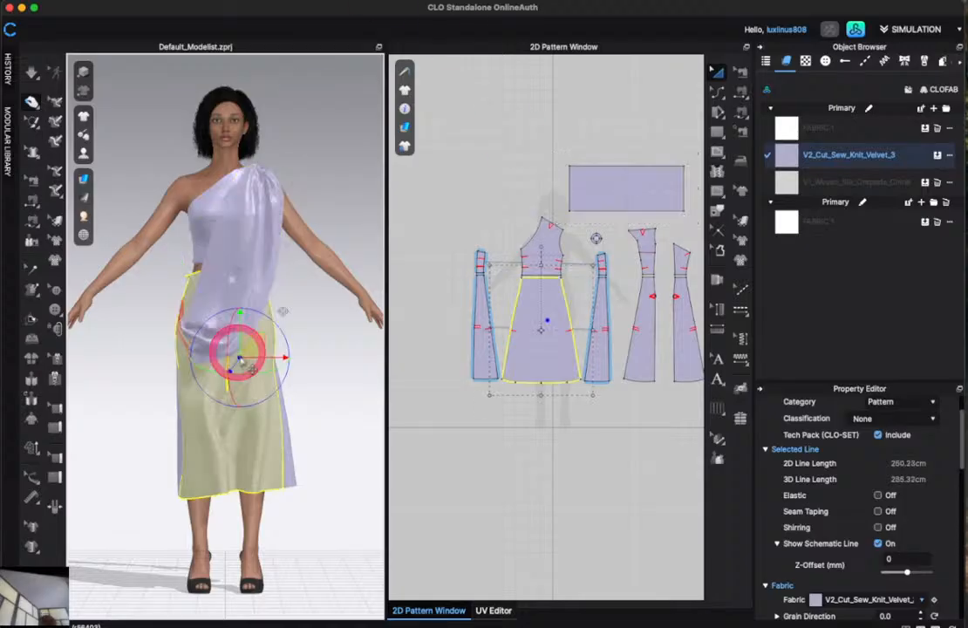
key(space)
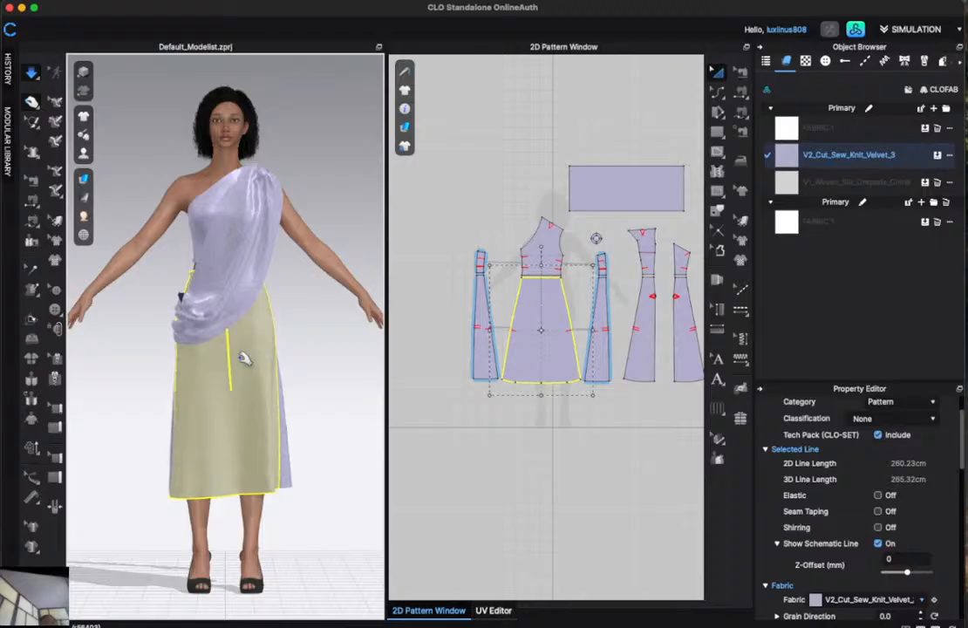
Pull the drape's upper edge at the hip up across the bodice, and check the dress from the back and front.
click(187, 281)
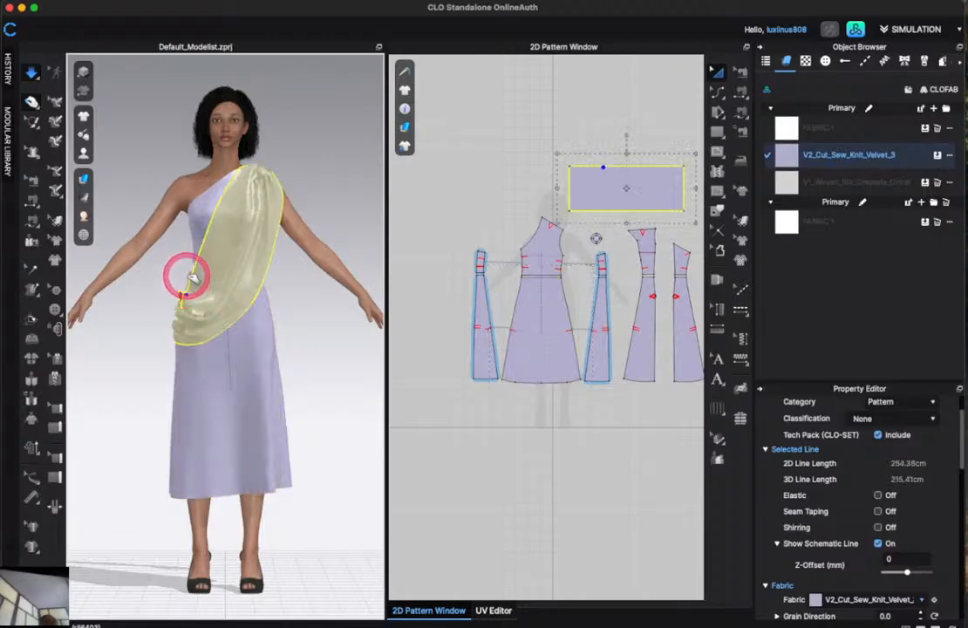
drag(192, 277, 227, 229)
right_drag(311, 391, 590, 409)
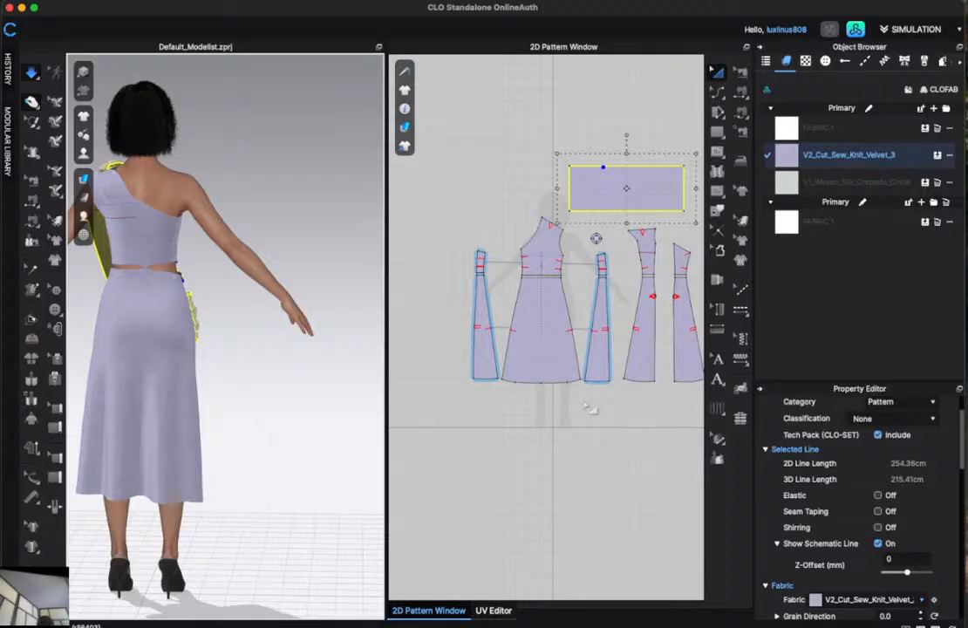
right_drag(272, 408, 197, 299)
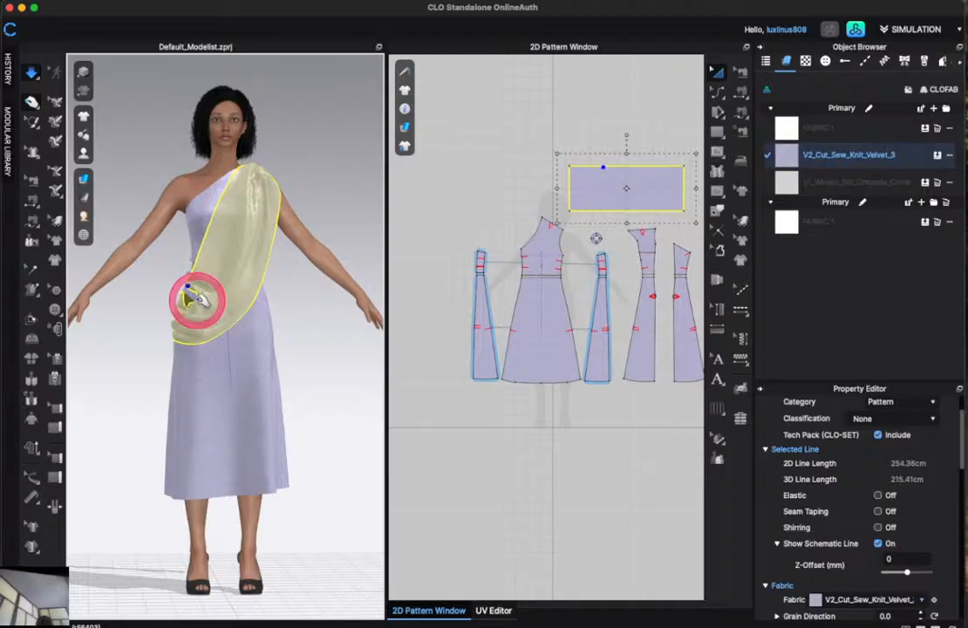
Set the base color of the V2_Cut_Sew_Knit_Velvet_3 fabric to the rose red DA5C5C.
click(864, 154)
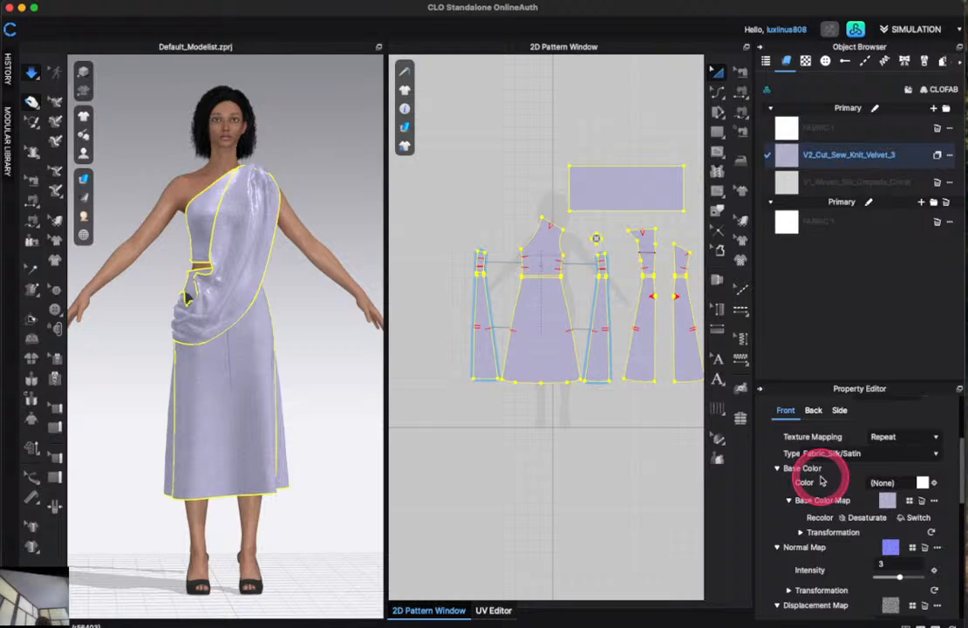
click(820, 481)
click(661, 291)
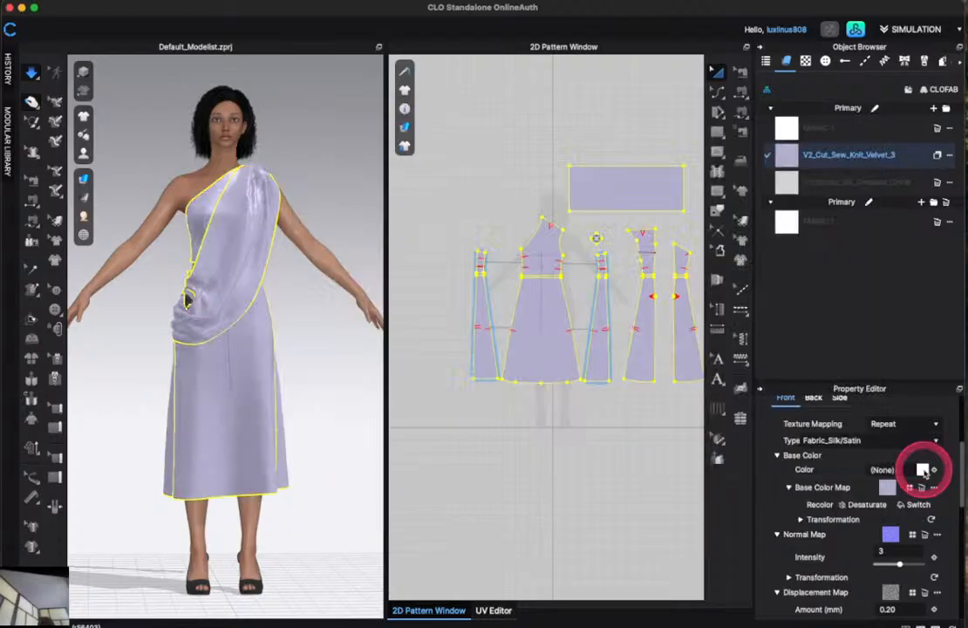
click(922, 470)
click(536, 156)
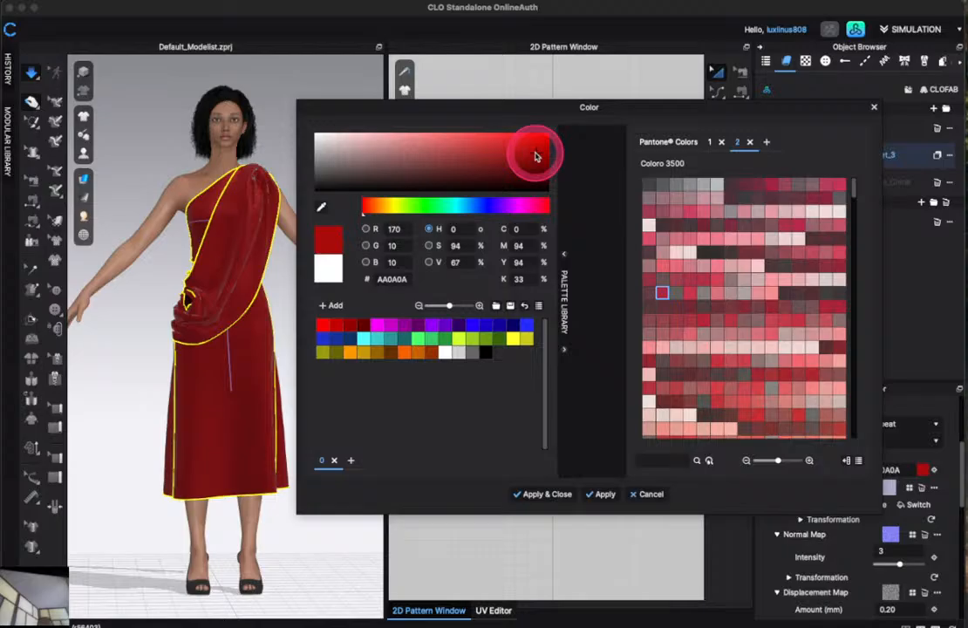
click(451, 142)
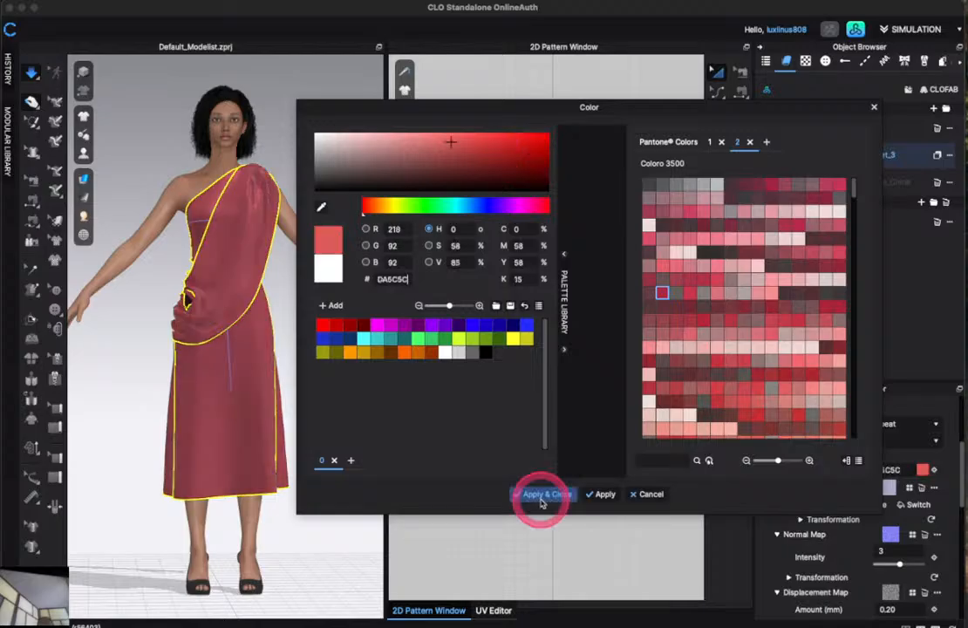
click(544, 494)
click(347, 403)
Pull the bunched drape outward at the hip so it covers the side of the waist.
scroll(352, 405, up, 2)
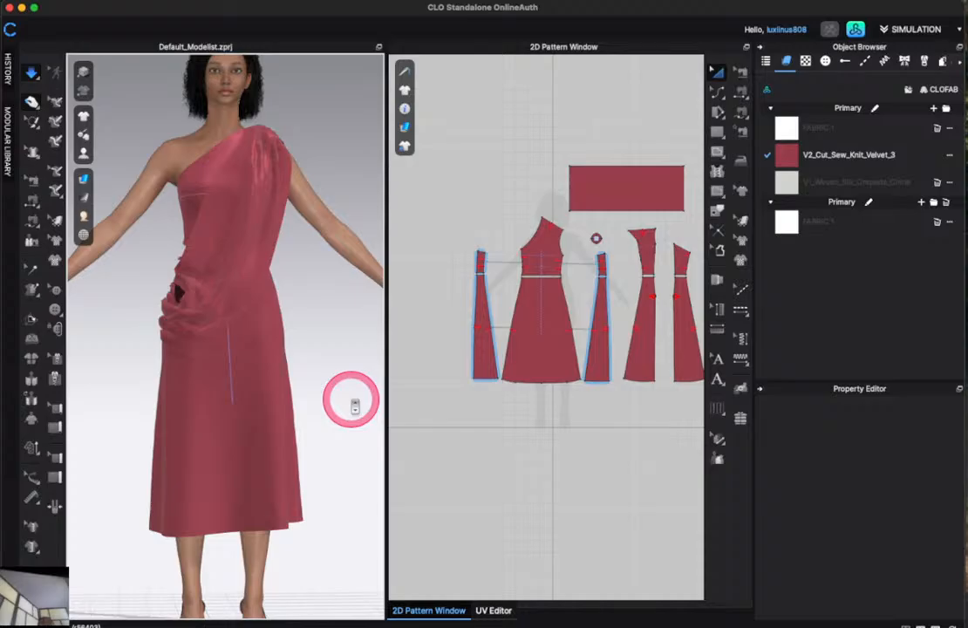
click(134, 333)
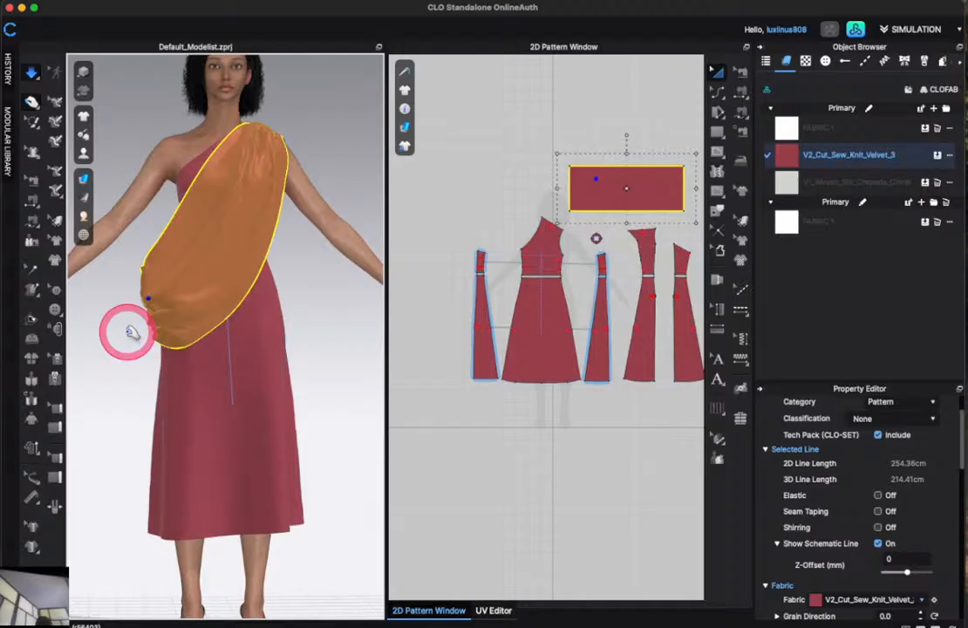
click(595, 129)
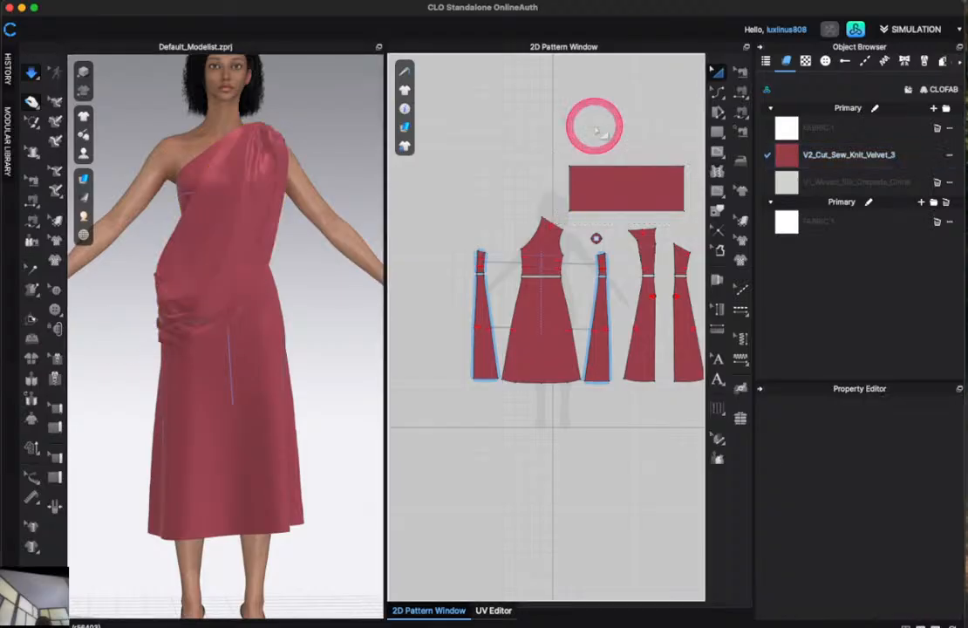
Move the rectangular panel's upper skirt-side corner inward and slightly up with Edit Pattern, making the upper edge about 57 cm long.
click(720, 94)
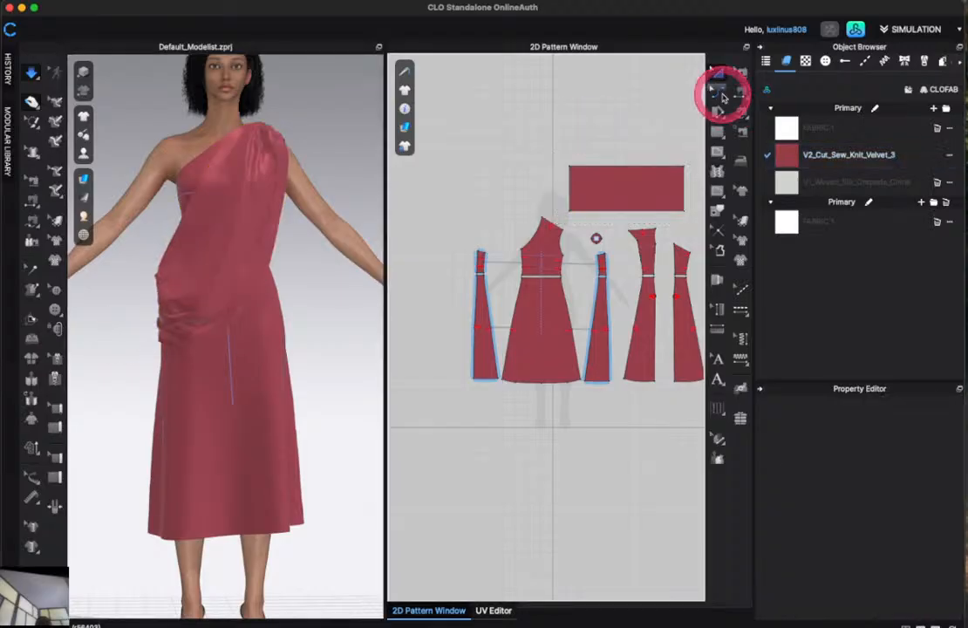
click(722, 96)
click(759, 91)
click(573, 168)
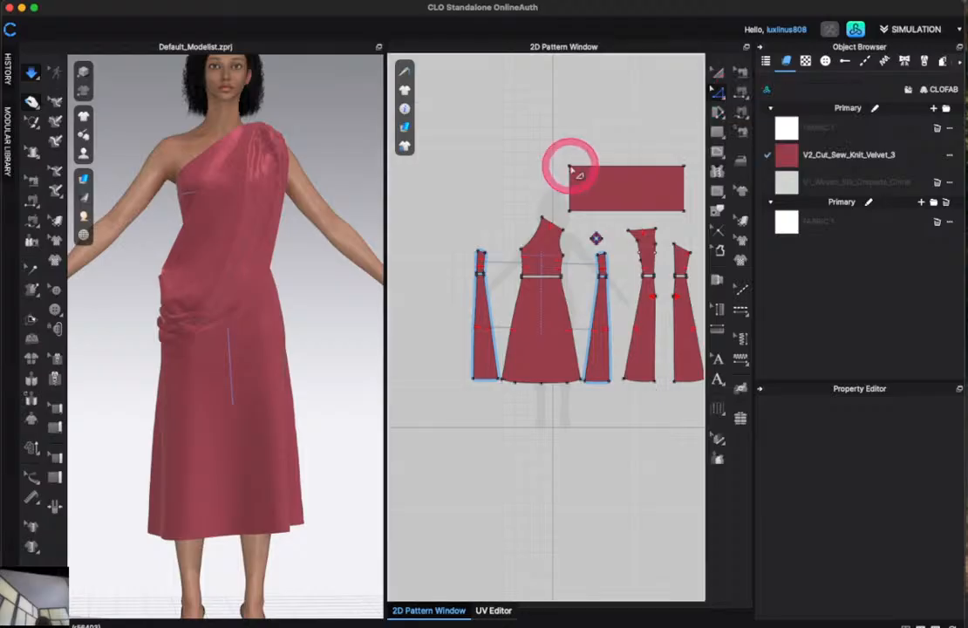
drag(571, 169, 624, 163)
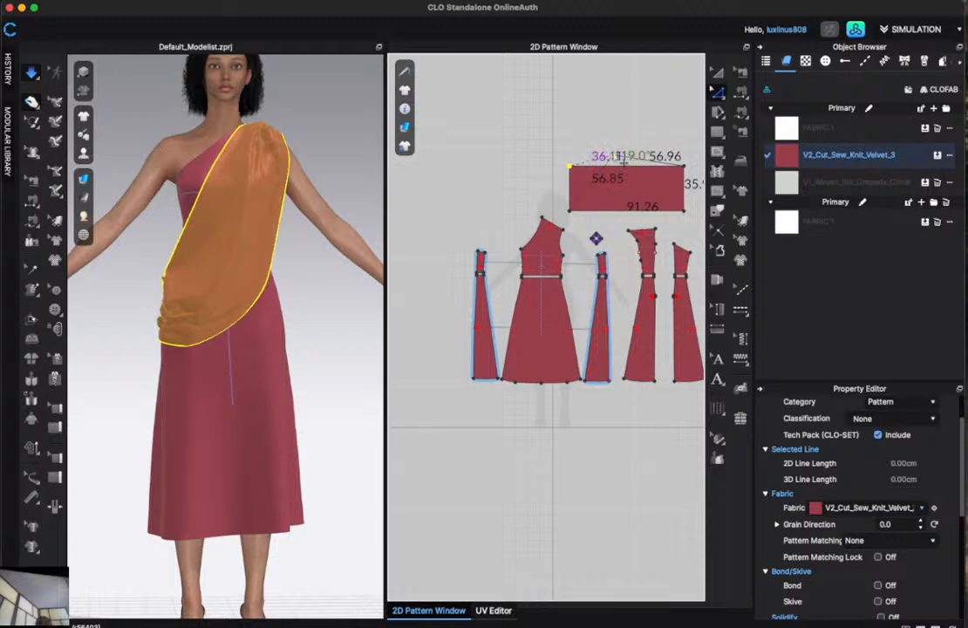
click(632, 146)
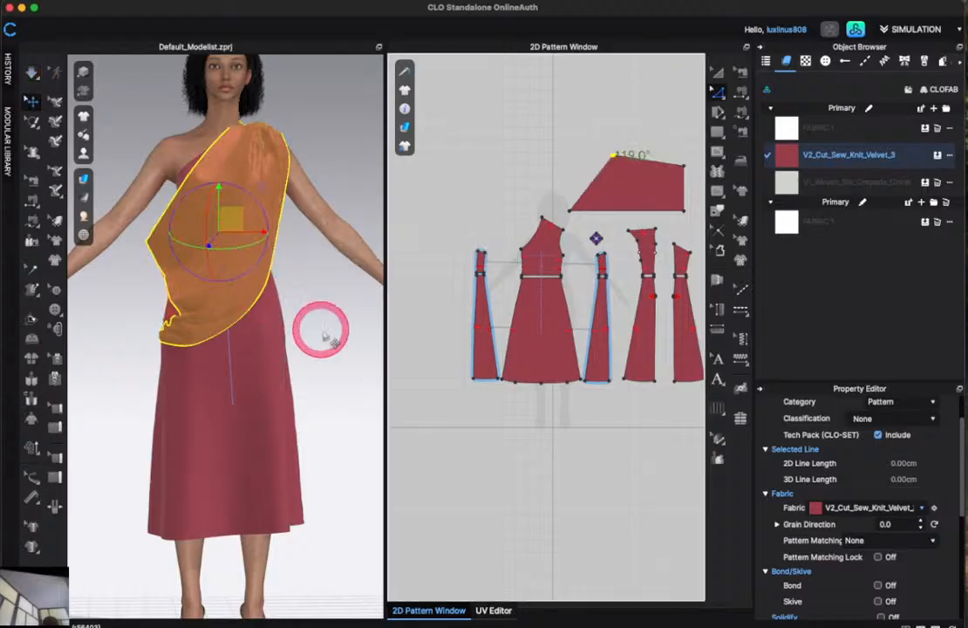
Simulate the reshaped panel, pull the drape's upper edge toward the shoulder, and check the drape from the front and side.
right_drag(323, 333, 310, 305)
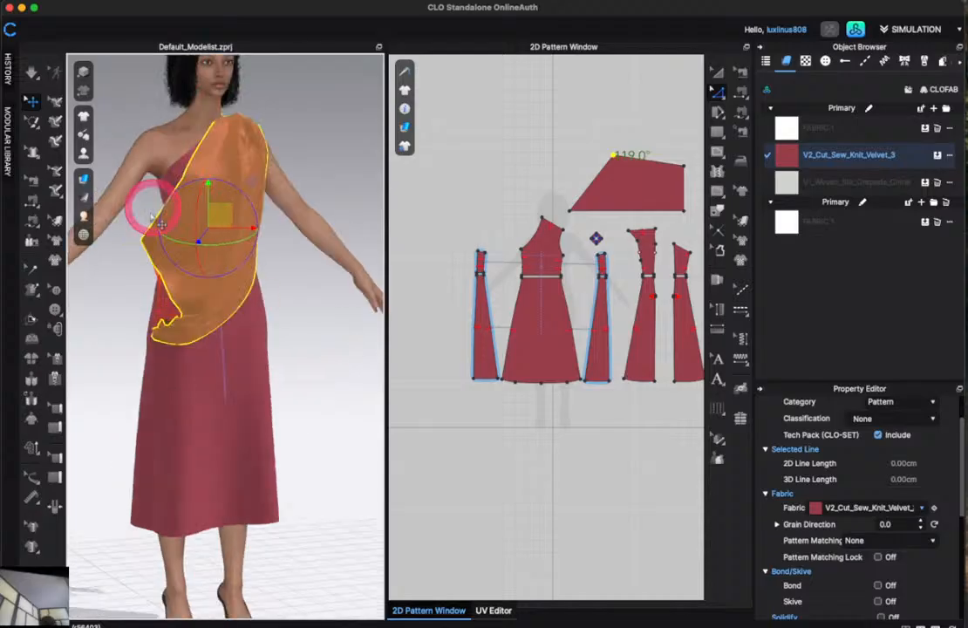
key(space)
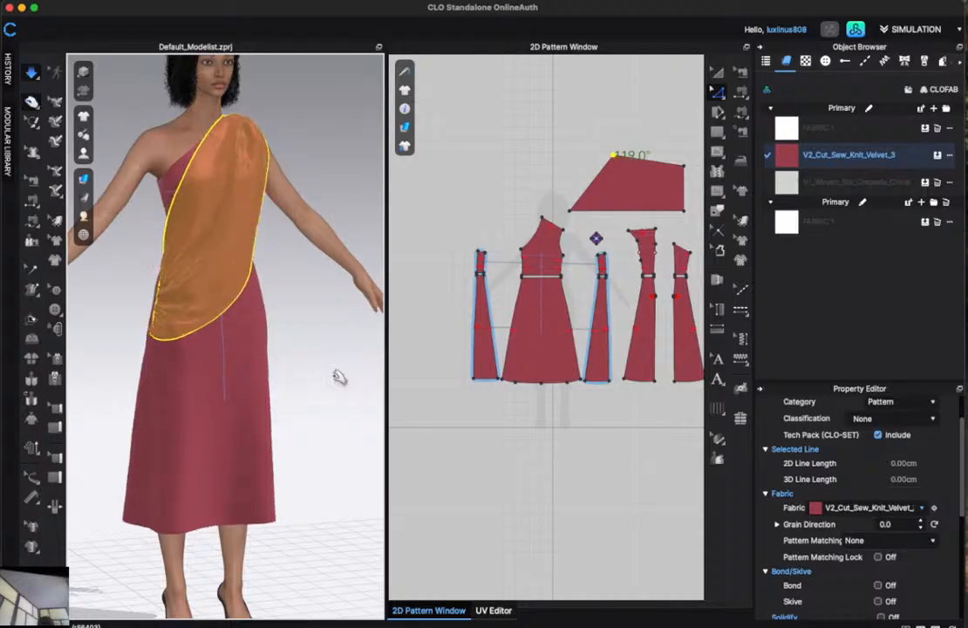
right_drag(337, 378, 266, 374)
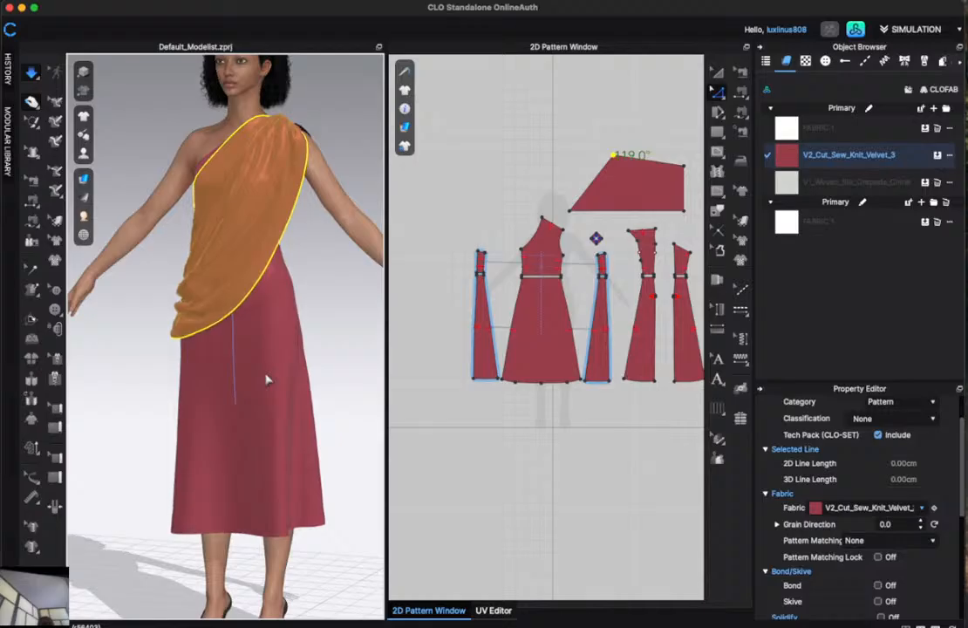
drag(197, 268, 272, 208)
mouse_move(101, 408)
right_down()
mouse_move(168, 410)
mouse_move(119, 411)
right_up()
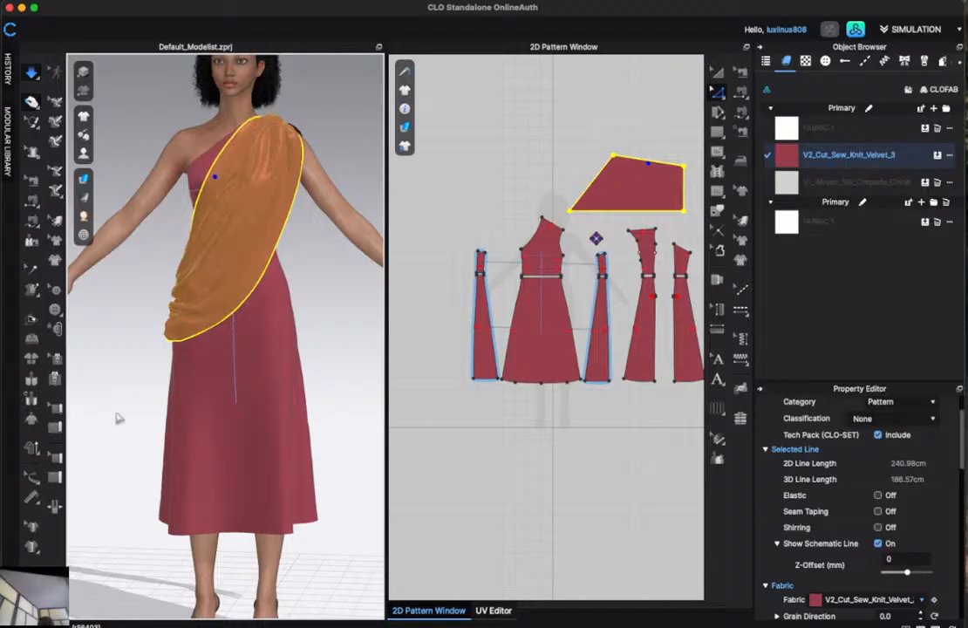
Curve the drape panel's upper edge inward with Edit Curvature and deepen the curve with its handles, making the edge about 68 cm long.
click(645, 162)
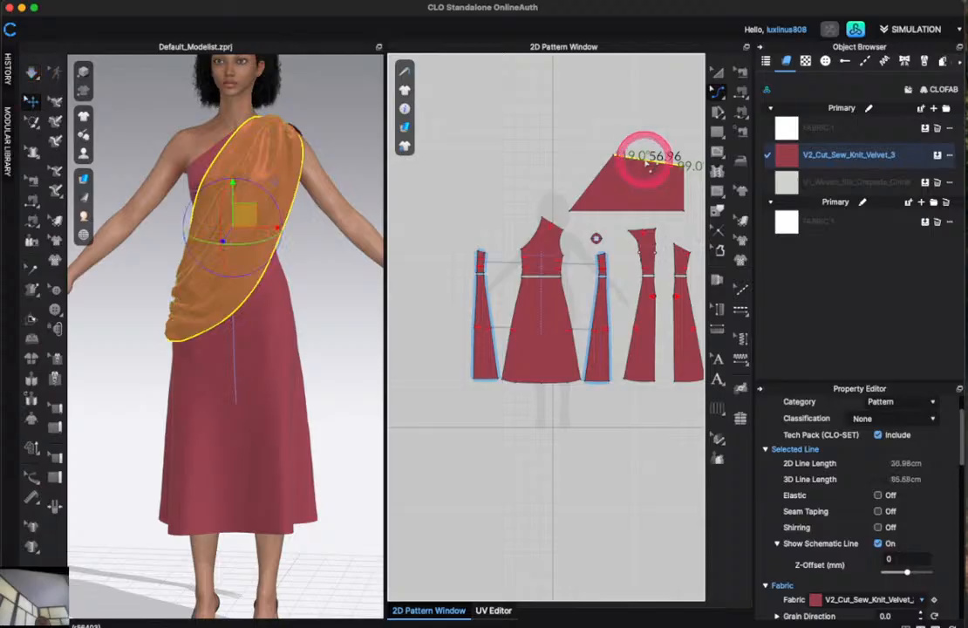
drag(645, 171, 649, 171)
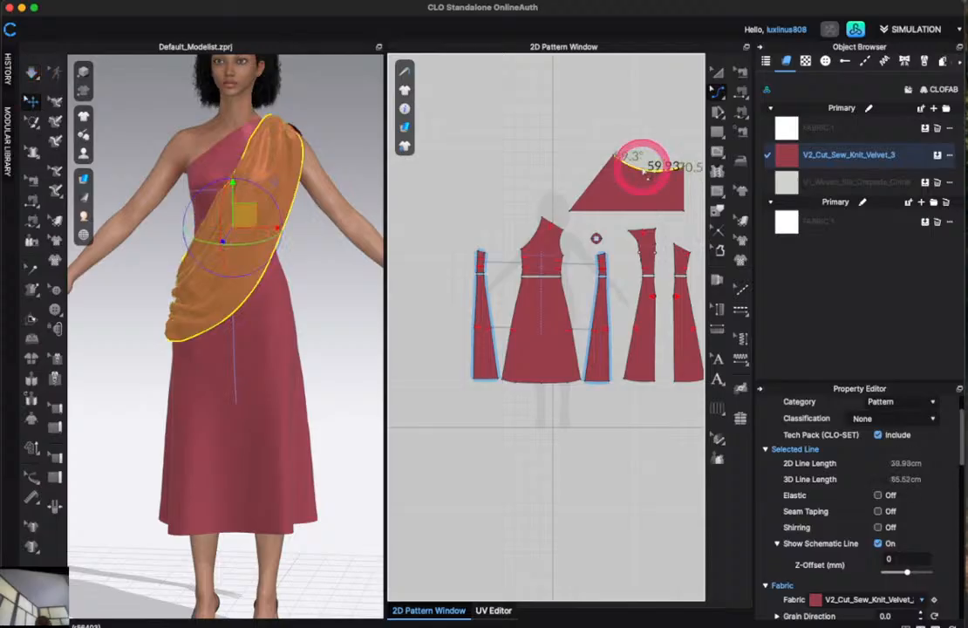
click(714, 96)
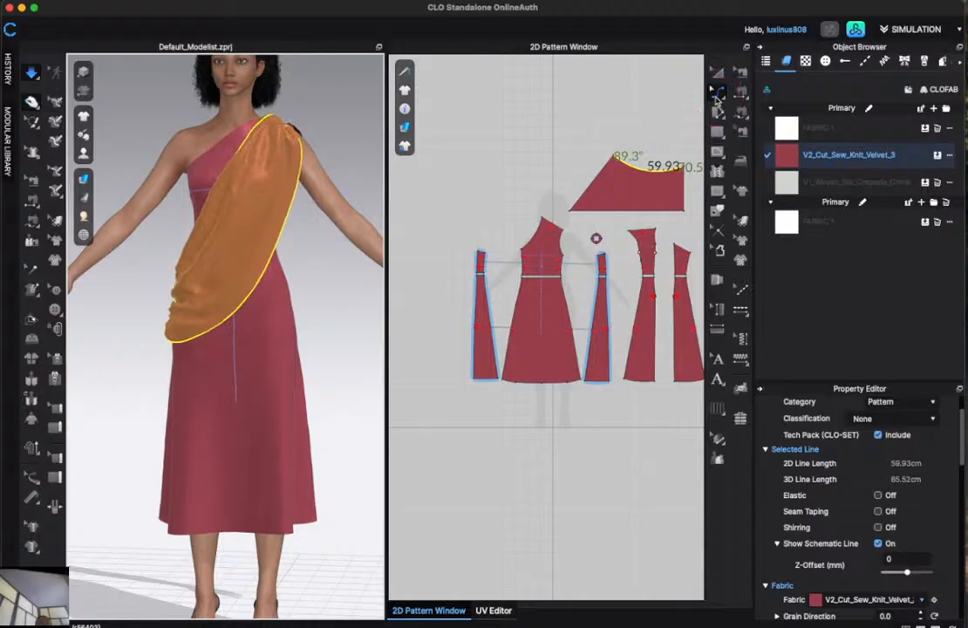
click(714, 93)
click(613, 164)
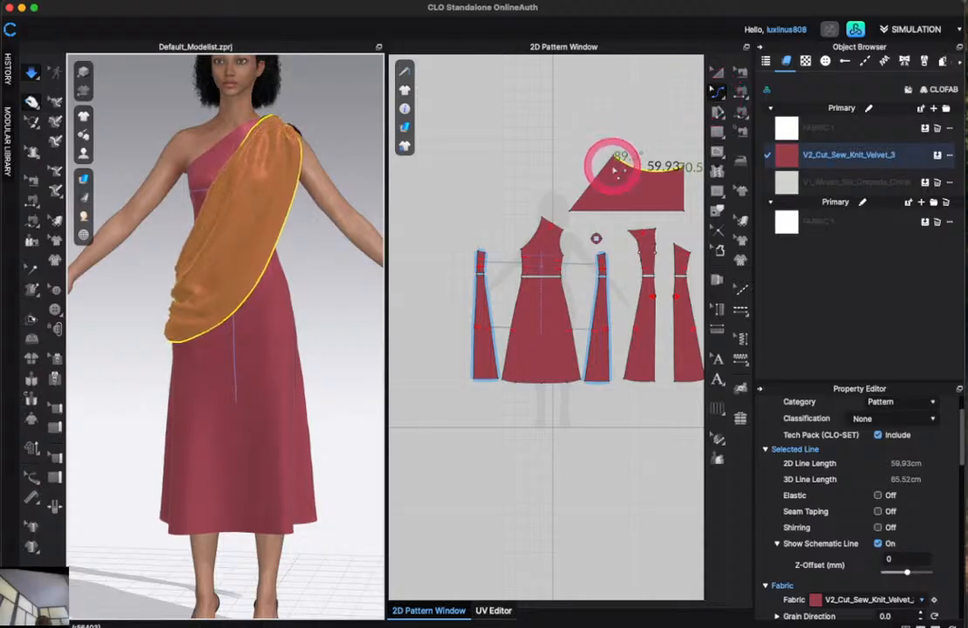
scroll(648, 162, up, 3)
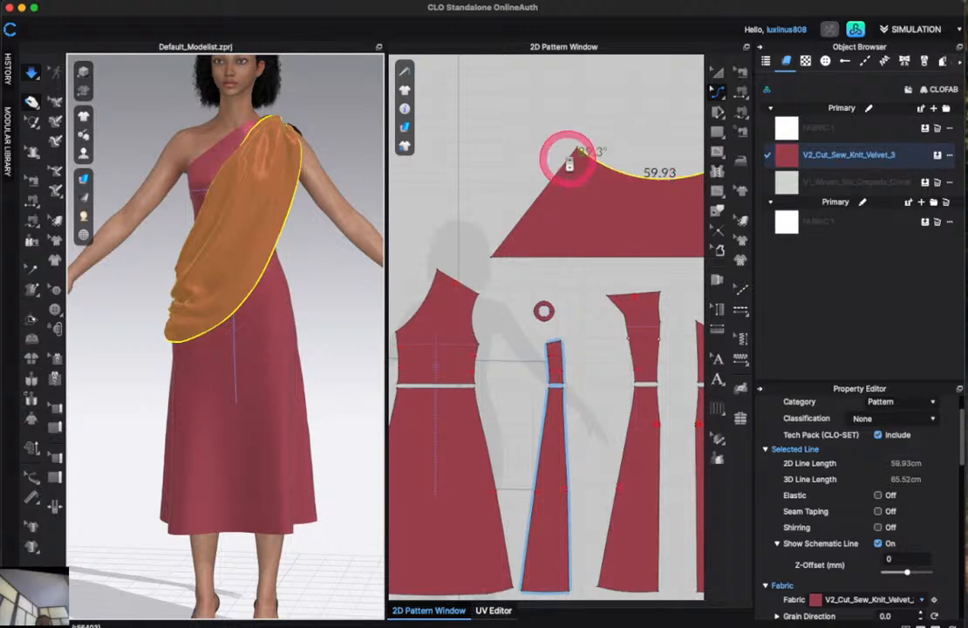
mouse_move(577, 163)
mouse_down()
mouse_move(612, 171)
mouse_move(579, 151)
mouse_up()
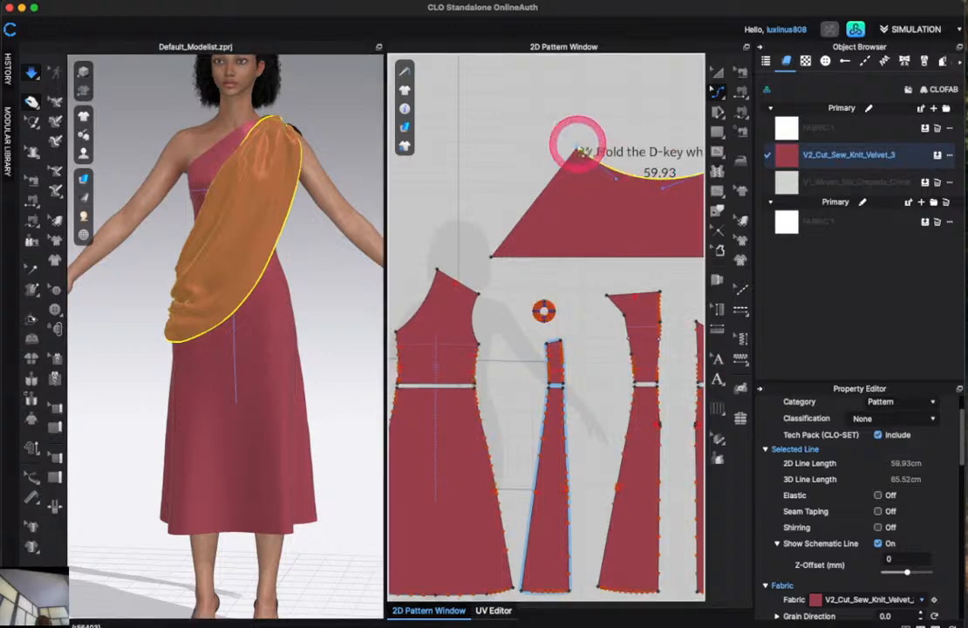
click(617, 180)
drag(616, 180, 520, 215)
Simulate the drape, pull its upper edge at the bust, and deepen the panel's upper curve to about 77 cm.
scroll(421, 172, down, 3)
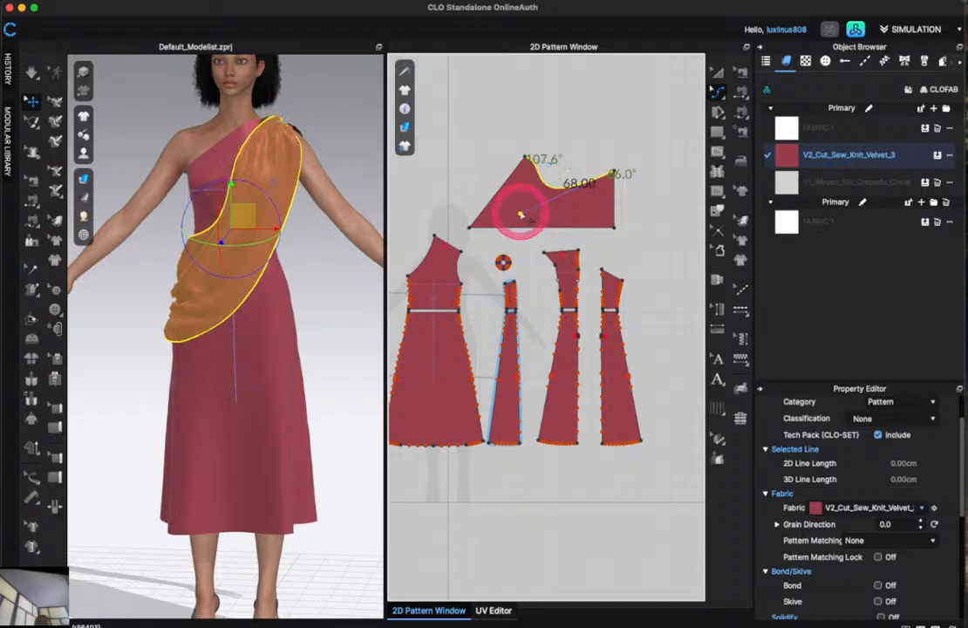
key(space)
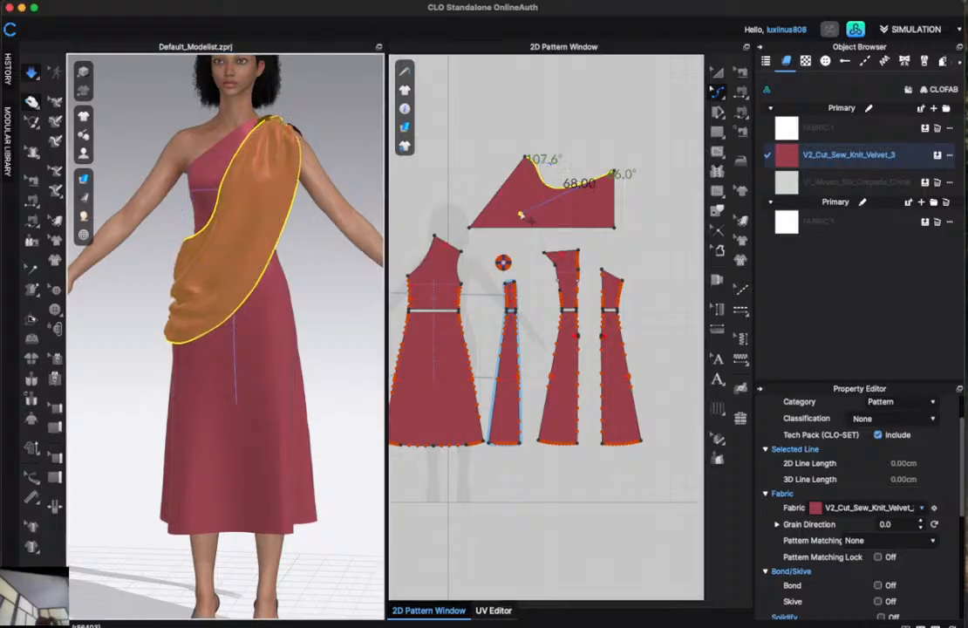
click(359, 183)
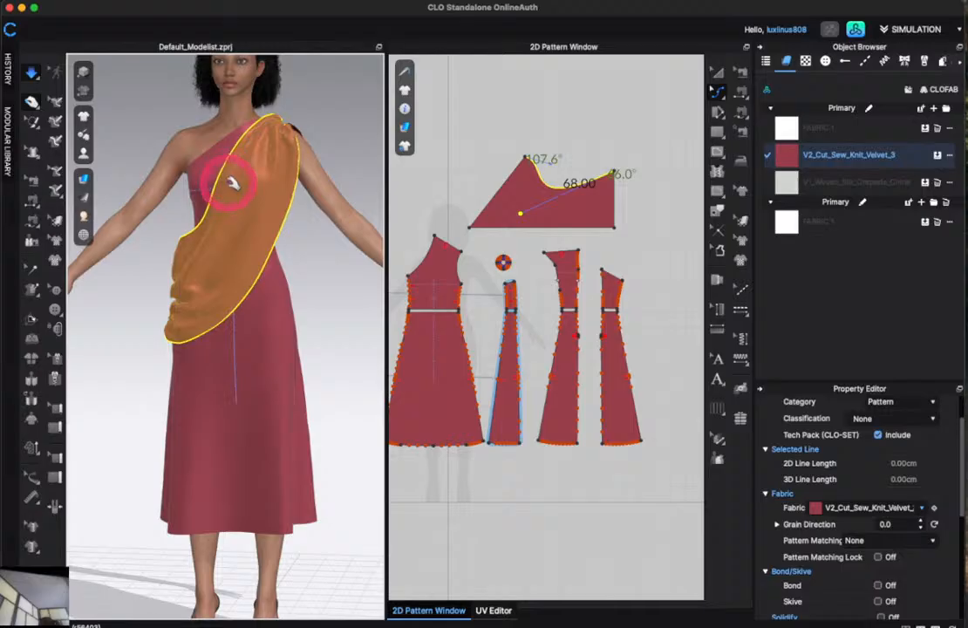
drag(232, 180, 255, 193)
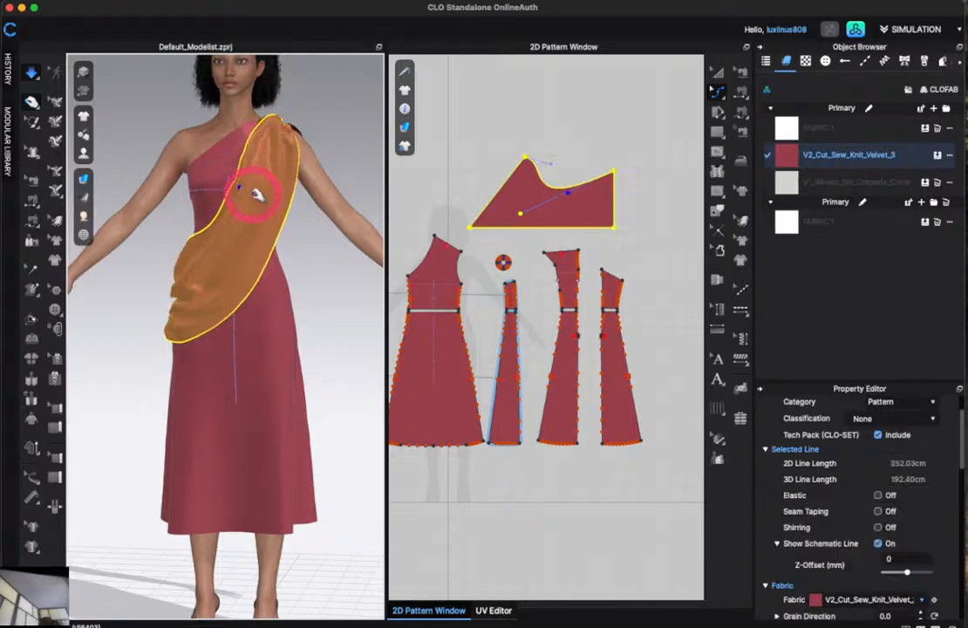
drag(551, 163, 530, 193)
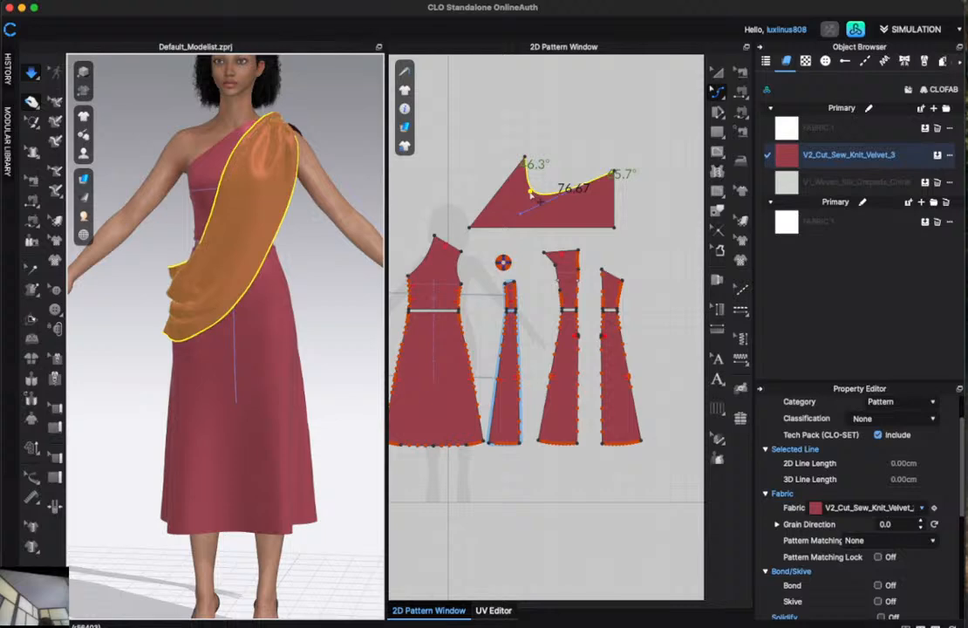
Bow the drape panel's lower edge outward to about 101 cm long and simulate the new shape.
click(546, 230)
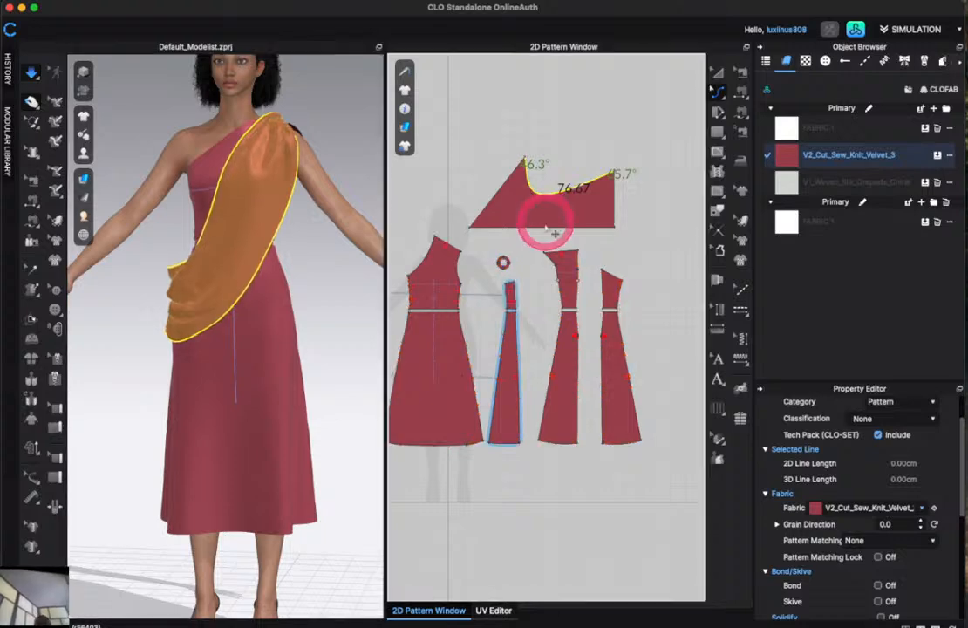
click(537, 227)
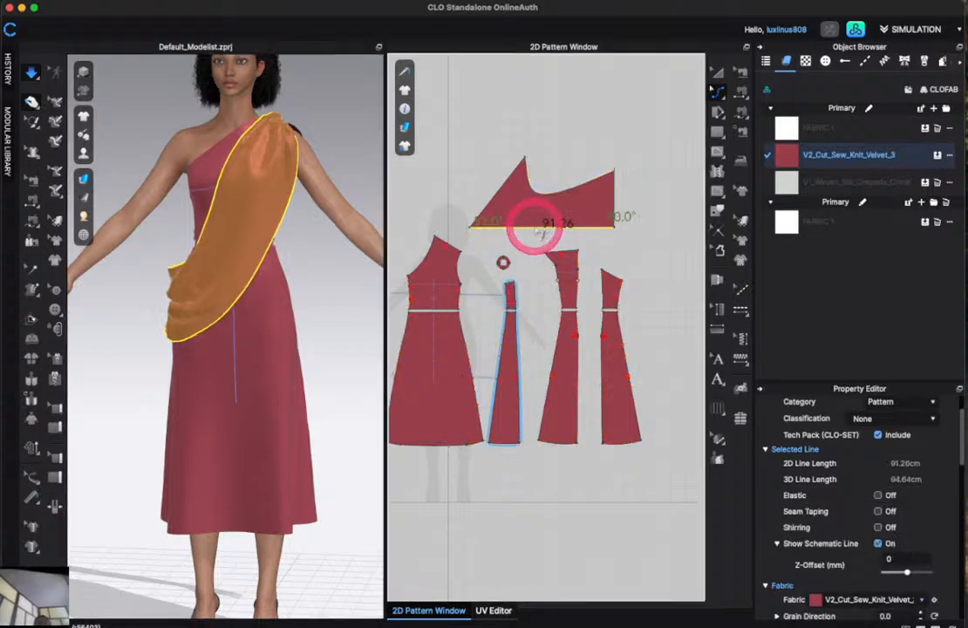
drag(537, 228, 504, 262)
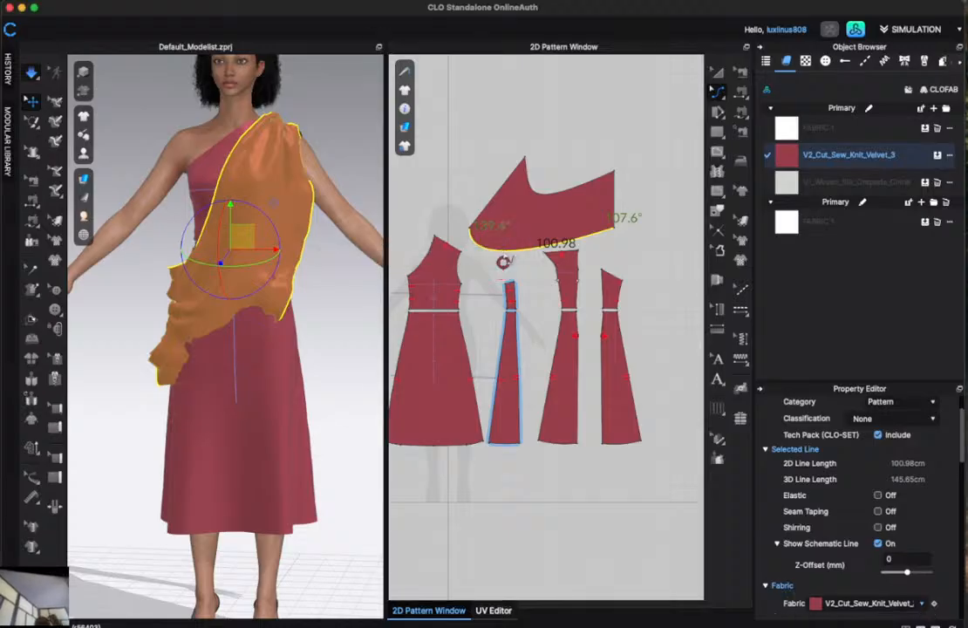
key(space)
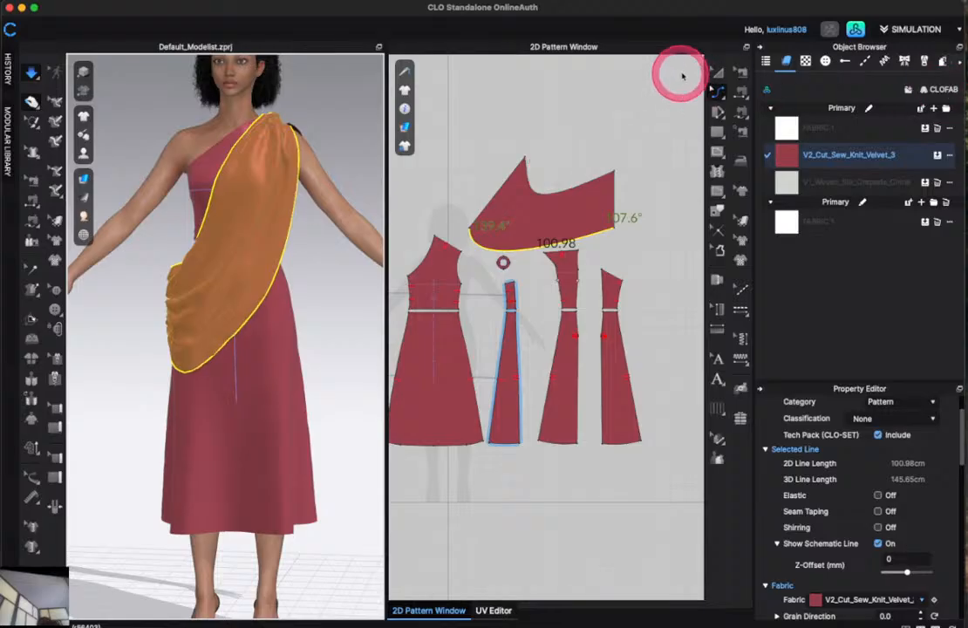
Shorten the drape's seam along the front skirt's side edge to about 9.4 cm with Edit Sewing and simulate.
click(739, 73)
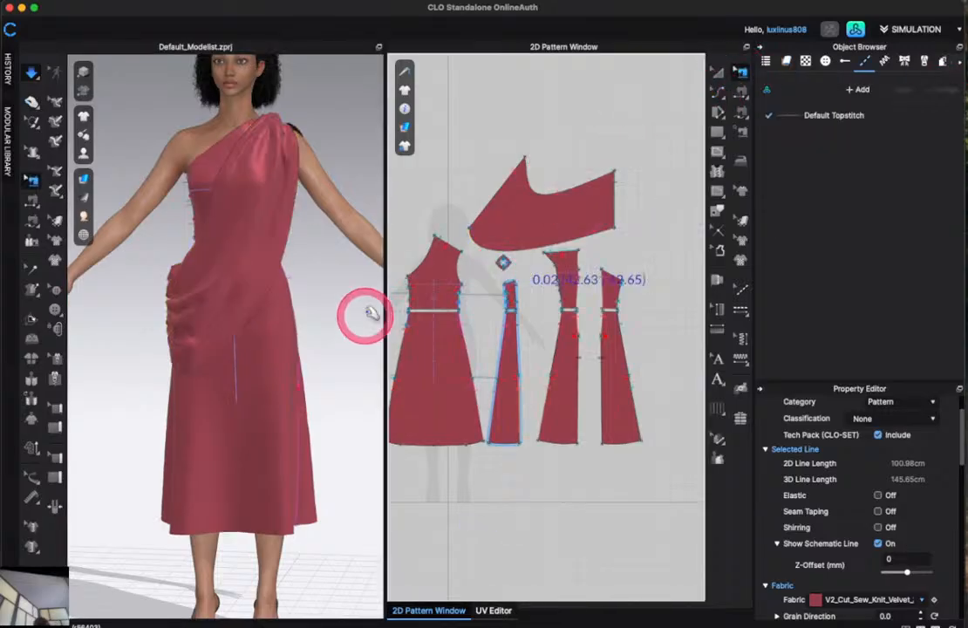
click(407, 295)
scroll(407, 293, down, 5)
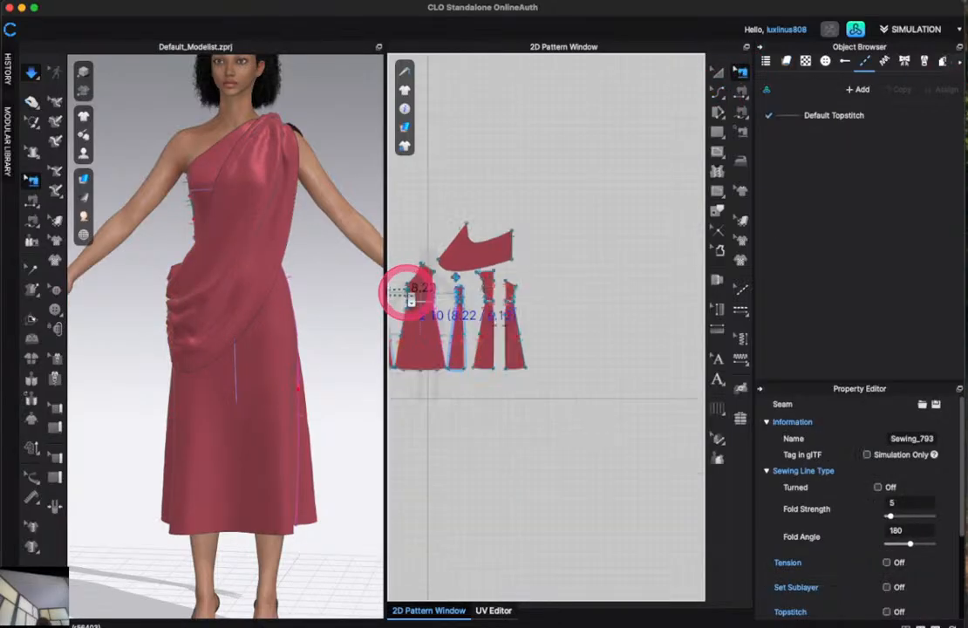
click(453, 244)
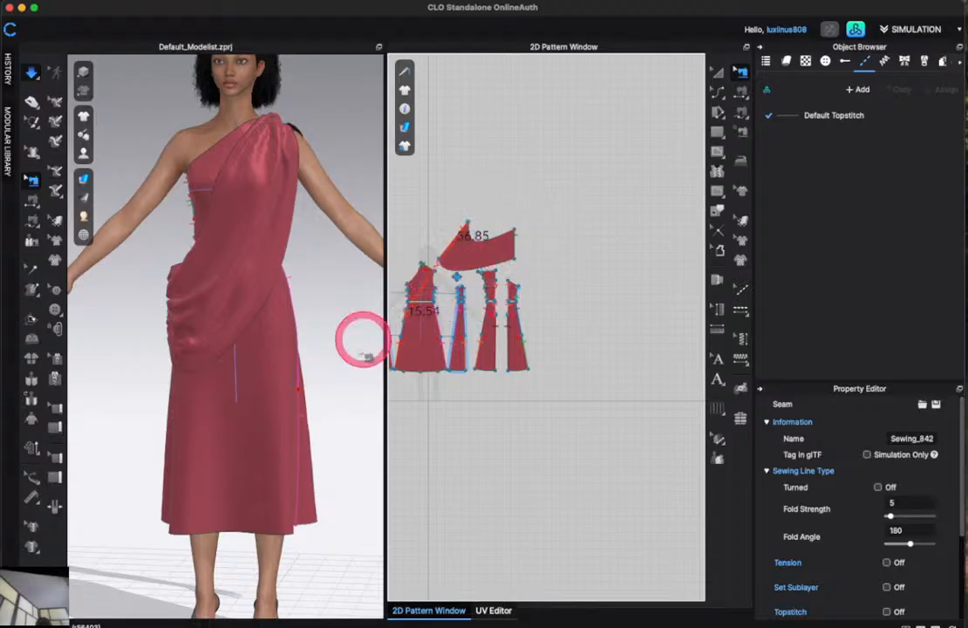
scroll(408, 325, up, 5)
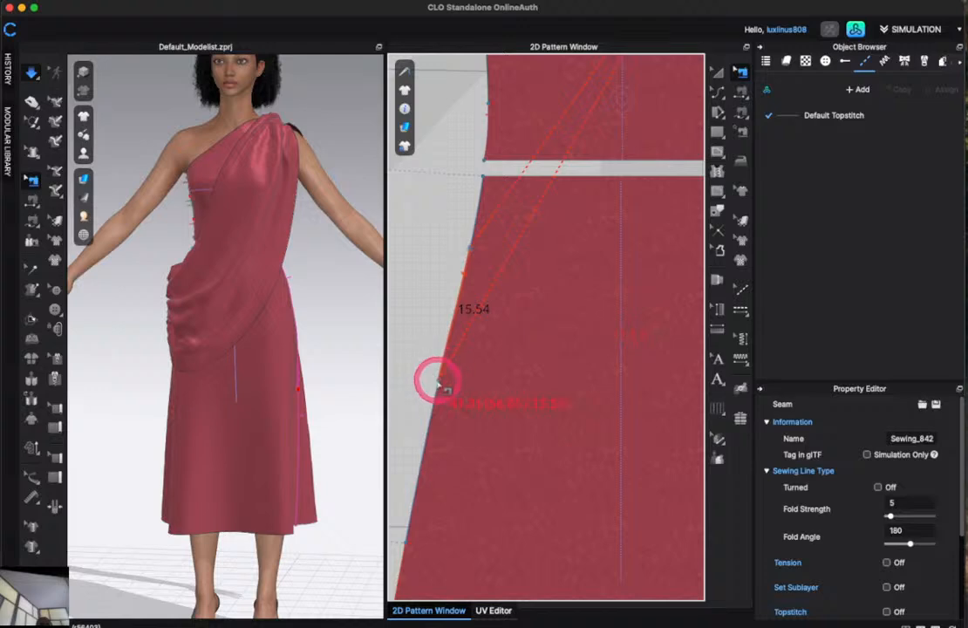
drag(438, 384, 454, 331)
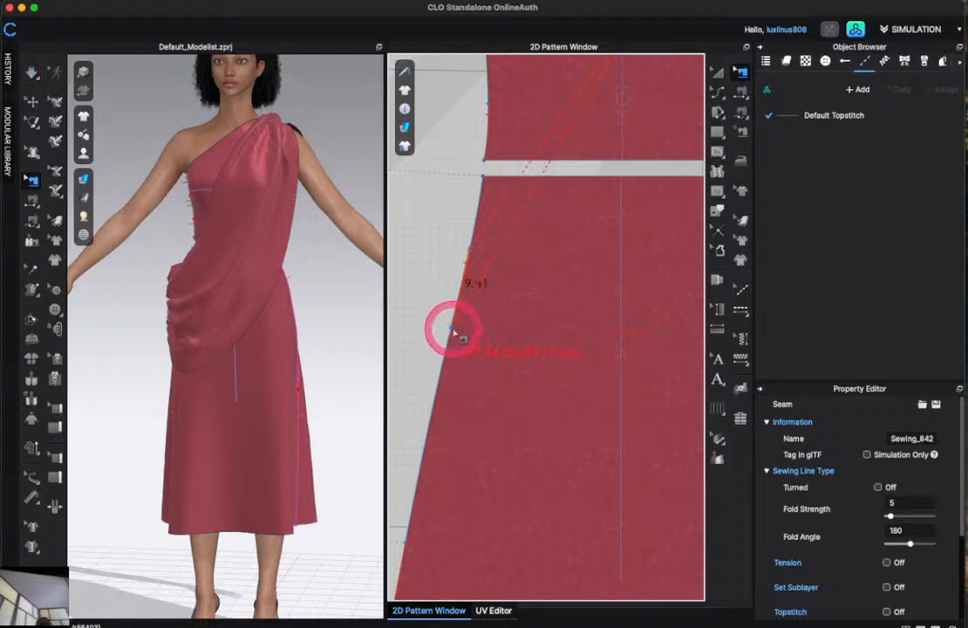
key(space)
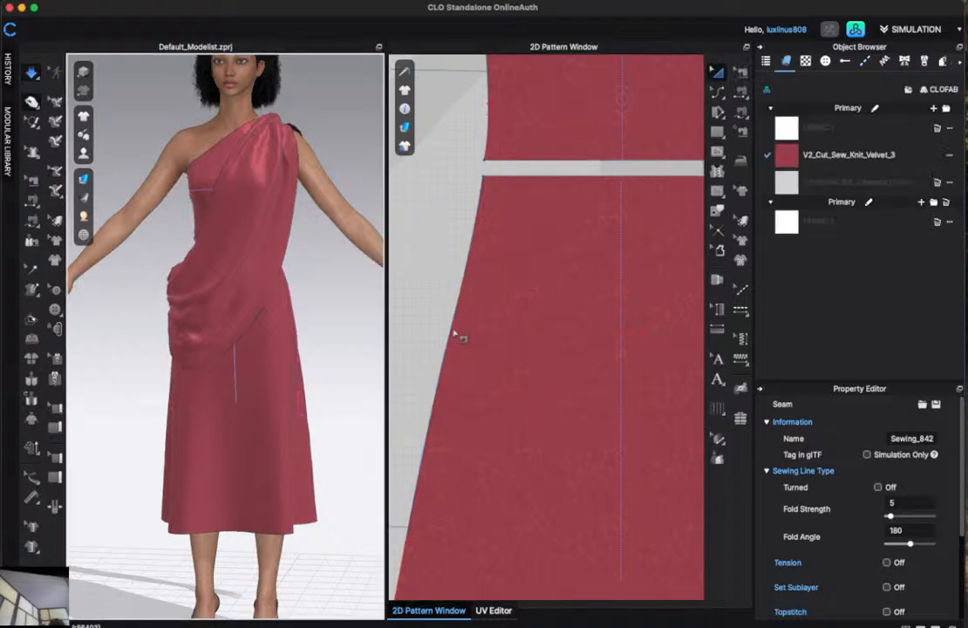
Move the drape panel straight up, away from the dress patterns.
scroll(457, 336, down, 10)
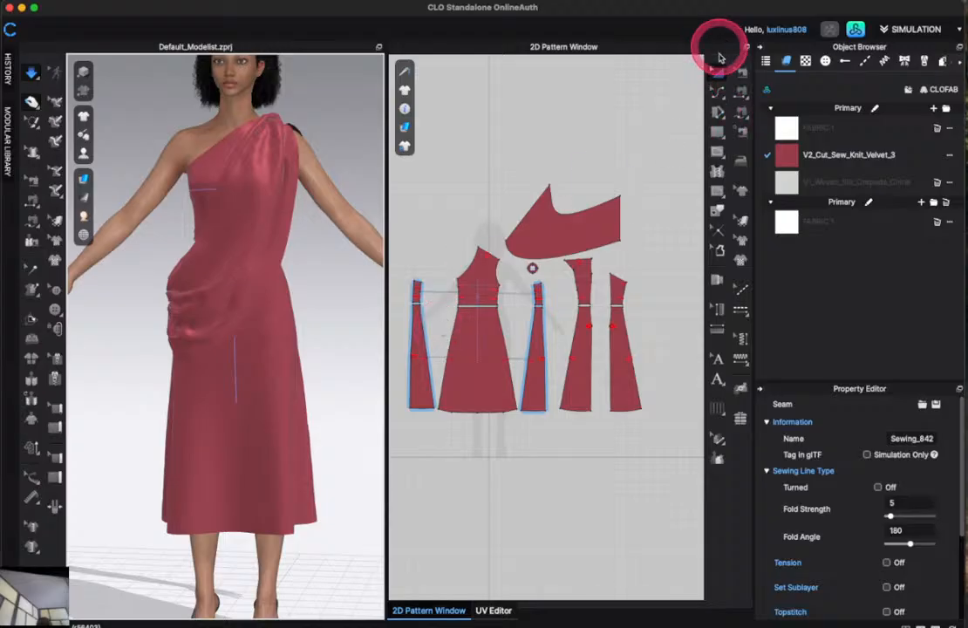
click(538, 246)
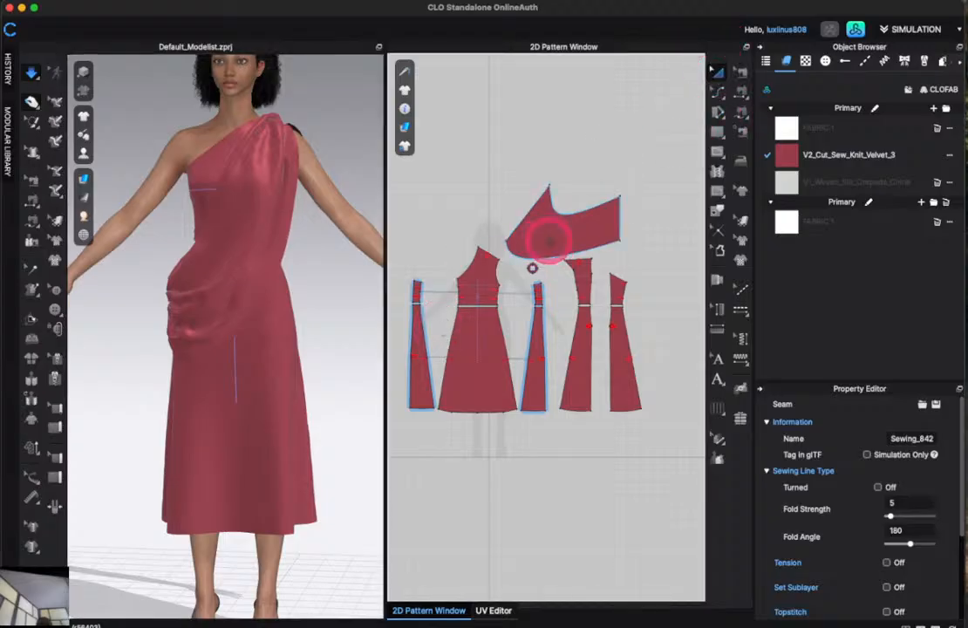
drag(547, 237, 546, 166)
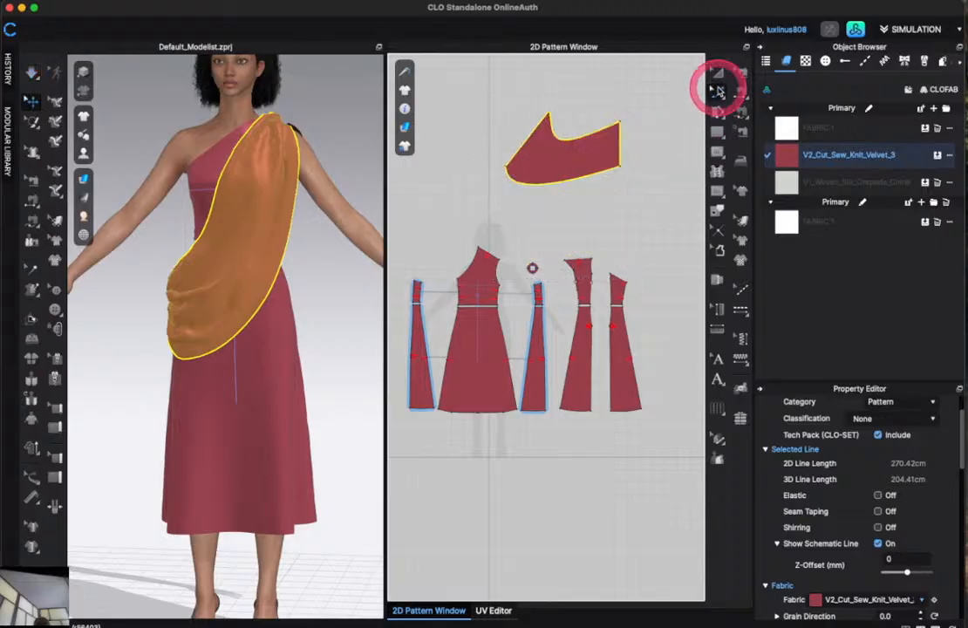
Move the drape panel's curved lower edge down about 29 cm with Edit Pattern to lengthen both side edges.
click(717, 90)
click(759, 90)
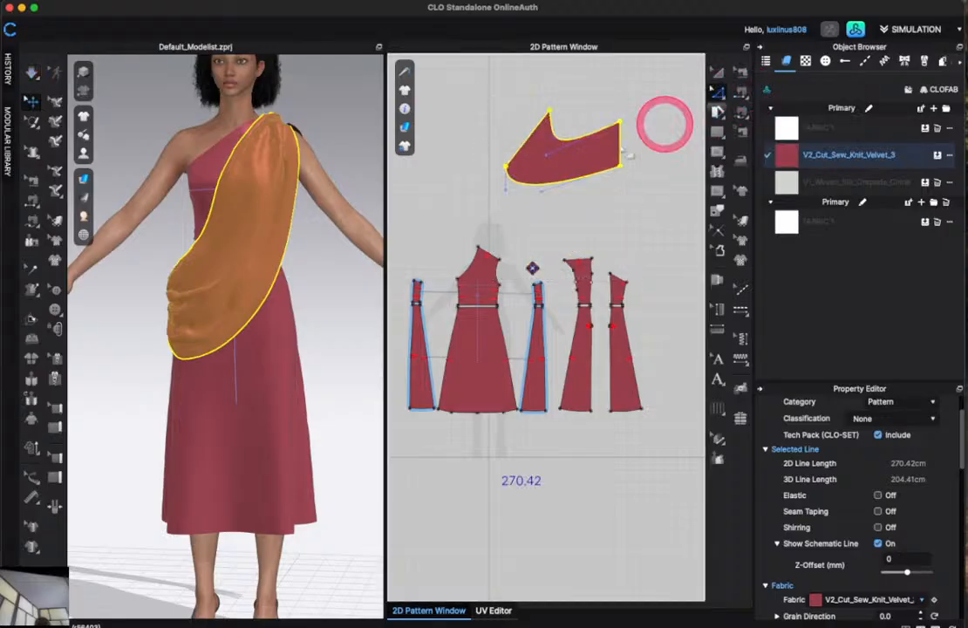
click(561, 218)
click(549, 185)
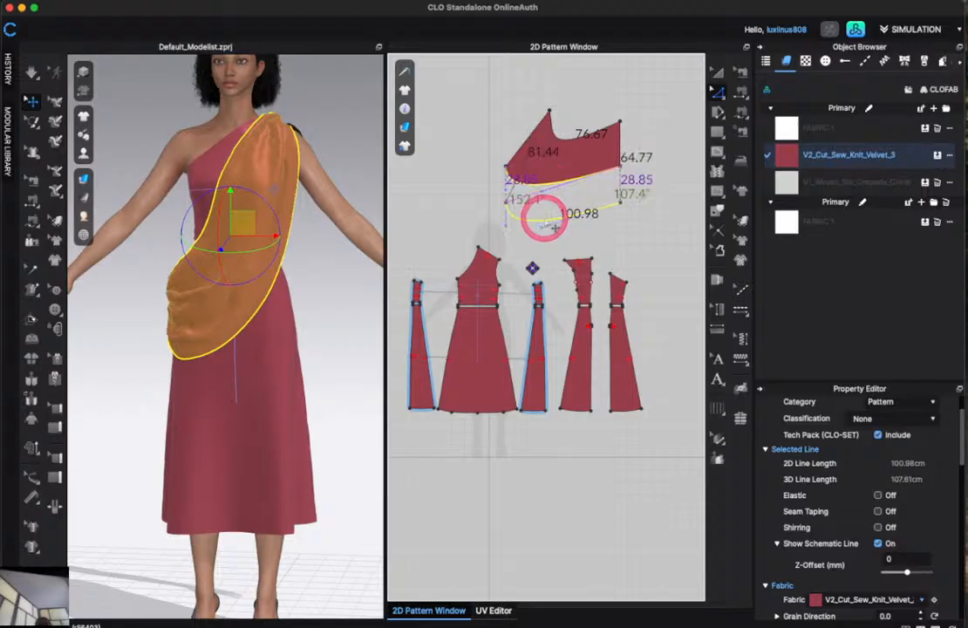
drag(555, 228, 555, 228)
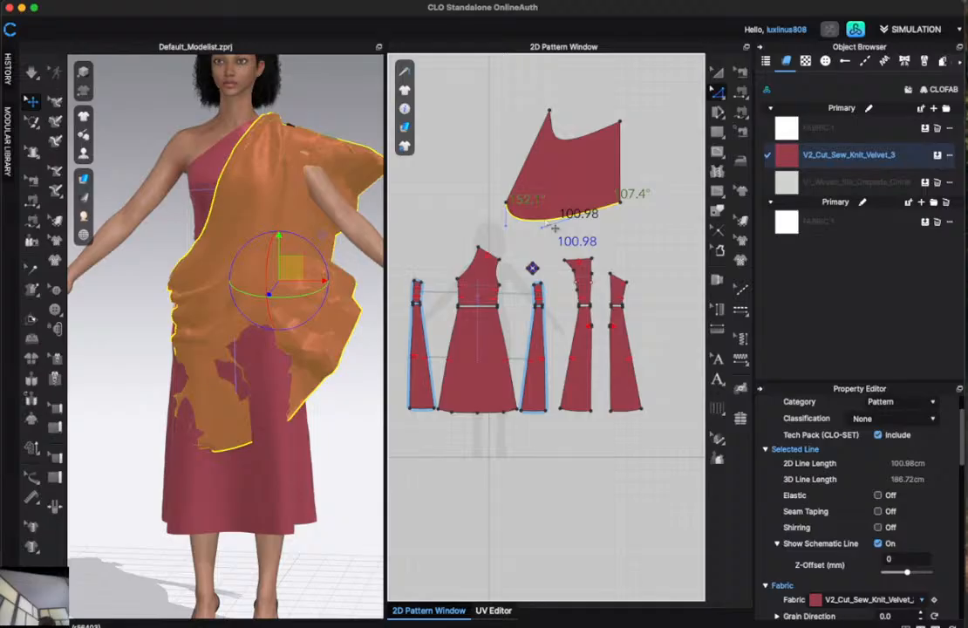
Simulate the lengthened panel and pull the drape up from the front of the skirt toward the chest.
key(space)
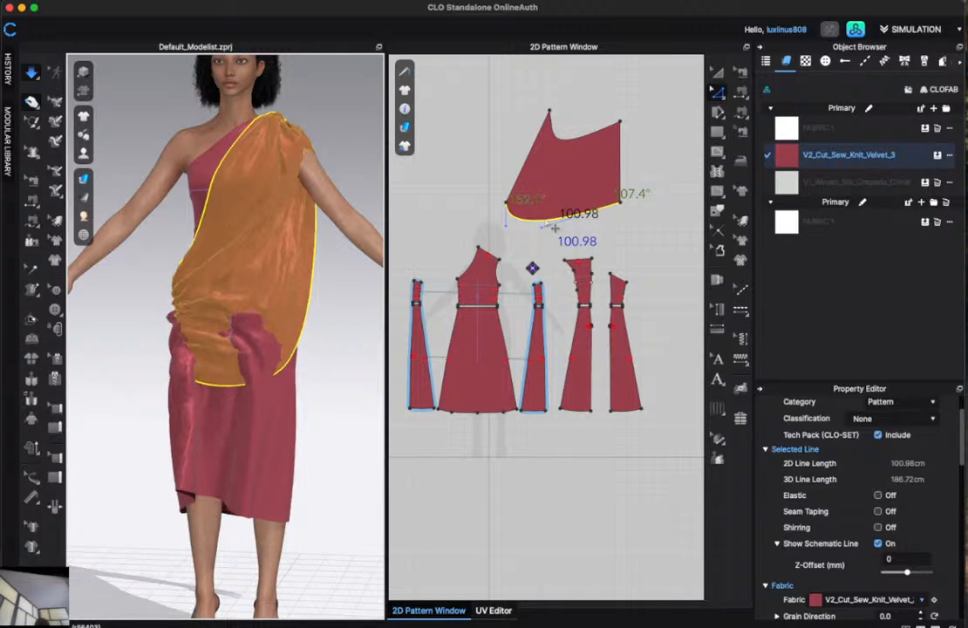
click(213, 79)
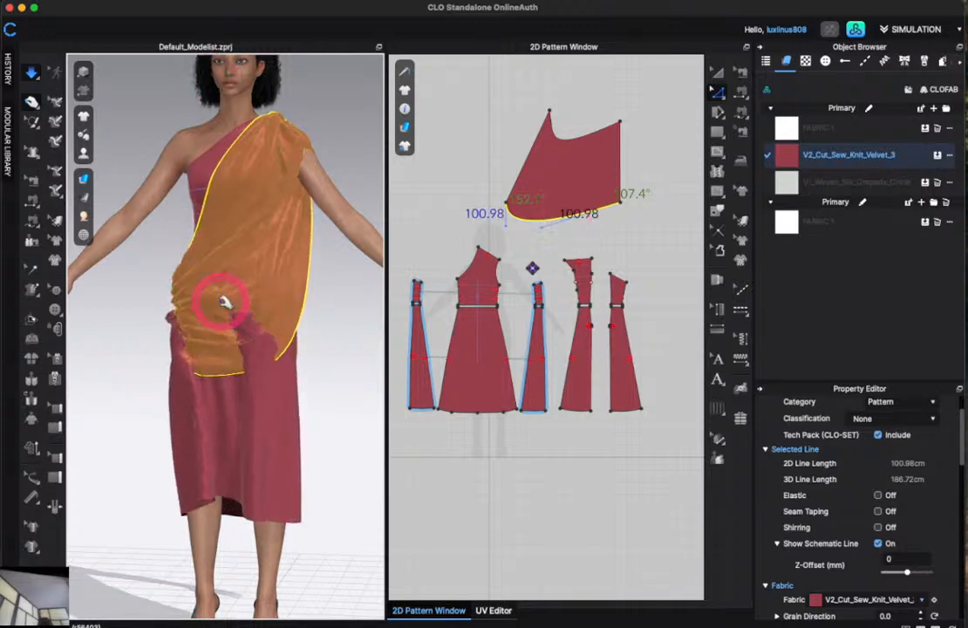
drag(221, 302, 223, 155)
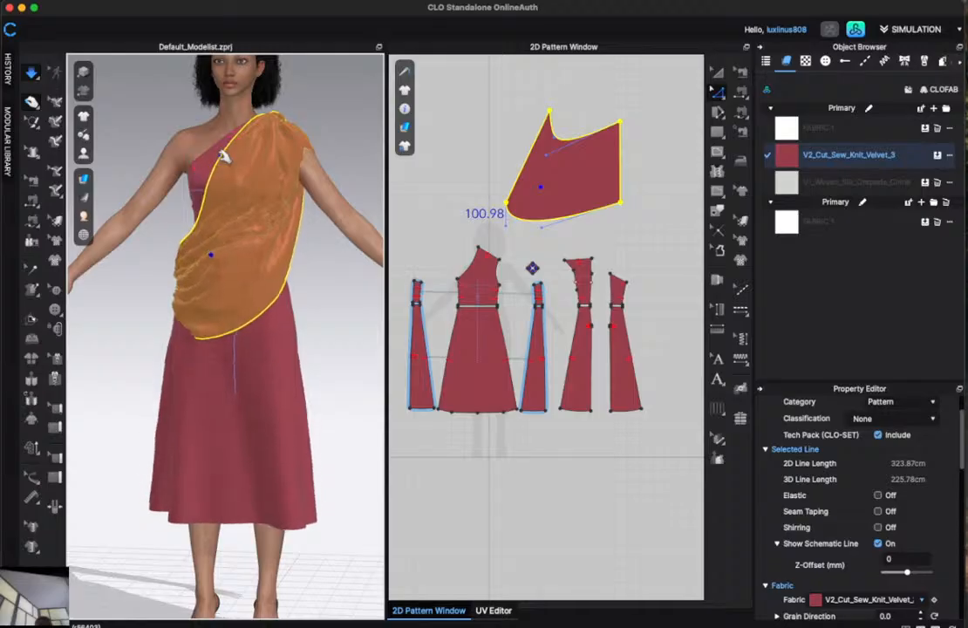
click(225, 225)
click(315, 300)
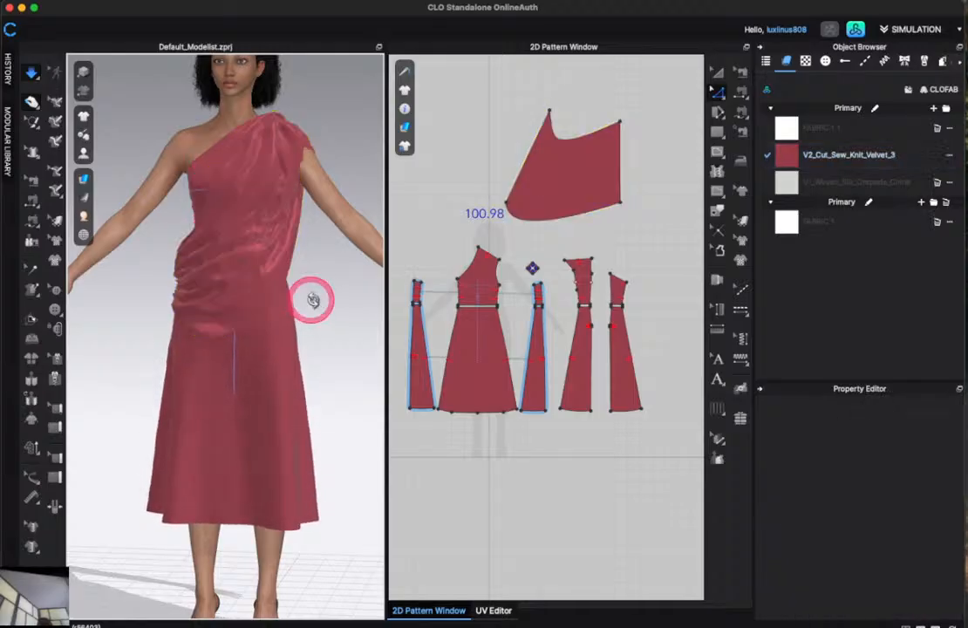
Pull the drape's loose edge forward from behind the raised arm so the panel hangs across the front of the dress.
right_drag(313, 300, 209, 202)
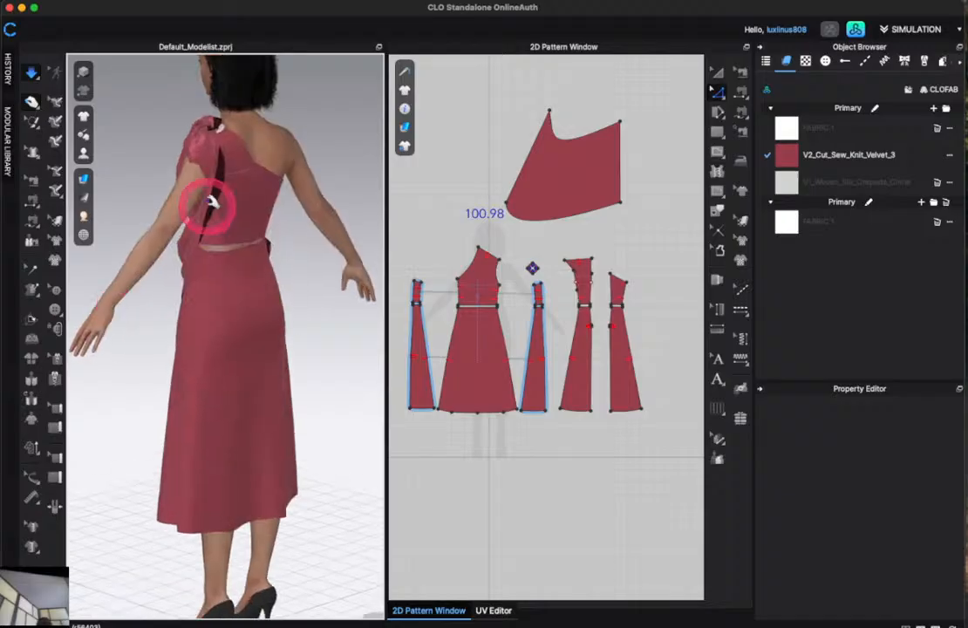
click(207, 168)
drag(206, 168, 36, 155)
right_drag(149, 305, 214, 303)
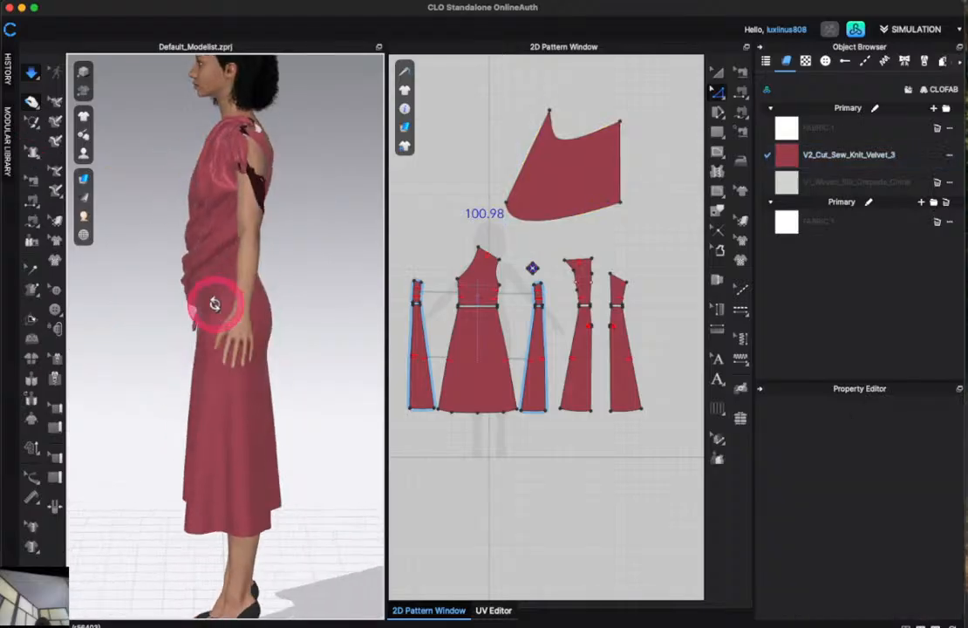
click(257, 187)
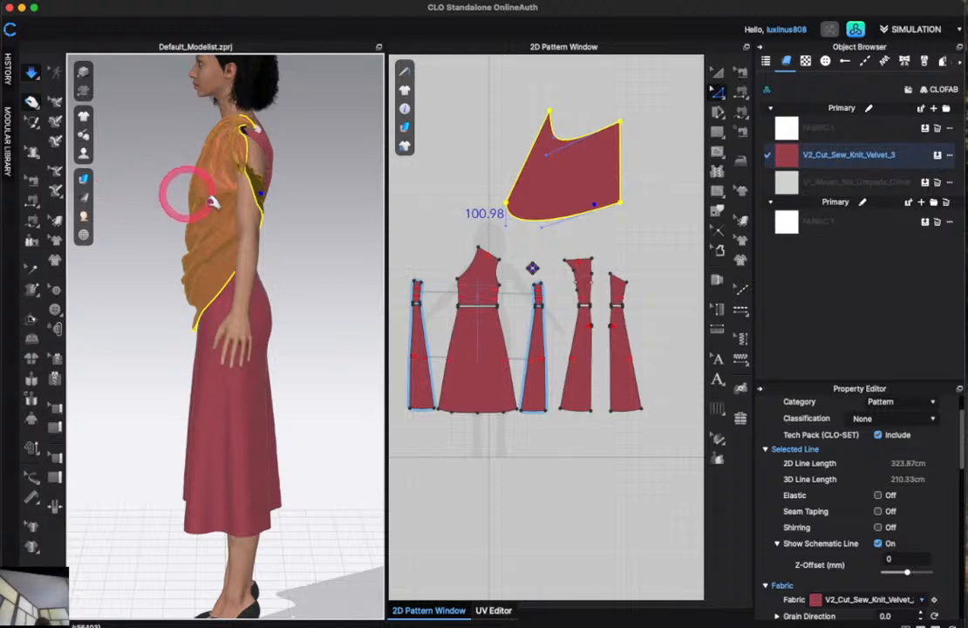
drag(209, 205, 263, 188)
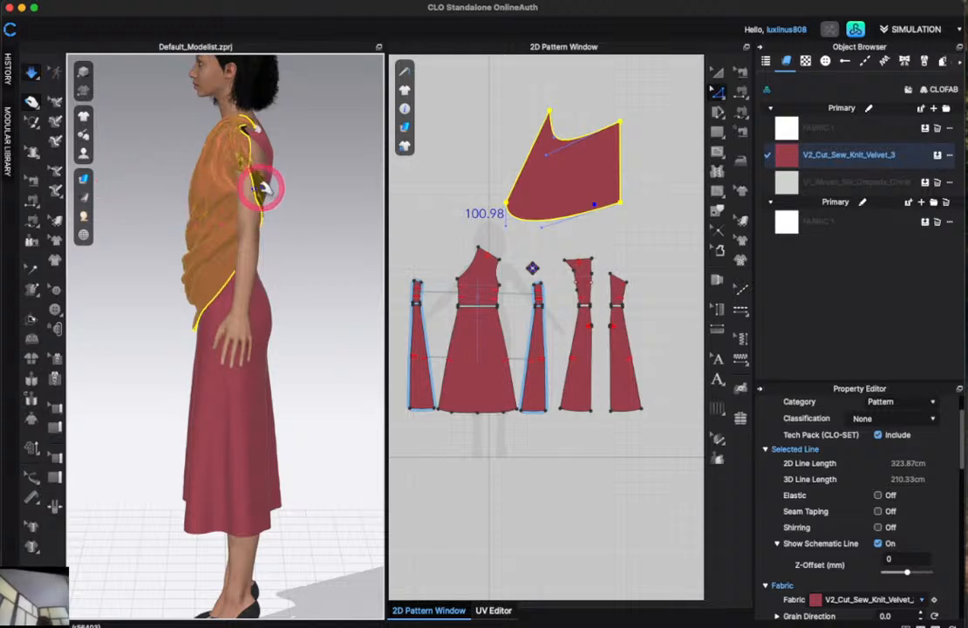
drag(122, 191, 59, 171)
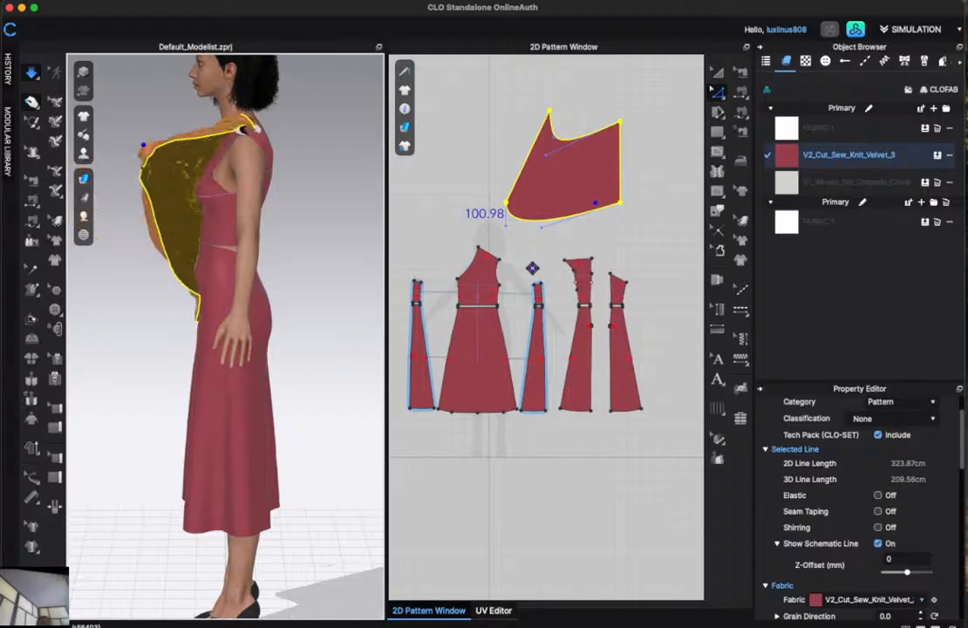
key(2)
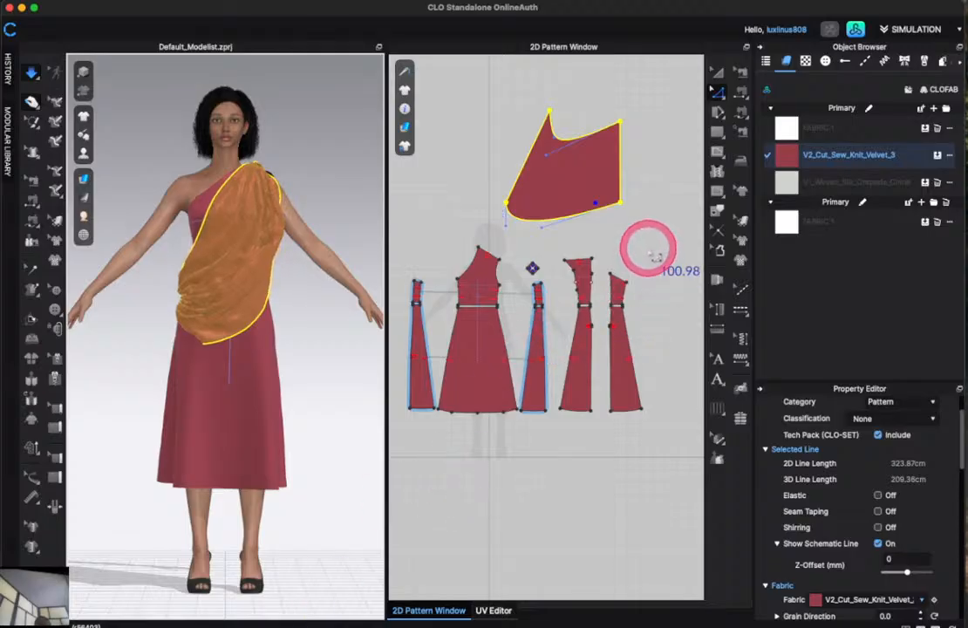
Move the drape panel's curved lower edge up and slightly inward with Edit Pattern to shorten the panel, and simulate.
click(566, 228)
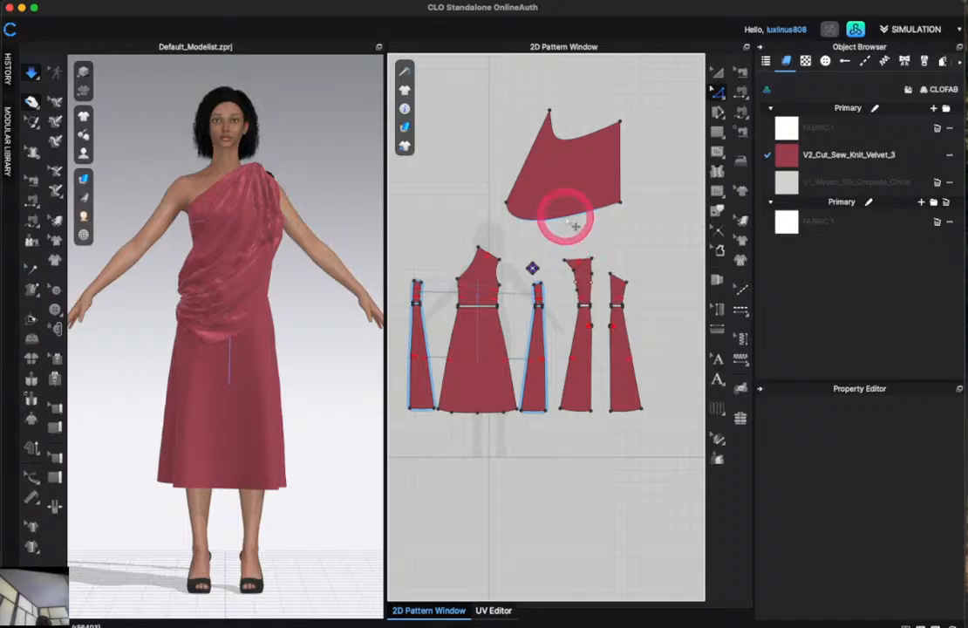
click(569, 218)
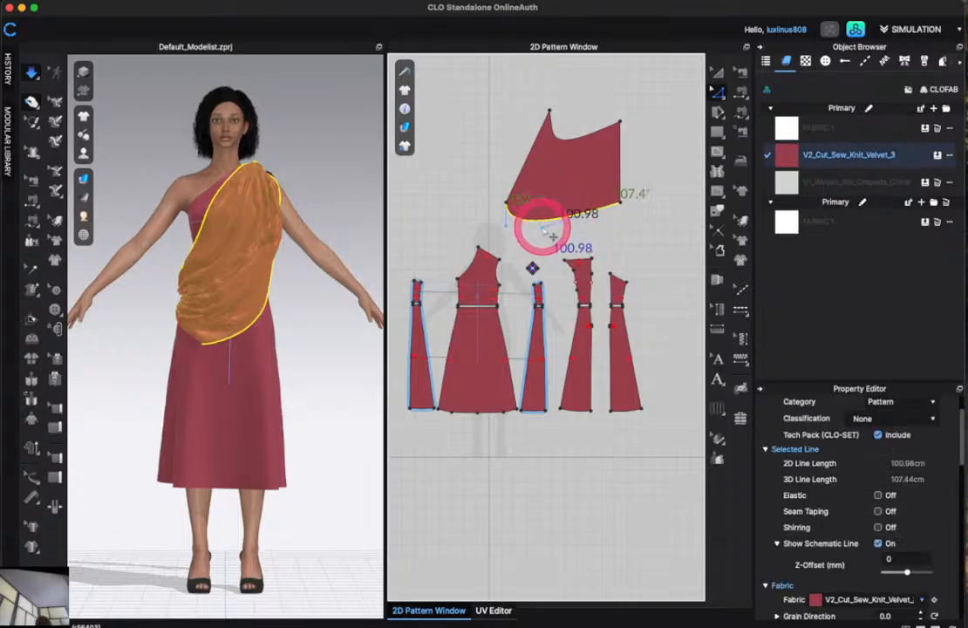
drag(547, 230, 554, 206)
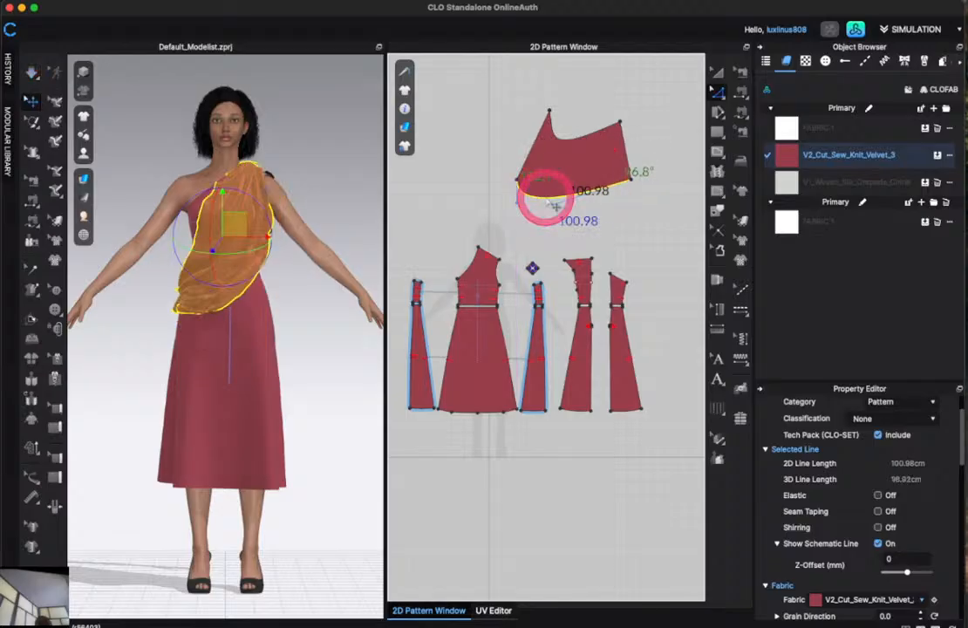
key(space)
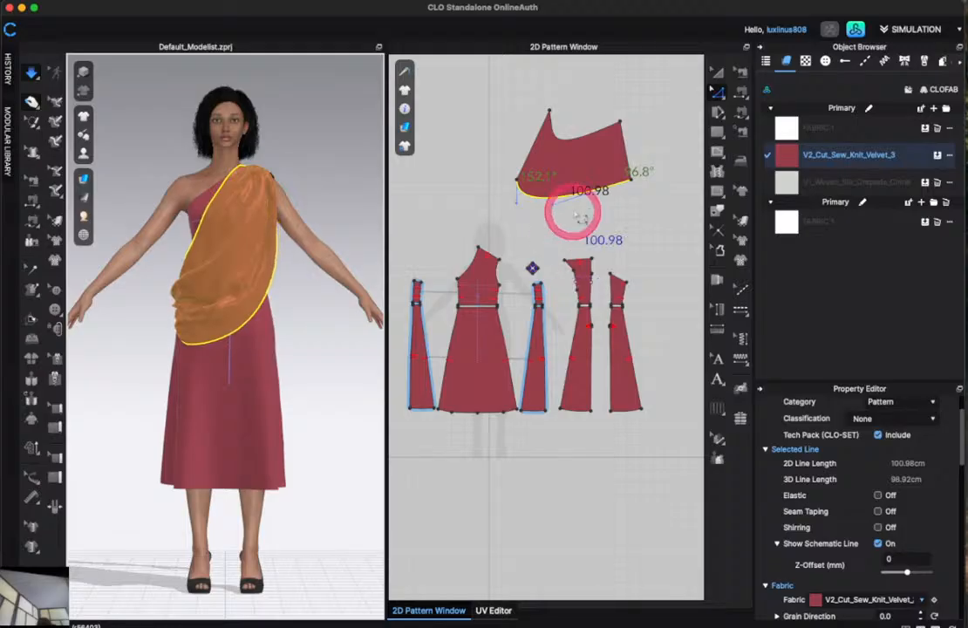
Move the drape panel's slanted 61.25 cm side edge diagonally down and outward, and simulate the reshaped panel.
click(532, 150)
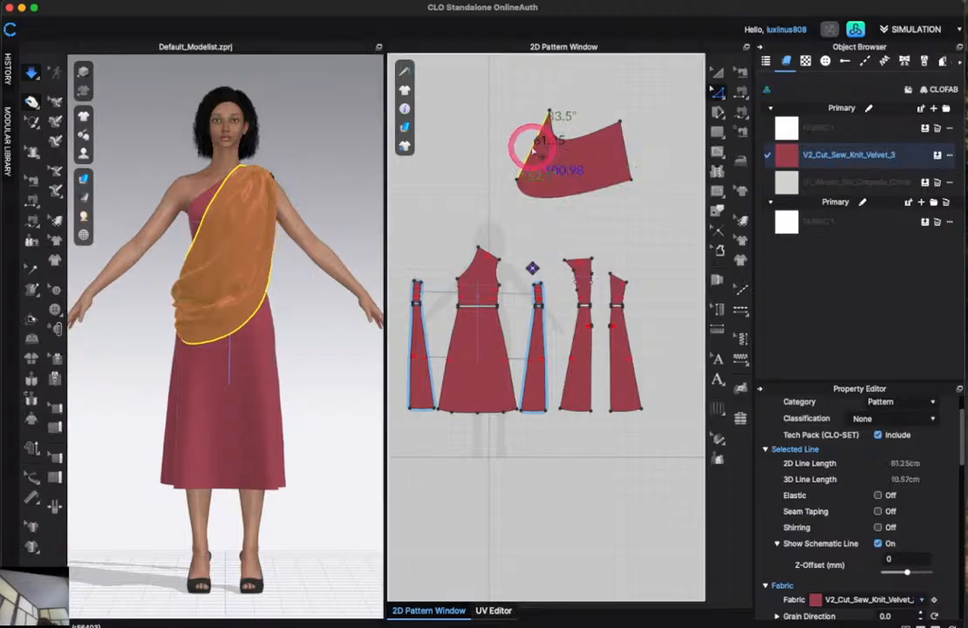
drag(526, 150, 509, 193)
key(space)
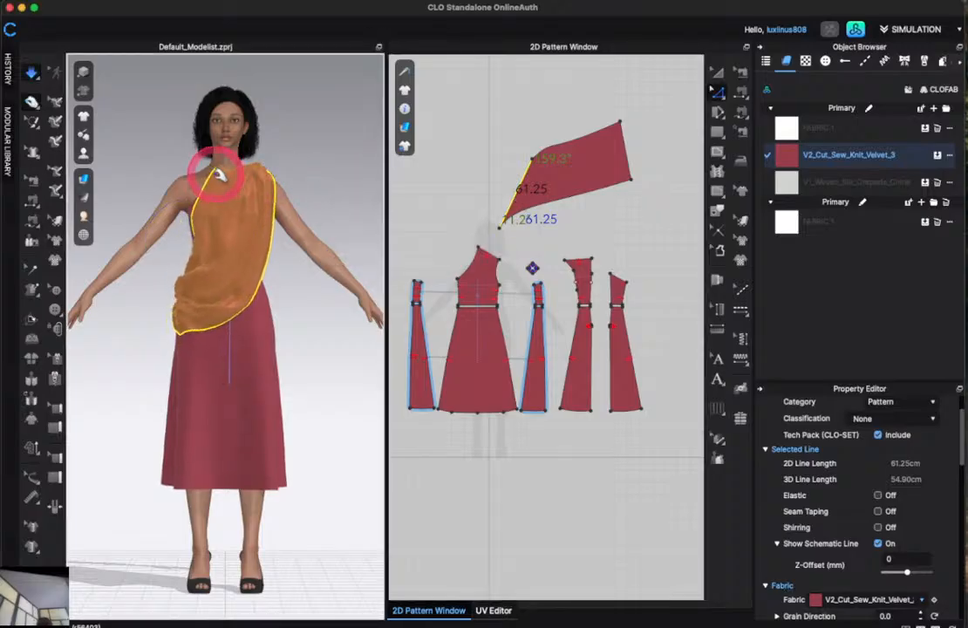
Pull the drape's upper edge down and across the bodice on the avatar to expose the one-shoulder front and gather folds at the hip.
drag(218, 174, 237, 241)
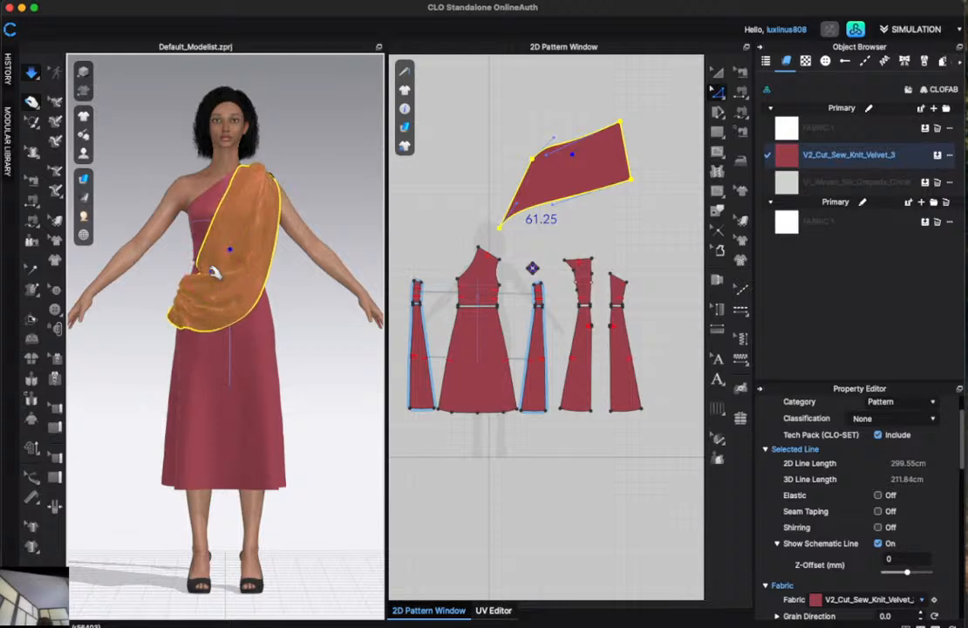
drag(214, 273, 262, 250)
mouse_move(170, 369)
mouse_down()
mouse_move(162, 367)
mouse_move(199, 383)
mouse_move(299, 383)
mouse_move(146, 372)
mouse_move(170, 367)
mouse_up()
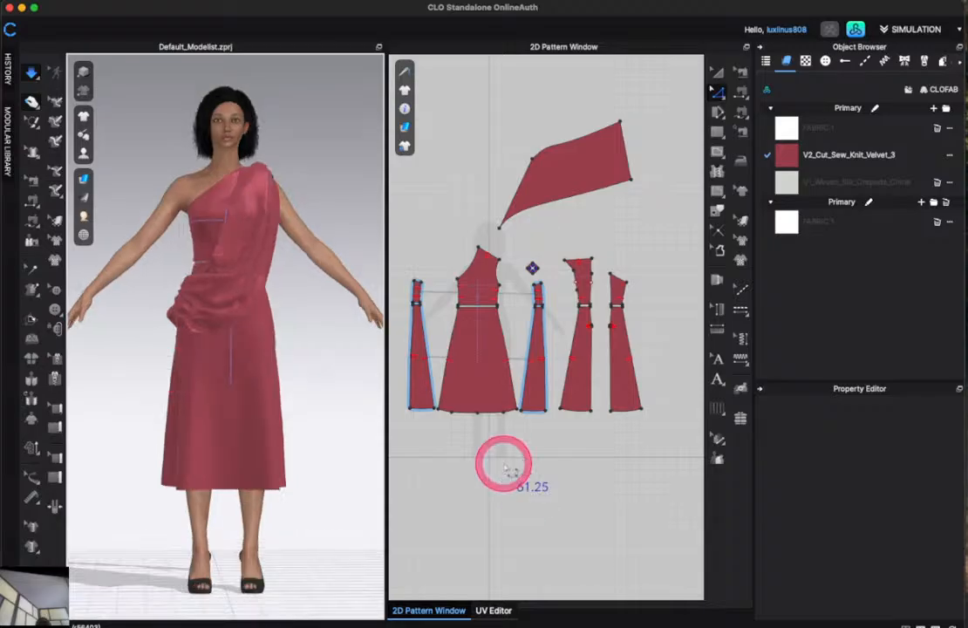
Try to raise the hem edge of the narrow symmetric side skirt panels with Edit Pattern.
scroll(506, 466, down, 3)
scroll(446, 451, up, 3)
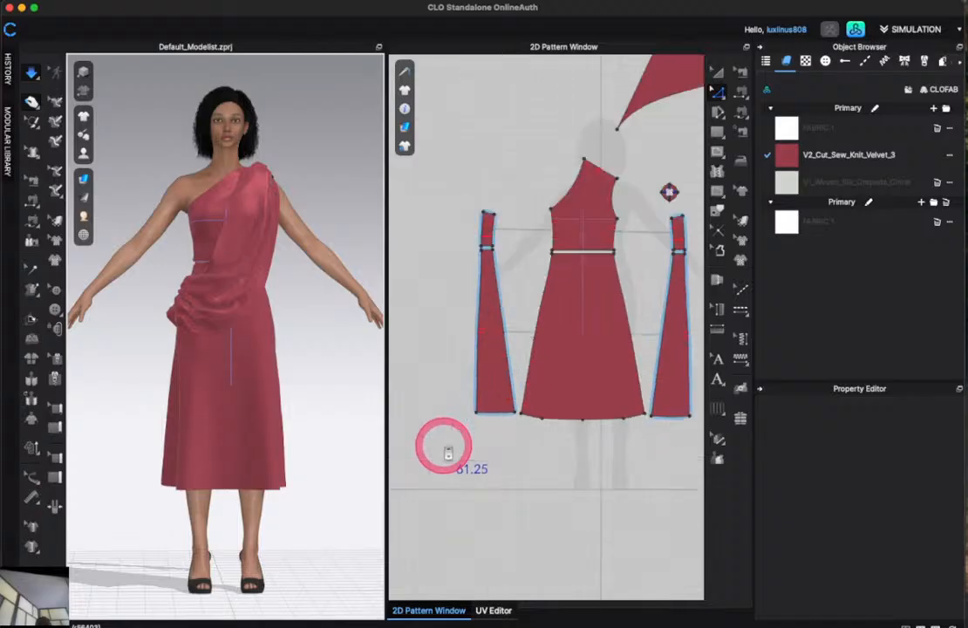
click(499, 410)
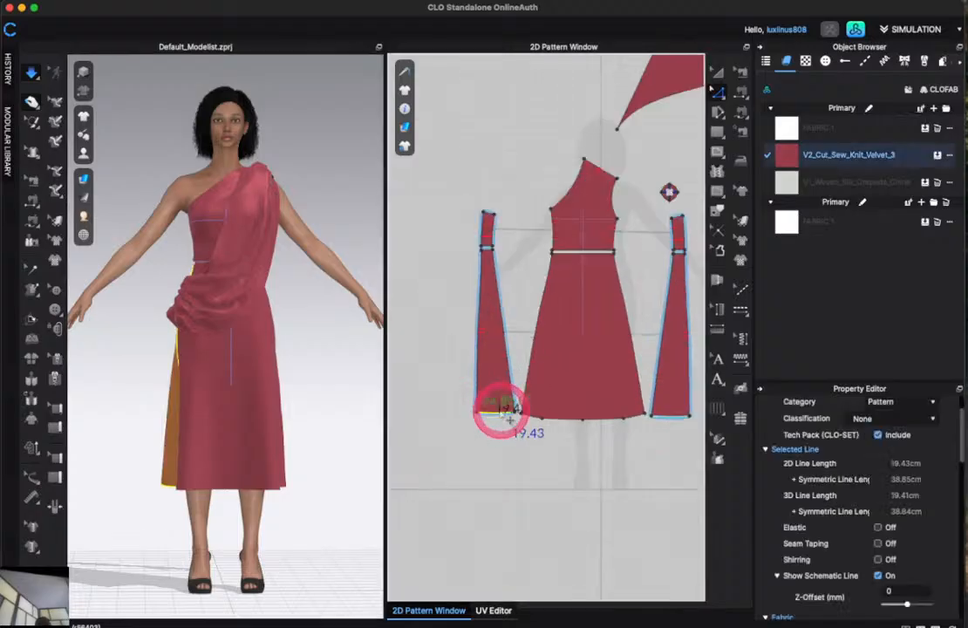
scroll(499, 410, down, 2)
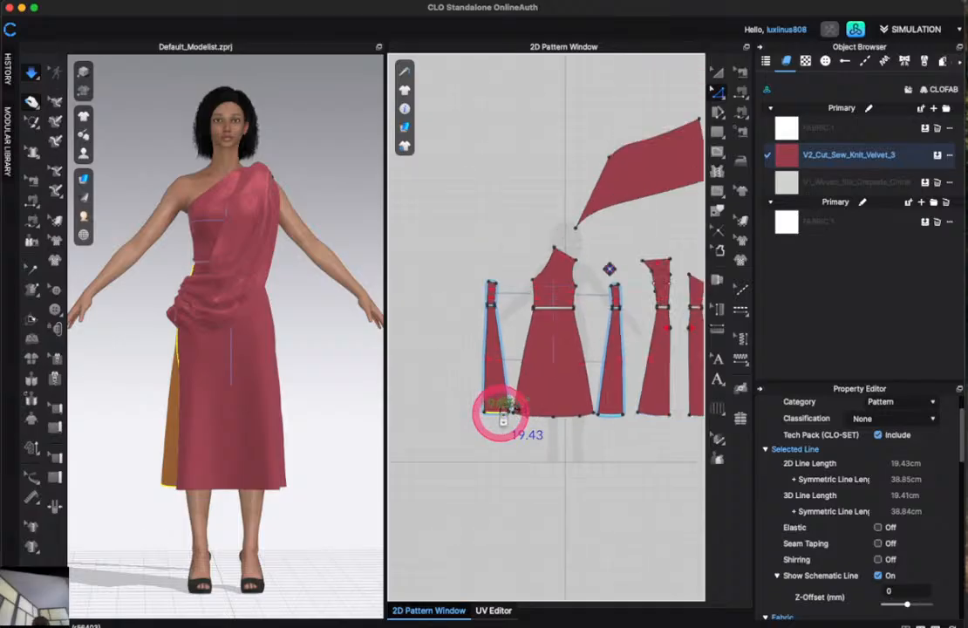
scroll(555, 465, down, 2)
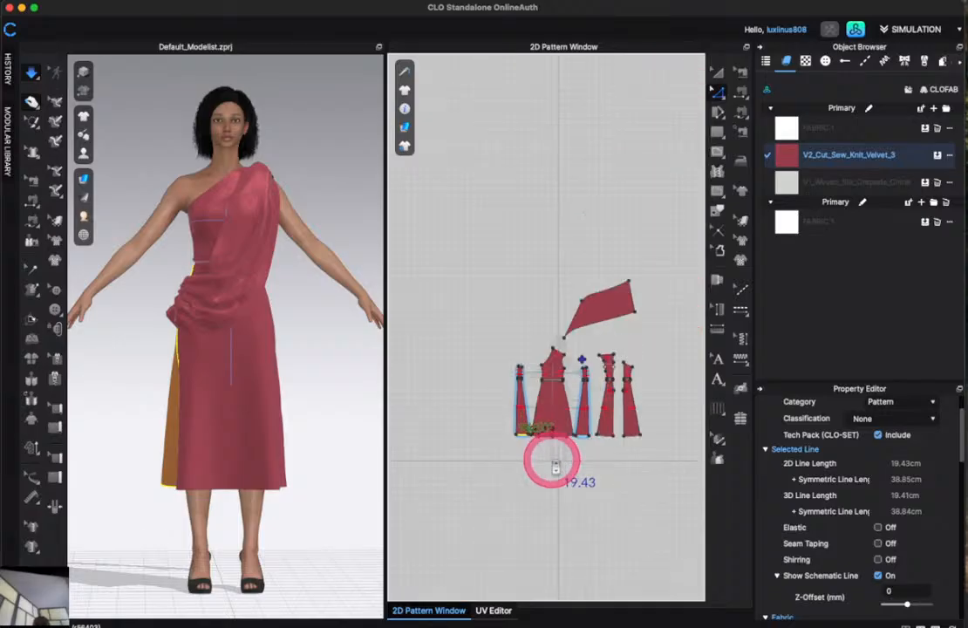
drag(645, 474, 495, 418)
click(585, 435)
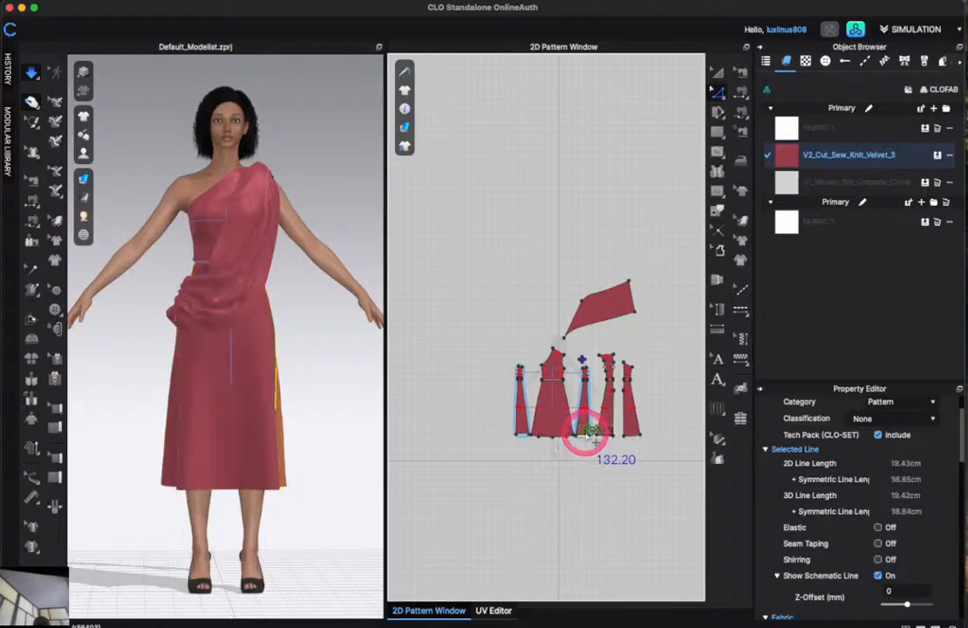
drag(586, 434, 583, 412)
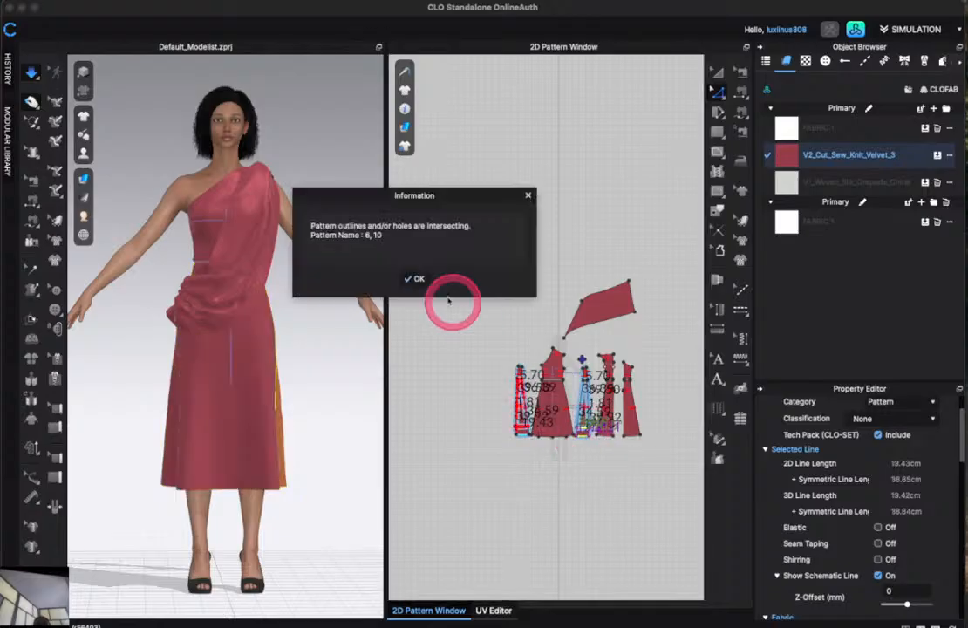
click(417, 279)
click(650, 479)
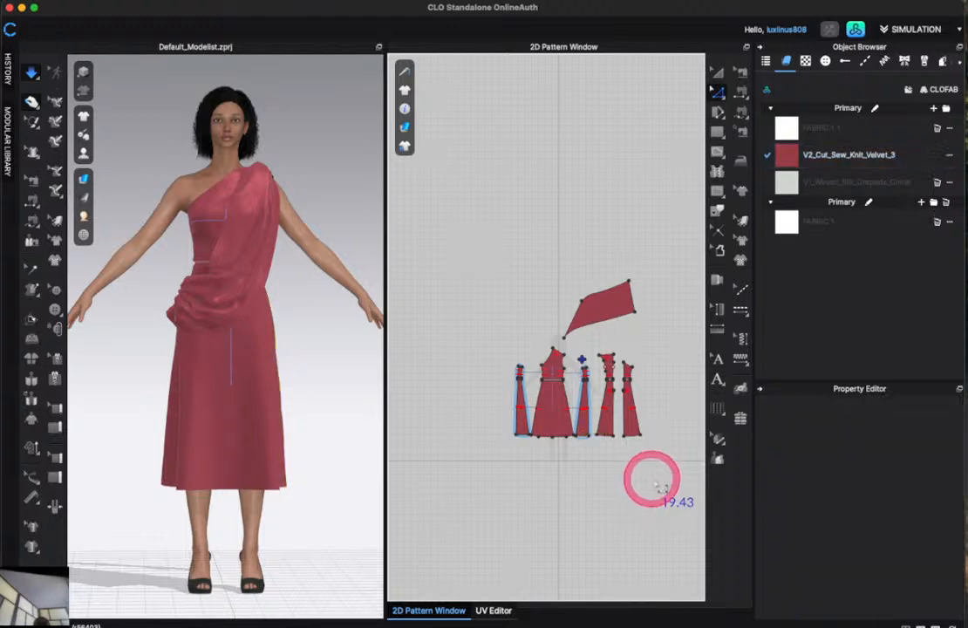
Select the hem edges of all the skirt panels together.
drag(670, 478, 499, 422)
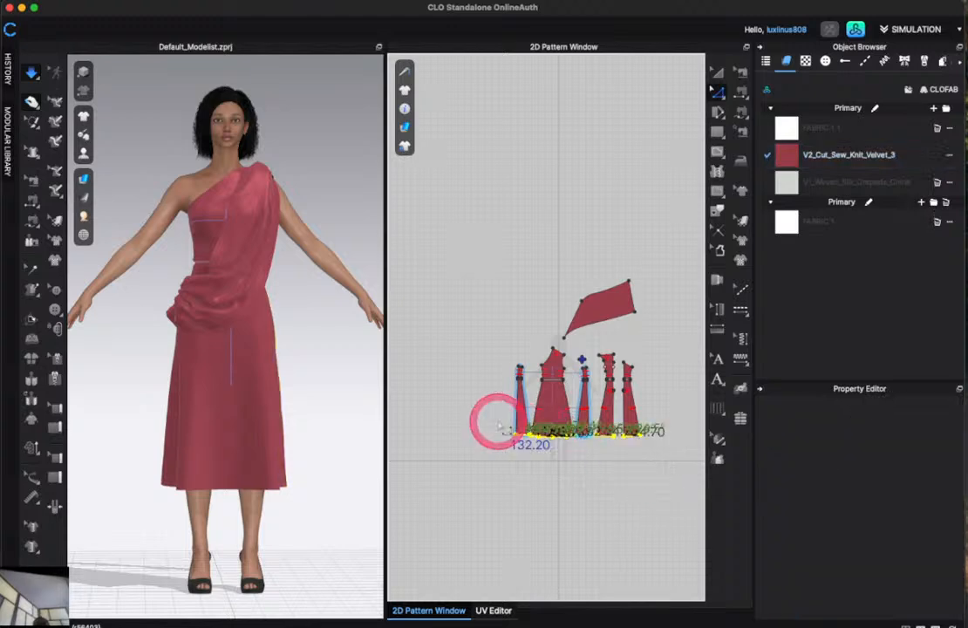
Try to raise the selected skirt hemlines in the 2D pattern, and undo the change.
drag(555, 438, 517, 433)
scroll(521, 440, up, 5)
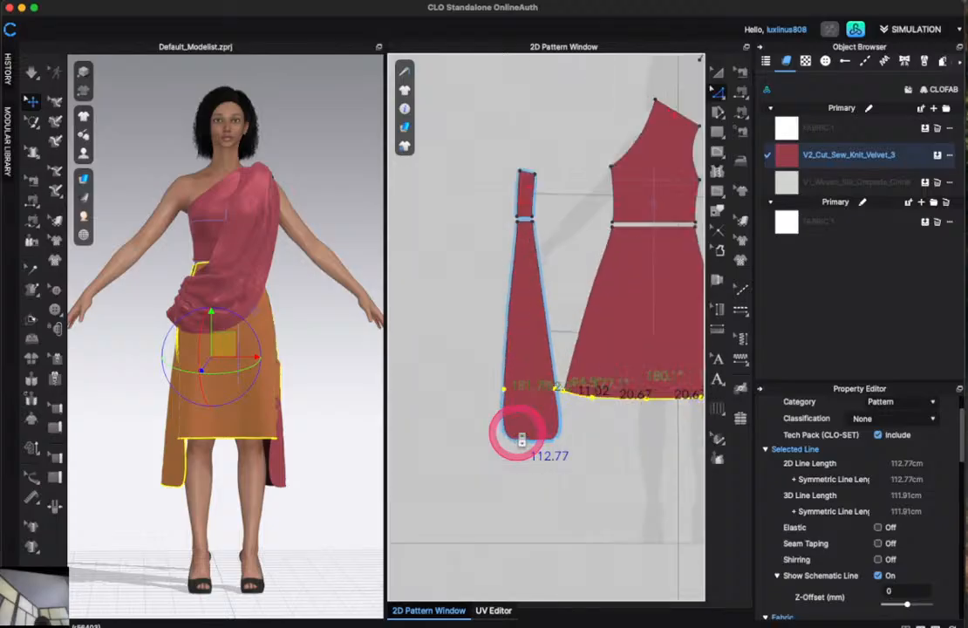
key(super+z)
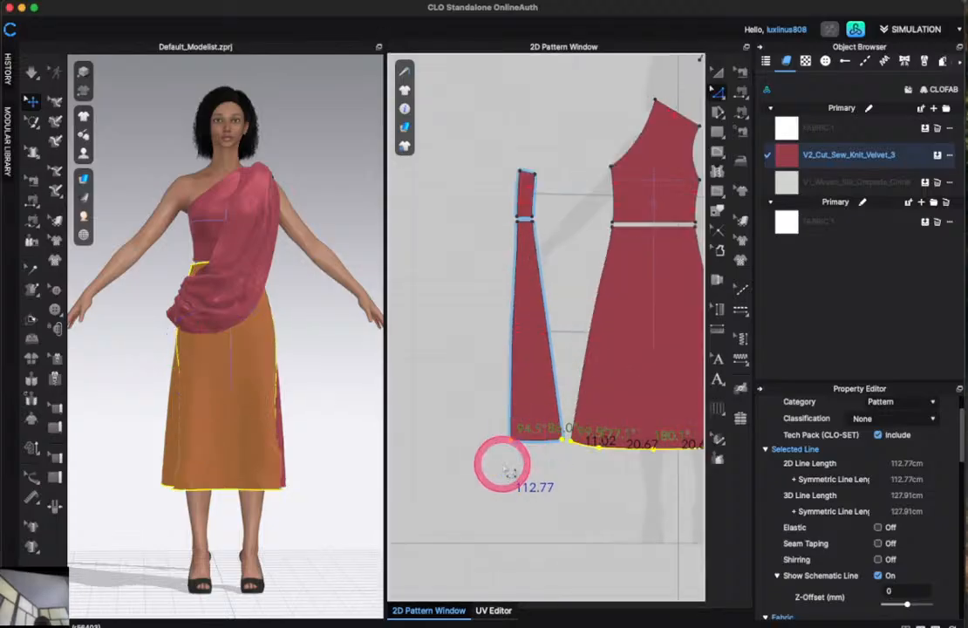
Try to shorten all skirt panels together by selecting every hemline and moving it up, and undo the distorted result.
scroll(503, 464, down, 8)
drag(656, 502, 462, 439)
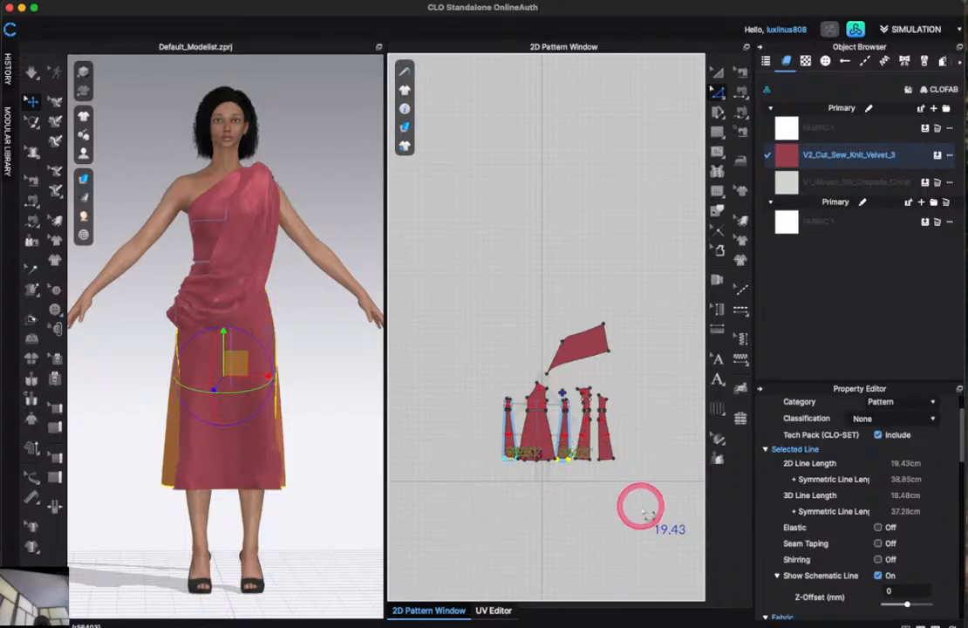
drag(639, 504, 464, 436)
scroll(598, 564, up, 5)
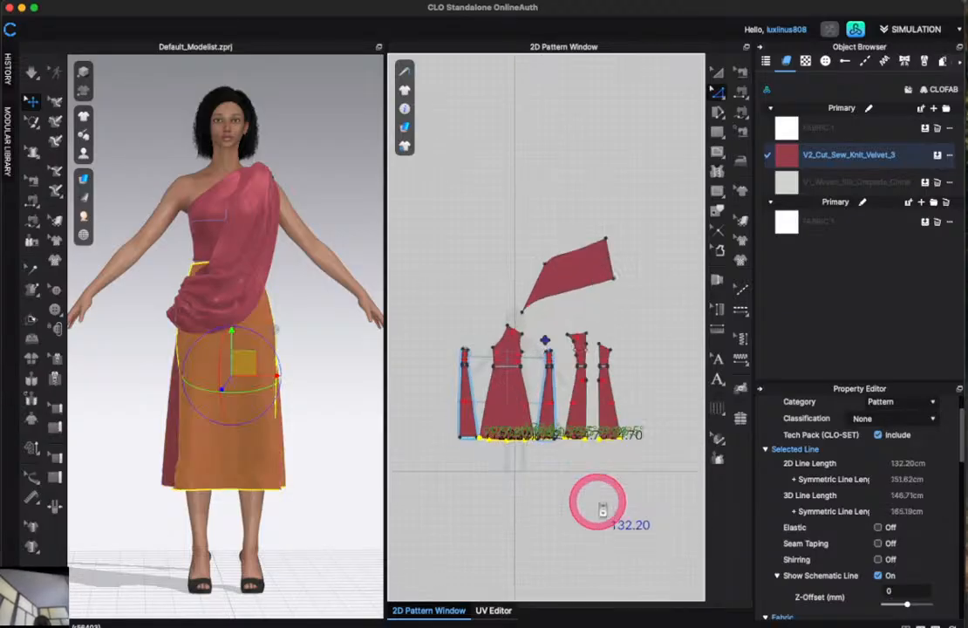
scroll(598, 506, down, 2)
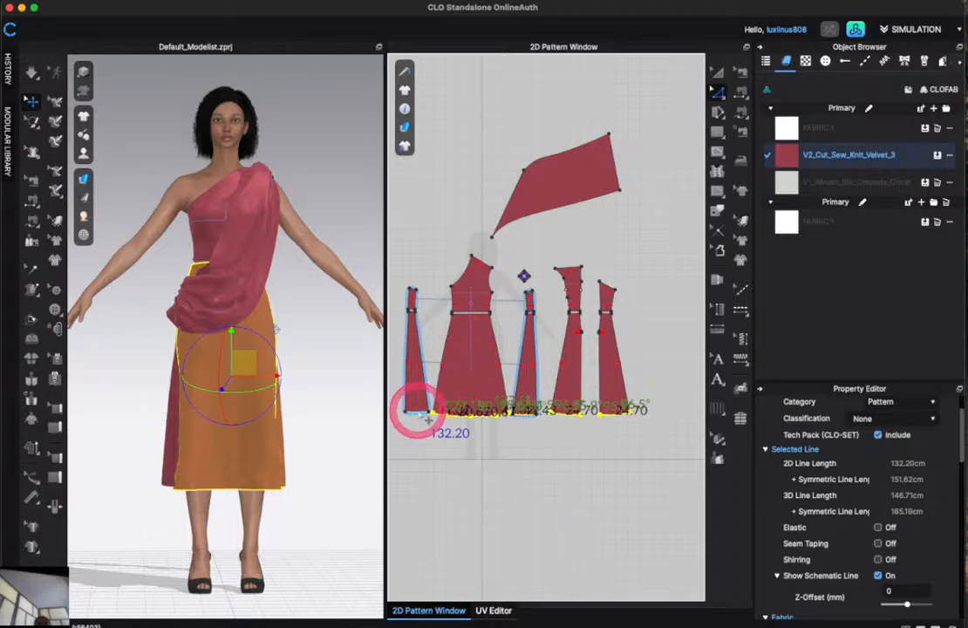
drag(492, 424, 462, 396)
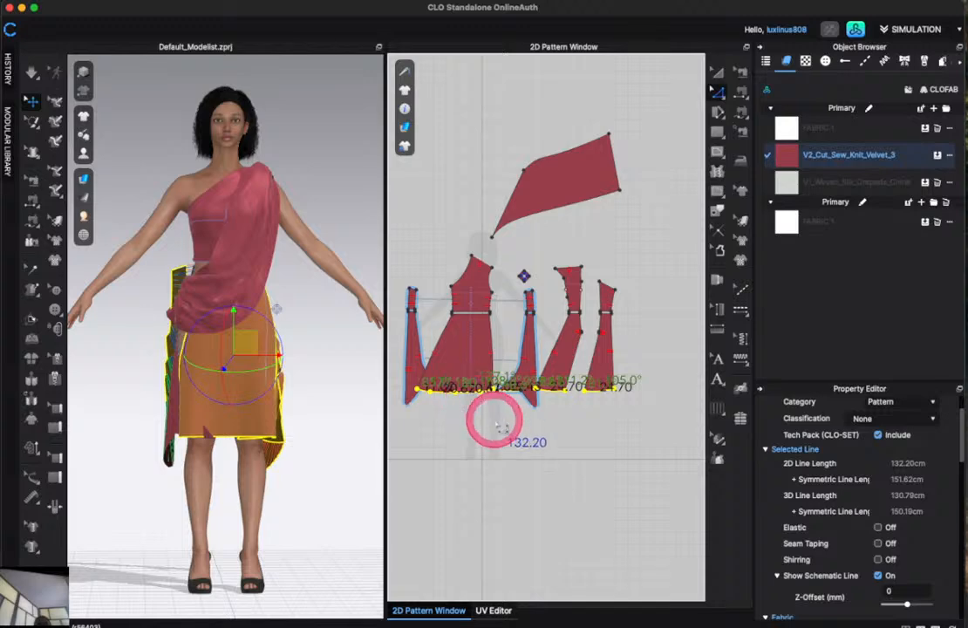
key(super+z)
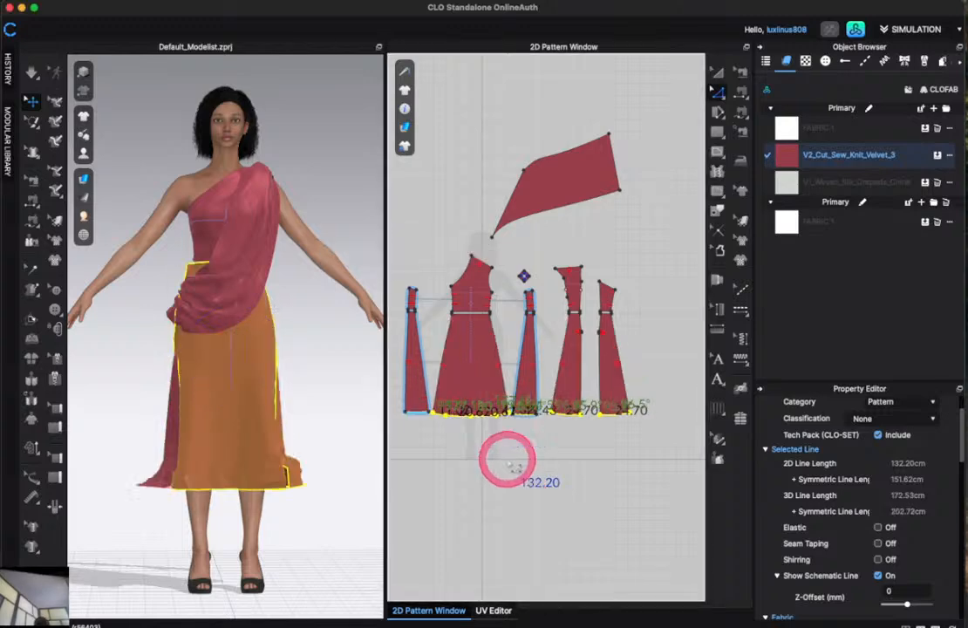
click(509, 461)
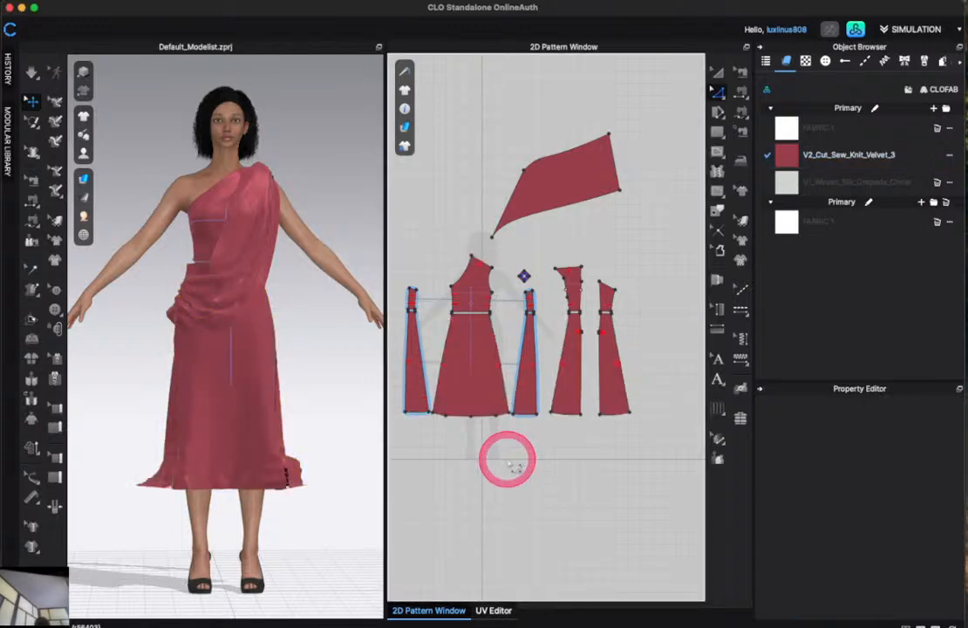
Try to raise the front skirt panel's hem by selecting its four bottom segments and moving them up.
click(441, 409)
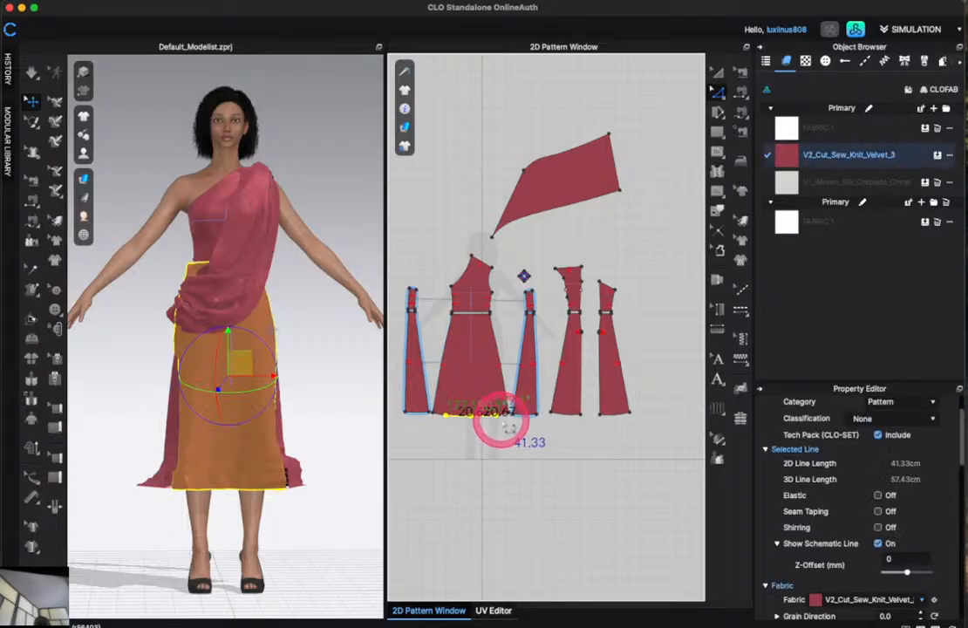
scroll(503, 424, up, 3)
scroll(503, 424, down, 3)
scroll(432, 405, up, 3)
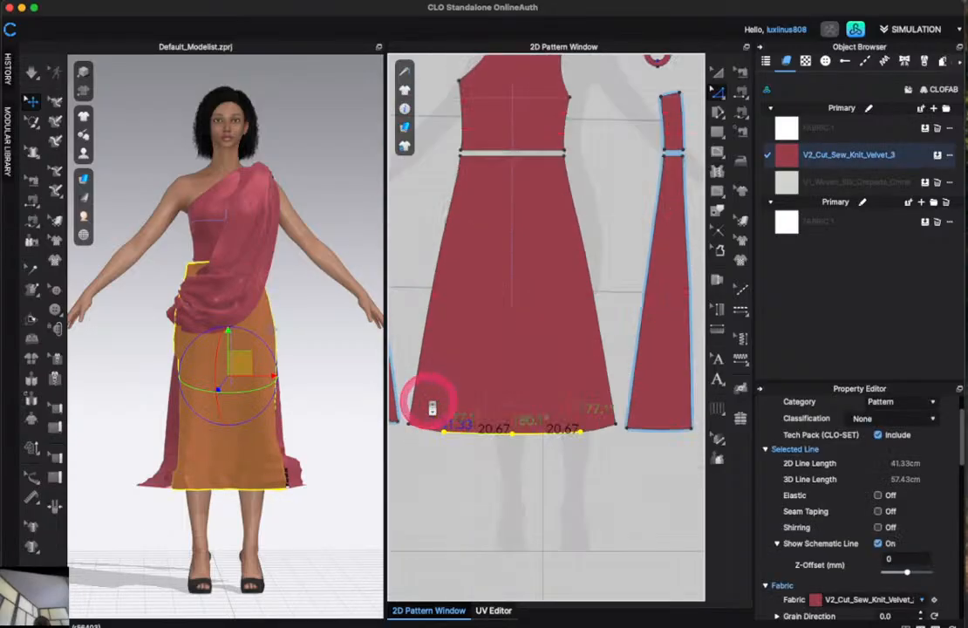
shift+click(425, 427)
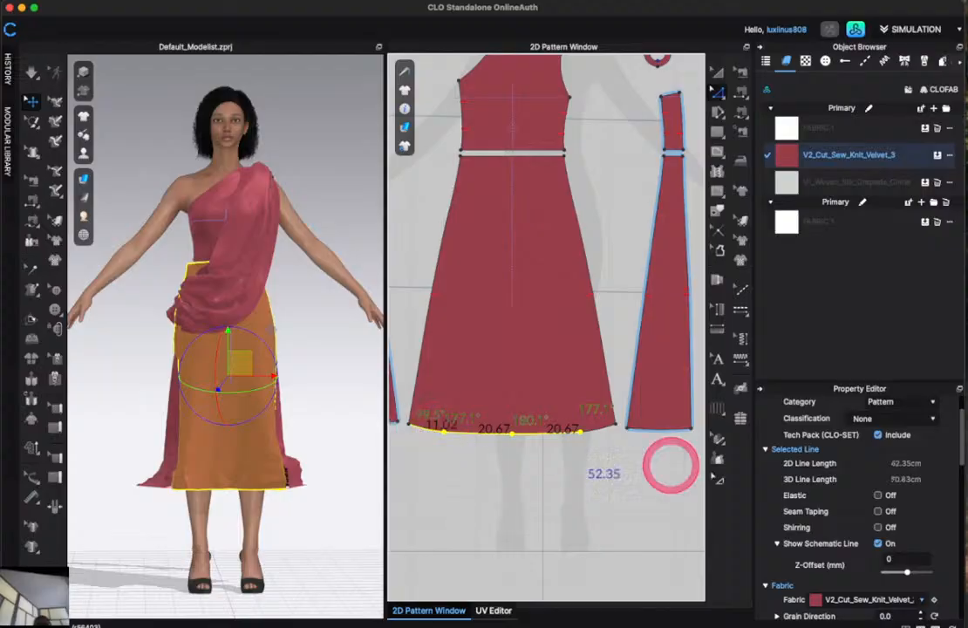
shift+click(601, 423)
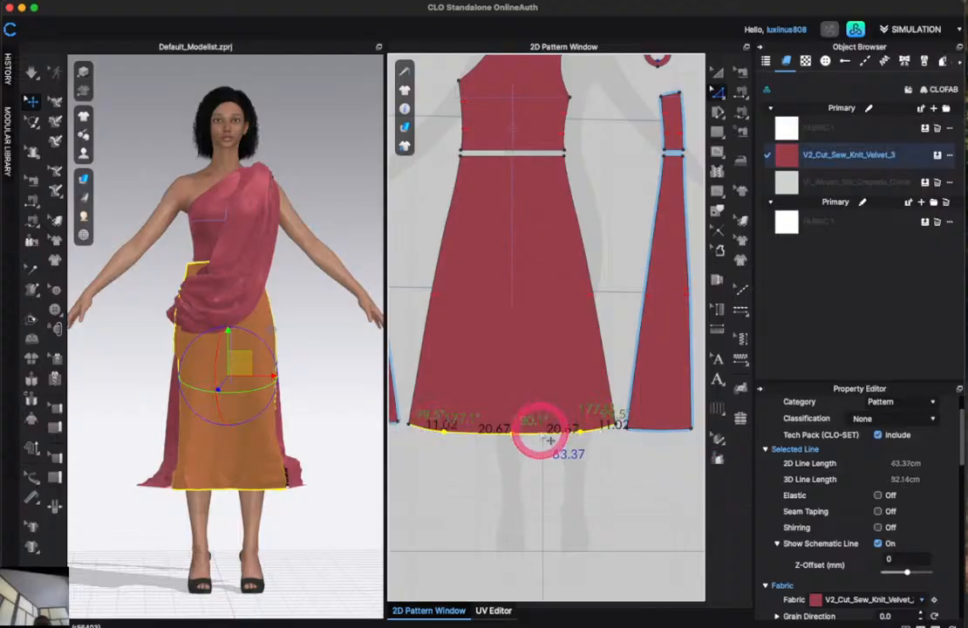
drag(547, 440, 543, 292)
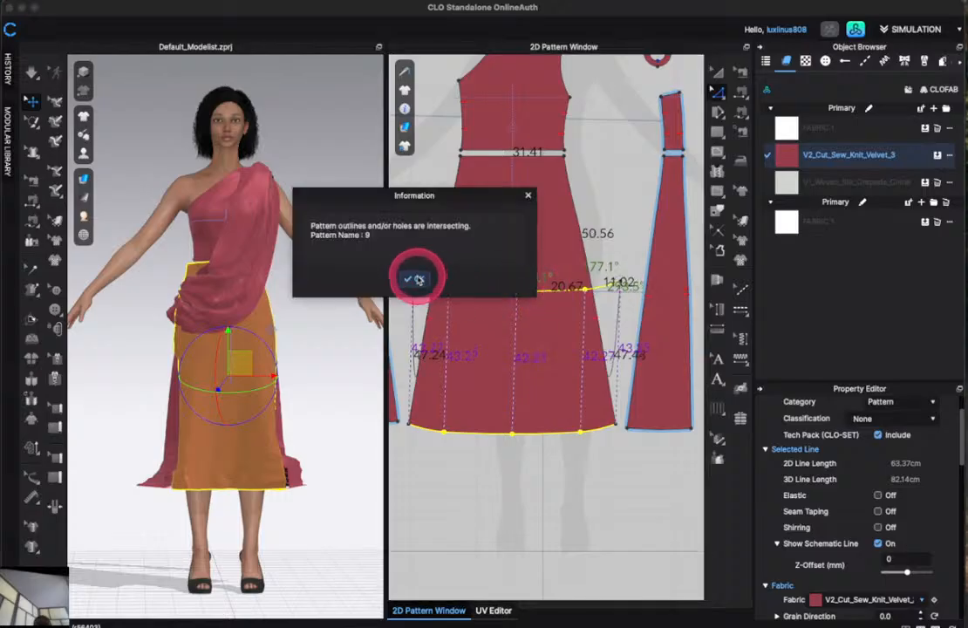
click(413, 278)
click(506, 454)
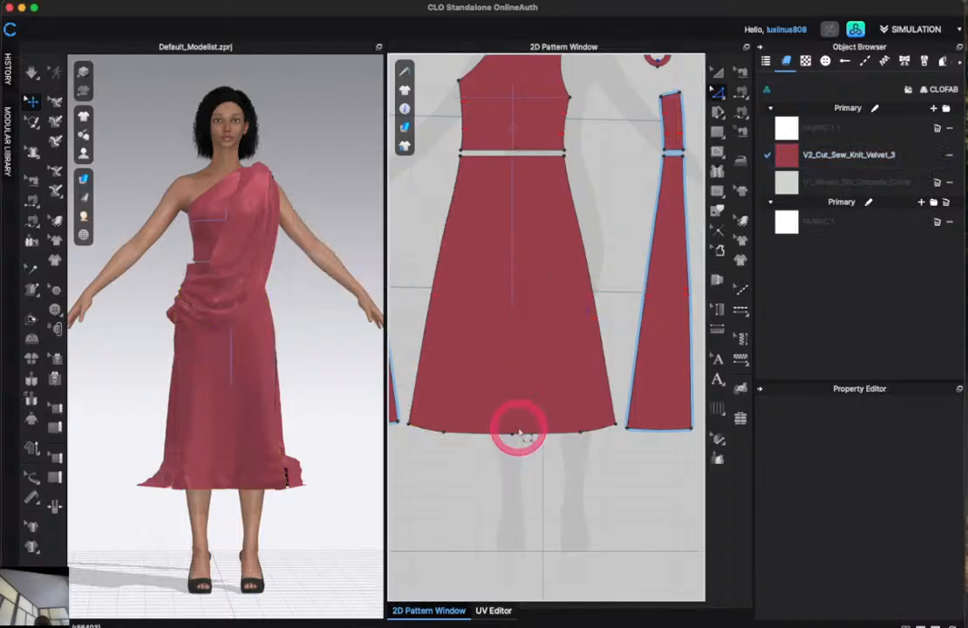
Raise the front skirt panel's entire hemline, including its corner points, to shorten the panel to mini length.
drag(405, 418, 620, 448)
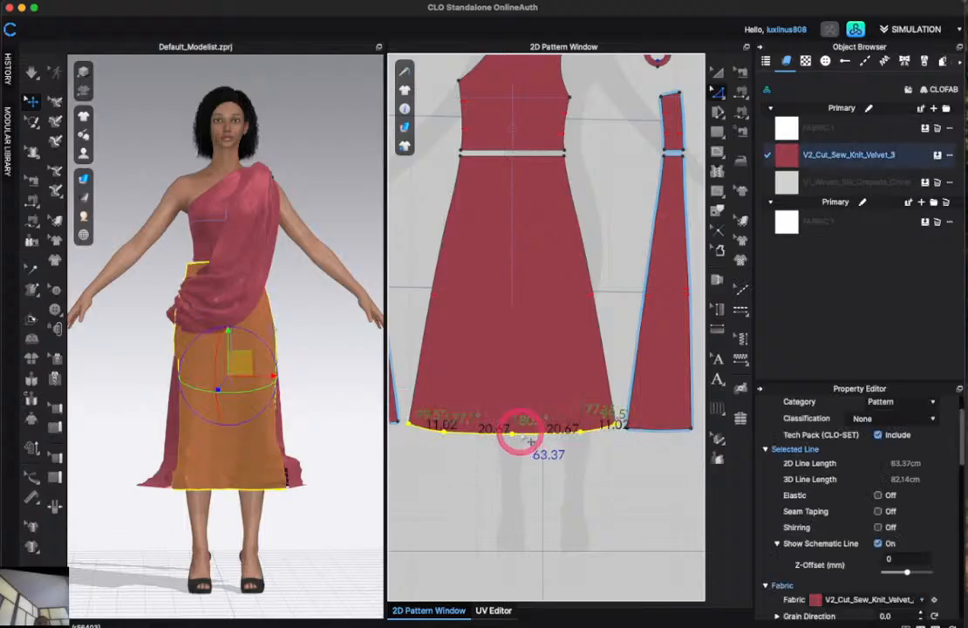
drag(530, 442, 534, 301)
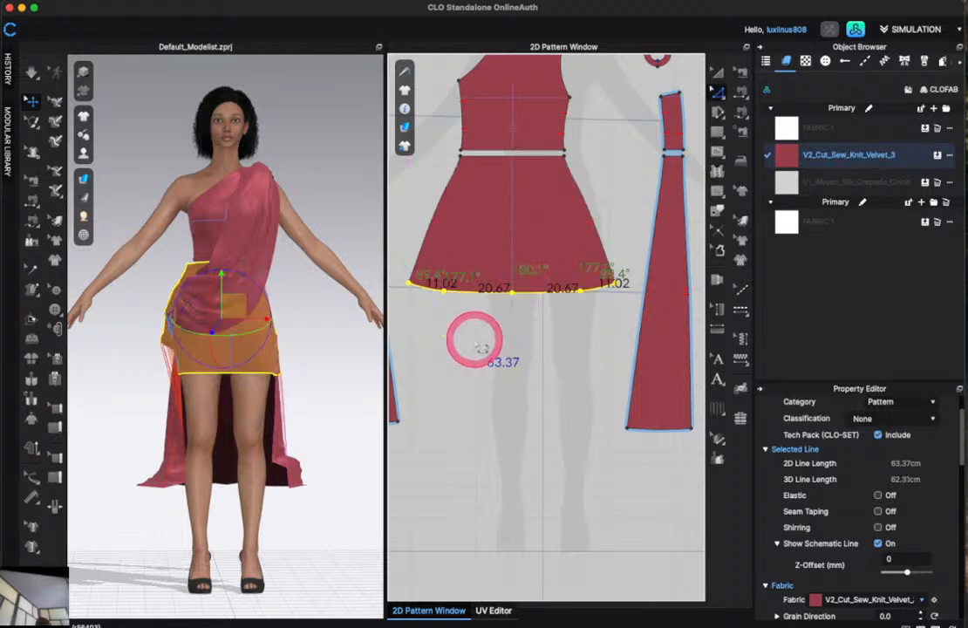
scroll(475, 342, down, 5)
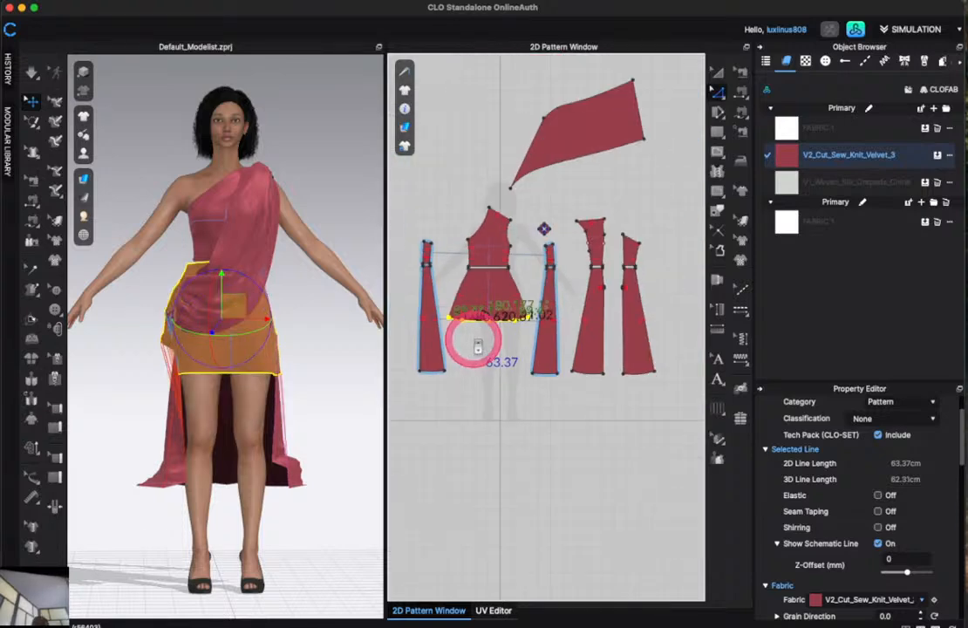
Raise the hem of the symmetric side skirt panels to match the shortened front panel.
click(543, 373)
drag(545, 335, 533, 356)
scroll(534, 354, down, 2)
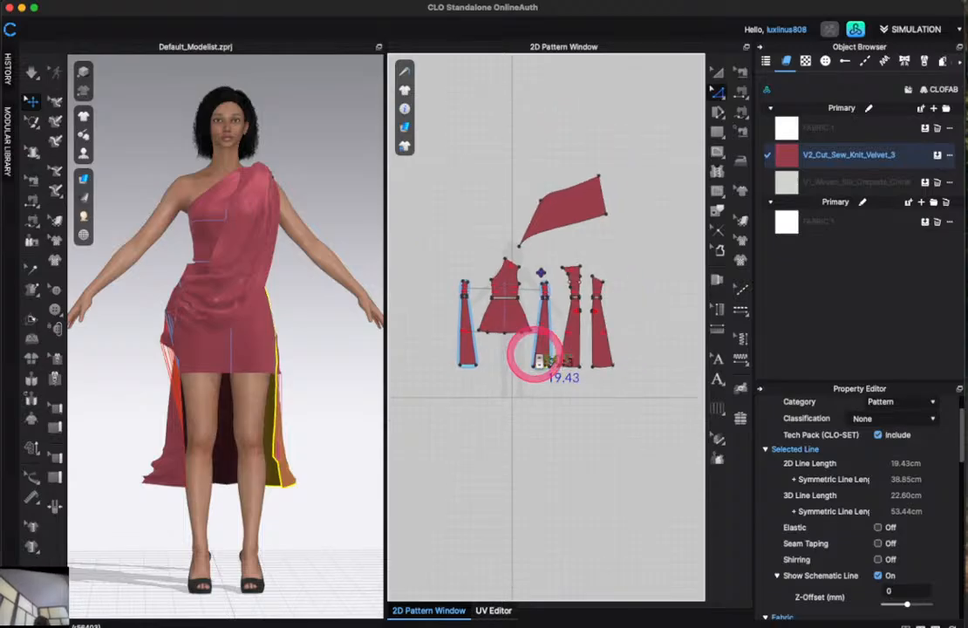
scroll(535, 354, up, 5)
drag(594, 406, 558, 283)
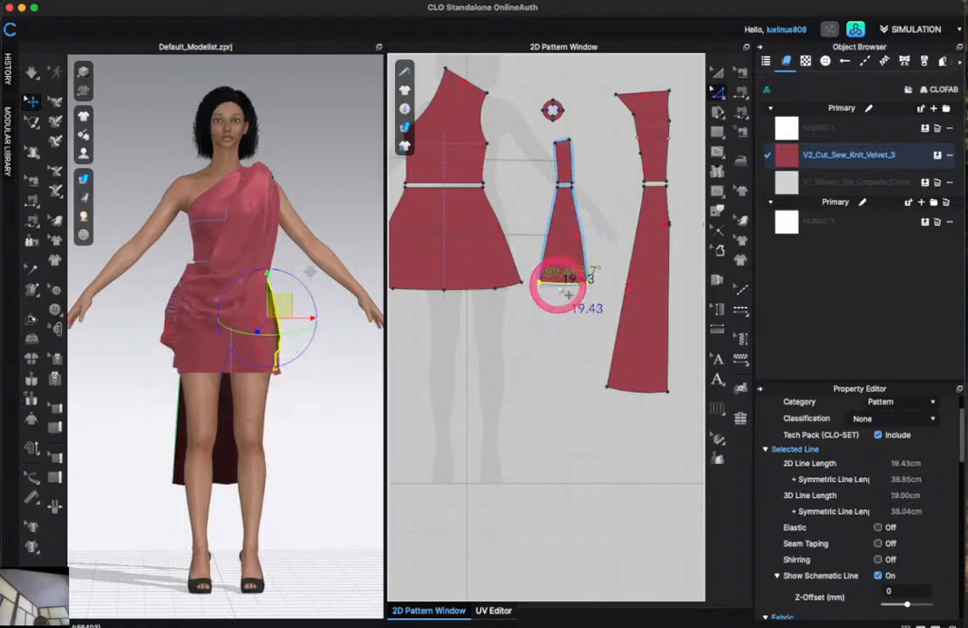
Try to raise the hems of both back skirt panels together by moving only their bottom segments.
scroll(495, 346, down, 6)
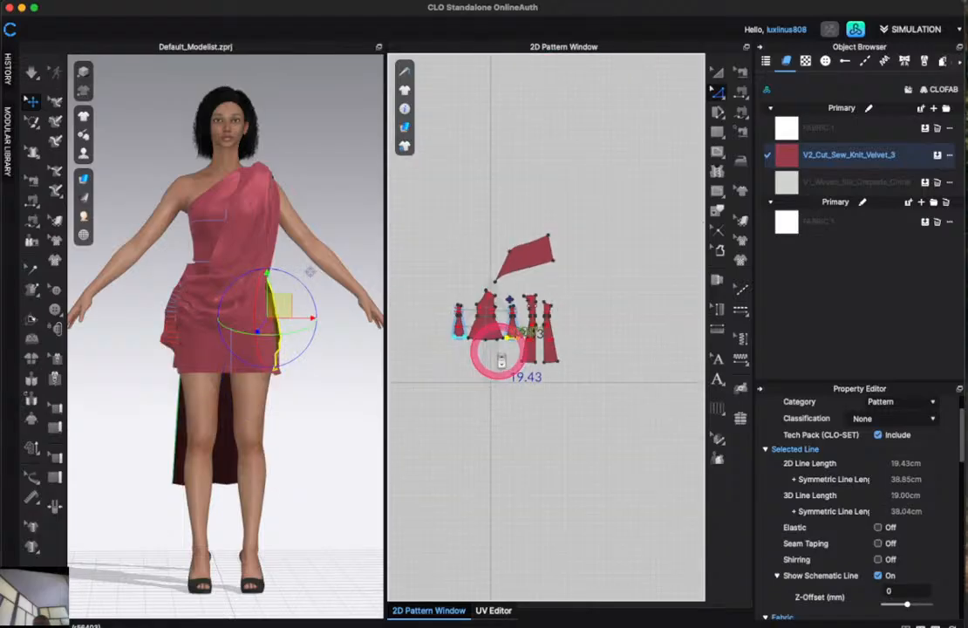
scroll(554, 356, up, 5)
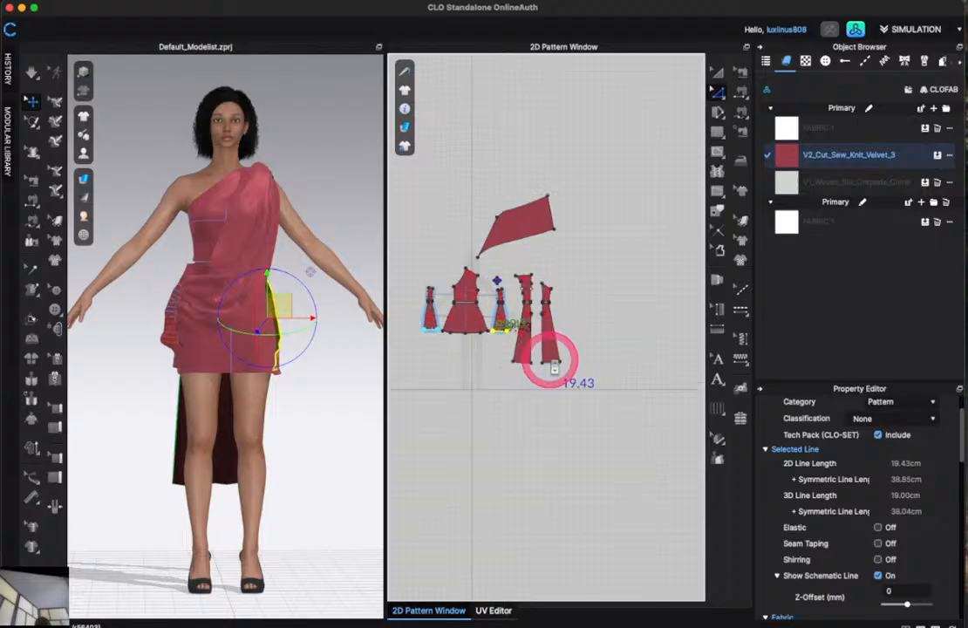
click(489, 366)
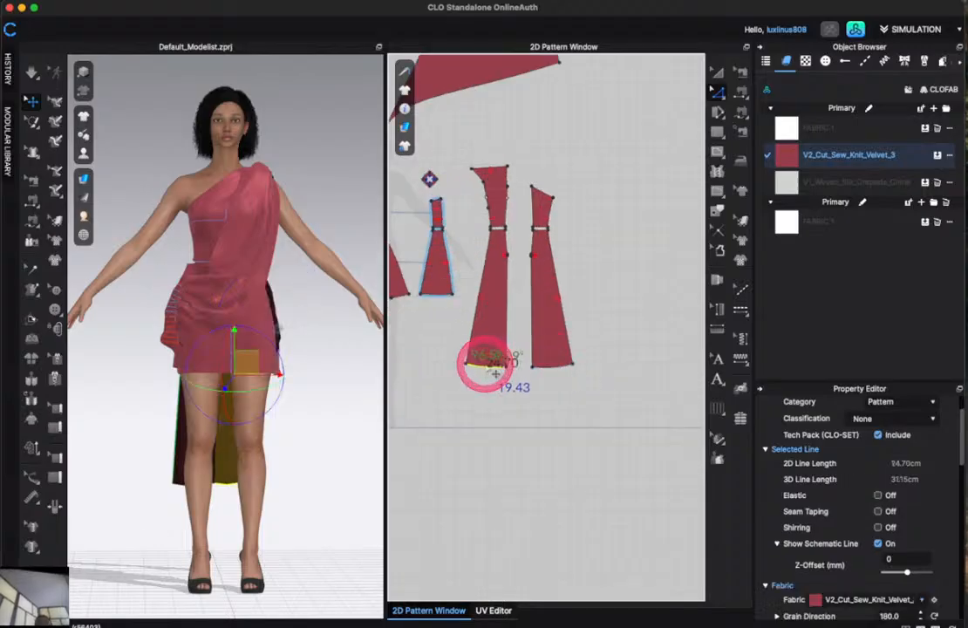
shift+click(547, 370)
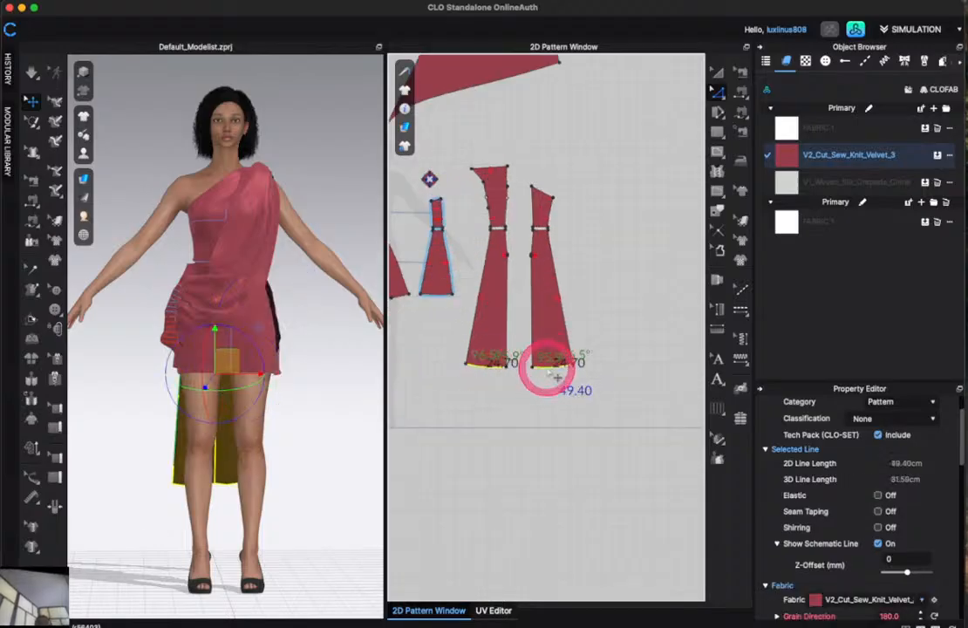
drag(548, 369, 563, 312)
click(411, 276)
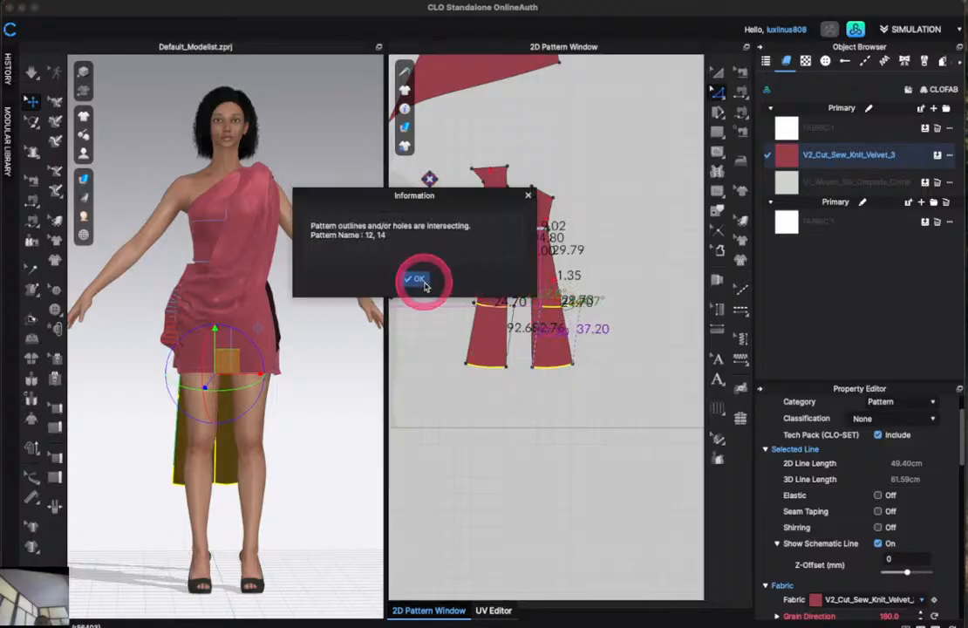
Raise the complete hemlines of both back skirt panels to the side panels' hem level and simulate the garment.
drag(575, 403, 442, 354)
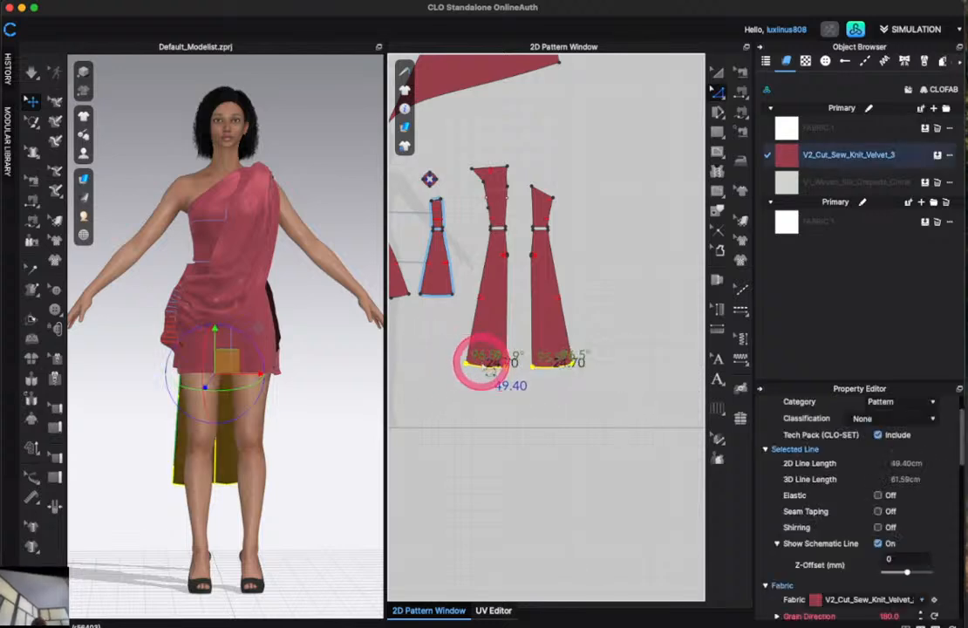
click(478, 366)
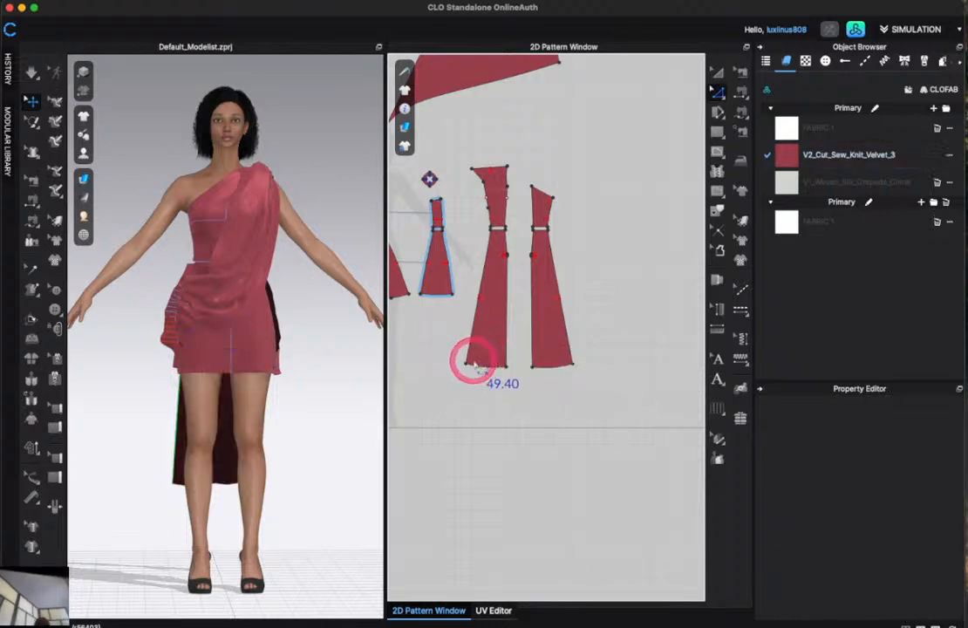
drag(440, 329, 619, 407)
drag(551, 375, 536, 295)
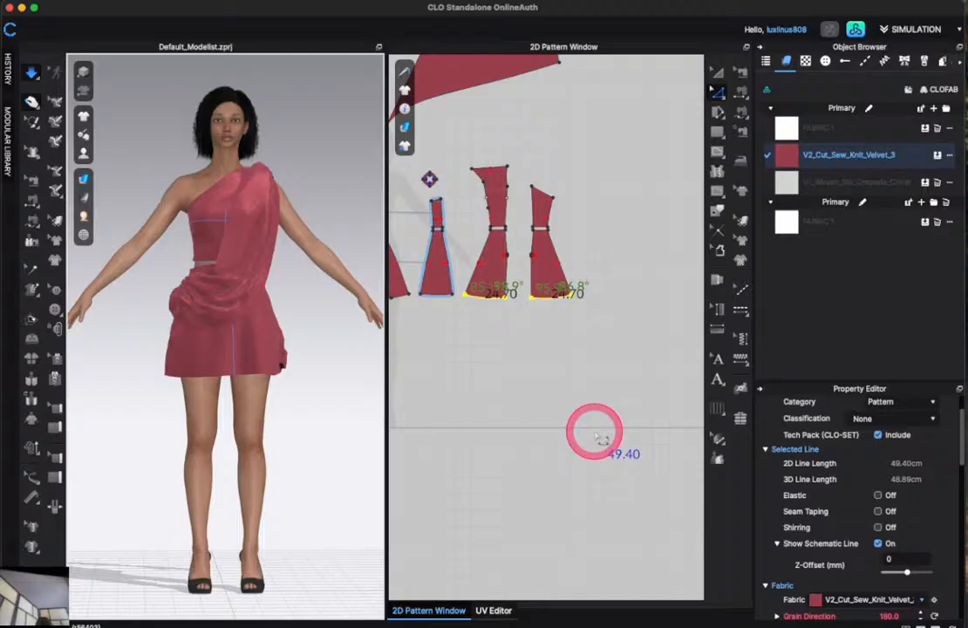
Narrow the symmetric side skirt panels by moving their hem corner points inward.
scroll(595, 430, down, 4)
scroll(464, 402, up, 2)
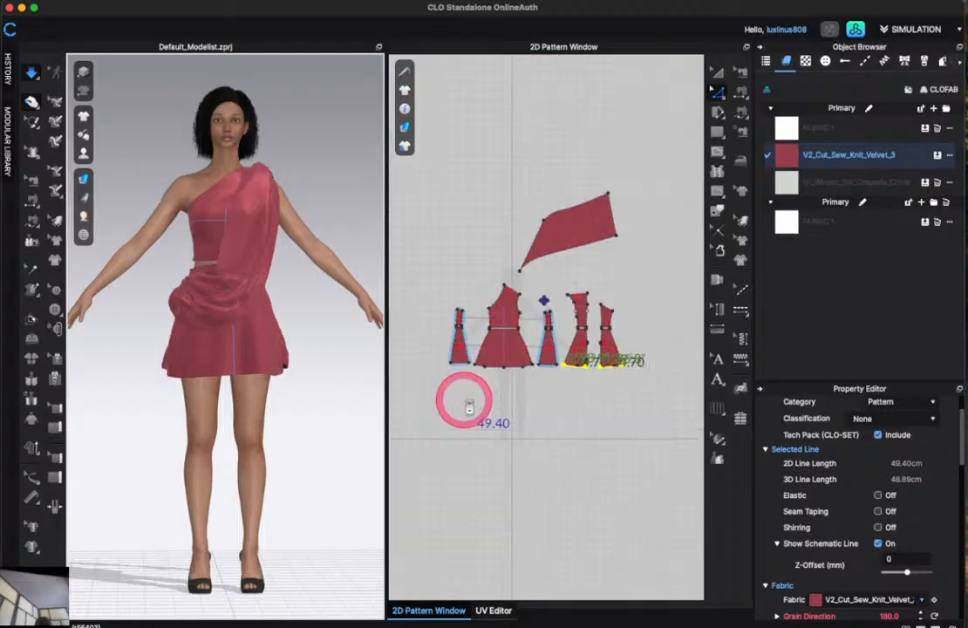
scroll(465, 402, up, 3)
scroll(472, 263, up, 3)
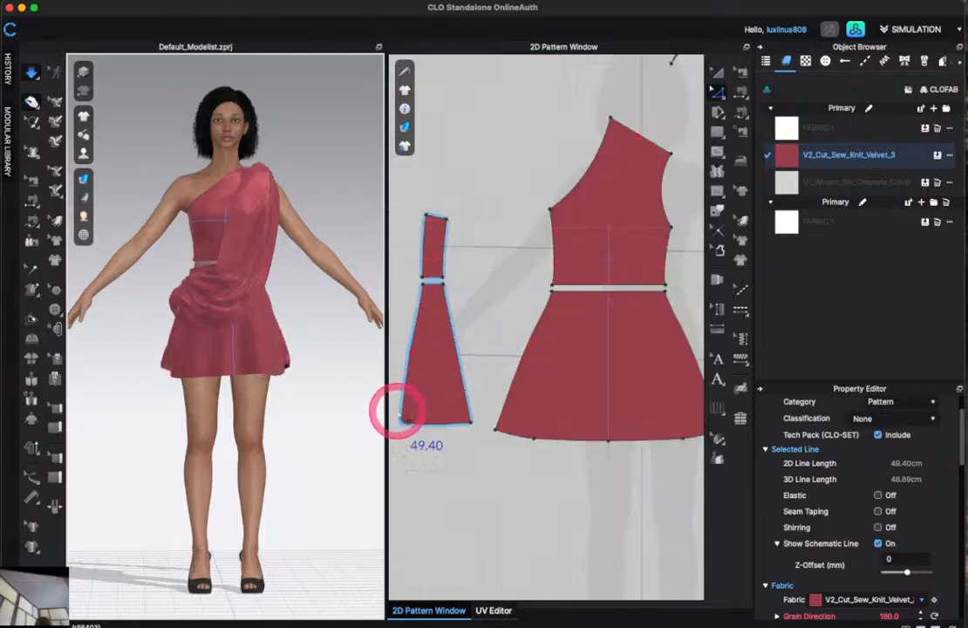
drag(401, 428, 461, 431)
Try deleting the left hem corner point of the front skirt panel, and restore it.
click(496, 429)
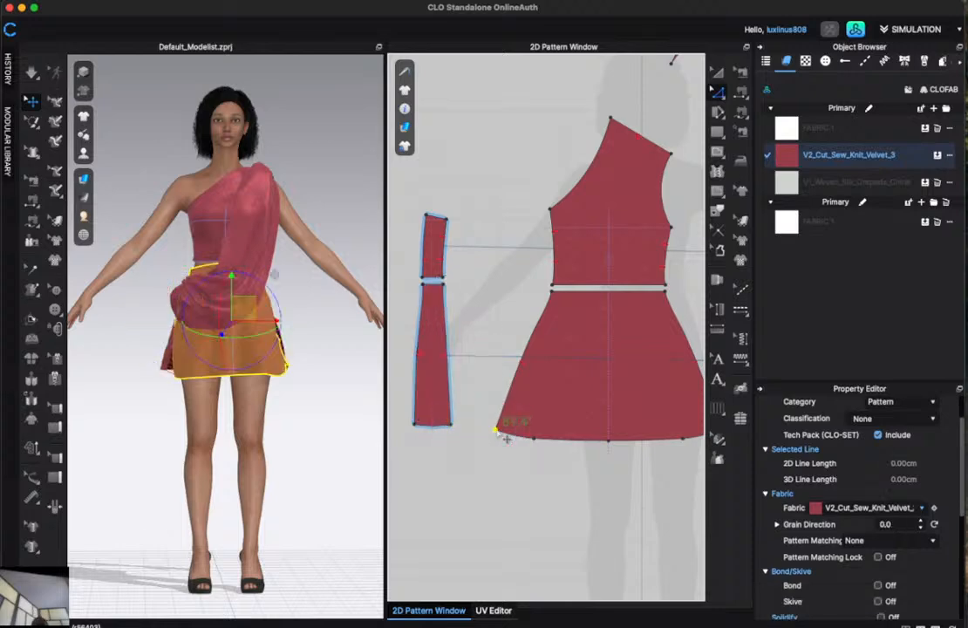
key(ctrl+z)
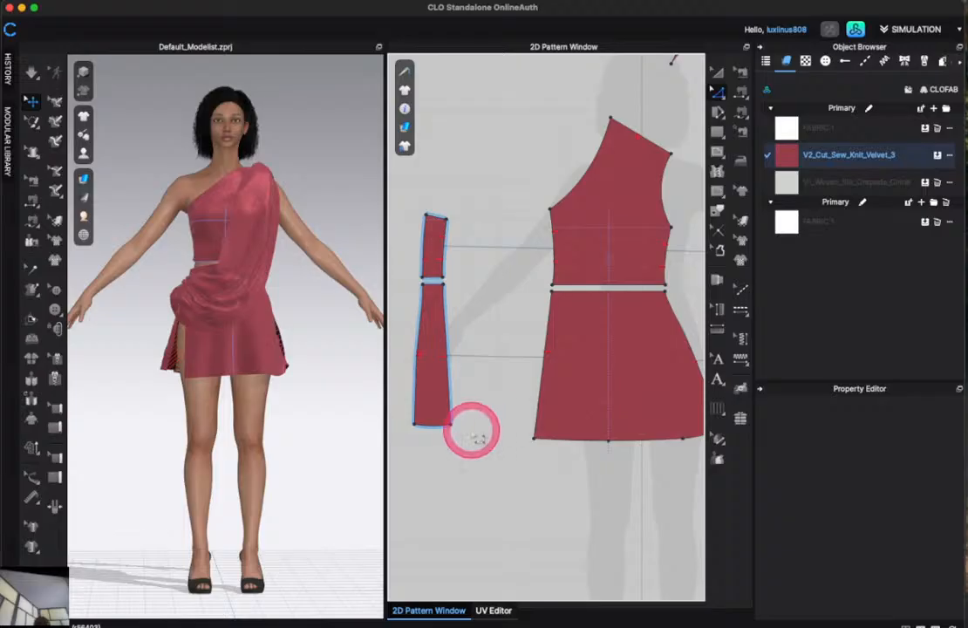
key(ctrl+y)
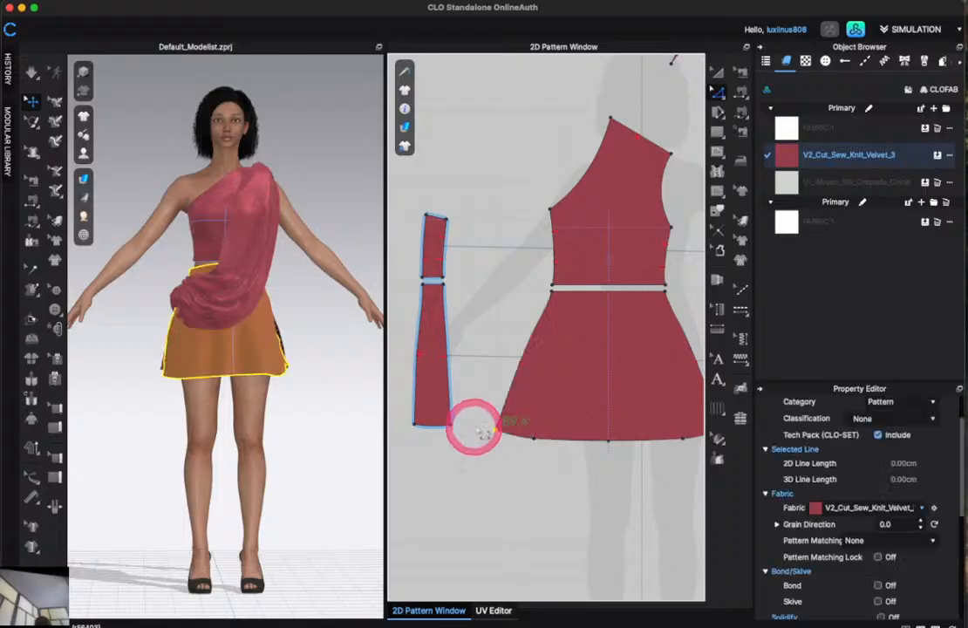
Move the front skirt panel's left and right hem corners inward to reduce its flare.
mouse_move(495, 429)
mouse_down()
mouse_move(521, 441)
mouse_move(512, 434)
mouse_up()
scroll(457, 484, down, 4)
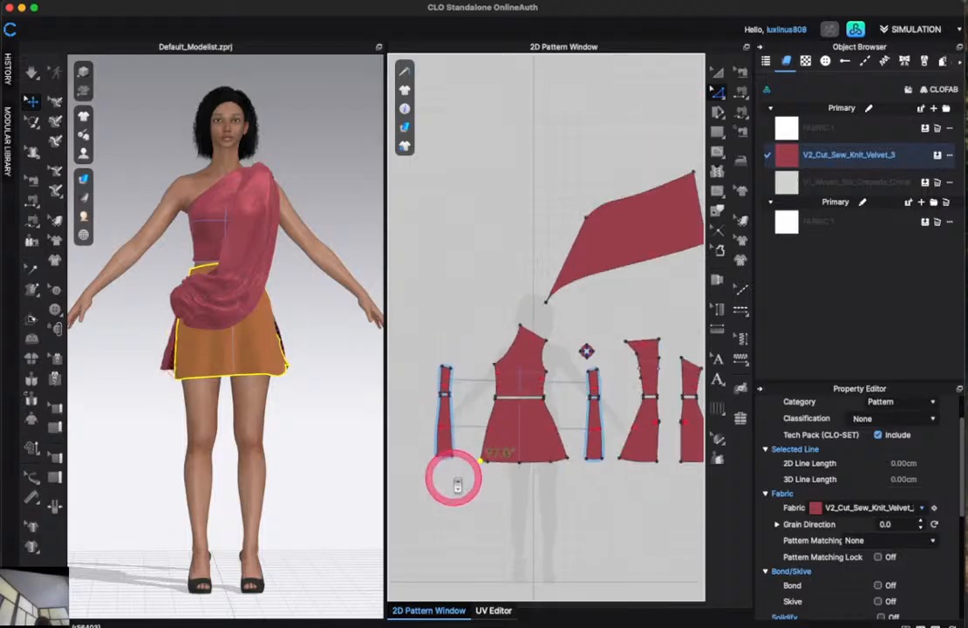
scroll(521, 473, up, 4)
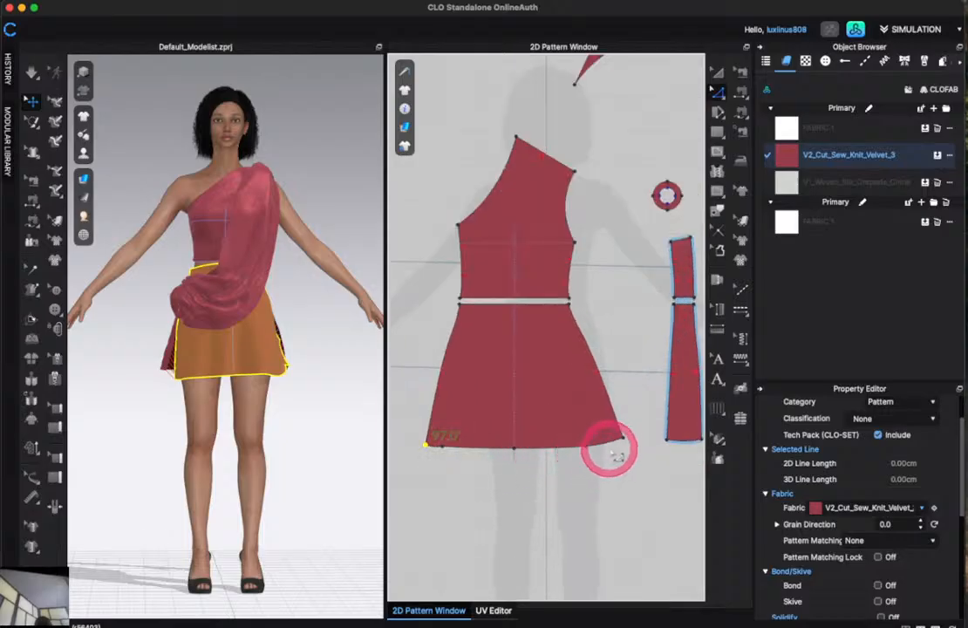
drag(623, 437, 608, 442)
click(624, 492)
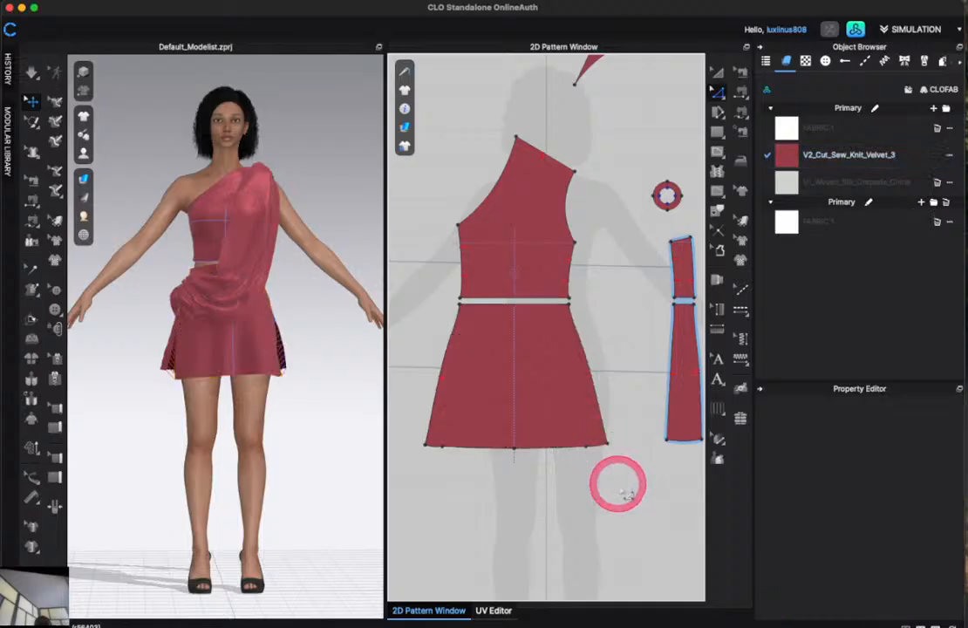
Move the front skirt panel's right hem corner slightly inward.
scroll(622, 492, up, 3)
click(600, 421)
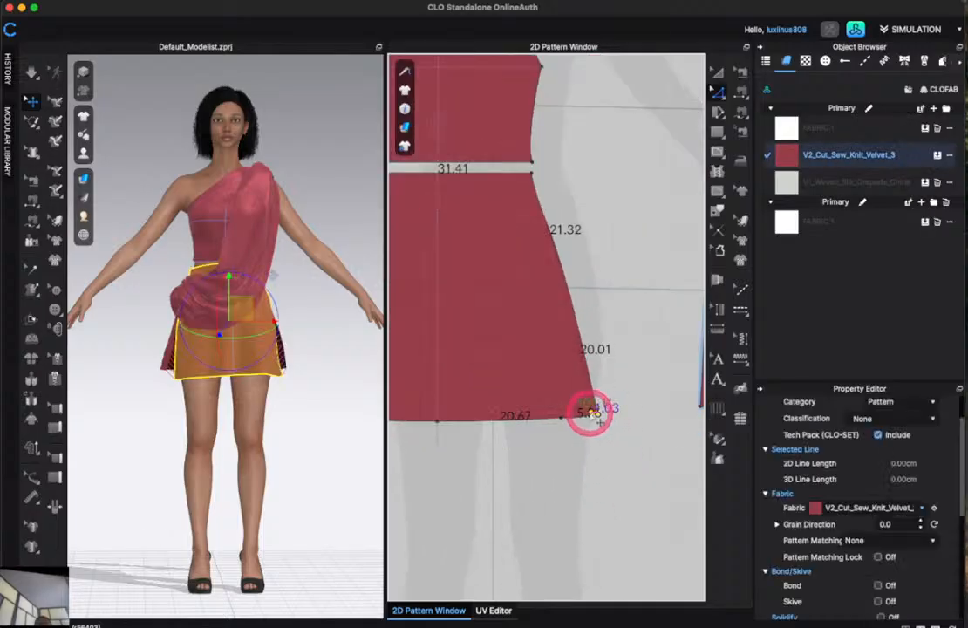
drag(587, 412, 587, 413)
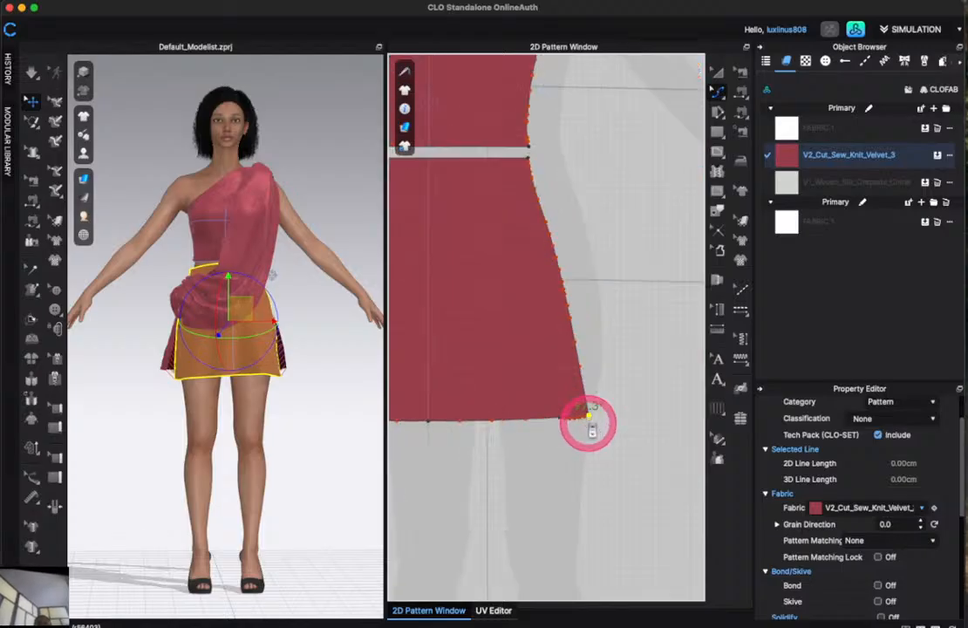
Straighten the front skirt panel's hem beside both corners by deleting the curve points there.
scroll(588, 424, up, 2)
drag(535, 399, 582, 430)
key(Delete)
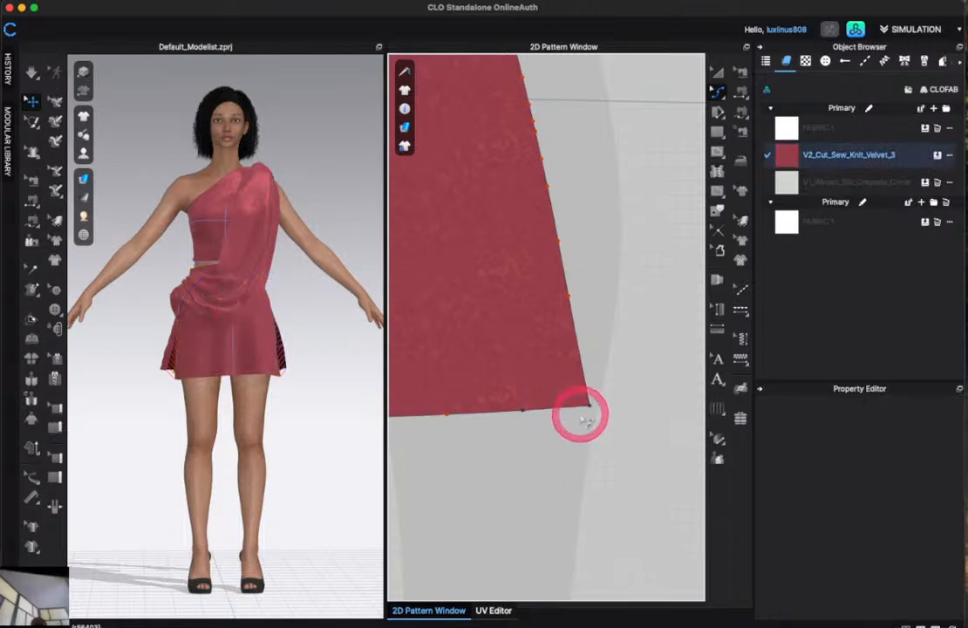
scroll(586, 408, down, 3)
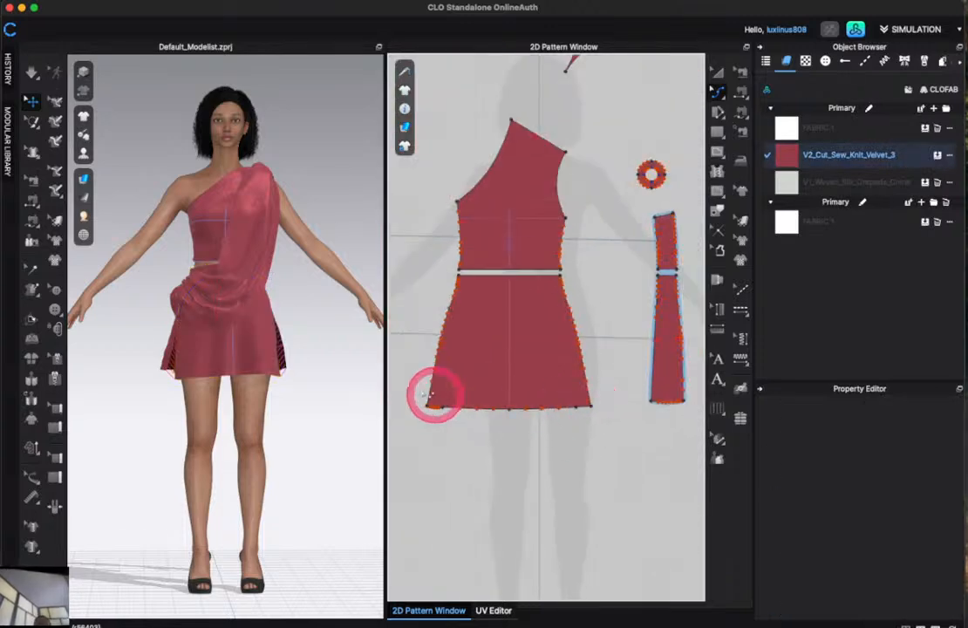
scroll(417, 399, up, 3)
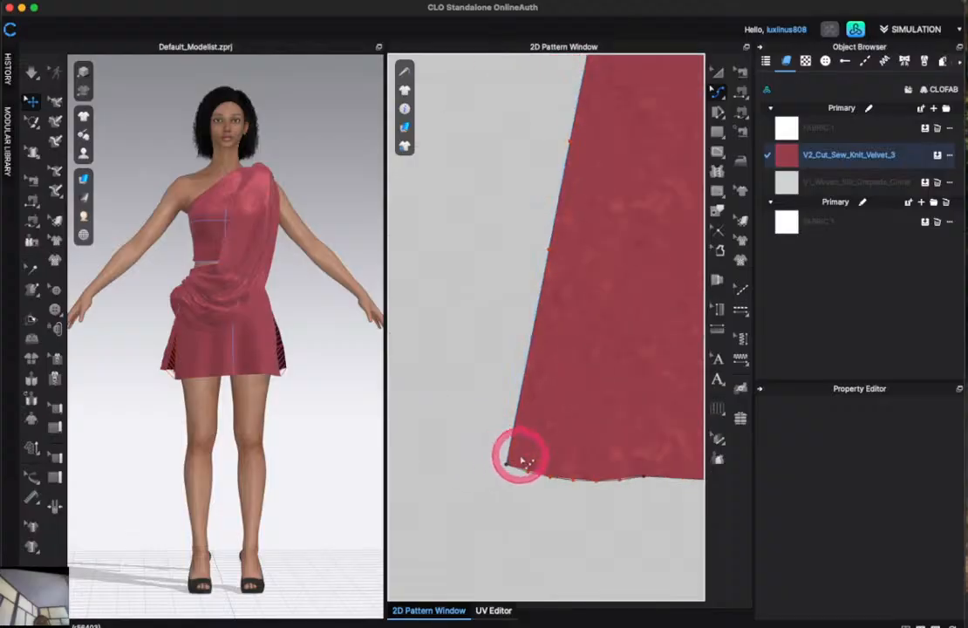
drag(516, 459, 628, 513)
click(627, 513)
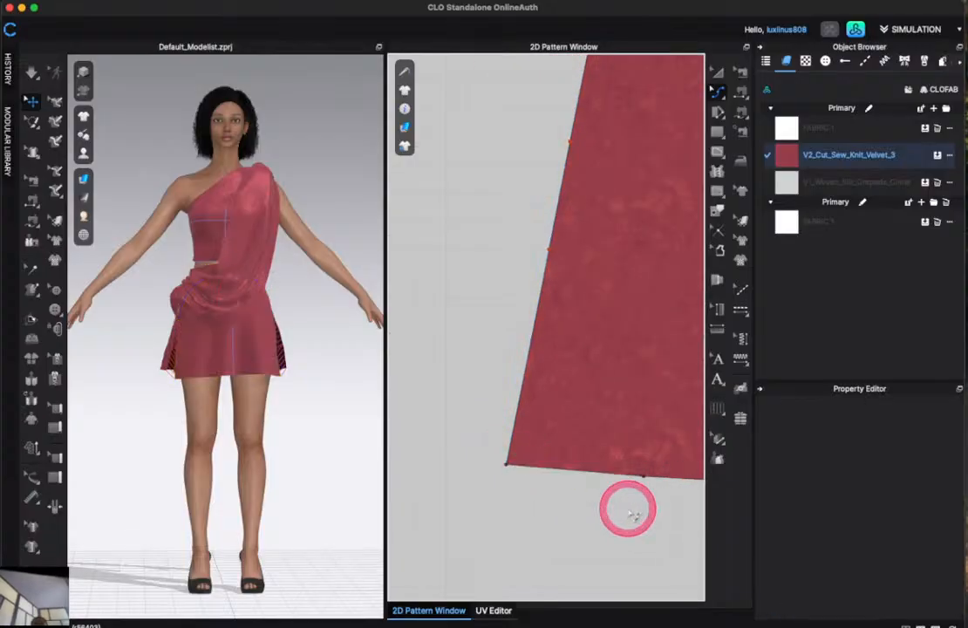
Move the outer hem corner of the left back skirt panel inward and narrow the adjacent side panel's hem.
scroll(497, 495, down, 4)
scroll(497, 496, down, 3)
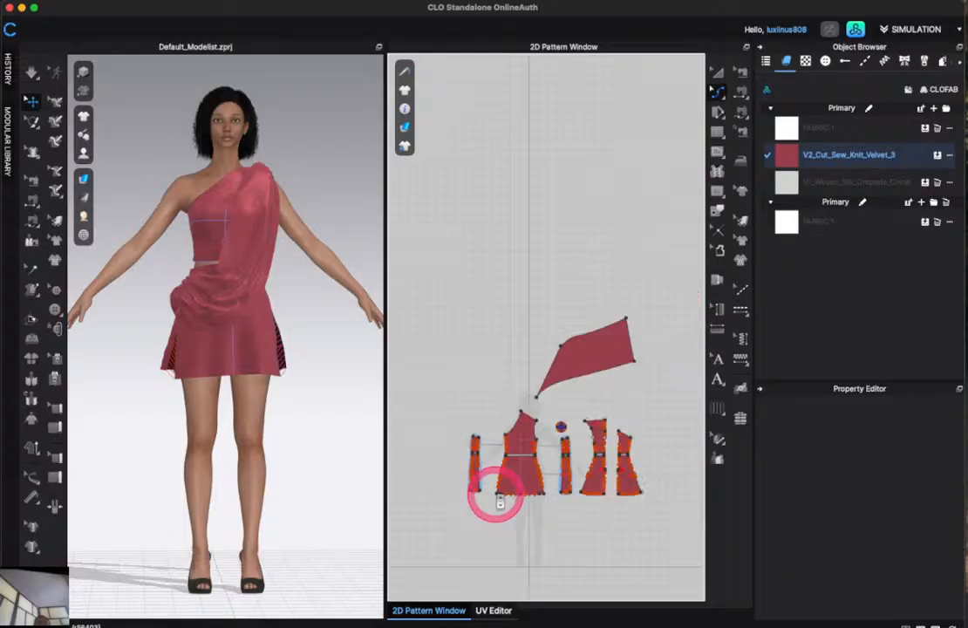
scroll(594, 525, up, 6)
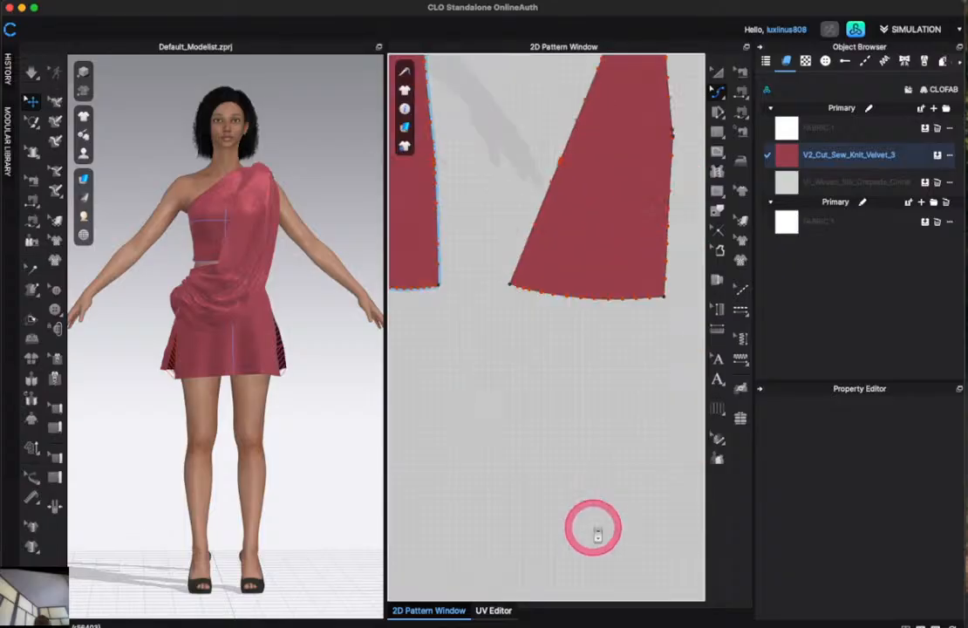
scroll(593, 528, down, 5)
scroll(629, 489, up, 2)
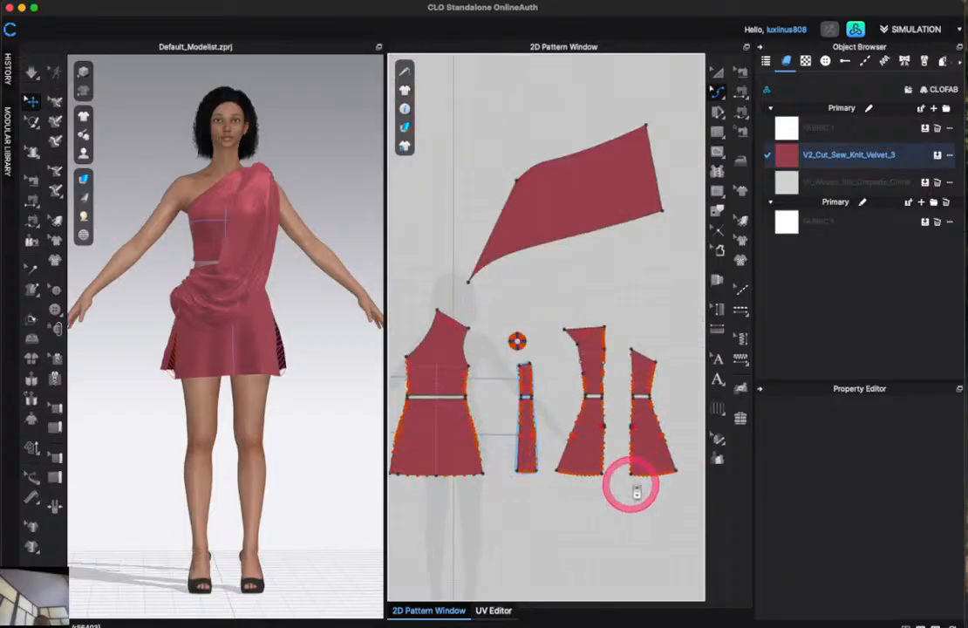
scroll(636, 492, down, 2)
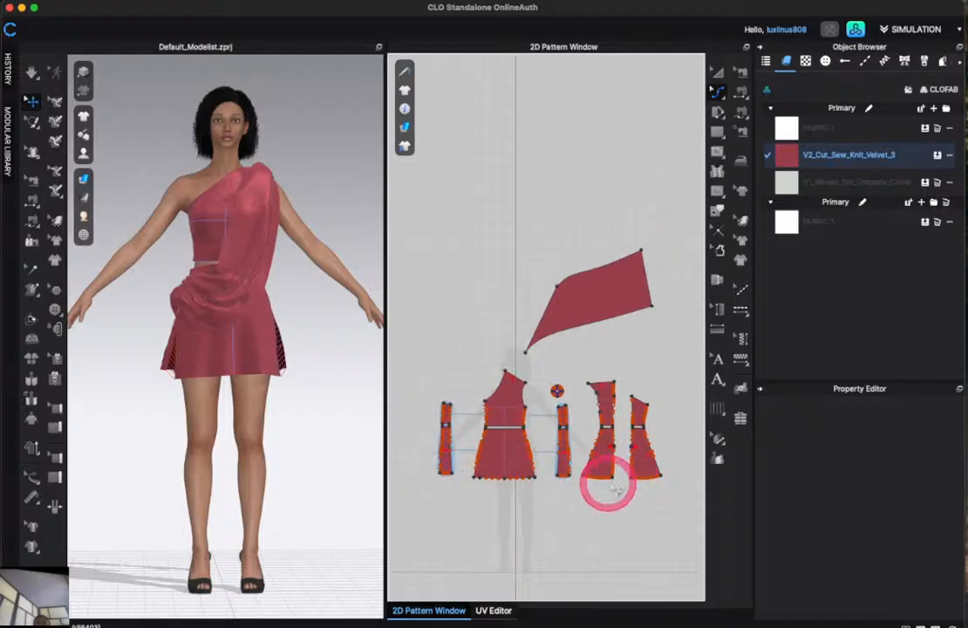
scroll(592, 475, up, 2)
scroll(629, 487, up, 3)
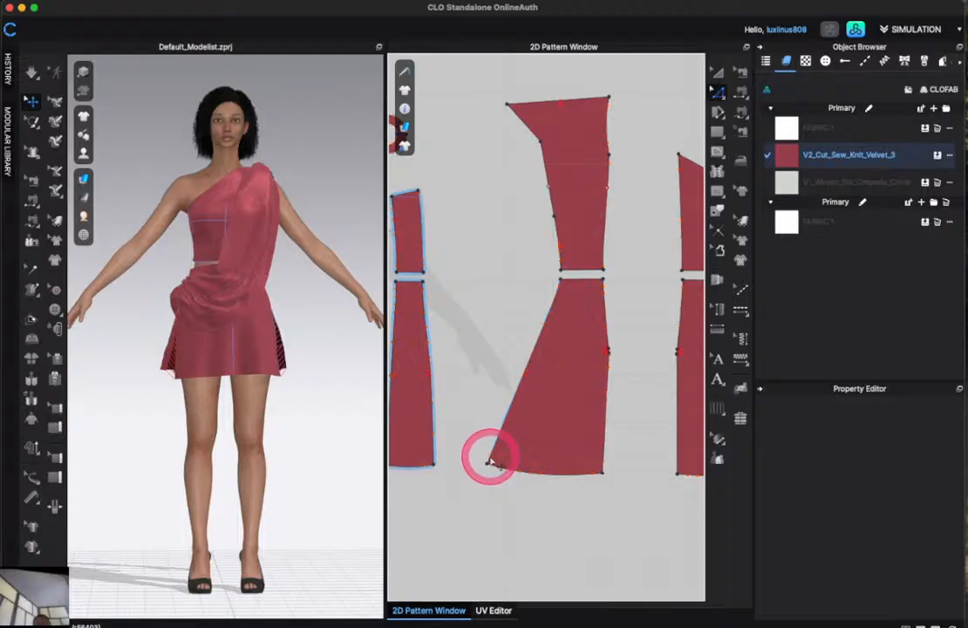
click(490, 468)
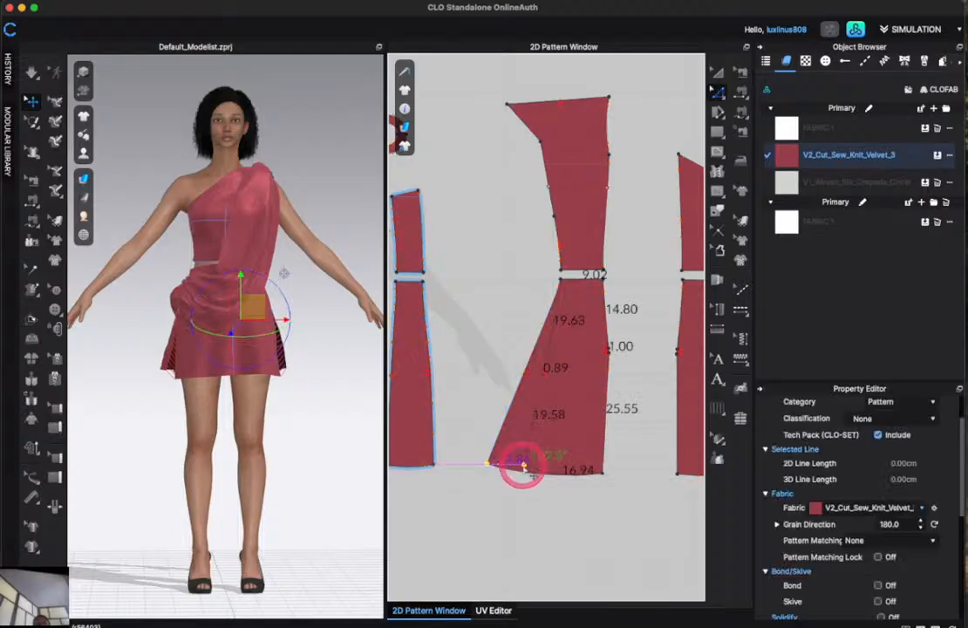
drag(526, 470, 457, 469)
Move the right back skirt panel's outer hem corner inward, level it with the hem, and simulate the garment.
scroll(510, 464, down, 3)
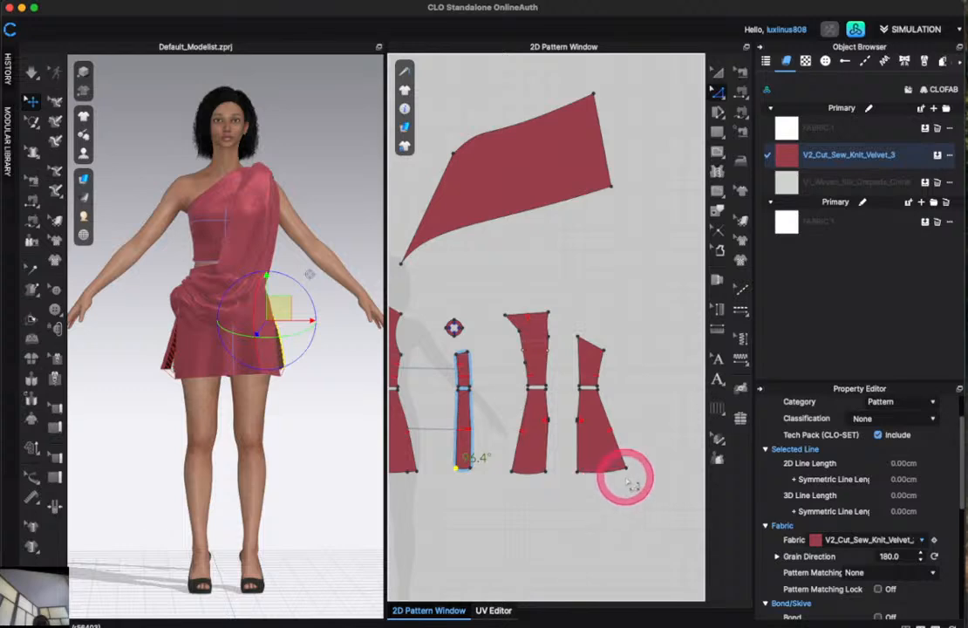
mouse_move(638, 477)
mouse_down()
mouse_move(617, 476)
mouse_move(633, 485)
mouse_up()
scroll(612, 473, up, 5)
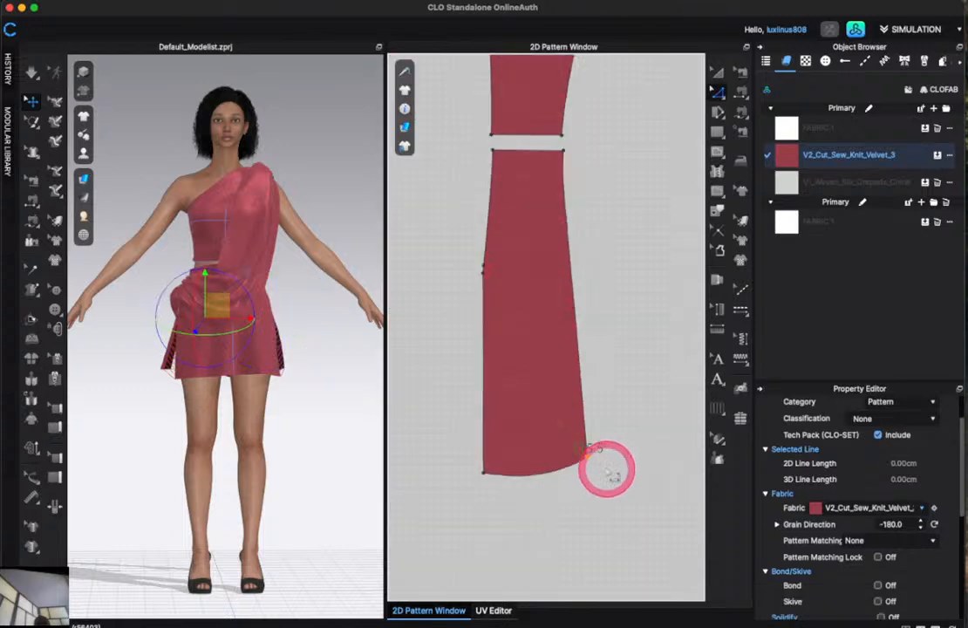
drag(589, 457, 595, 466)
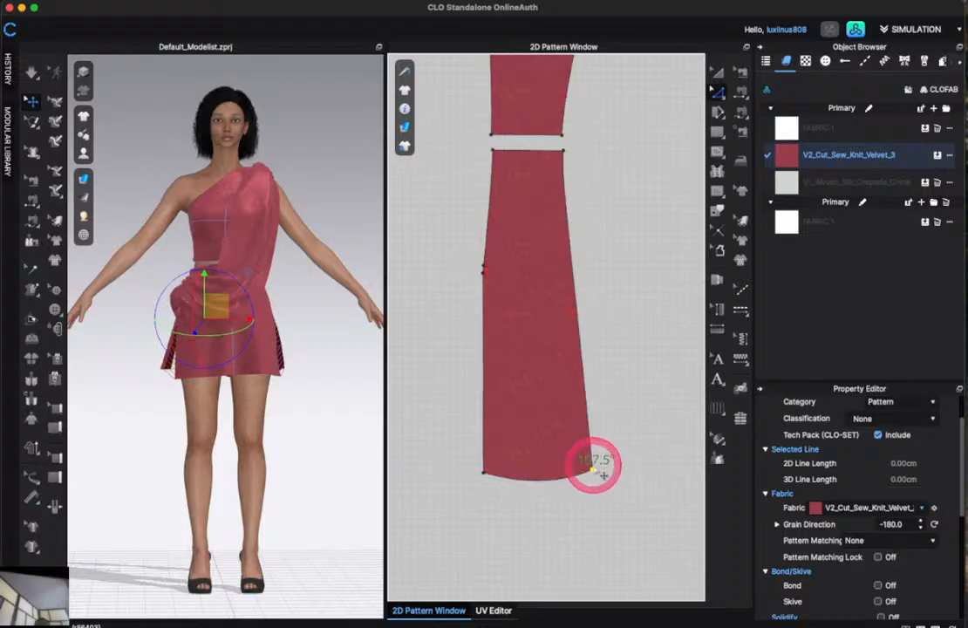
key(space)
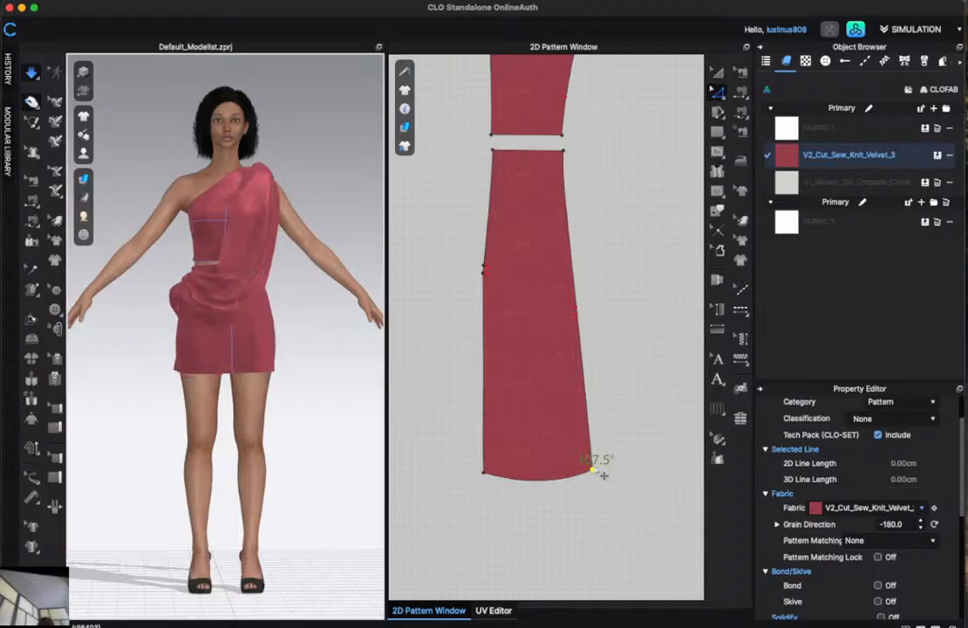
right_drag(368, 402, 62, 400)
Straighten the right back skirt panel's hem by deleting all its curve points.
click(551, 533)
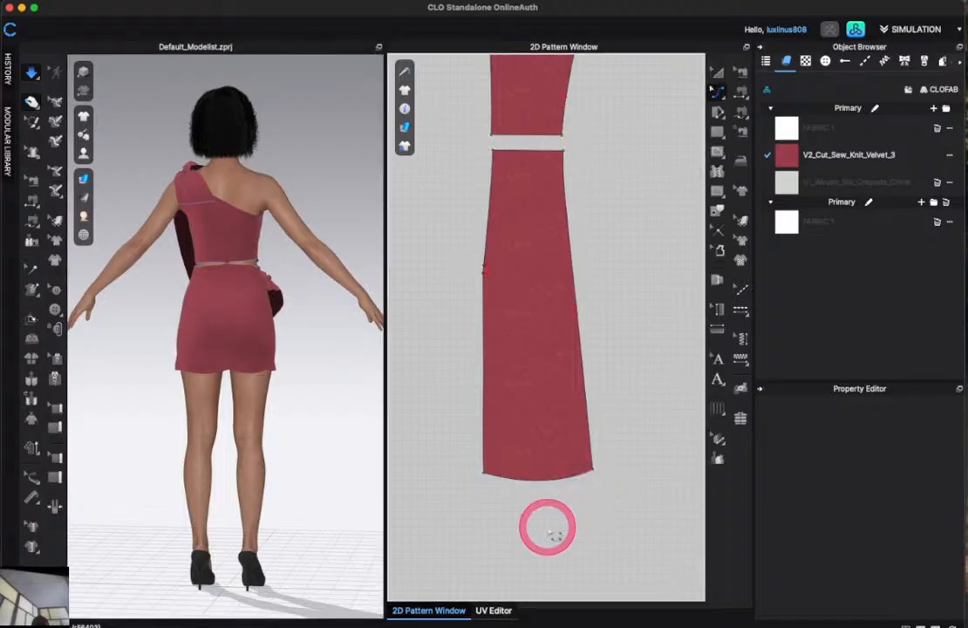
key(v)
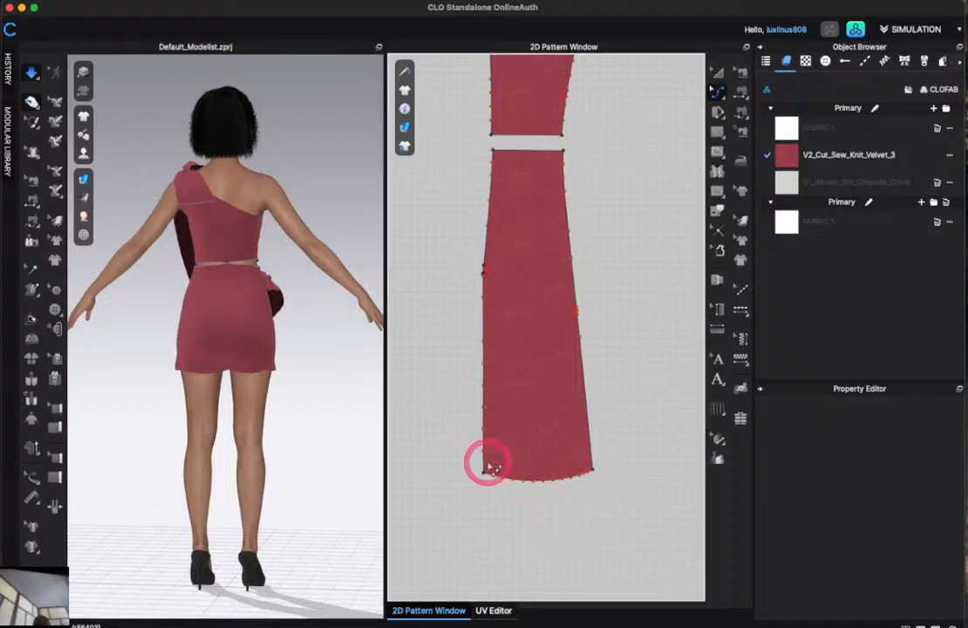
drag(488, 464, 588, 502)
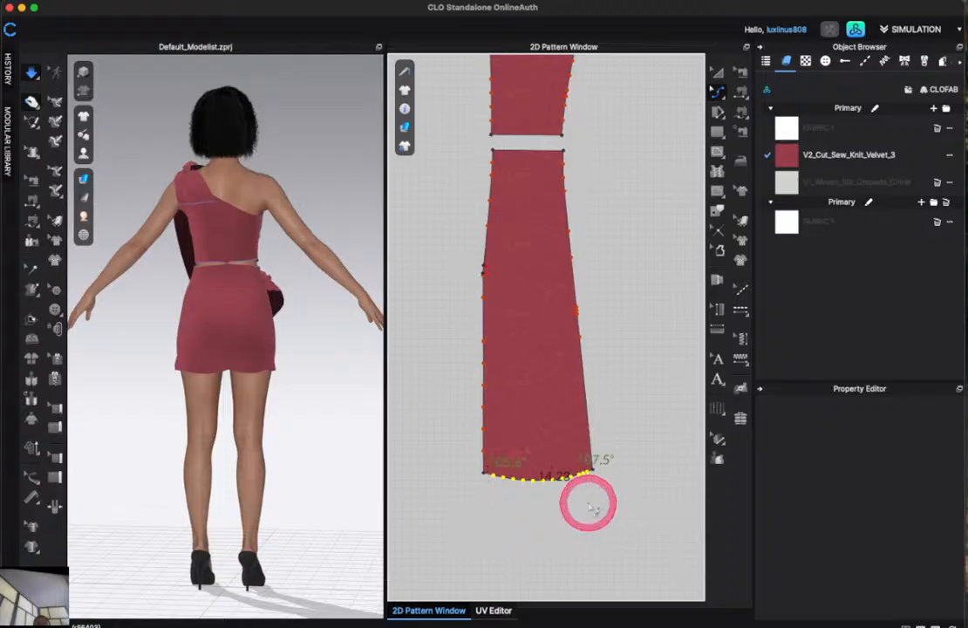
key(Delete)
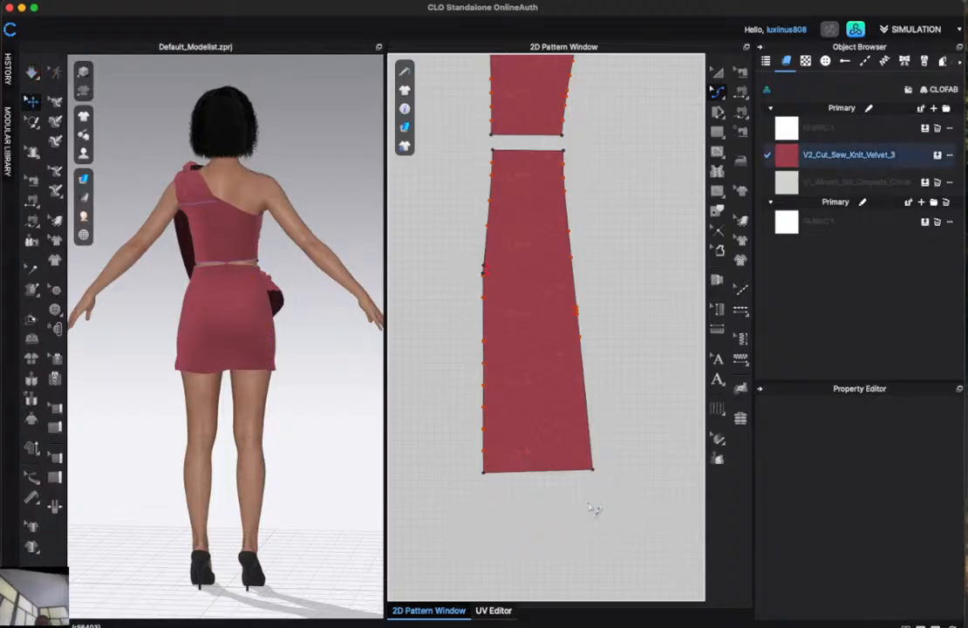
Delete the curve points along the left back skirt panel's hem to make it straight.
scroll(564, 498, down, 8)
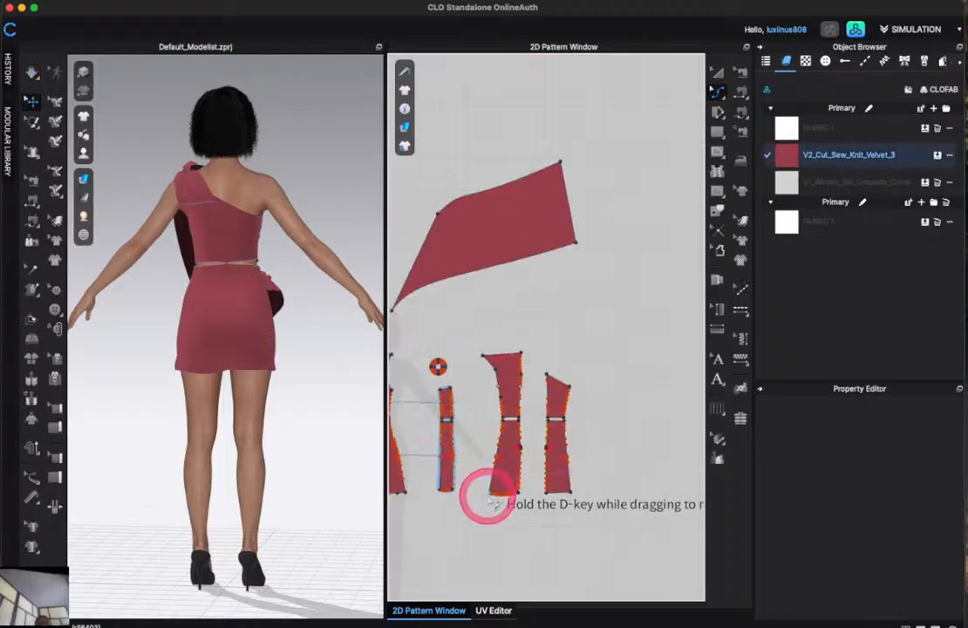
scroll(490, 497, up, 8)
drag(495, 487, 490, 481)
drag(596, 516, 494, 478)
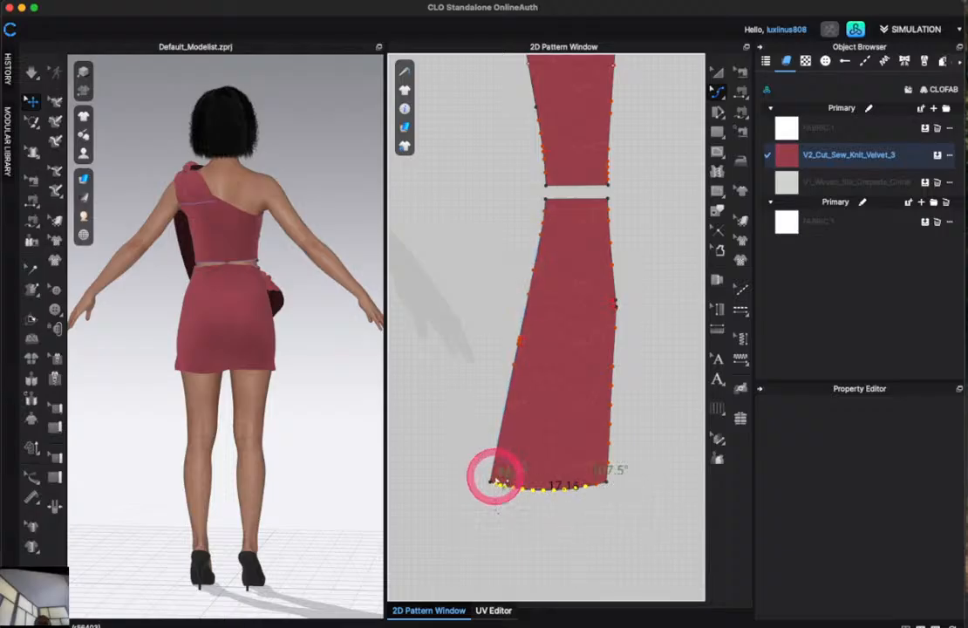
key(Delete)
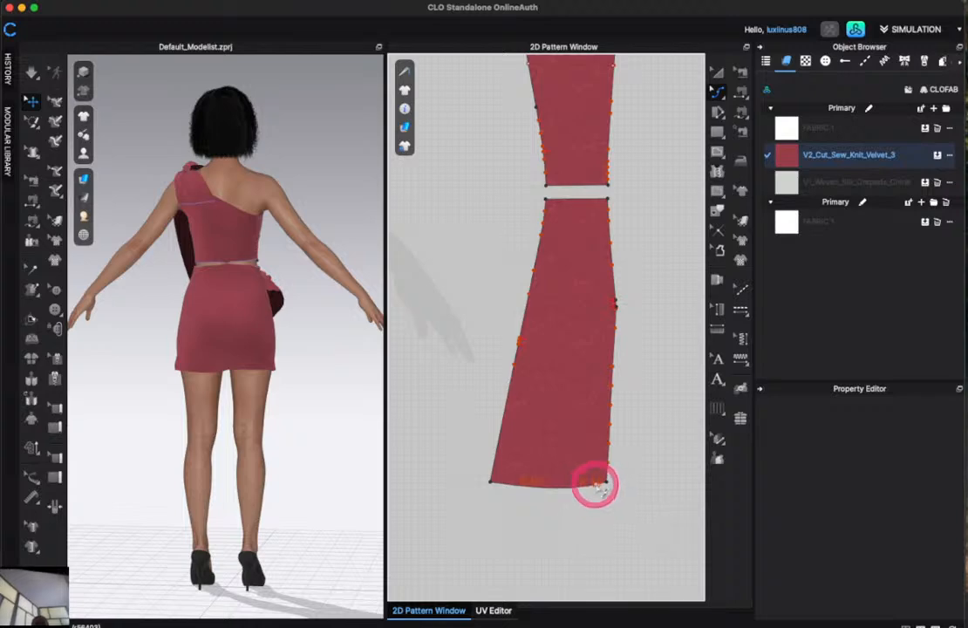
click(593, 482)
click(589, 486)
Straighten the symmetric side skirt panels' hems by deleting their curve points.
scroll(575, 505, down, 5)
scroll(565, 517, down, 6)
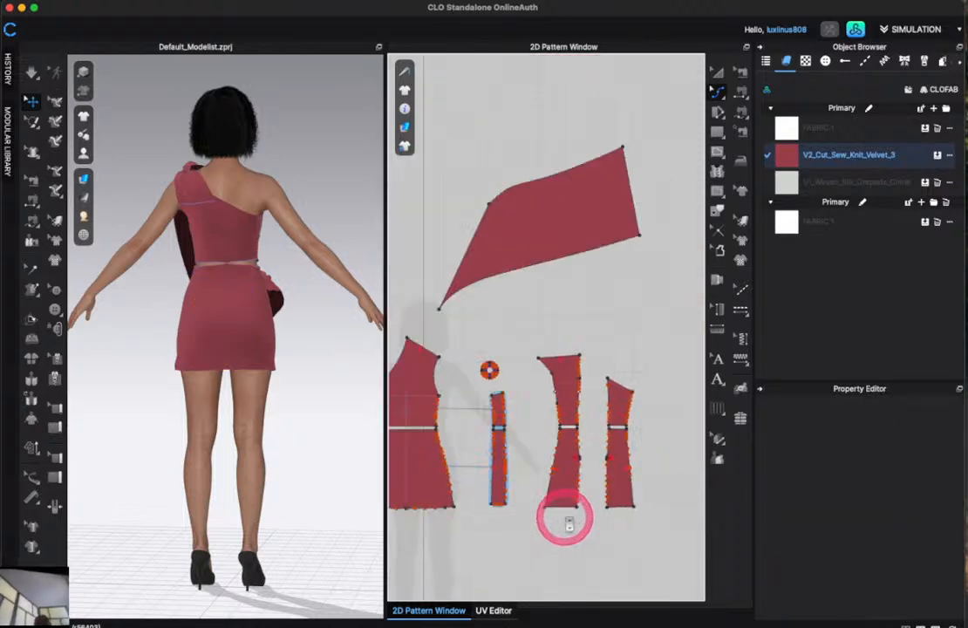
scroll(488, 517, up, 5)
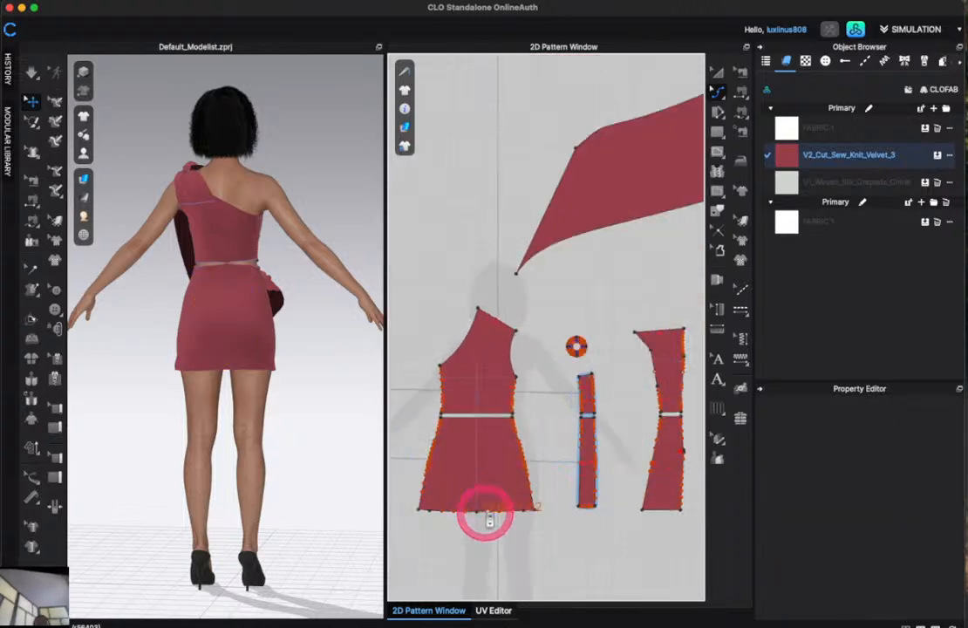
scroll(586, 526, up, 3)
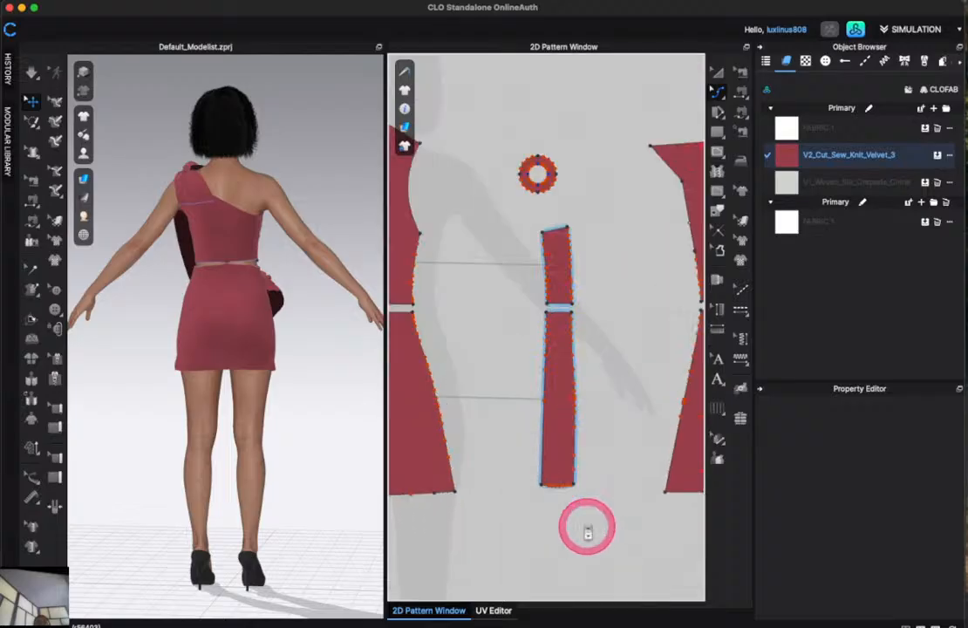
scroll(583, 520, up, 5)
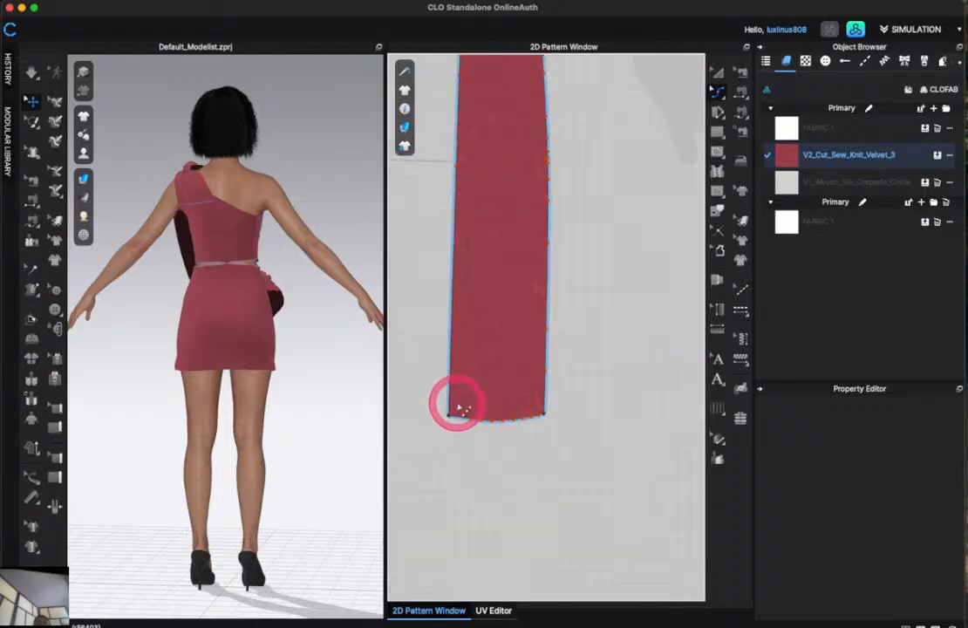
drag(462, 400, 541, 453)
click(534, 447)
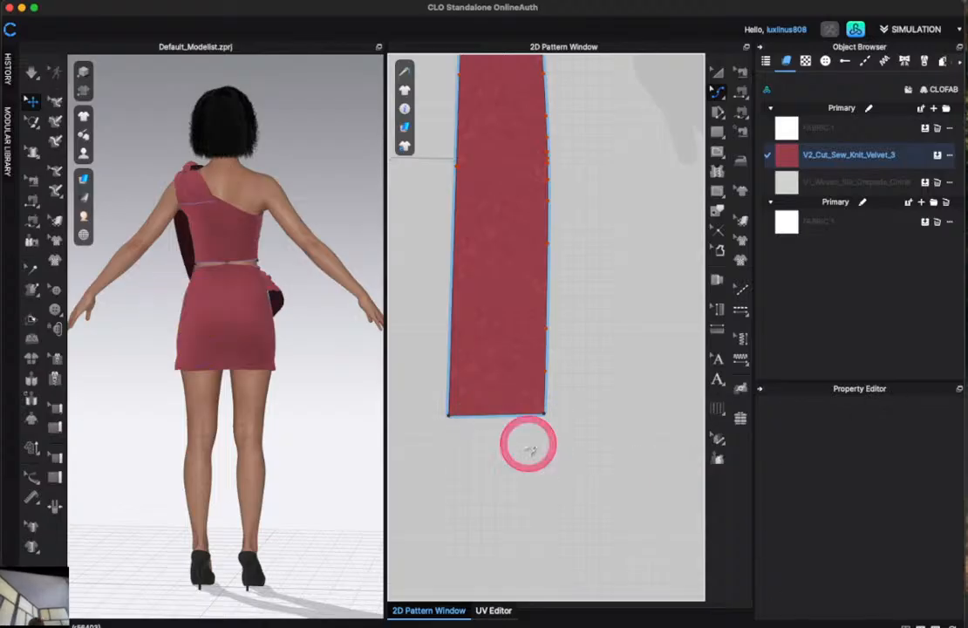
Simulate the garment and inspect the skirt's fit and hemline from the side, front and back.
key(space)
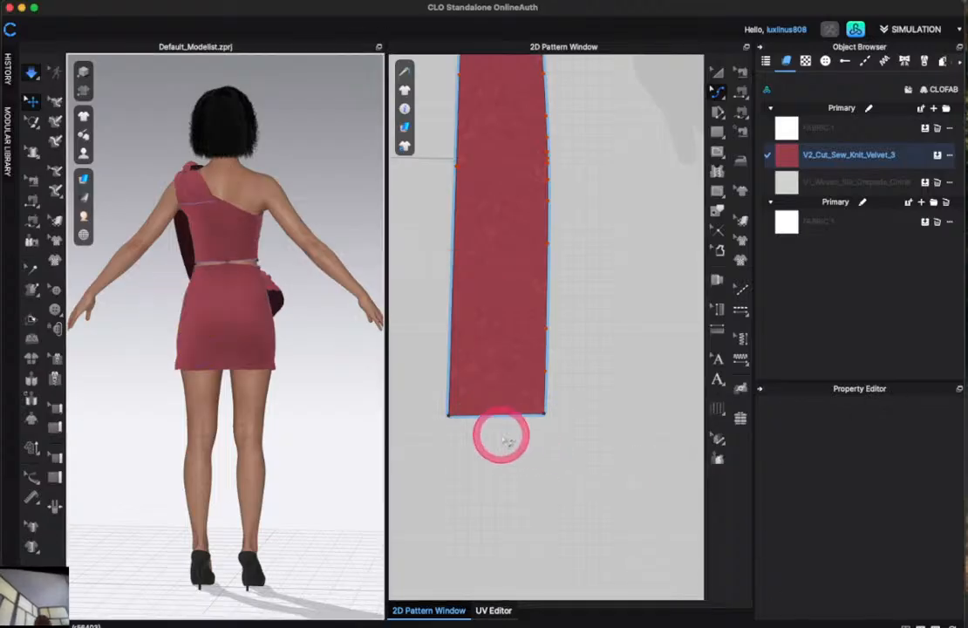
right_drag(345, 395, 175, 403)
scroll(238, 335, up, 4)
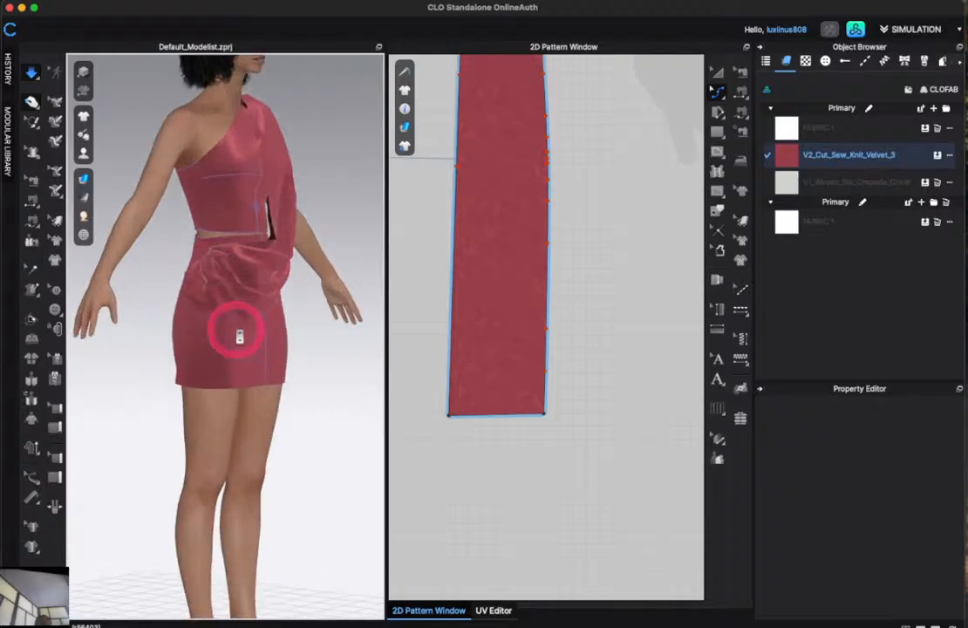
scroll(239, 335, up, 3)
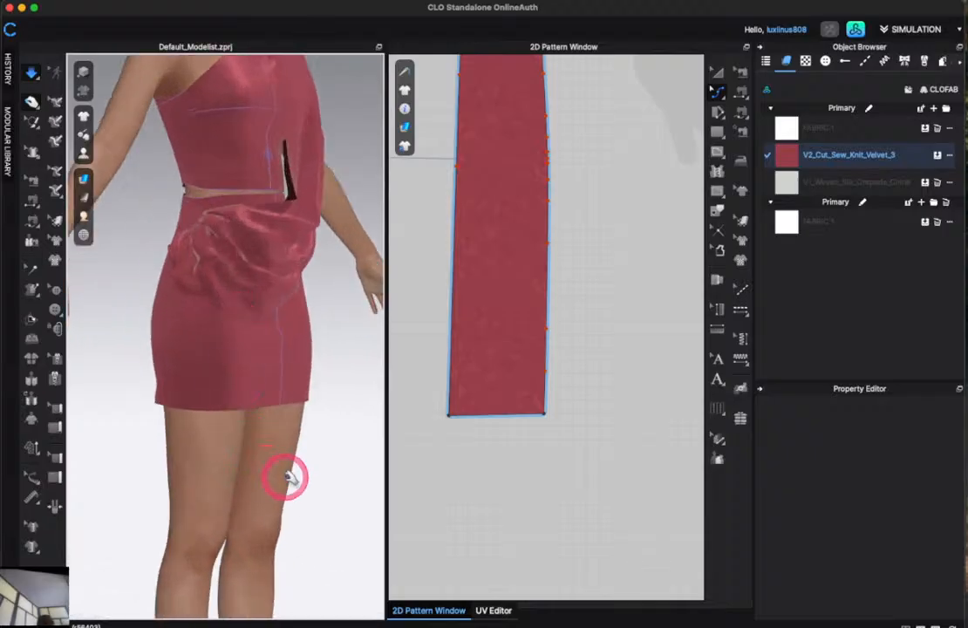
right_drag(287, 475, 242, 471)
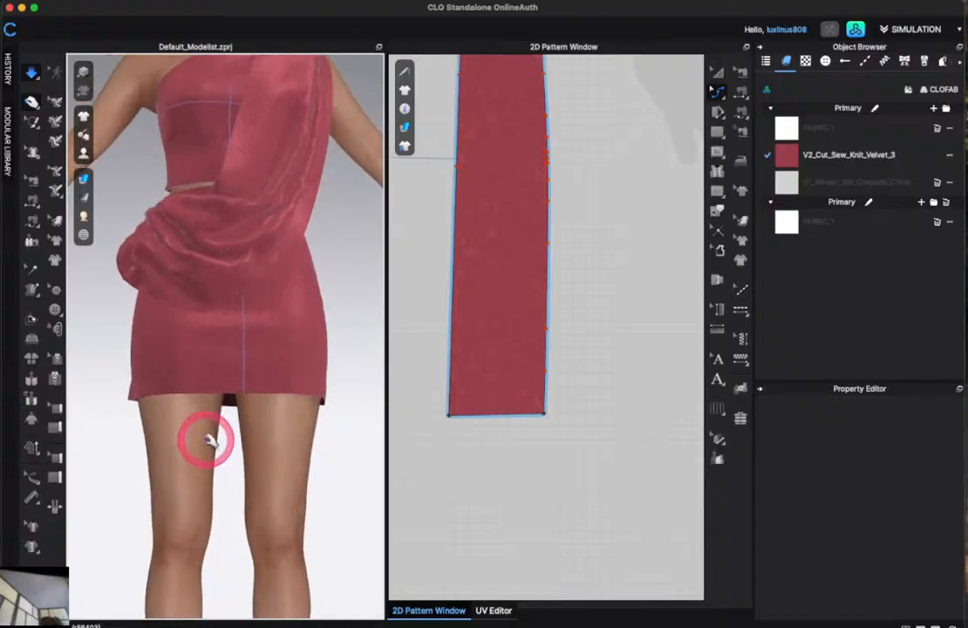
click(269, 370)
click(359, 483)
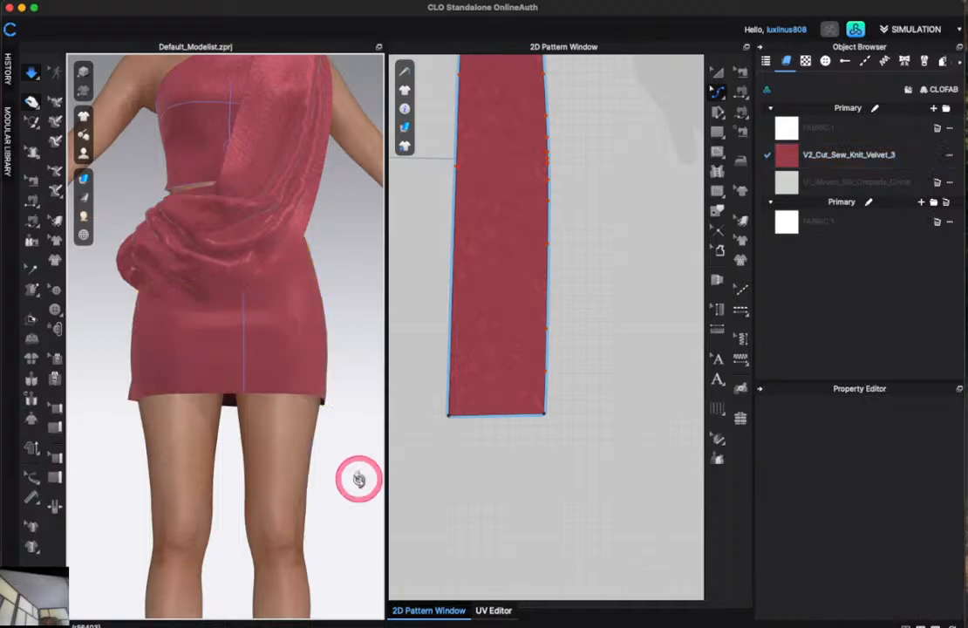
right_drag(358, 482, 152, 394)
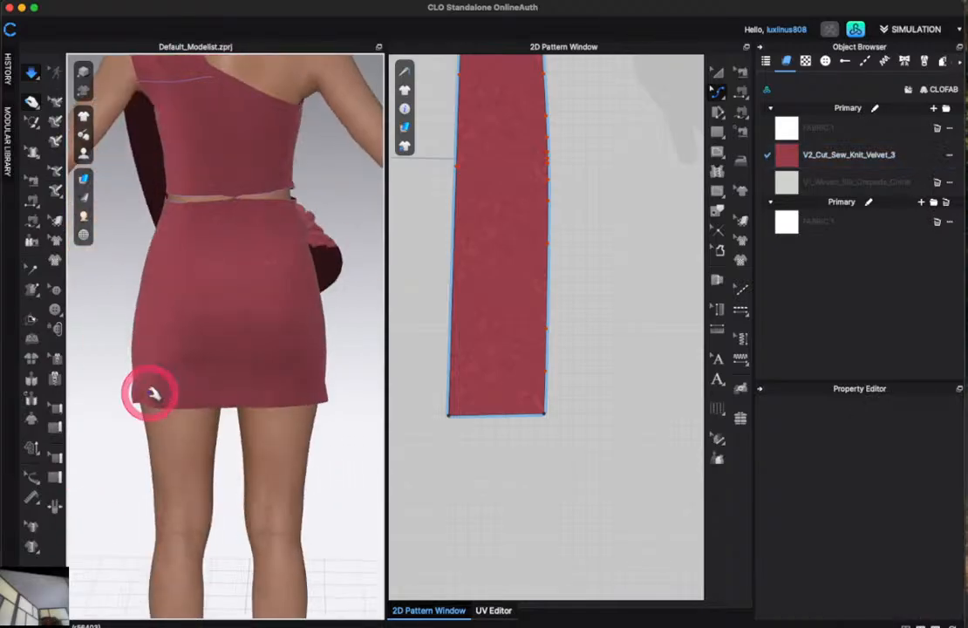
Examine the skirt's hemline from the back and side where the side skirt panel meets the back panel.
click(152, 394)
scroll(471, 500, down, 10)
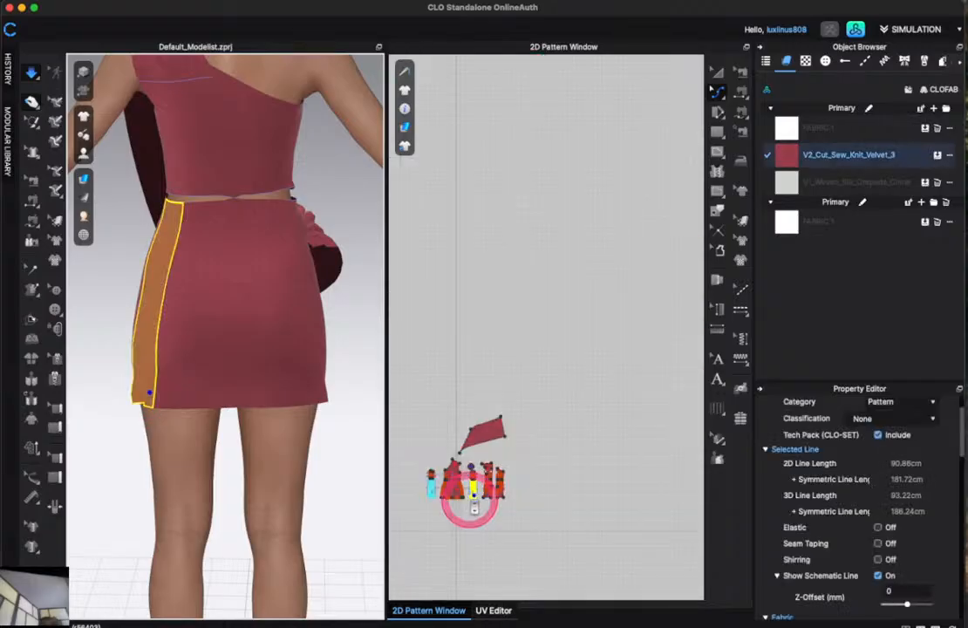
scroll(436, 510, up, 10)
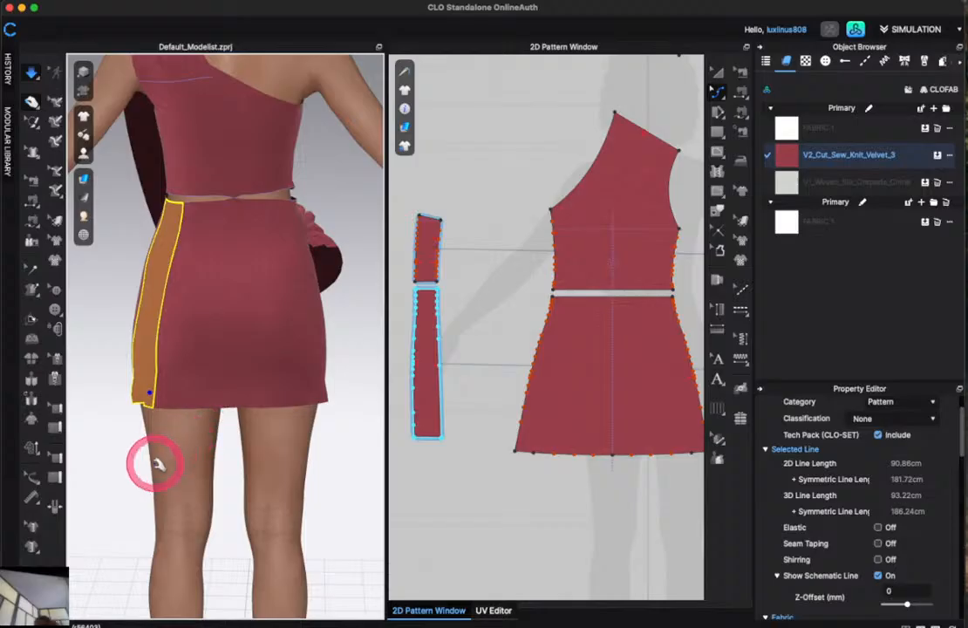
click(104, 445)
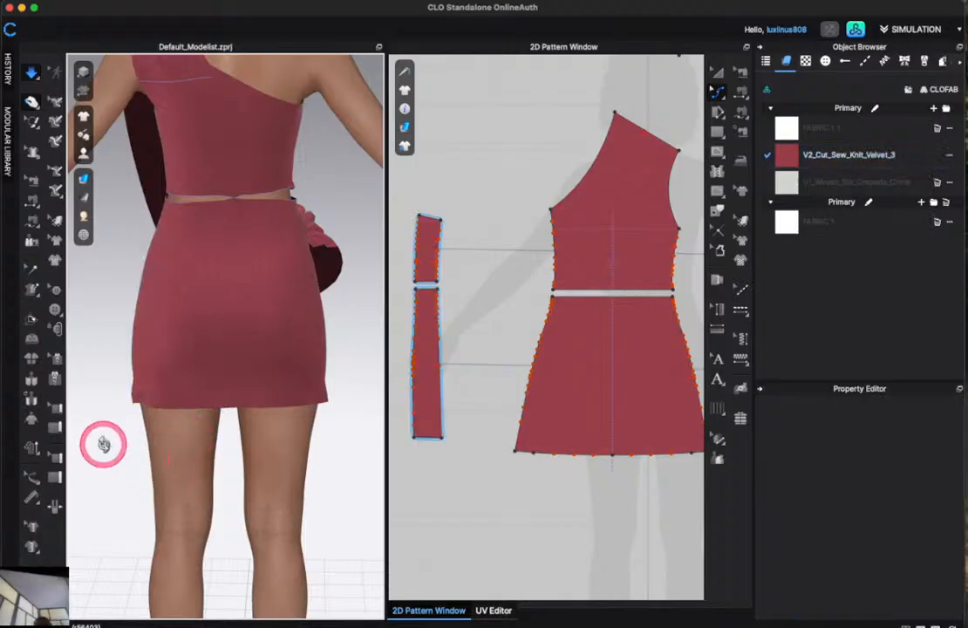
right_drag(103, 445, 190, 406)
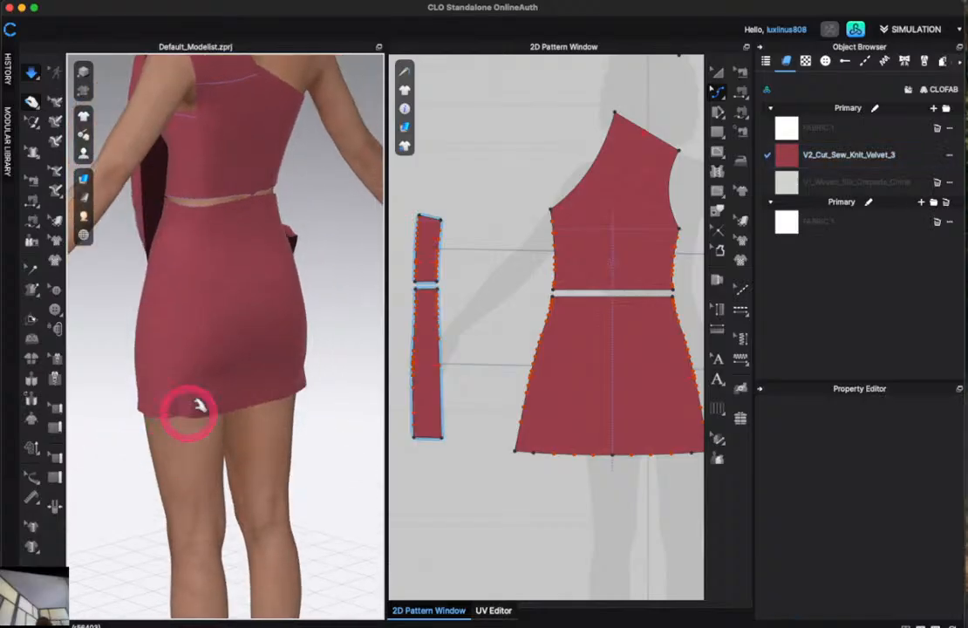
click(191, 405)
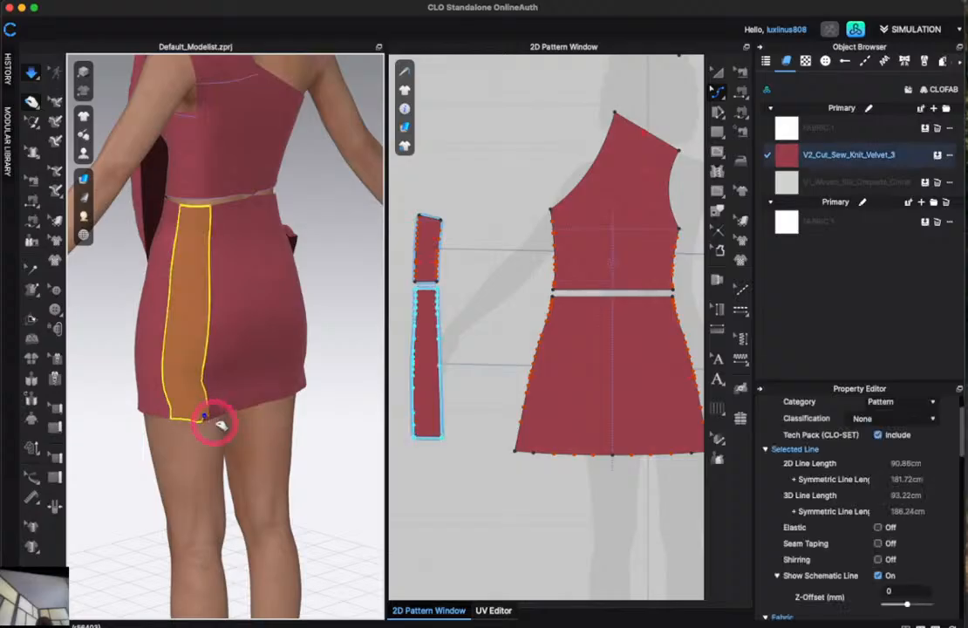
click(310, 505)
right_drag(304, 505, 270, 482)
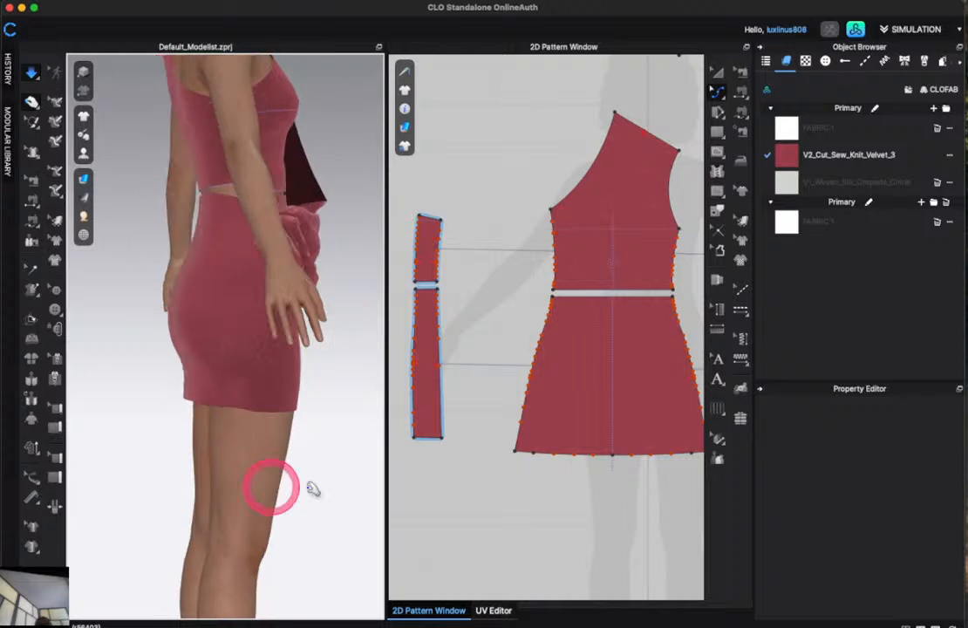
Narrow the side skirt panels and the wider back skirt panel by moving their bottom hem corners inward, and re-simulate the garment.
click(438, 433)
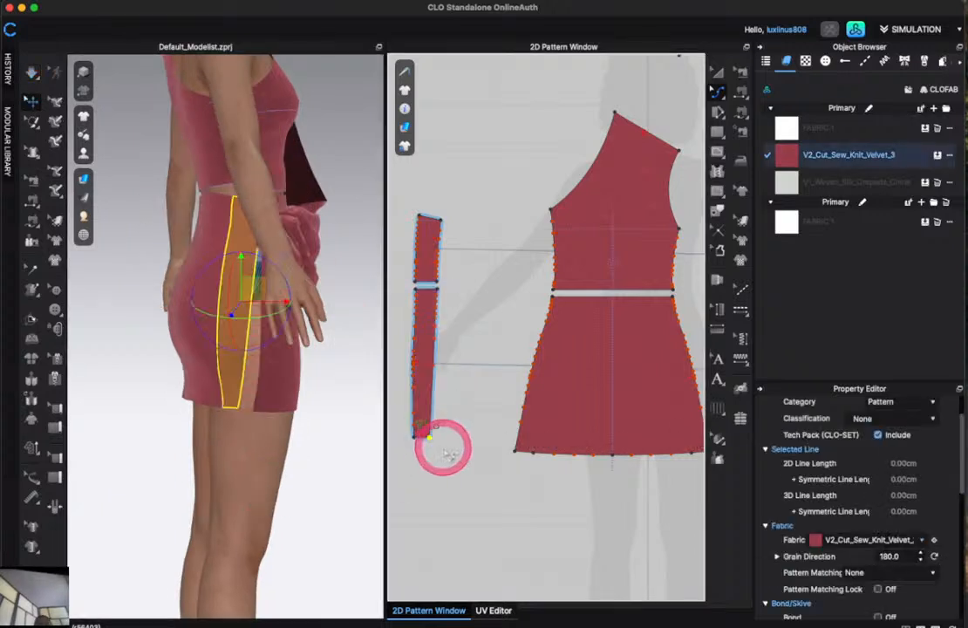
scroll(446, 452, down, 6)
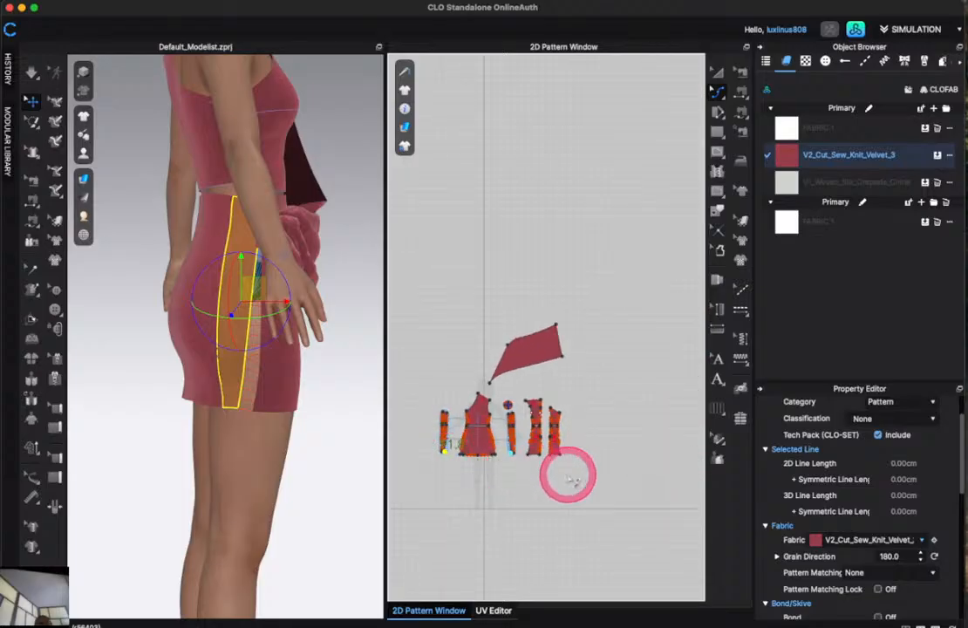
scroll(567, 477, up, 5)
scroll(445, 392, up, 2)
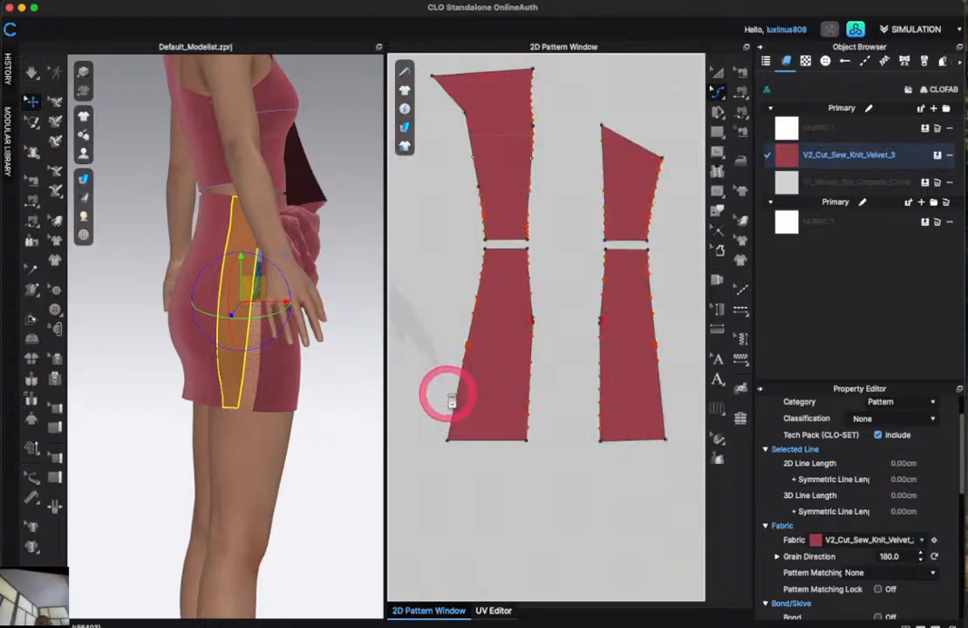
drag(454, 438, 481, 459)
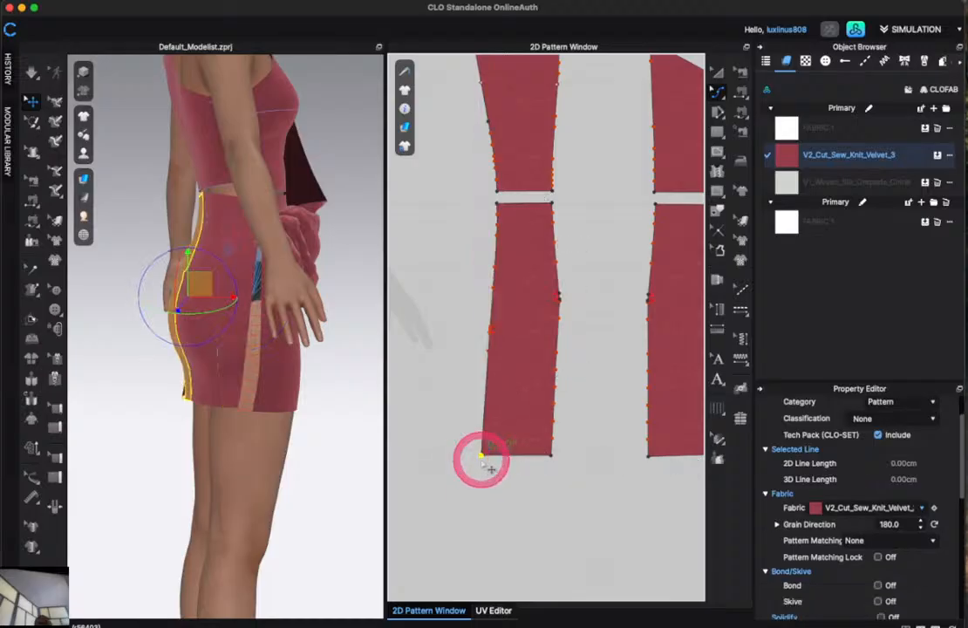
key(space)
click(332, 452)
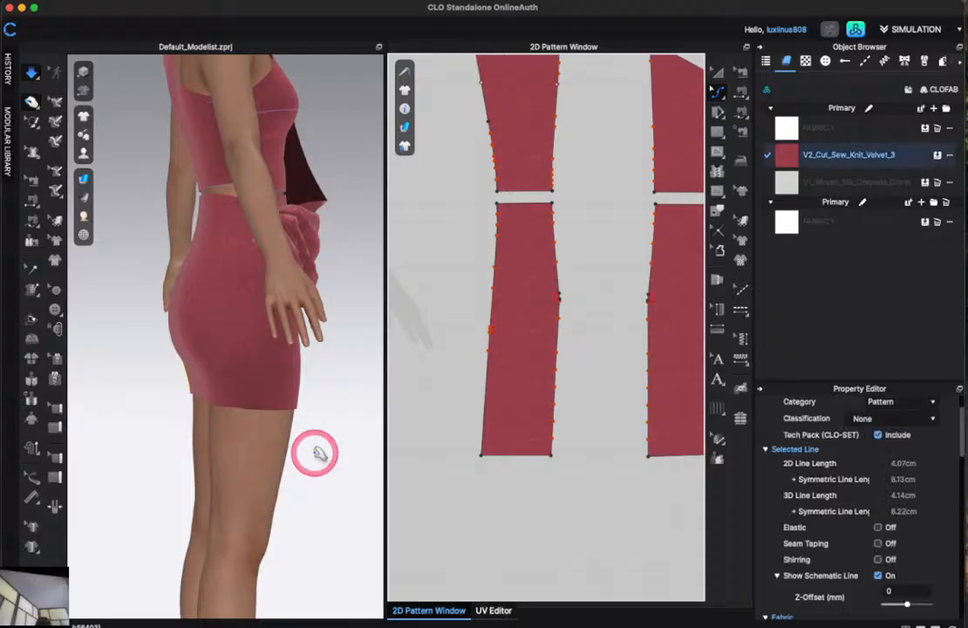
right_drag(313, 454, 143, 445)
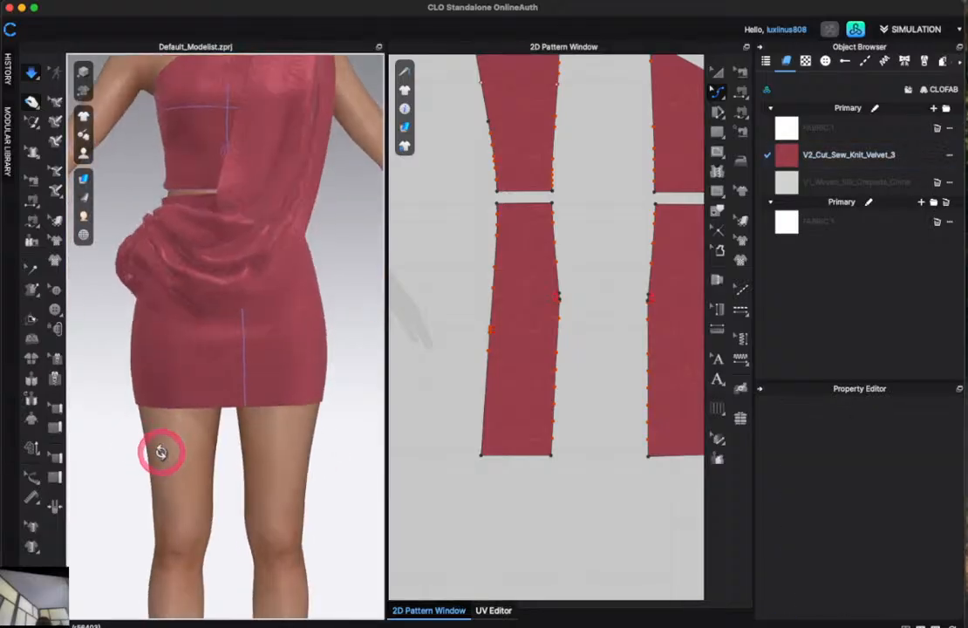
Pull the front skirt panel downward near both side seams during simulation to settle the fabric, and check the dress from the front.
click(295, 376)
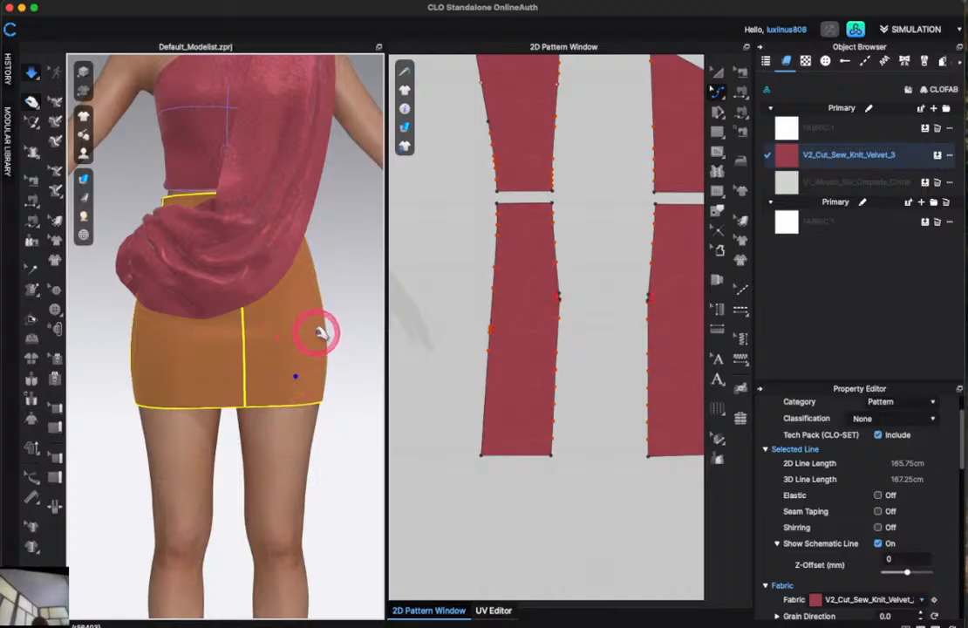
drag(316, 332, 345, 561)
drag(168, 380, 78, 601)
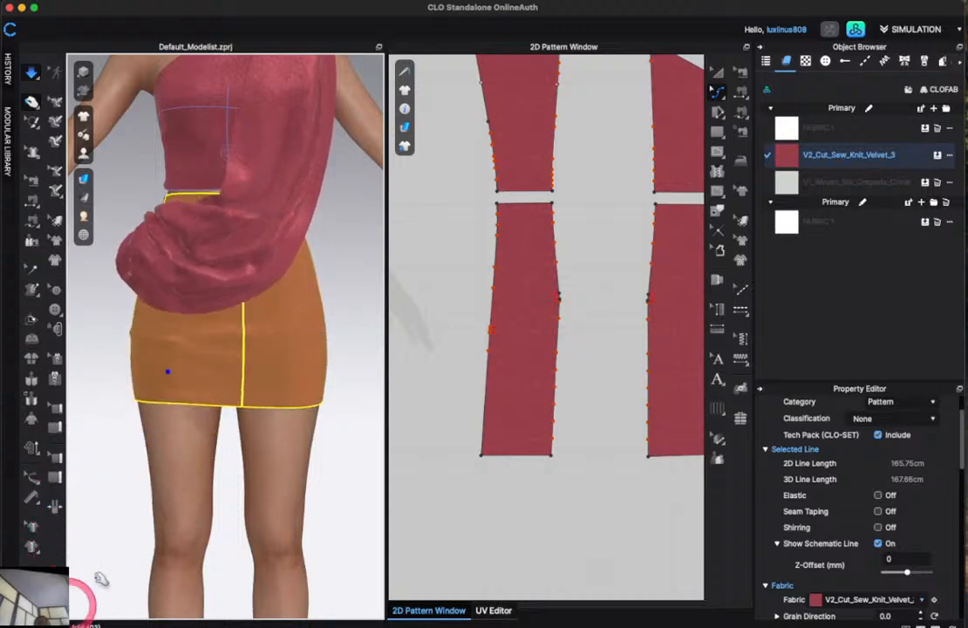
scroll(338, 480, down, 3)
click(324, 480)
right_drag(325, 481, 354, 476)
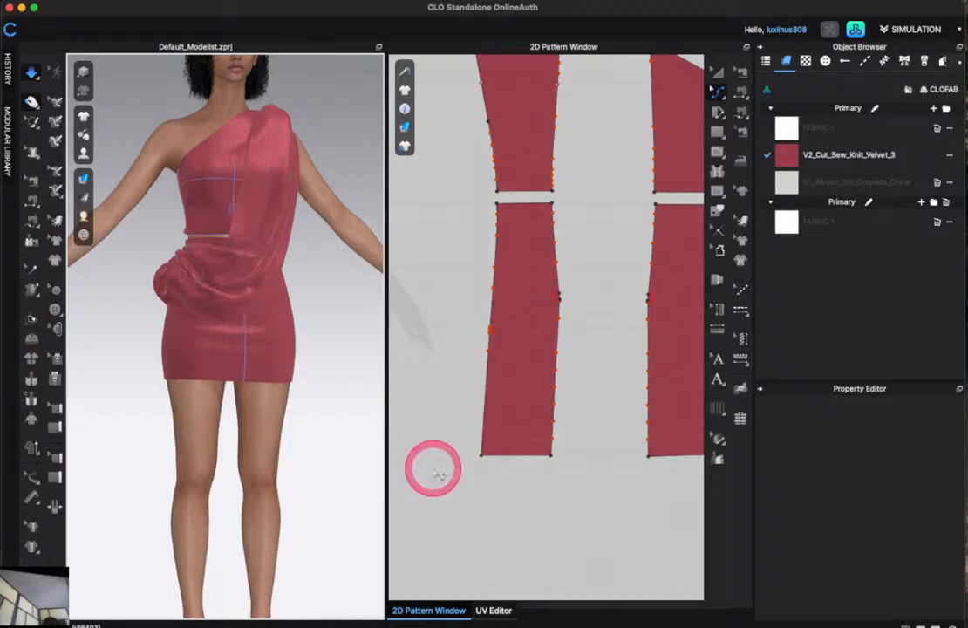
Draw a tall rectangular pattern piece beside the draped panel and widen it to about 50 by 136 cm.
scroll(558, 448, down, 5)
scroll(559, 448, down, 4)
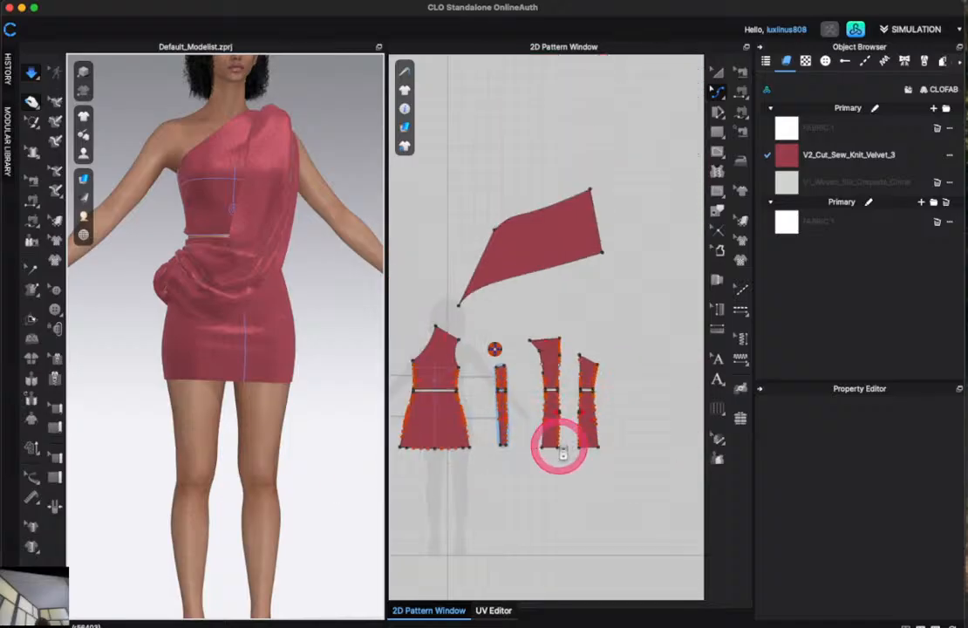
click(715, 131)
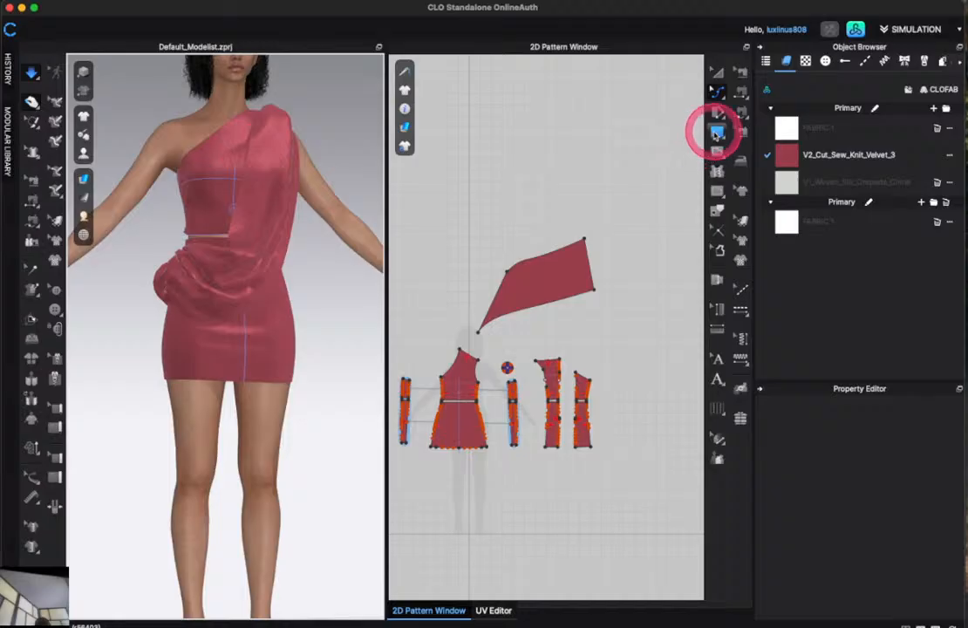
drag(619, 230, 660, 378)
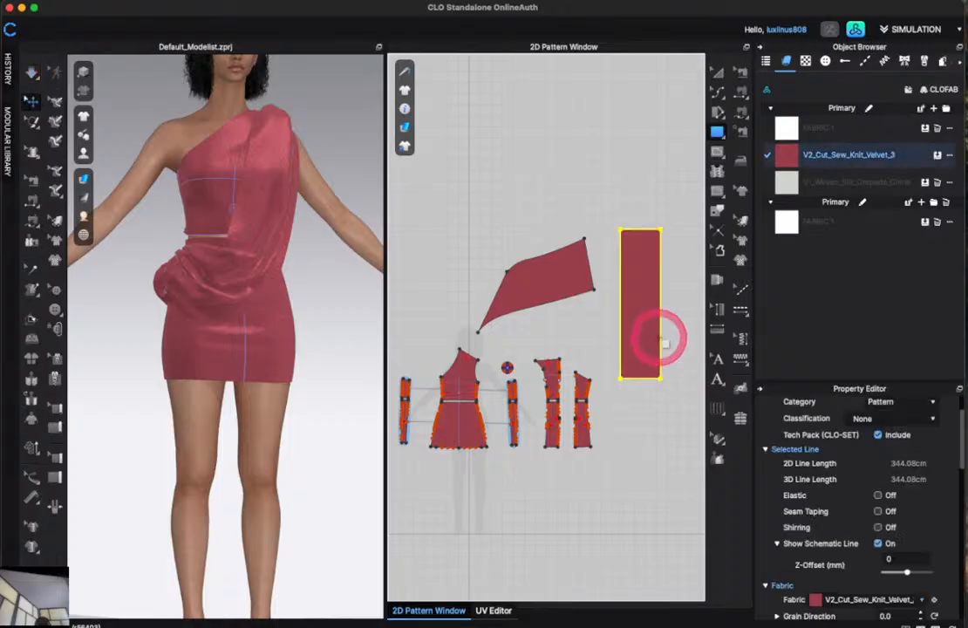
click(718, 91)
click(758, 90)
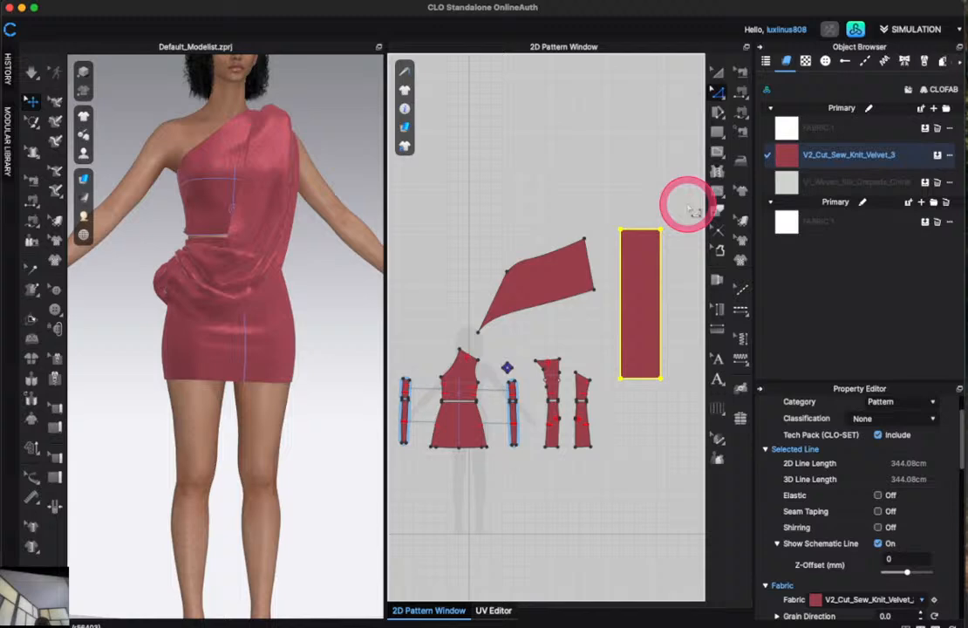
click(664, 281)
mouse_move(674, 285)
mouse_down()
mouse_move(687, 288)
mouse_move(680, 283)
mouse_up()
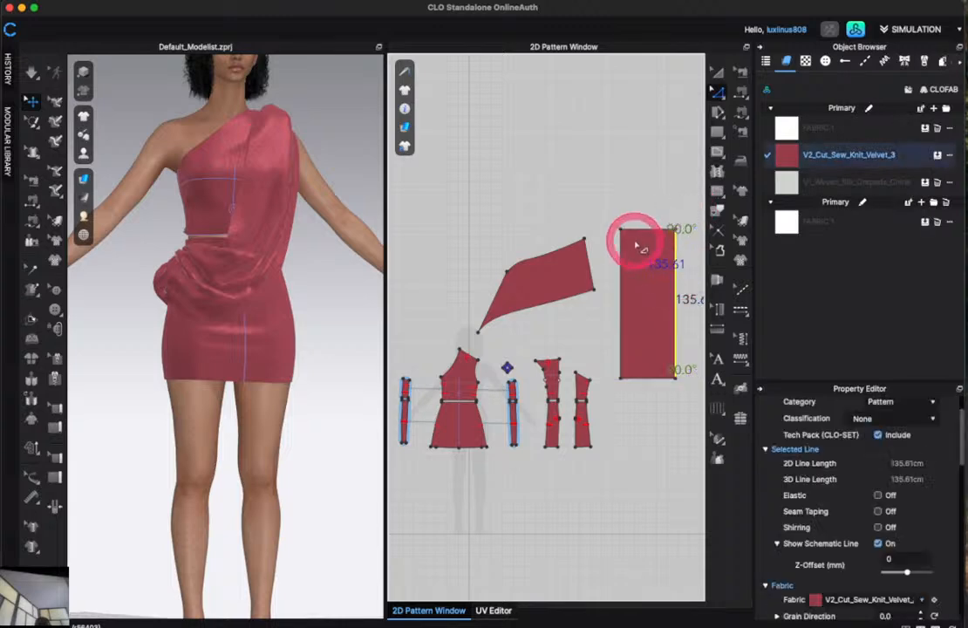
click(742, 95)
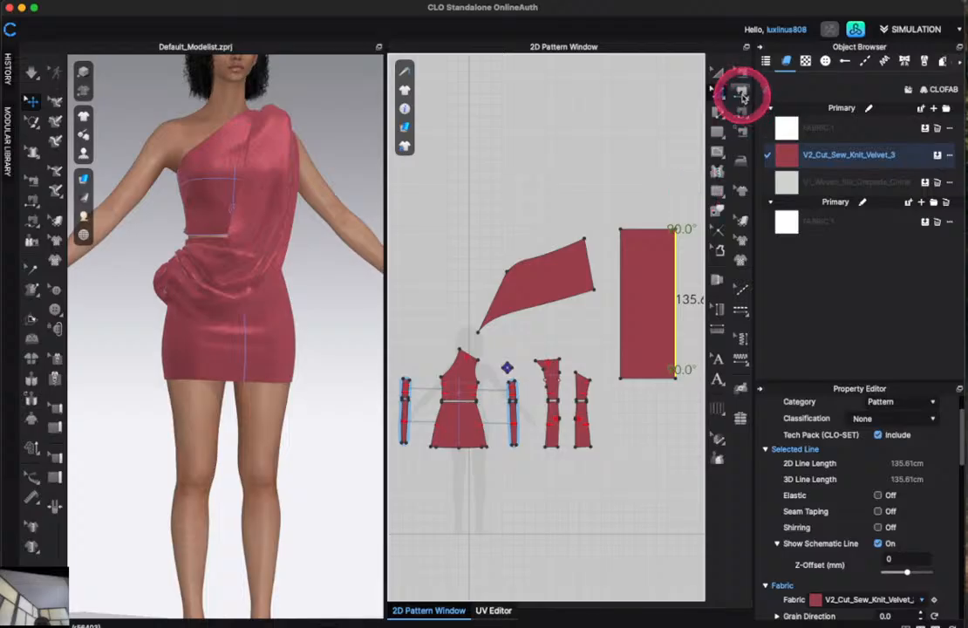
click(742, 96)
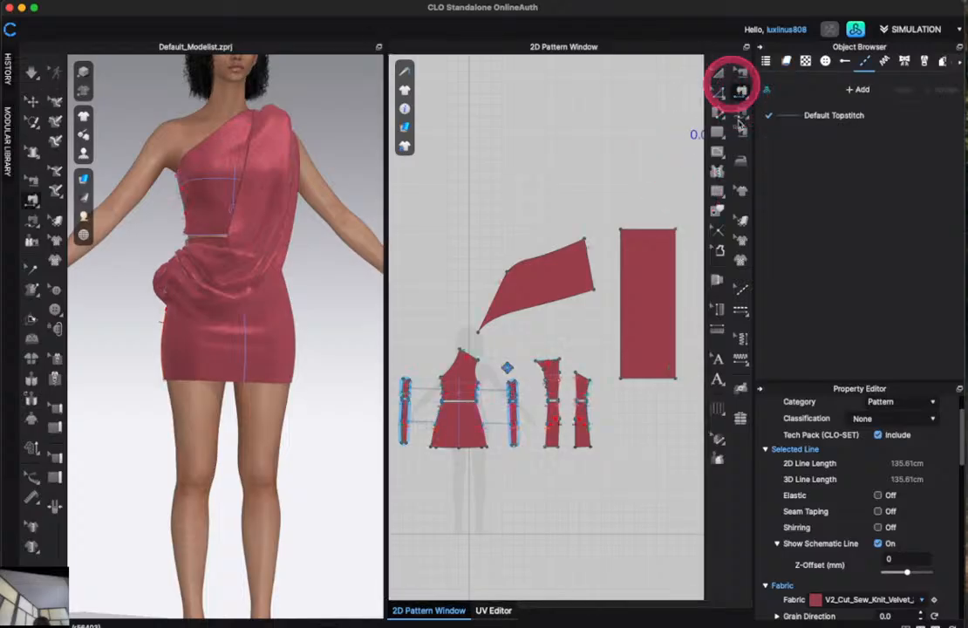
click(621, 248)
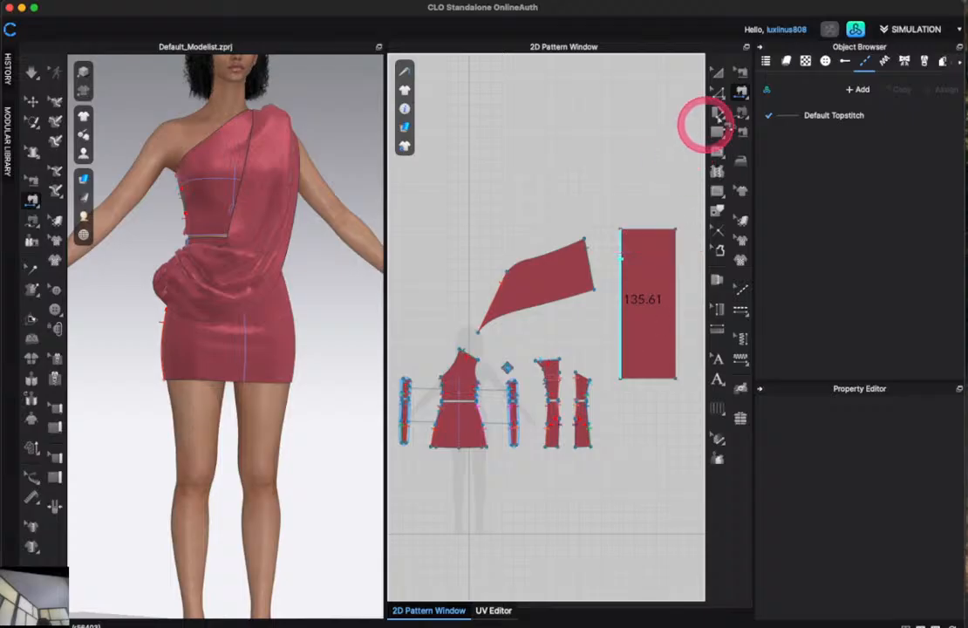
Sew a segment of about 12.6 cm on the front skirt panel's upper side edge to the rectangle's full top edge with Free Sewing.
click(741, 112)
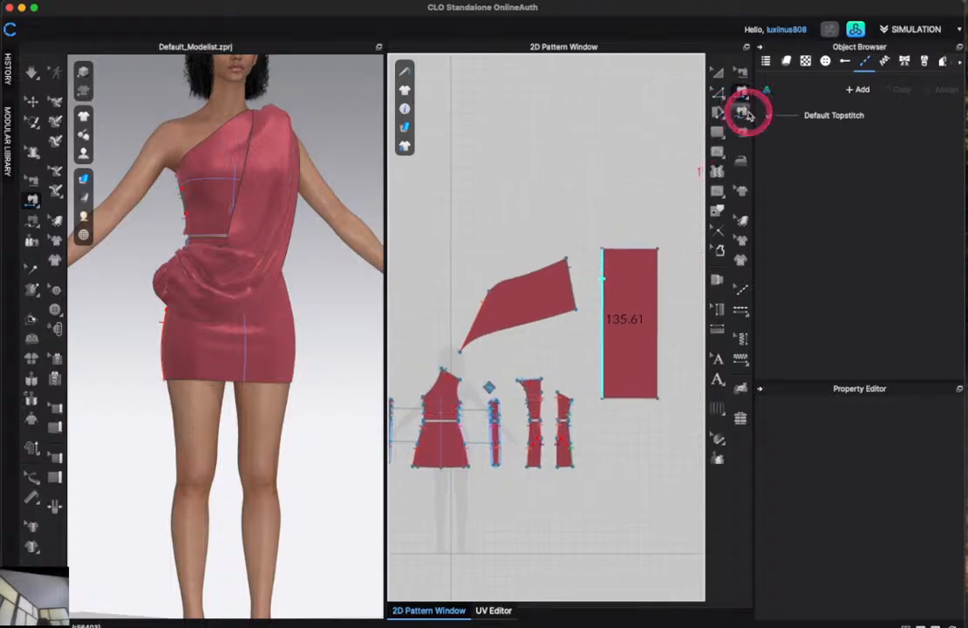
click(602, 250)
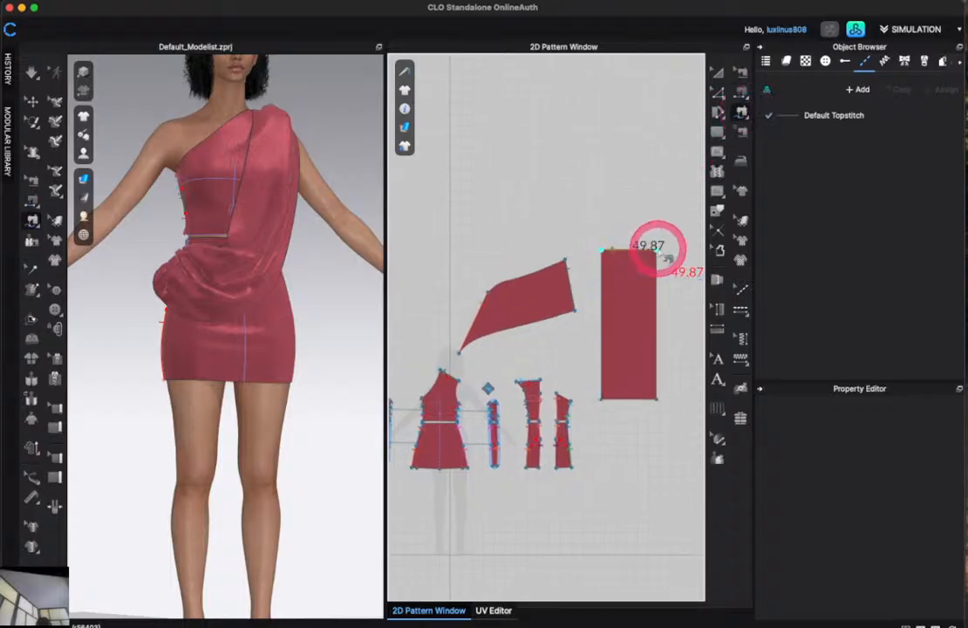
click(742, 133)
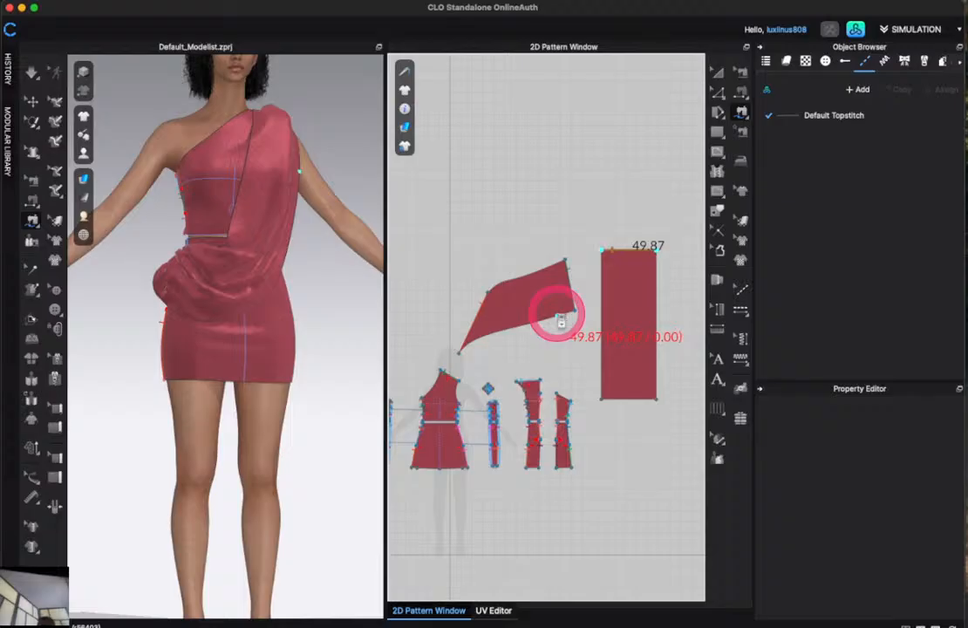
scroll(463, 385, up, 5)
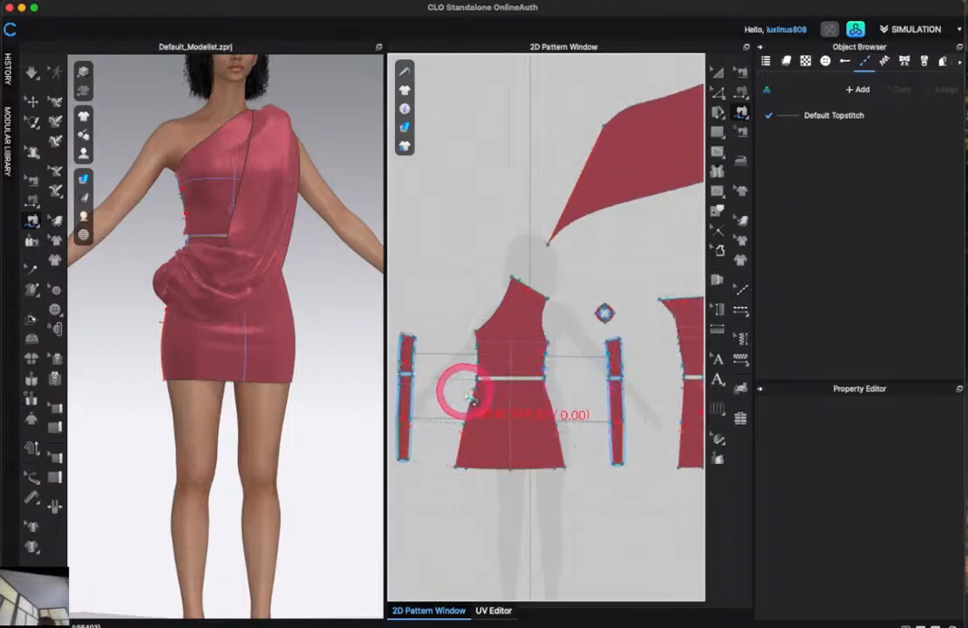
scroll(469, 400, up, 4)
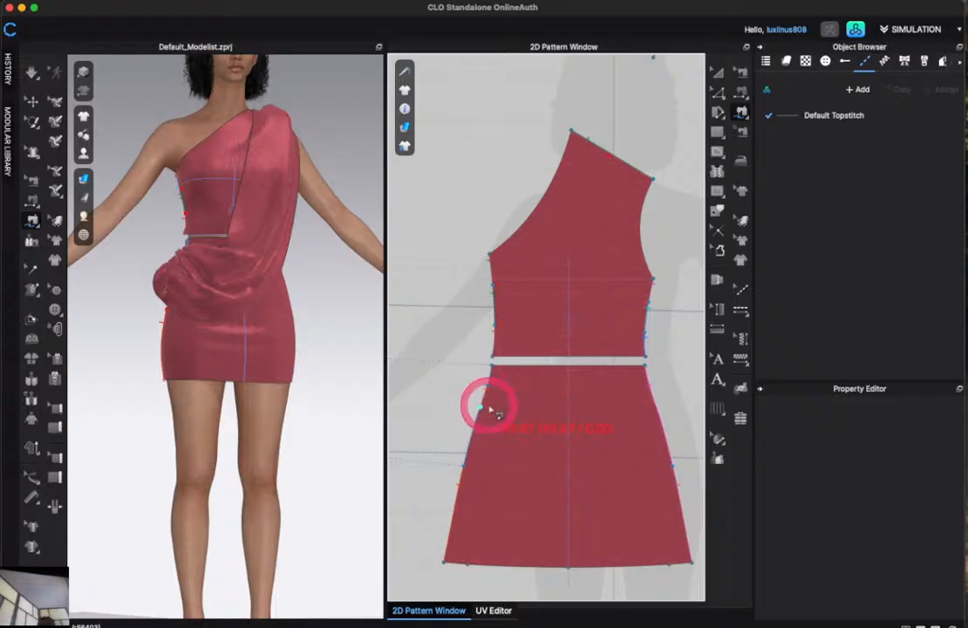
right_click(479, 406)
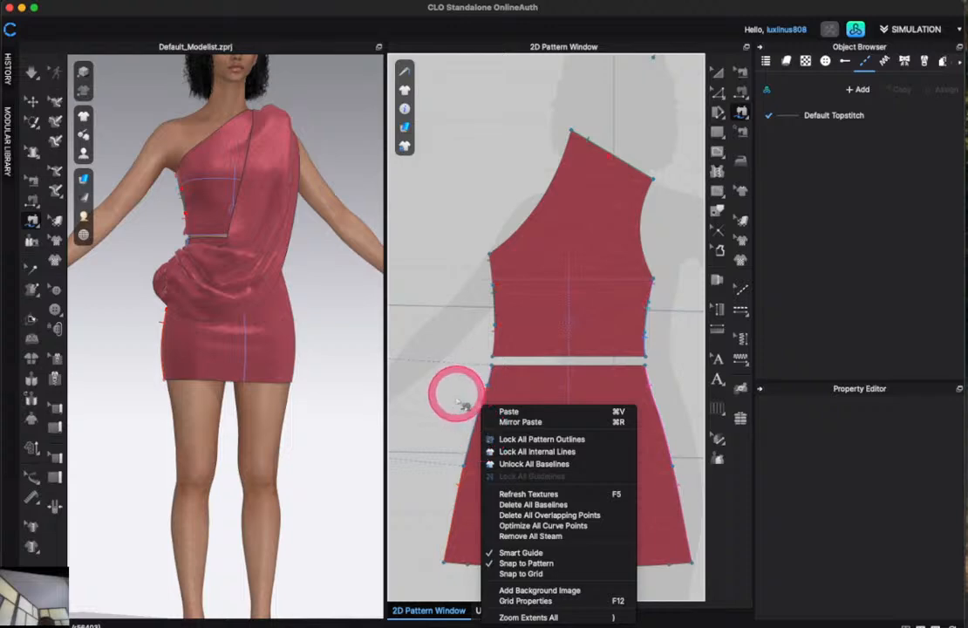
click(469, 404)
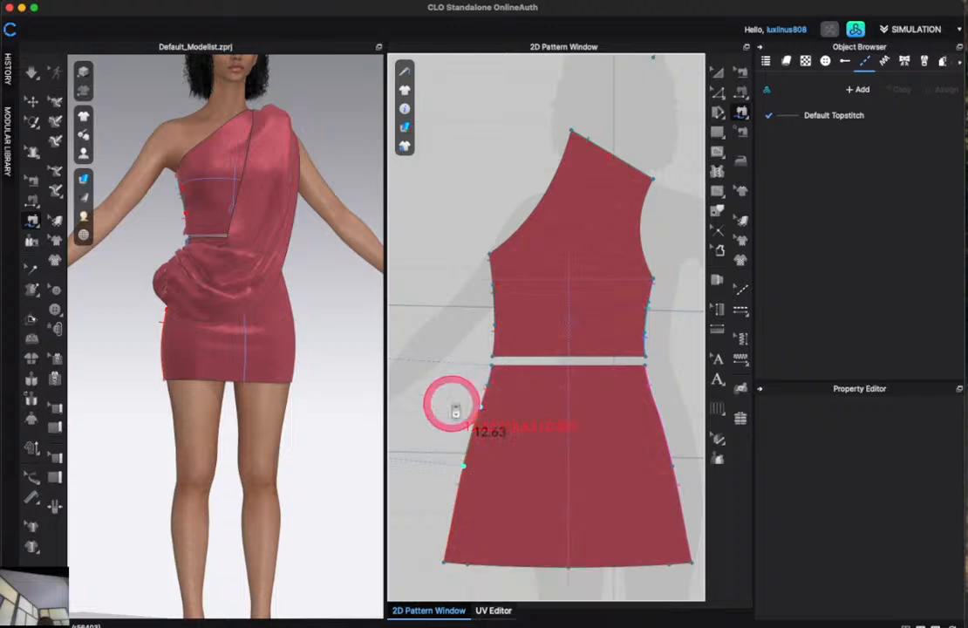
scroll(451, 405, down, 5)
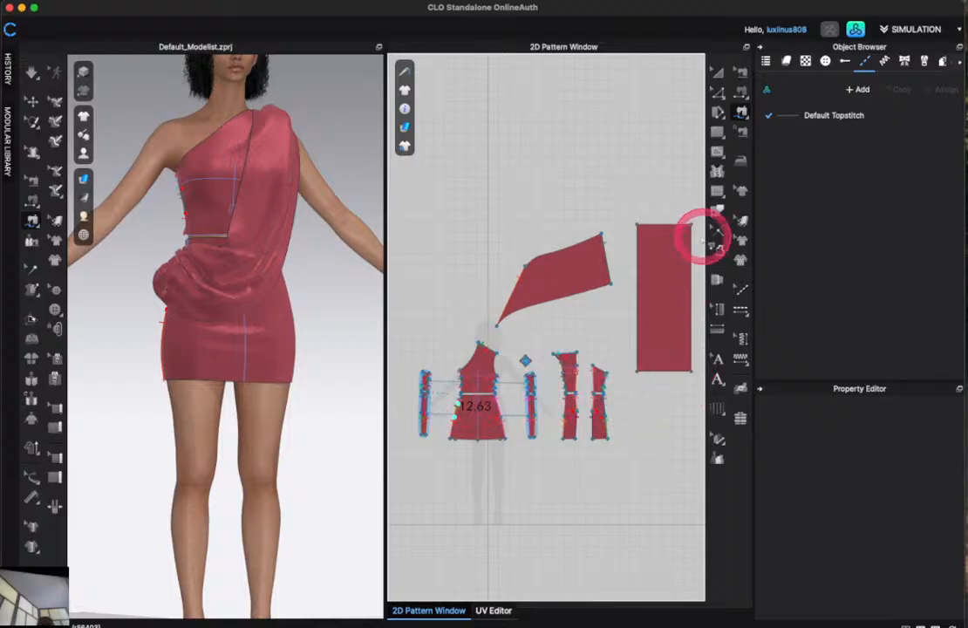
click(689, 228)
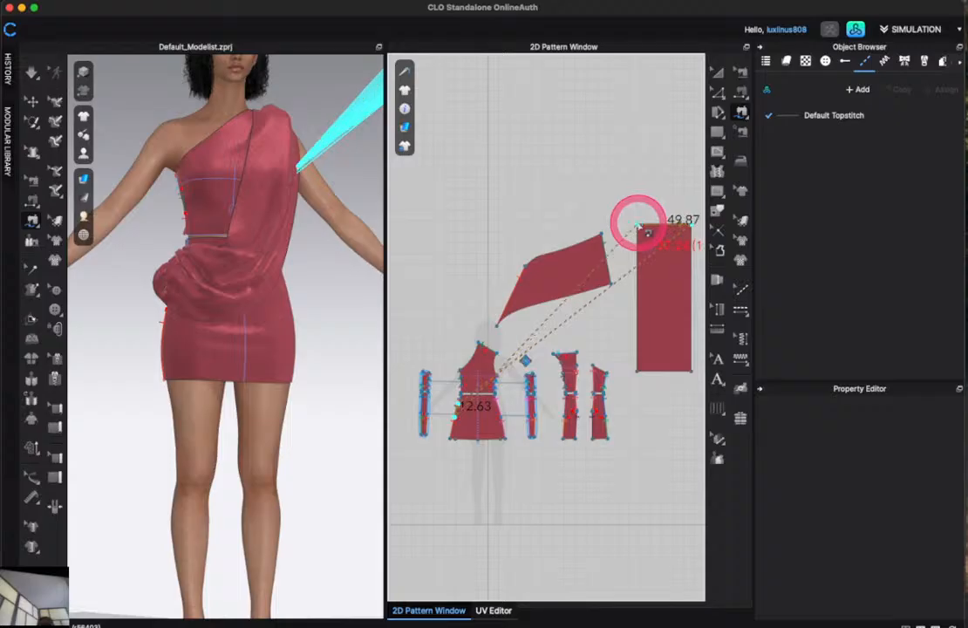
click(245, 269)
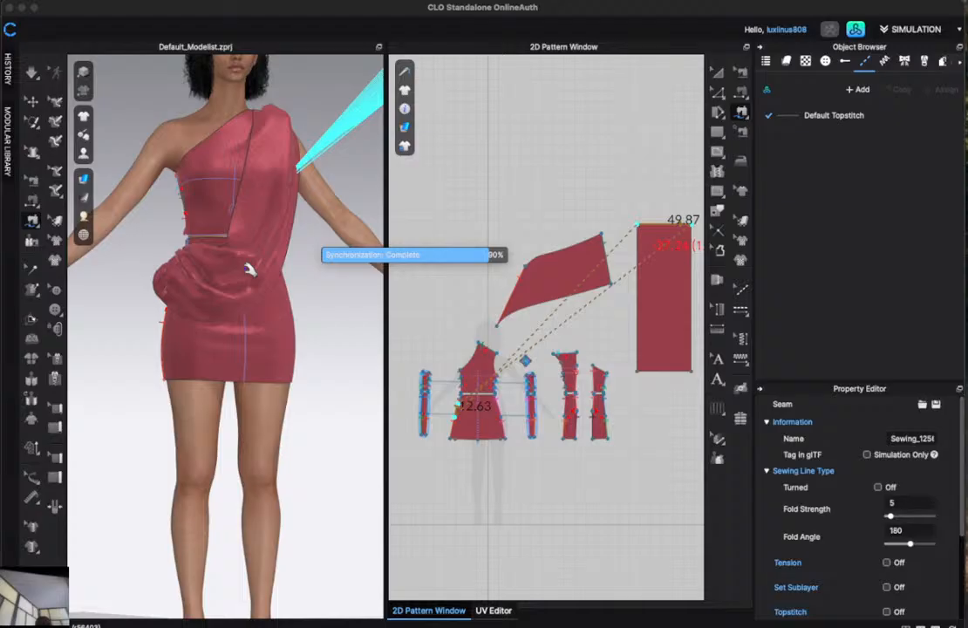
Move the tall rectangular panel in the 3D view to the avatar's front, over the hip side with the gathered drape.
scroll(227, 306, down, 5)
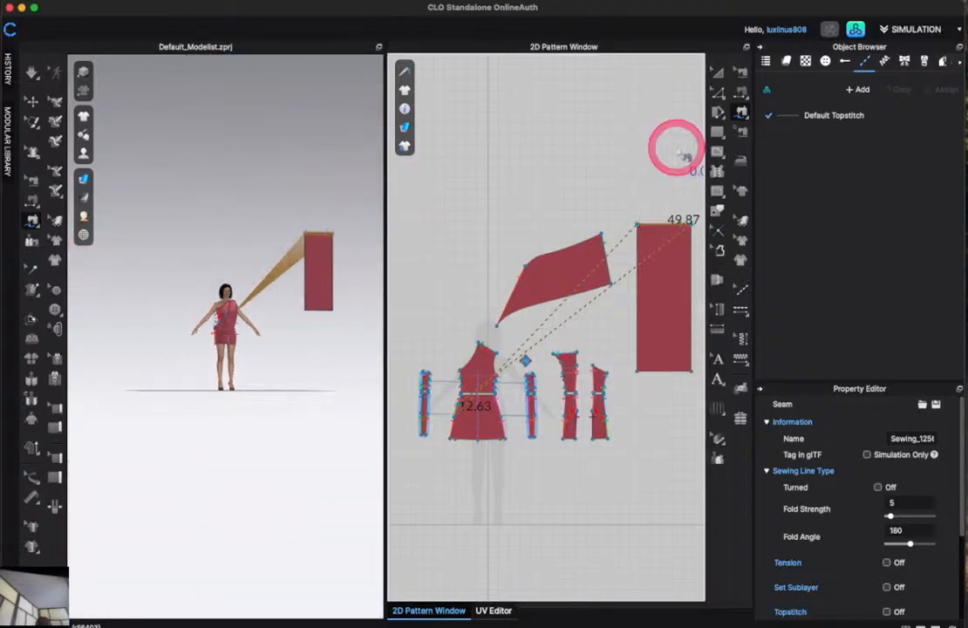
click(716, 72)
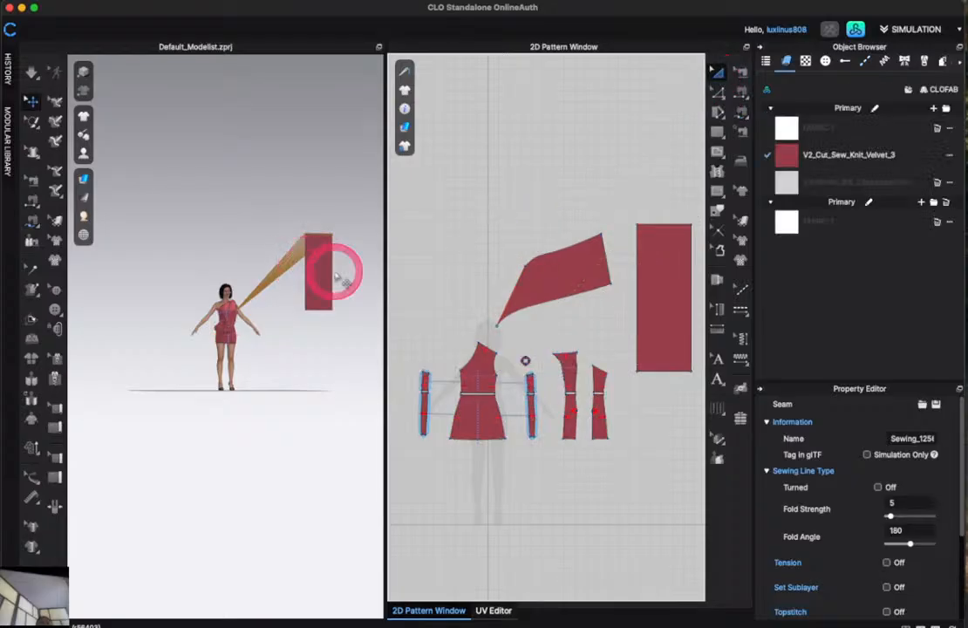
drag(320, 272, 237, 332)
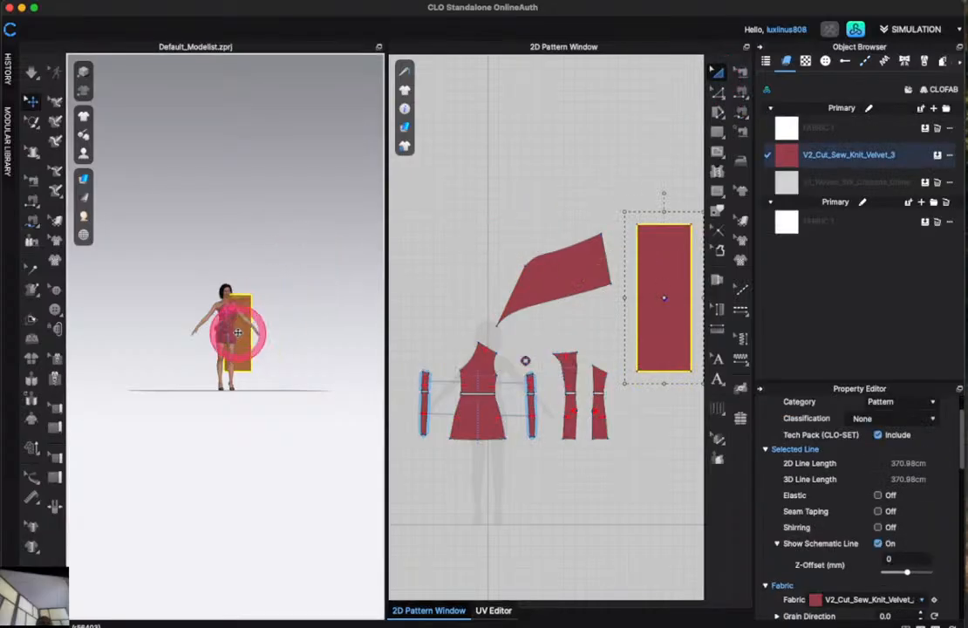
scroll(237, 332, up, 5)
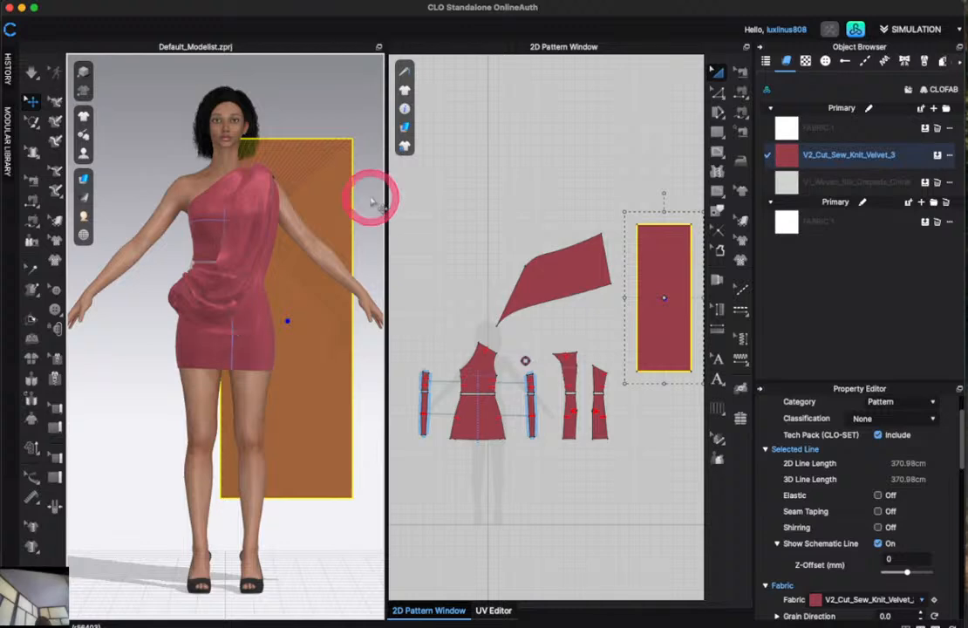
click(335, 204)
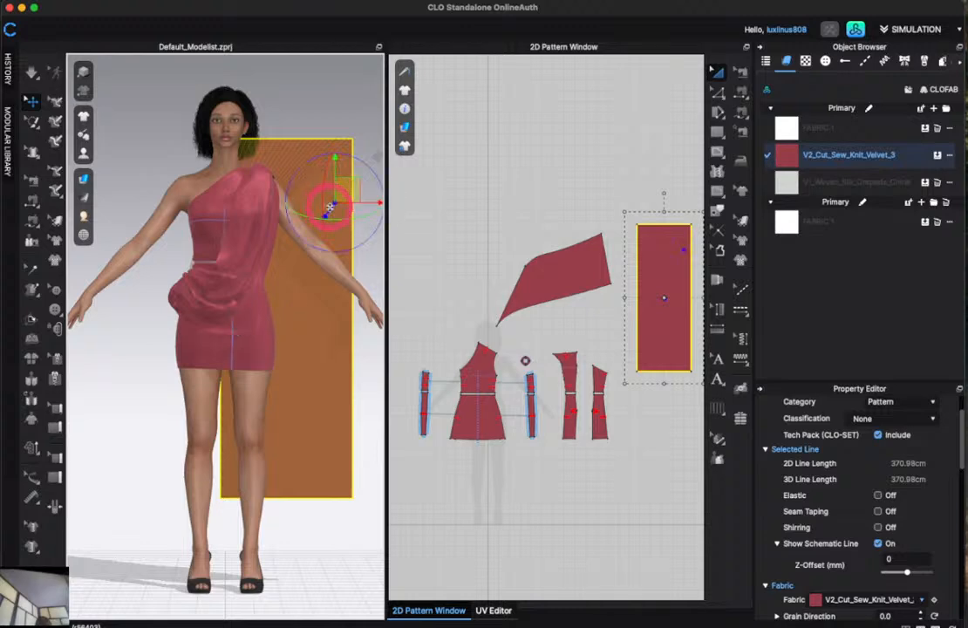
drag(330, 206, 316, 334)
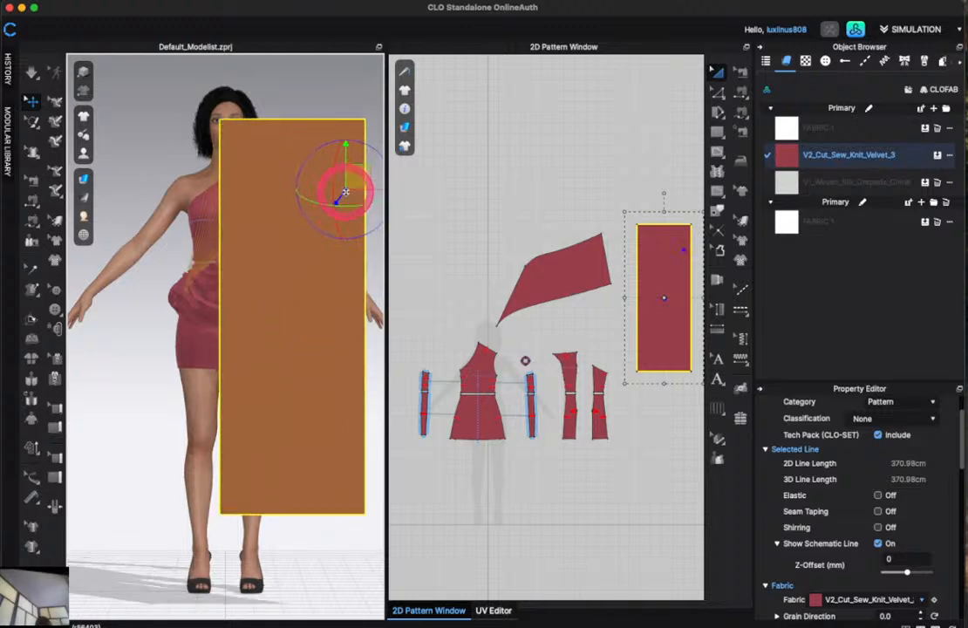
drag(344, 192, 299, 436)
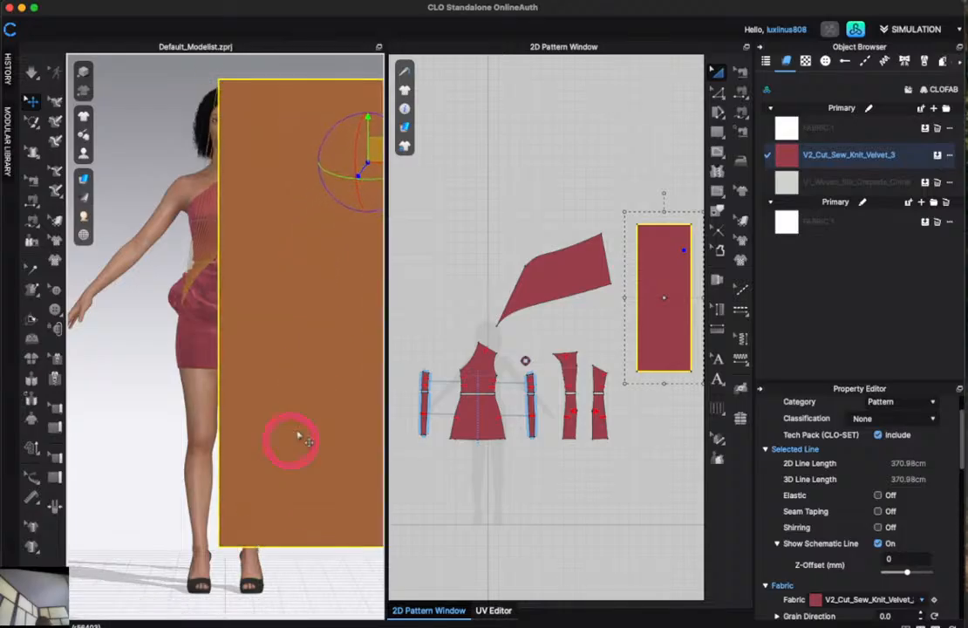
drag(381, 171, 229, 223)
scroll(194, 322, down, 3)
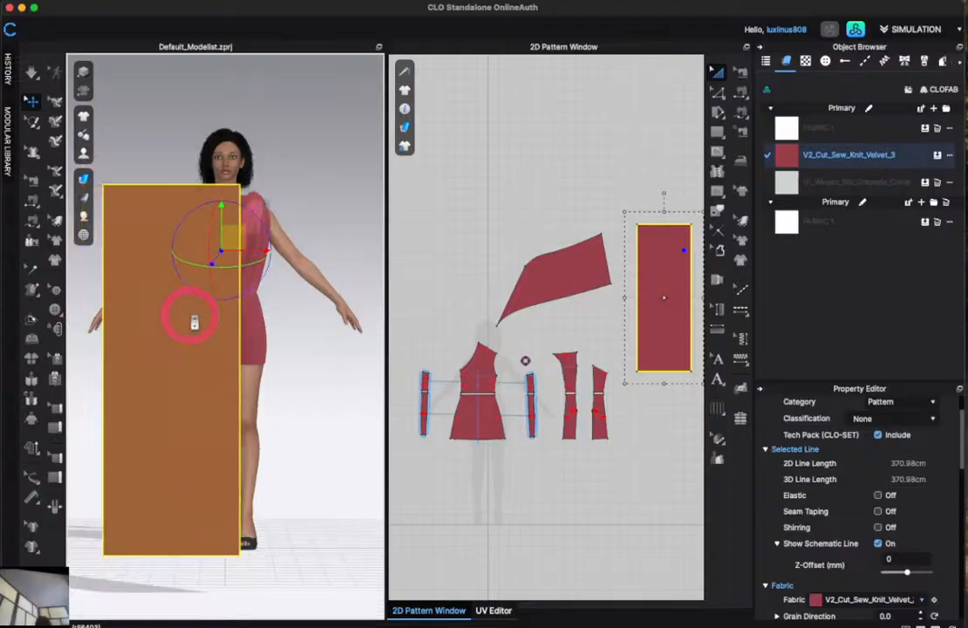
Shorten the rectangular panel from its bottom edge by about a third and lower it beside the leg, below the gathered hip.
click(135, 443)
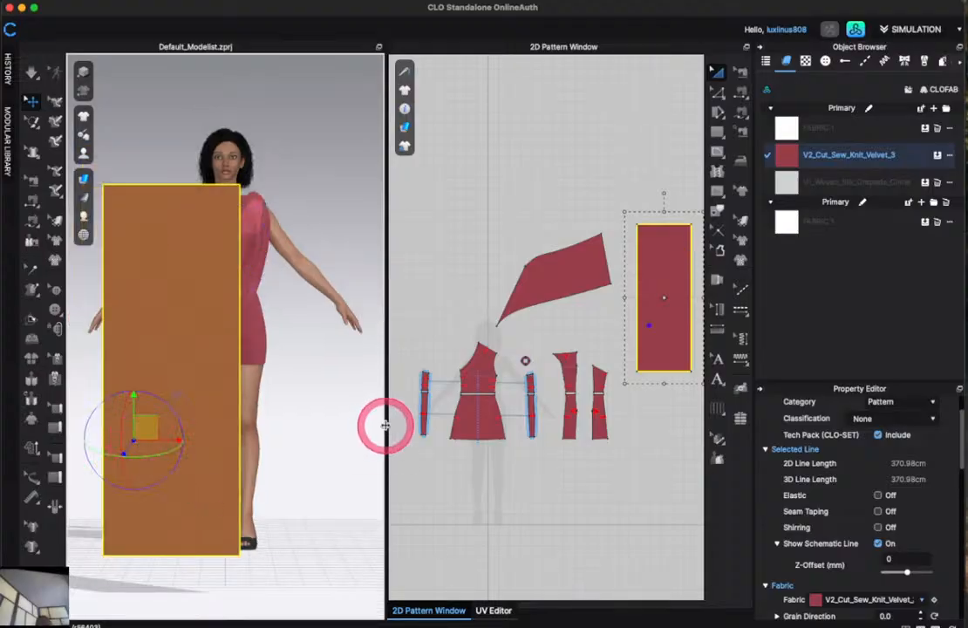
drag(664, 383, 667, 339)
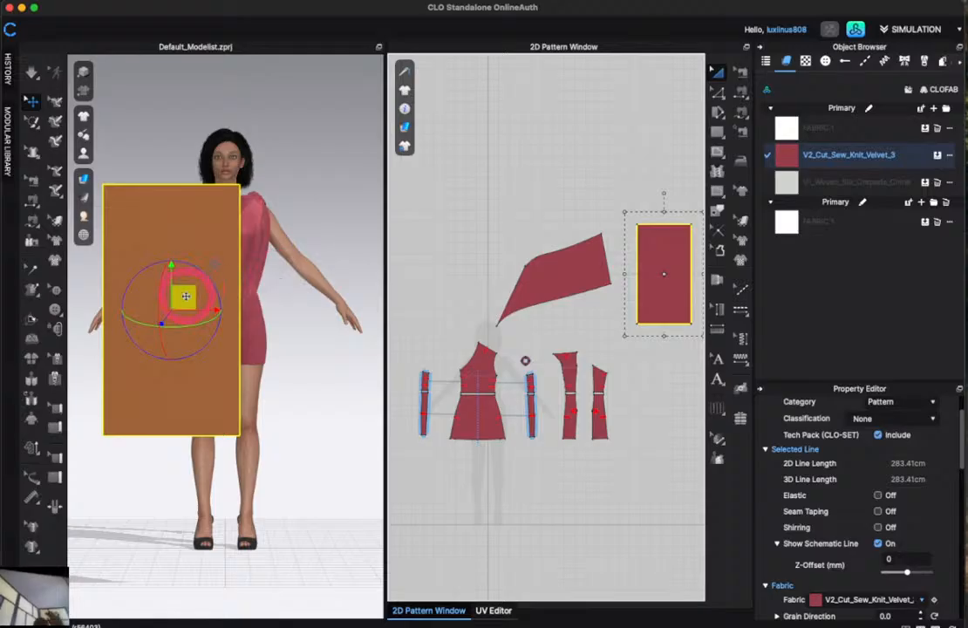
drag(183, 299, 179, 462)
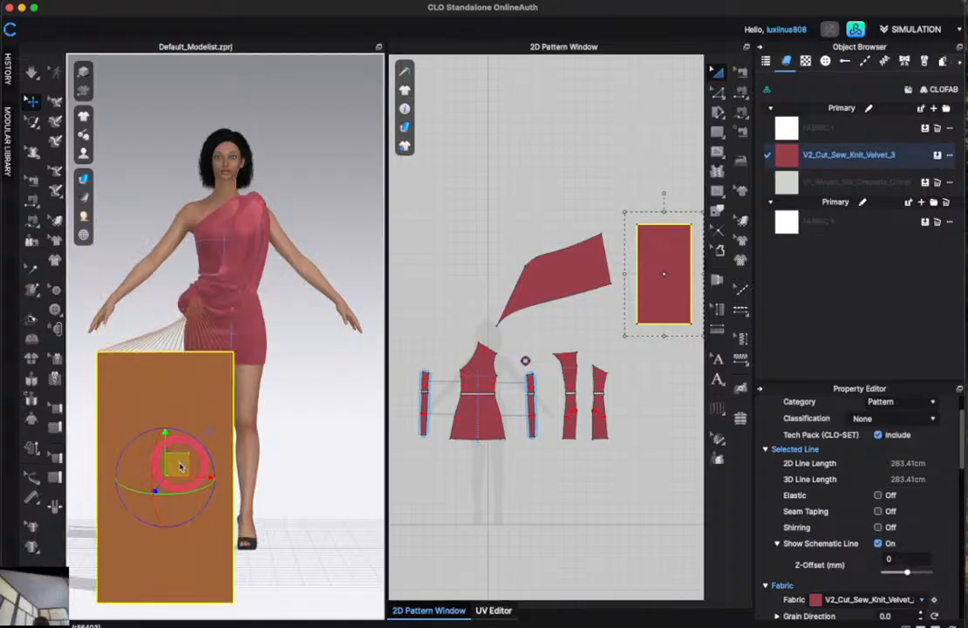
Simulate the garment, pulling the shoulder drape over the waist and the front skirt hem downward to settle the sewn panel.
key(space)
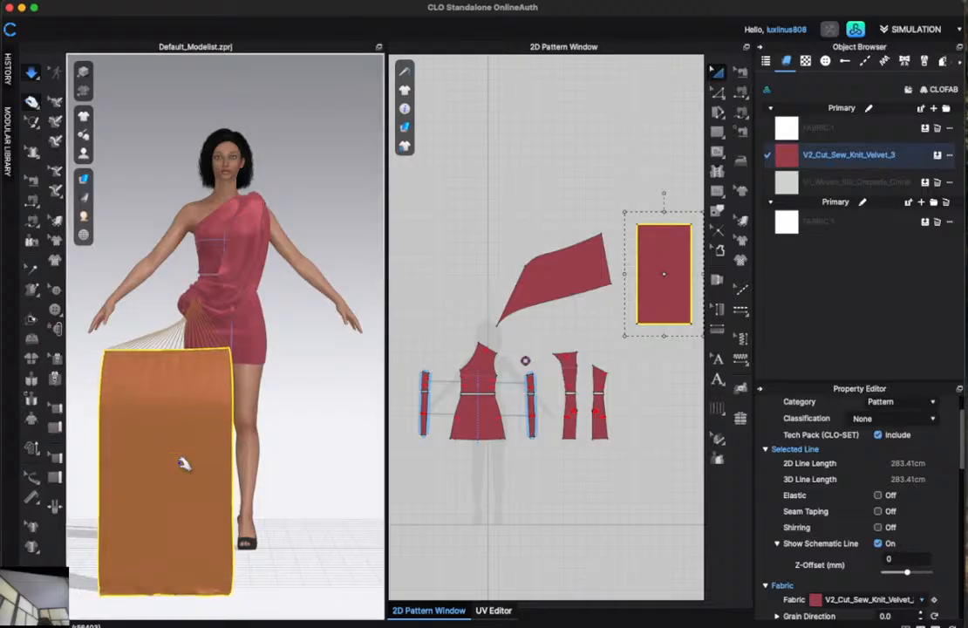
drag(184, 313, 229, 283)
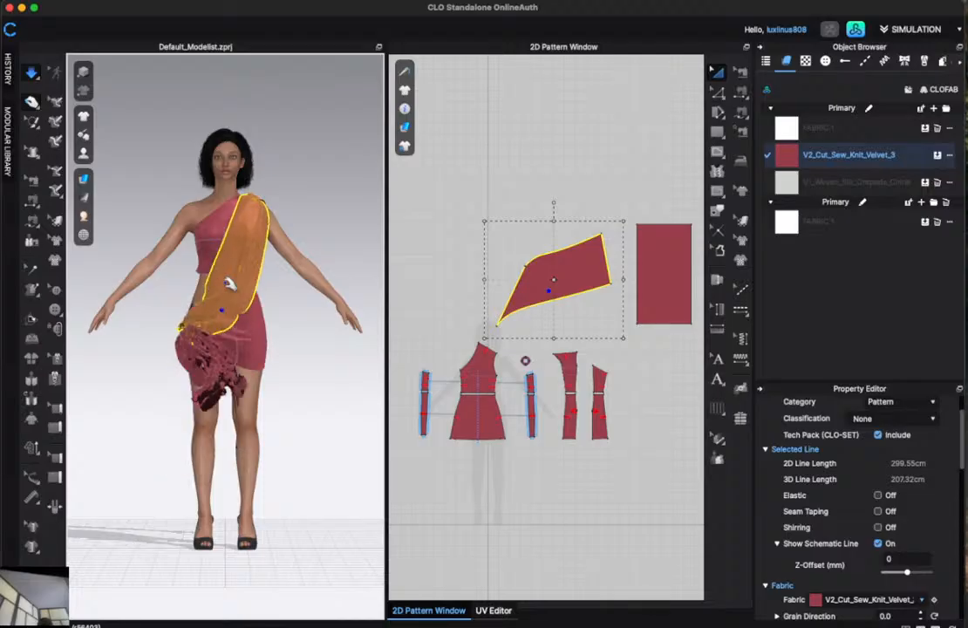
drag(229, 283, 211, 302)
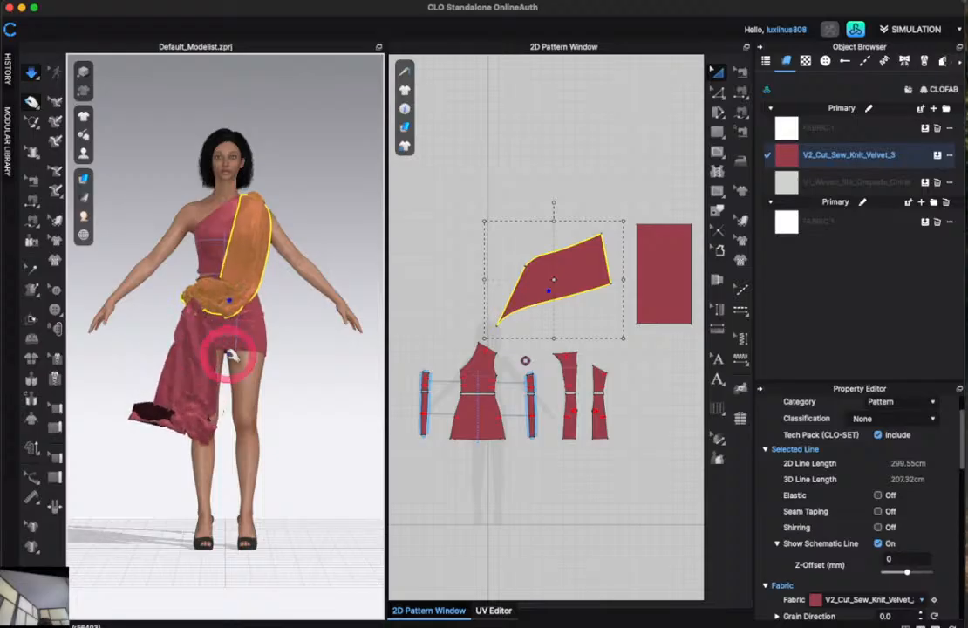
drag(236, 349, 240, 370)
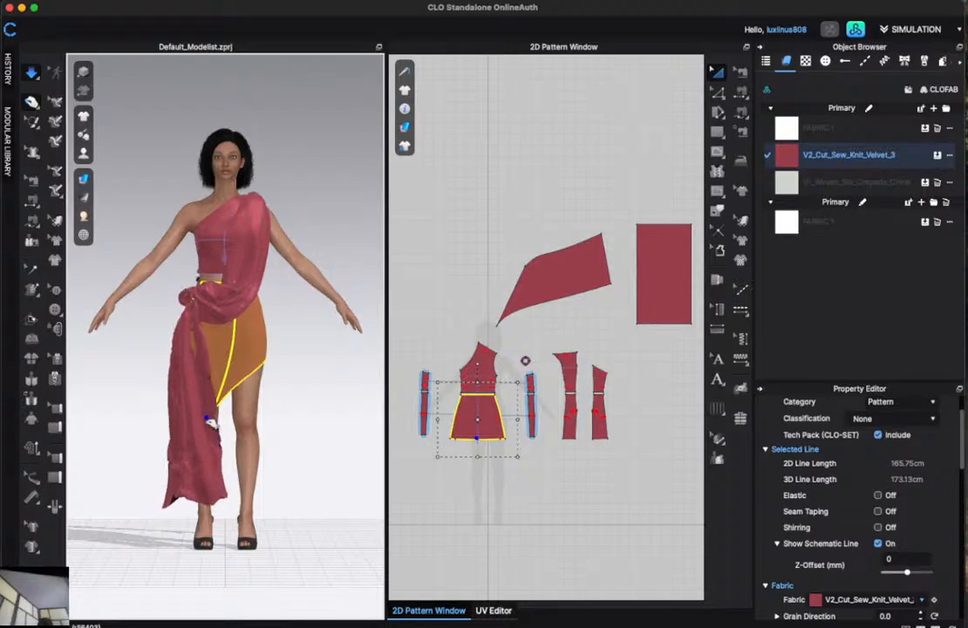
click(277, 412)
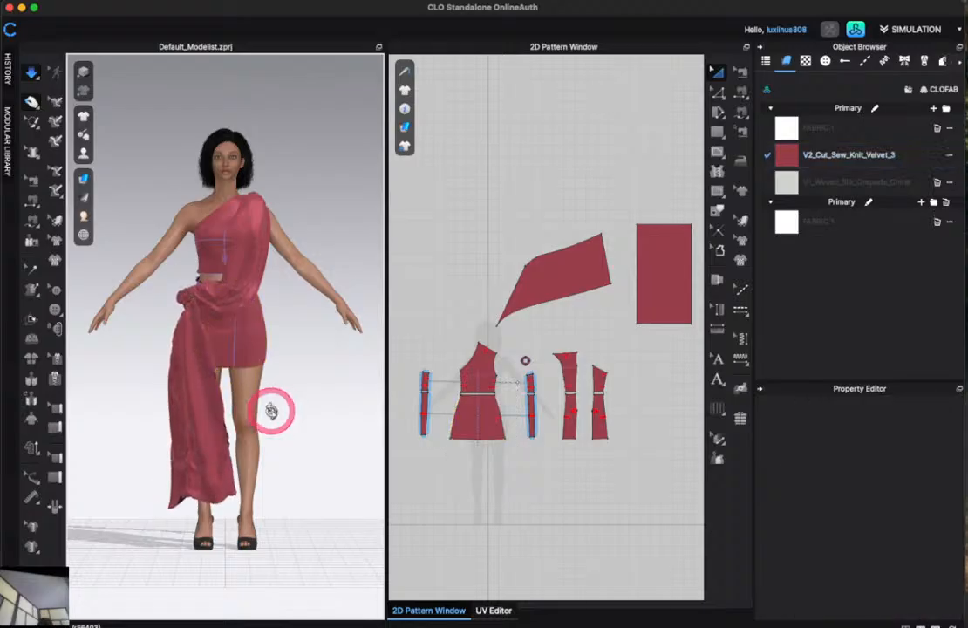
Pull the back skirt panels and the adjoining side panel downward at the hem from the back view during simulation.
right_drag(272, 410, 270, 383)
click(222, 320)
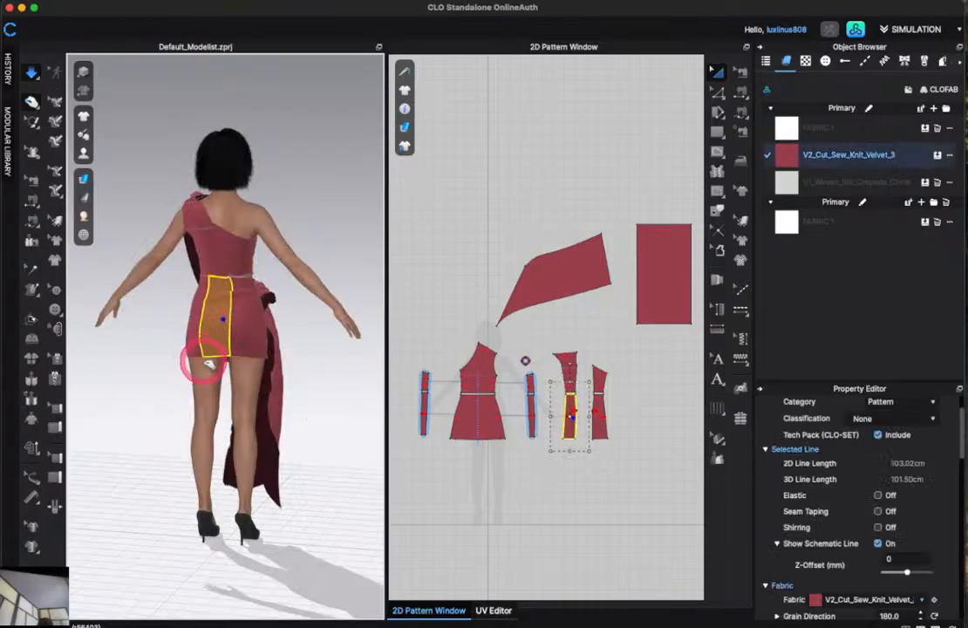
drag(207, 363, 282, 487)
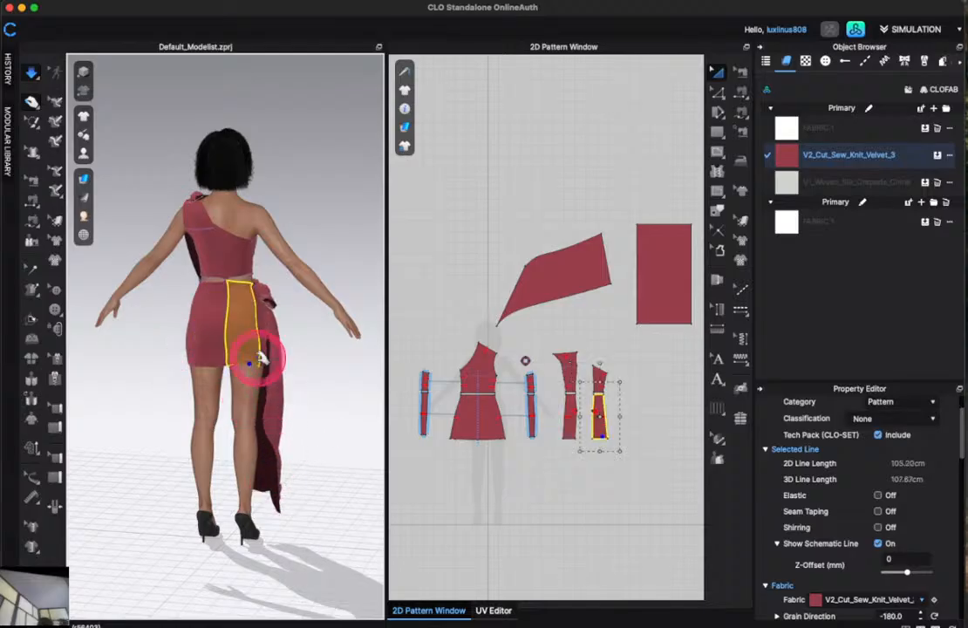
drag(255, 362, 266, 389)
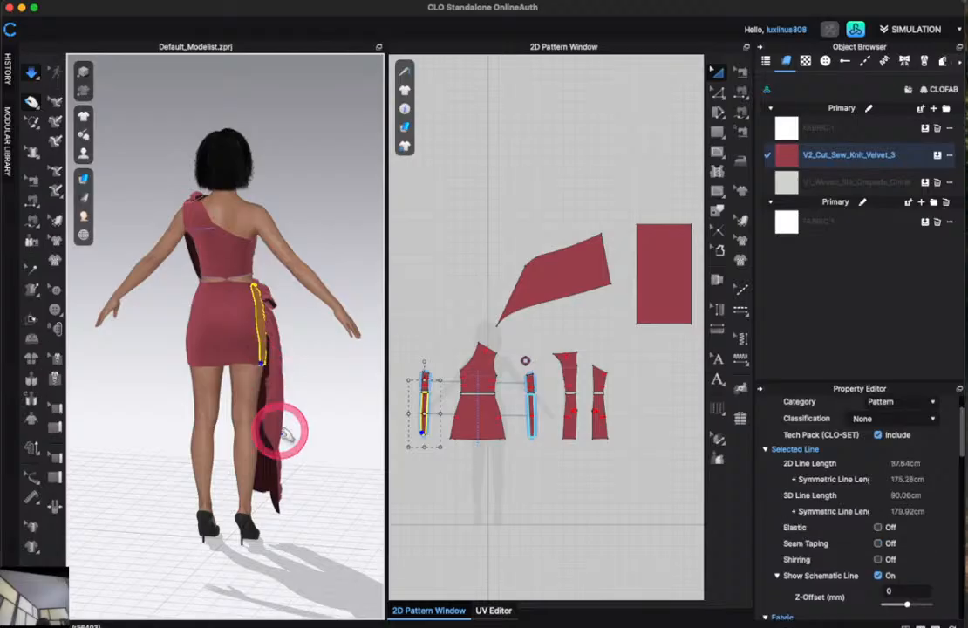
From the front view, pull the hanging side panel downward and outward near its lower corners to spread its folds.
key(2)
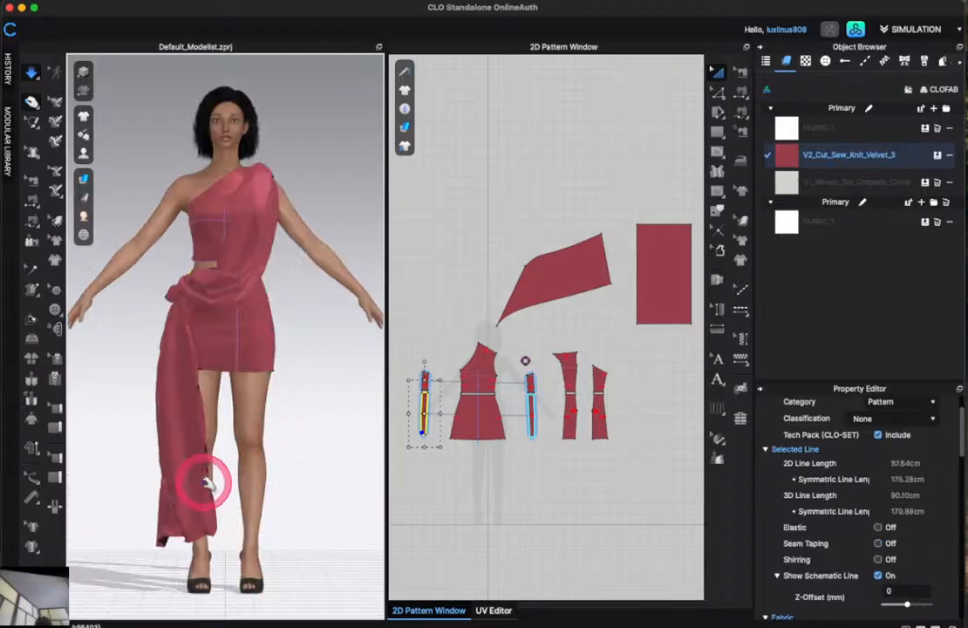
drag(203, 482, 208, 492)
drag(168, 537, 147, 567)
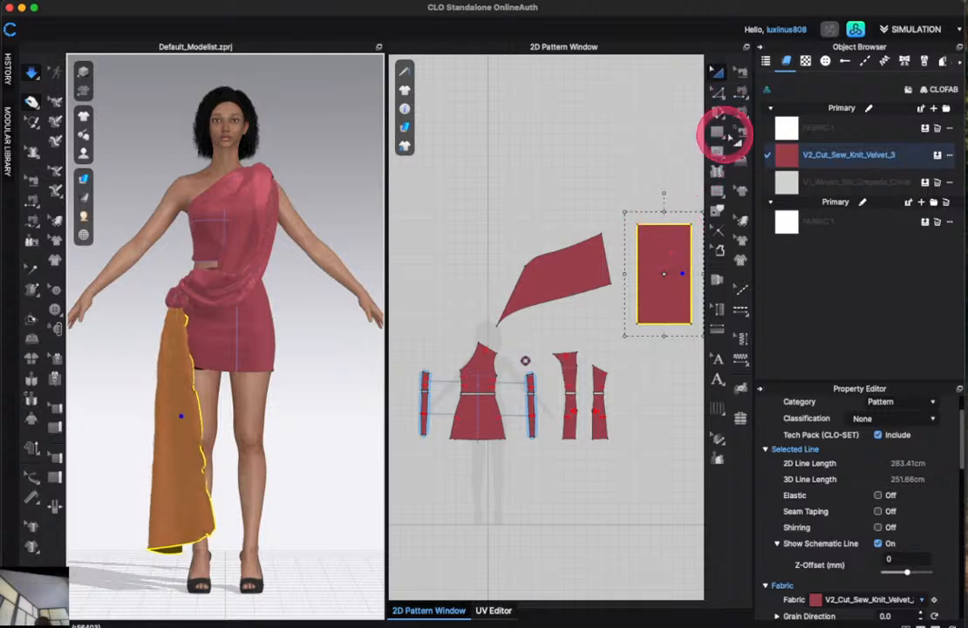
Draw a rectangle of about 50 by 72 cm below the front skirt panel and position it under the skirt in 3D.
click(716, 131)
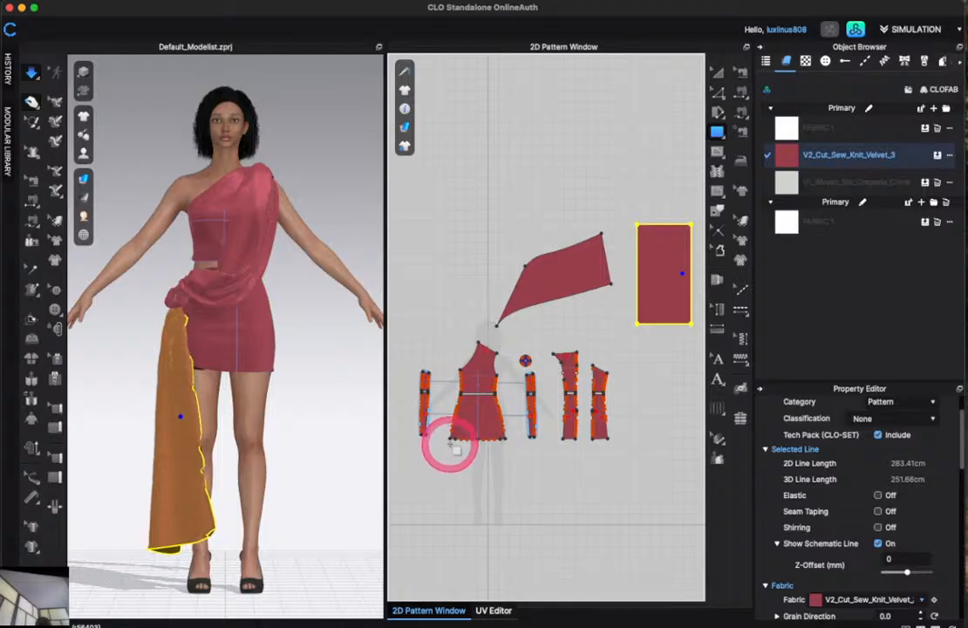
drag(450, 443, 505, 521)
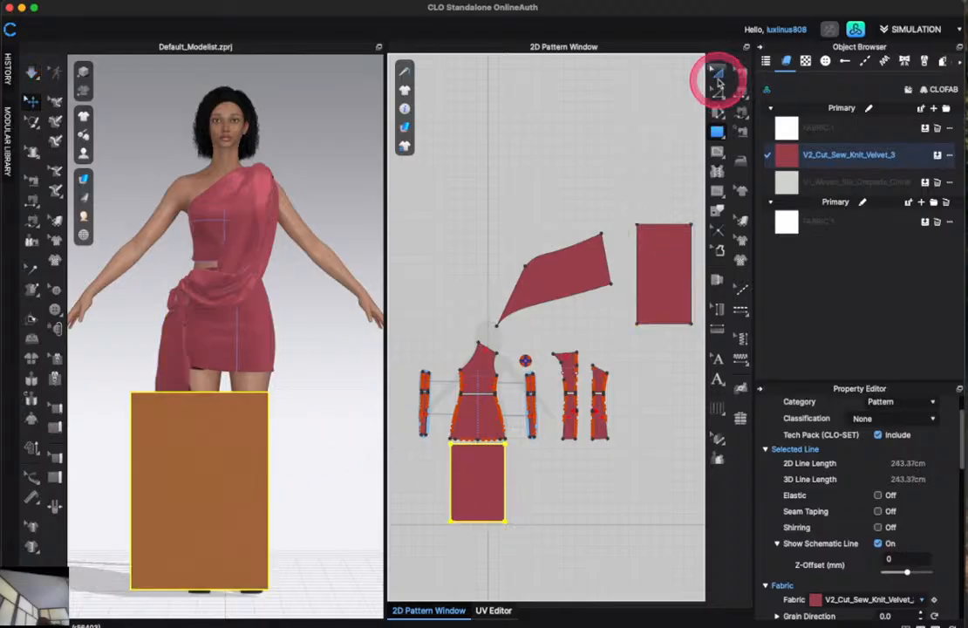
click(717, 77)
drag(216, 463, 241, 442)
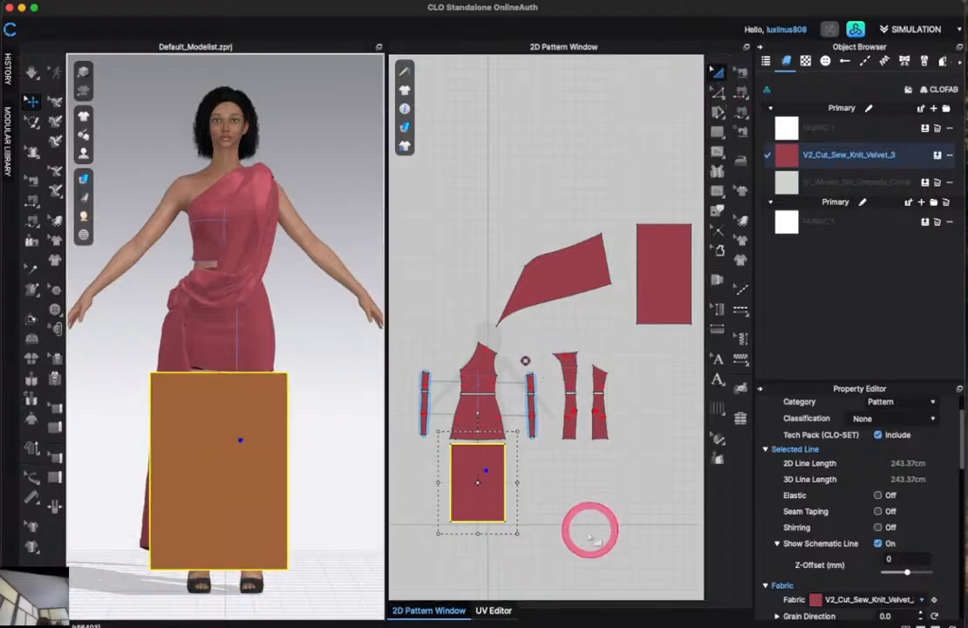
scroll(412, 515, up, 5)
scroll(414, 514, down, 5)
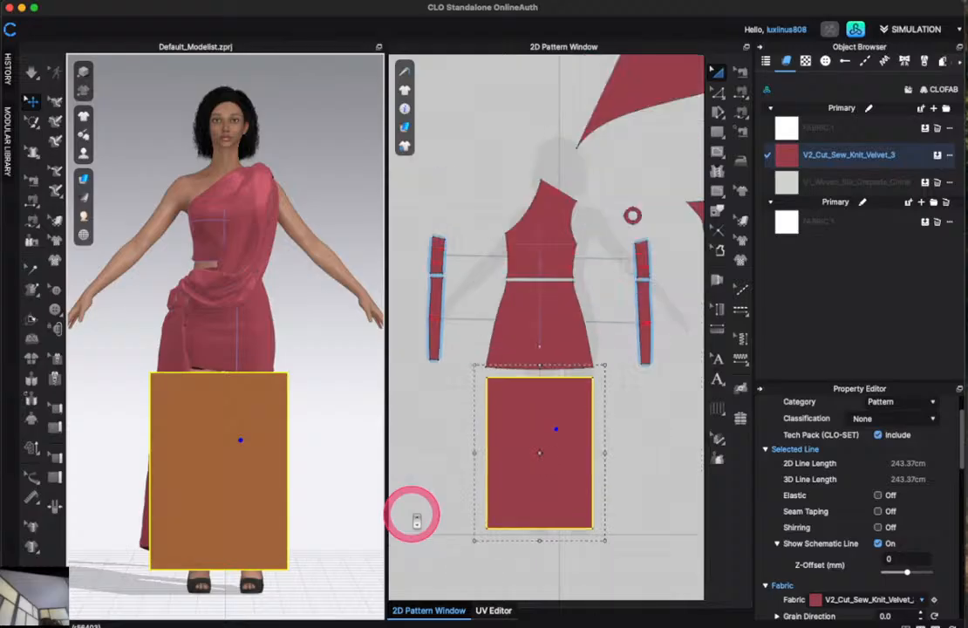
Offset the new rectangle's side edge as 99 internal lines spaced 0.50 cm apart, keeping Extend and Maintain Curvature on.
click(716, 93)
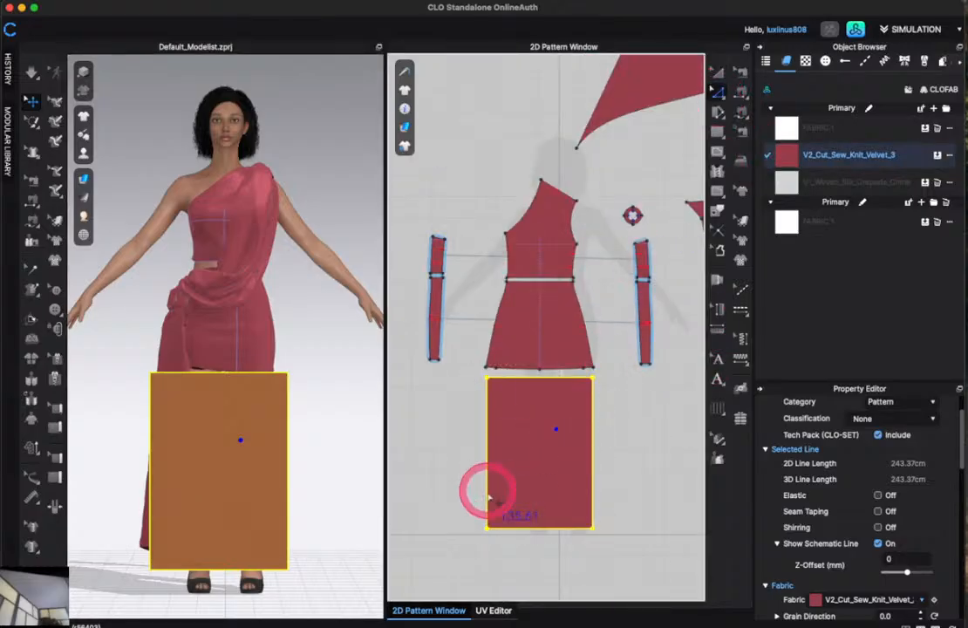
right_click(489, 534)
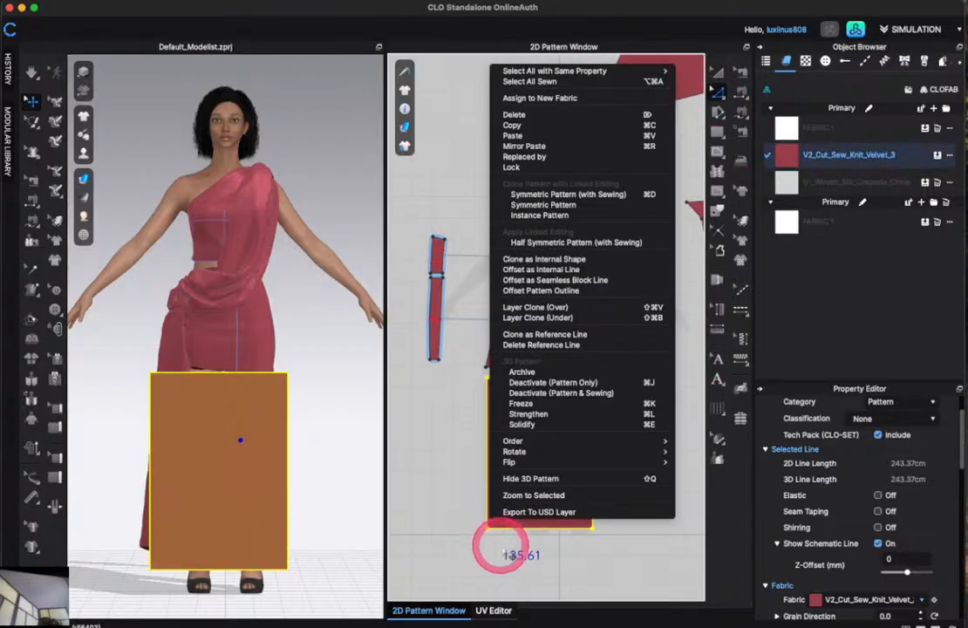
click(505, 554)
click(487, 493)
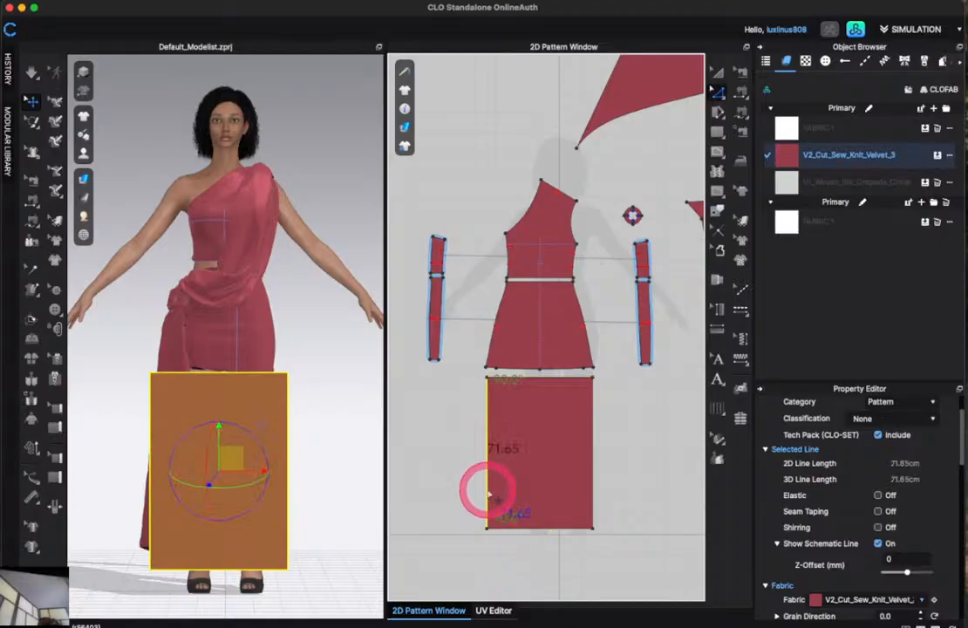
right_click(489, 495)
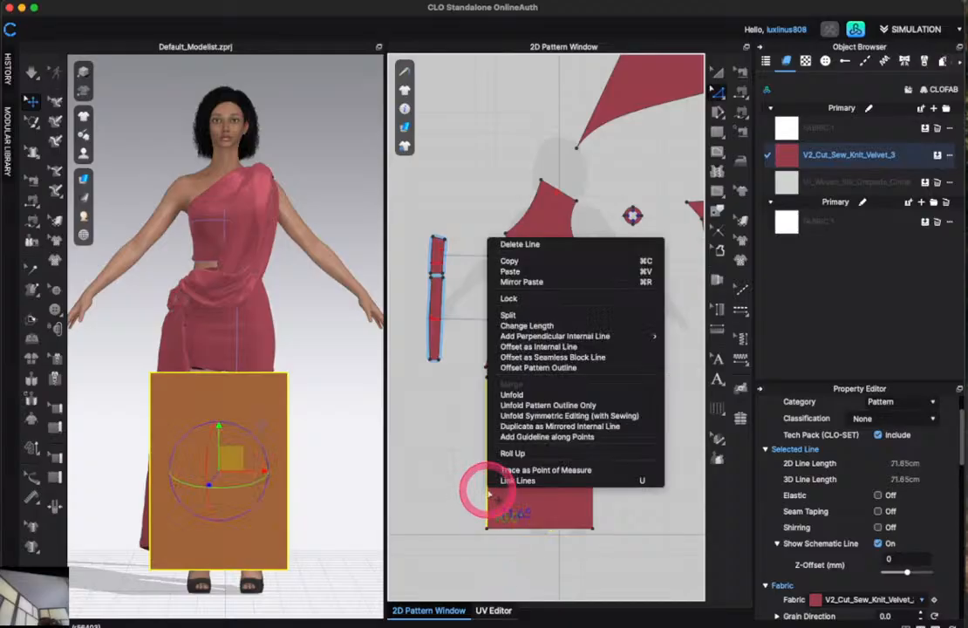
click(563, 348)
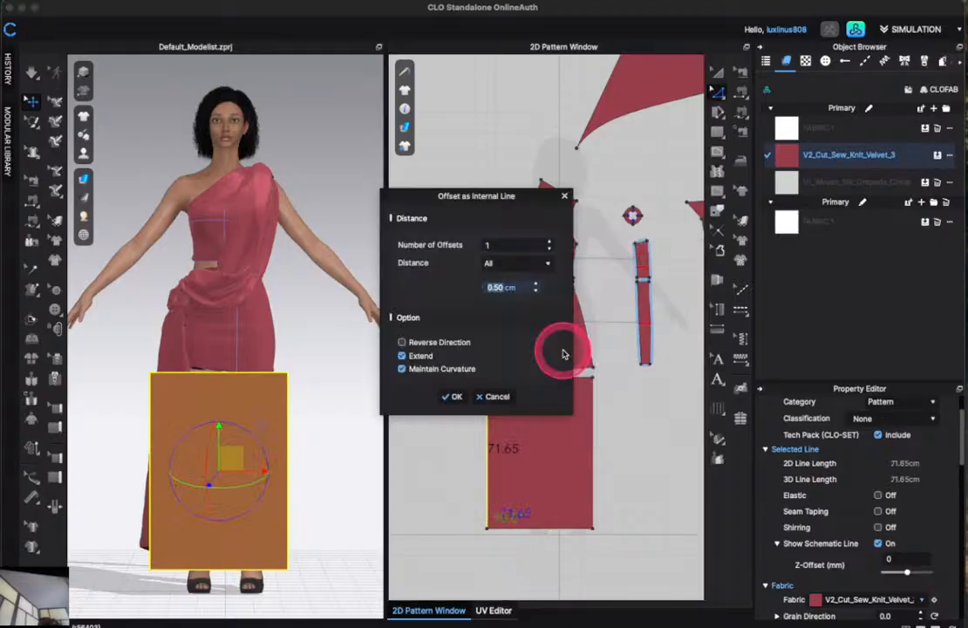
click(549, 242)
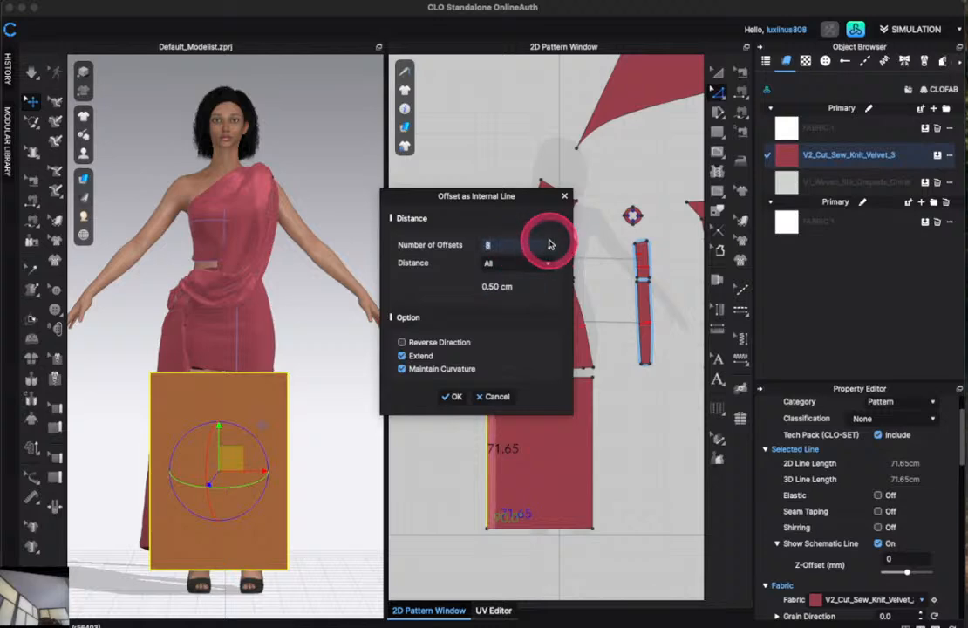
click(549, 244)
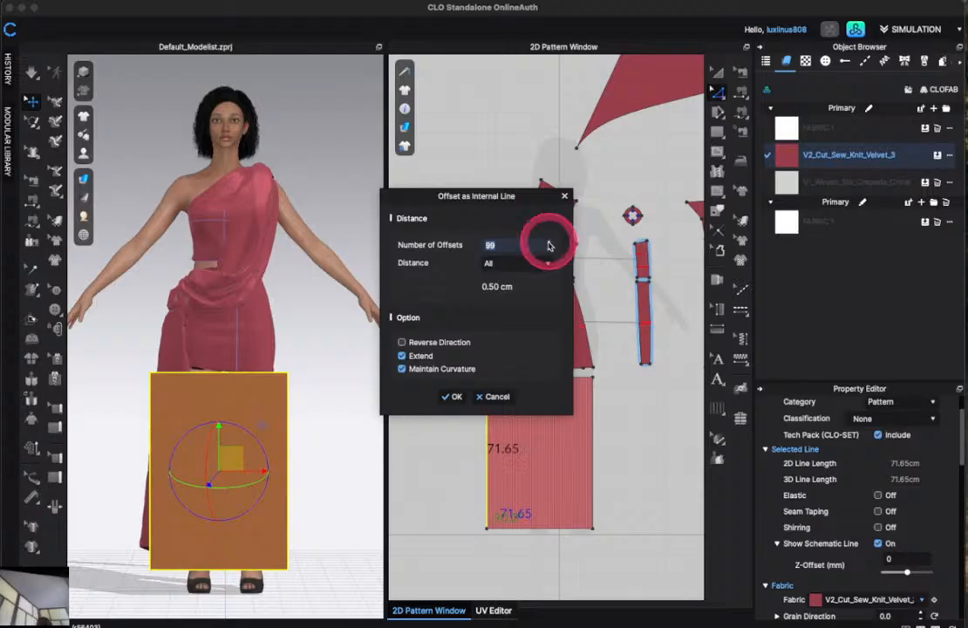
click(452, 396)
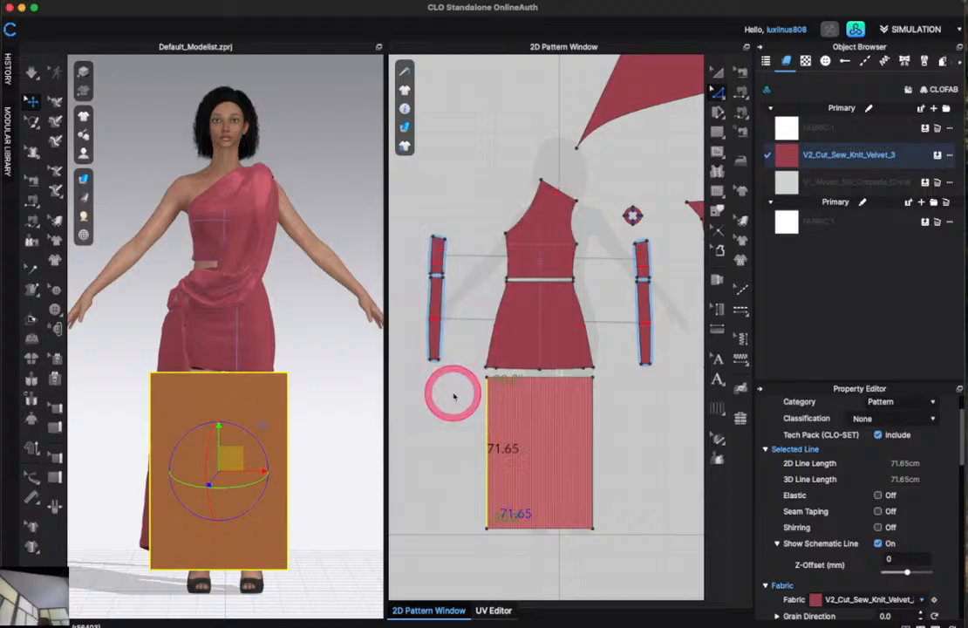
Sew the full front skirt hem to the rectangular panel's upper edge with Free Sewing.
scroll(584, 435, up, 8)
scroll(588, 441, down, 3)
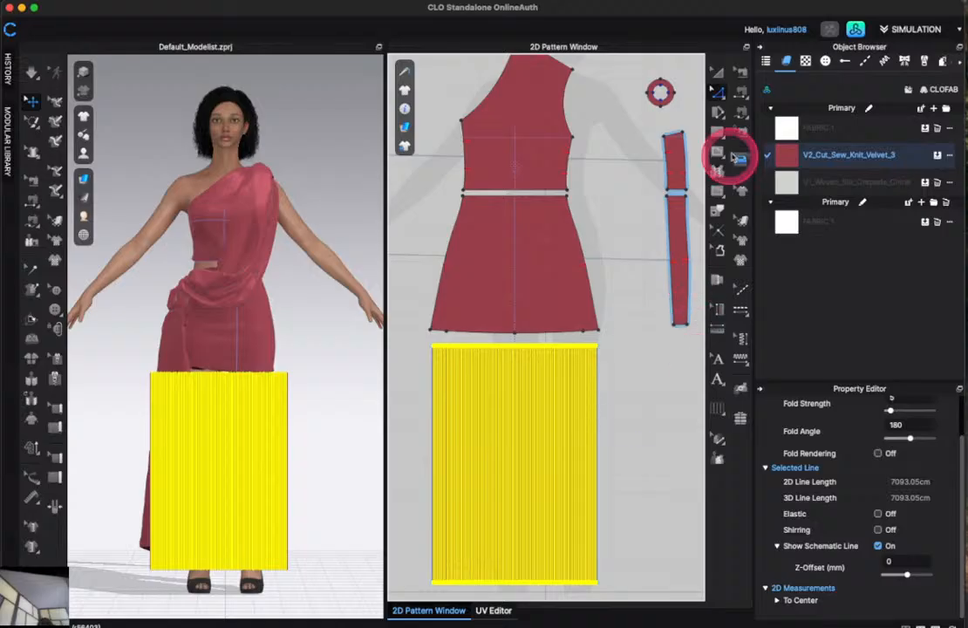
click(741, 91)
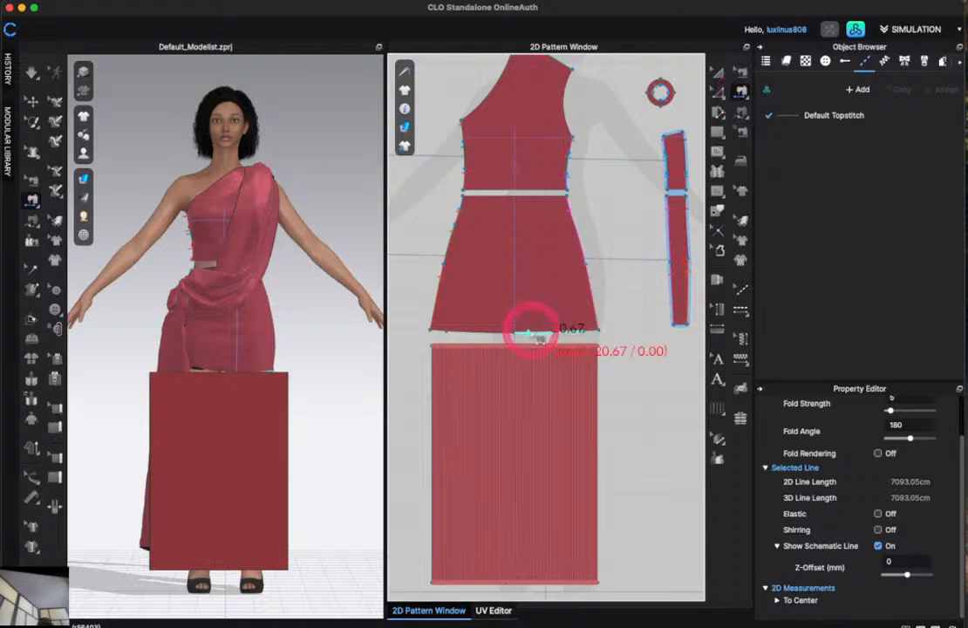
click(459, 340)
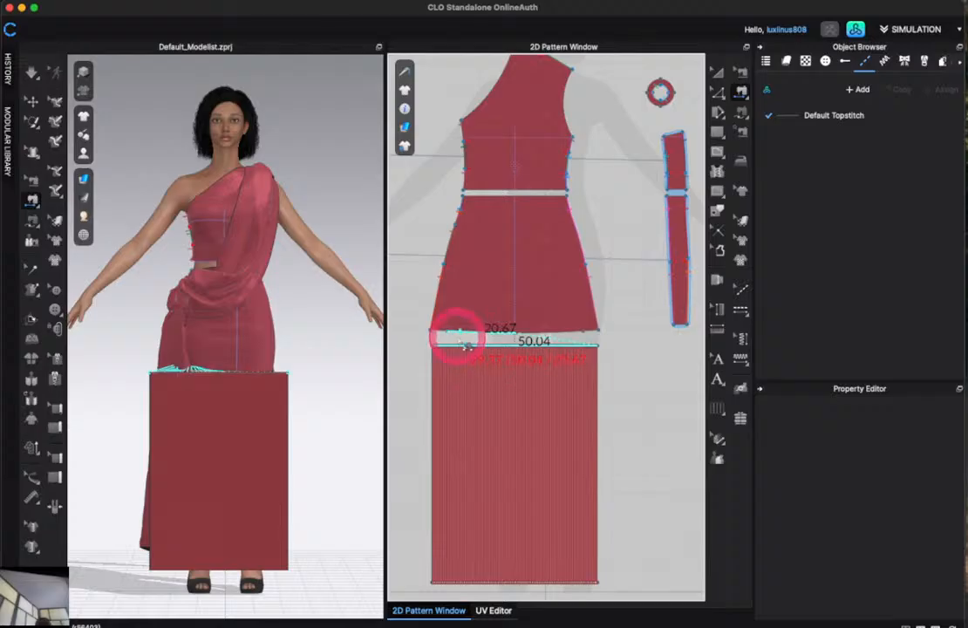
click(741, 111)
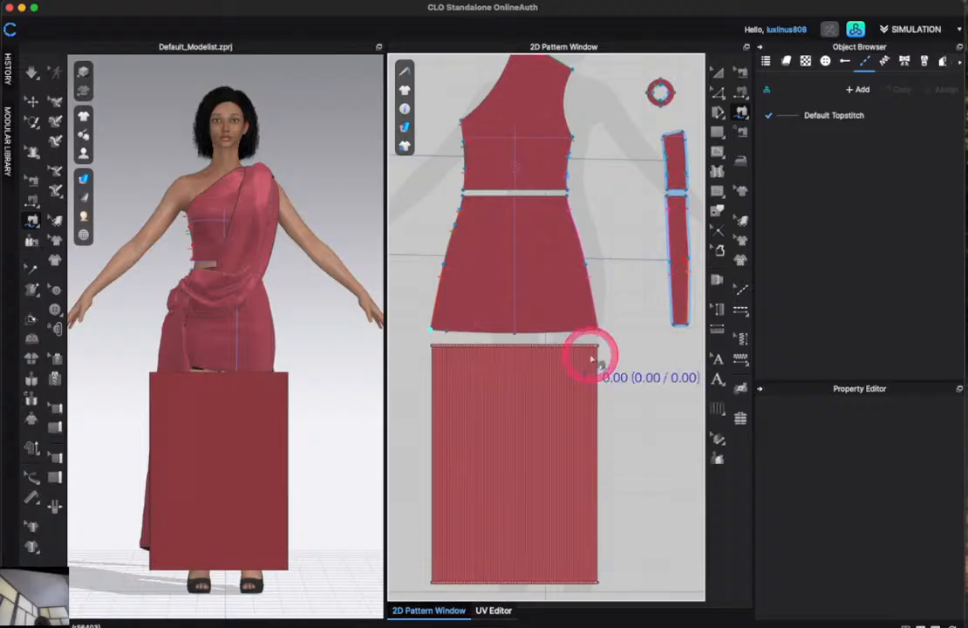
click(597, 331)
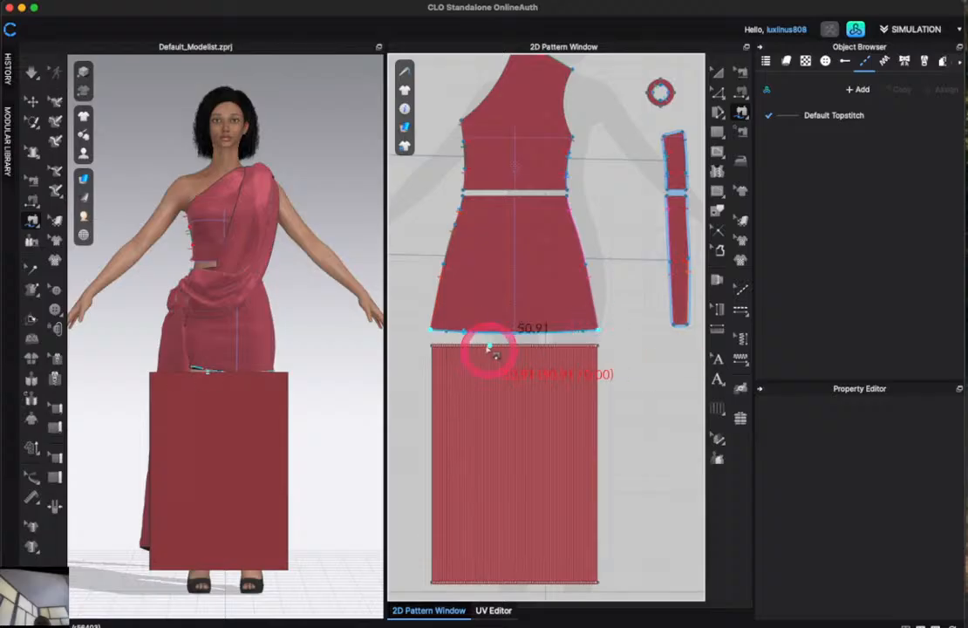
click(432, 346)
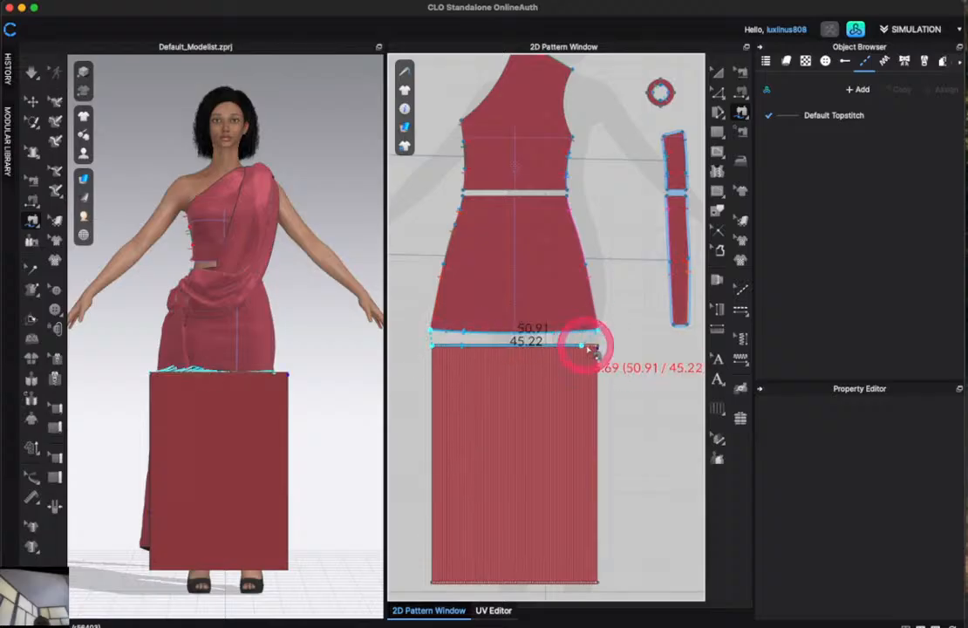
click(598, 346)
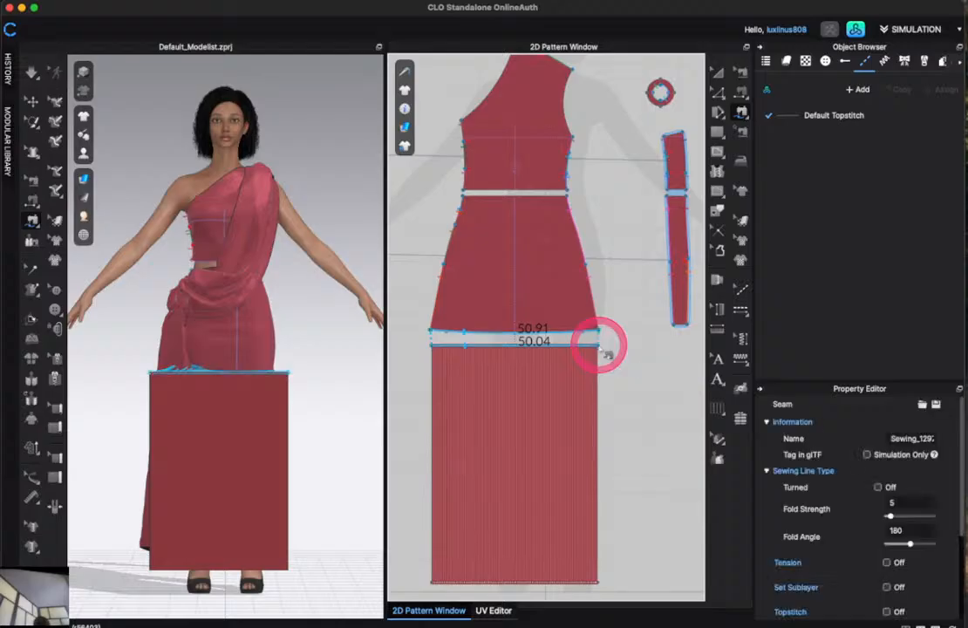
scroll(582, 427, down, 2)
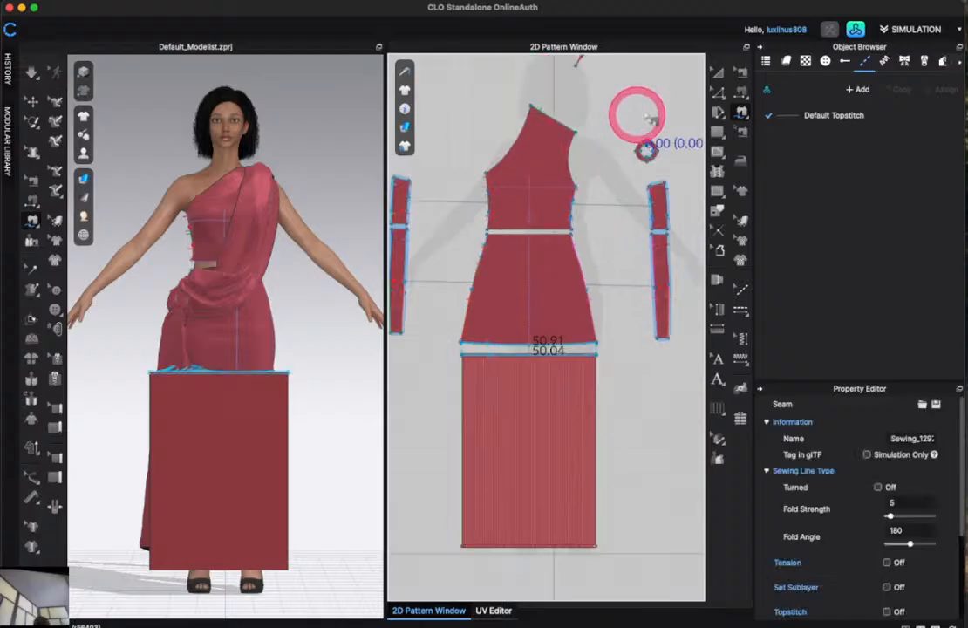
click(716, 92)
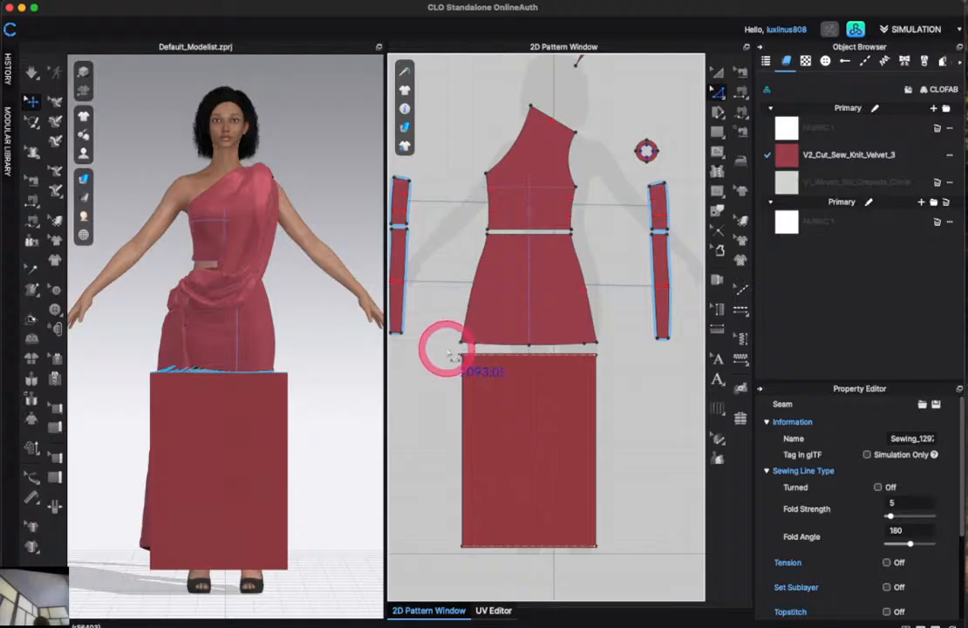
drag(447, 348, 648, 563)
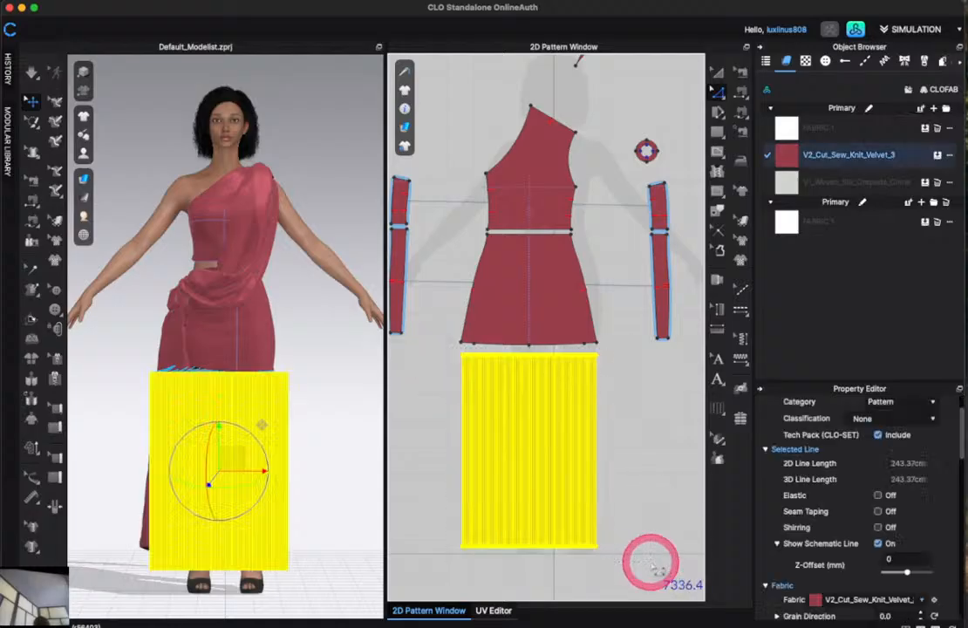
right_click(537, 482)
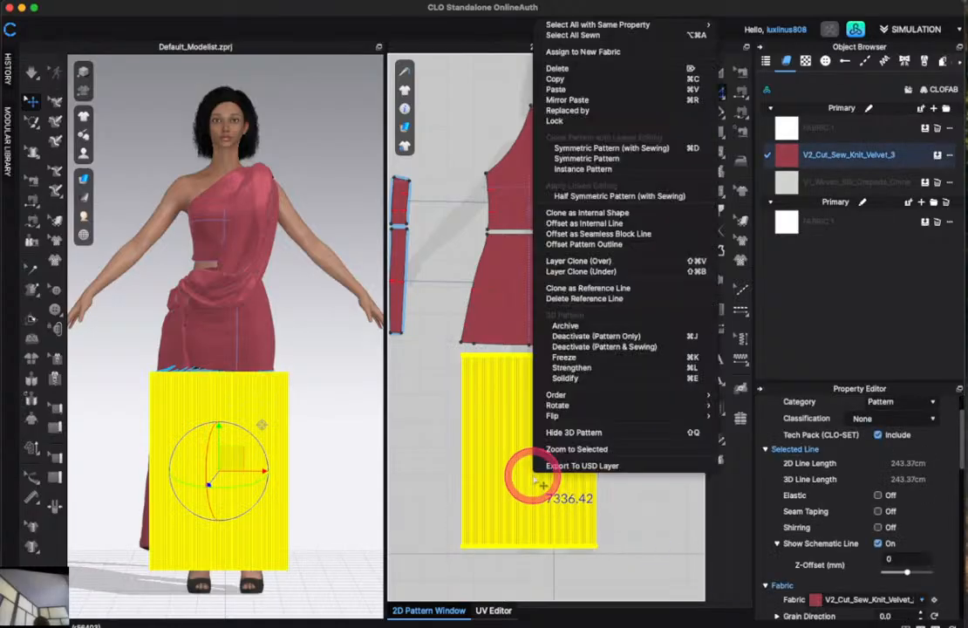
right_click(526, 477)
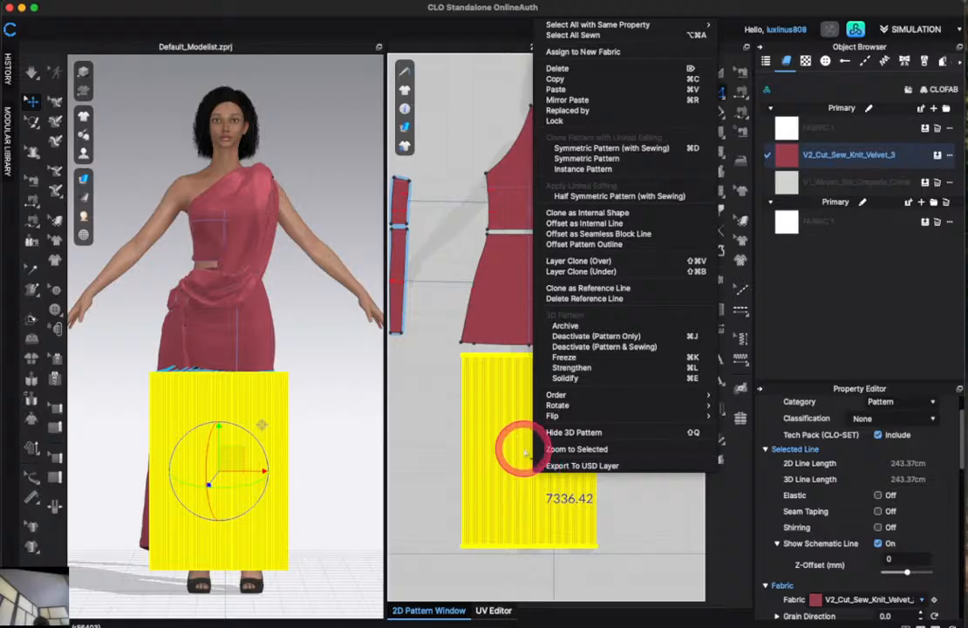
click(523, 476)
click(627, 462)
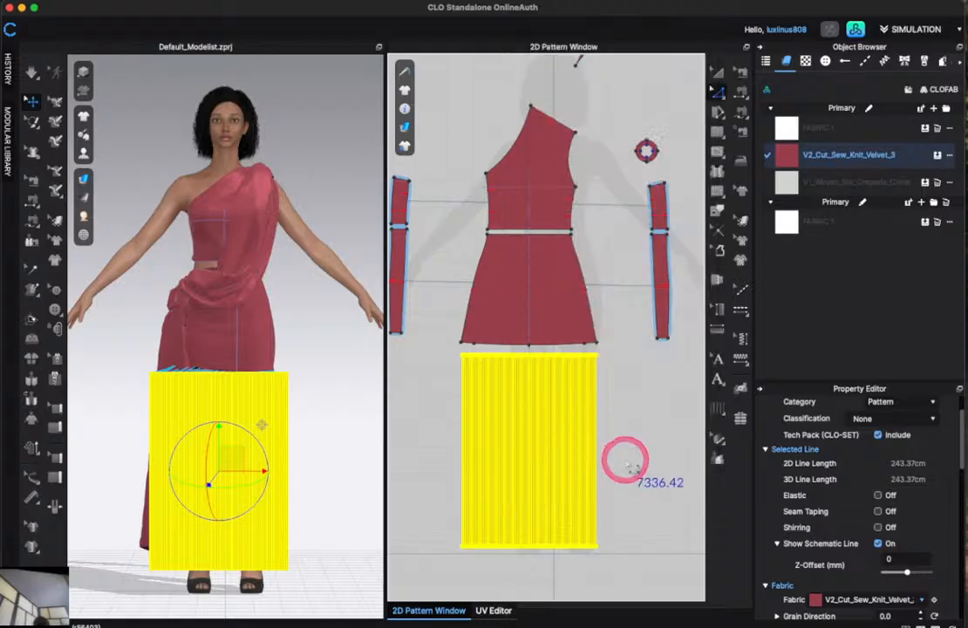
click(503, 449)
Show only the 2D pattern window across the workspace, framed on the rectangular panel's upper edge.
scroll(502, 449, up, 5)
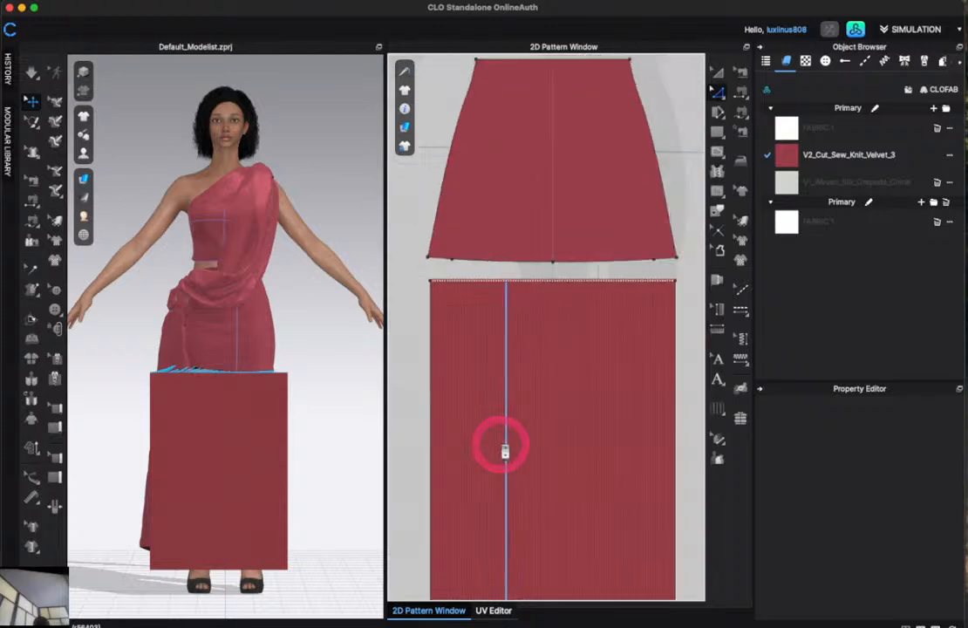
scroll(503, 449, down, 2)
scroll(450, 424, up, 3)
scroll(450, 423, up, 1)
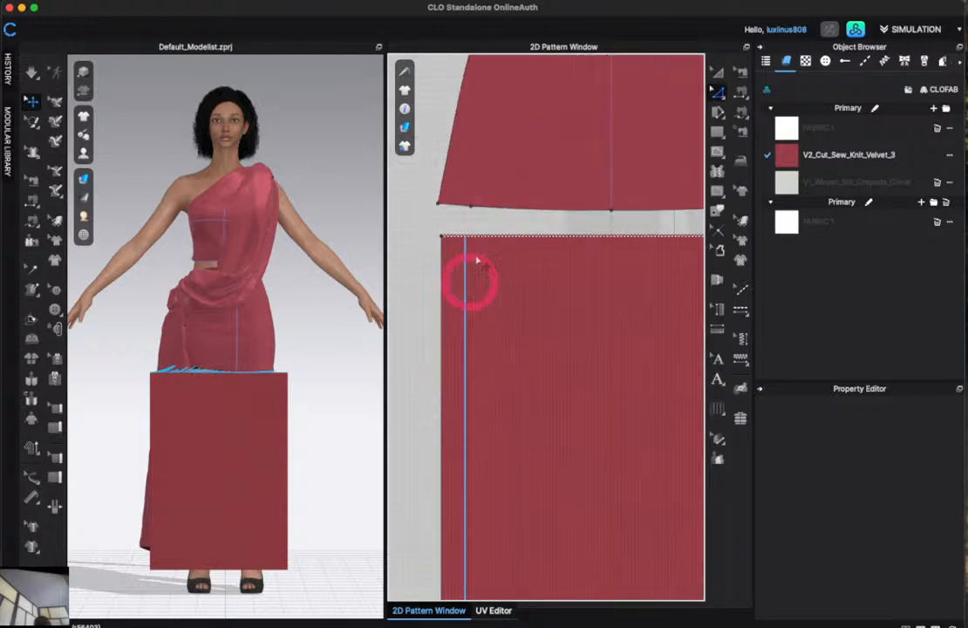
scroll(462, 331, down, 2)
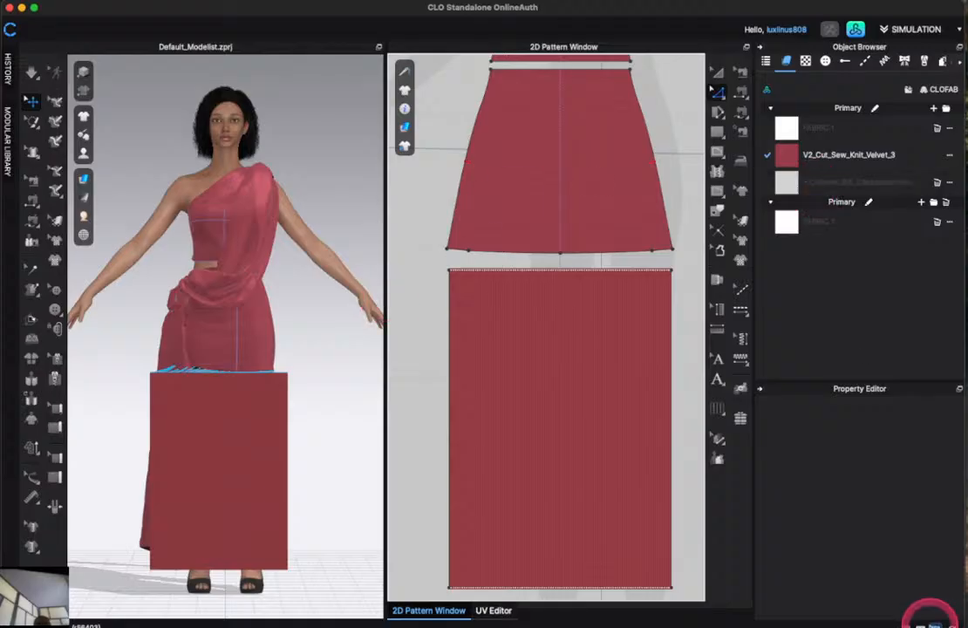
click(936, 619)
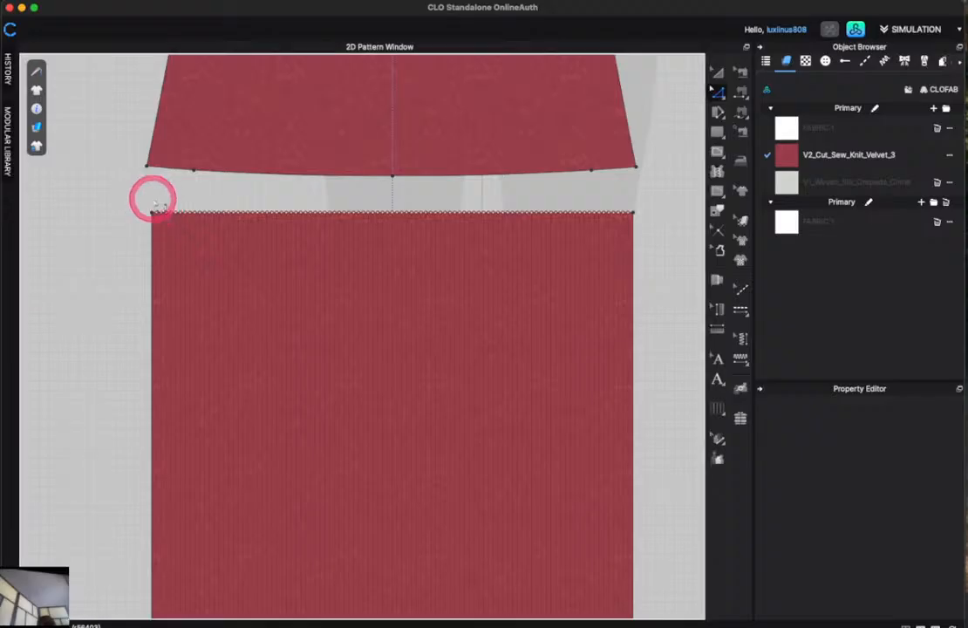
Try to select the internal lines through their upper end points along the rectangle's top edge.
drag(153, 201, 179, 371)
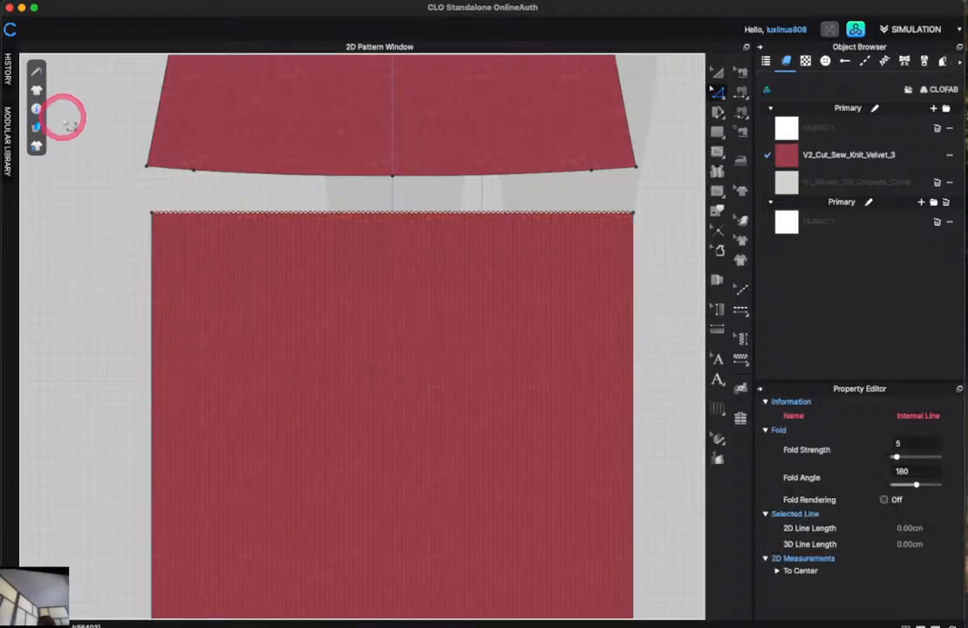
click(63, 127)
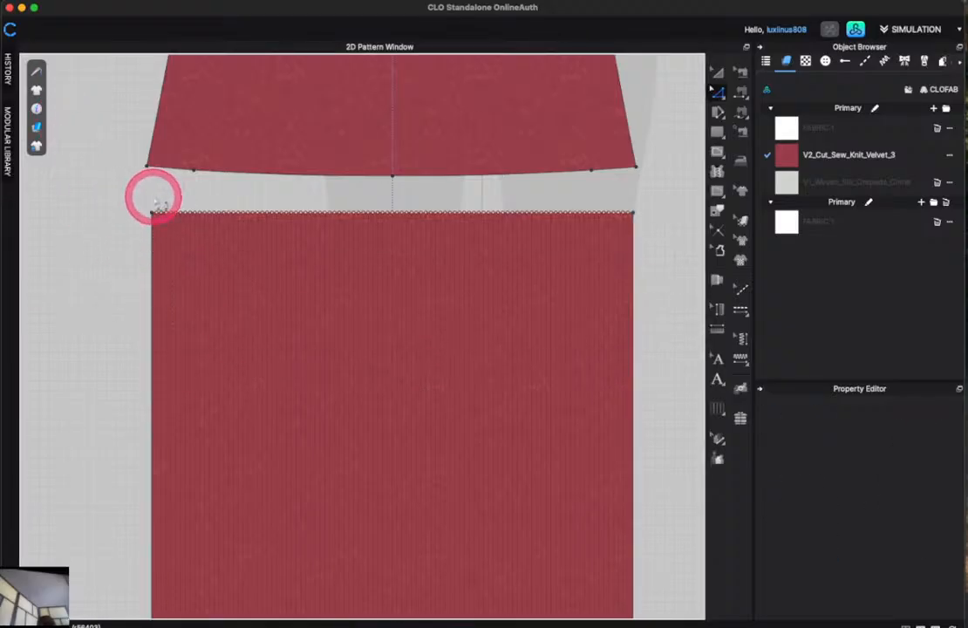
drag(154, 202, 631, 600)
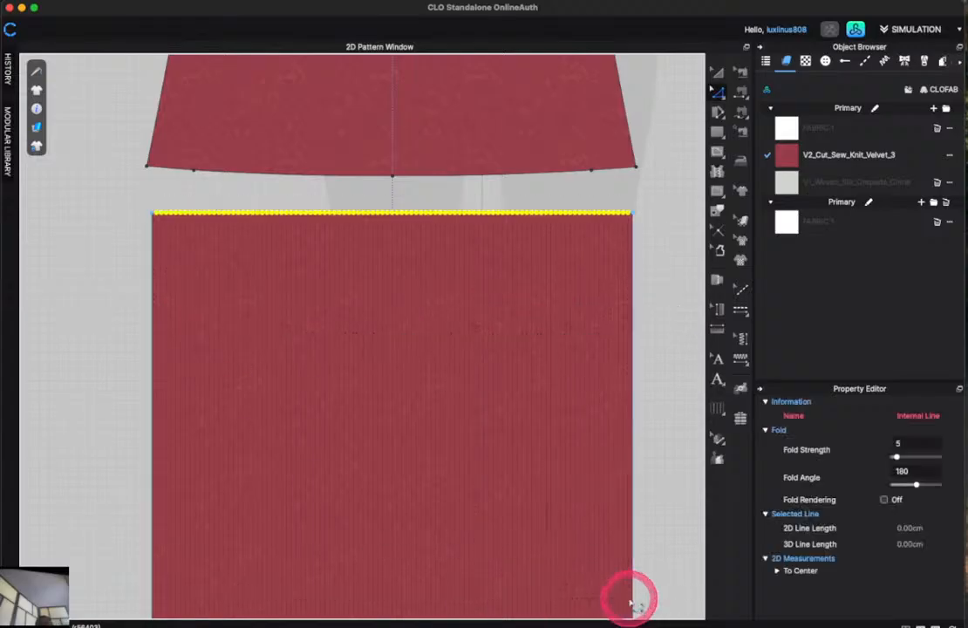
scroll(452, 487, down, 5)
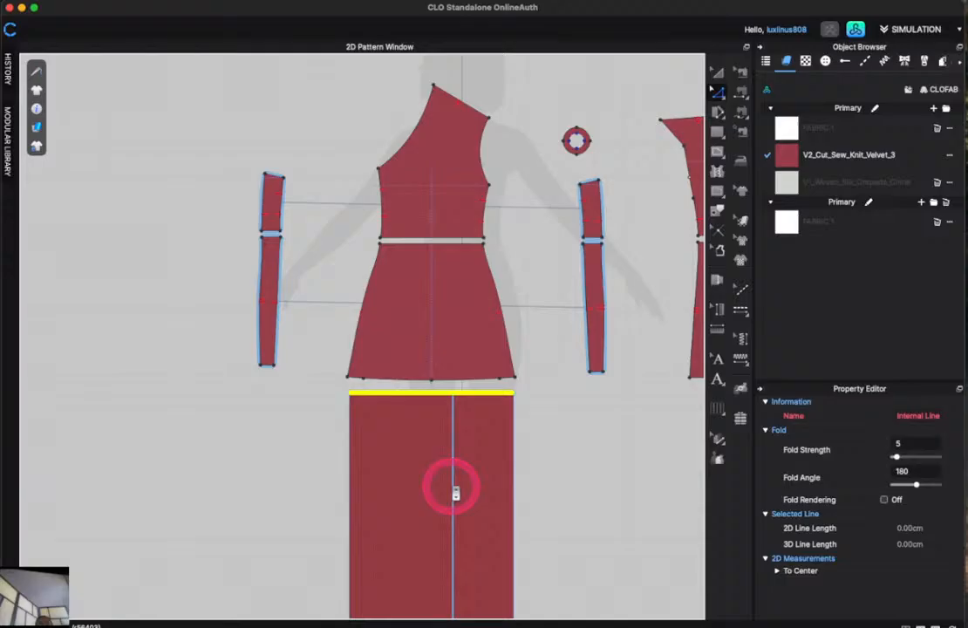
scroll(453, 490, up, 5)
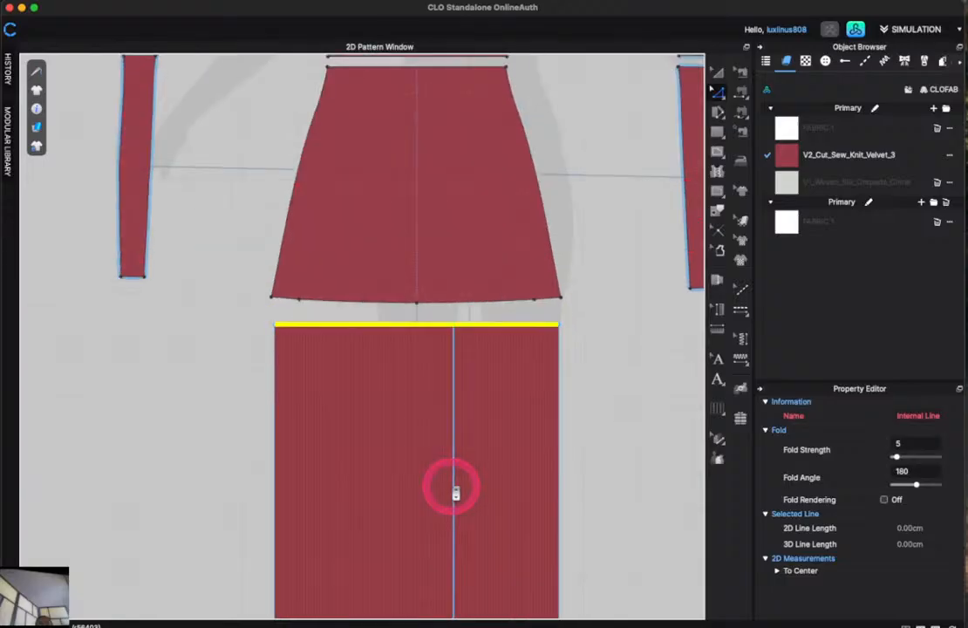
right_click(437, 324)
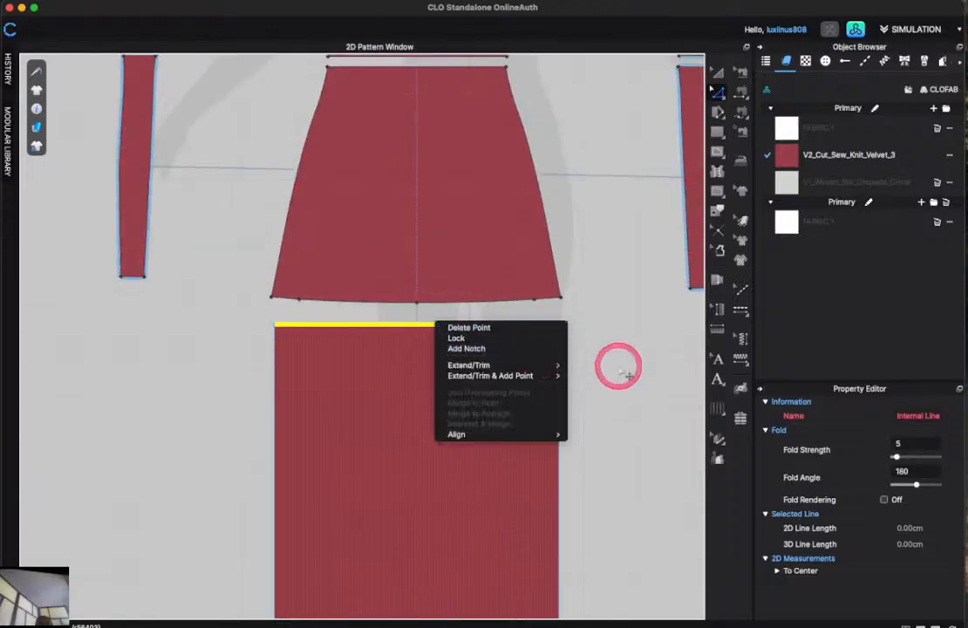
click(626, 374)
scroll(510, 401, down, 5)
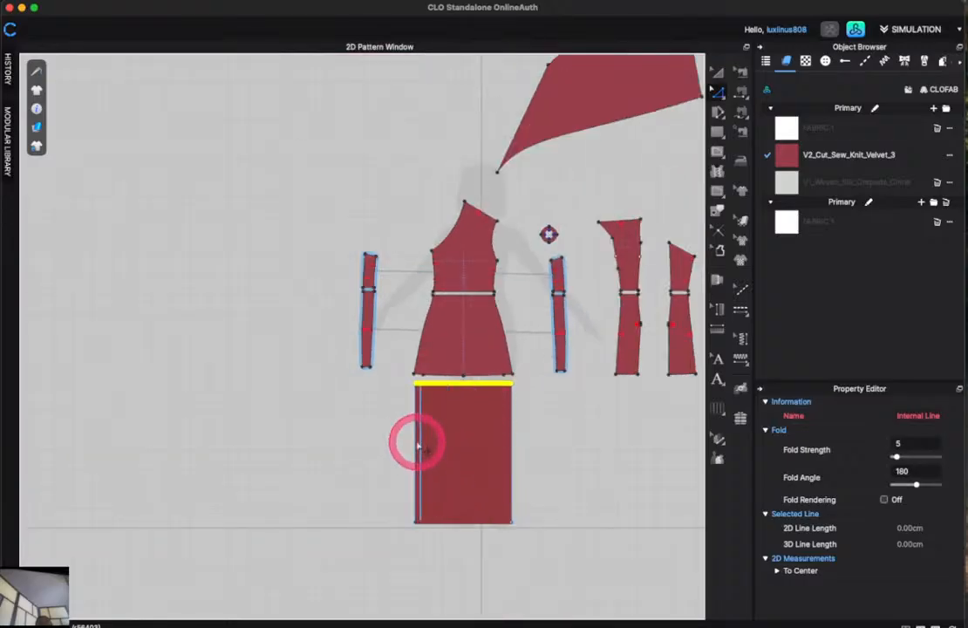
click(417, 446)
click(475, 461)
scroll(579, 497, up, 5)
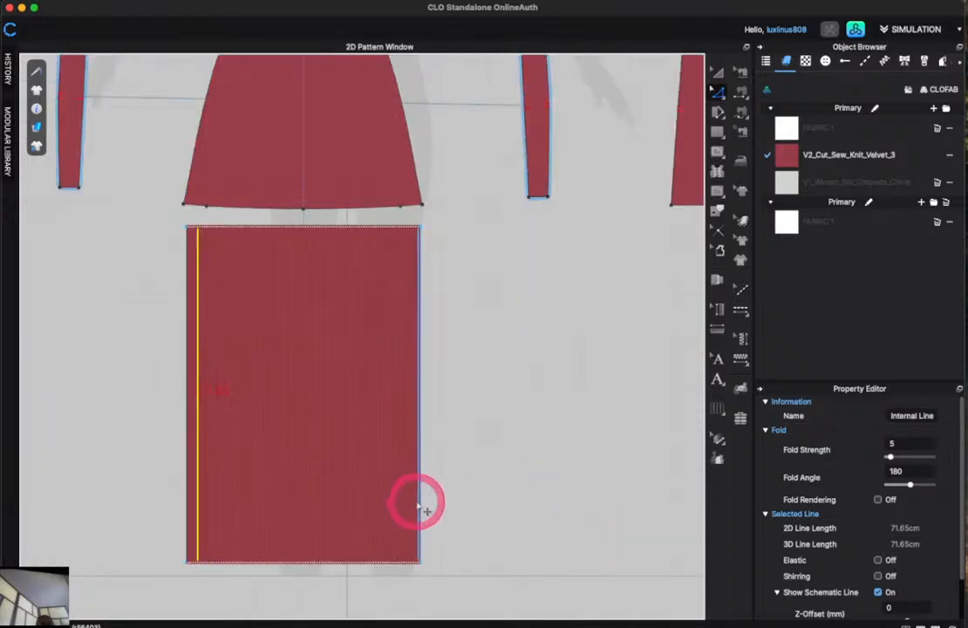
click(420, 504)
click(493, 472)
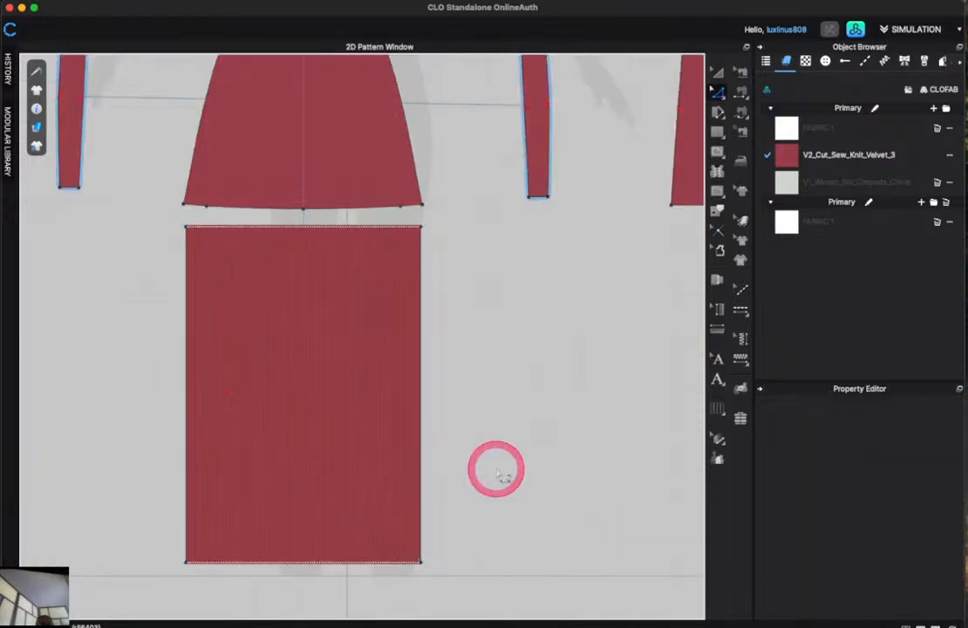
Select the internal line closest to the rectangular panel's left edge.
scroll(415, 440, down, 3)
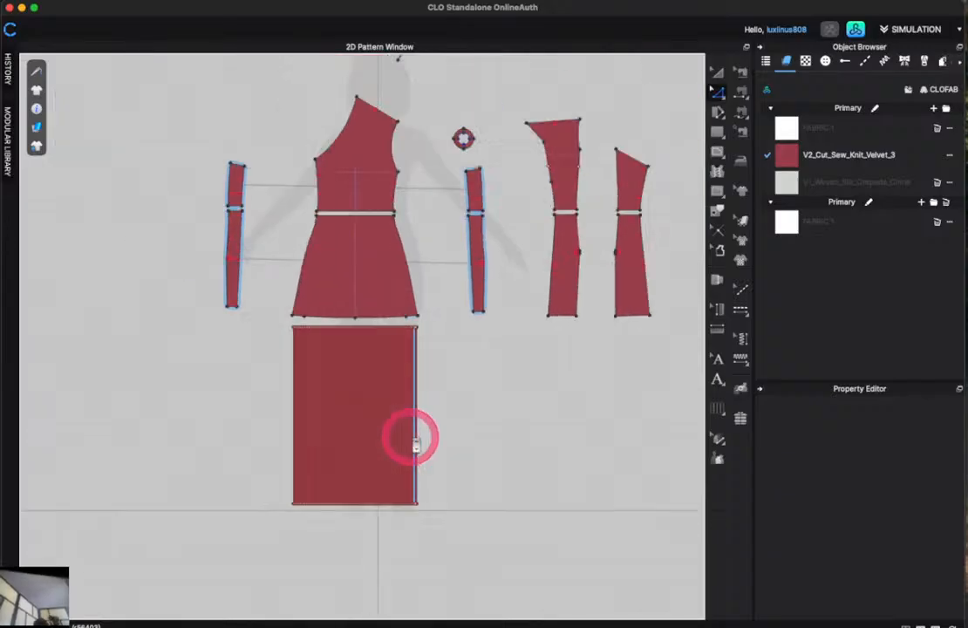
scroll(416, 443, up, 5)
scroll(416, 443, down, 3)
scroll(162, 497, up, 4)
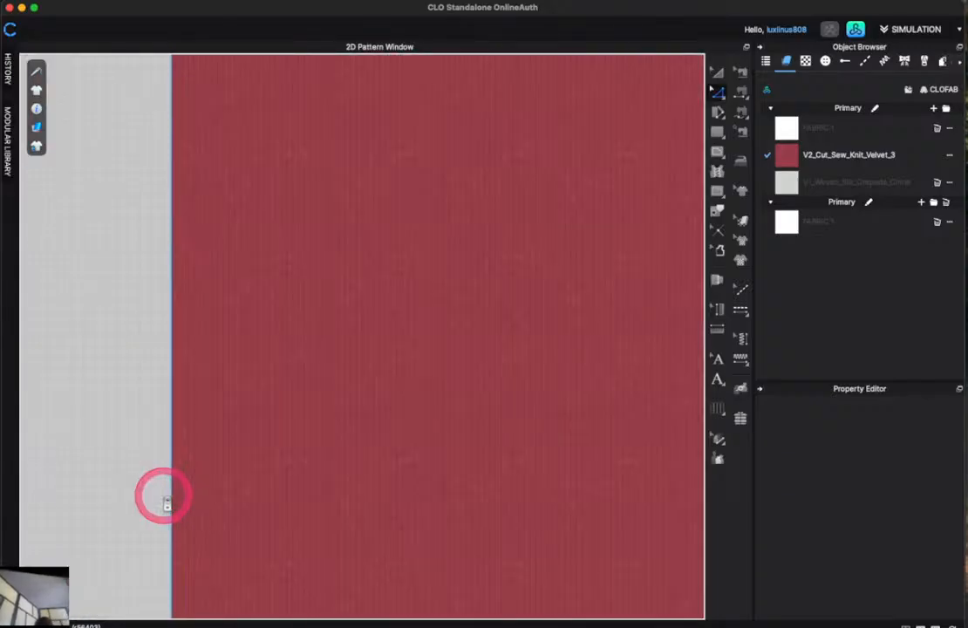
scroll(166, 503, down, 2)
scroll(167, 504, down, 2)
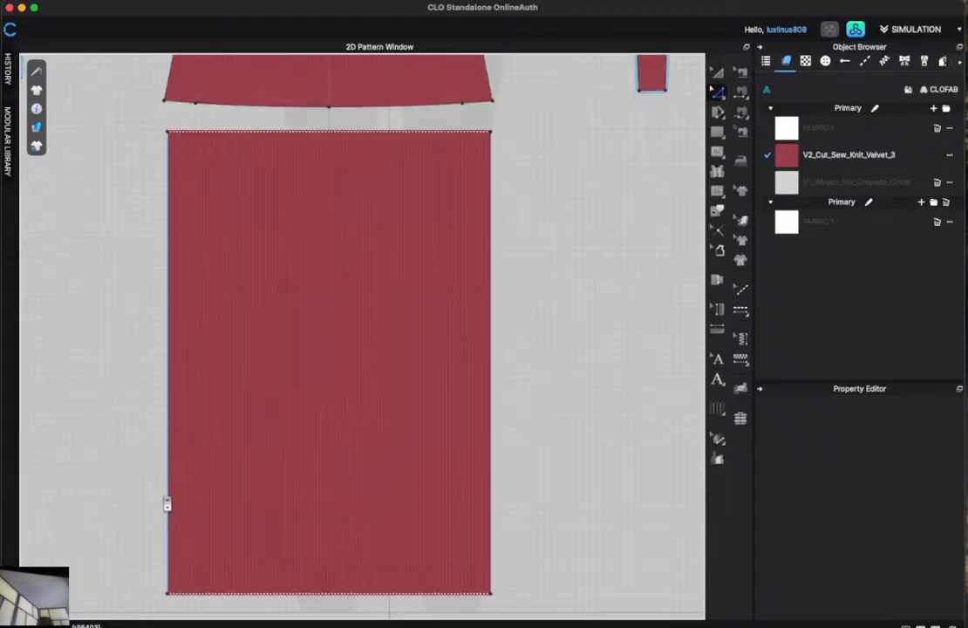
drag(168, 504, 112, 274)
scroll(215, 220, up, 6)
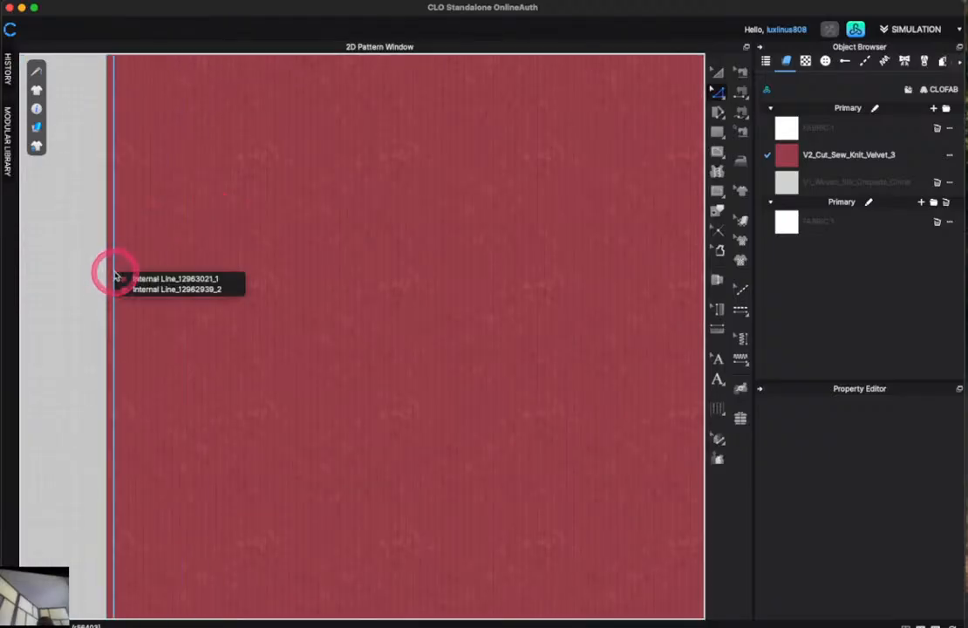
click(123, 277)
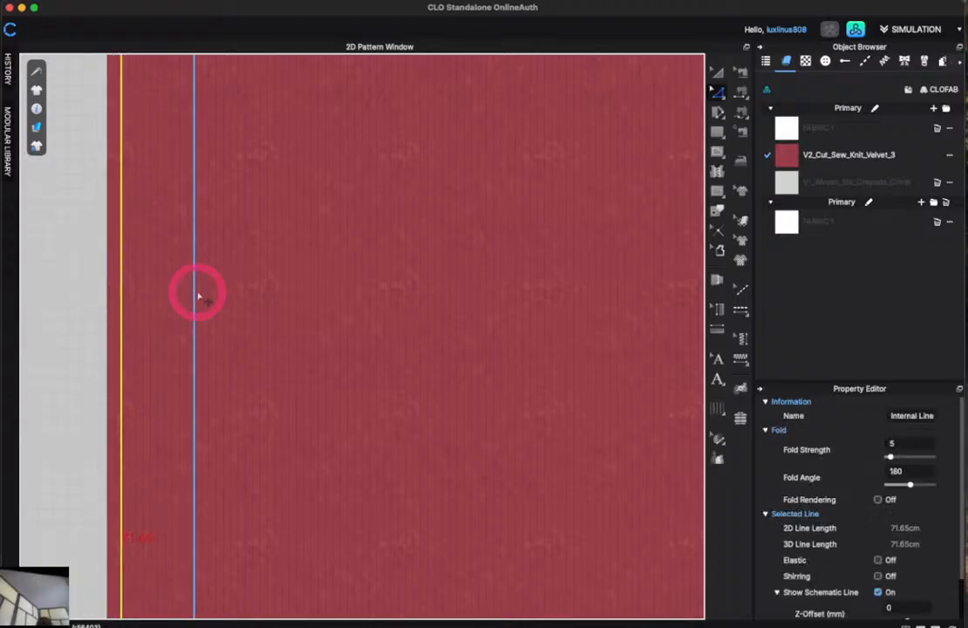
right_click(198, 297)
click(244, 316)
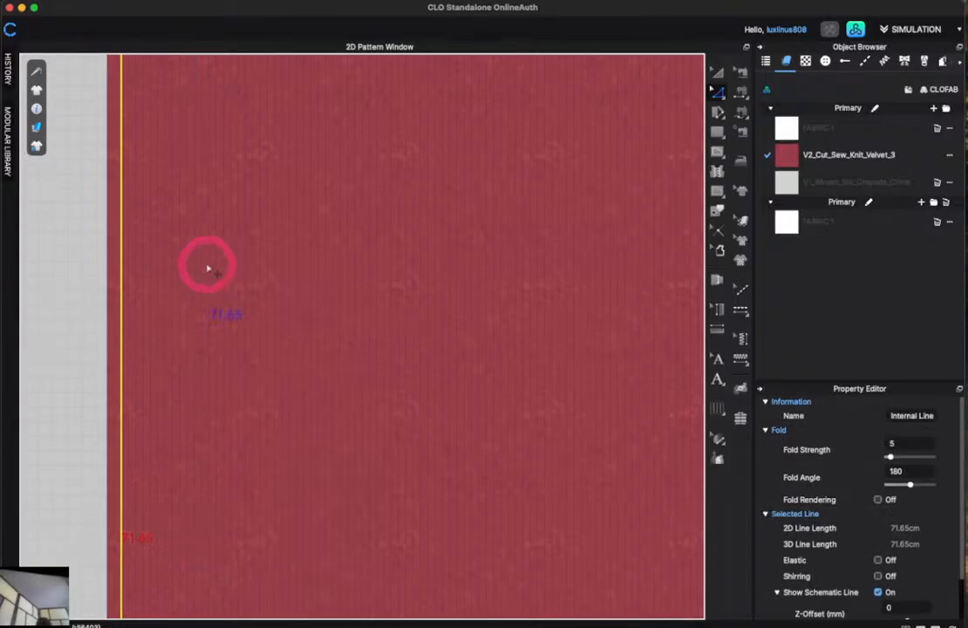
shift+click(113, 268)
shift+click(126, 268)
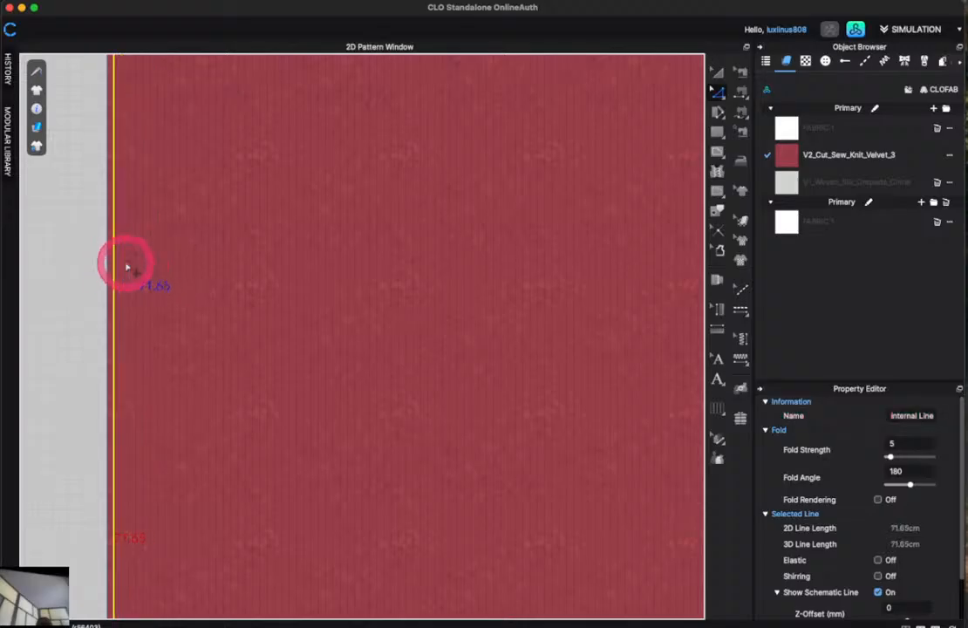
scroll(109, 272, up, 4)
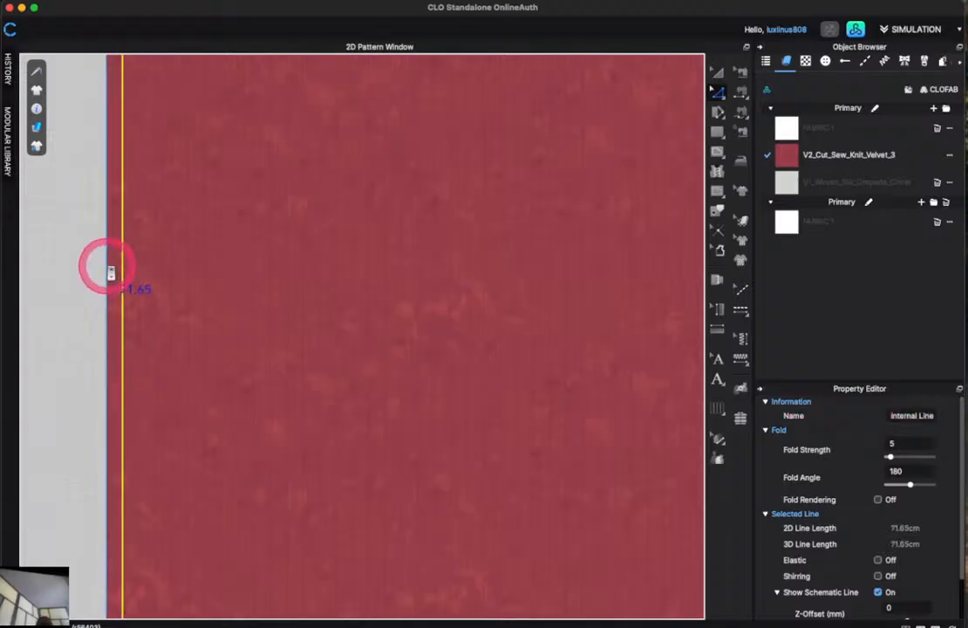
Add the next 19 internal lines to the selection one by one, working inward from the panel's left edge.
shift+click(138, 276)
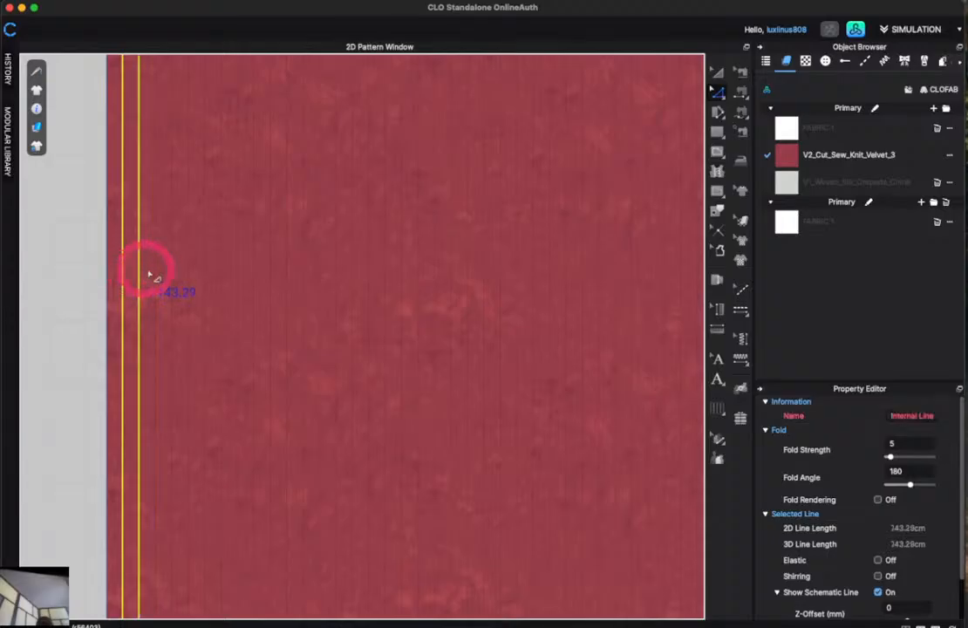
shift+click(154, 270)
shift+click(171, 277)
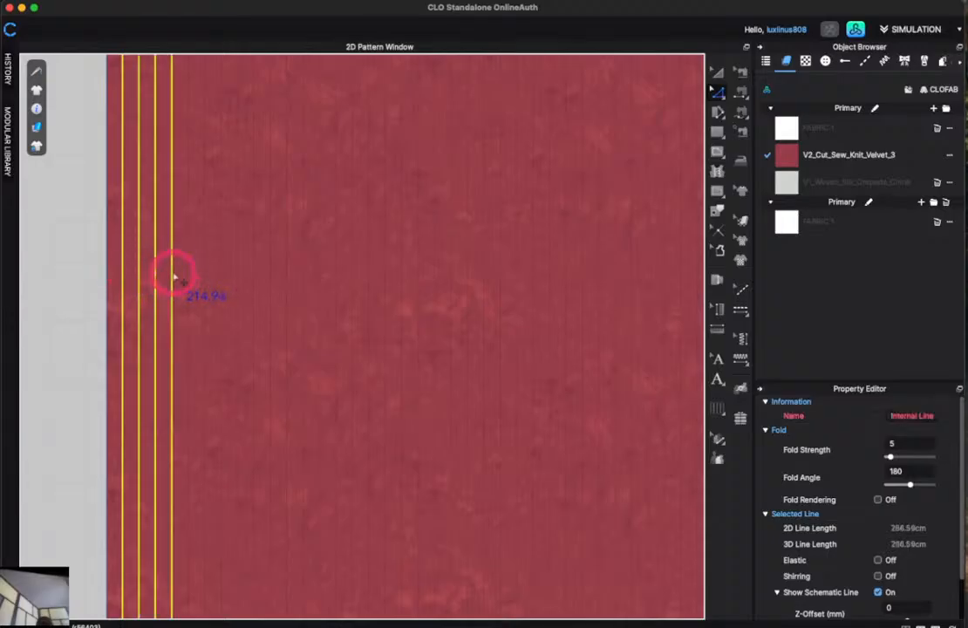
shift+click(189, 277)
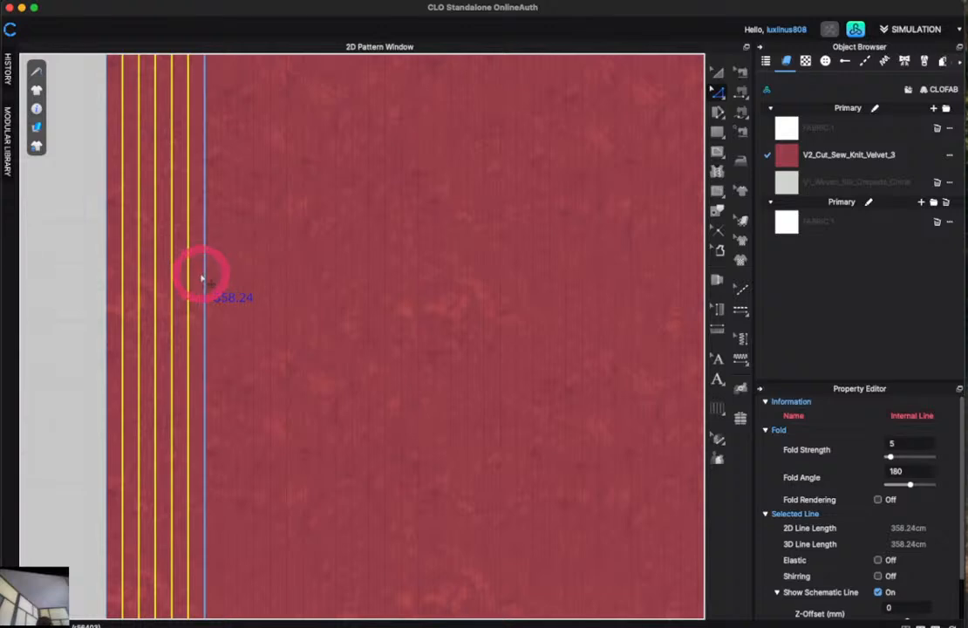
shift+click(205, 278)
shift+click(222, 281)
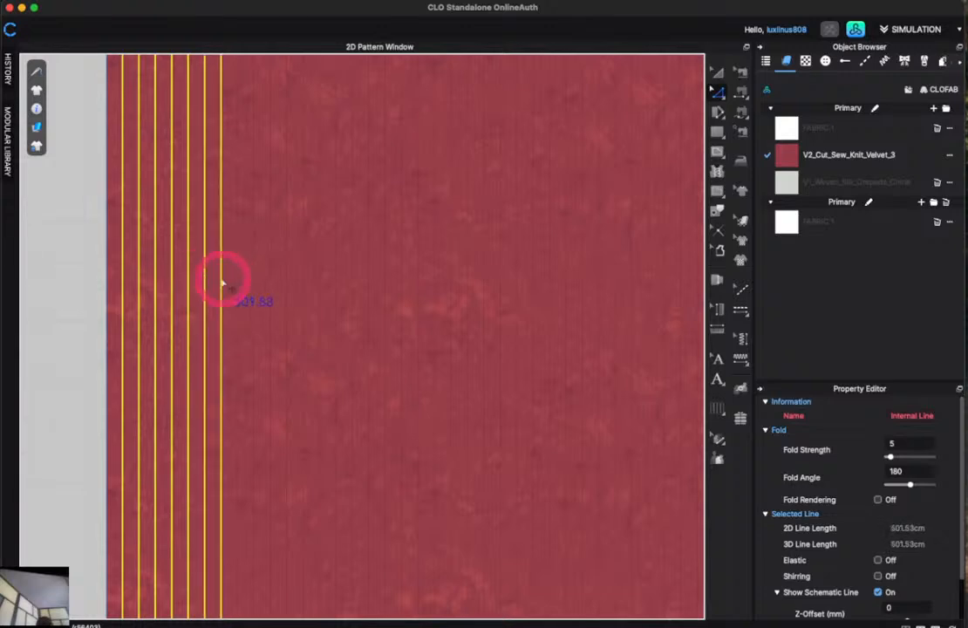
shift+click(238, 288)
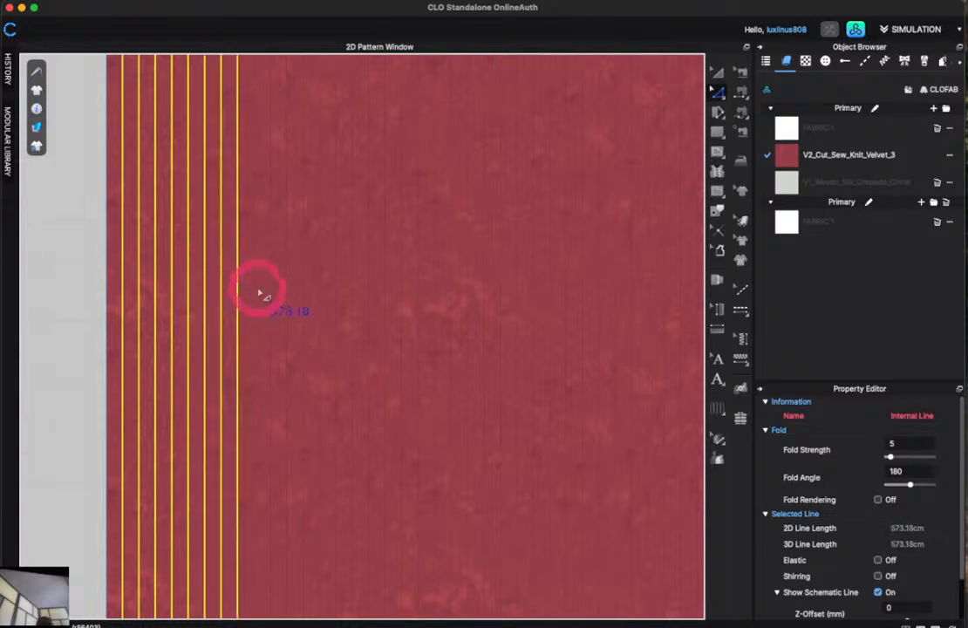
shift+click(253, 293)
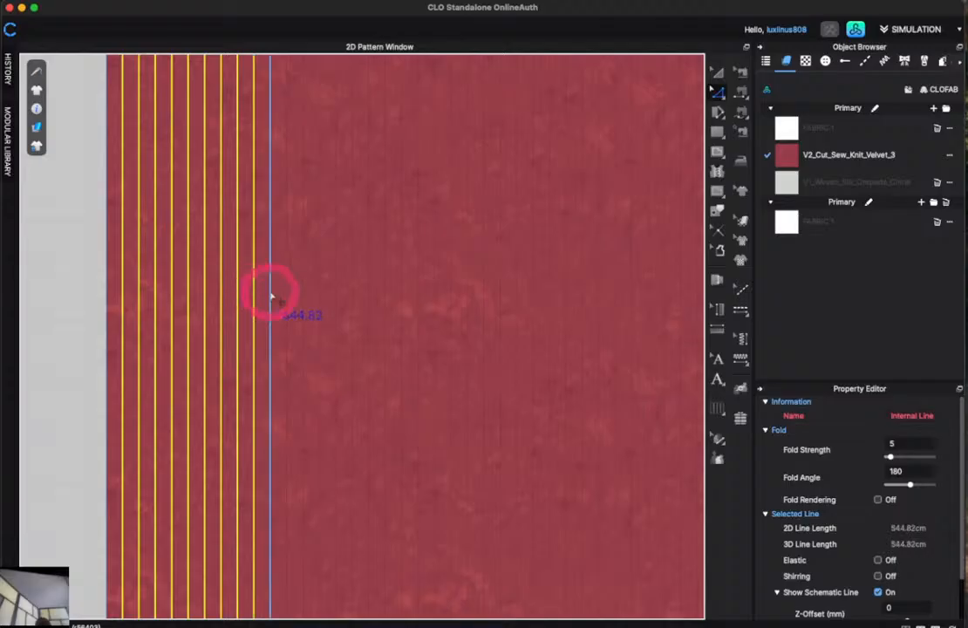
shift+click(272, 295)
shift+click(290, 296)
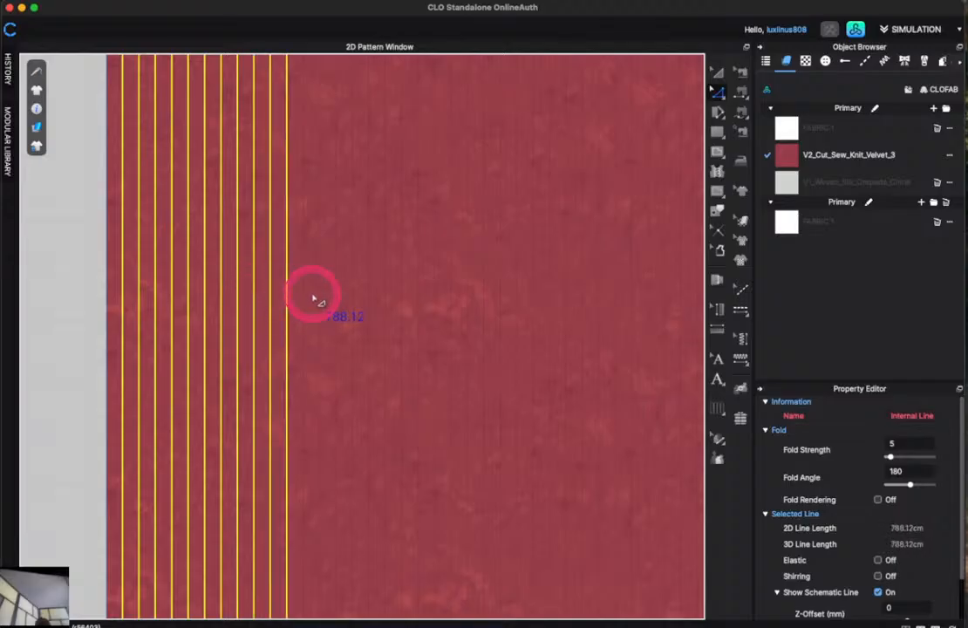
shift+click(306, 296)
shift+click(320, 298)
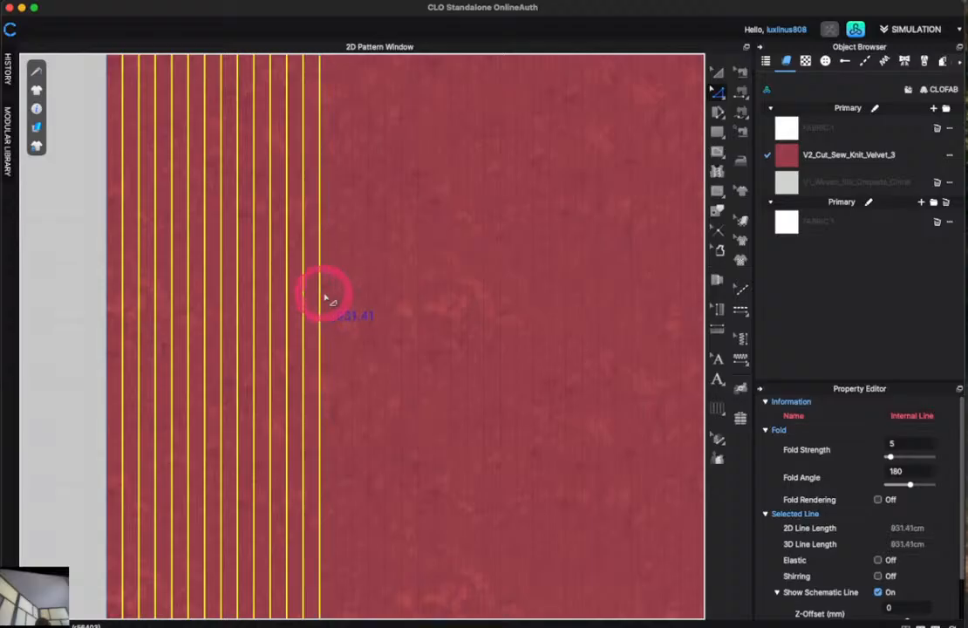
shift+click(335, 295)
shift+click(353, 293)
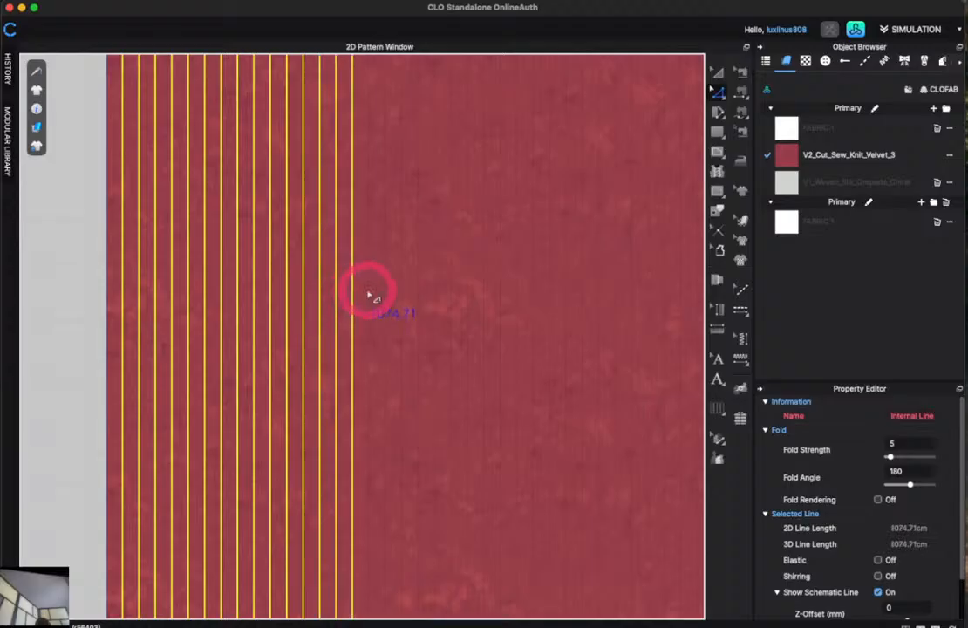
shift+click(368, 295)
shift+click(385, 293)
shift+click(401, 296)
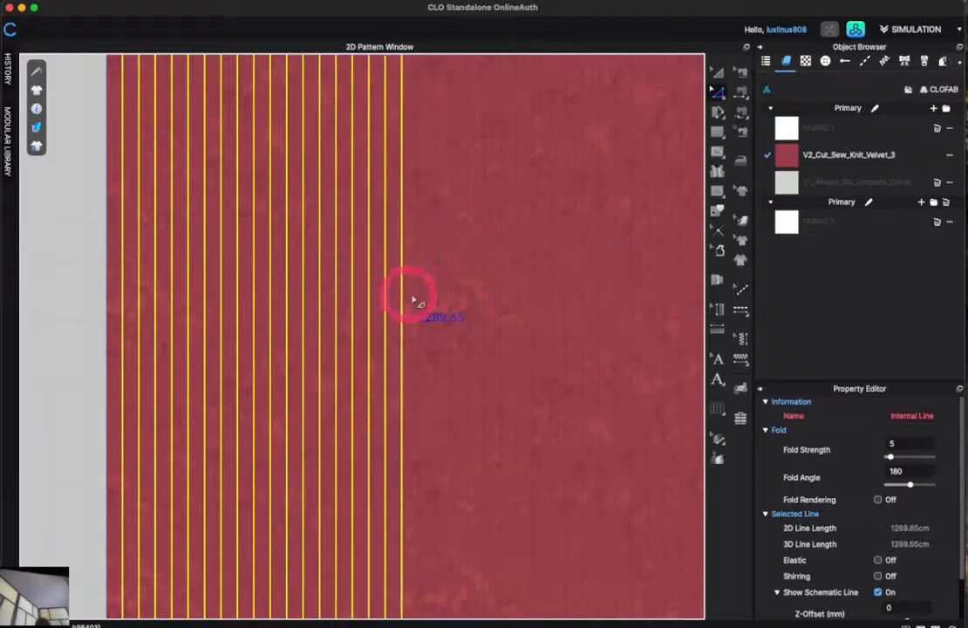
shift+click(418, 300)
shift+click(434, 299)
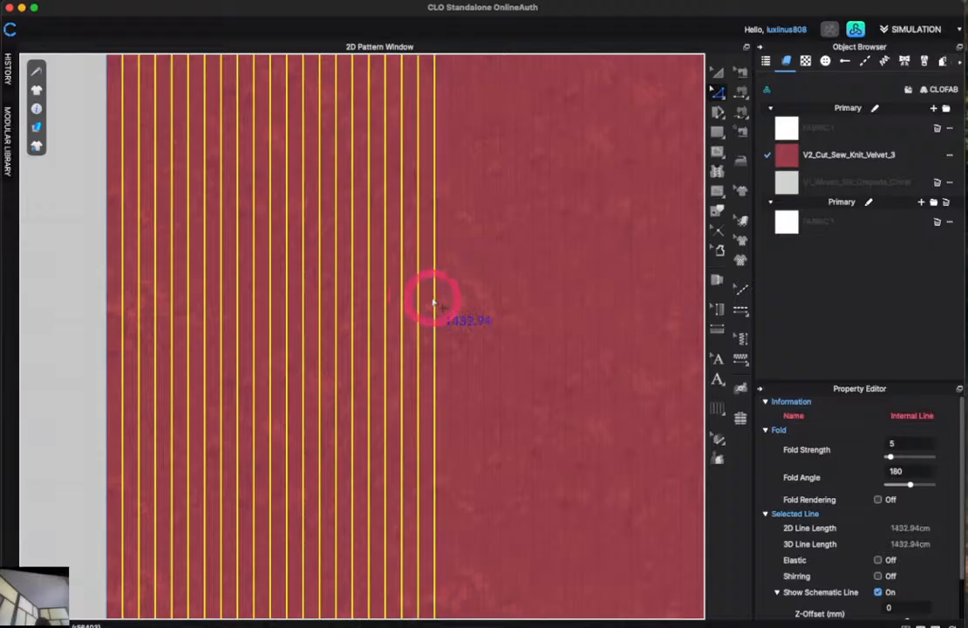
Cut the rectangular panel into separate strips along the 20 selected internal lines, using Cut without sewing.
scroll(433, 301, down, 5)
scroll(436, 301, up, 3)
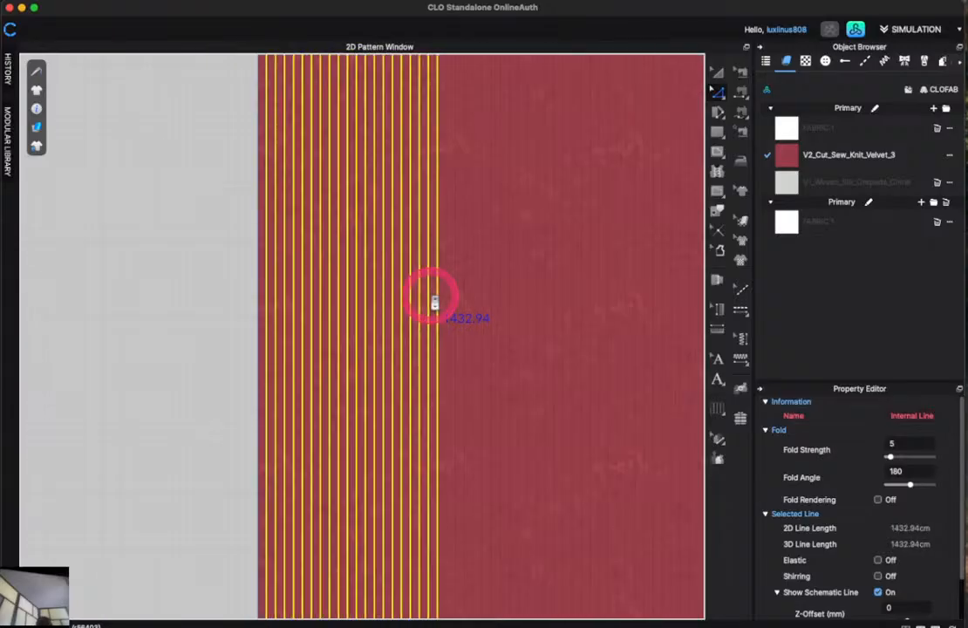
right_click(390, 299)
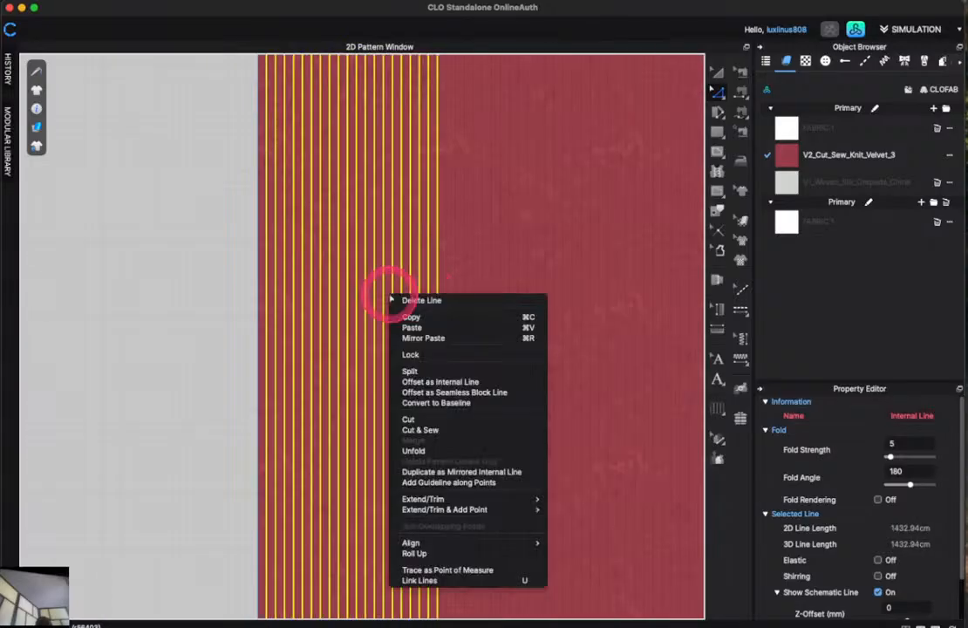
click(415, 431)
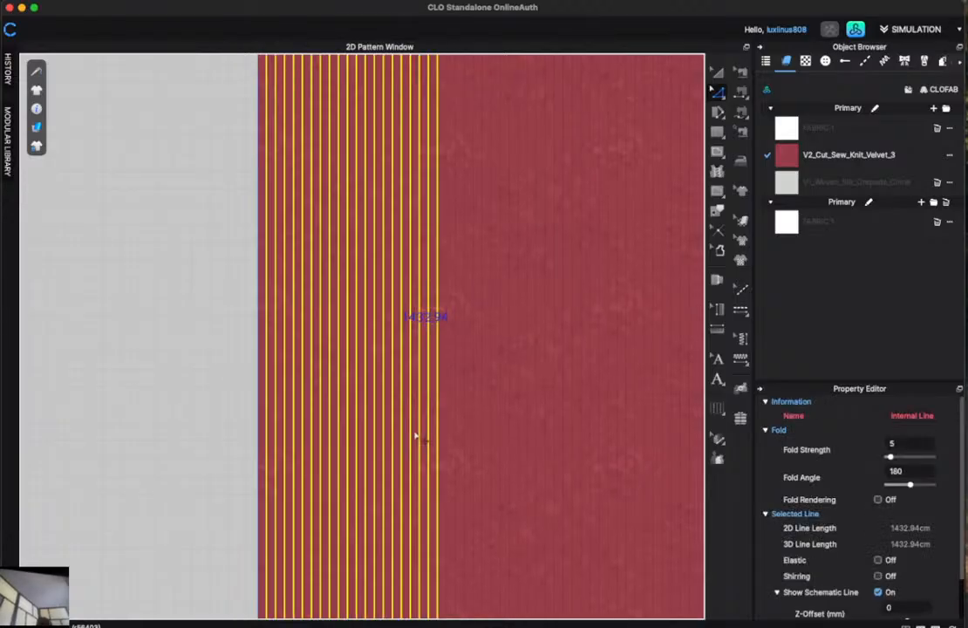
click(415, 435)
right_click(413, 433)
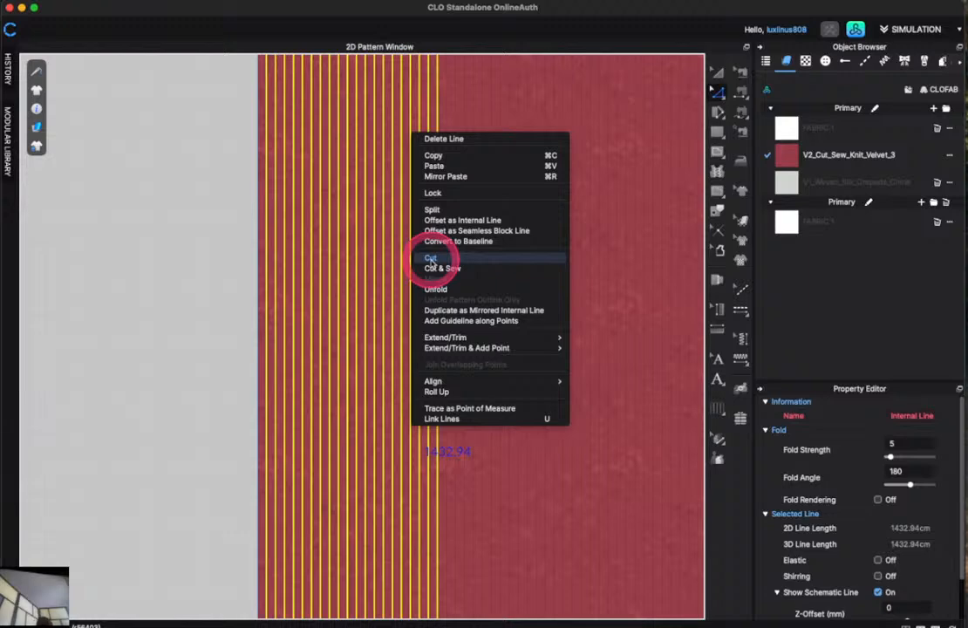
click(430, 259)
click(298, 349)
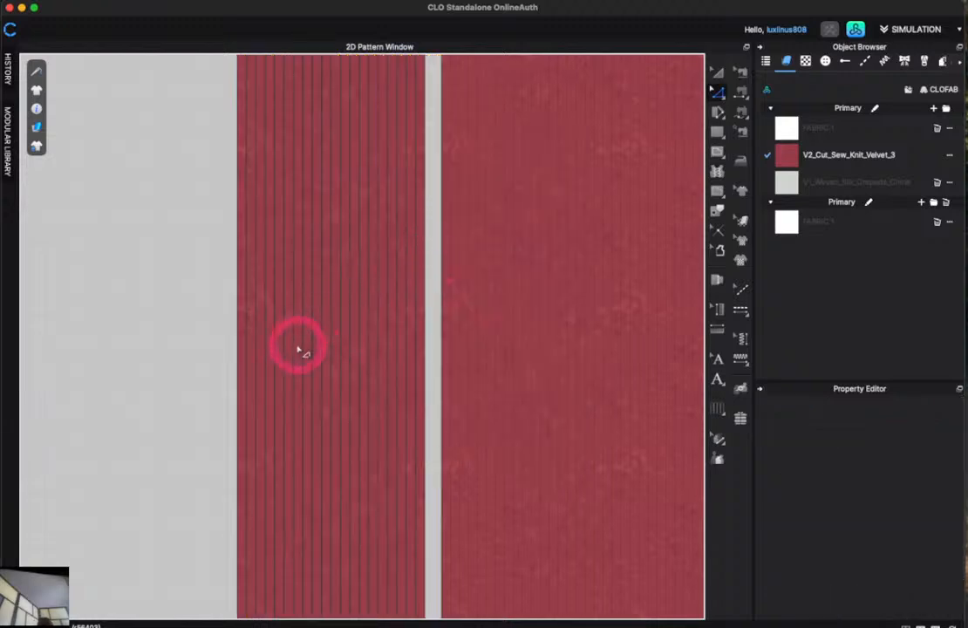
Cut the uncut part of the rectangular panel along its first 25 internal lines beside the existing strips, using Cut without sewing.
scroll(299, 351, down, 5)
scroll(300, 352, down, 5)
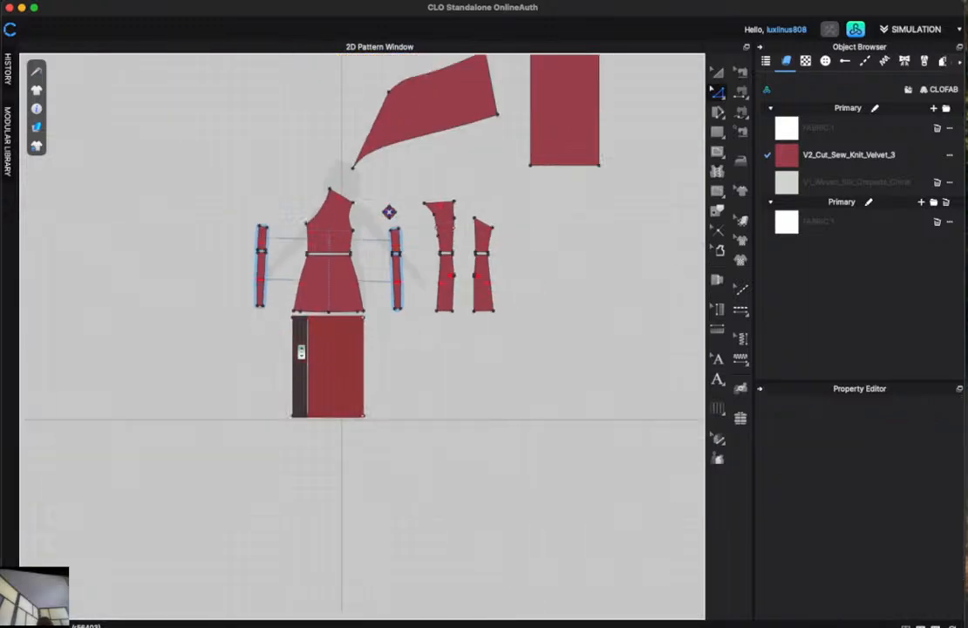
scroll(301, 352, up, 8)
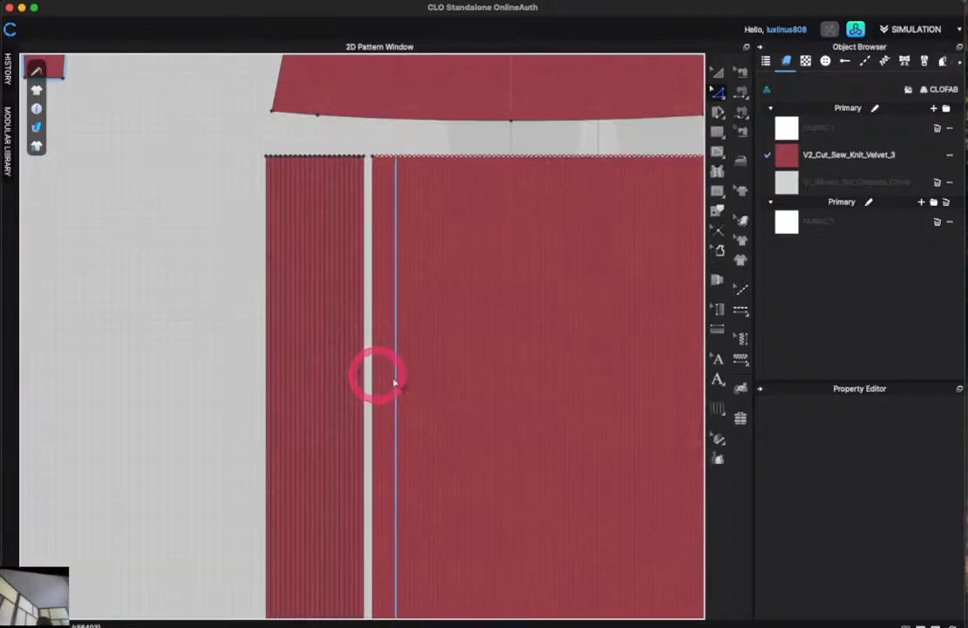
click(377, 361)
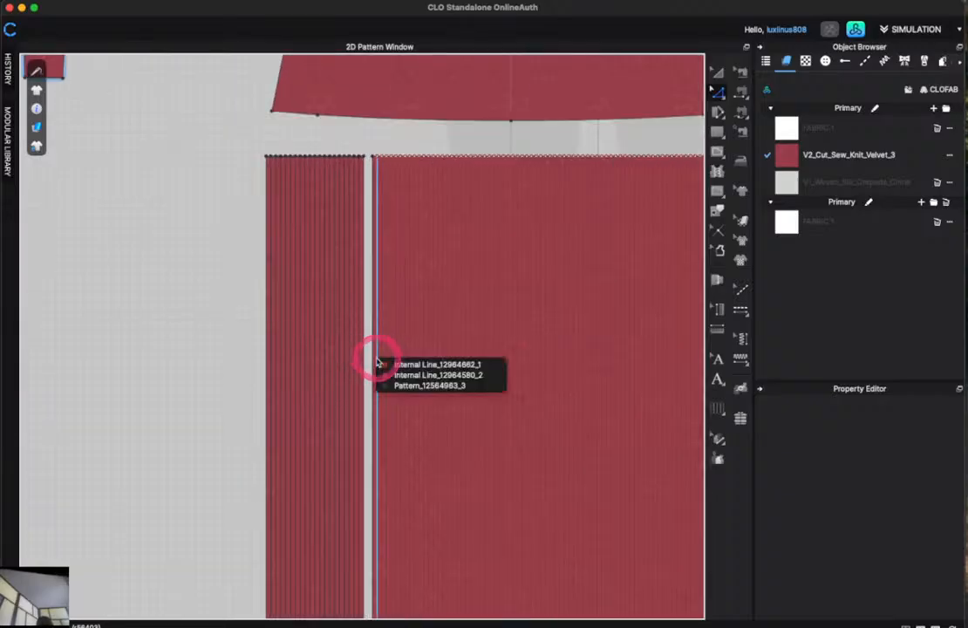
click(380, 363)
scroll(387, 366, up, 2)
scroll(390, 368, up, 2)
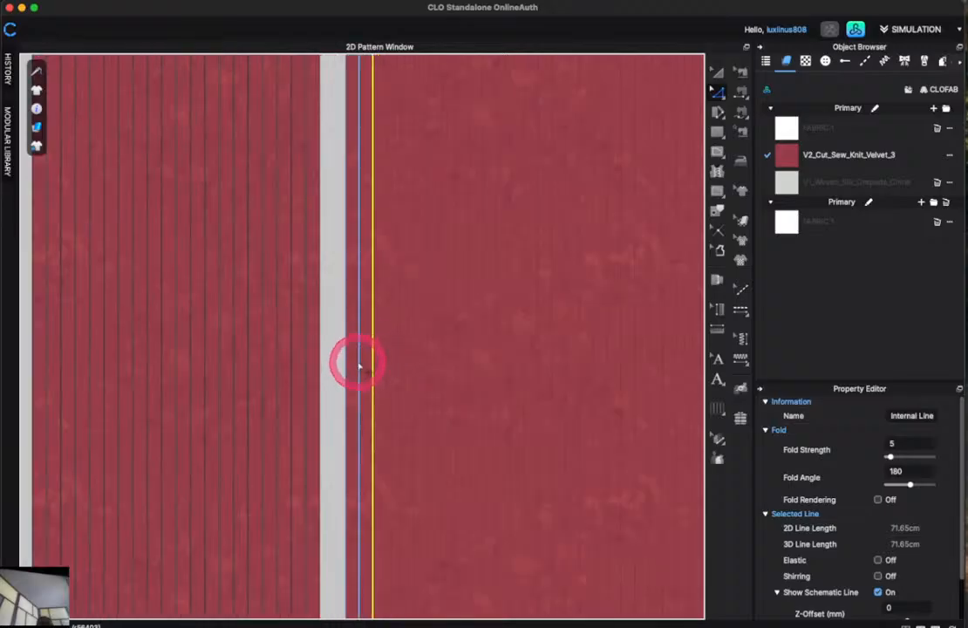
shift+click(358, 365)
shift+click(385, 357)
shift+click(400, 361)
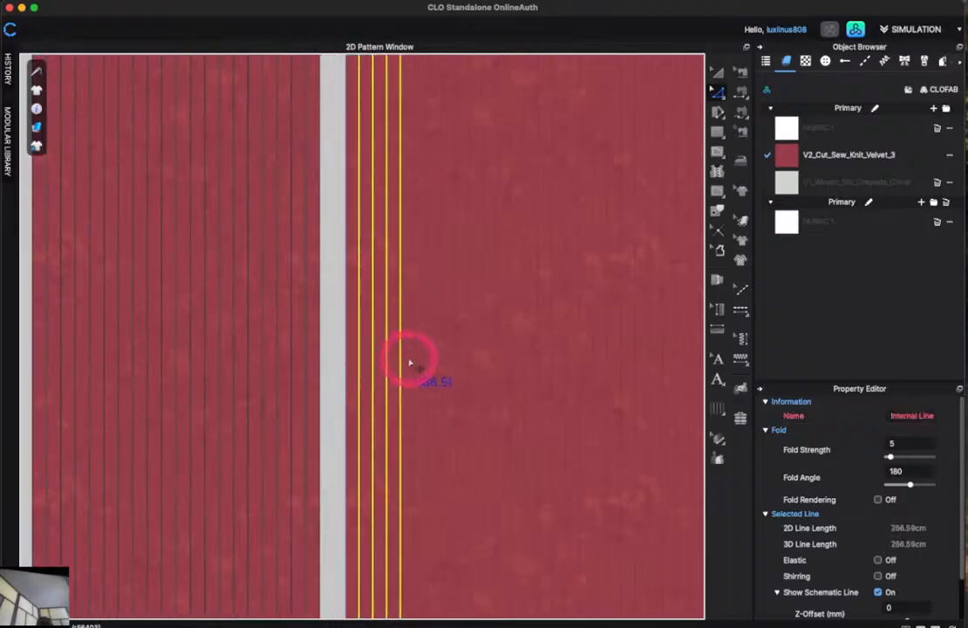
shift+click(414, 358)
shift+click(428, 356)
shift+click(442, 361)
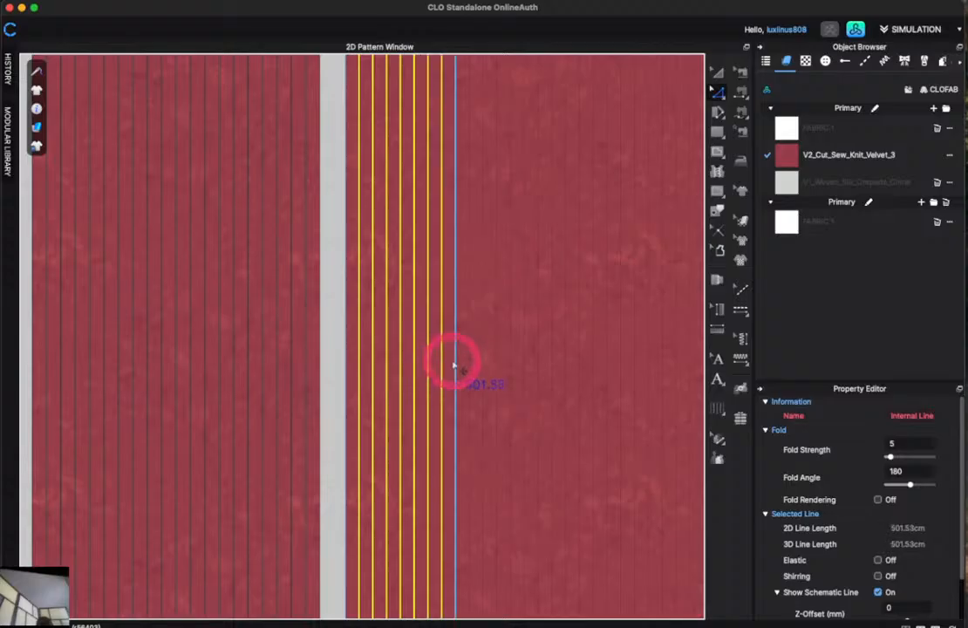
shift+click(454, 364)
shift+click(469, 368)
shift+click(483, 366)
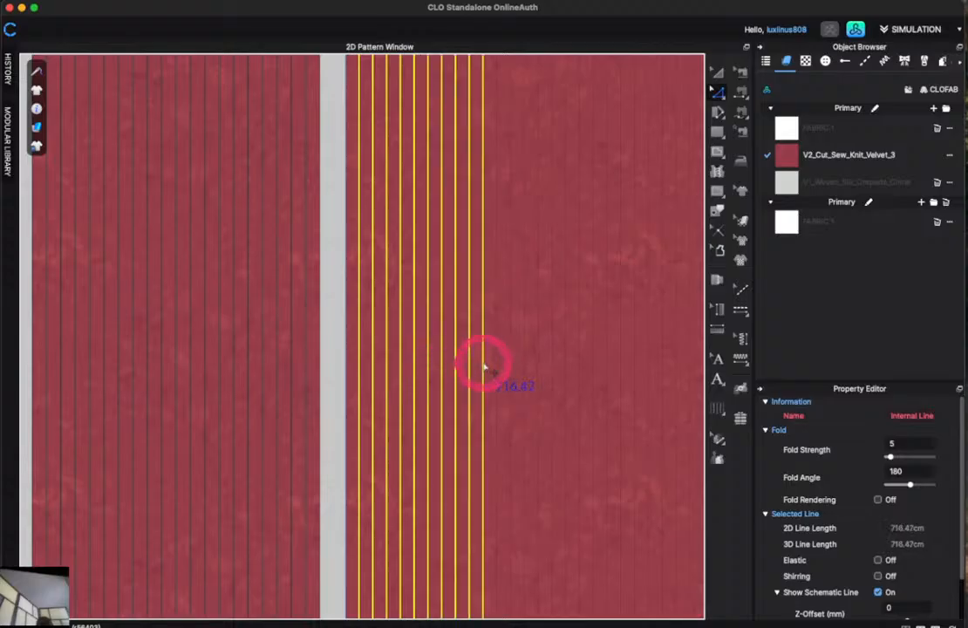
shift+click(497, 369)
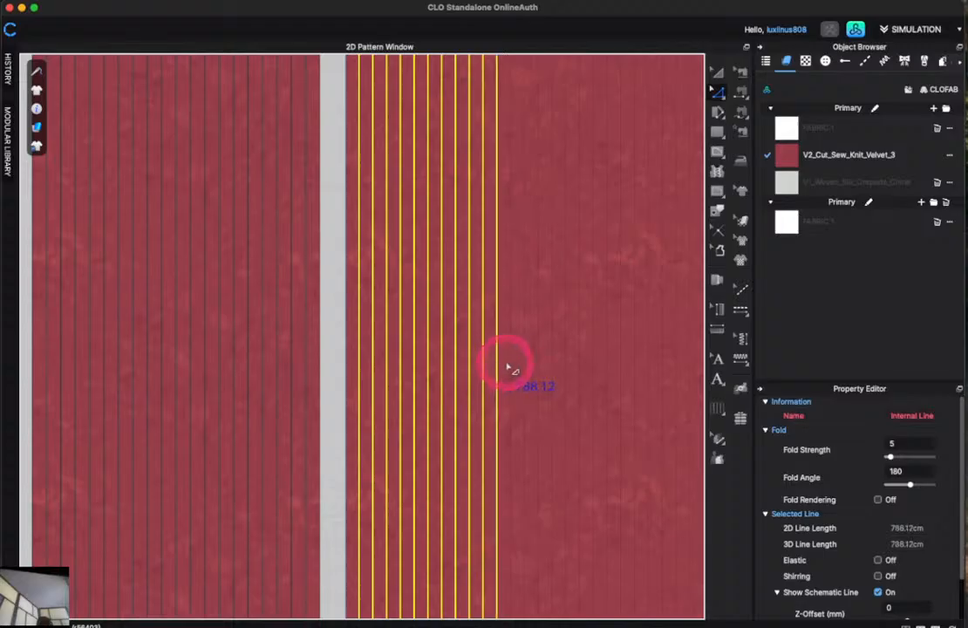
shift+click(511, 367)
shift+click(525, 367)
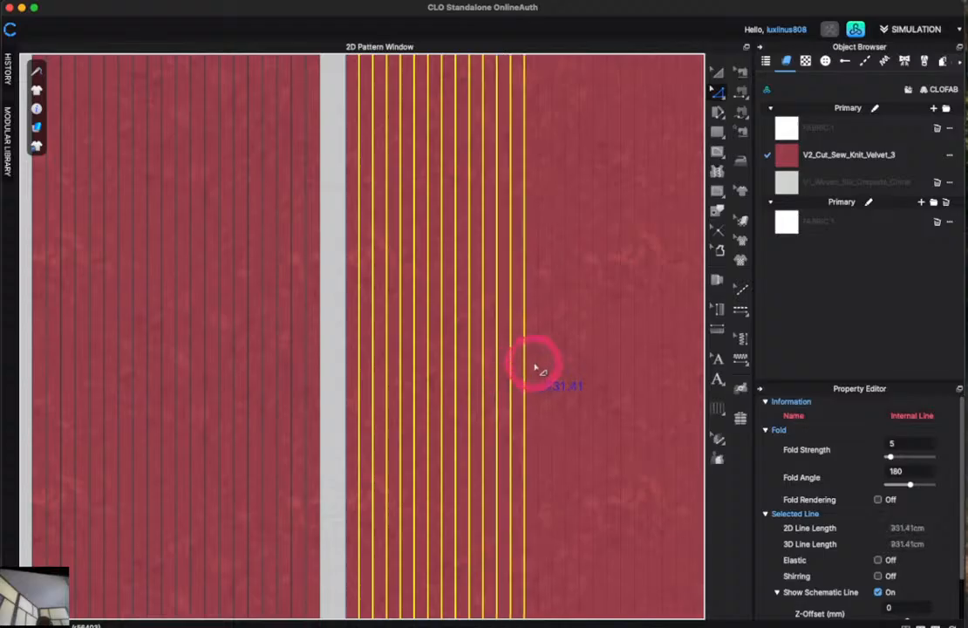
shift+click(537, 367)
shift+click(553, 369)
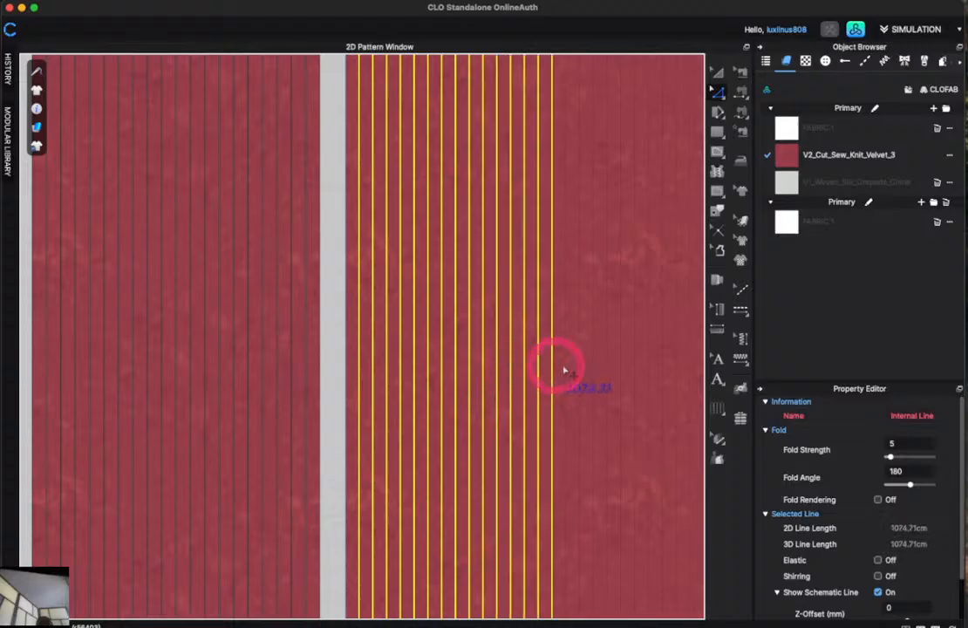
shift+click(566, 371)
shift+click(580, 372)
shift+click(594, 373)
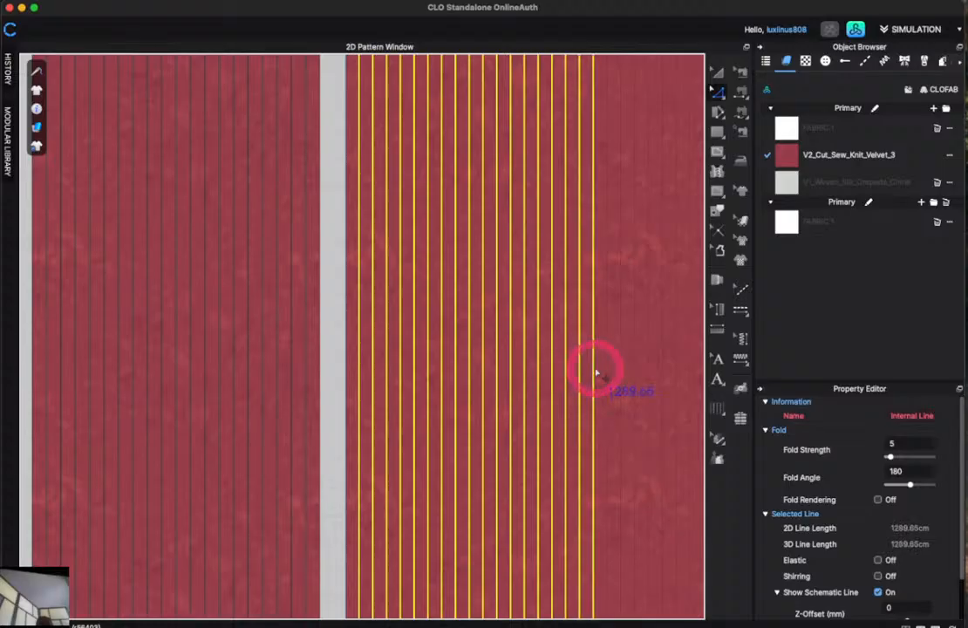
shift+click(608, 376)
shift+click(621, 376)
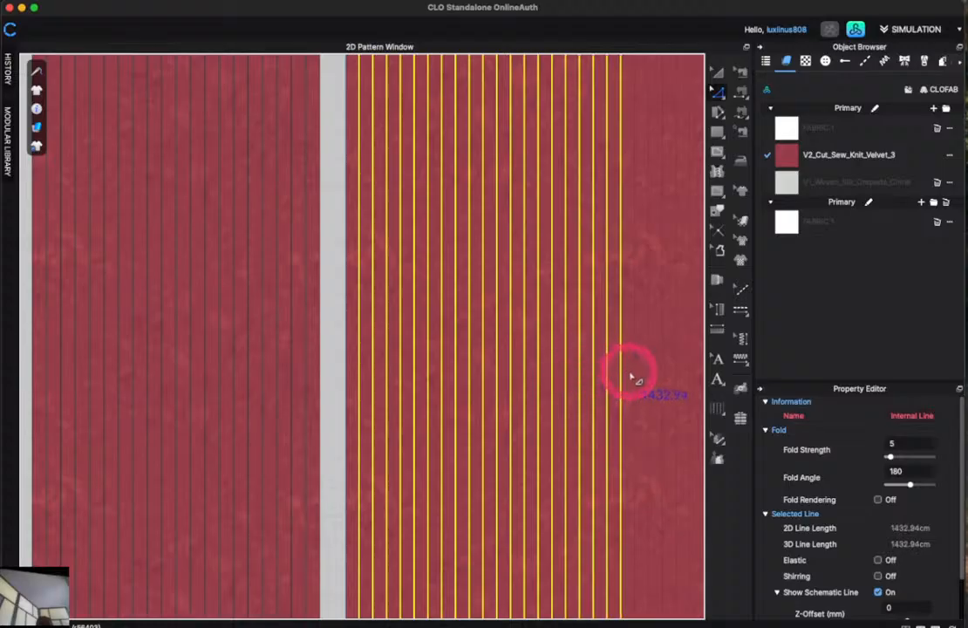
shift+click(635, 377)
shift+click(648, 377)
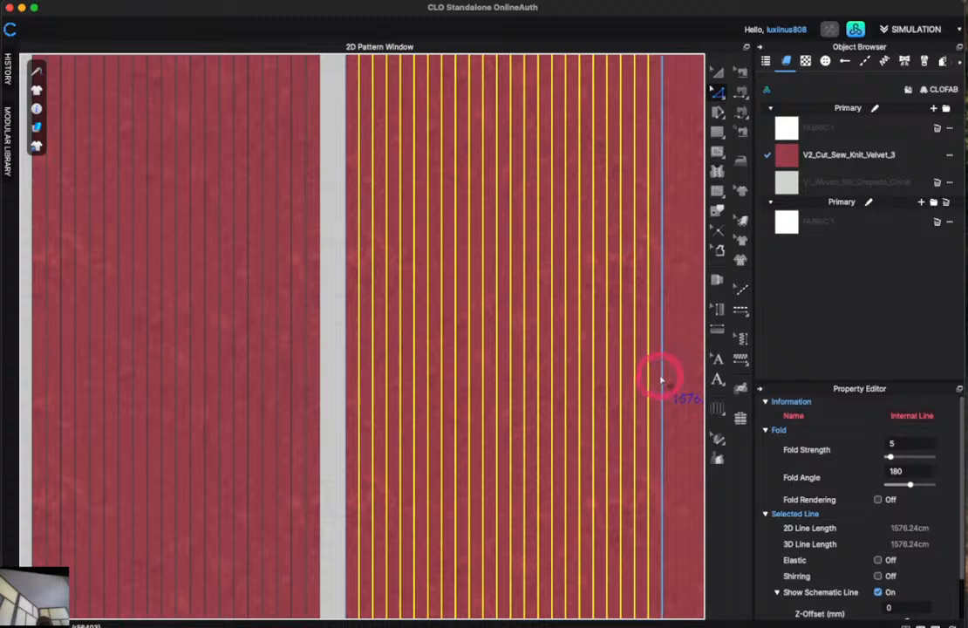
shift+click(662, 381)
shift+click(676, 385)
shift+click(689, 384)
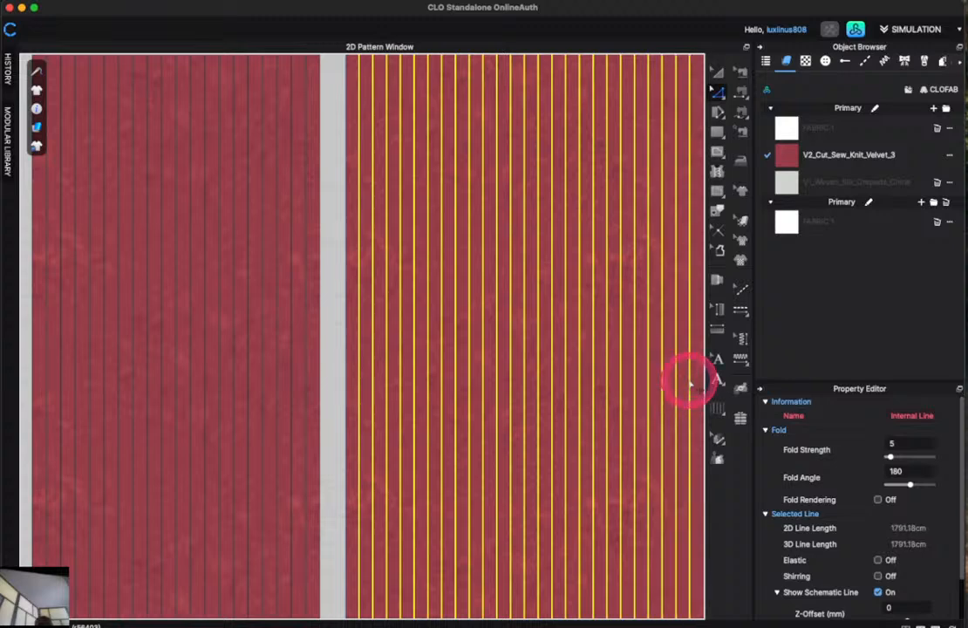
right_click(538, 333)
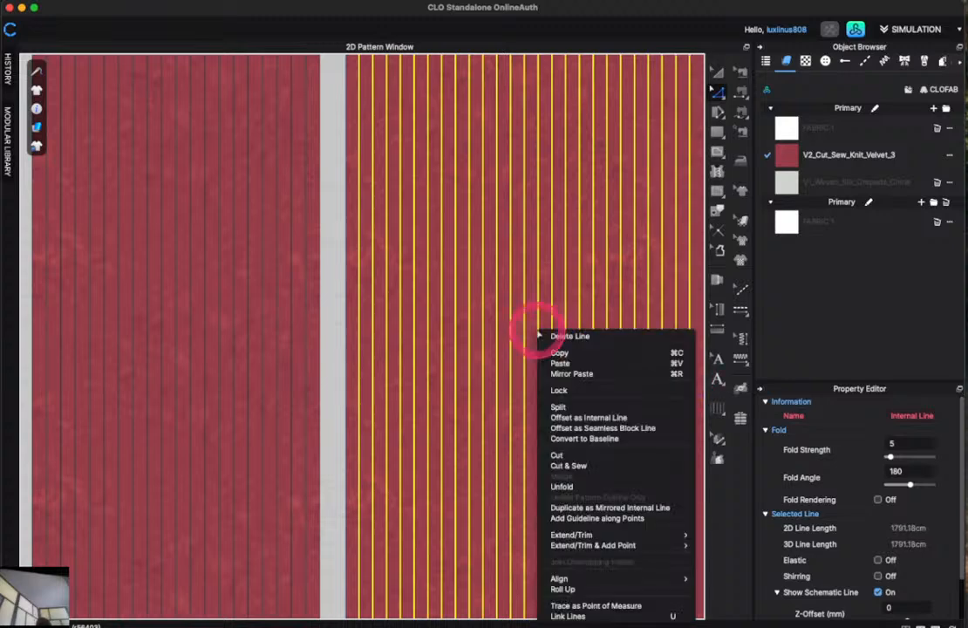
click(553, 455)
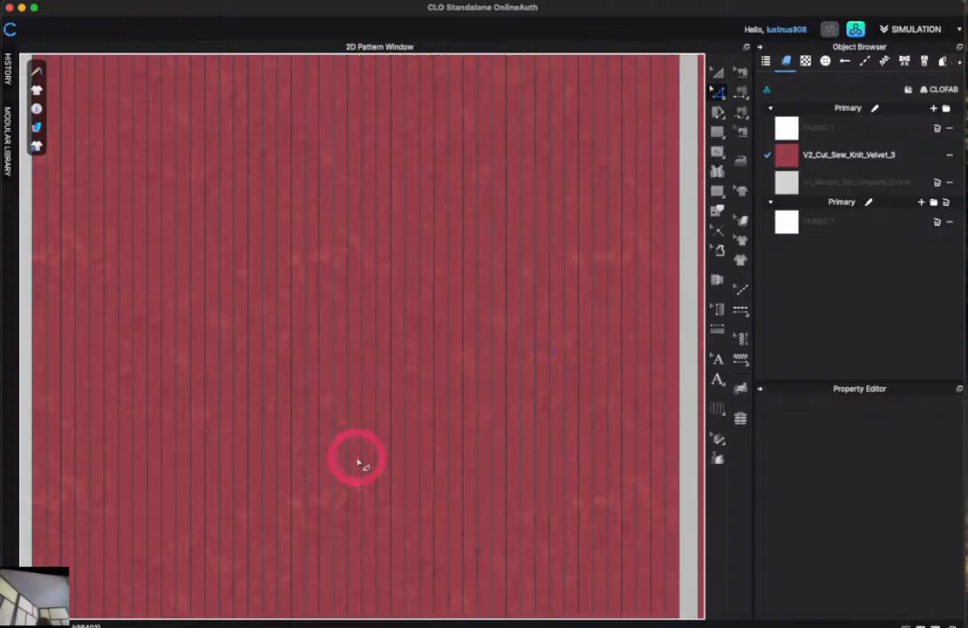
Show the 3D garment beside the 2D patterns and simulate it so the newly cut strips hang from the skirt hem.
scroll(358, 462, down, 6)
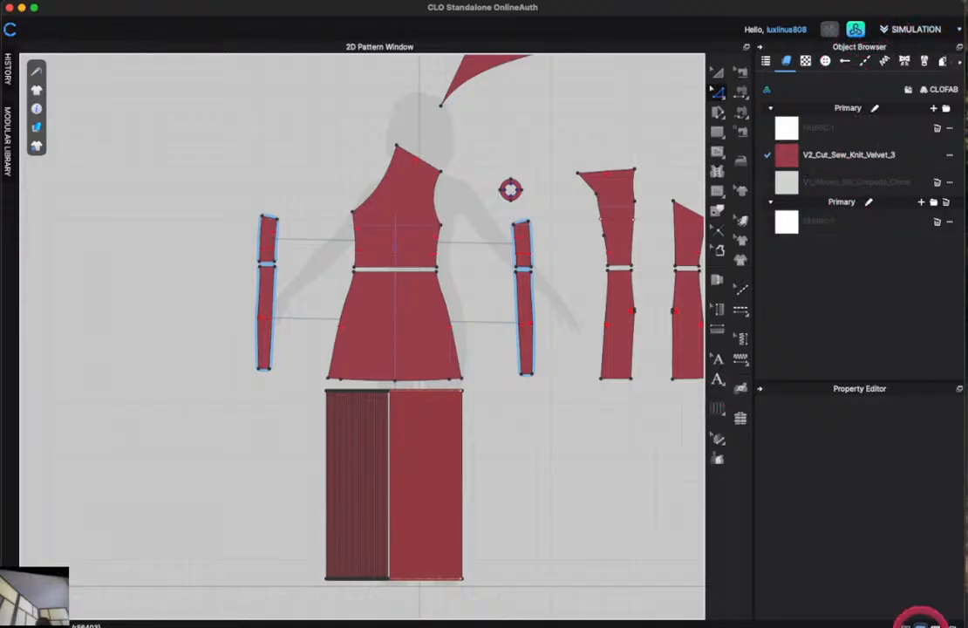
click(920, 621)
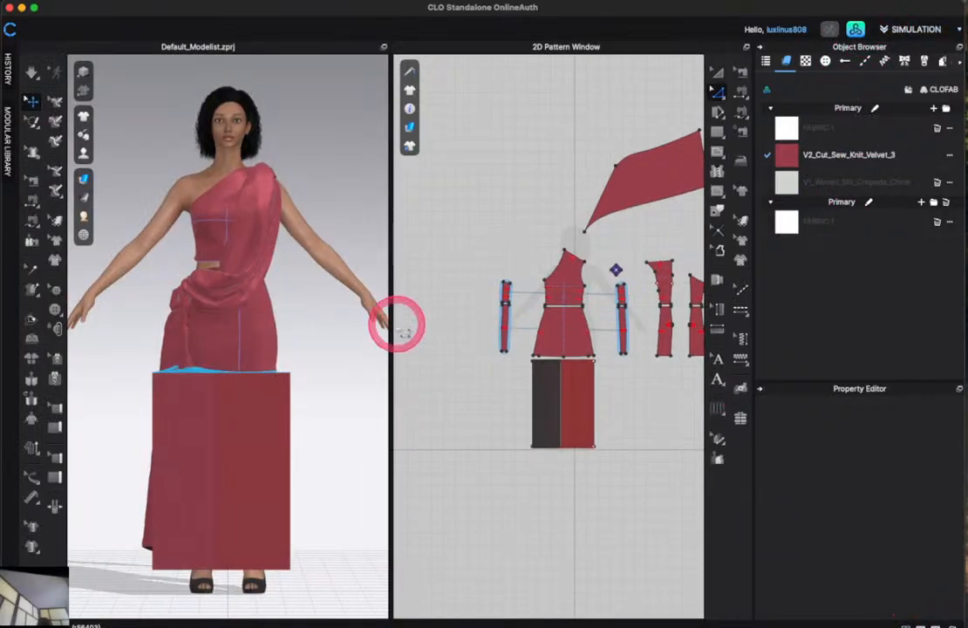
click(287, 314)
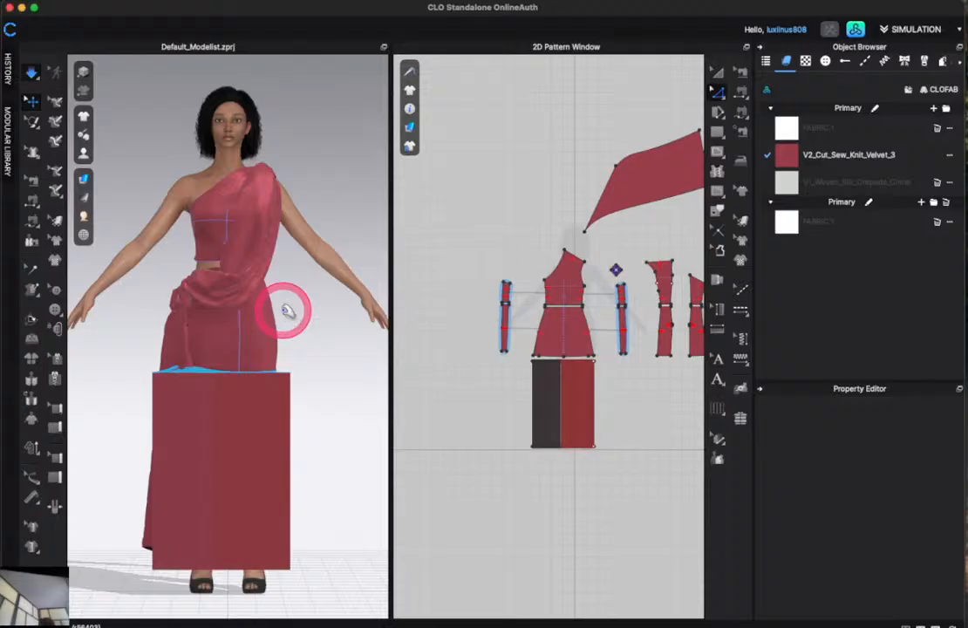
key(space)
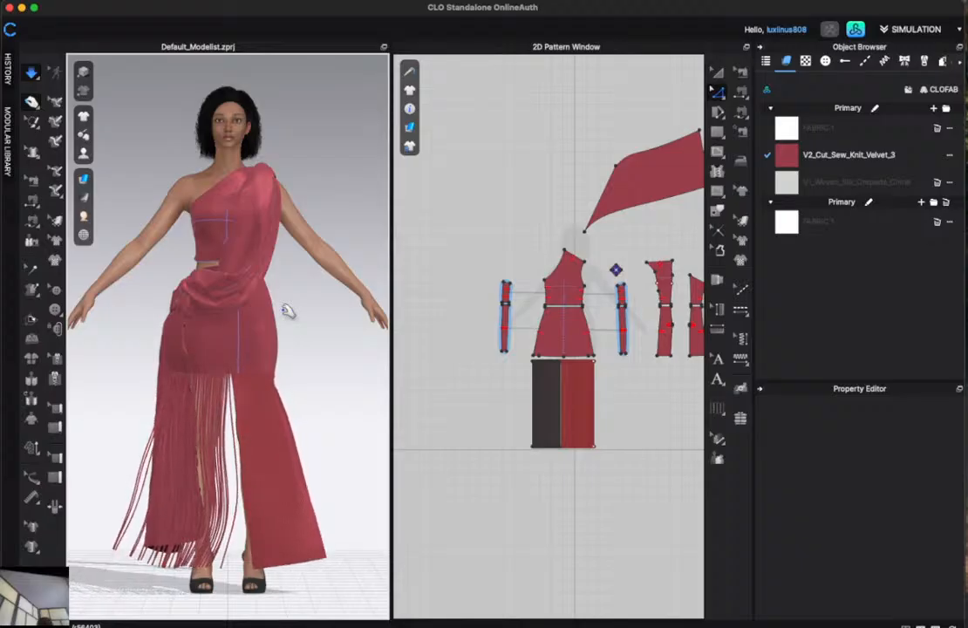
Delete the long drape piece hanging at the hip behind the strips in 3D and simulate the garment again.
drag(219, 324, 175, 351)
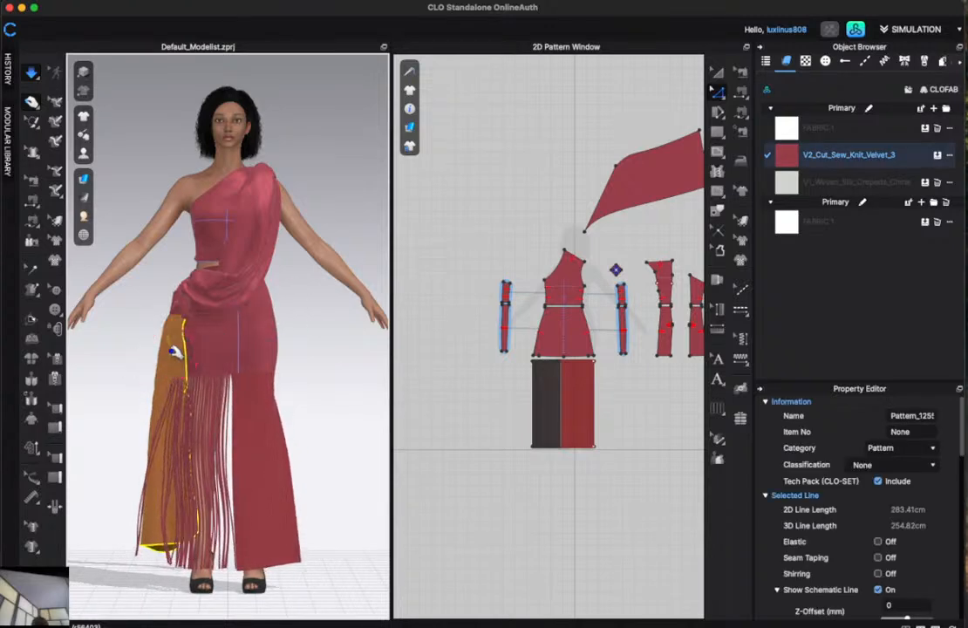
key(Delete)
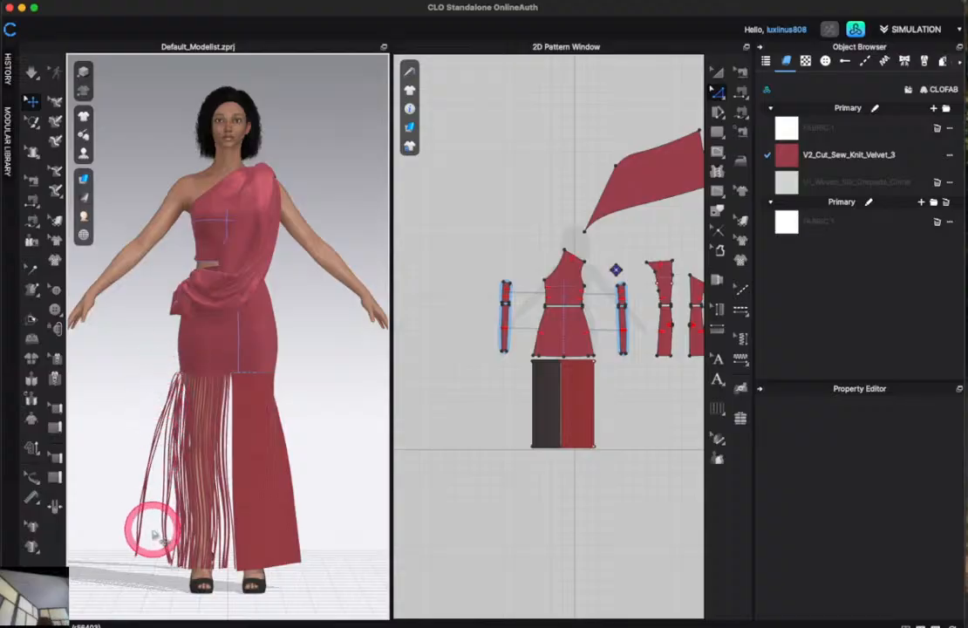
key(space)
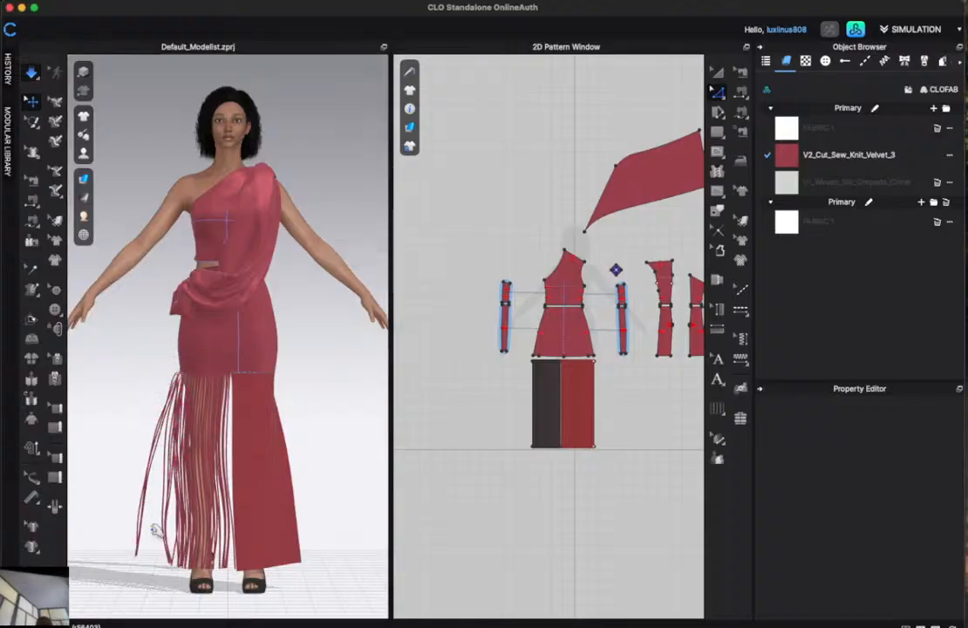
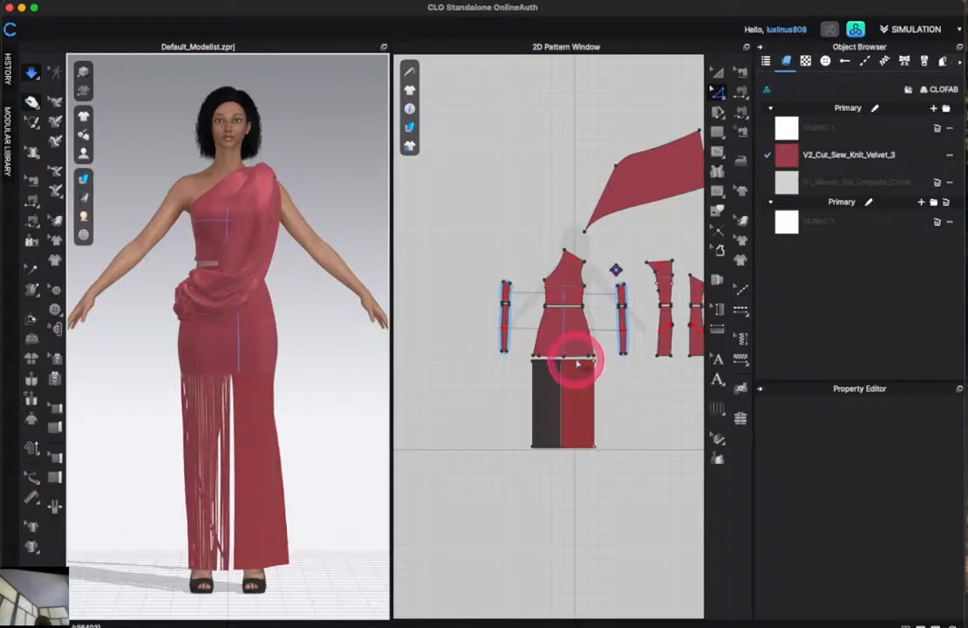
scroll(578, 365, up, 6)
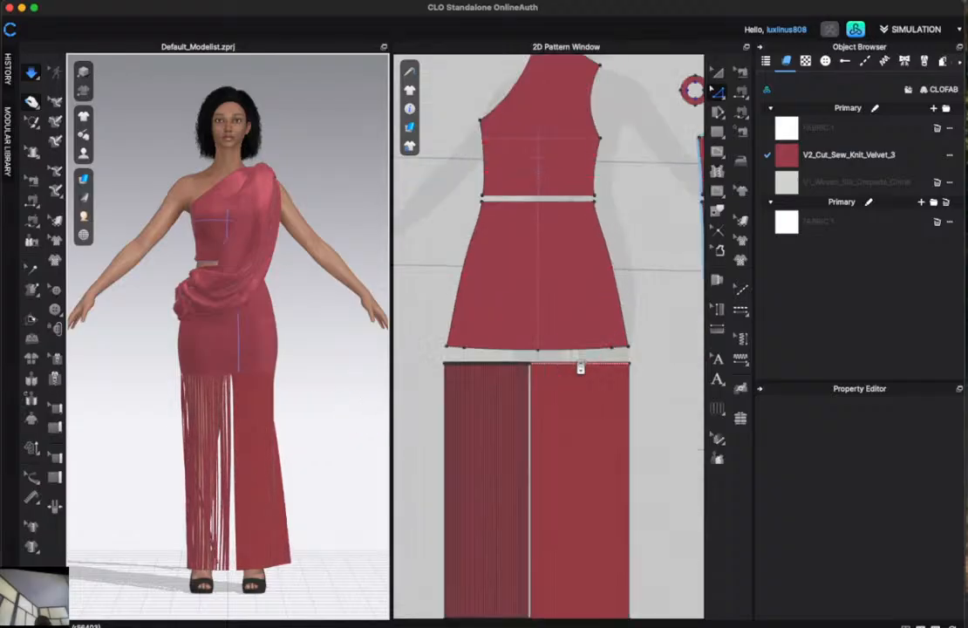
scroll(581, 365, down, 2)
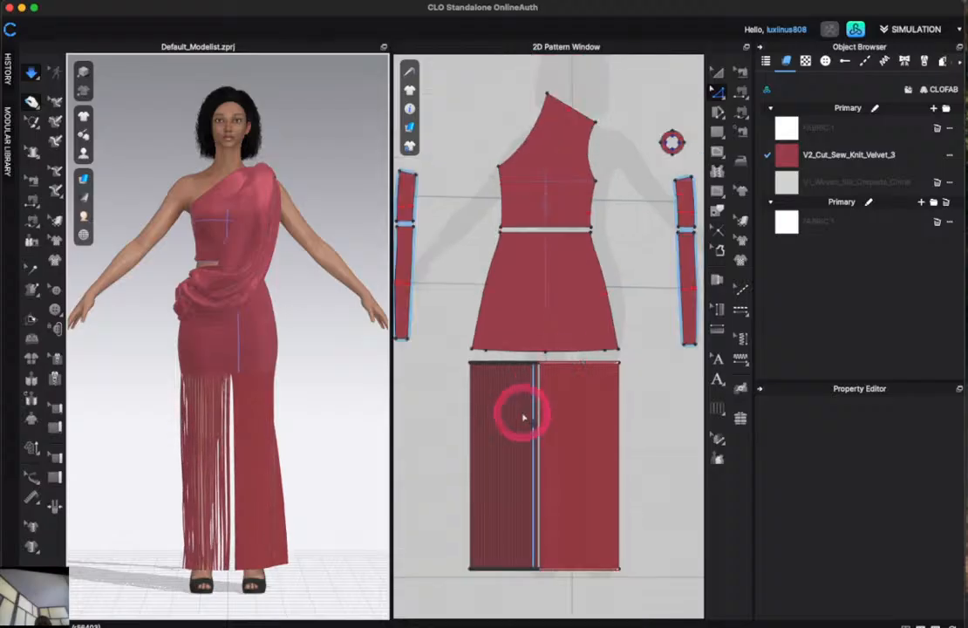
scroll(521, 419, up, 5)
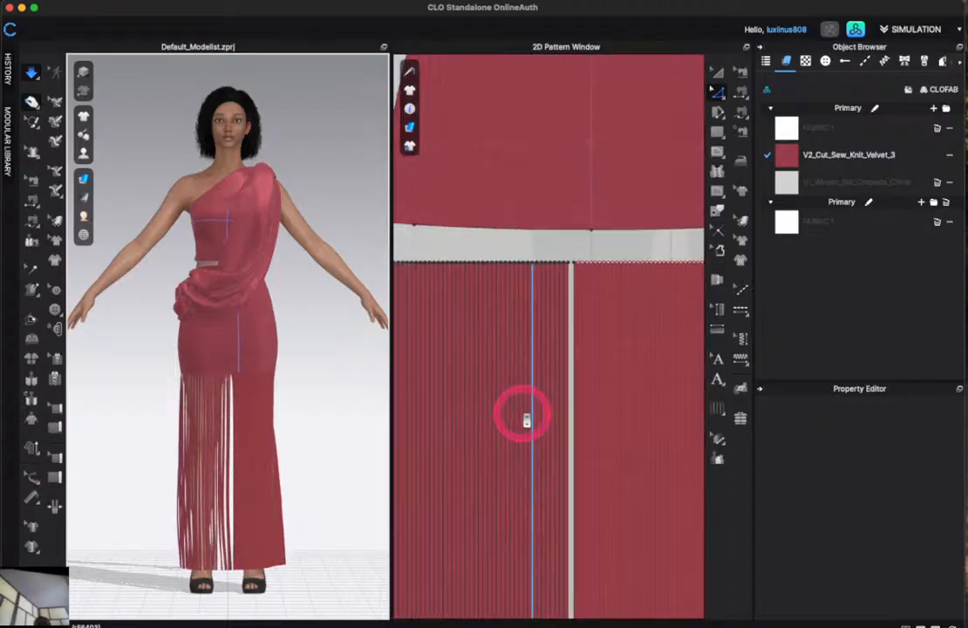
scroll(610, 419, up, 4)
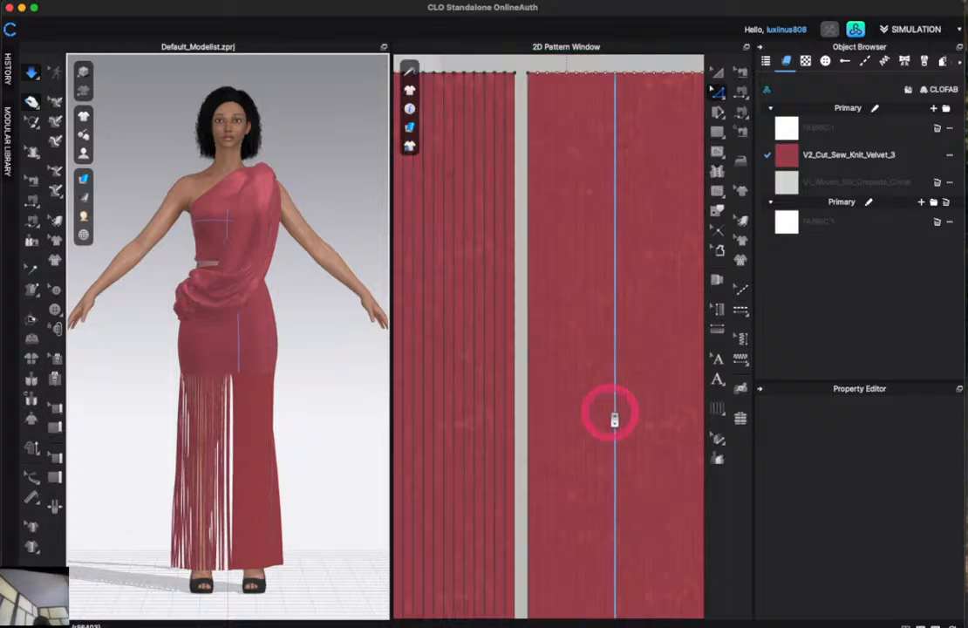
click(530, 403)
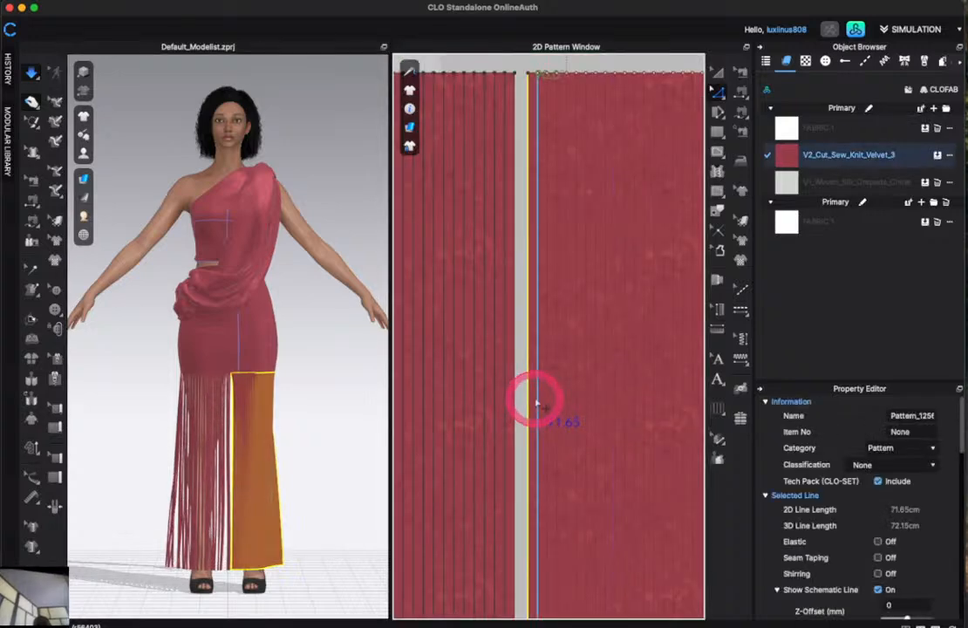
shift+click(546, 397)
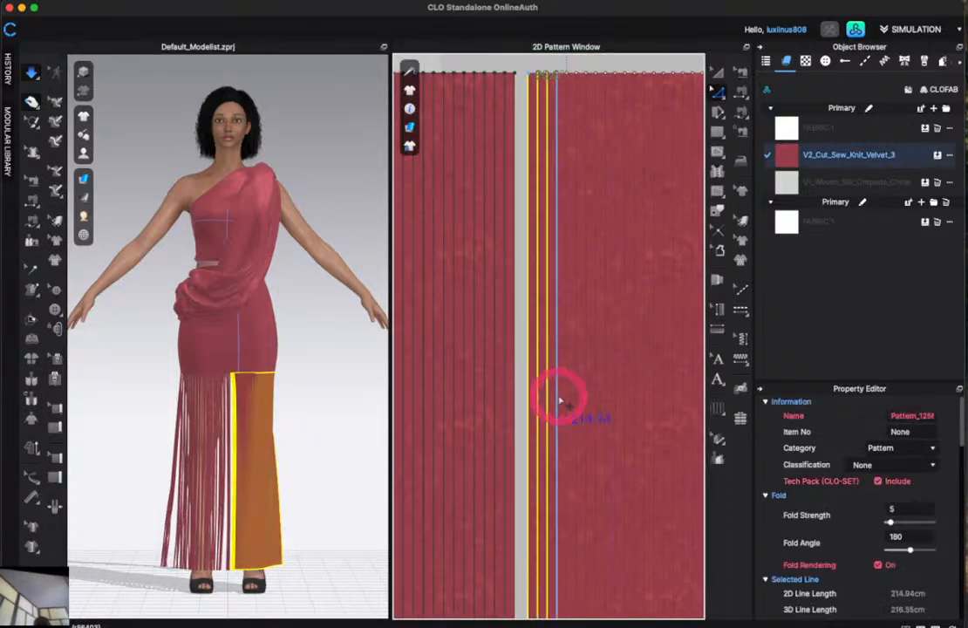
shift+click(557, 399)
shift+click(567, 400)
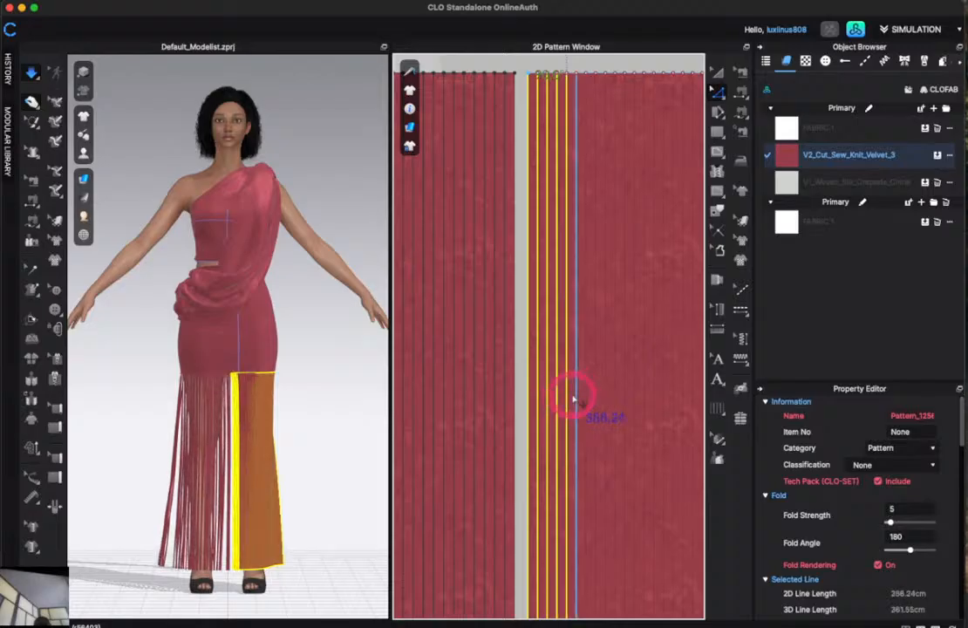
shift+click(577, 398)
shift+click(586, 399)
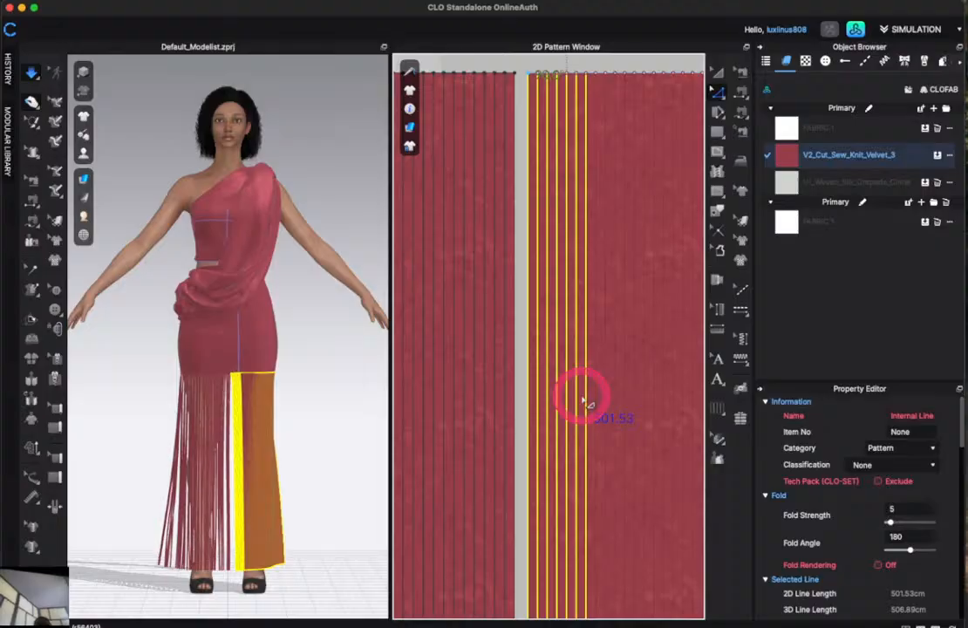
key(super+z)
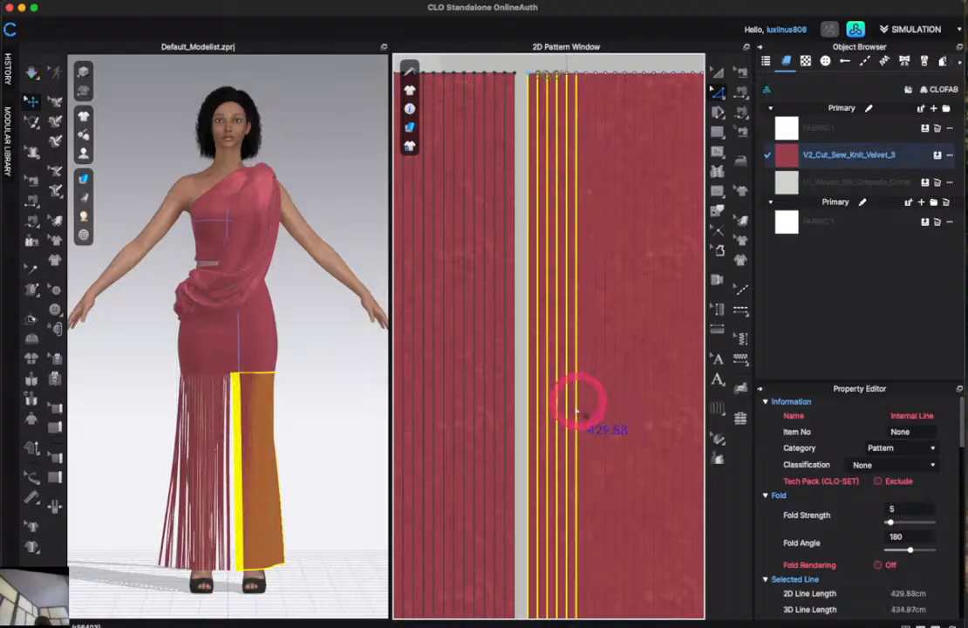
right_click(576, 411)
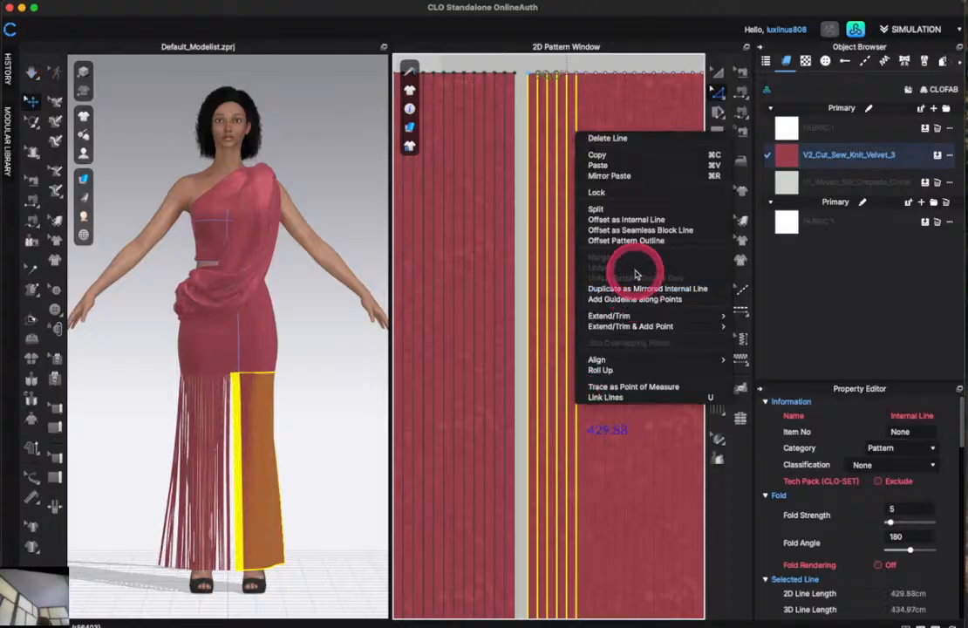
click(538, 336)
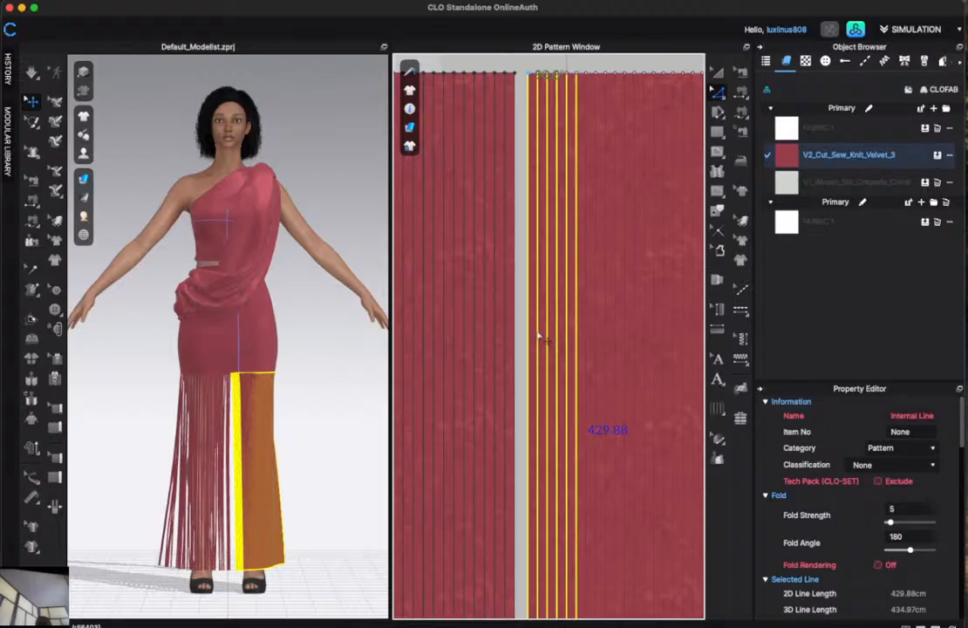
click(519, 325)
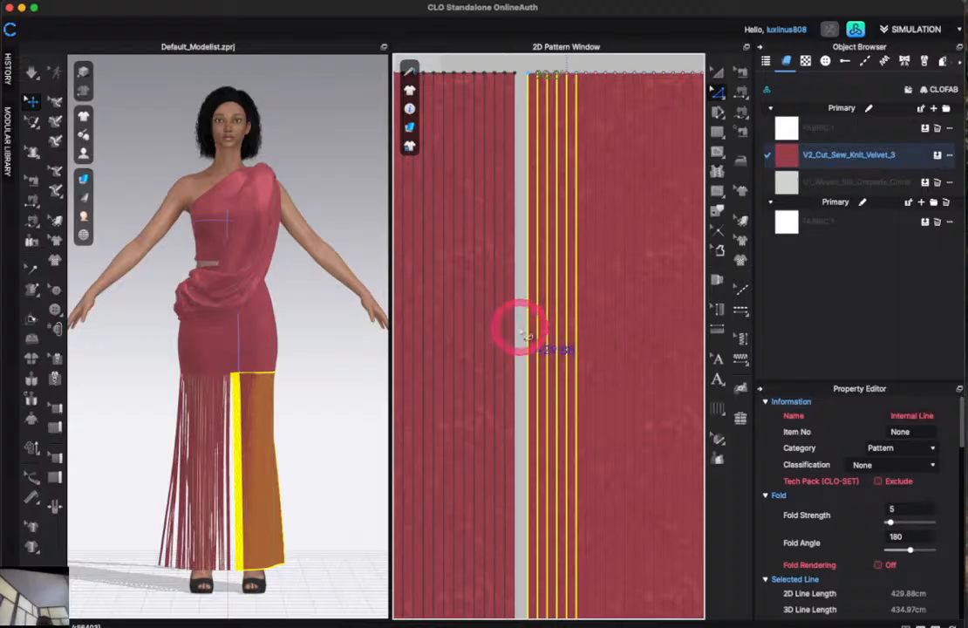
click(528, 325)
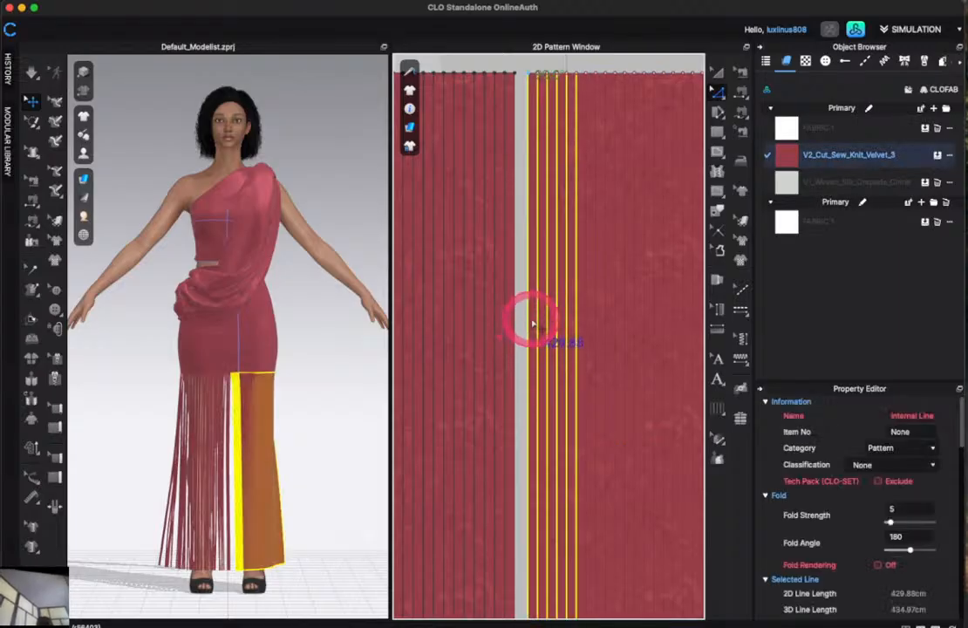
right_click(545, 324)
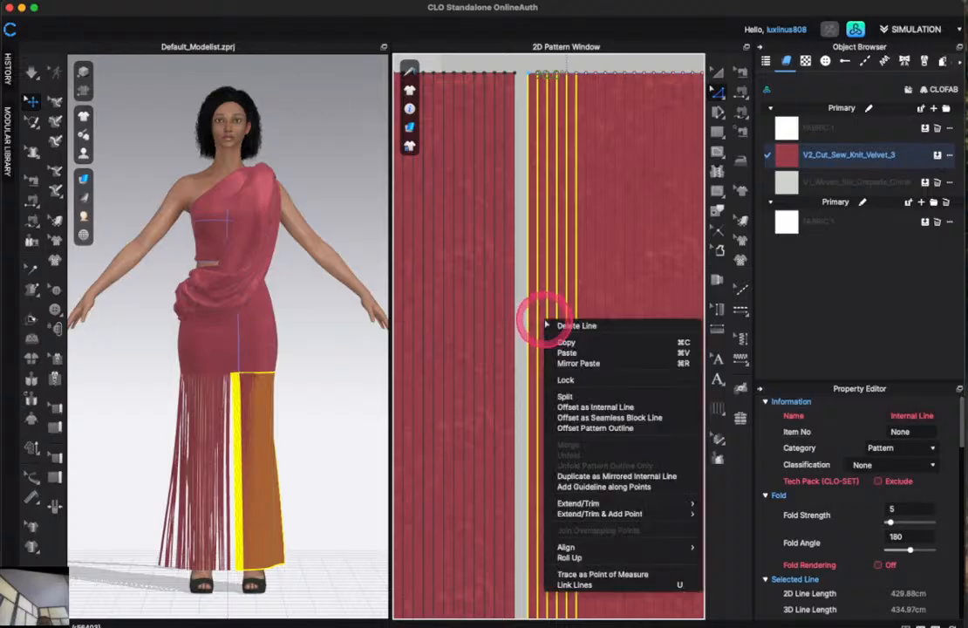
click(525, 390)
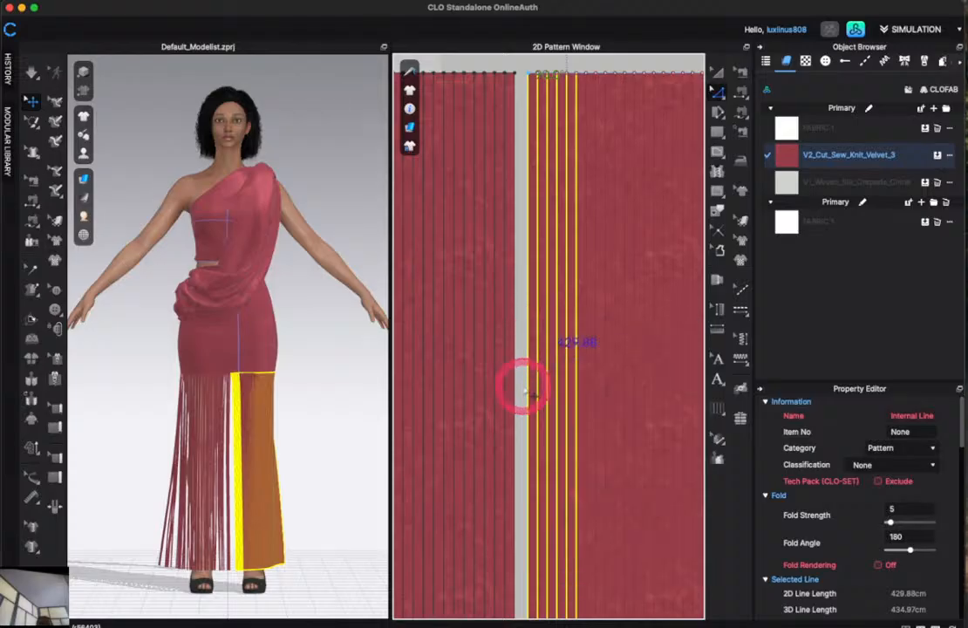
Cut the panel's uncut part along the five internal lines nearest the existing strips, using Cut without sewing.
scroll(523, 389, down, 3)
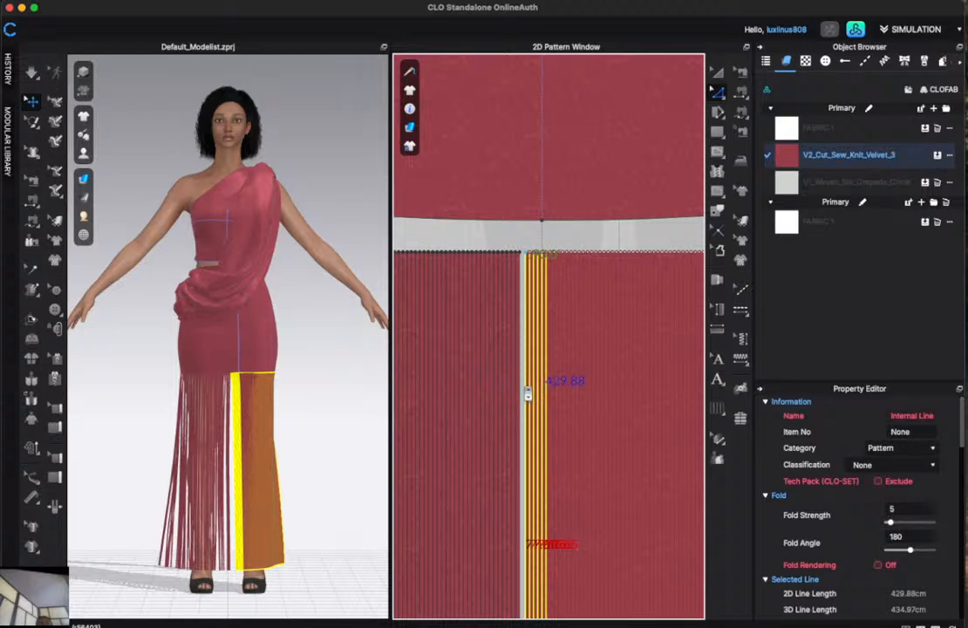
click(562, 353)
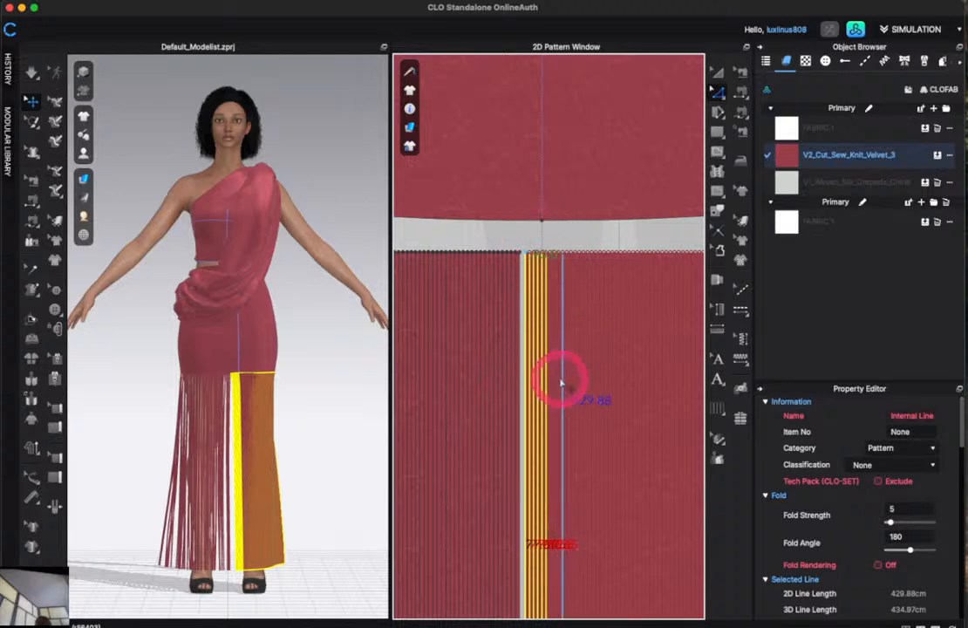
scroll(561, 383, up, 5)
drag(565, 384, 448, 470)
scroll(460, 493, down, 3)
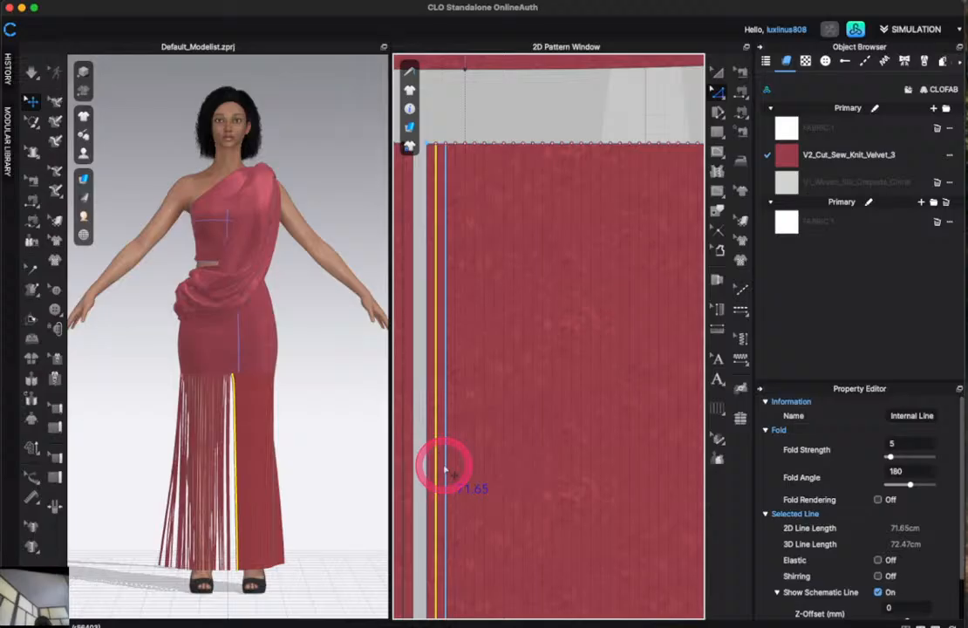
shift+click(445, 469)
shift+click(455, 466)
shift+click(465, 464)
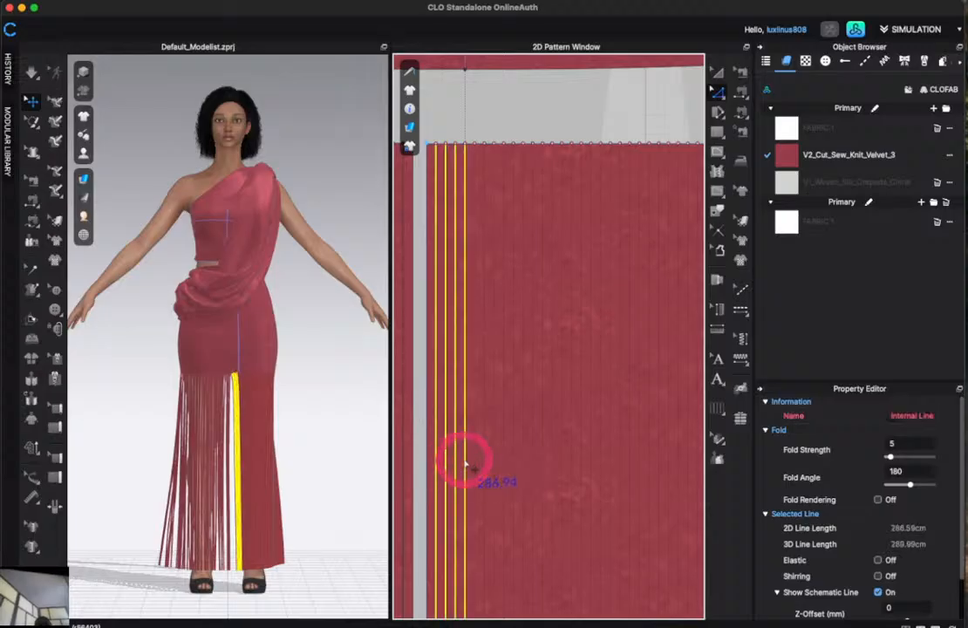
shift+click(473, 460)
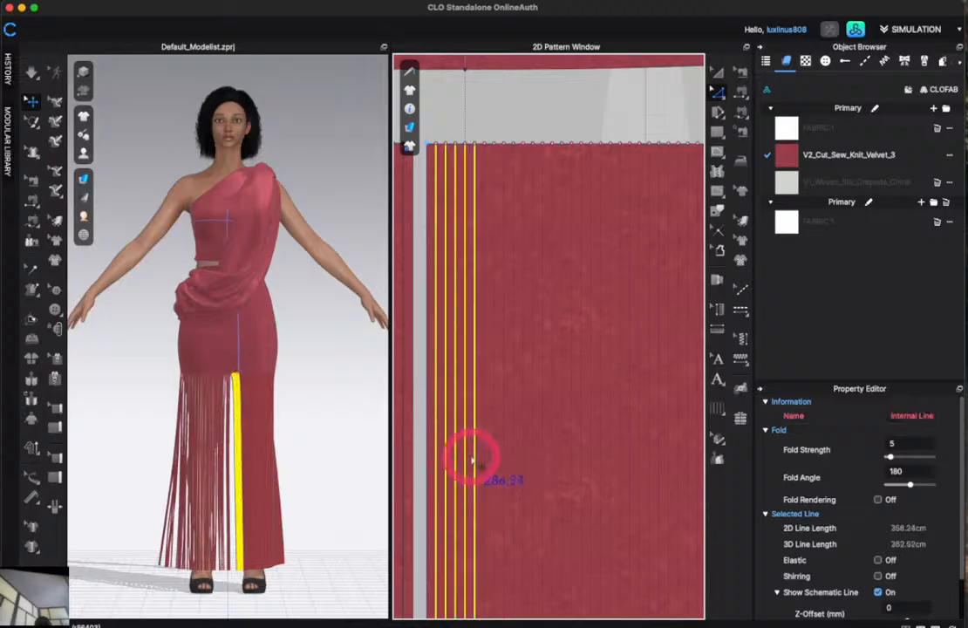
right_click(475, 462)
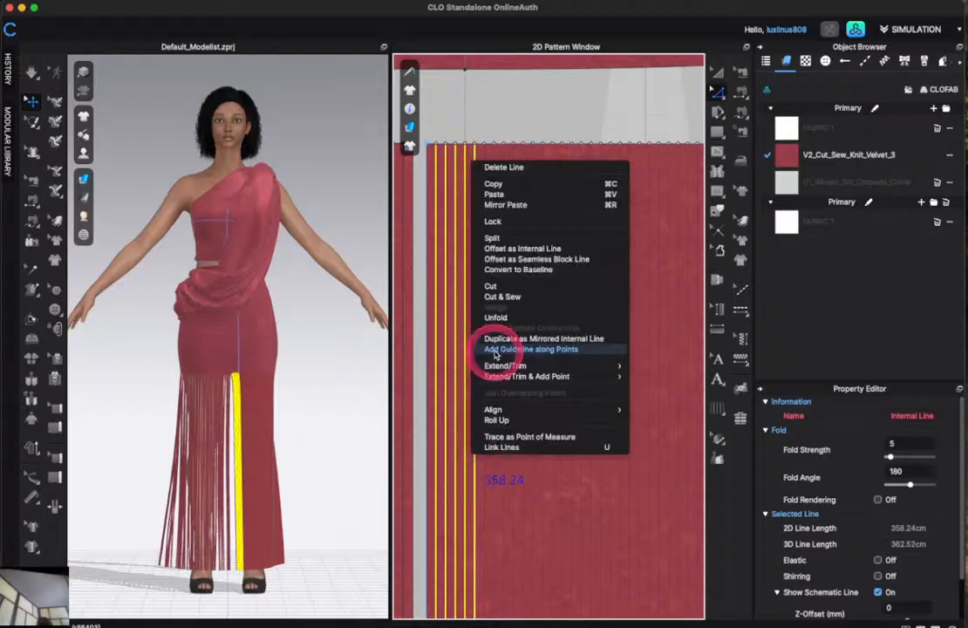
click(492, 287)
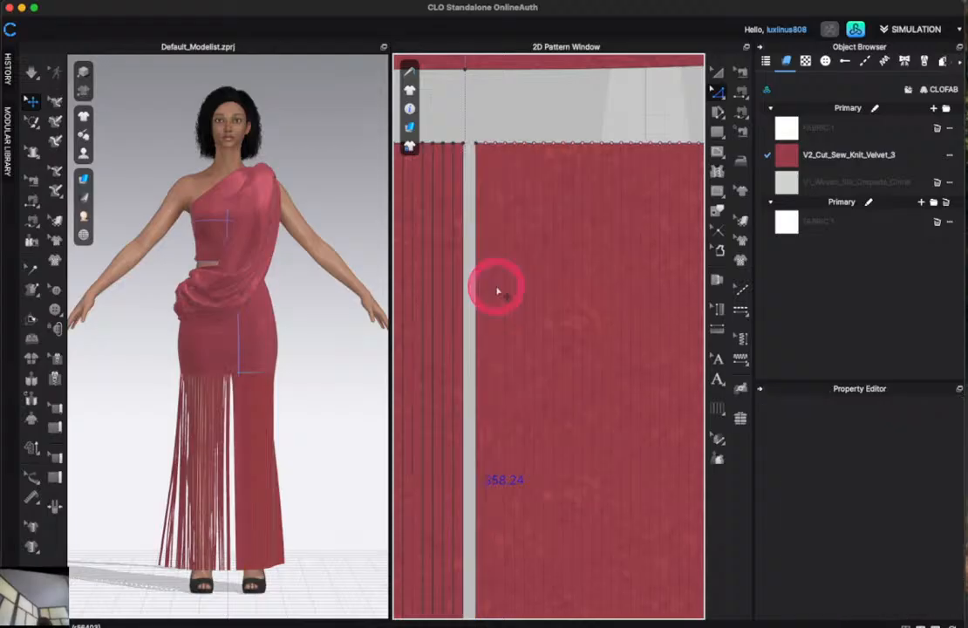
Delete the remaining uncut part of the rectangular panel beside the strips, together with its internal lines.
scroll(442, 388, down, 2)
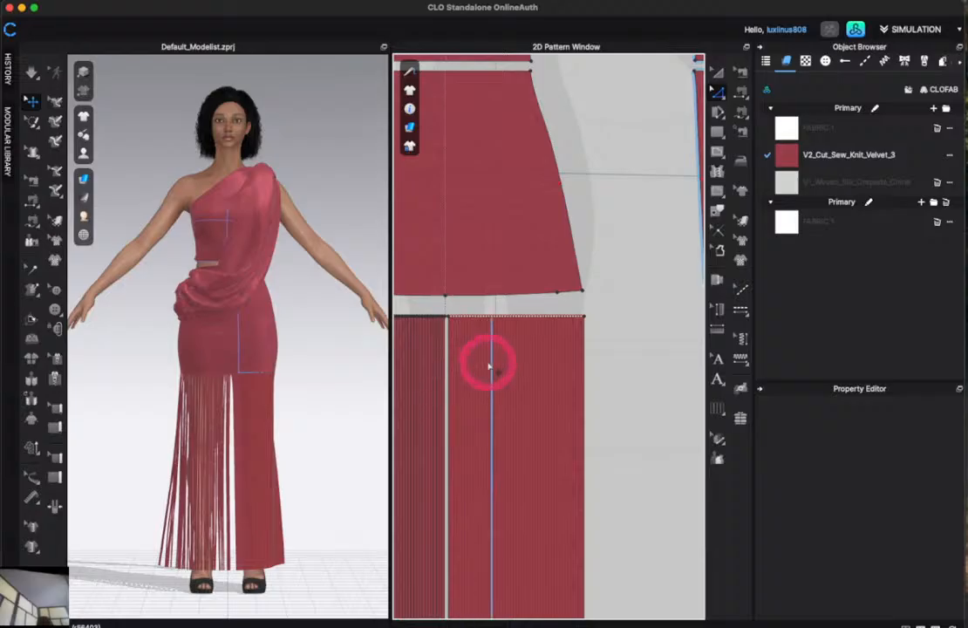
click(716, 71)
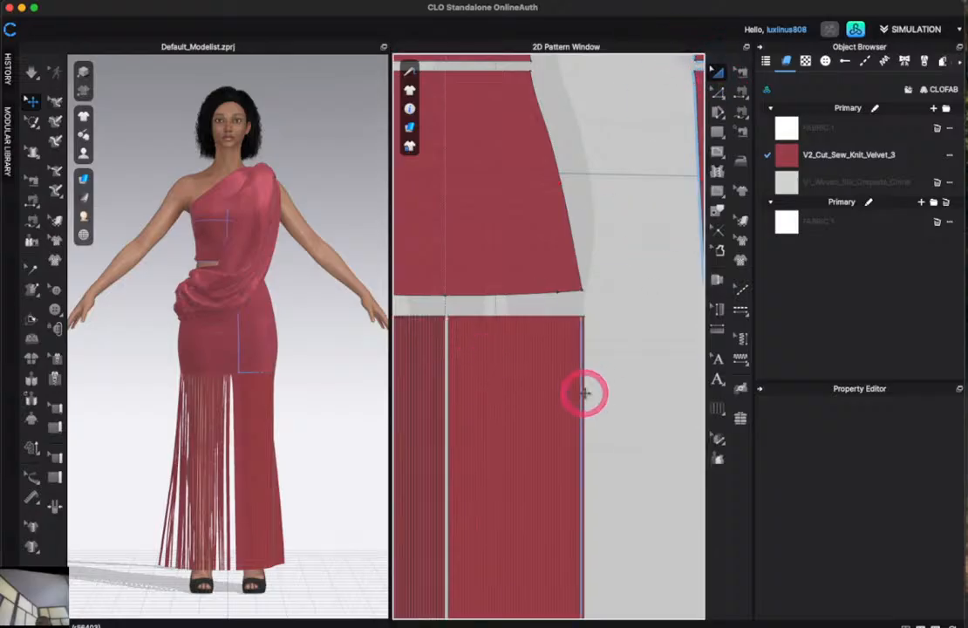
click(581, 395)
click(516, 312)
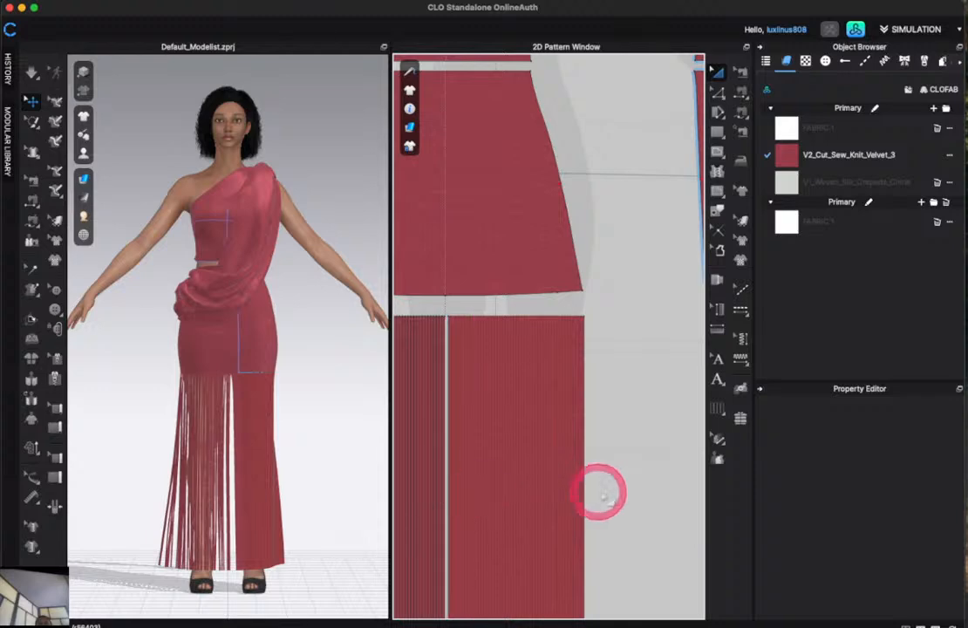
scroll(599, 492, down, 5)
scroll(606, 494, up, 5)
scroll(609, 499, down, 4)
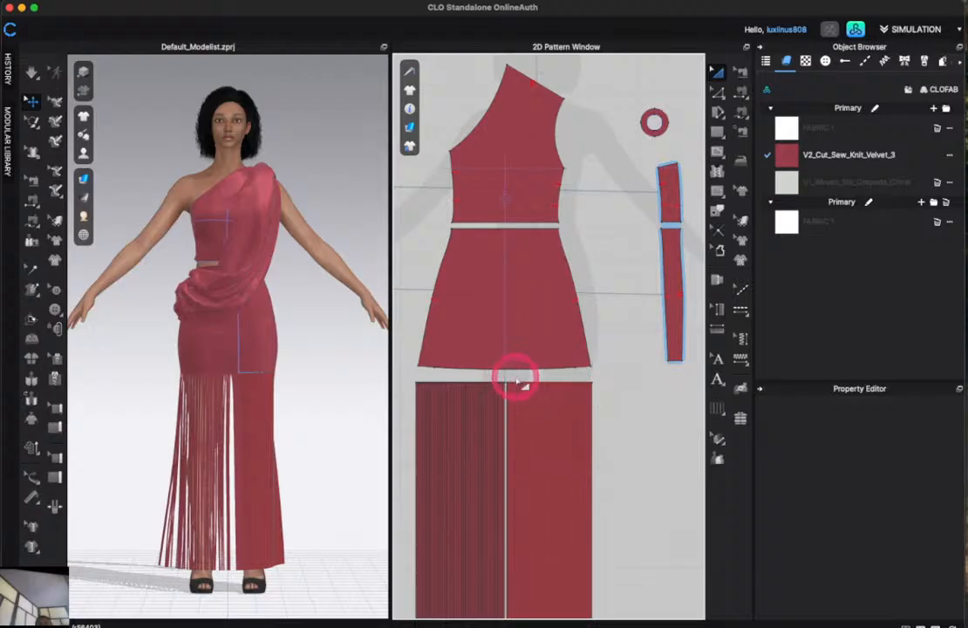
scroll(622, 553, down, 3)
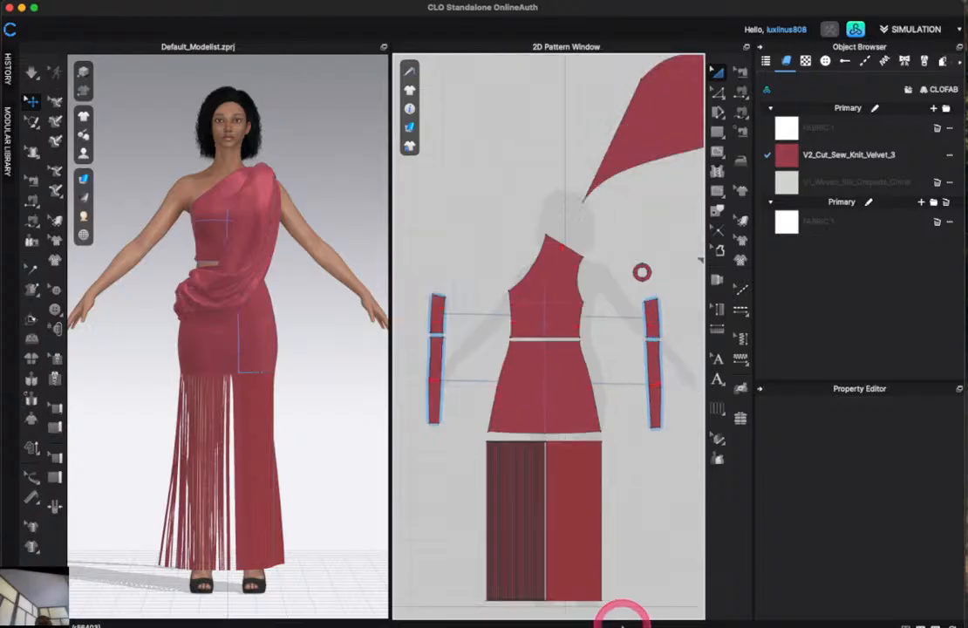
click(551, 446)
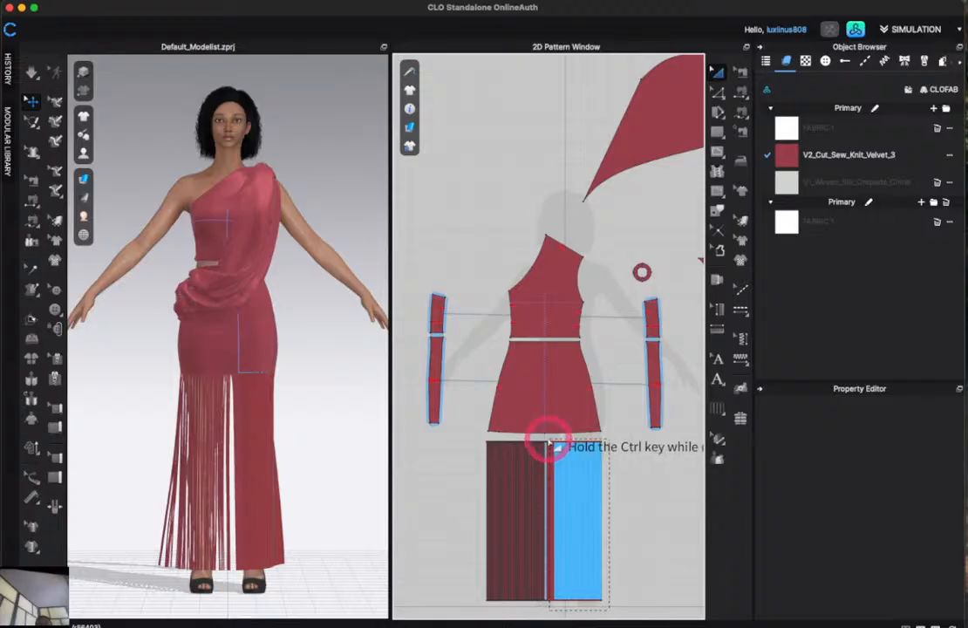
drag(551, 447, 553, 448)
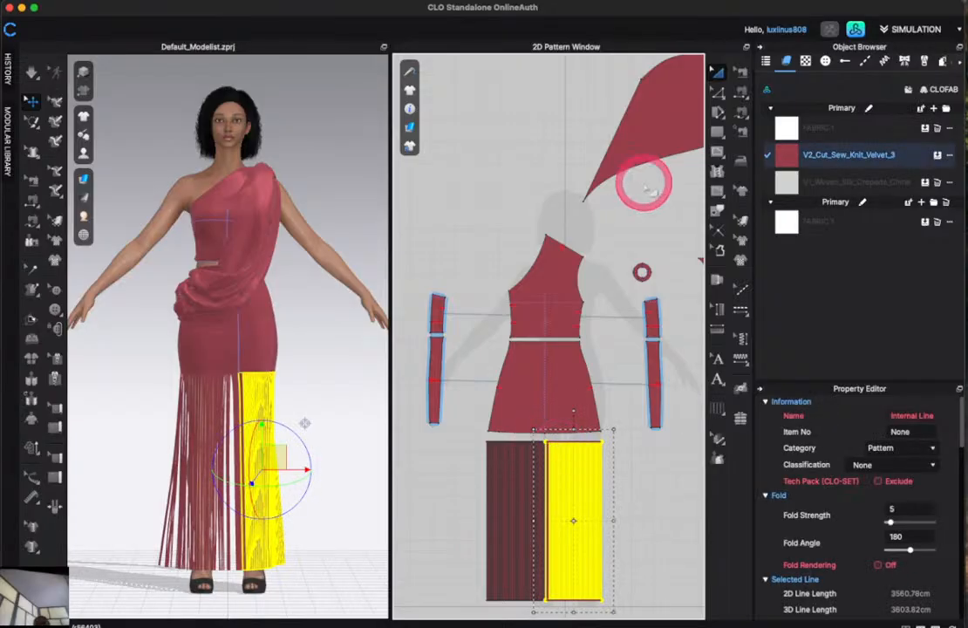
key(Delete)
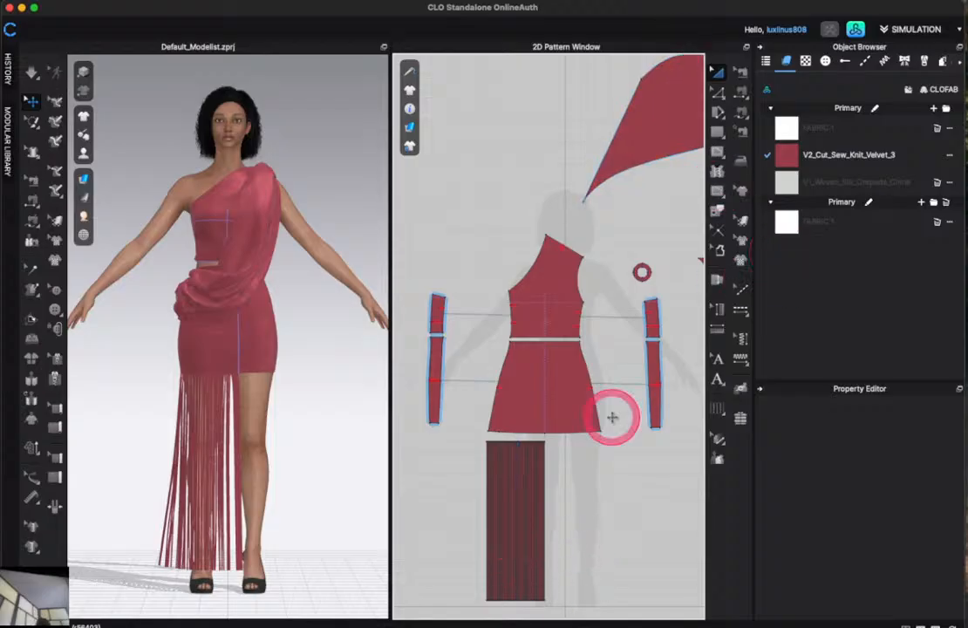
Draw a centre internal line about 41.5 cm long from waist to hem on the front skirt and cut the skirt along it without sewing.
click(544, 397)
scroll(544, 397, up, 5)
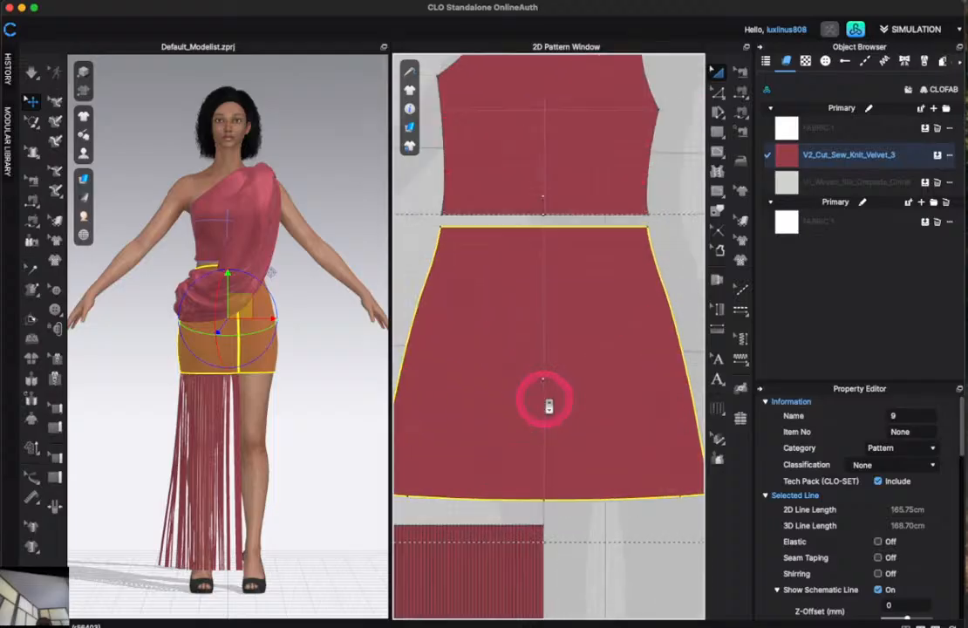
scroll(548, 401, down, 5)
click(716, 151)
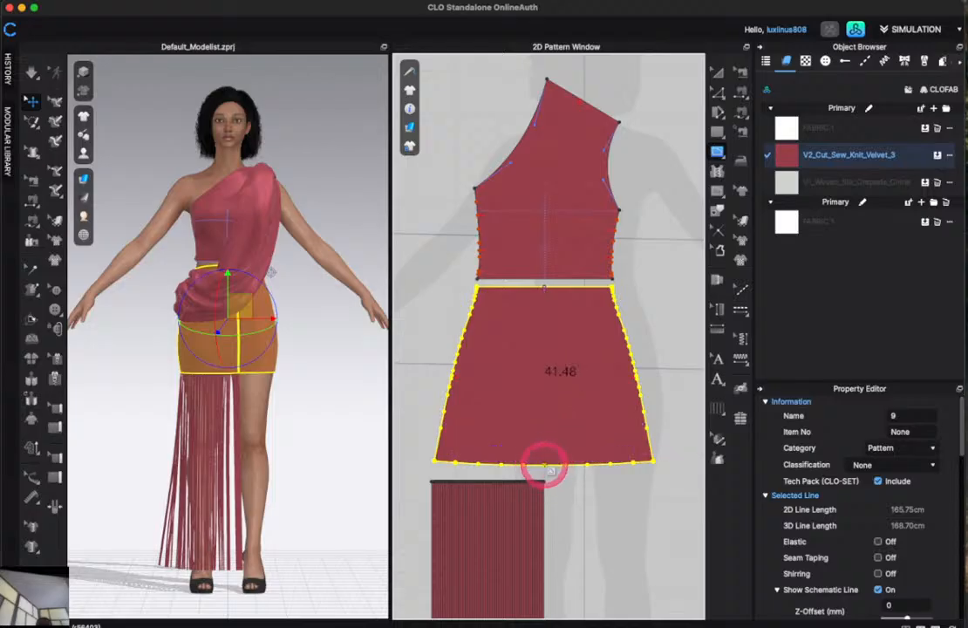
click(545, 464)
key(z)
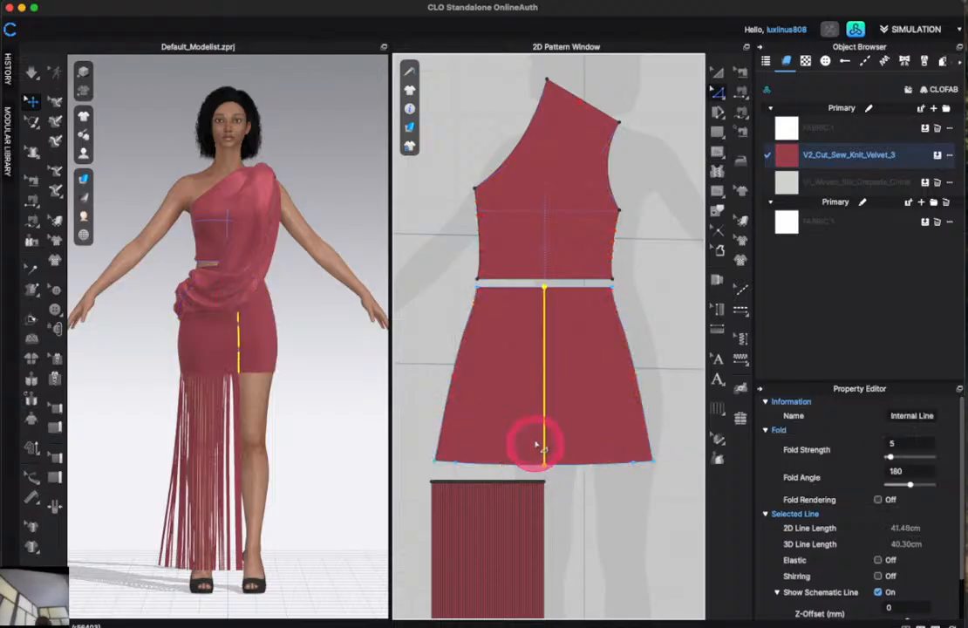
right_click(545, 428)
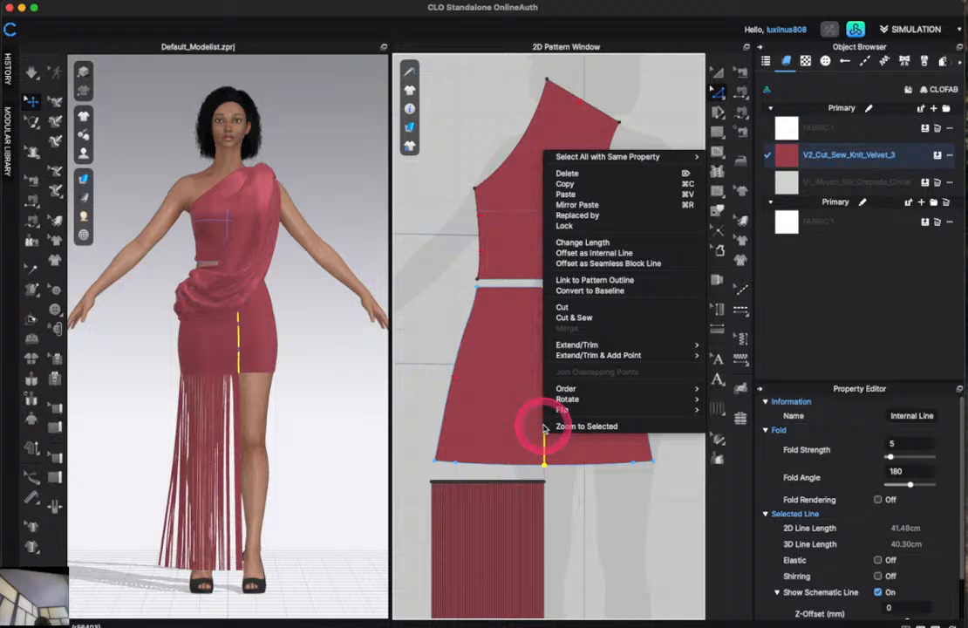
click(562, 308)
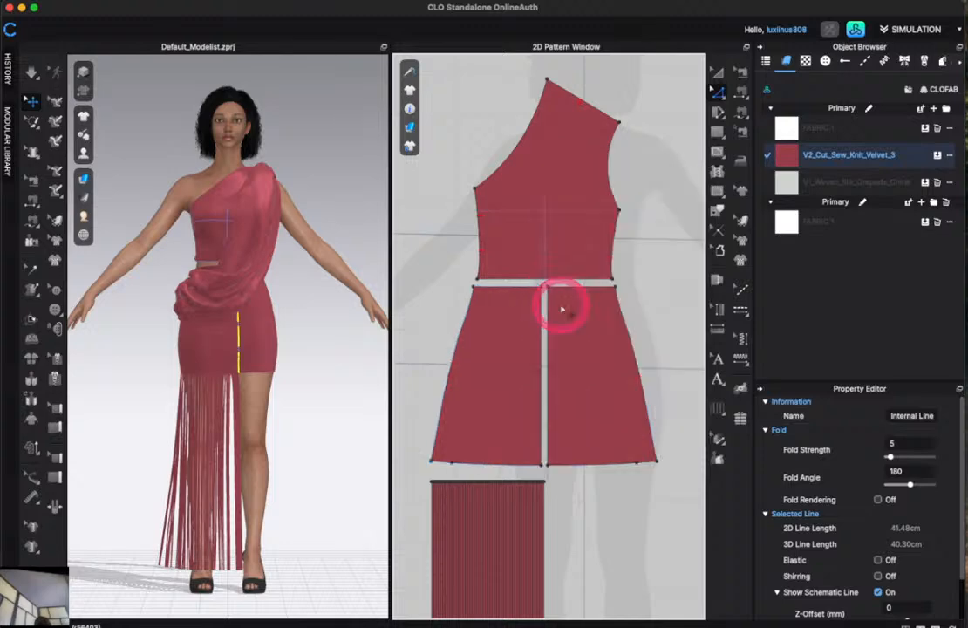
Delete the half of the cut front skirt that has no fringe strips below it.
click(714, 69)
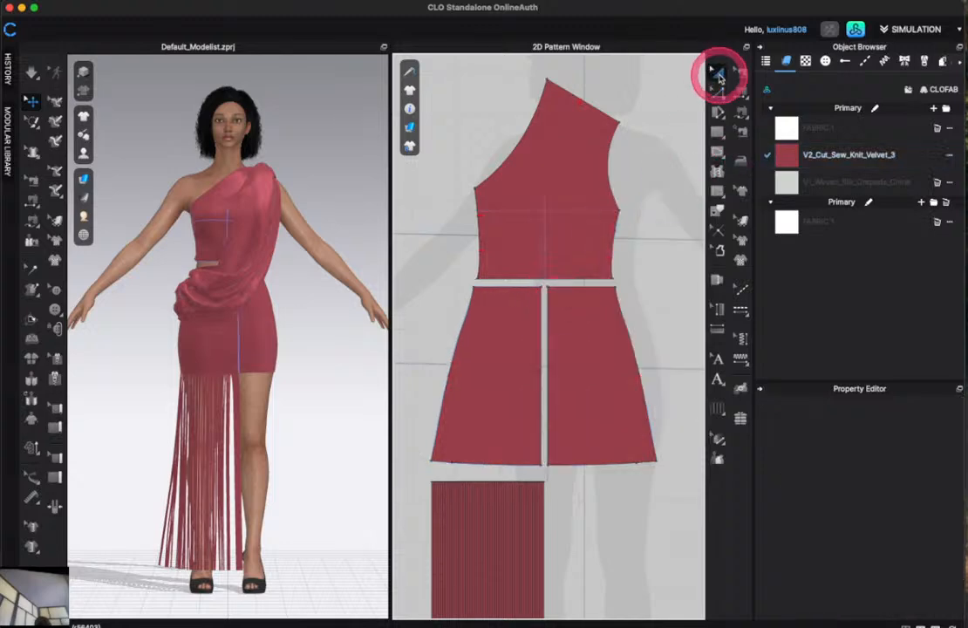
click(623, 406)
key(Delete)
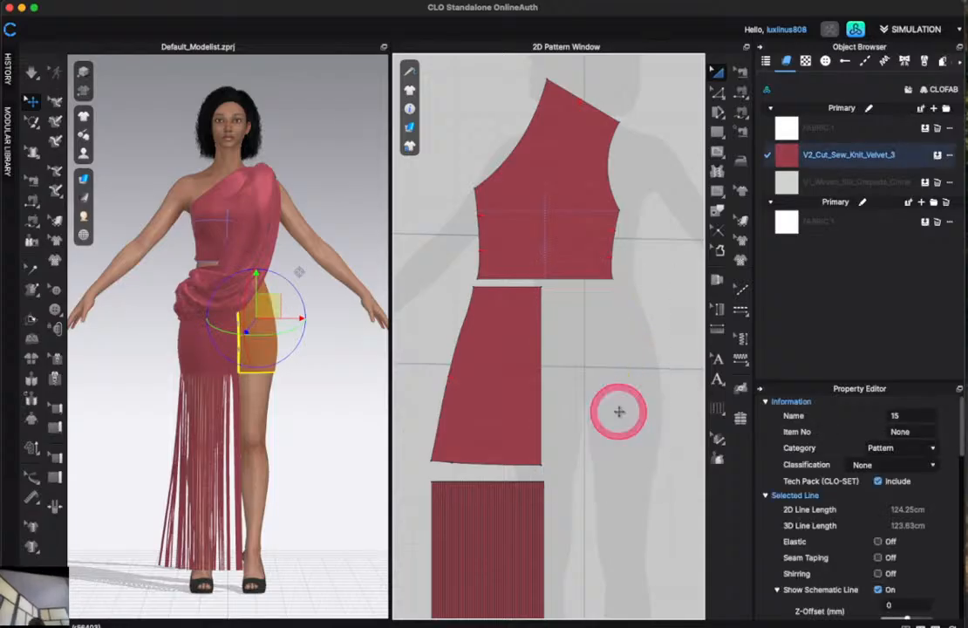
Unfold the remaining front skirt half about its centre edge with Symmetric Editing (with Sewing).
key(z)
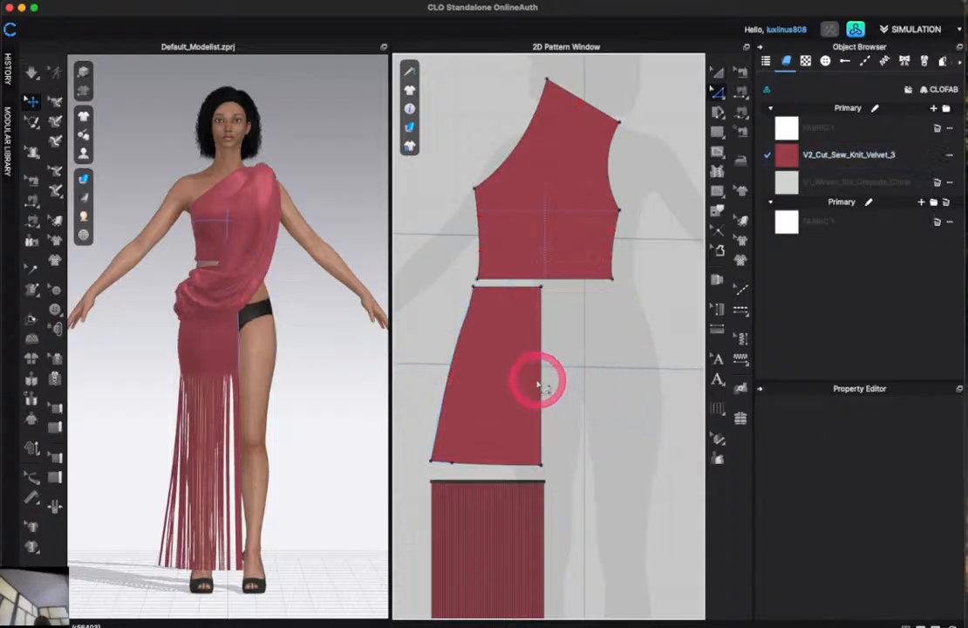
right_click(542, 384)
click(599, 560)
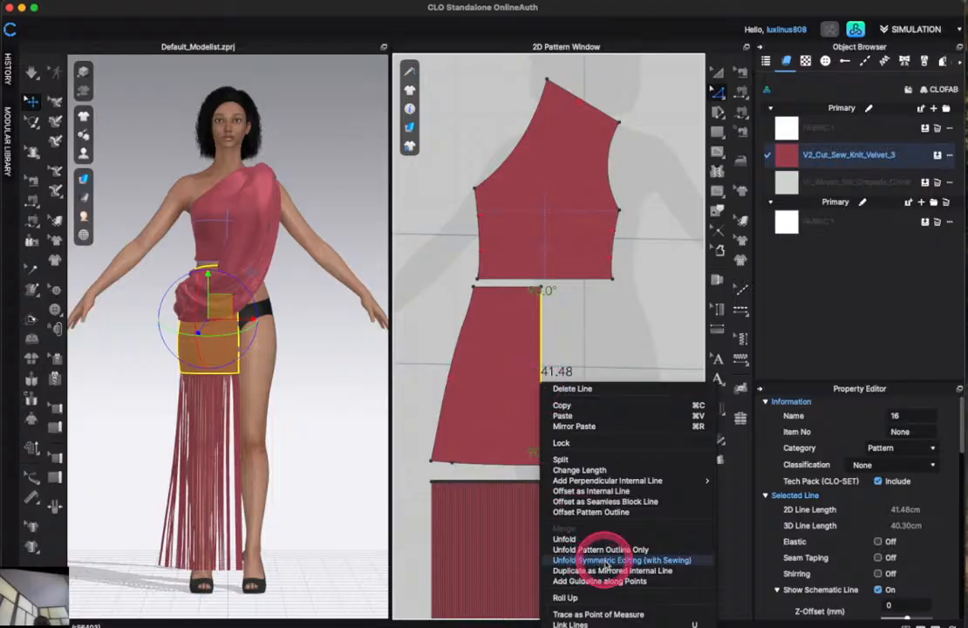
click(606, 560)
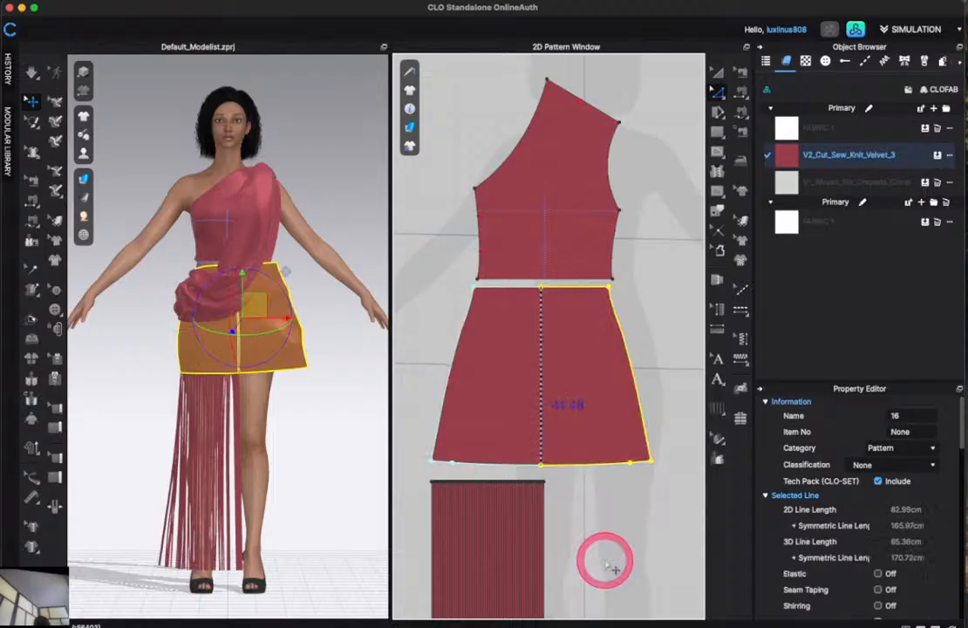
click(540, 459)
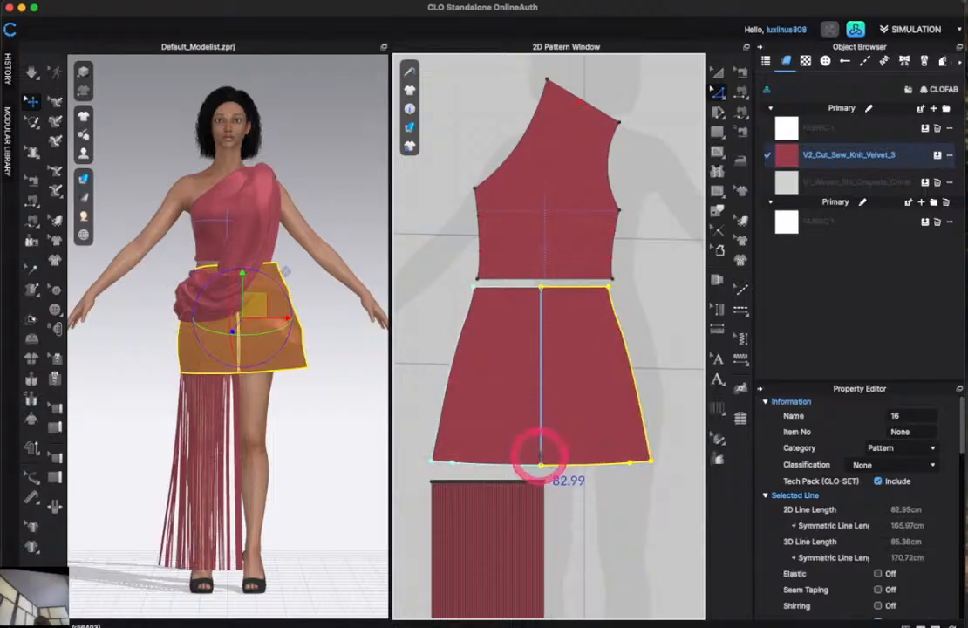
Simulate the garment to settle the unfolded front skirt on the avatar, pulling at the skirt in 3D.
click(375, 403)
mouse_move(330, 442)
right_down()
mouse_move(190, 456)
mouse_move(363, 429)
mouse_move(330, 427)
right_up()
key(space)
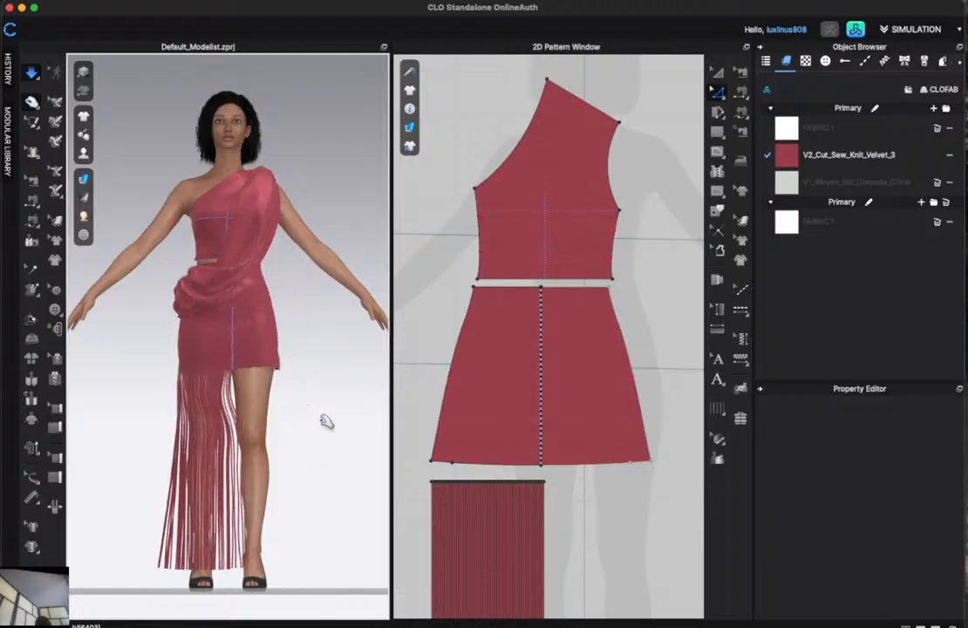
click(249, 353)
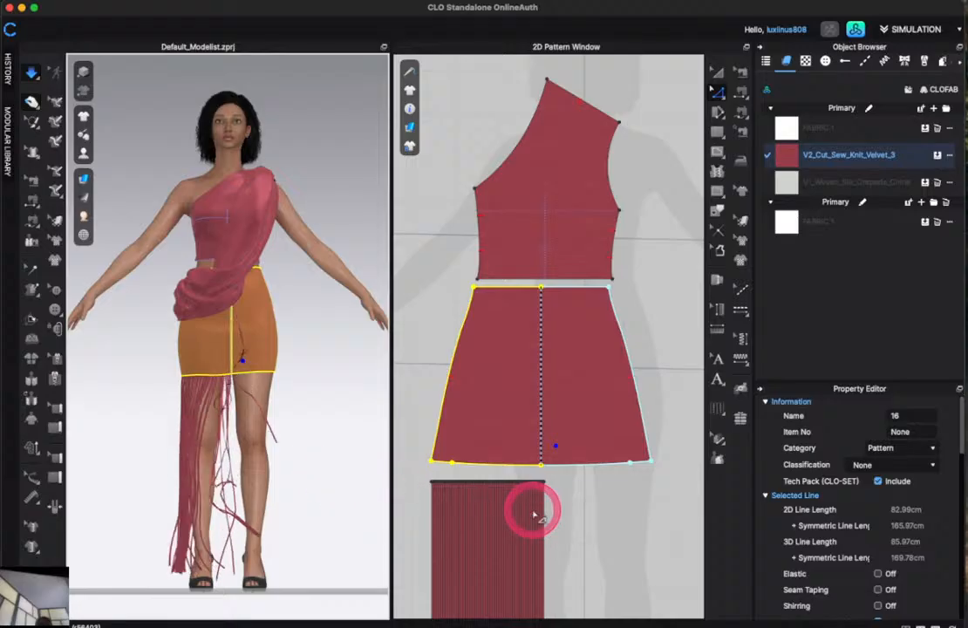
Clone all the fringe strips as Symmetric Pattern (with Sewing) and place the copy beside and slightly below the original strips.
scroll(536, 512, down, 6)
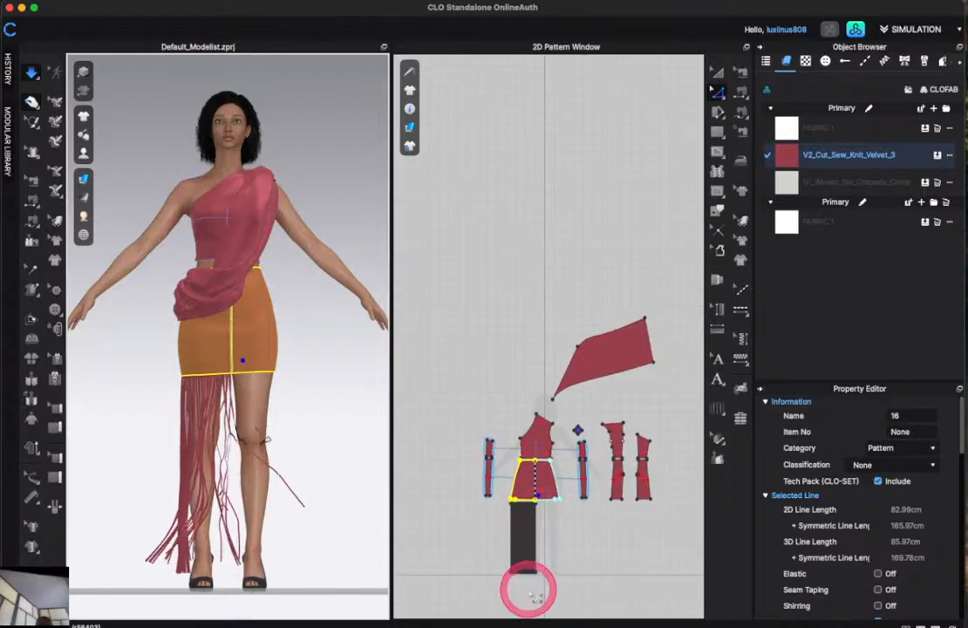
scroll(534, 582, up, 5)
click(542, 593)
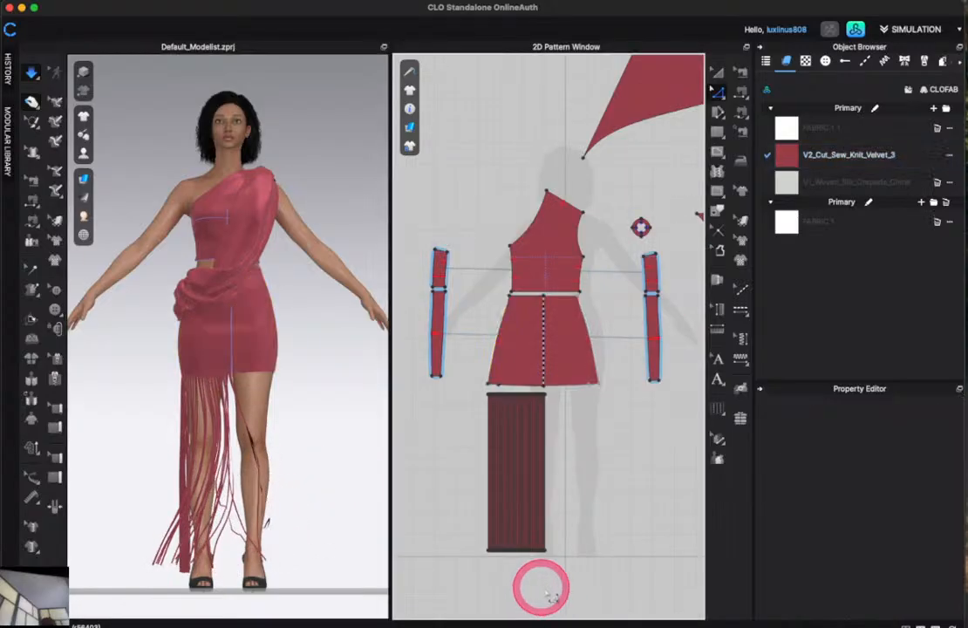
drag(563, 575, 507, 513)
mouse_move(469, 454)
mouse_down()
mouse_move(451, 442)
mouse_move(454, 457)
mouse_up()
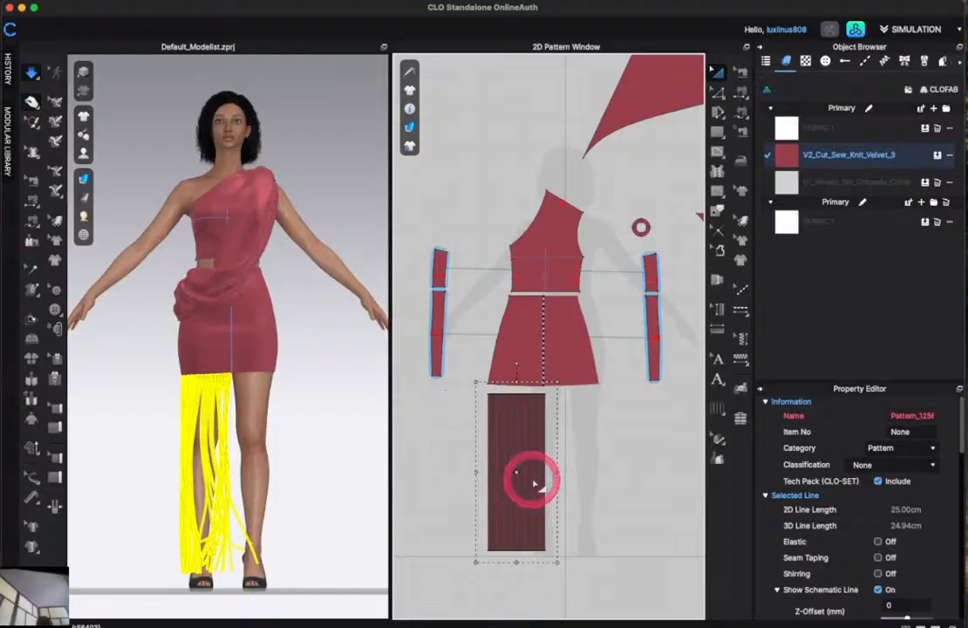
click(502, 449)
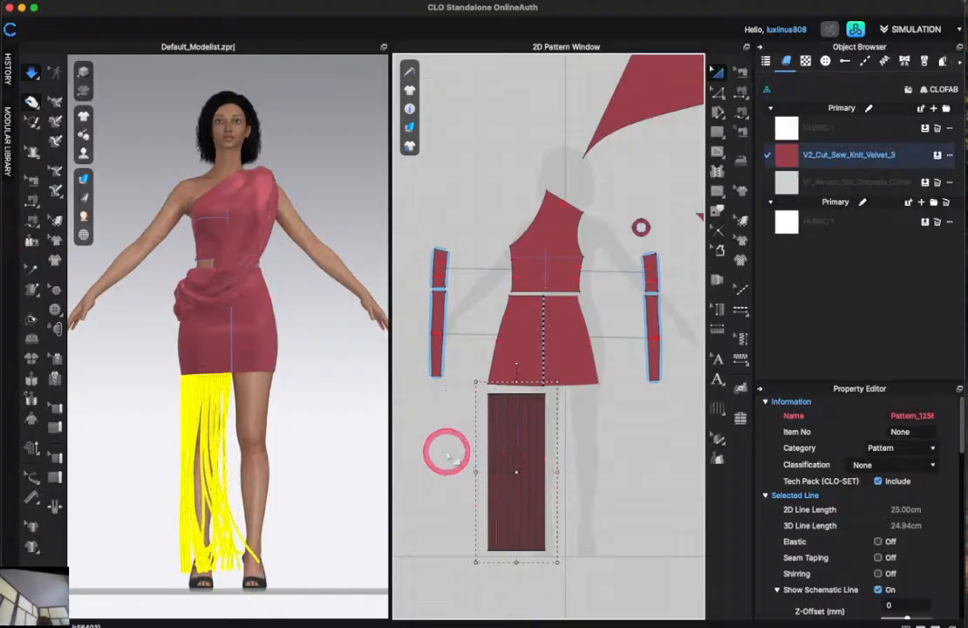
drag(466, 389, 564, 565)
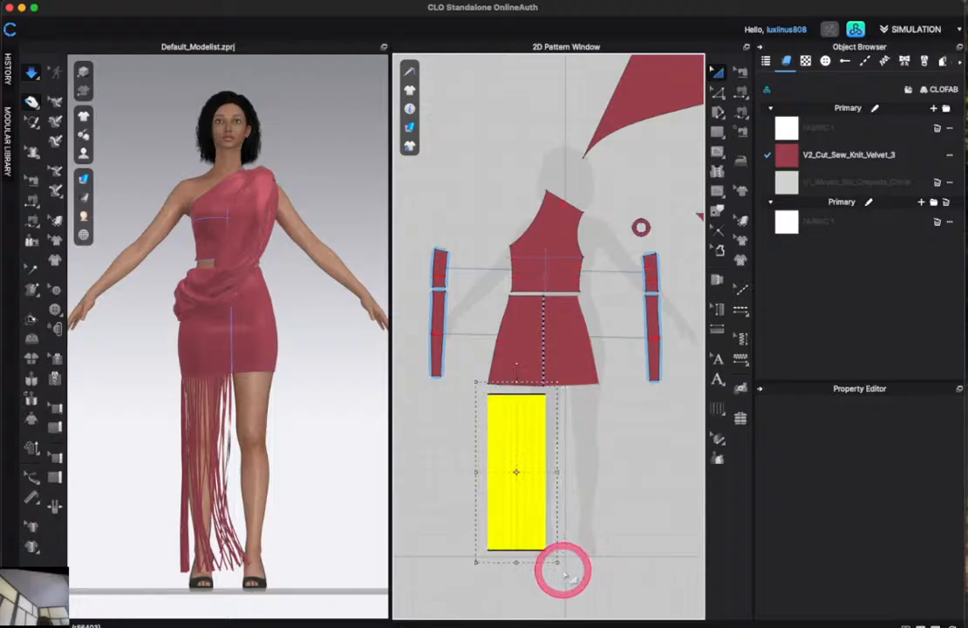
right_click(534, 495)
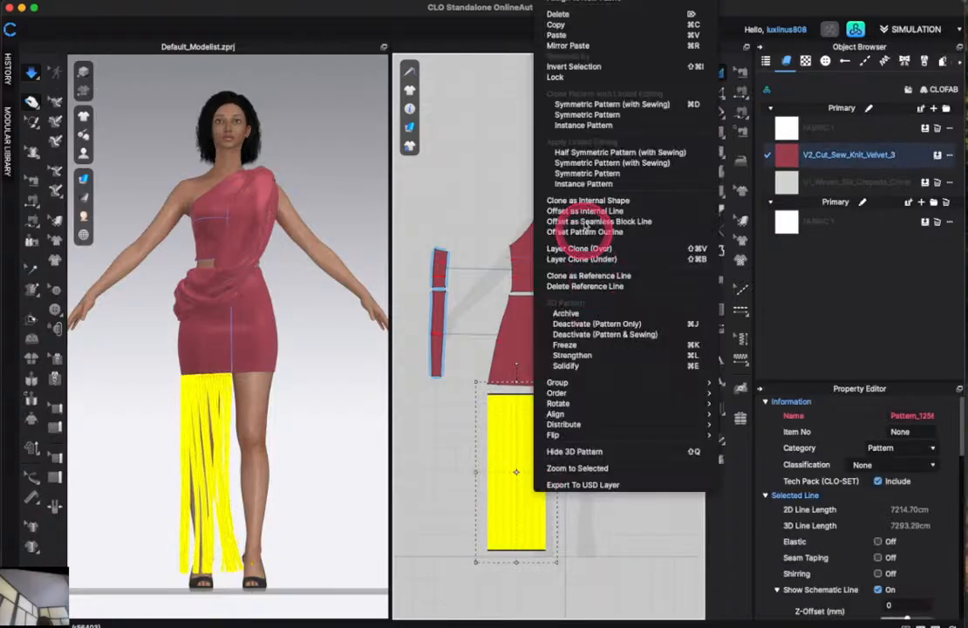
click(588, 105)
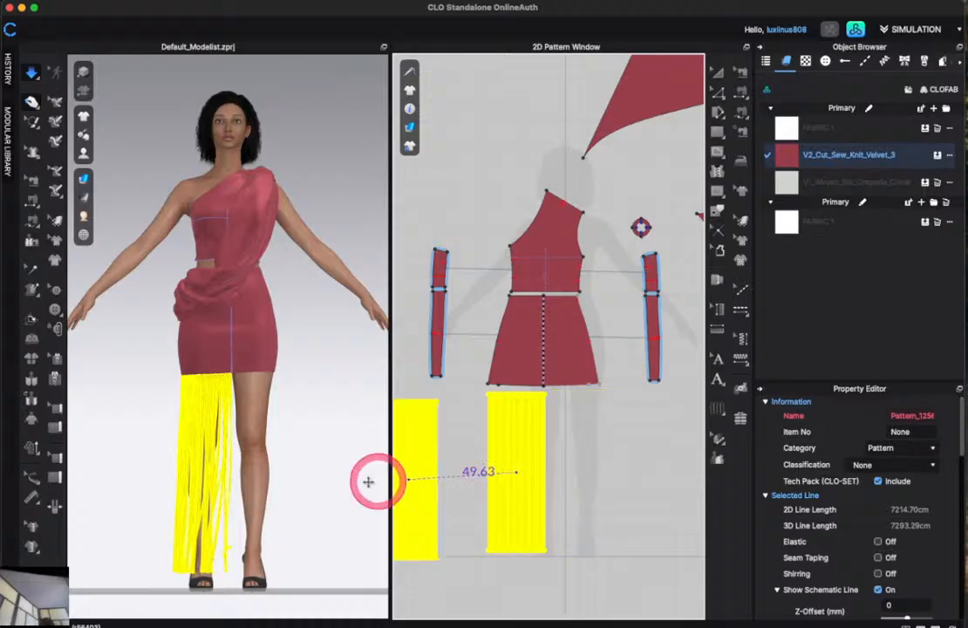
middle_drag(457, 491, 459, 489)
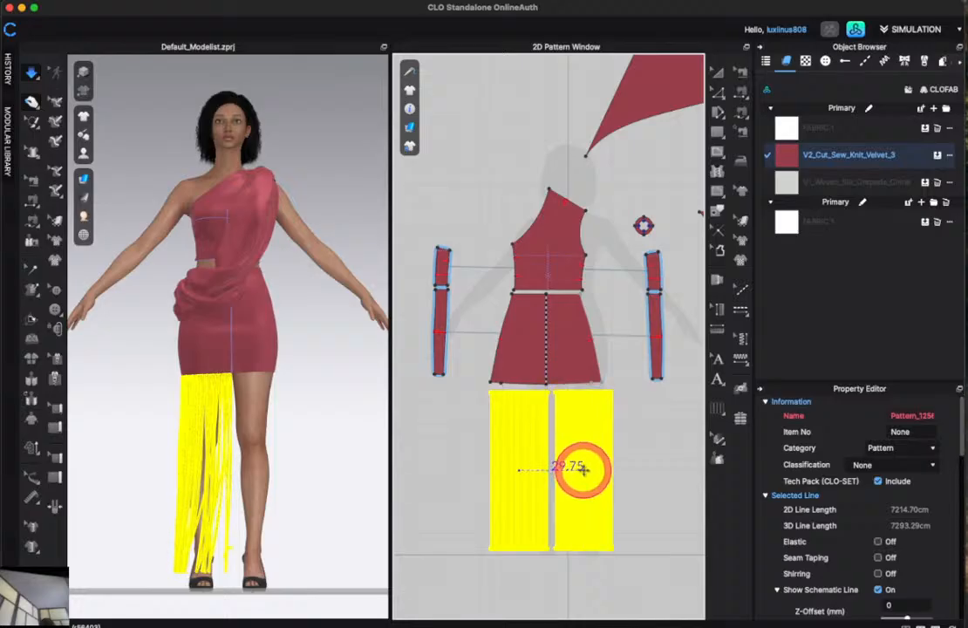
click(581, 469)
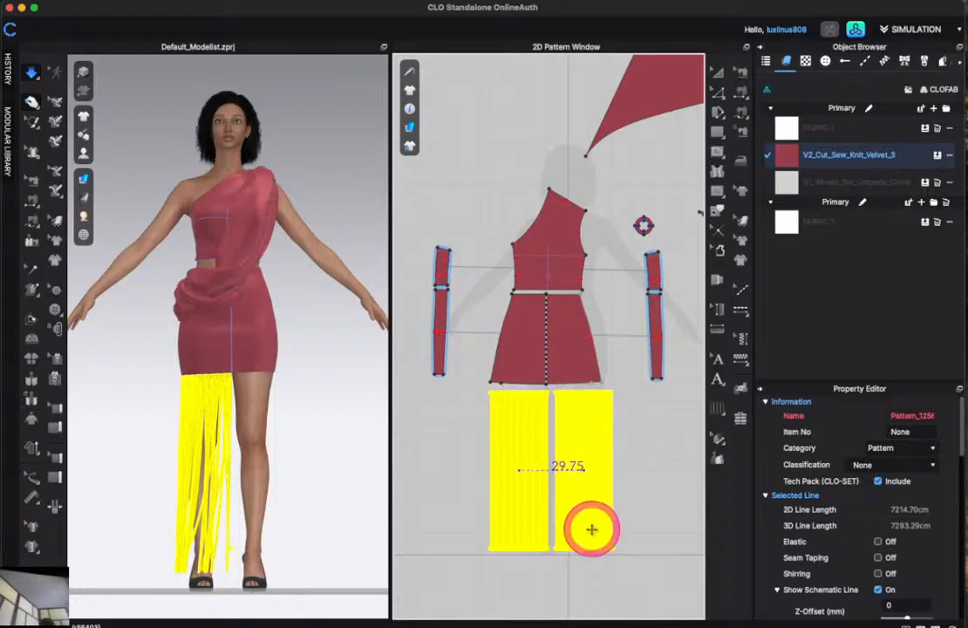
drag(591, 529, 449, 514)
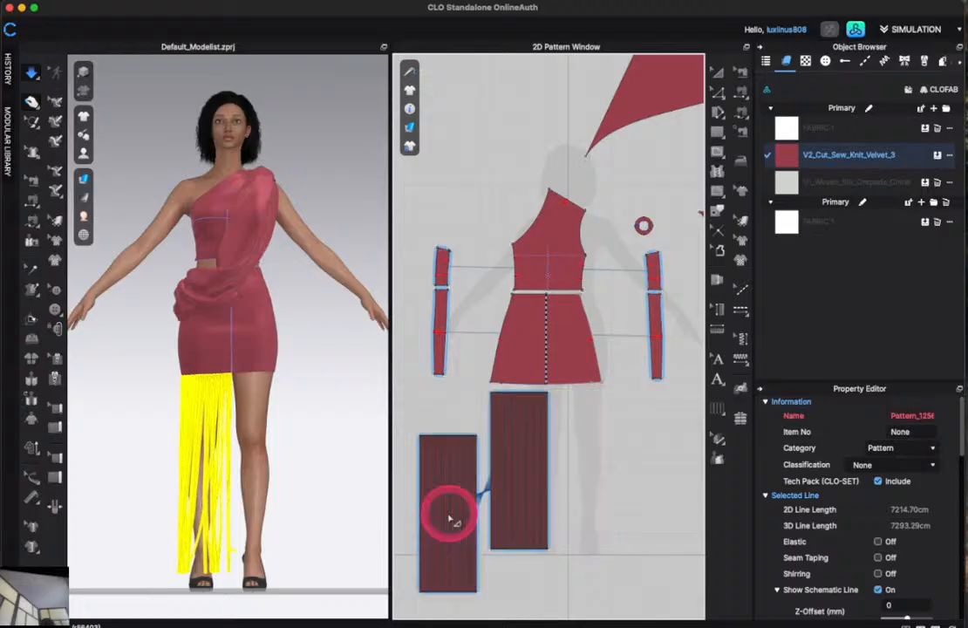
right_click(449, 515)
click(433, 422)
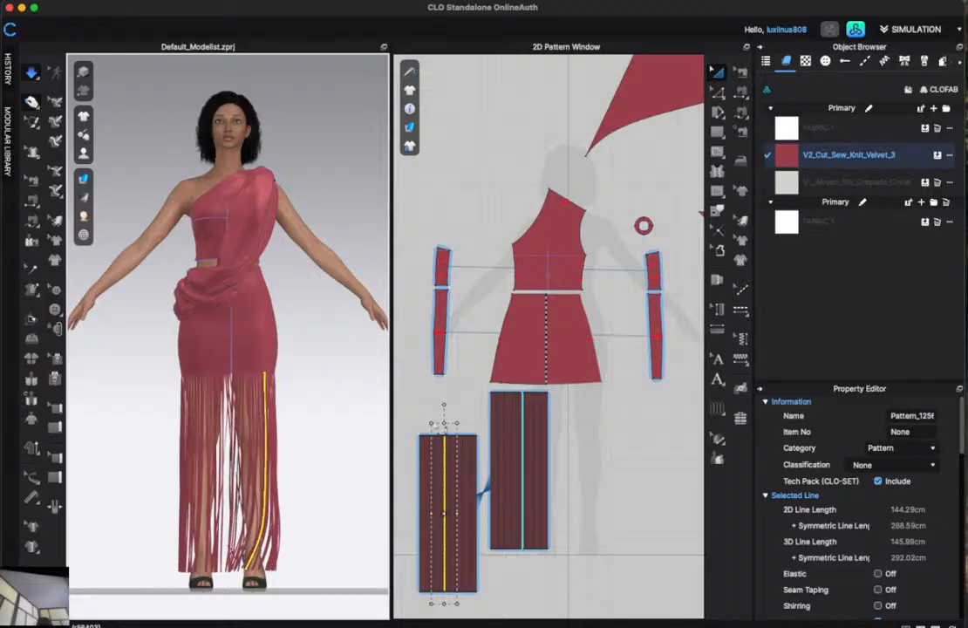
Set the base colour of the V2_Cut_Sew_Knit_Velvet_3 fabric to dark brown 77531A.
click(850, 157)
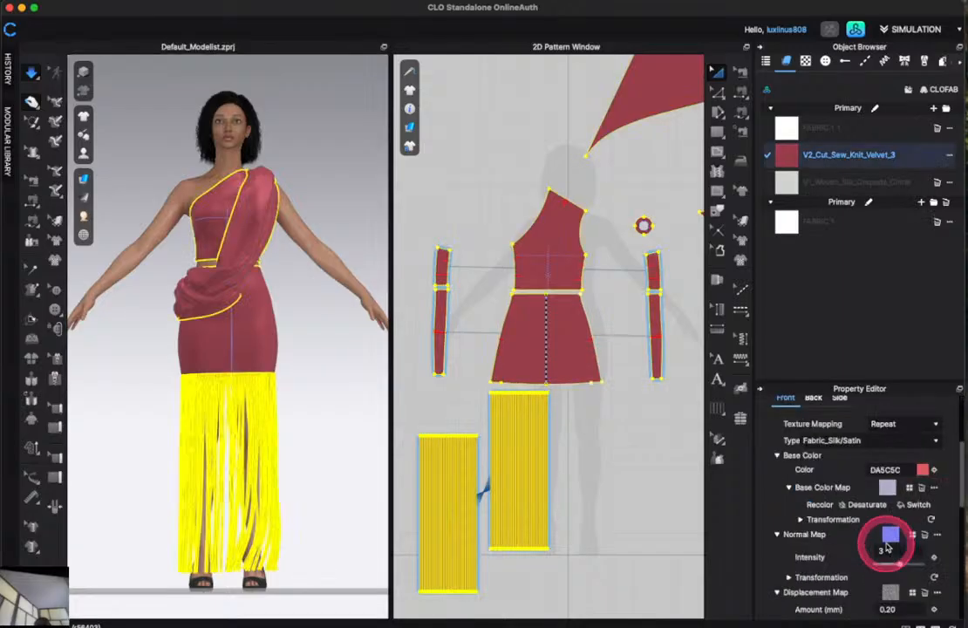
scroll(886, 547, up, 5)
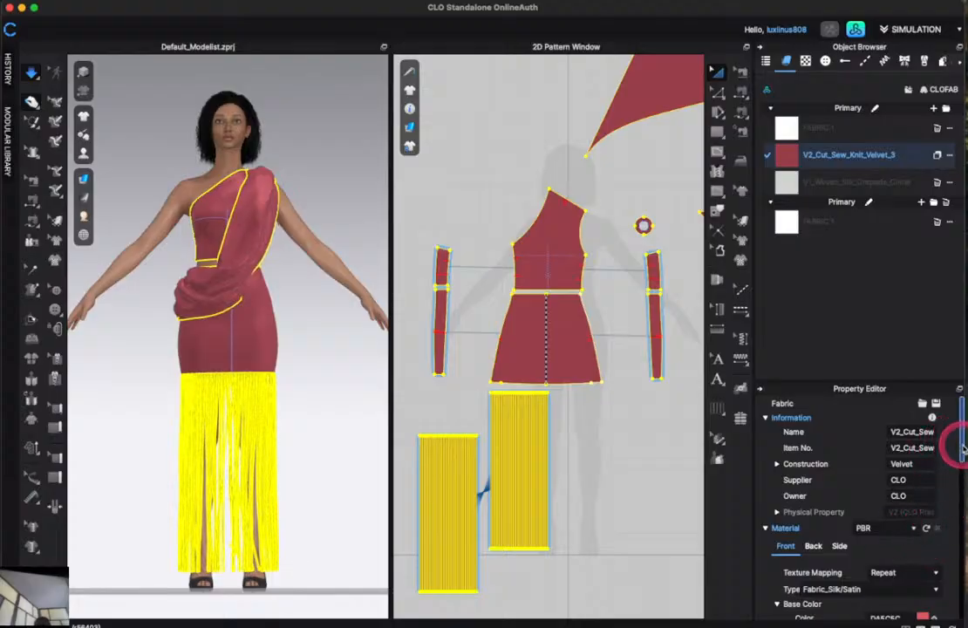
mouse_move(963, 447)
mouse_down()
mouse_move(952, 516)
mouse_move(963, 469)
mouse_up()
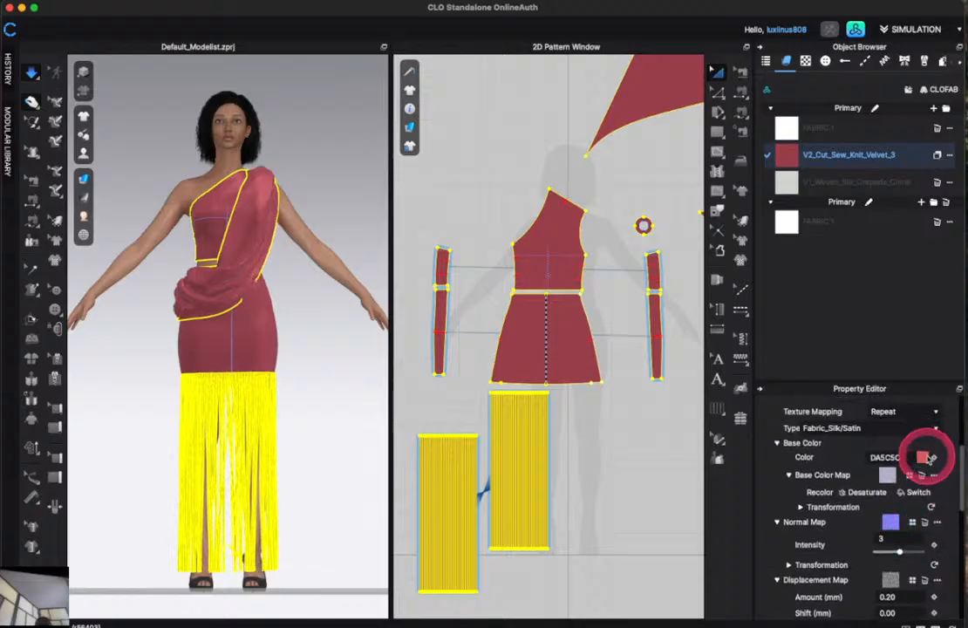
click(922, 455)
click(513, 339)
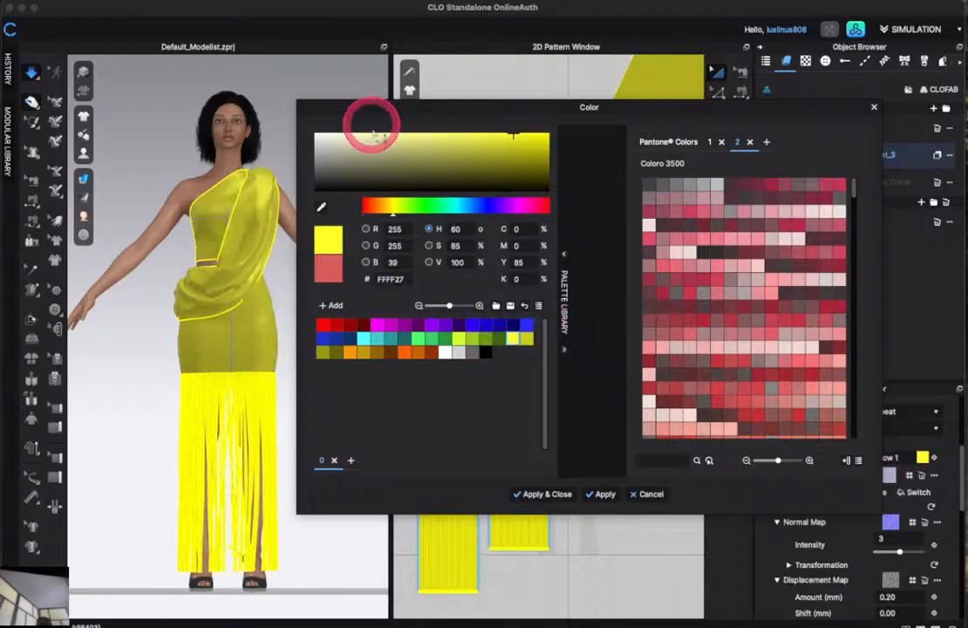
click(389, 351)
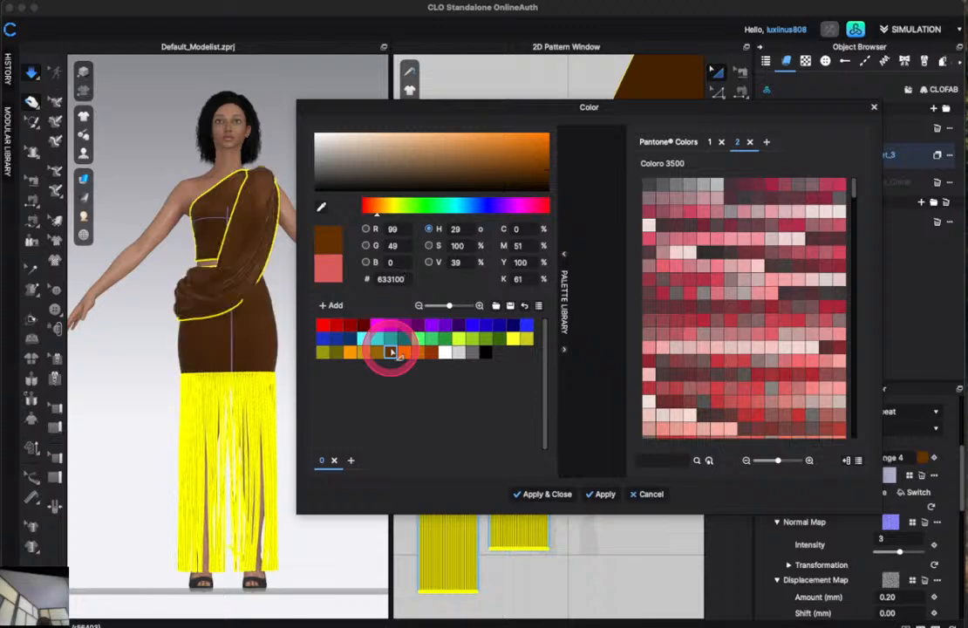
click(351, 352)
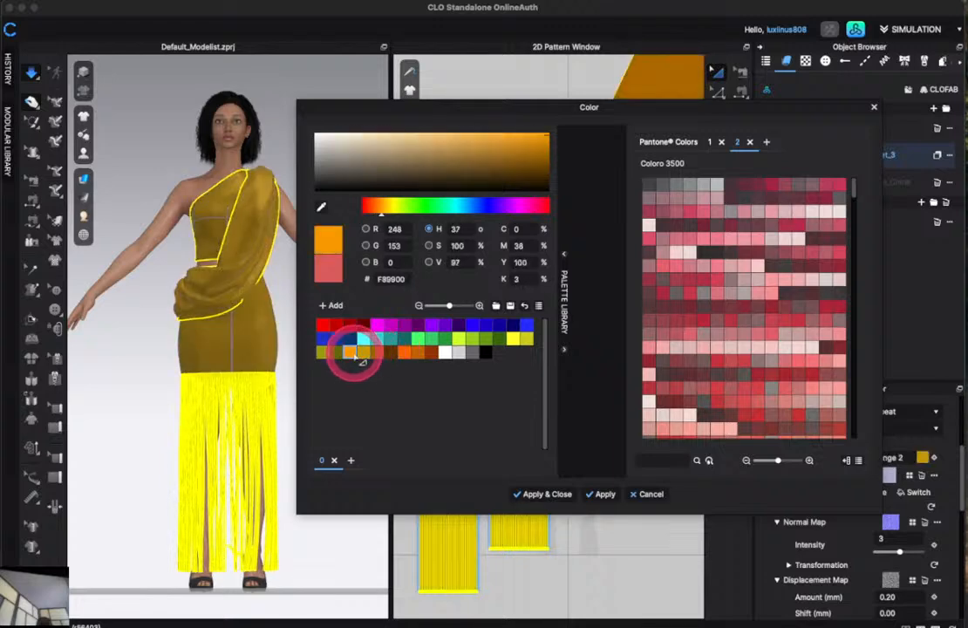
click(505, 151)
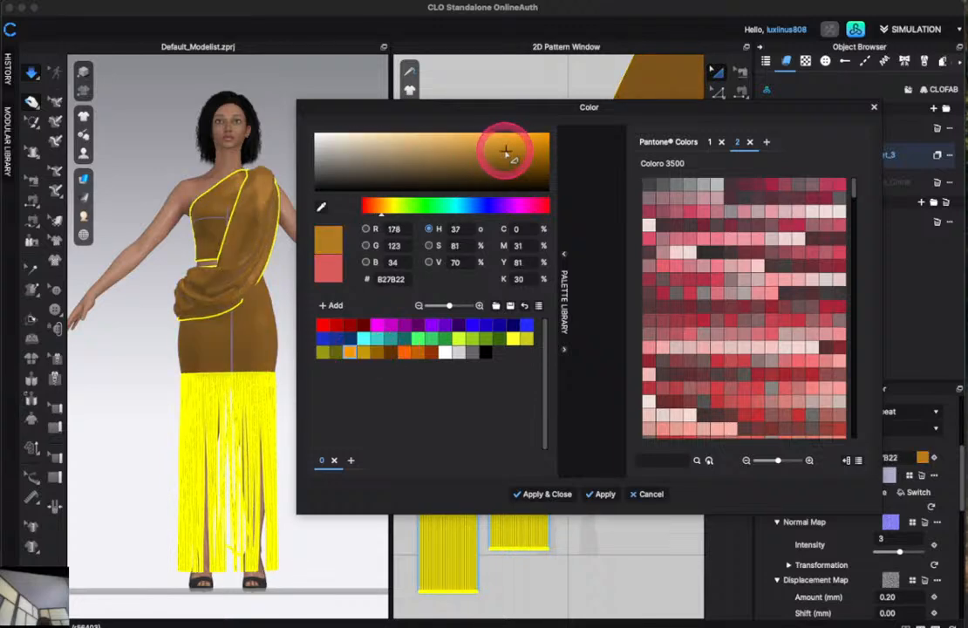
click(498, 157)
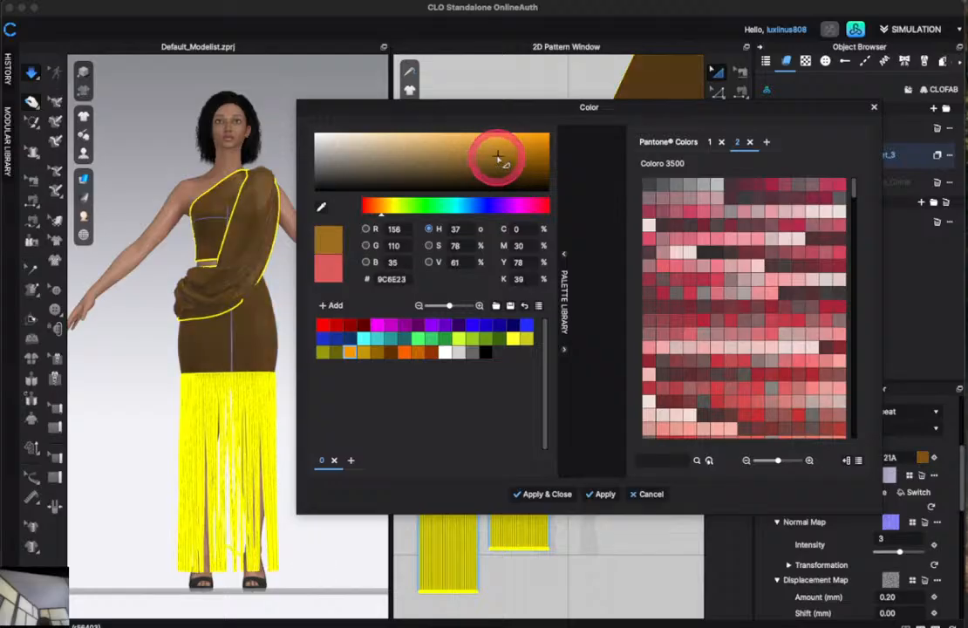
click(498, 165)
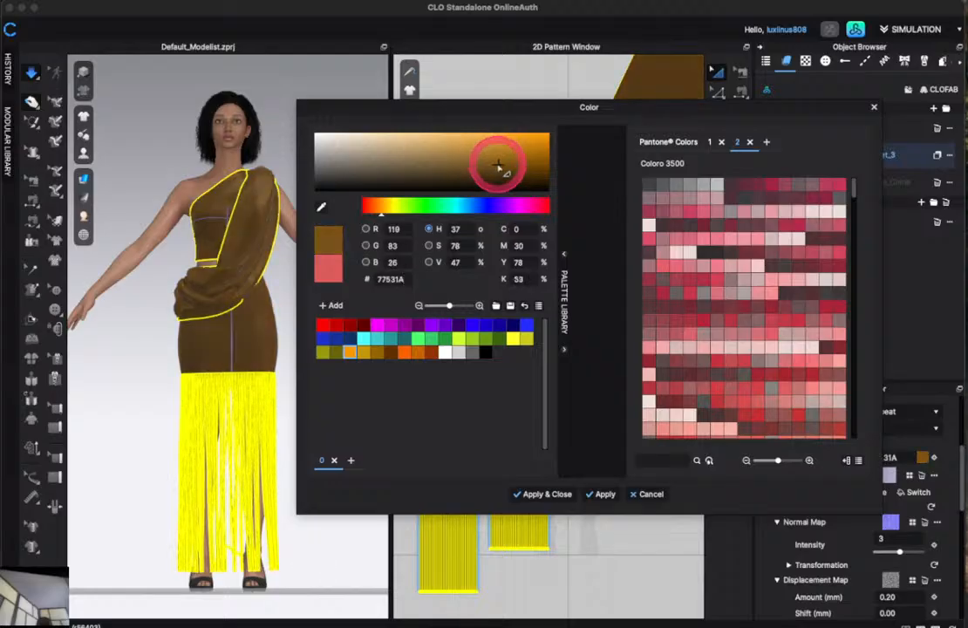
click(526, 500)
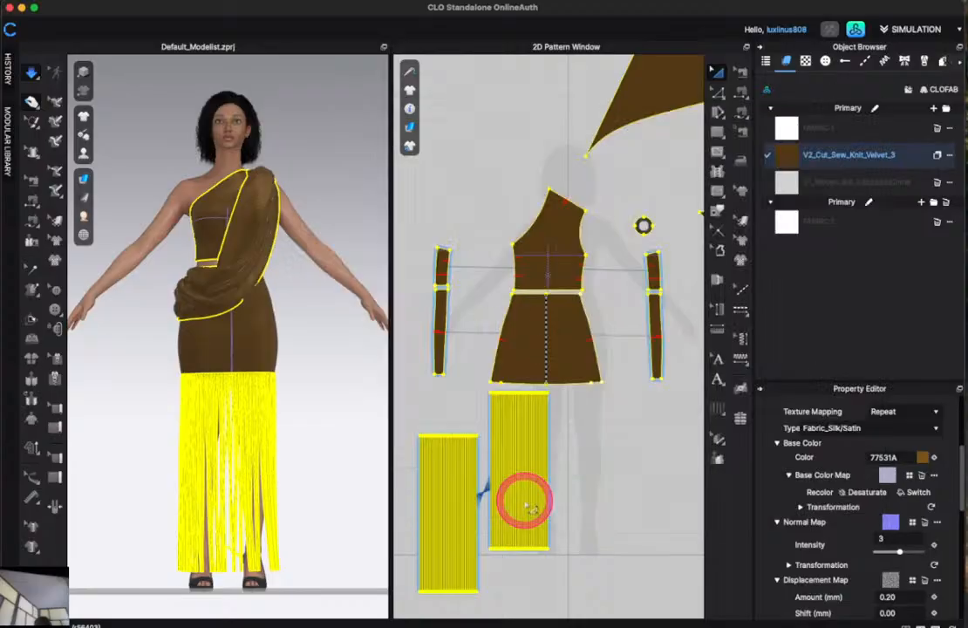
click(312, 335)
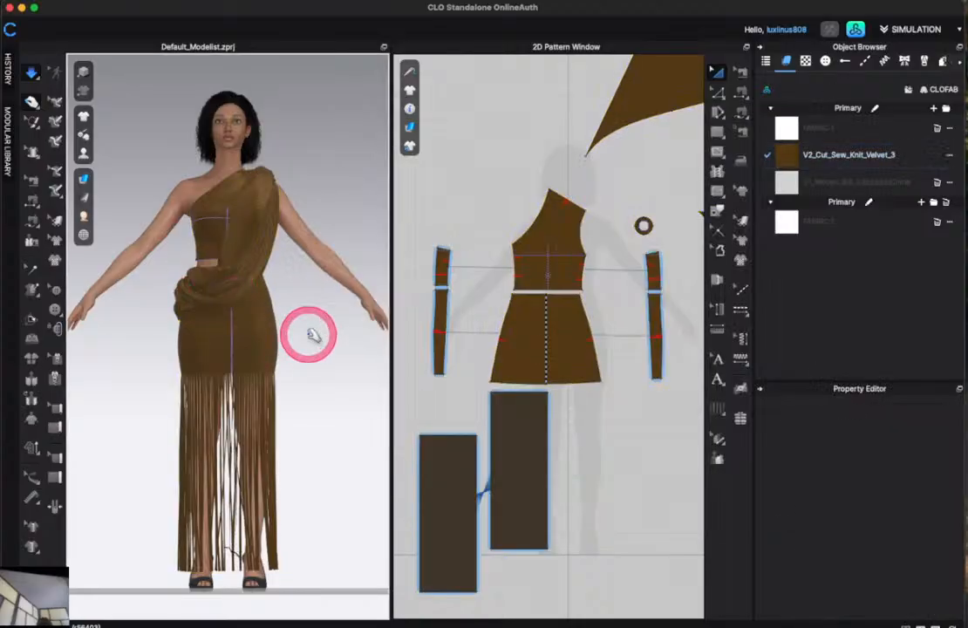
Examine the recoloured dress up close from the front and the skirt and fringe from the back.
scroll(312, 338, up, 5)
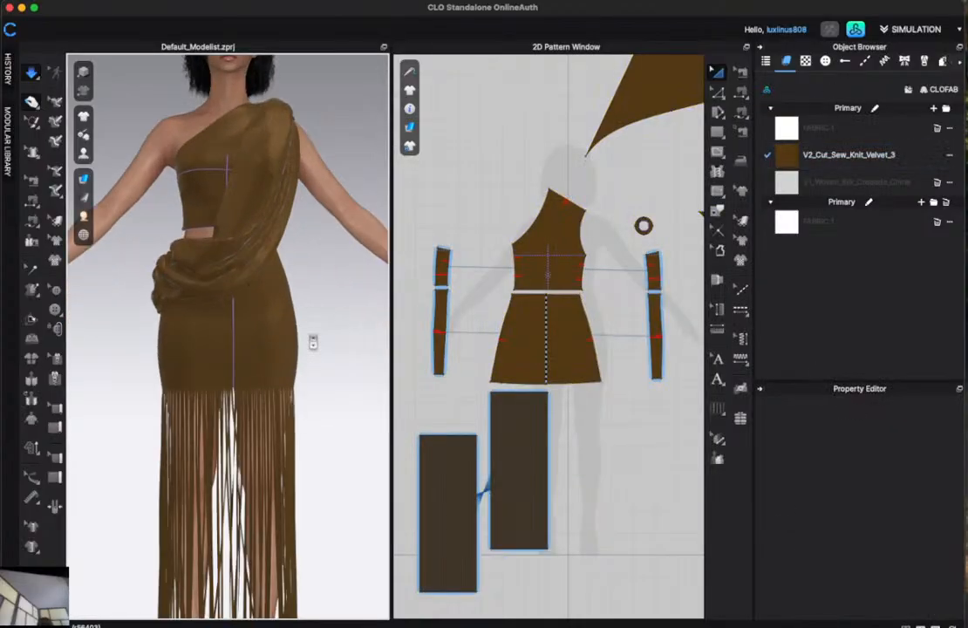
scroll(312, 342, up, 1)
scroll(312, 341, down, 6)
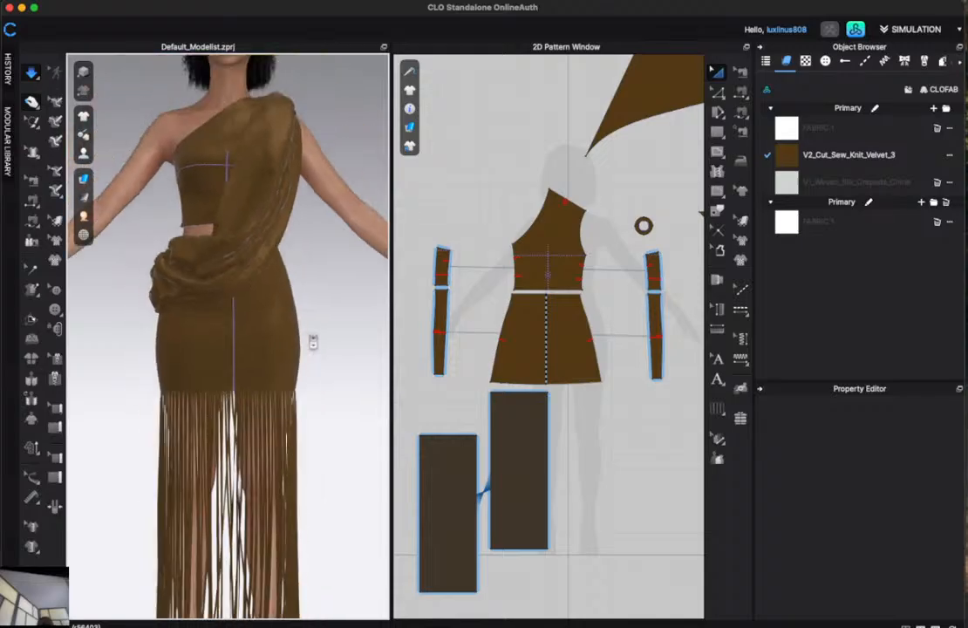
click(583, 355)
click(485, 355)
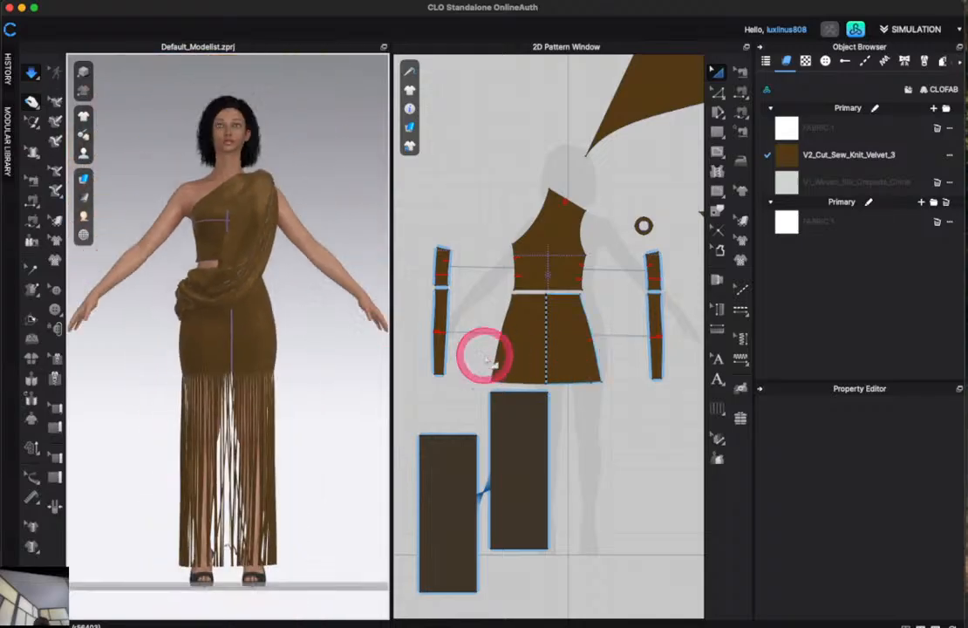
key(8)
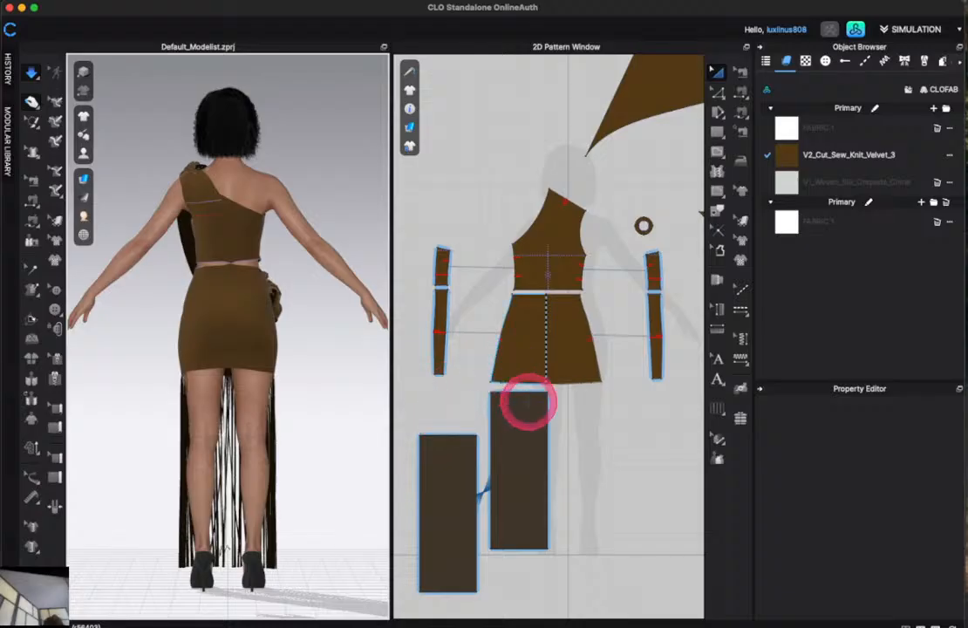
click(616, 467)
click(654, 259)
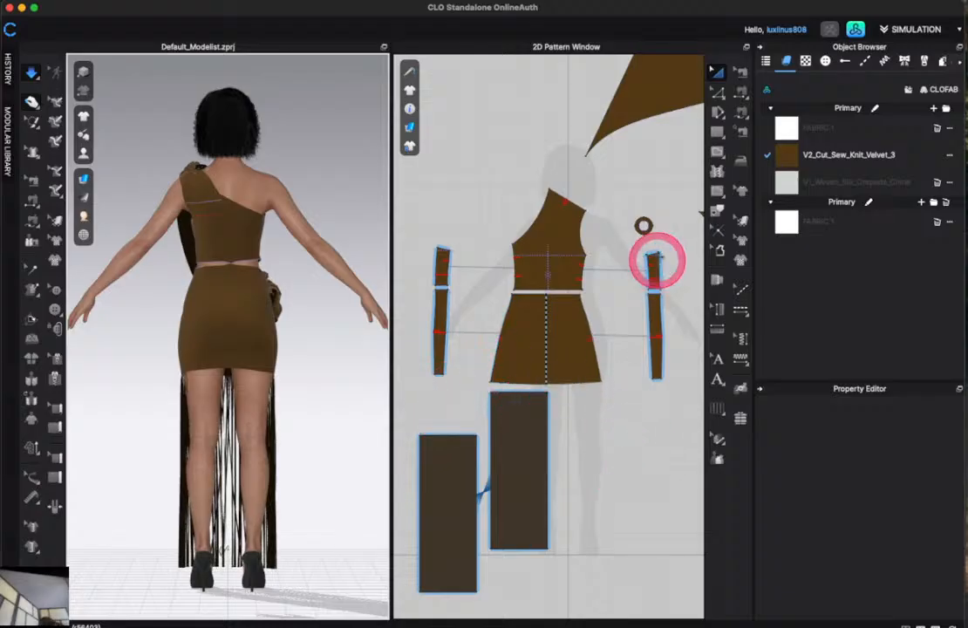
Draw a narrow rectangular pattern about 75 cm long directly below the narrow side skirt panel, matching the panel's hem width.
click(717, 79)
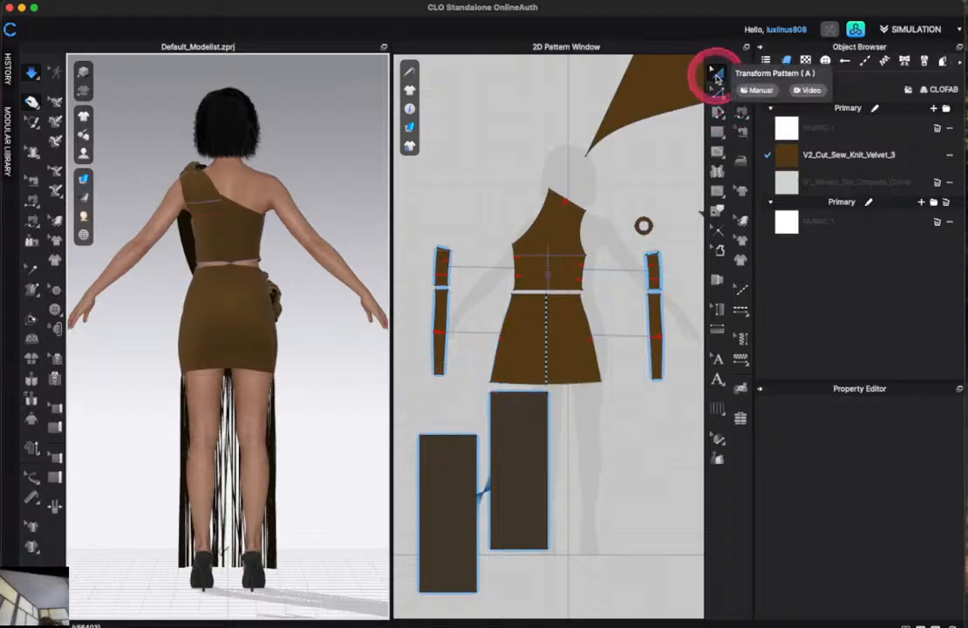
click(717, 130)
scroll(543, 449, down, 2)
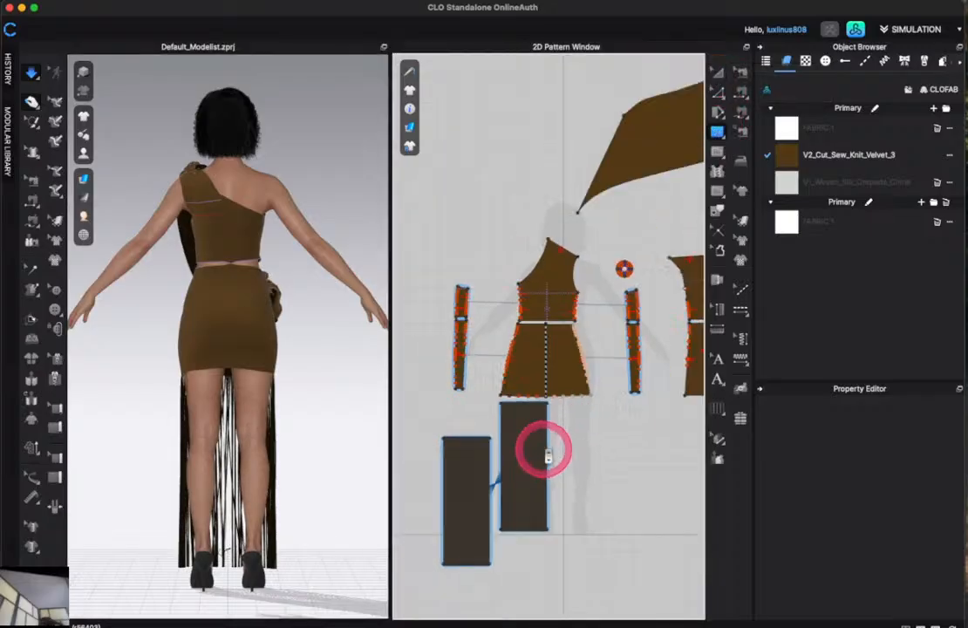
scroll(546, 451, down, 2)
scroll(642, 443, up, 4)
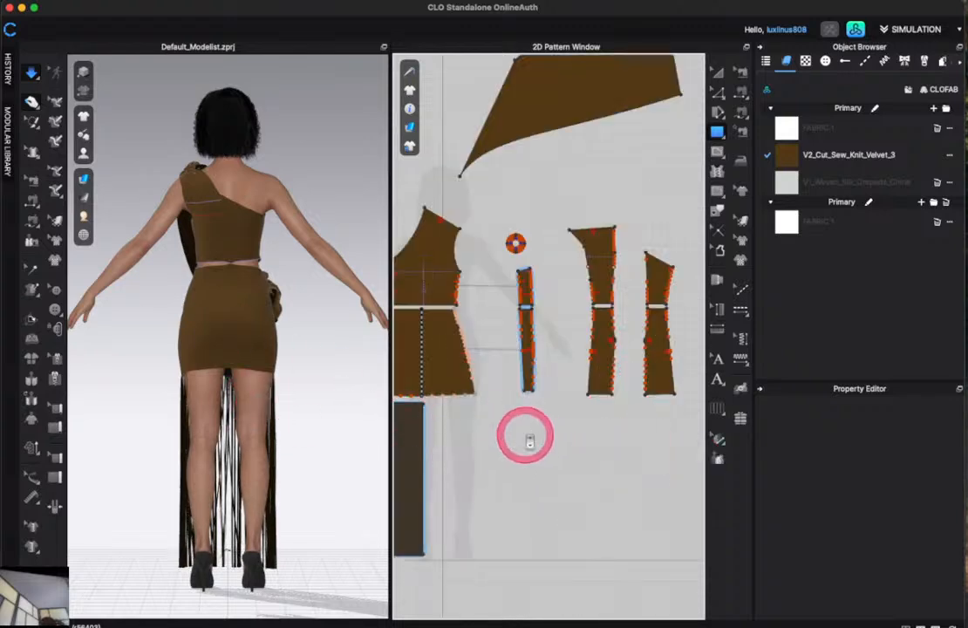
scroll(526, 441, up, 2)
scroll(527, 441, down, 2)
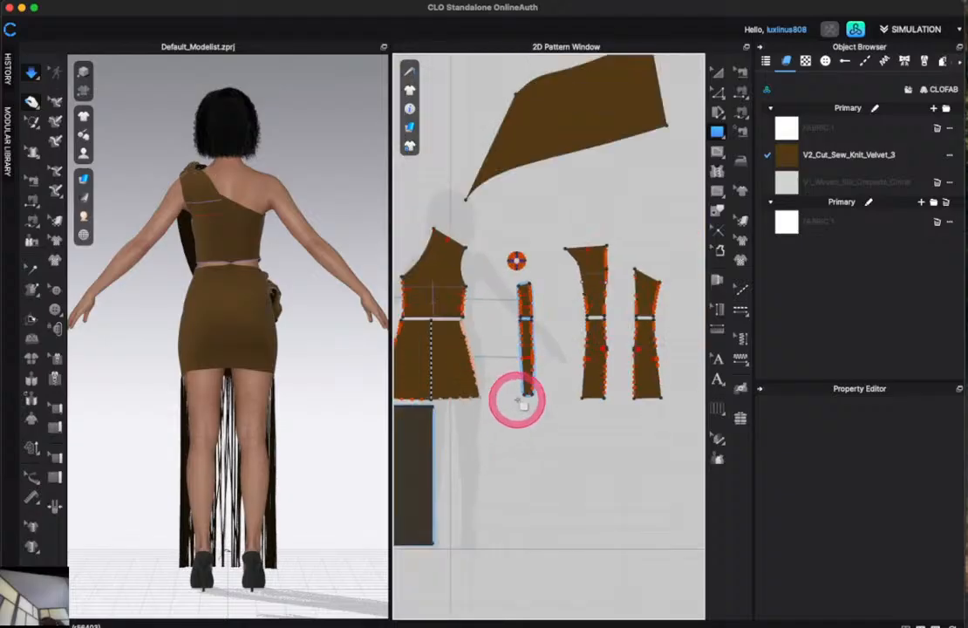
drag(526, 399, 534, 550)
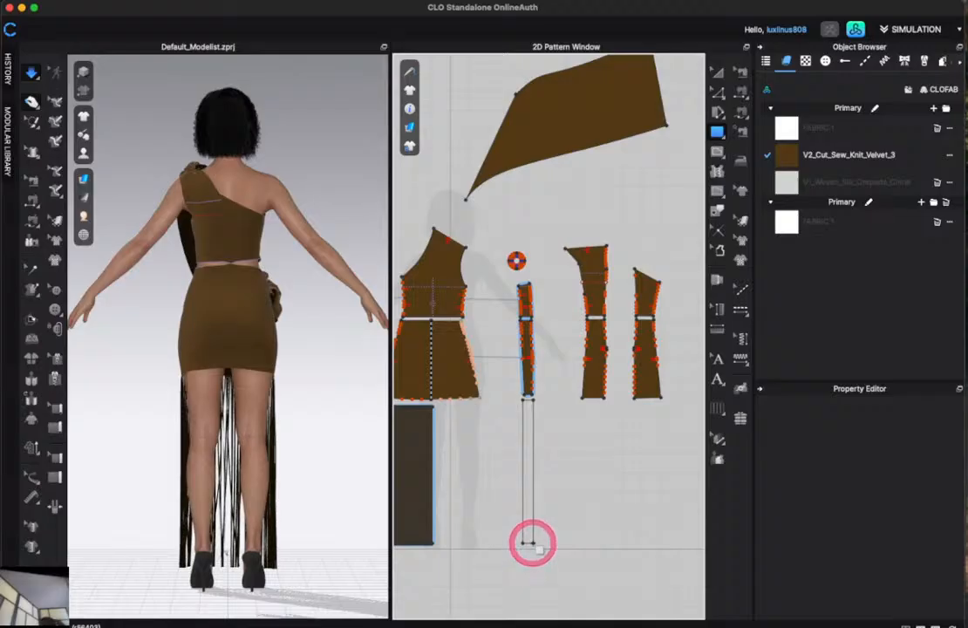
drag(539, 548, 540, 550)
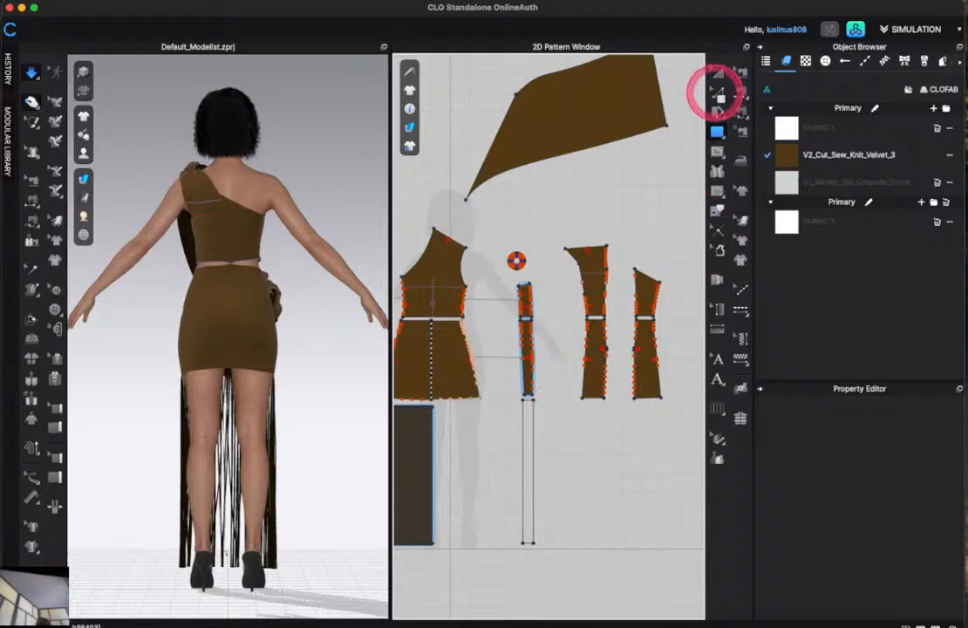
Move the new strip in 3D to just below the back skirt hem and check its long edge against the existing fringe length.
click(715, 94)
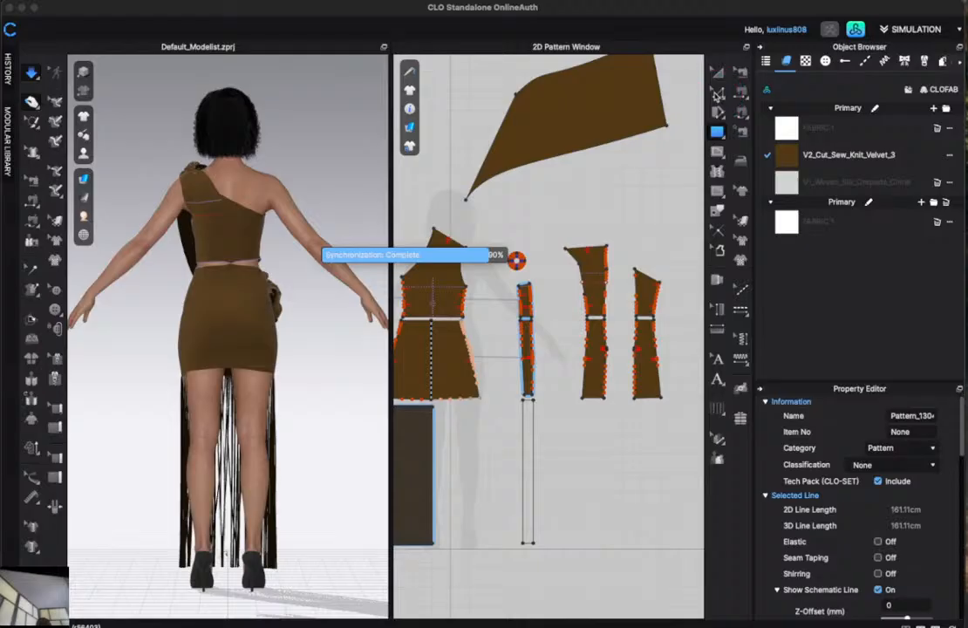
click(717, 92)
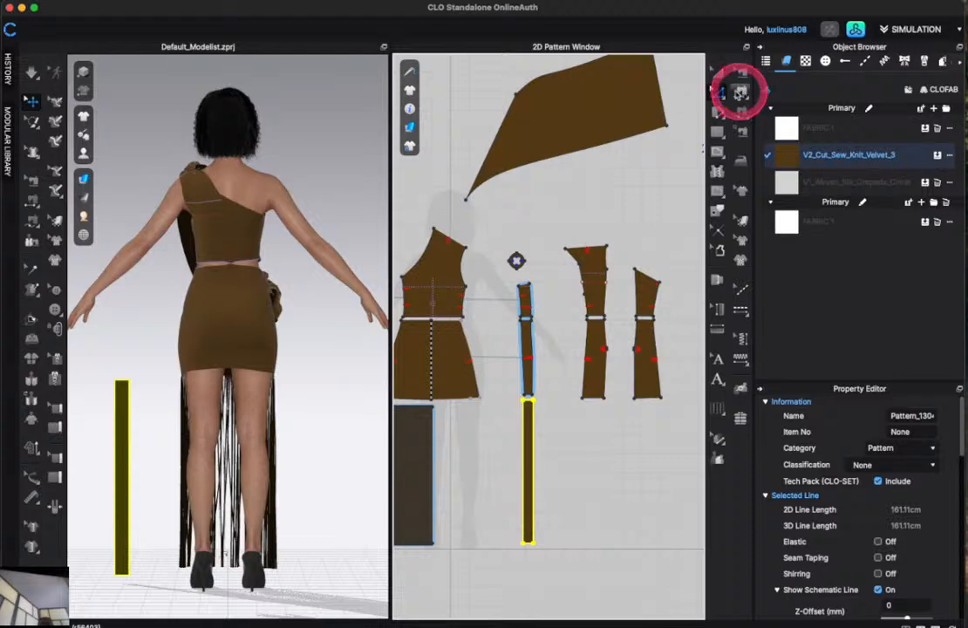
click(717, 92)
click(732, 90)
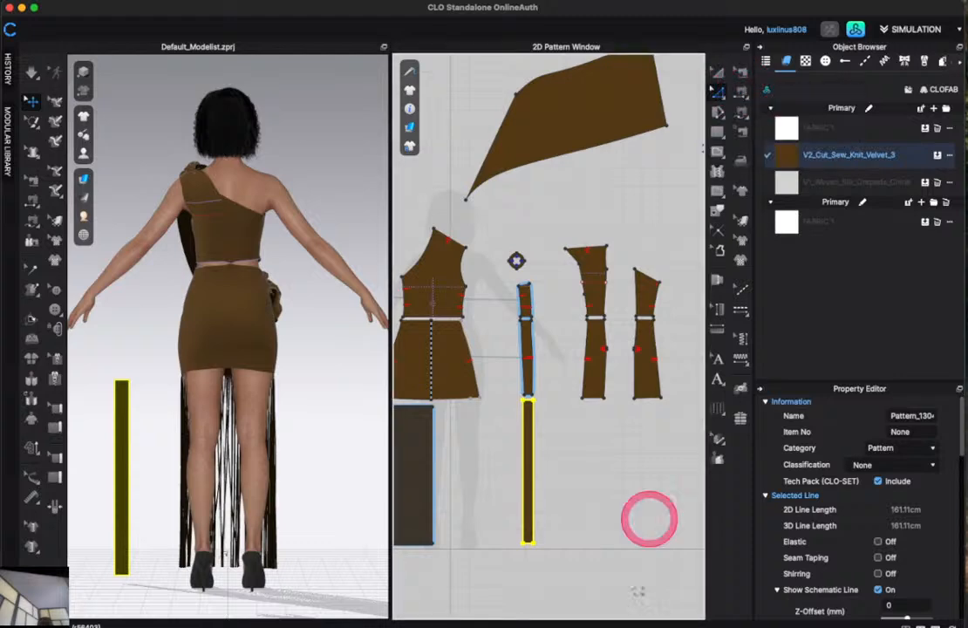
click(606, 567)
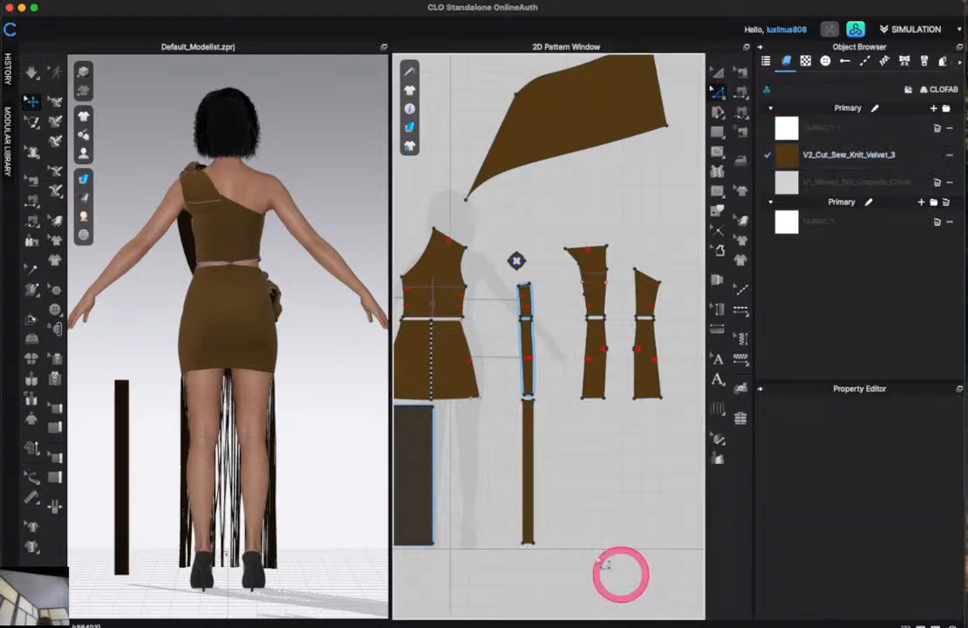
click(524, 471)
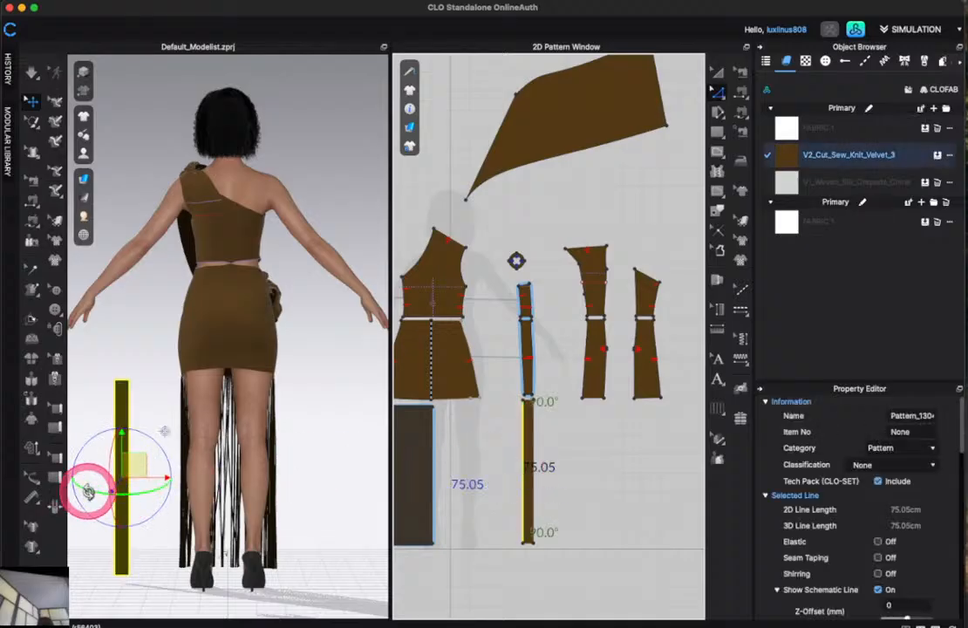
drag(89, 491, 205, 449)
click(410, 451)
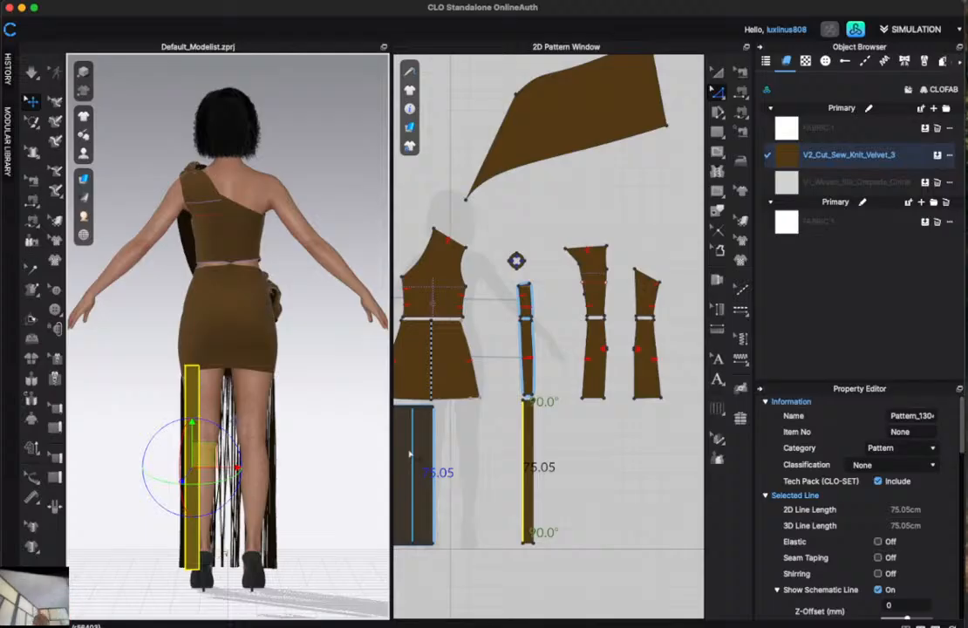
click(413, 454)
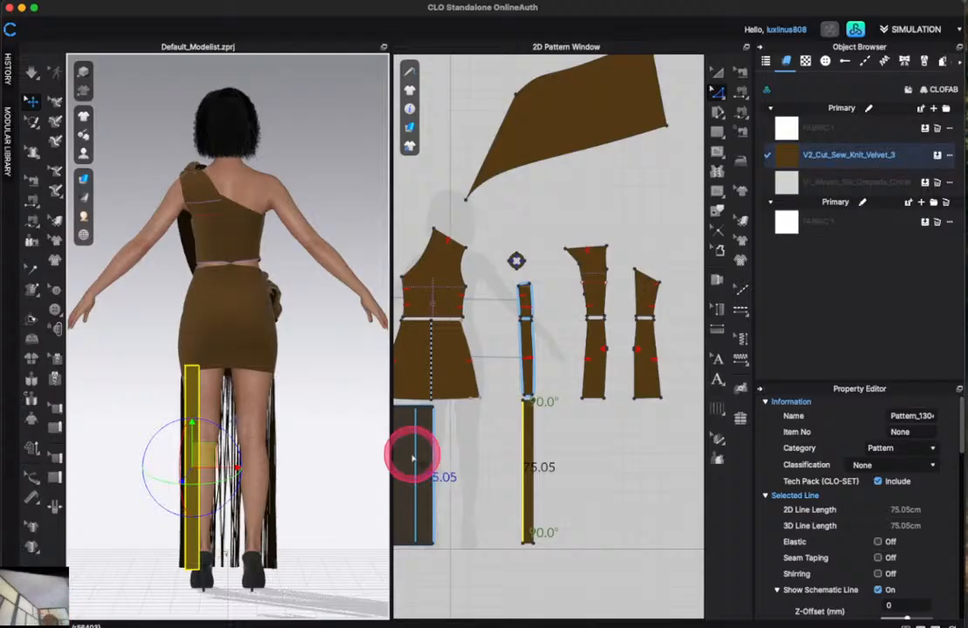
Examine the front drape and fringe of the dress on the avatar.
click(332, 368)
right_drag(320, 392, 78, 369)
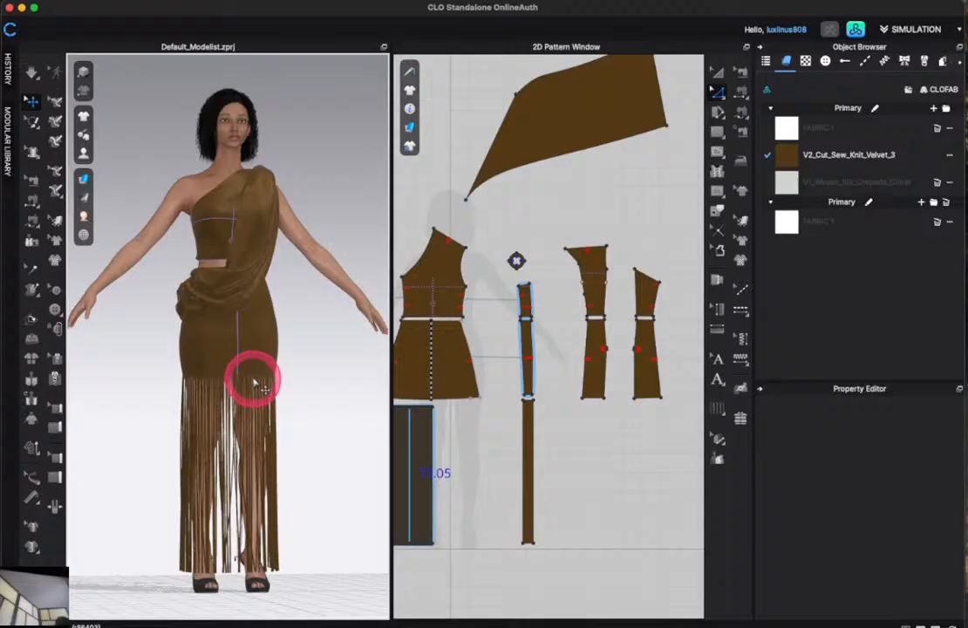
mouse_move(321, 383)
right_down()
mouse_move(235, 478)
mouse_move(106, 449)
mouse_move(200, 461)
mouse_move(264, 430)
mouse_move(307, 376)
mouse_move(305, 395)
right_up()
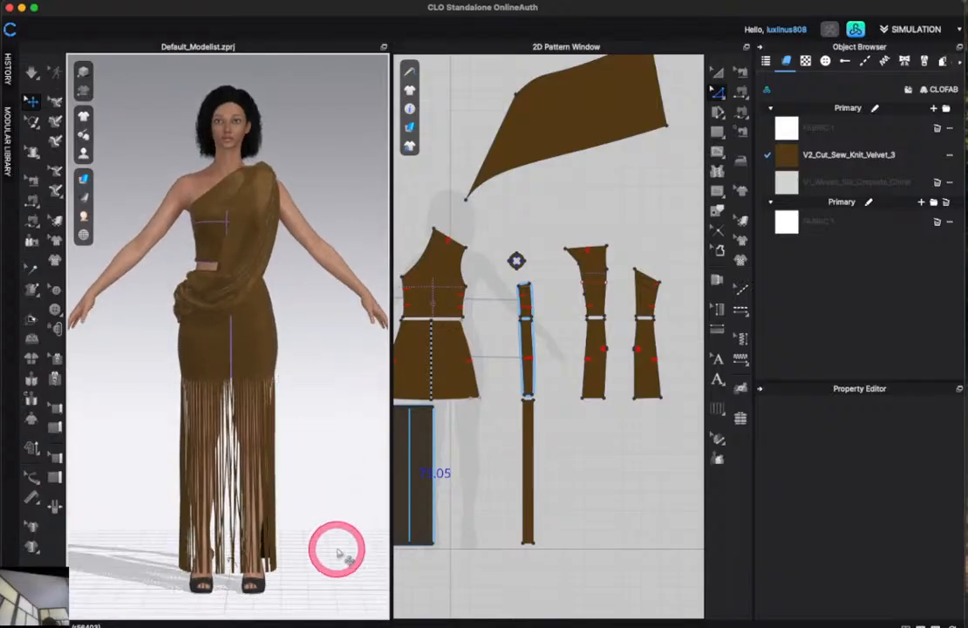